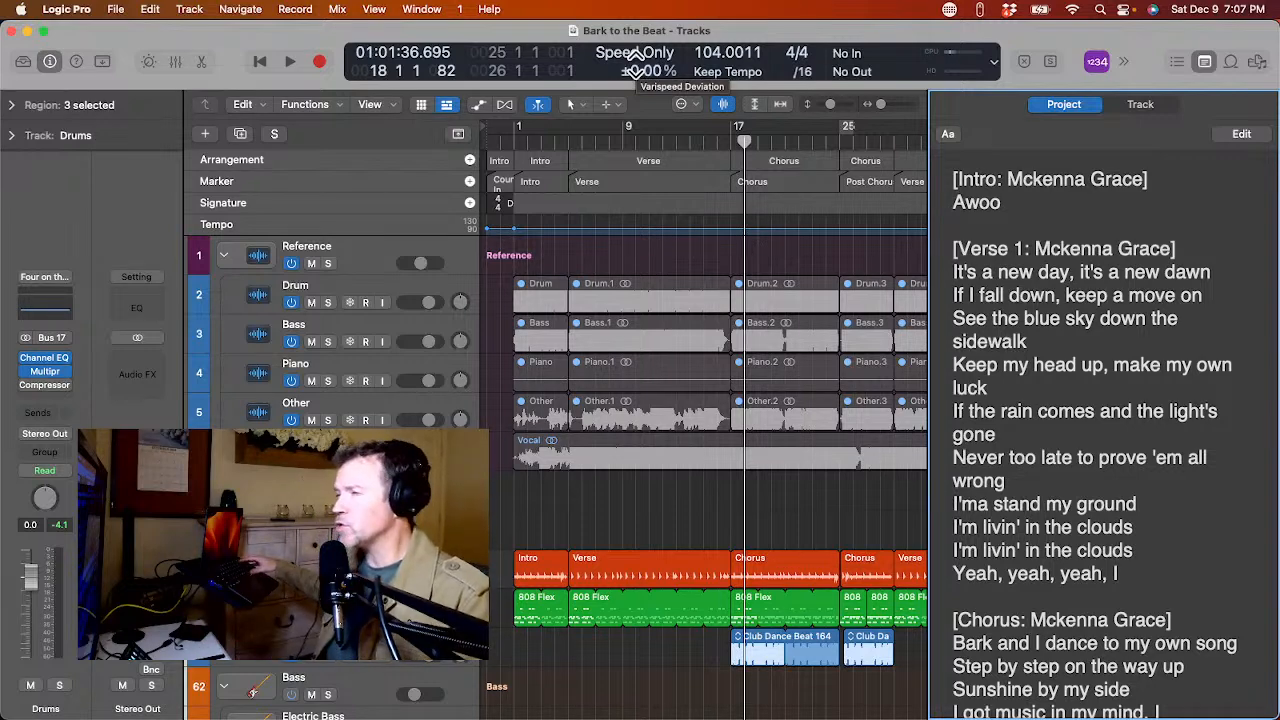
Switch the varispeed mode to Varispeed (Speed and Pitch) and play the song from the intro into the verse.
click(636, 60)
click(638, 71)
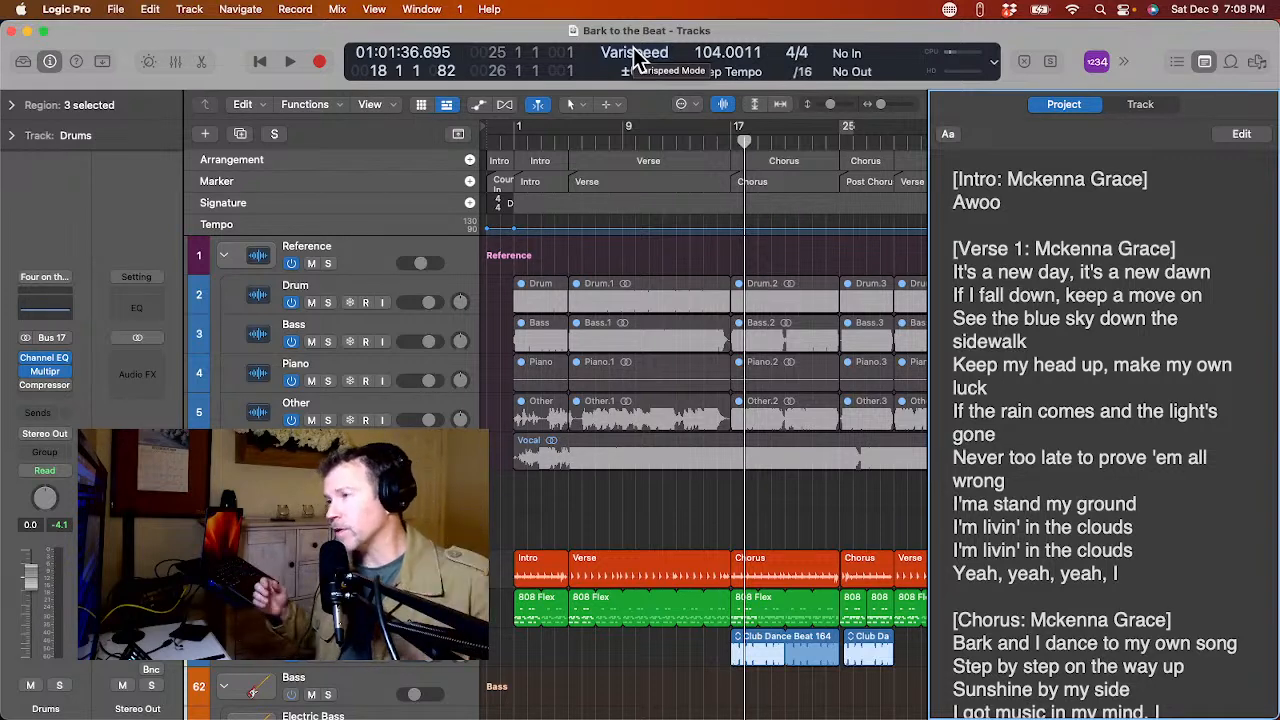
click(533, 143)
key(space)
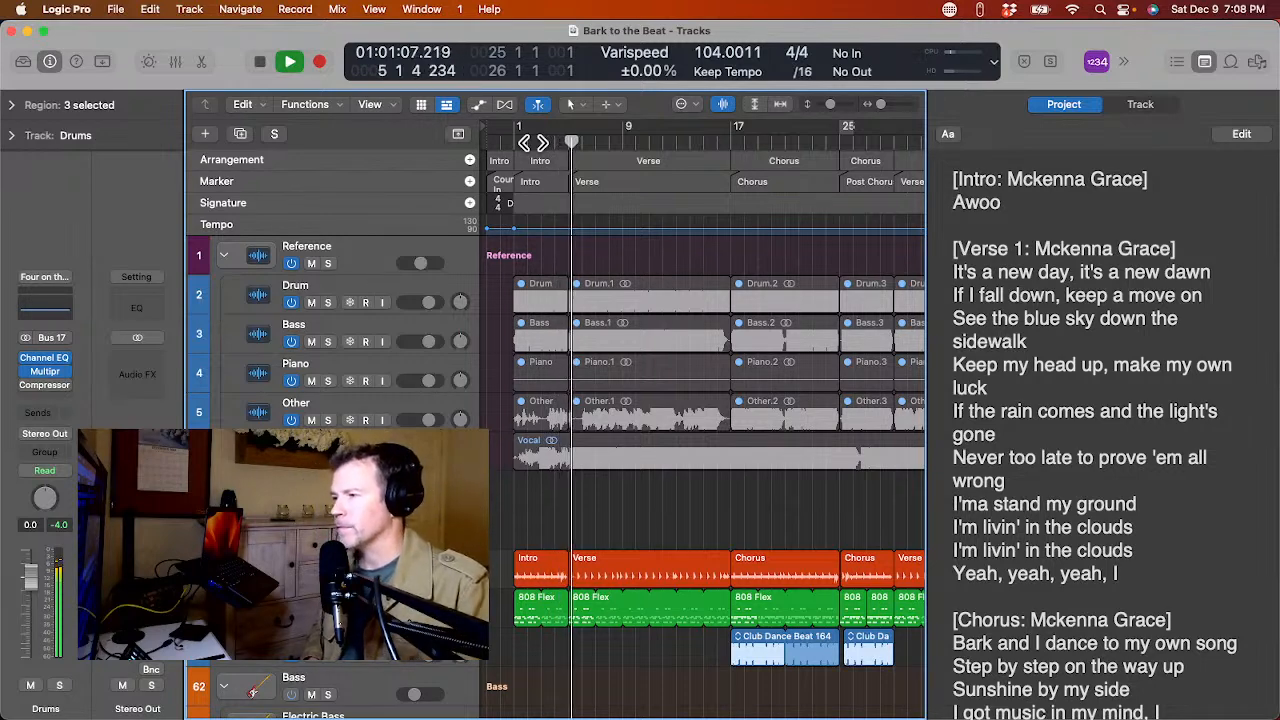
key(space)
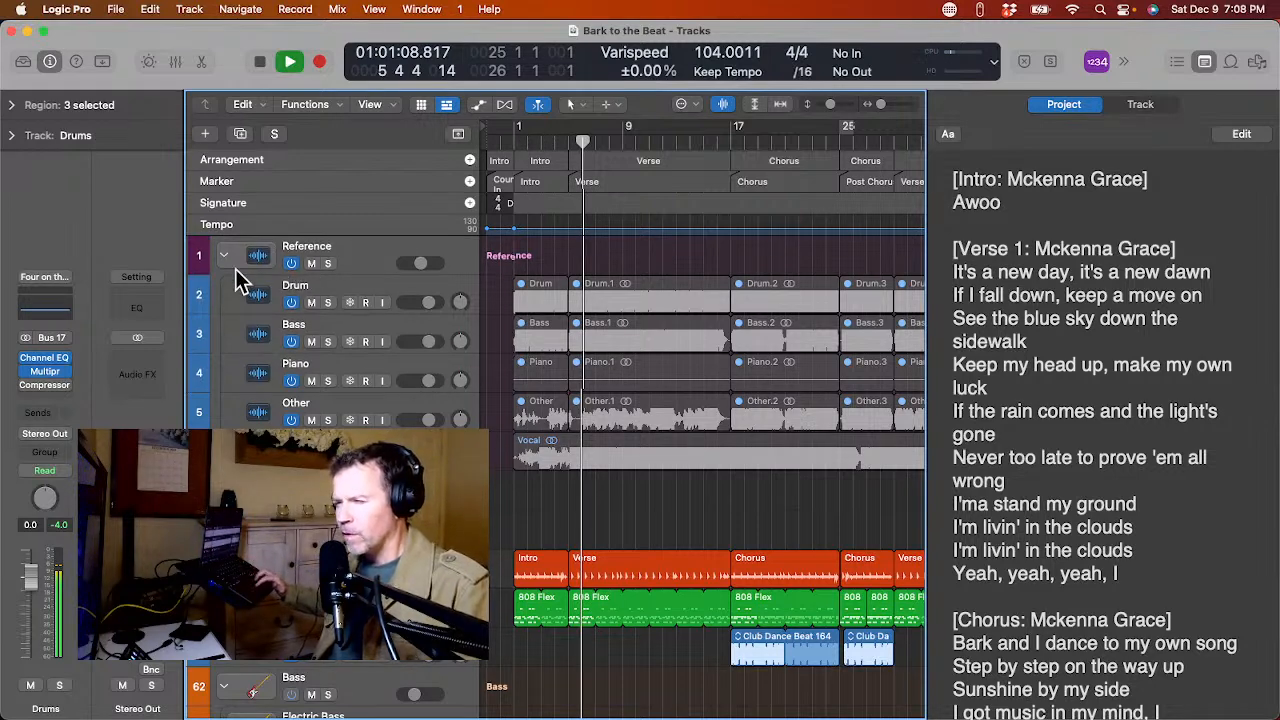
Solo the reference Vocal track and play the song from the start of the verse.
click(328, 459)
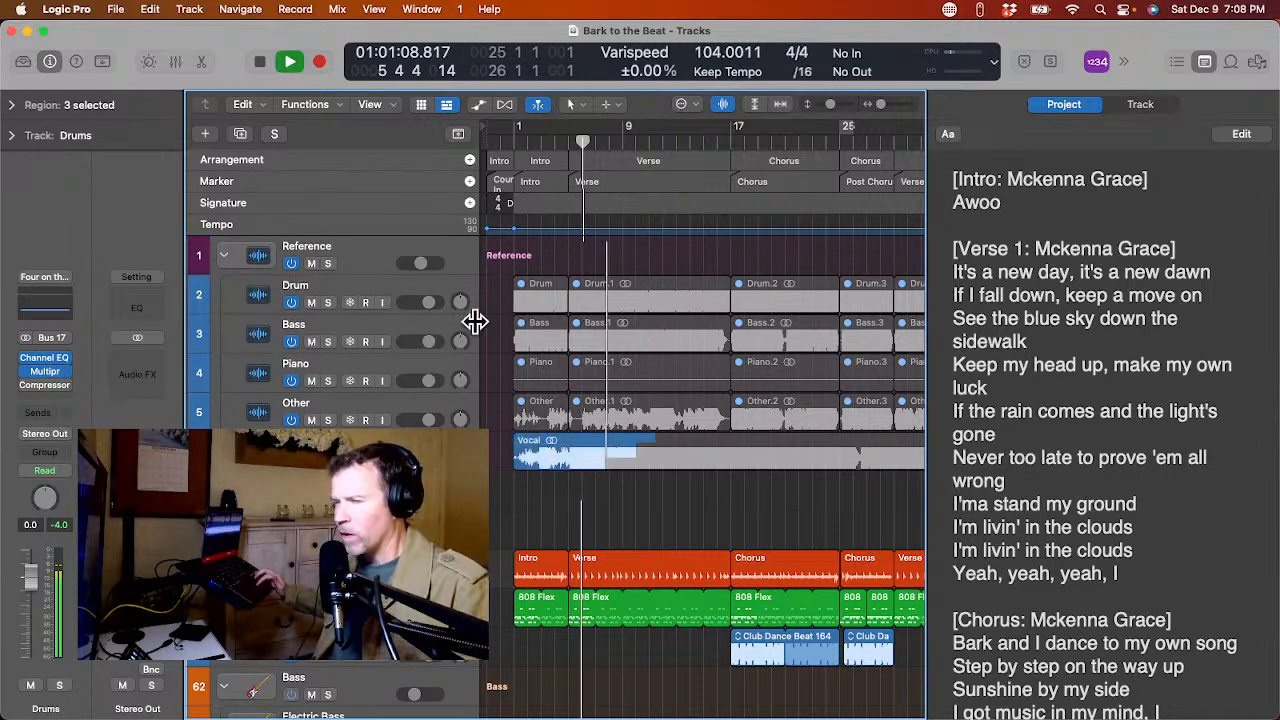
click(568, 145)
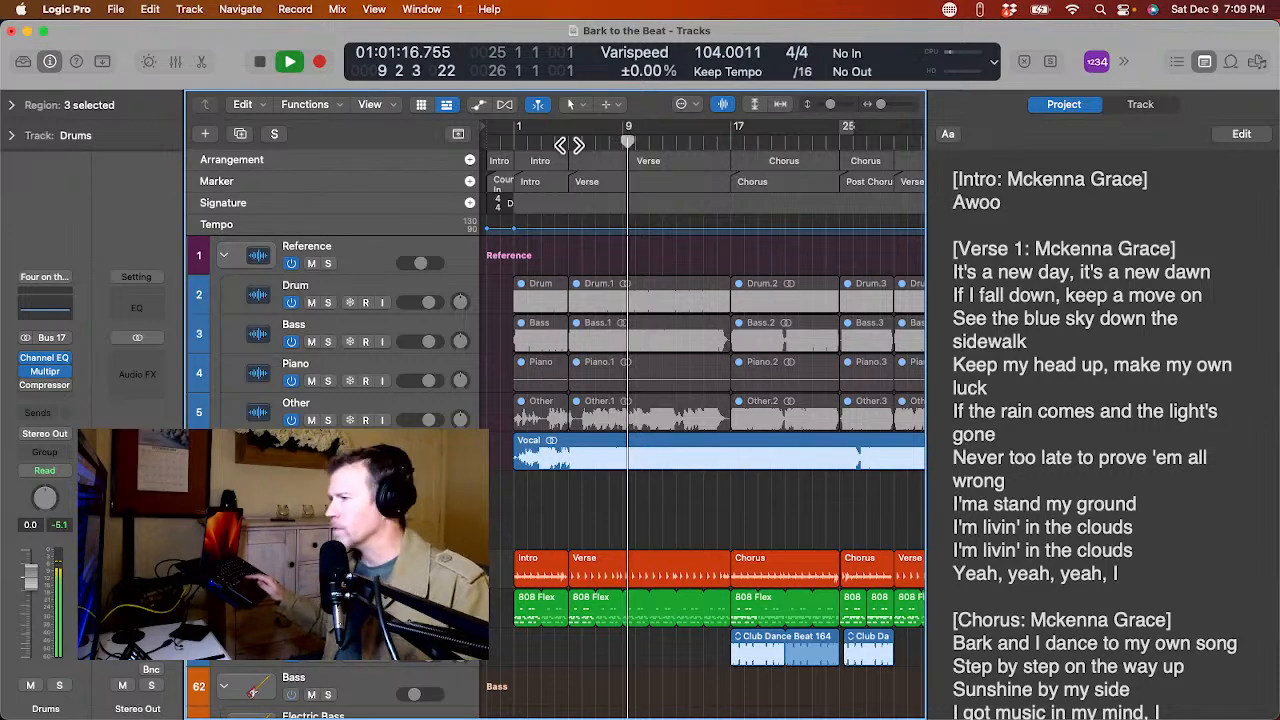
key(space)
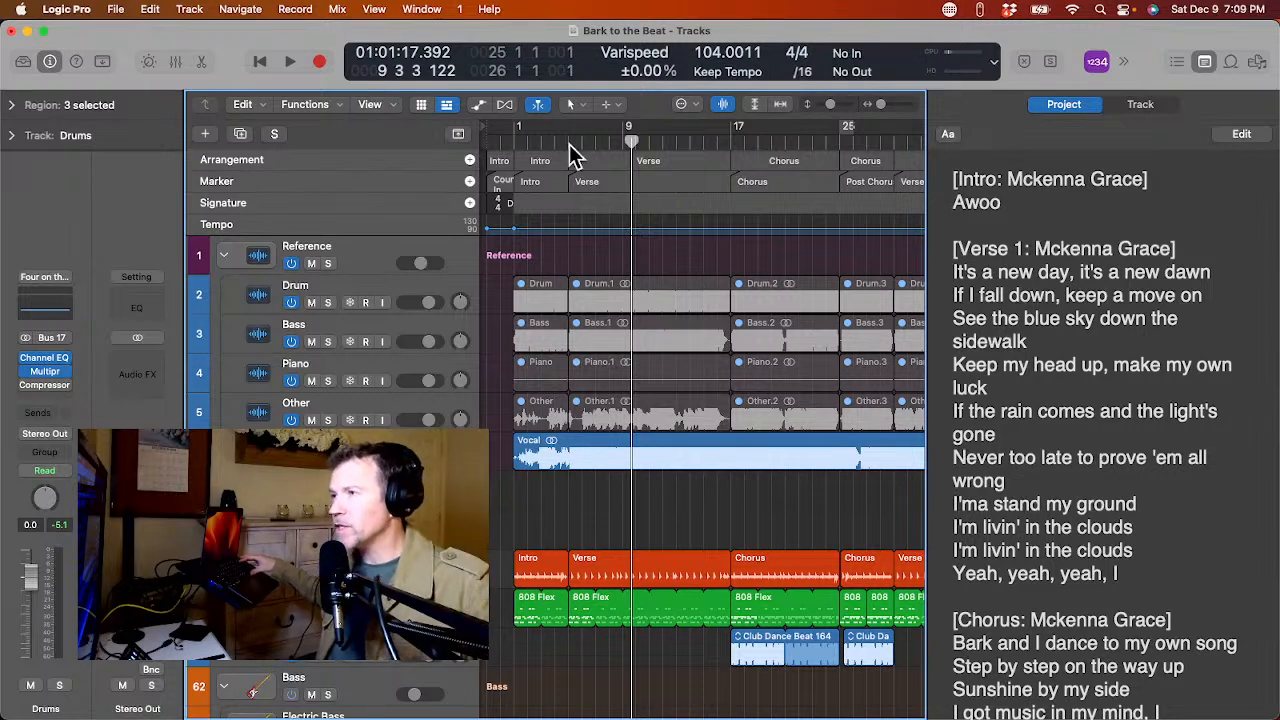
Check the available varispeed modes and the Customize Control Bar and Display options.
click(631, 56)
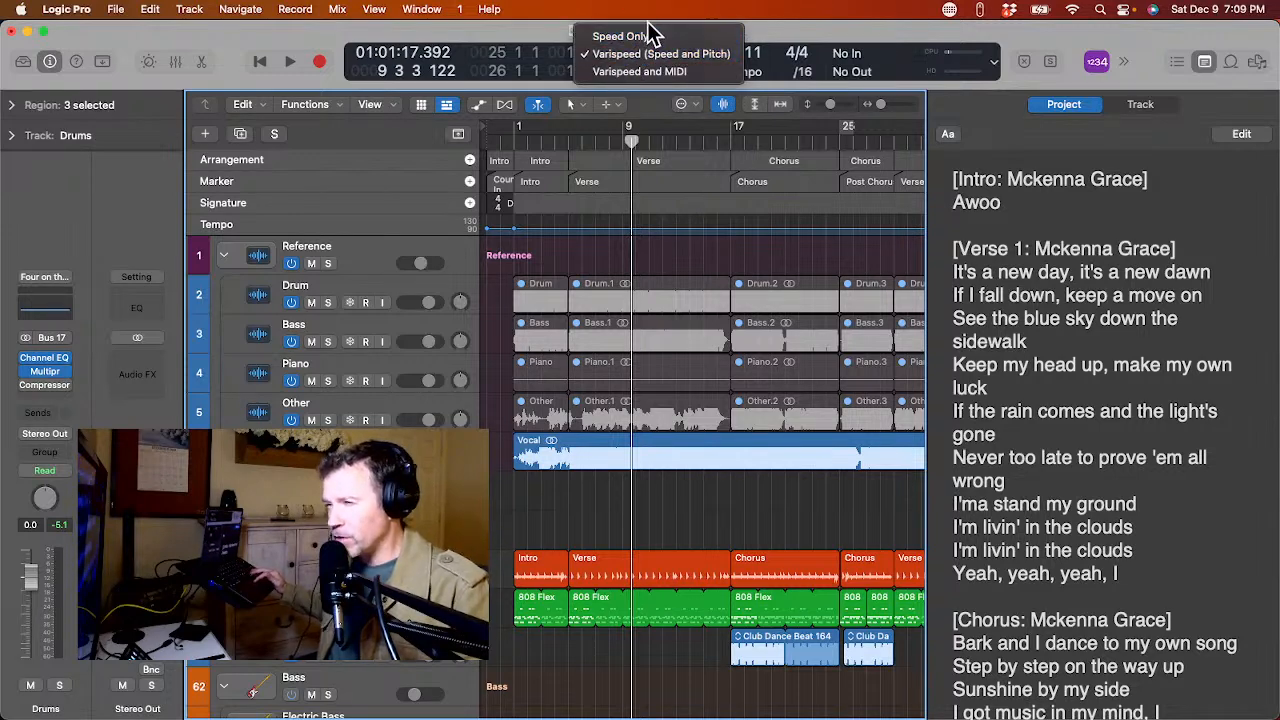
click(551, 37)
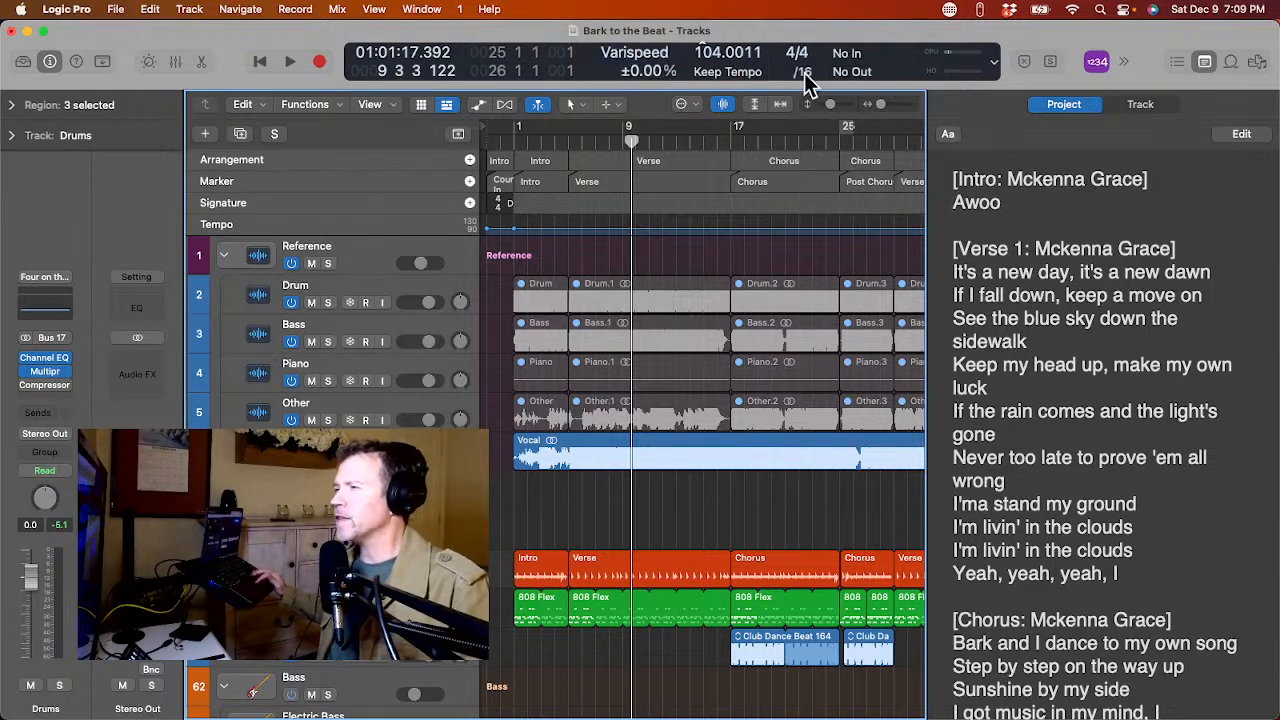
click(996, 62)
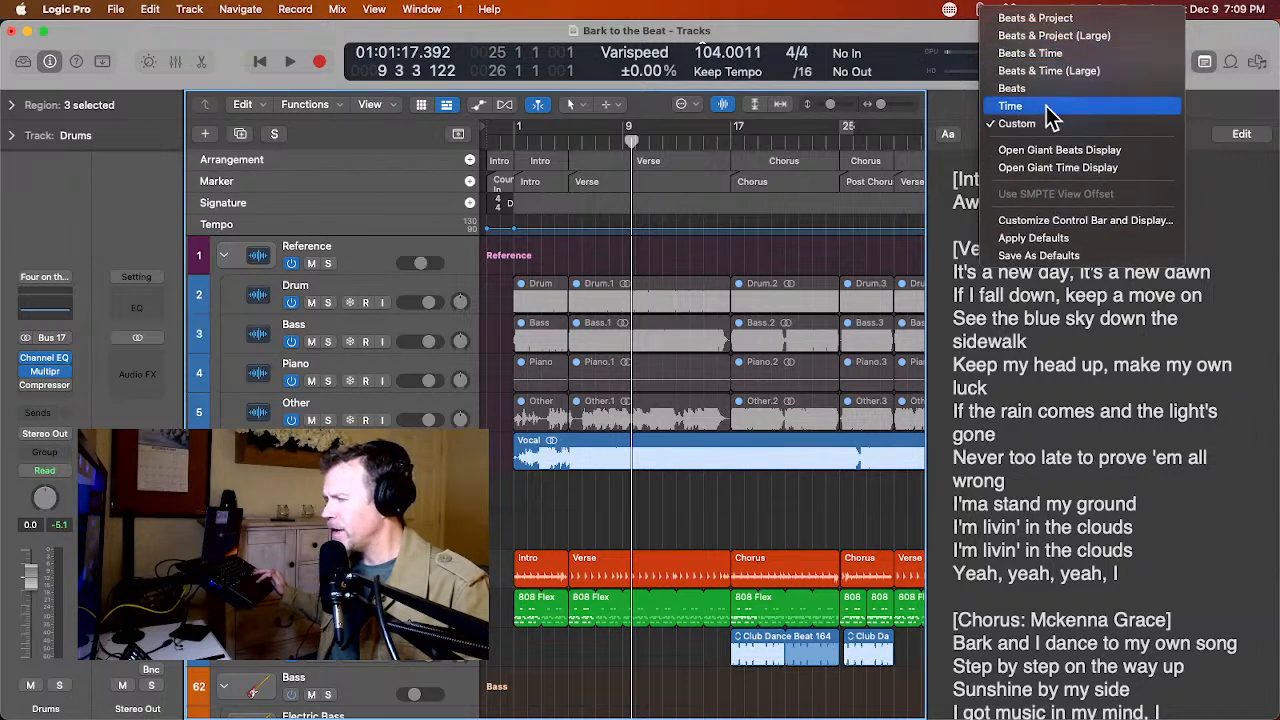
click(919, 36)
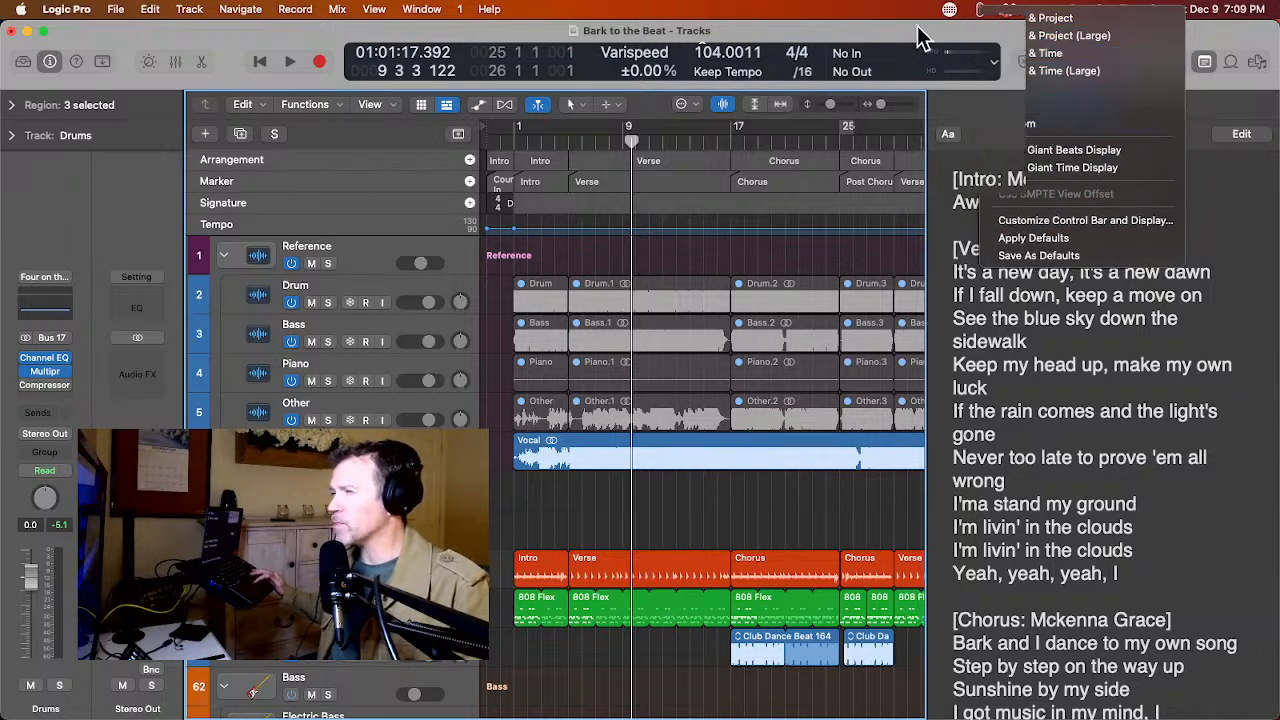
right_click(307, 83)
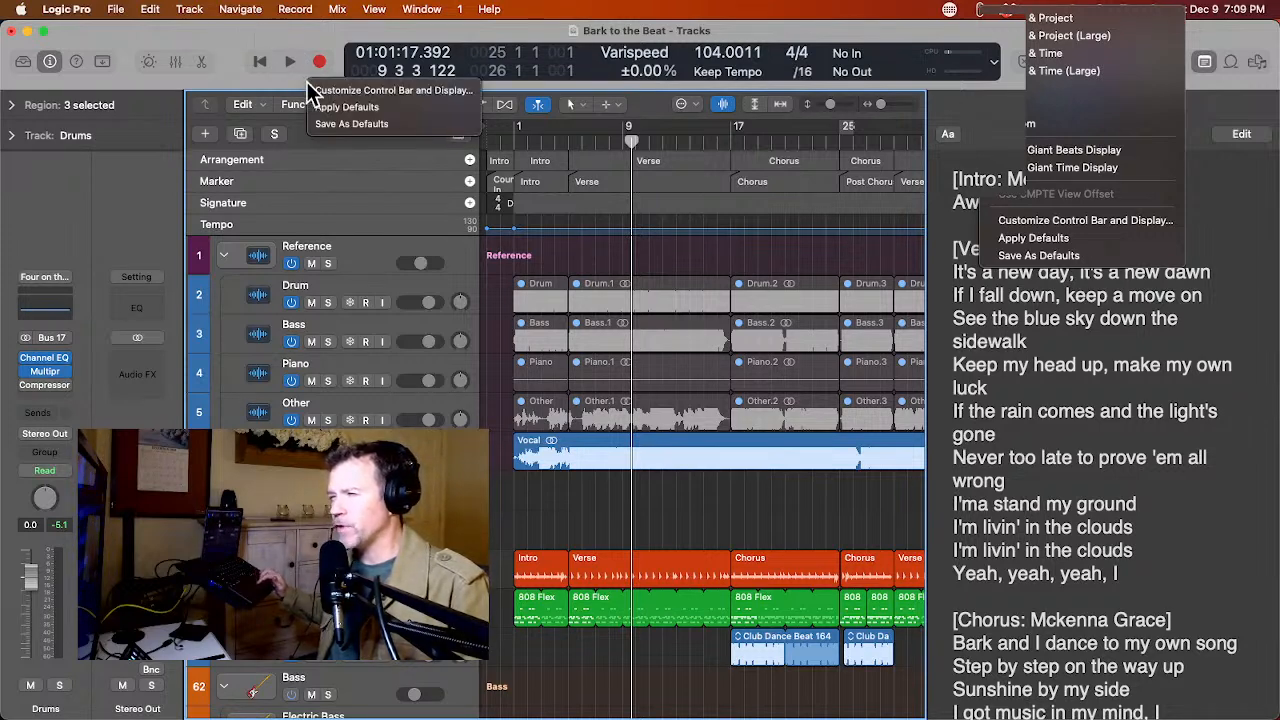
click(321, 87)
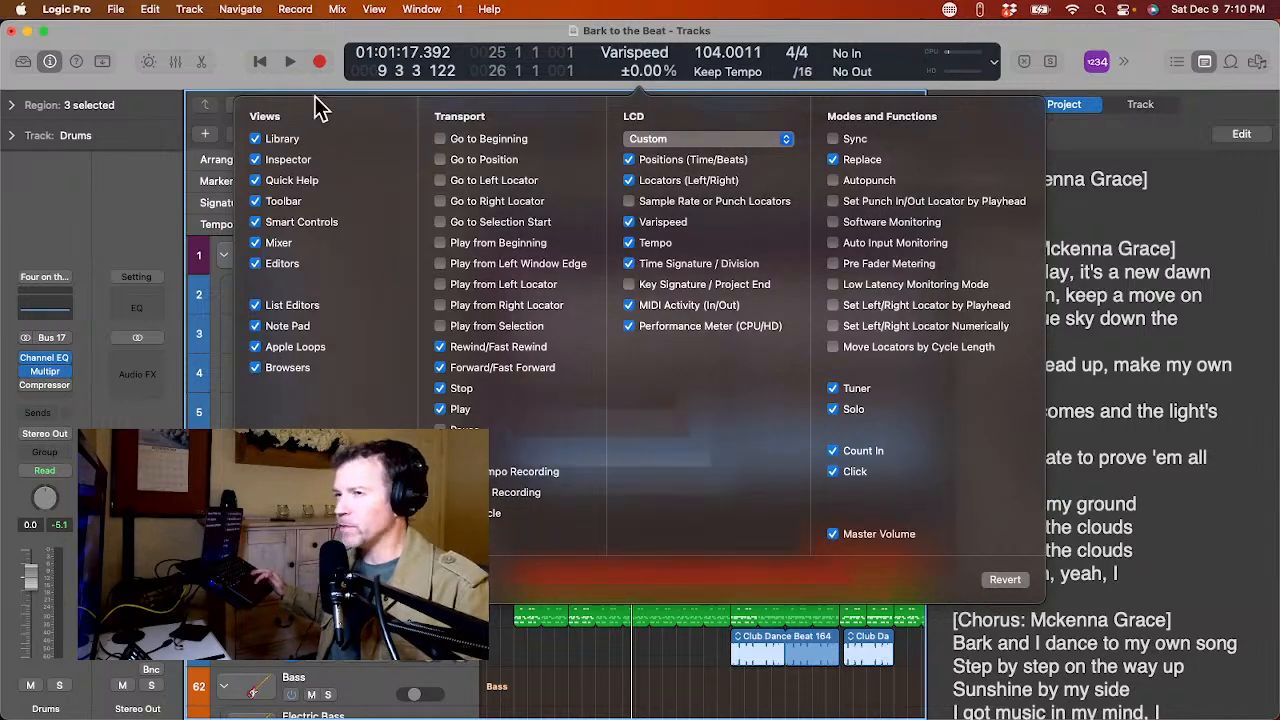
click(215, 42)
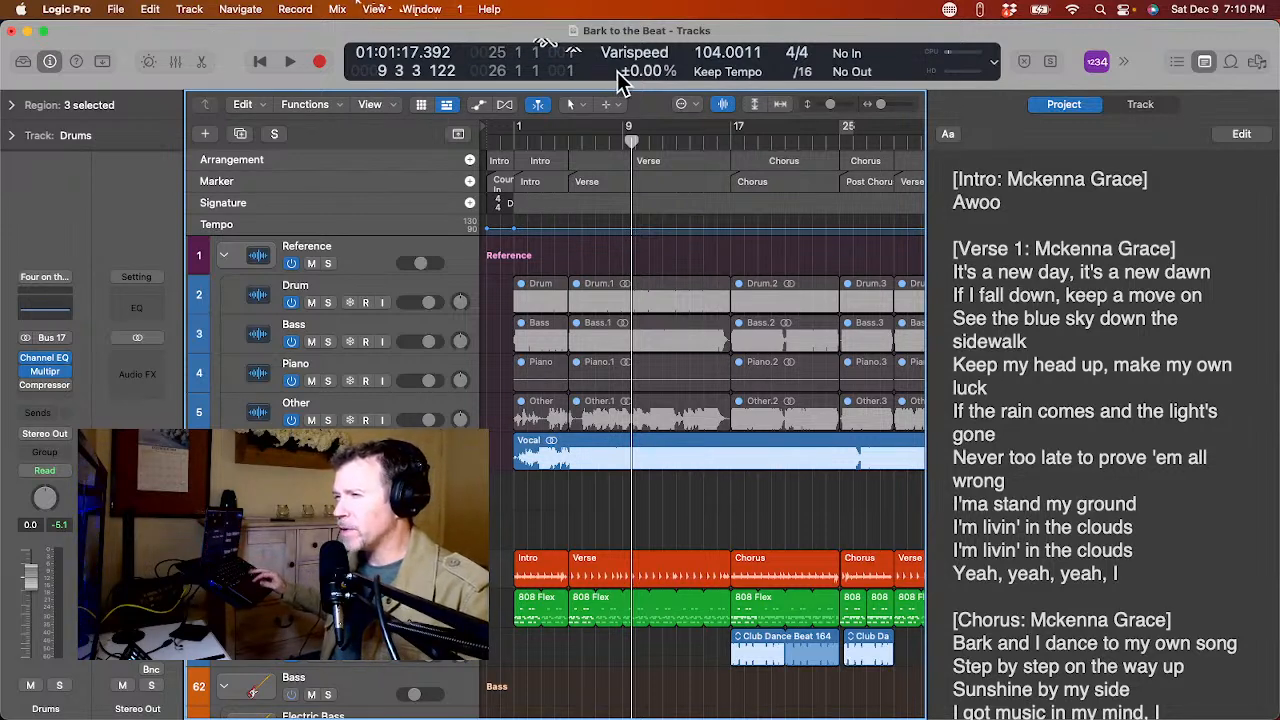
Set the varispeed deviation to -20% and play a short part of the verse.
drag(632, 70, 632, 73)
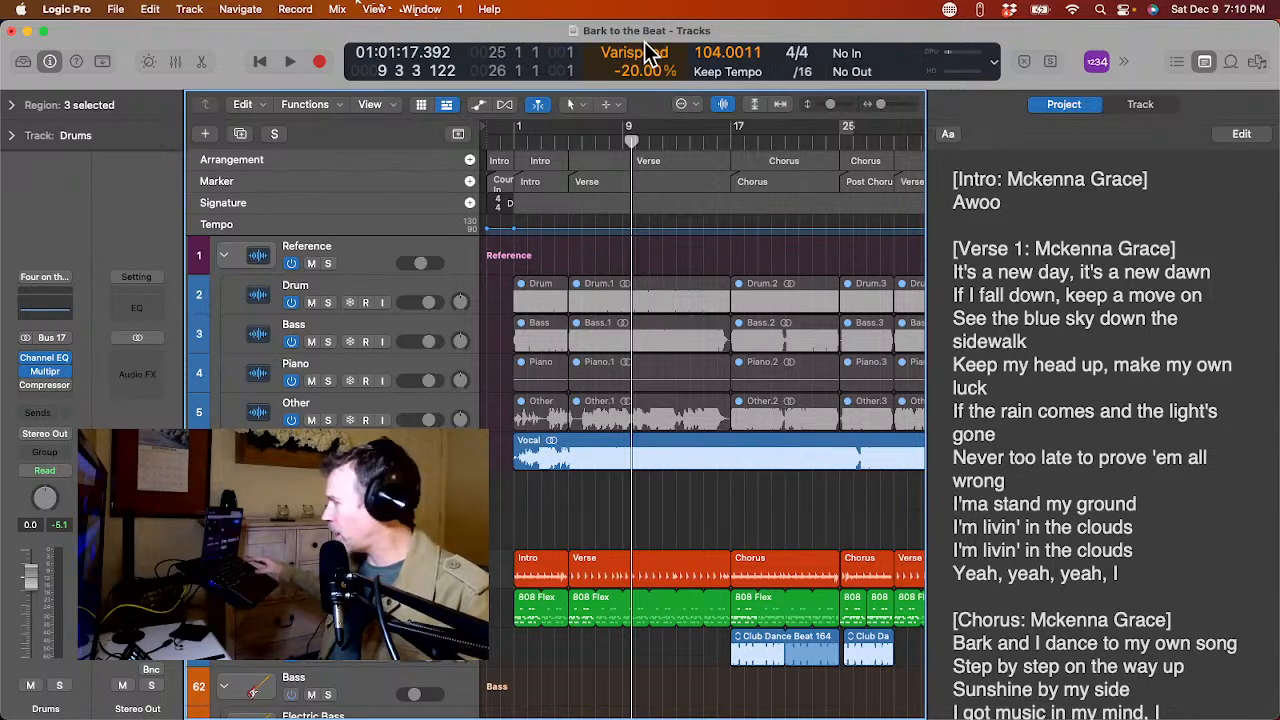
key(space)
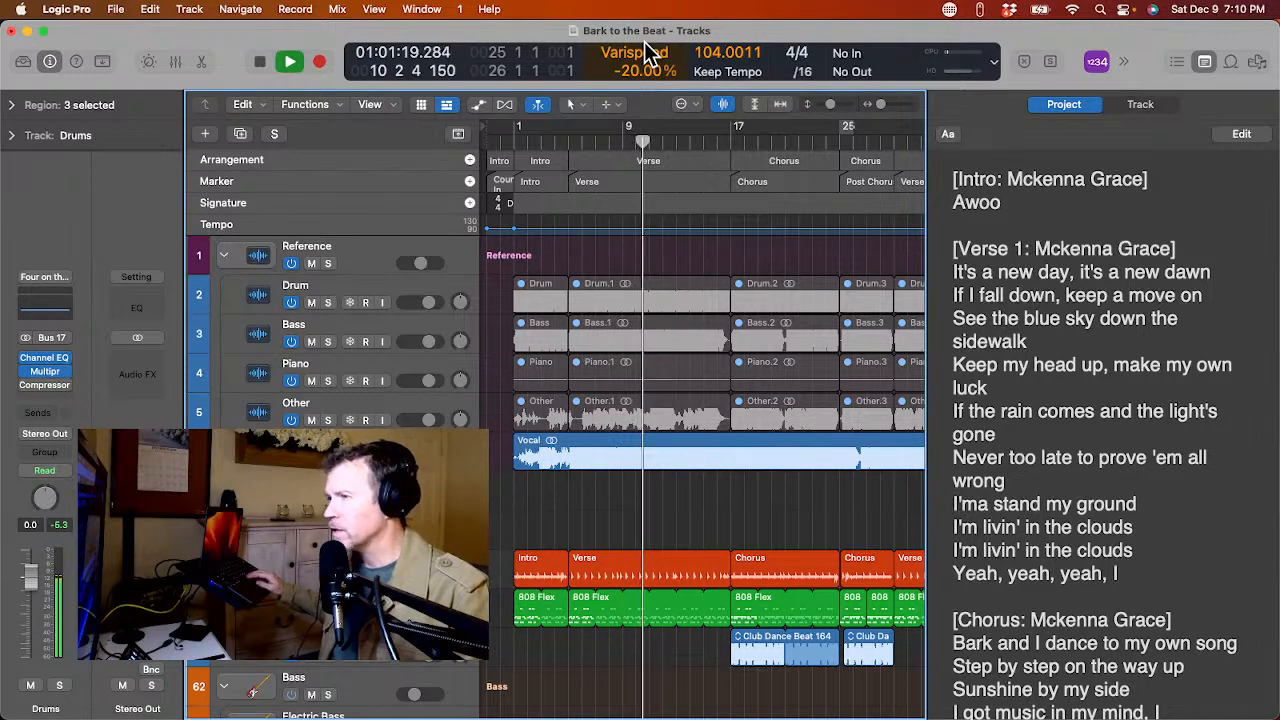
key(space)
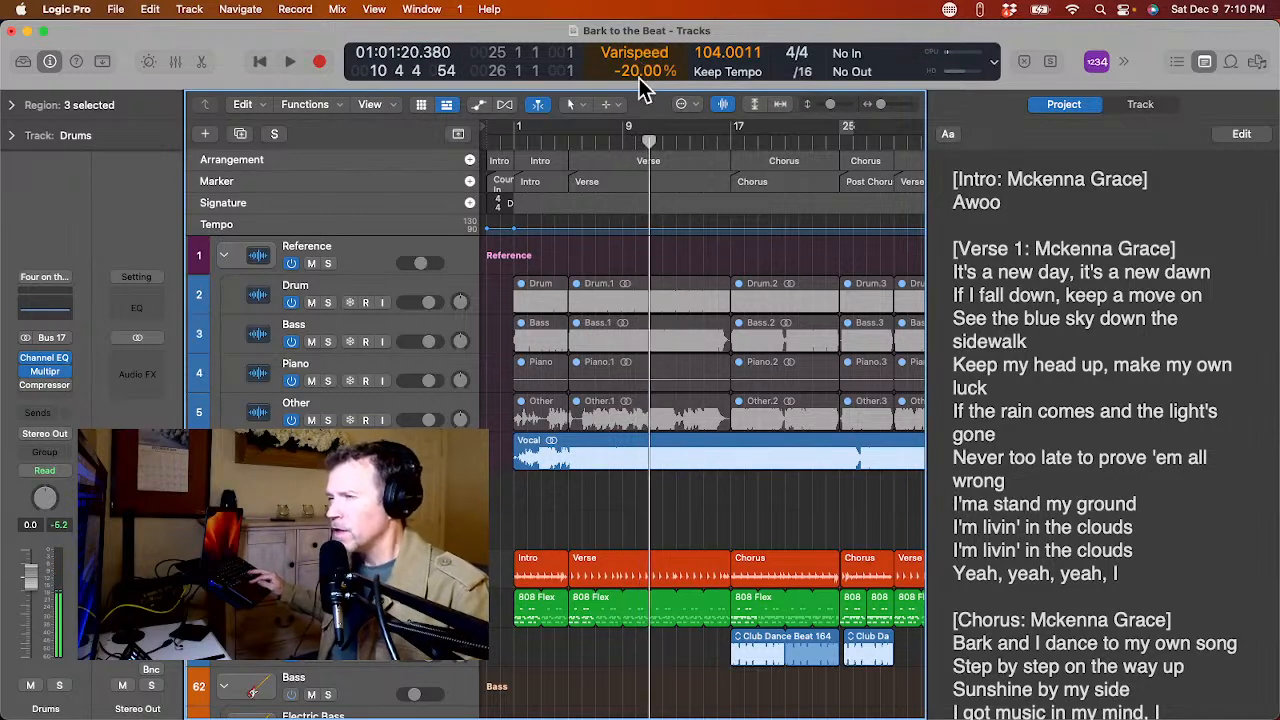
Set the cycle range to the Verse marker and play its opening.
click(588, 181)
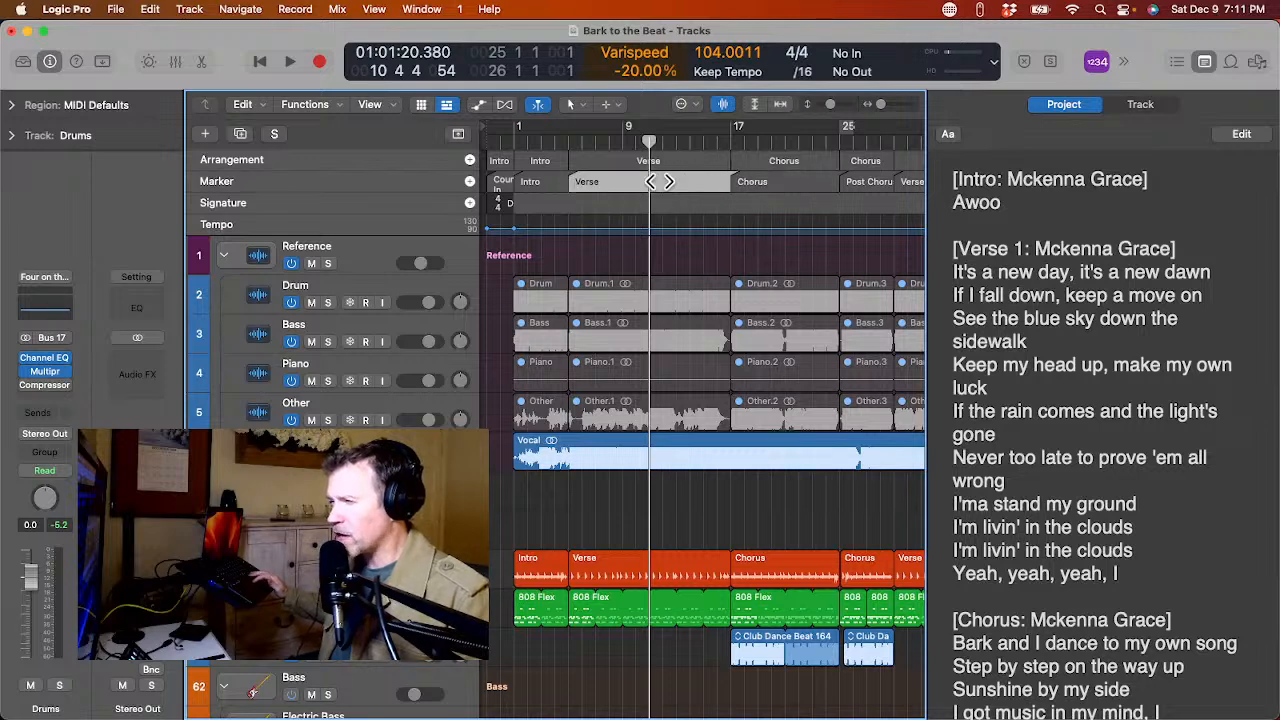
click(585, 185)
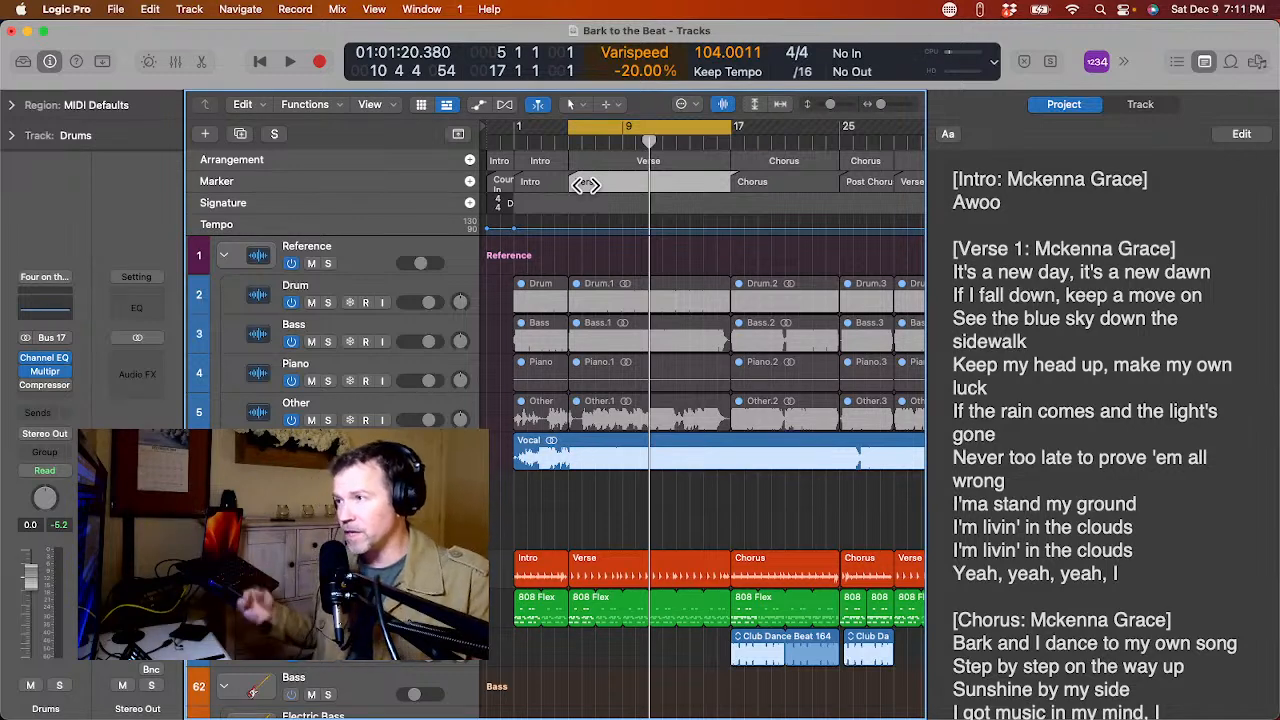
key(space)
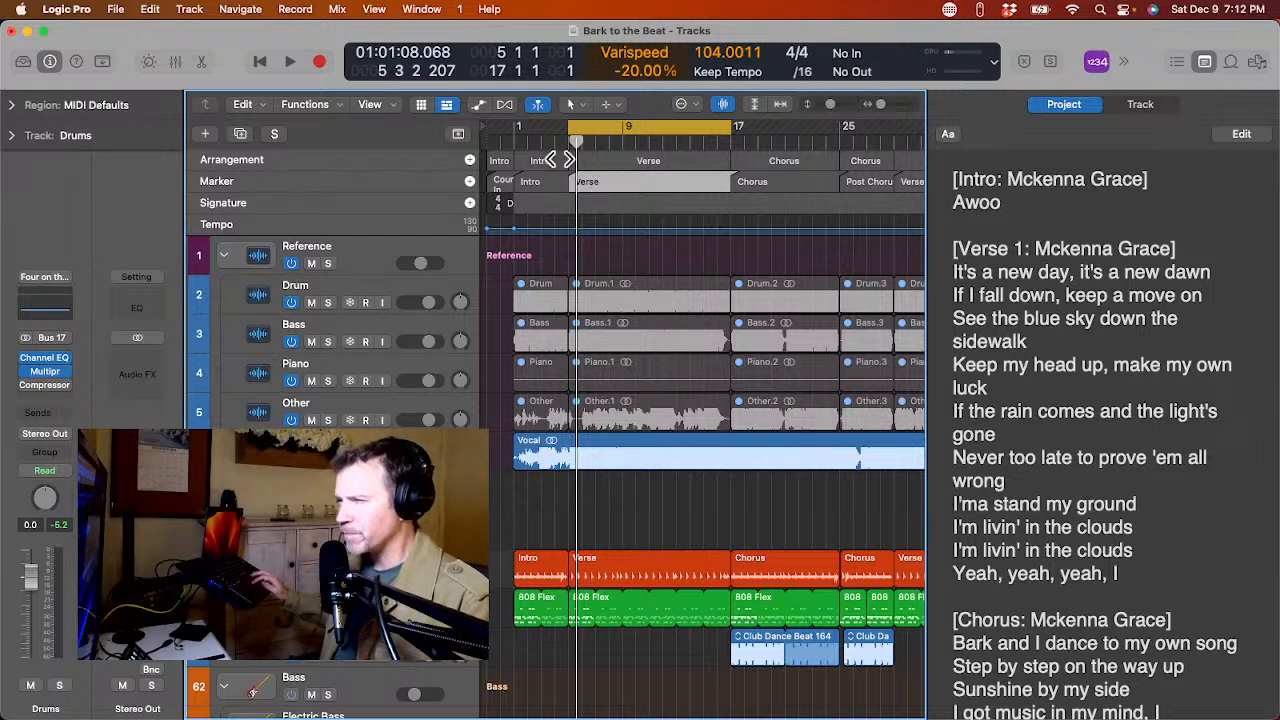
Set the cycle range to the Intro marker and play it with the Lead Vocal Dry track selected.
click(537, 182)
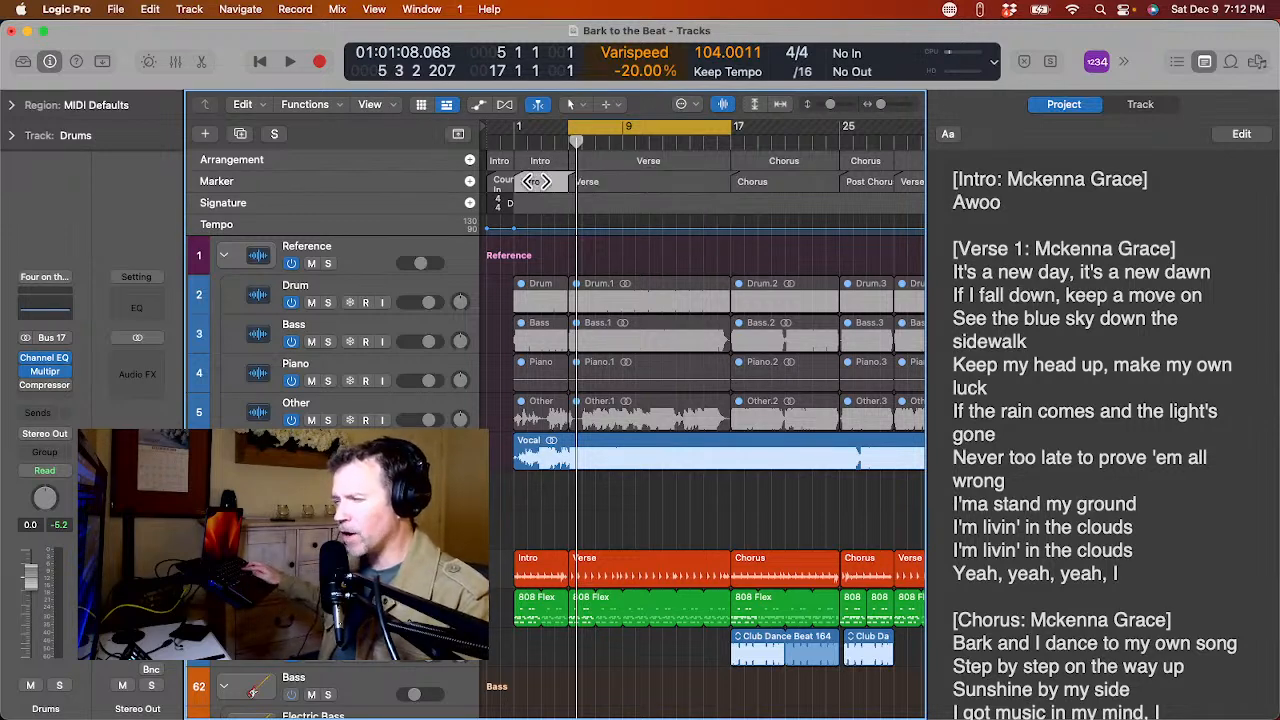
key(u)
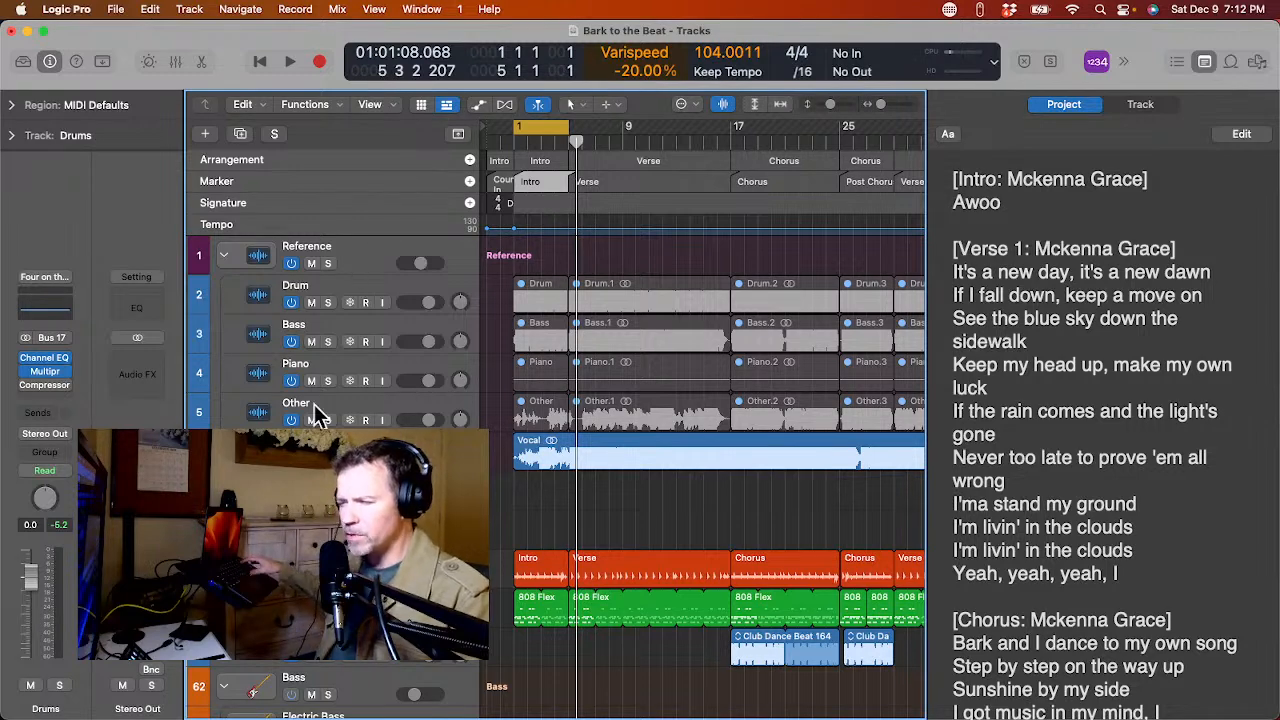
click(300, 527)
key(space)
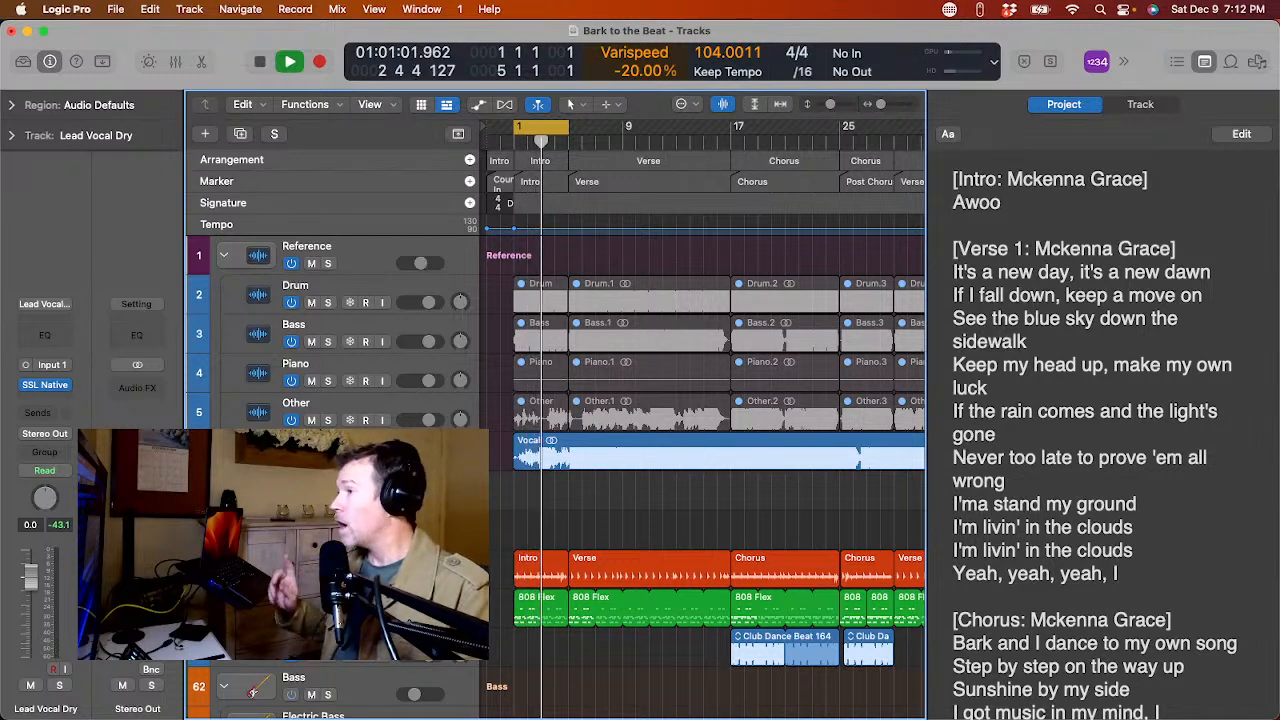
key(space)
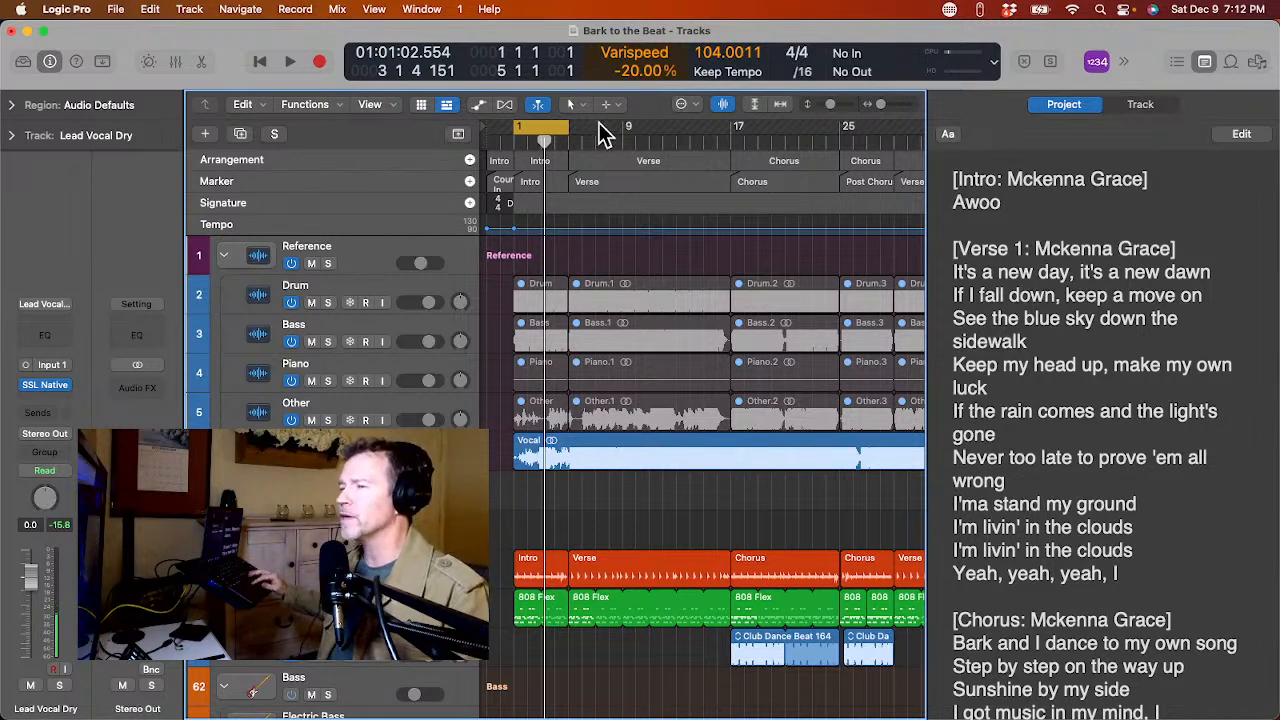
Set the varispeed deviation to -30% and audition the slowed intro.
drag(624, 70, 624, 72)
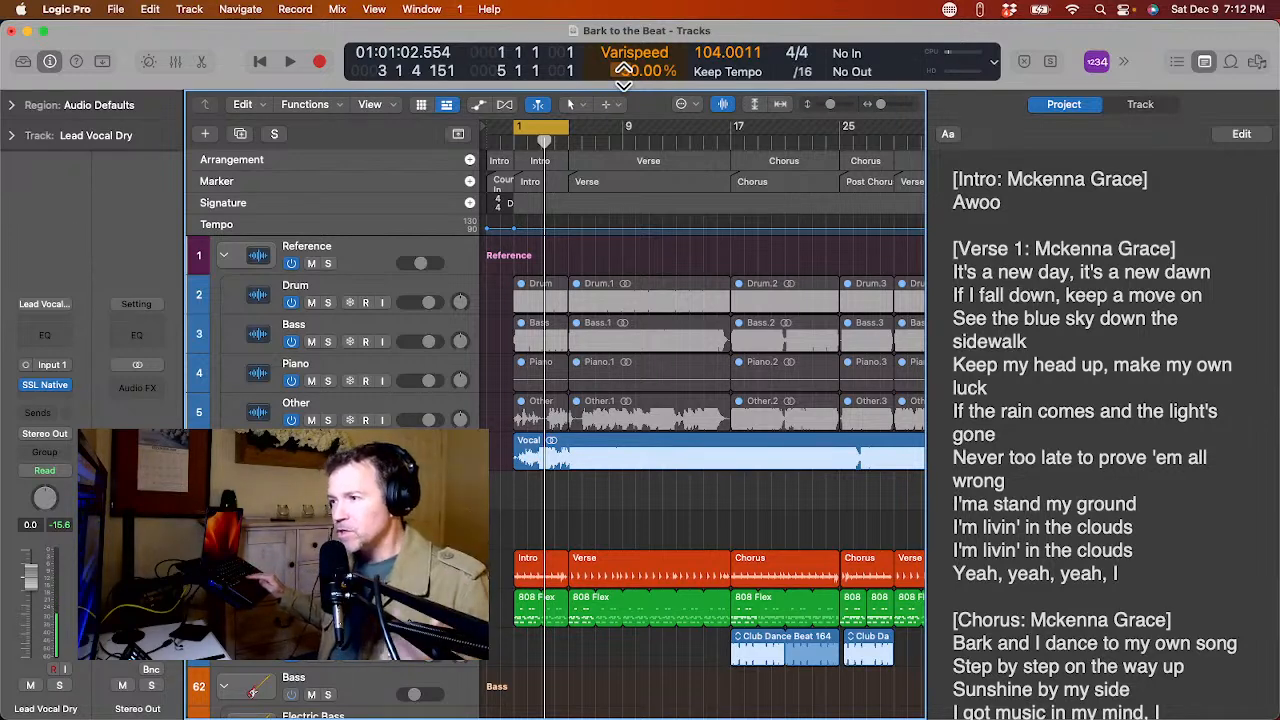
key(space)
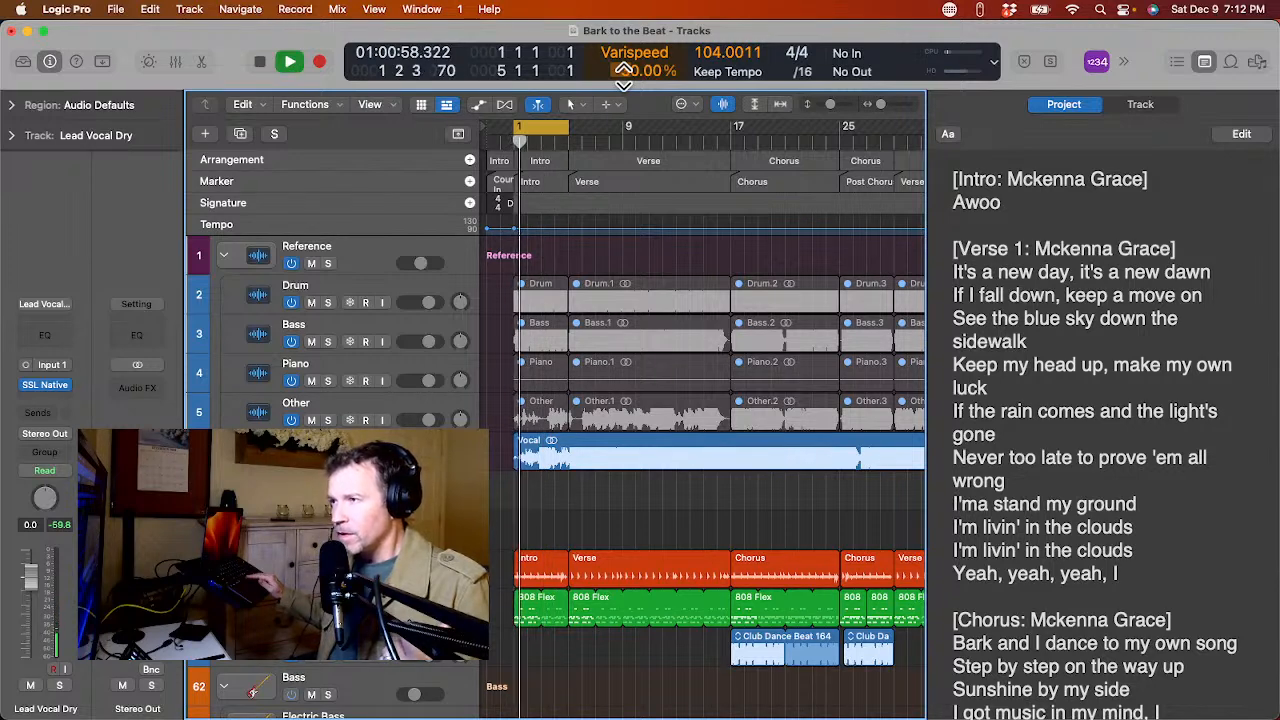
key(space)
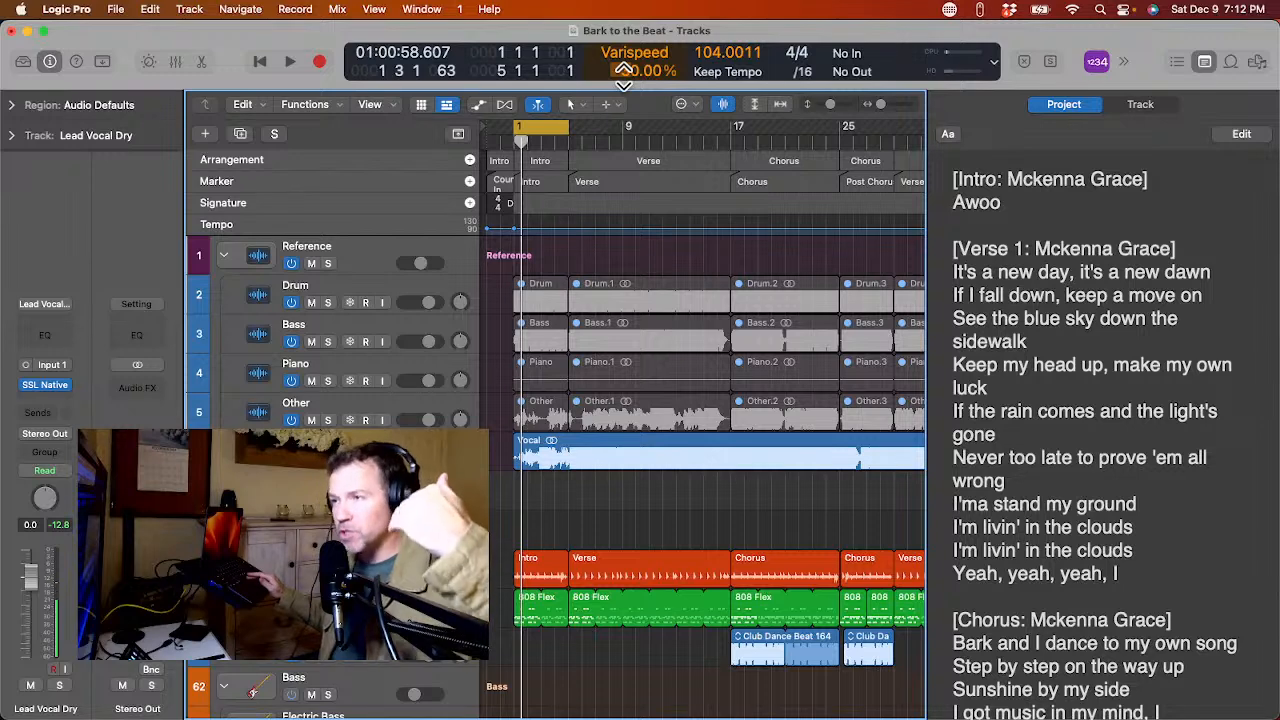
key(space)
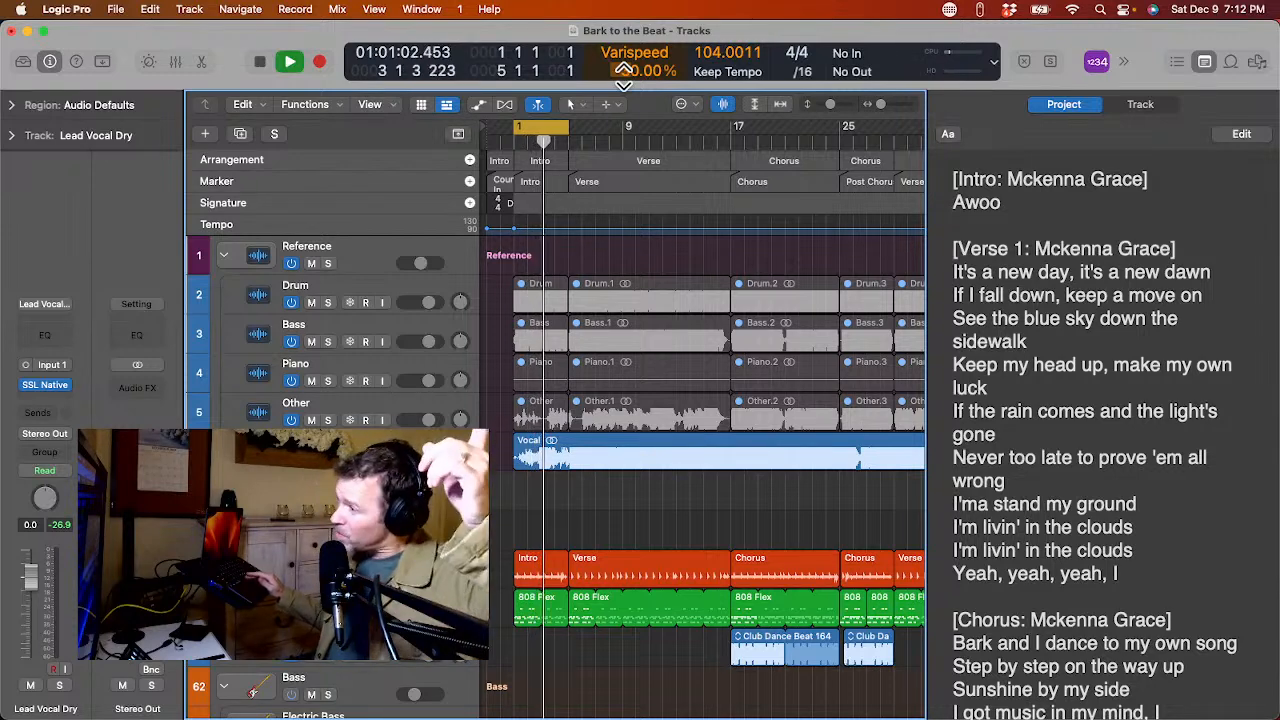
key(space)
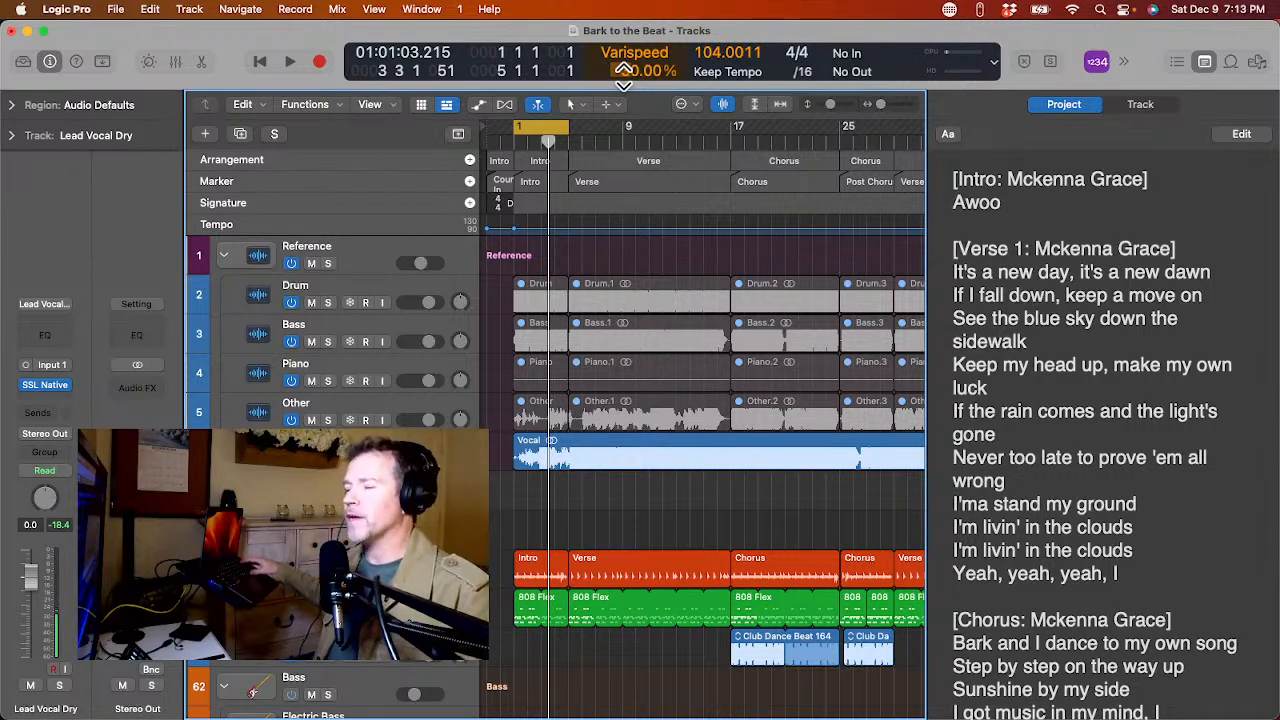
drag(623, 70, 608, 106)
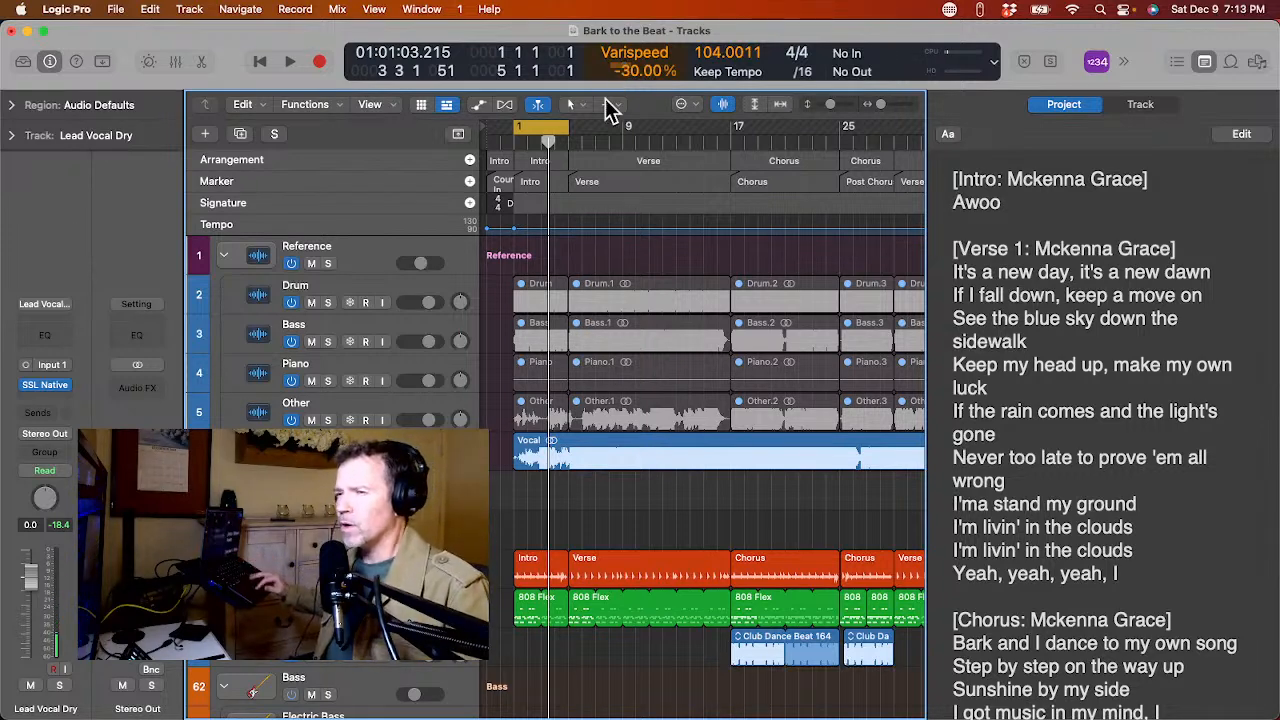
Move the cycle start to bar 2 beat 4, record a take on the Howl track and play it back.
drag(515, 127, 538, 135)
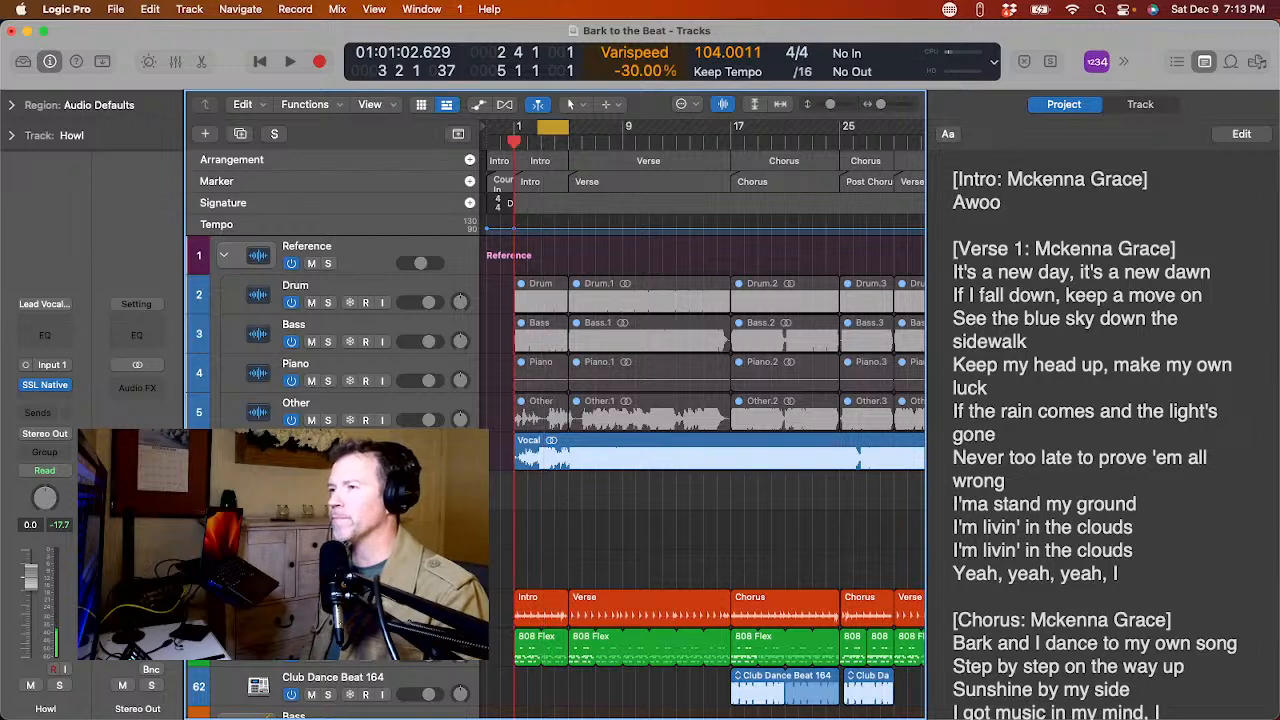
key(Return)
key(space)
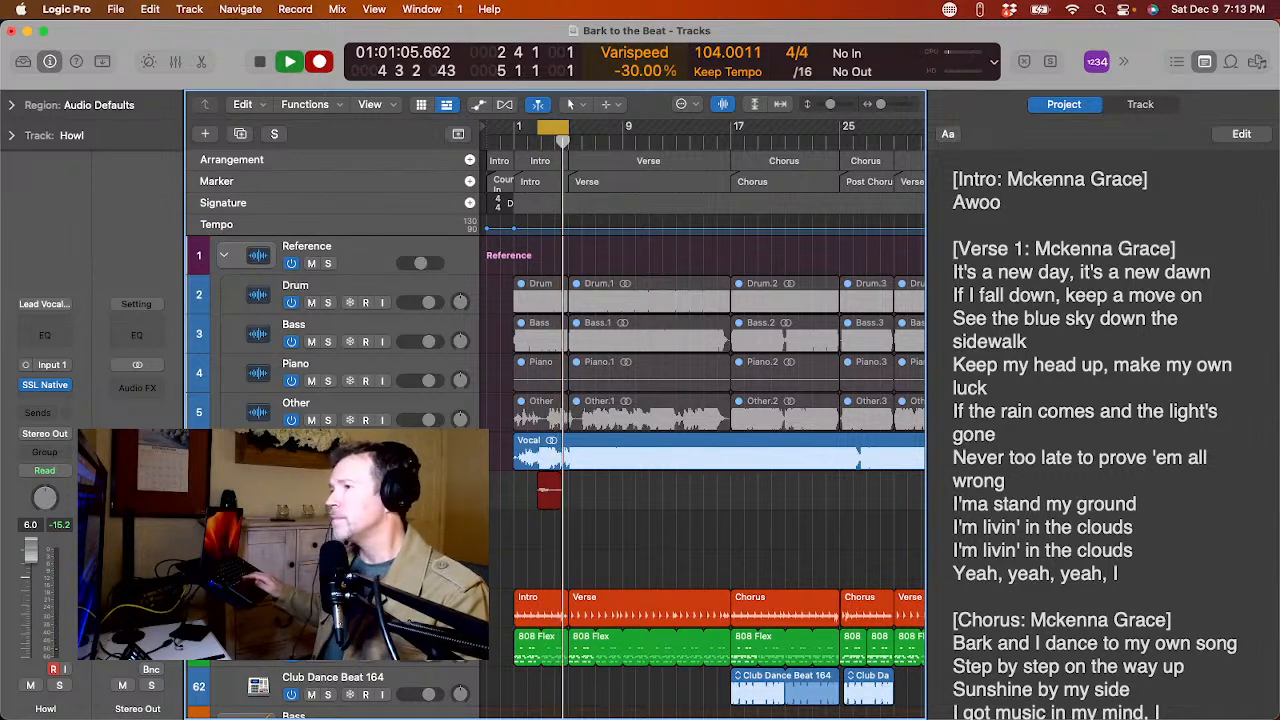
key(space)
key(space)
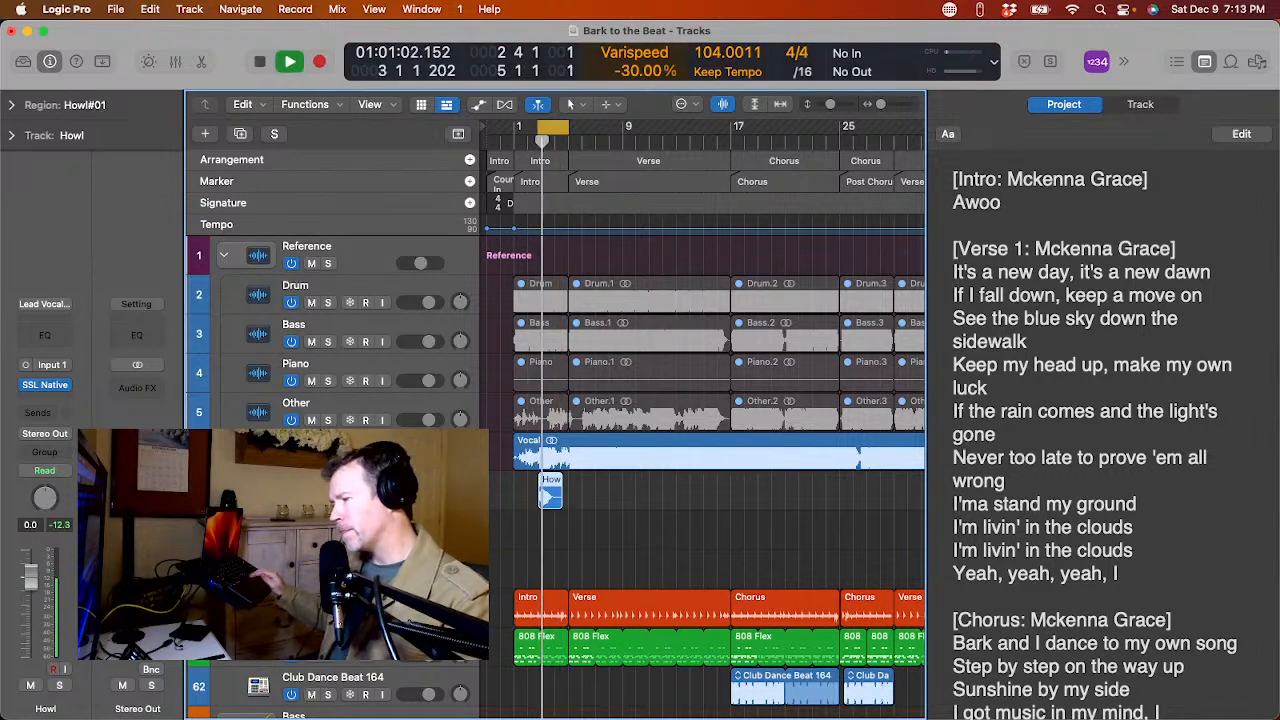
key(space)
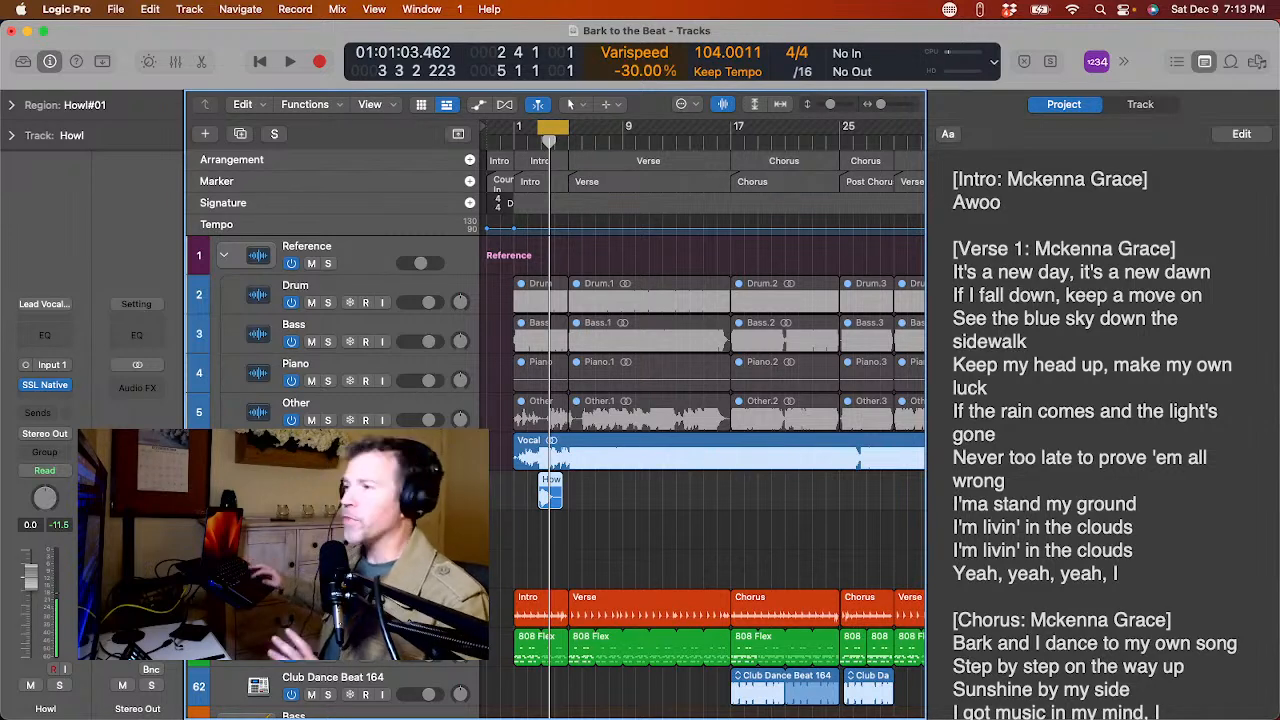
Hide the project notes to give the tracks area more width.
scroll(383, 365, down, 2)
scroll(383, 365, up, 2)
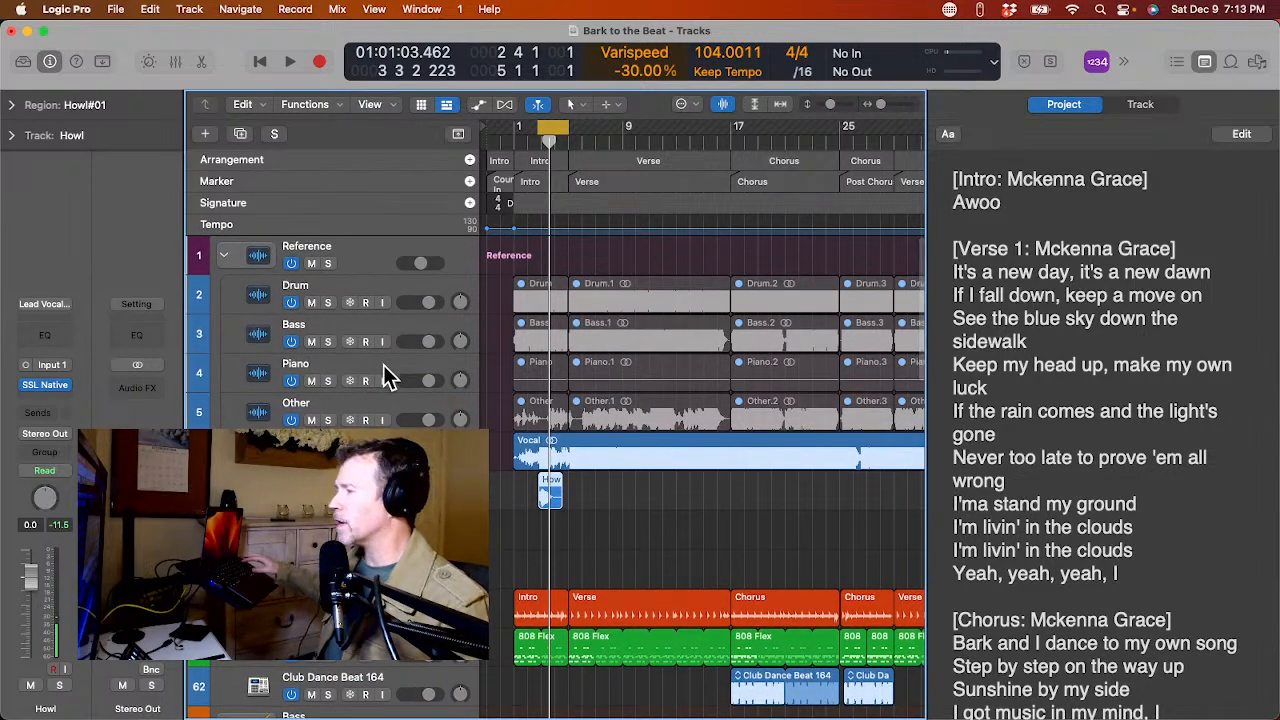
key(alt+super+p)
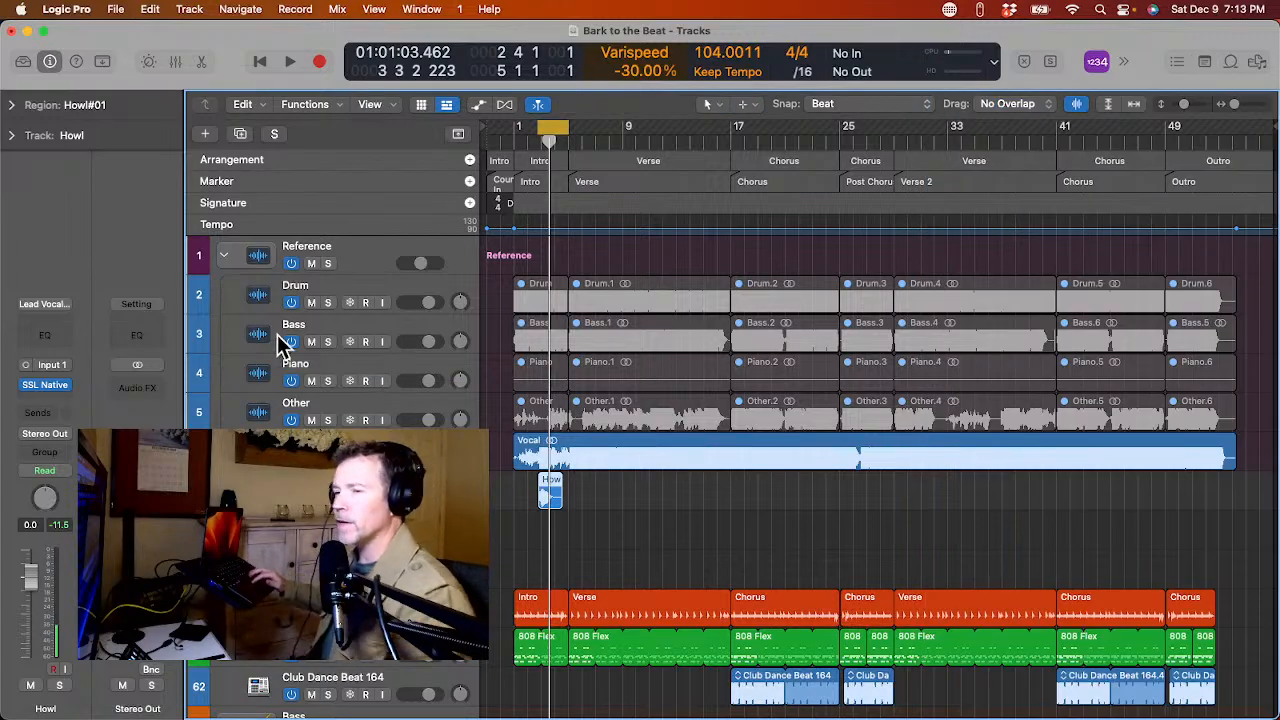
Collapse the Reference track stack to hide its stem tracks in the track list.
scroll(280, 357, down, 3)
scroll(280, 357, up, 1)
scroll(280, 357, down, 20)
scroll(280, 357, up, 5)
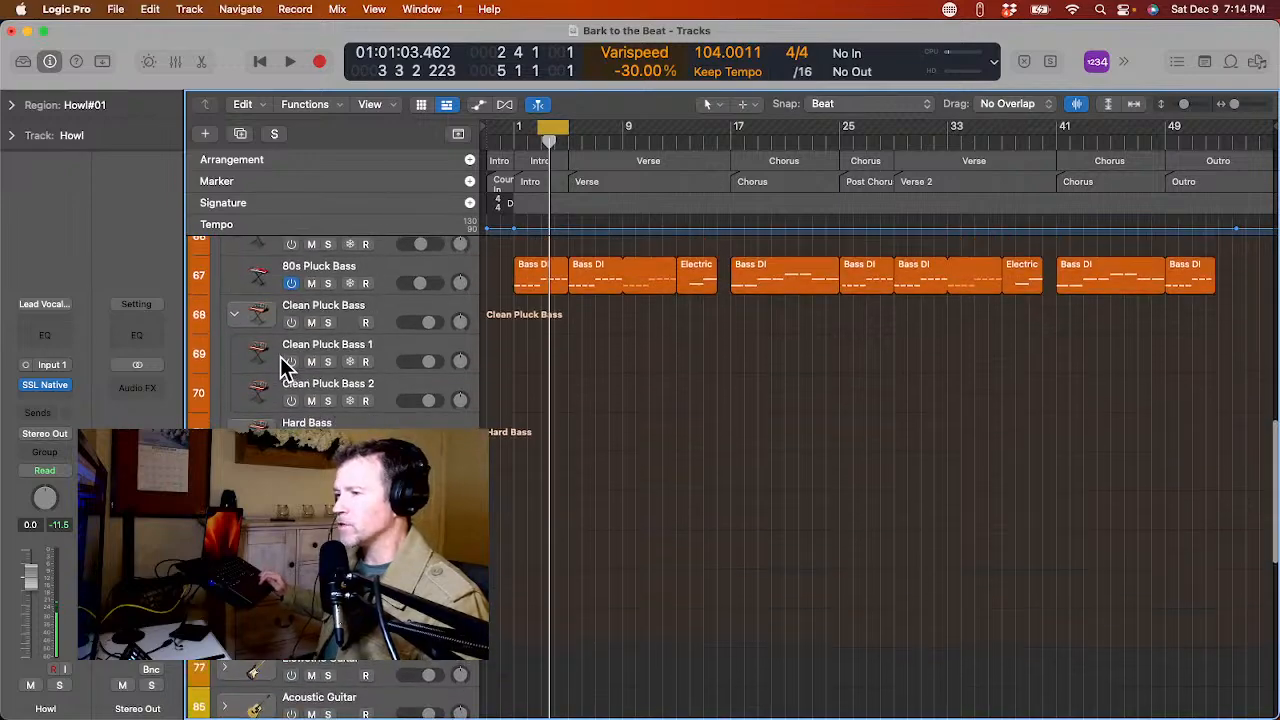
scroll(280, 357, up, 20)
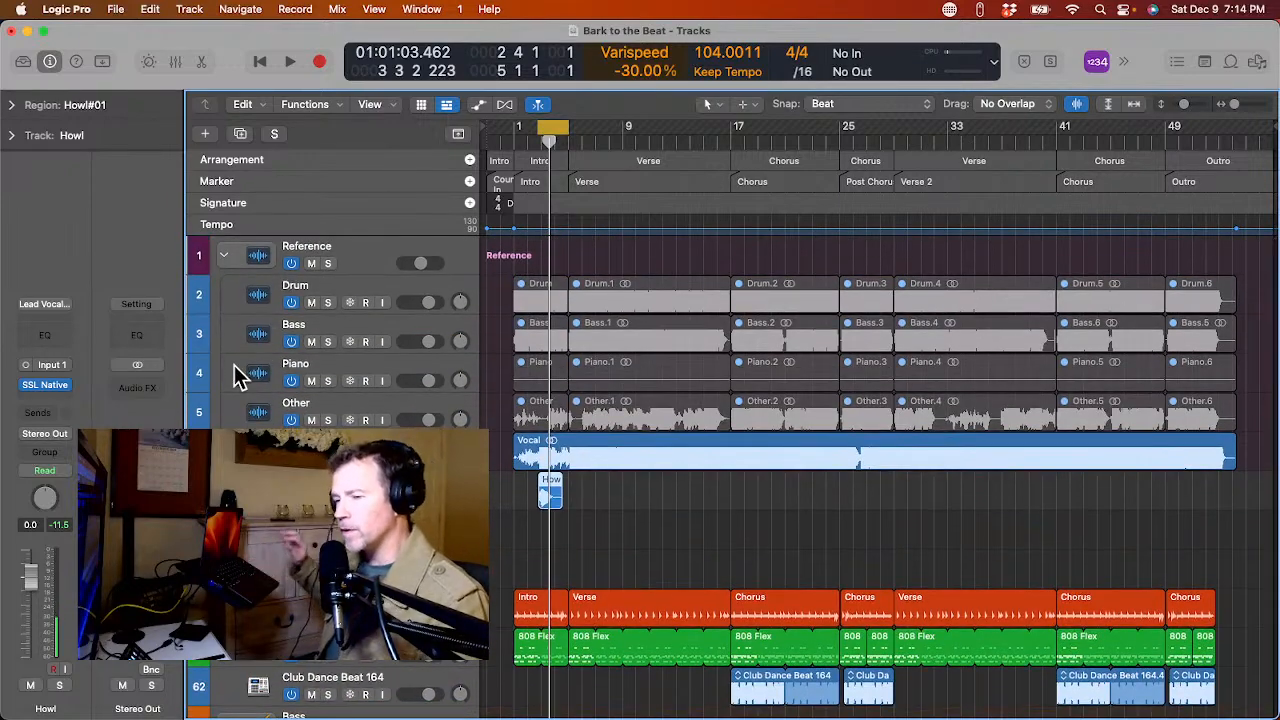
scroll(234, 365, down, 6)
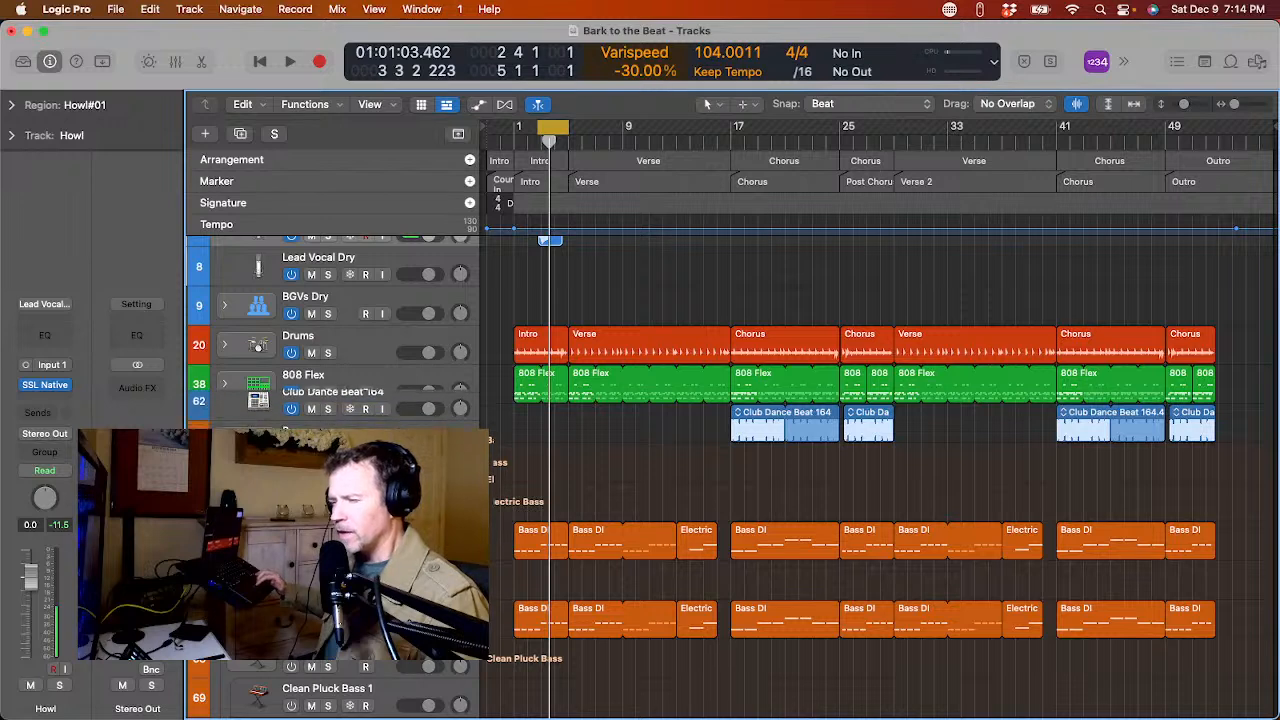
scroll(234, 327, up, 5)
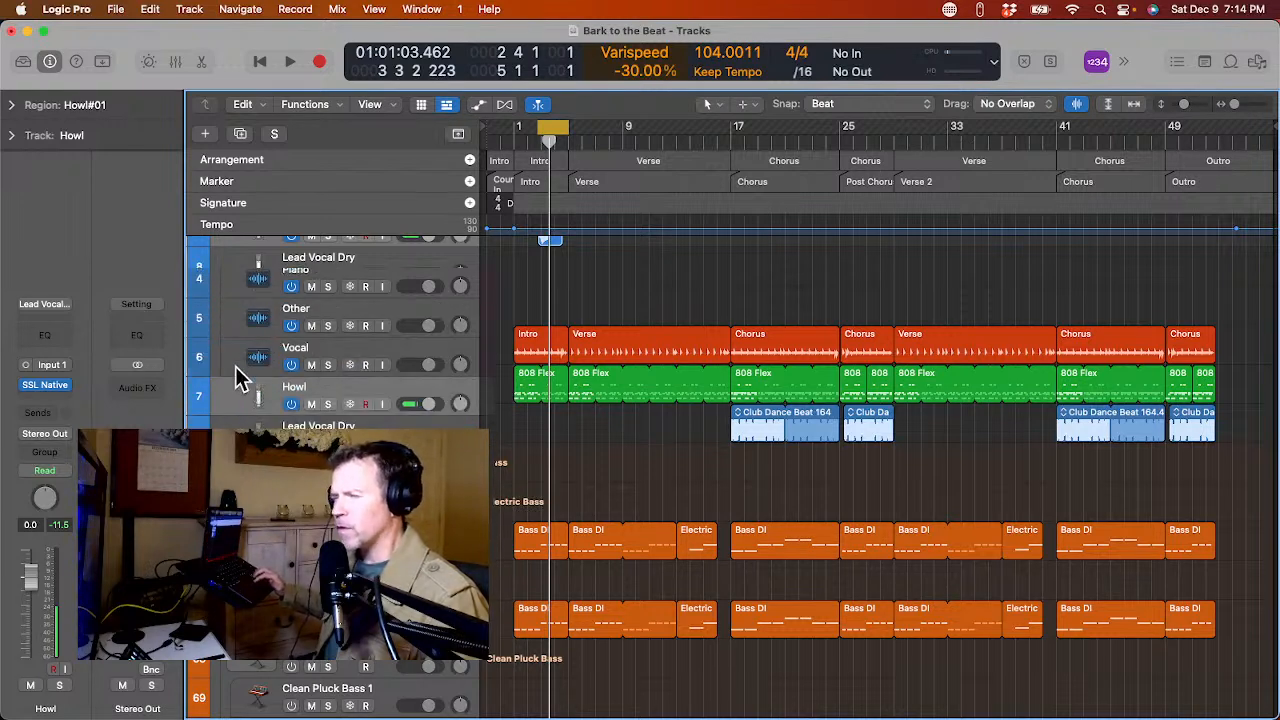
scroll(237, 279, up, 3)
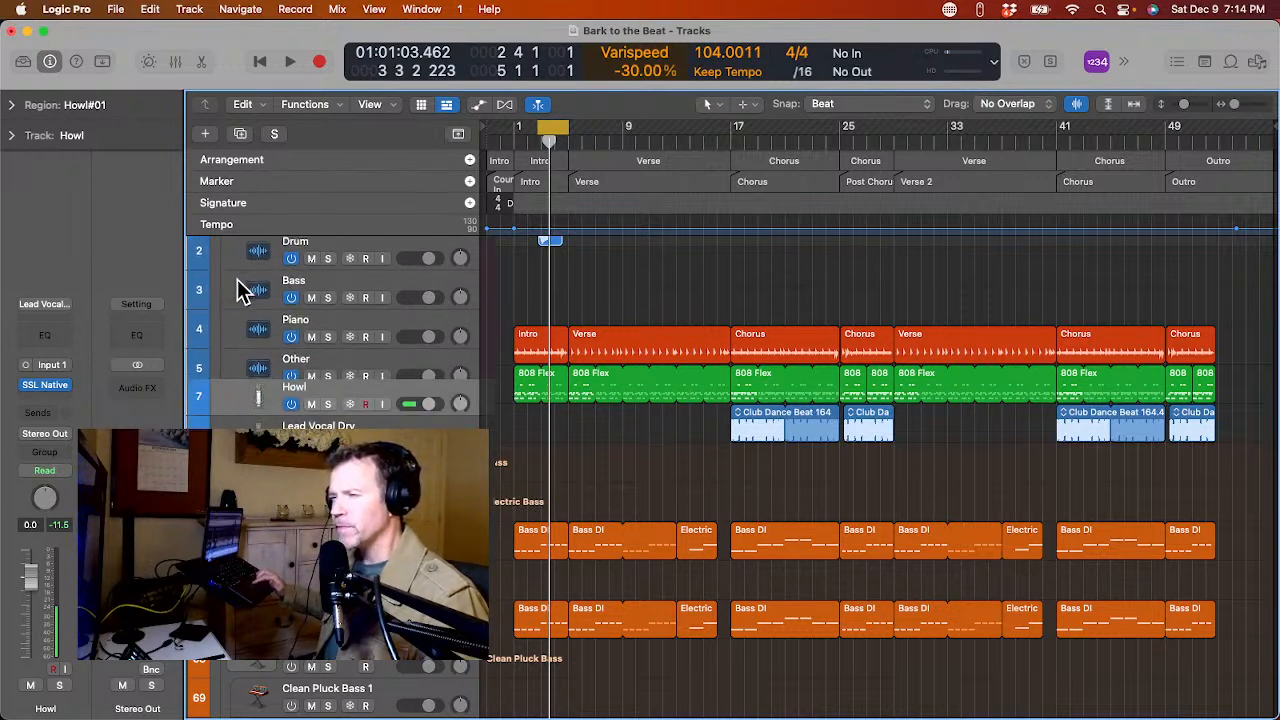
click(225, 255)
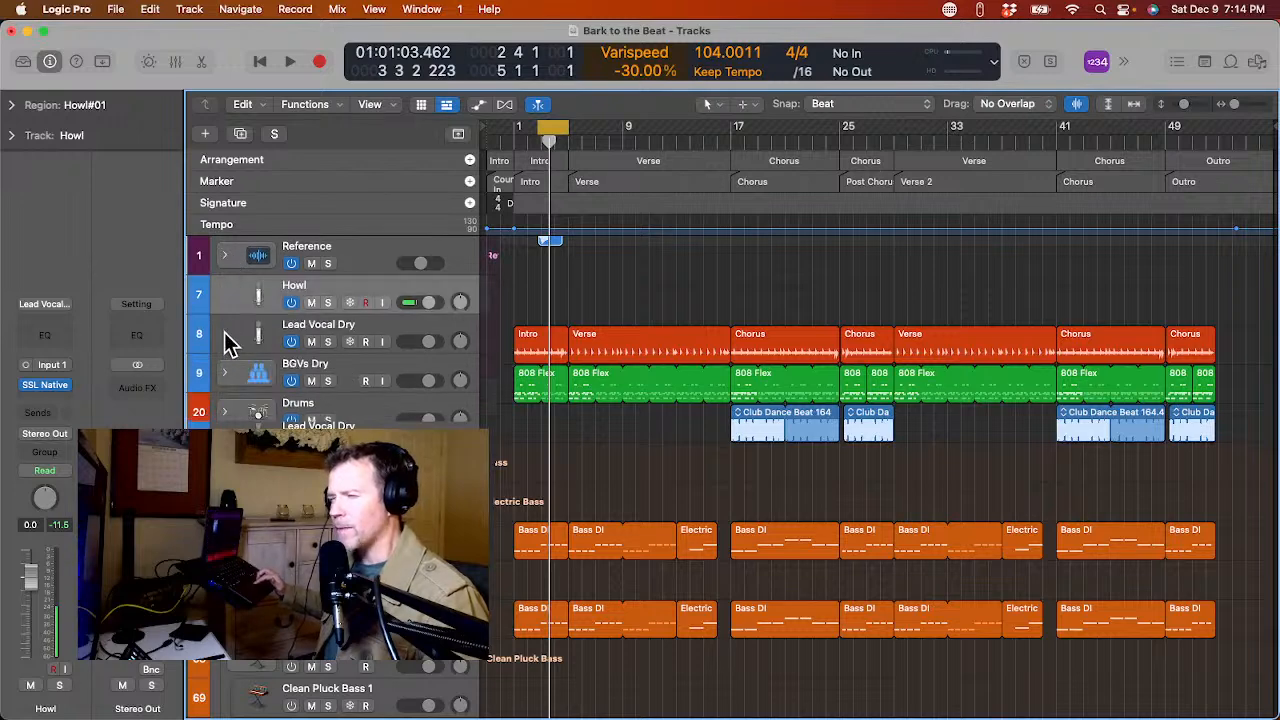
Check the Freeze option in the Bass DI track's header configuration, freeze the bass tracks and run playback.
scroll(228, 342, down, 1)
scroll(228, 342, down, 1)
scroll(228, 342, down, 4)
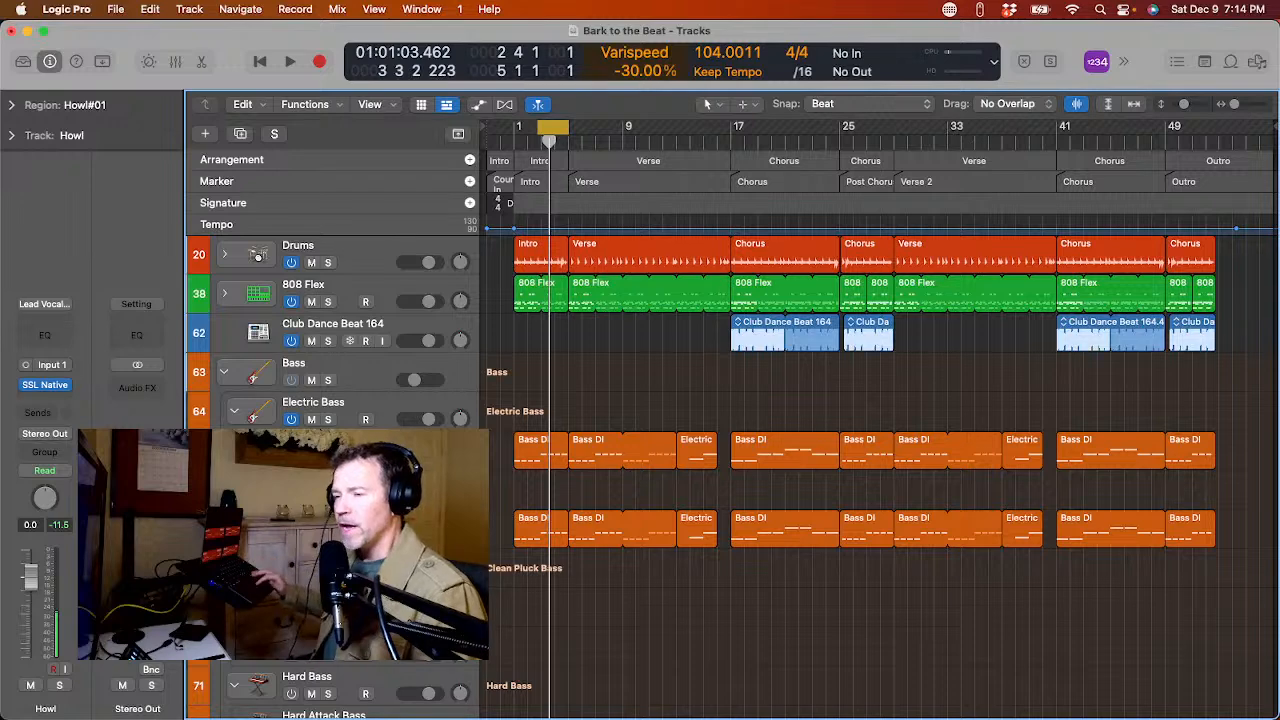
right_click(359, 450)
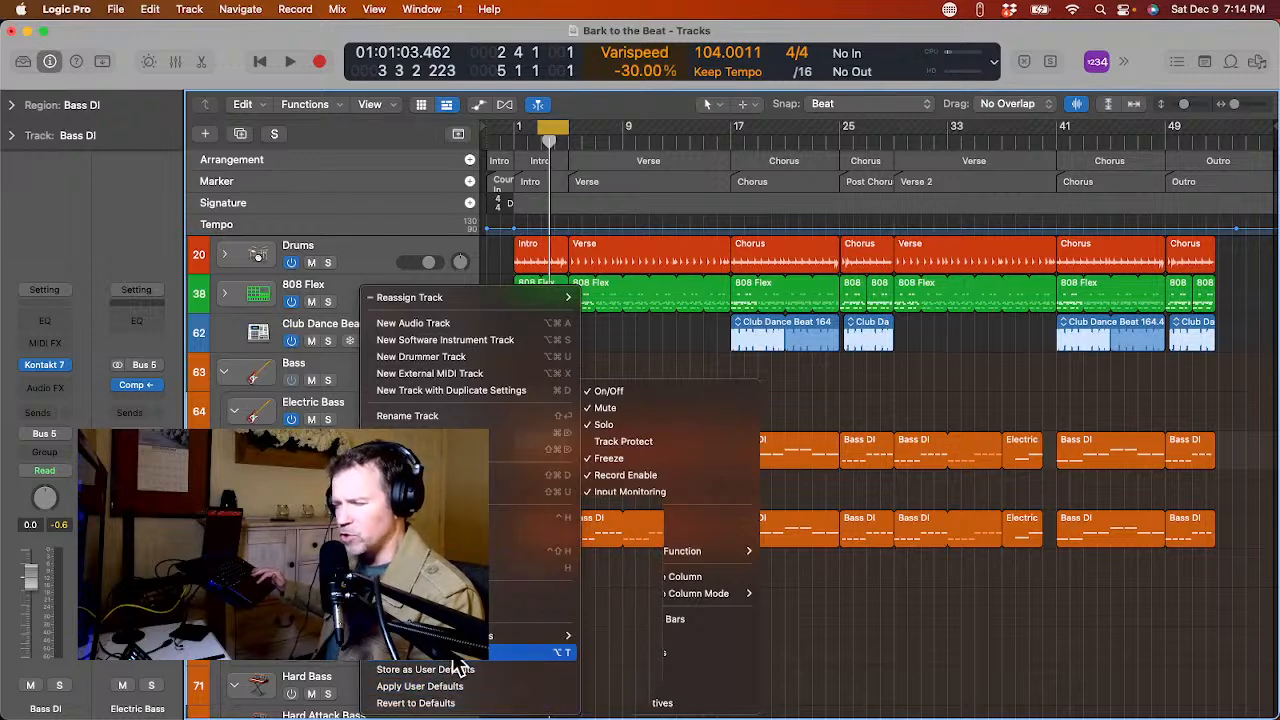
click(452, 669)
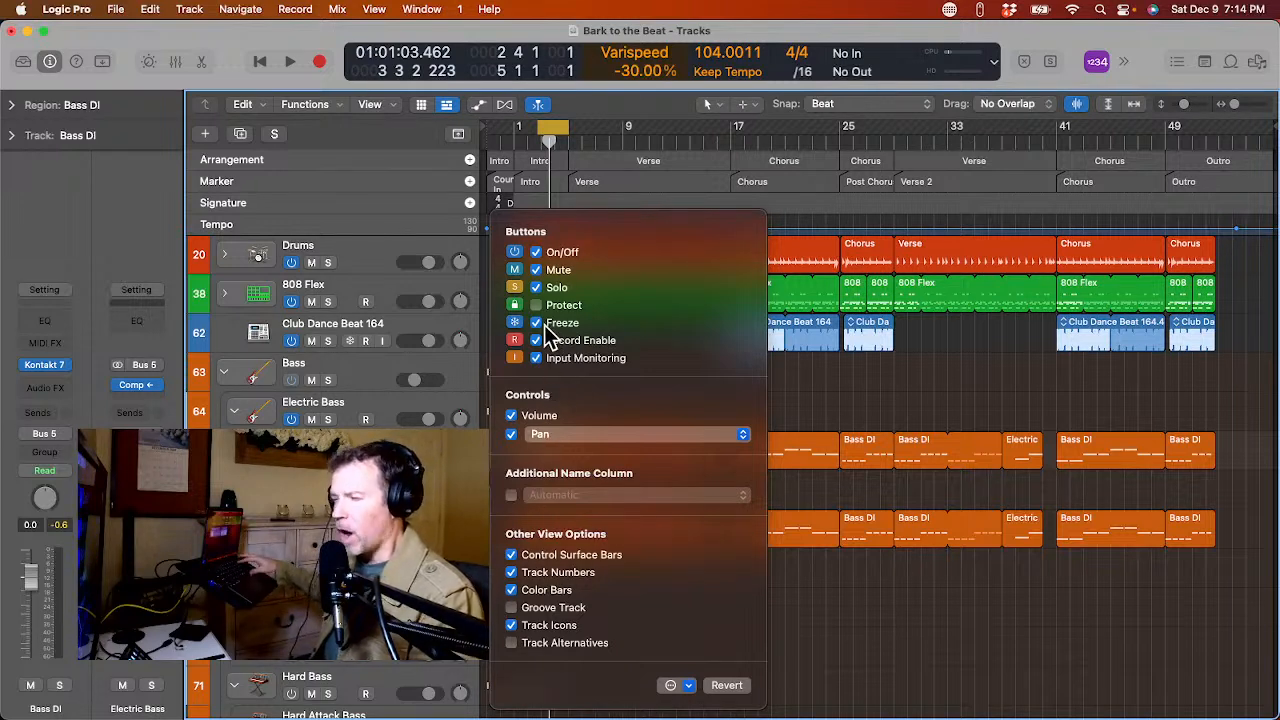
click(458, 393)
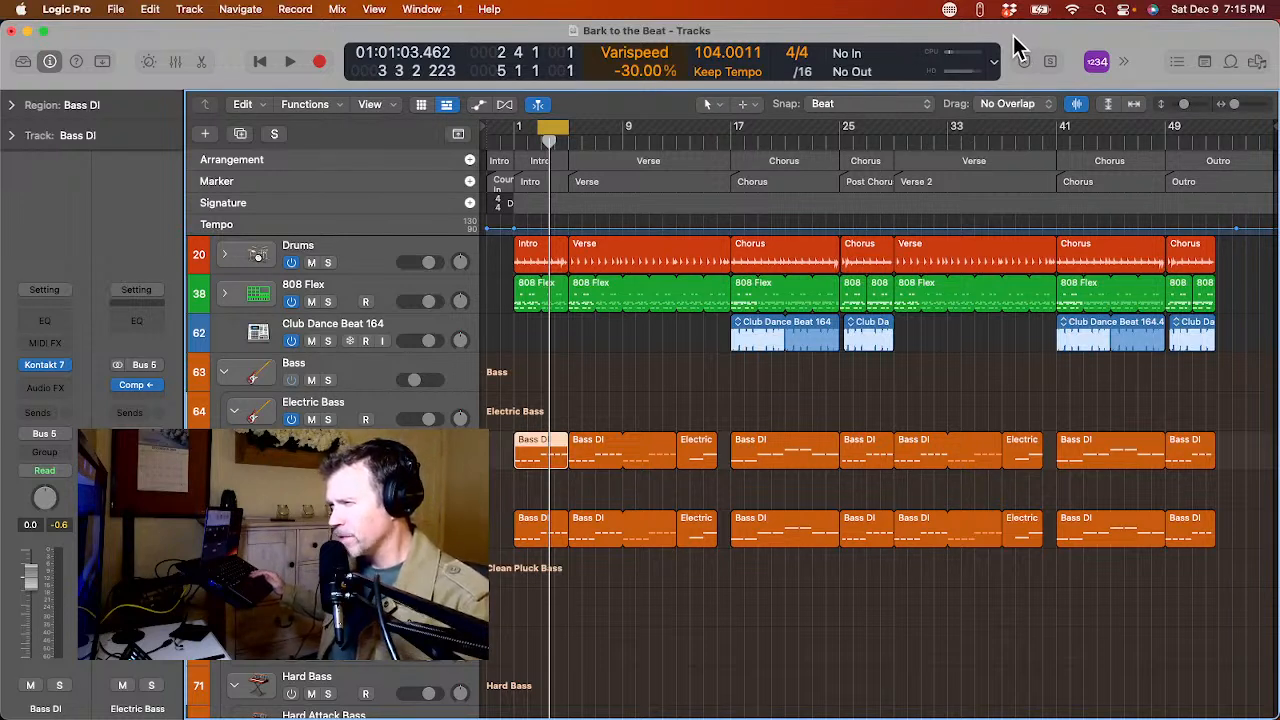
key(space)
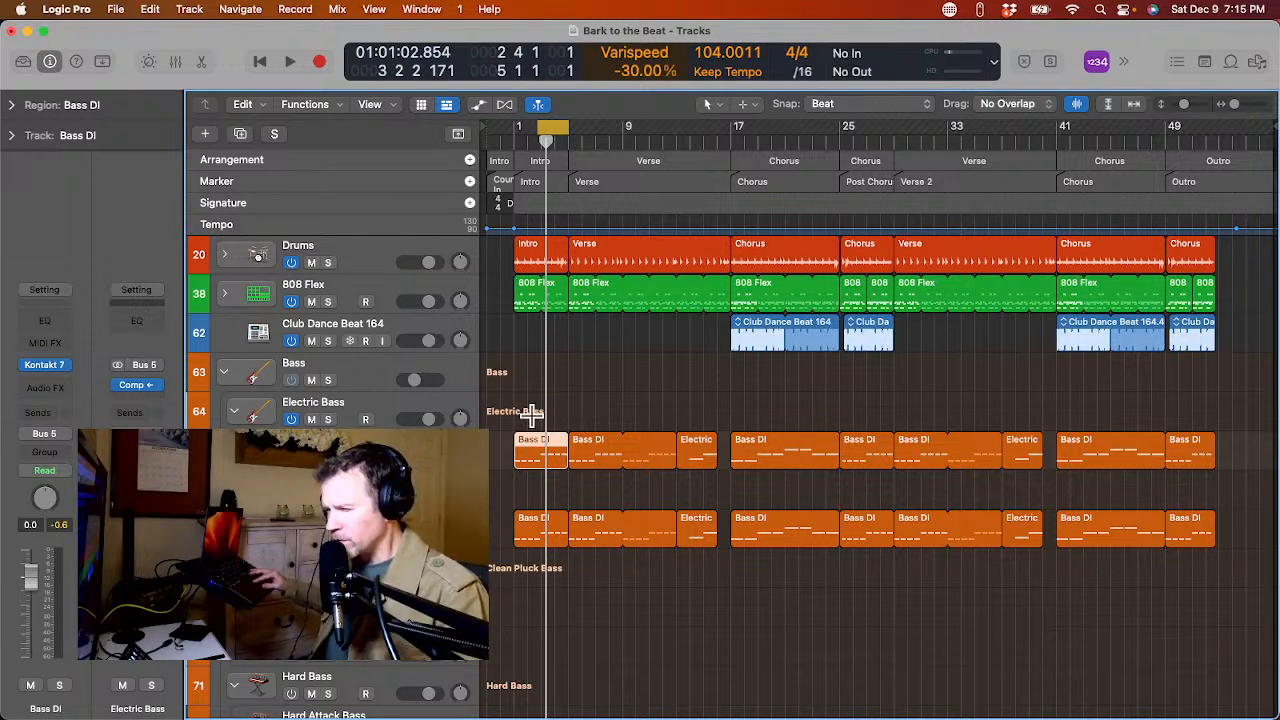
Copy all the regions on the Bass DI track to the Sub Bass track at the same positions.
drag(537, 413, 1174, 457)
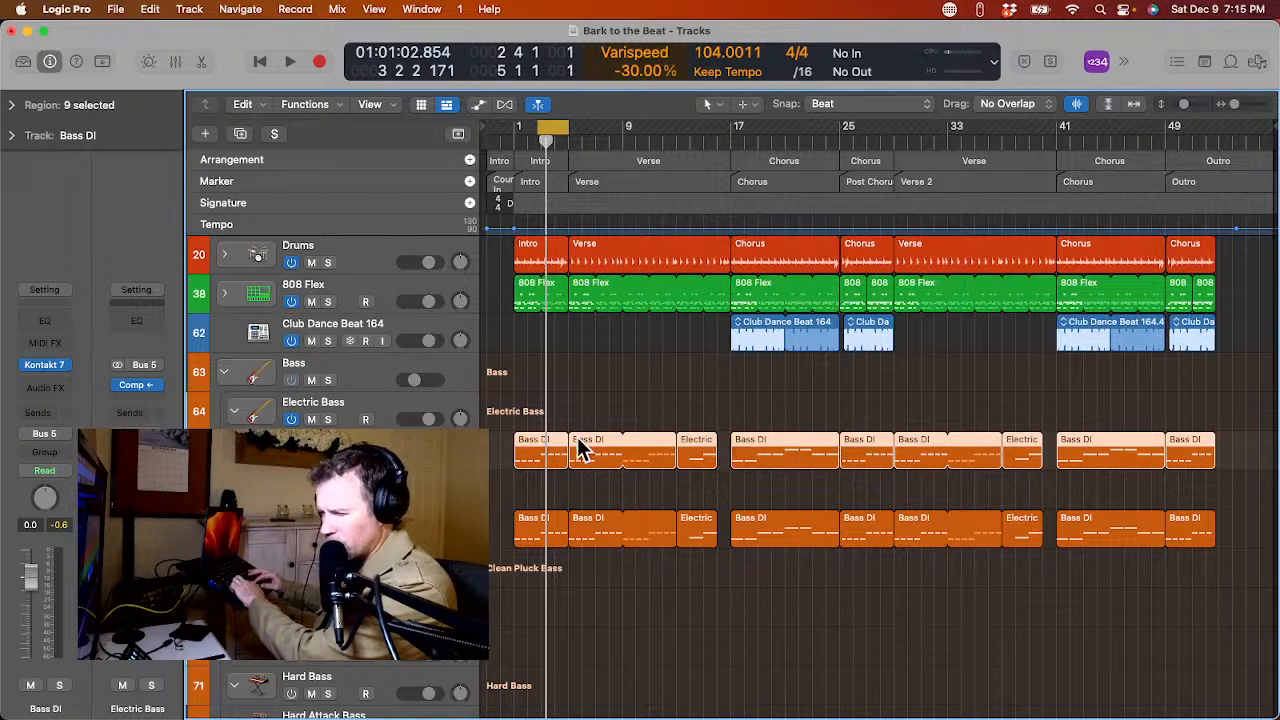
drag(603, 449, 604, 494)
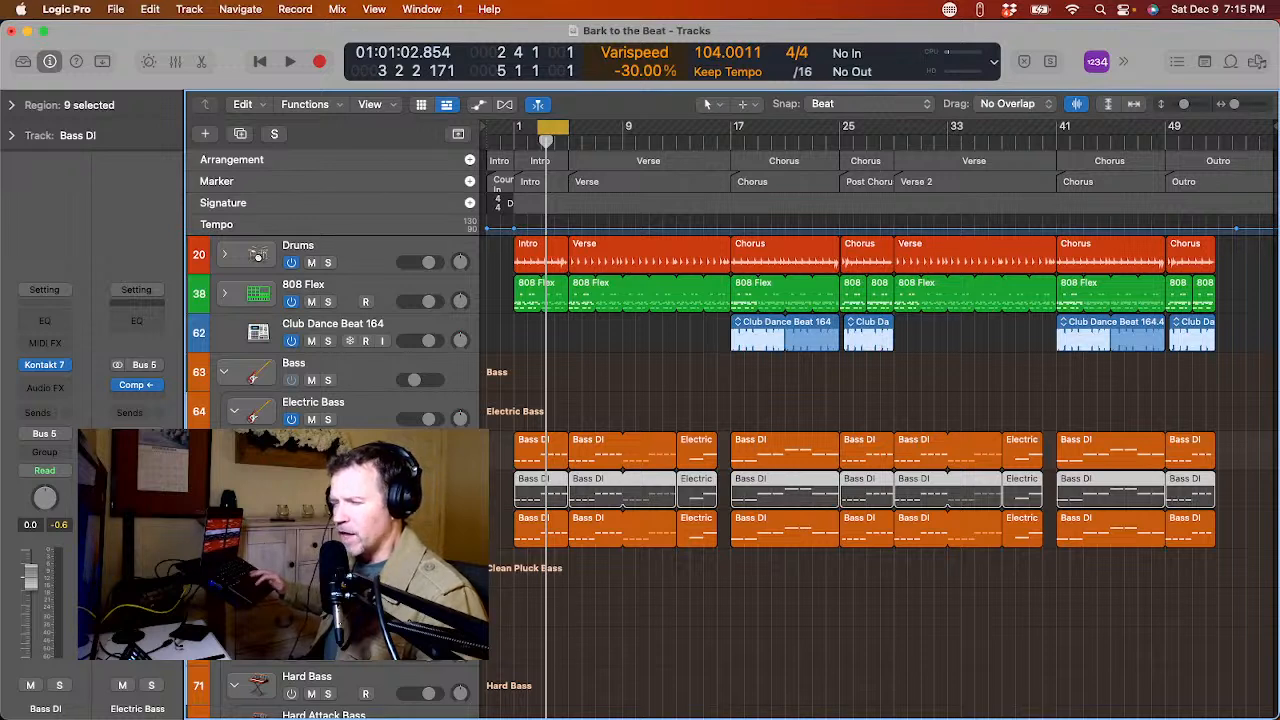
Collapse the Electric Bass stack and its parent Bass stack.
scroll(730, 477, down, 1)
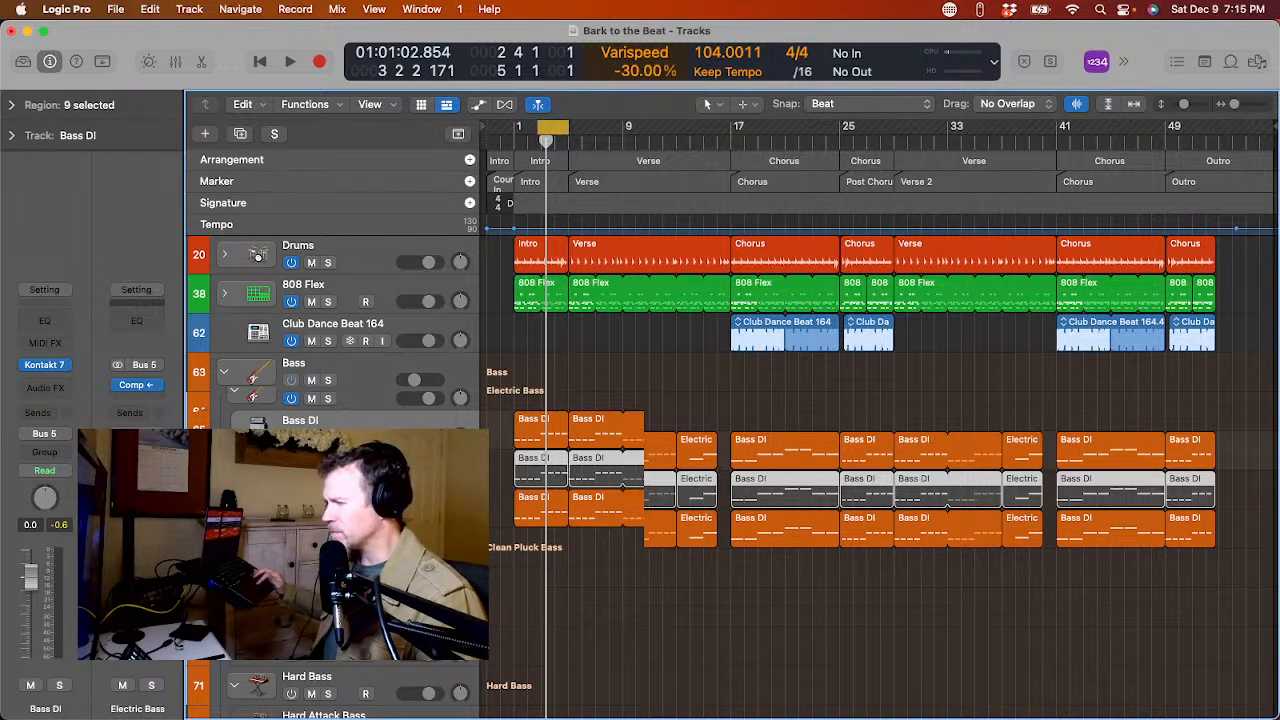
scroll(245, 424, down, 2)
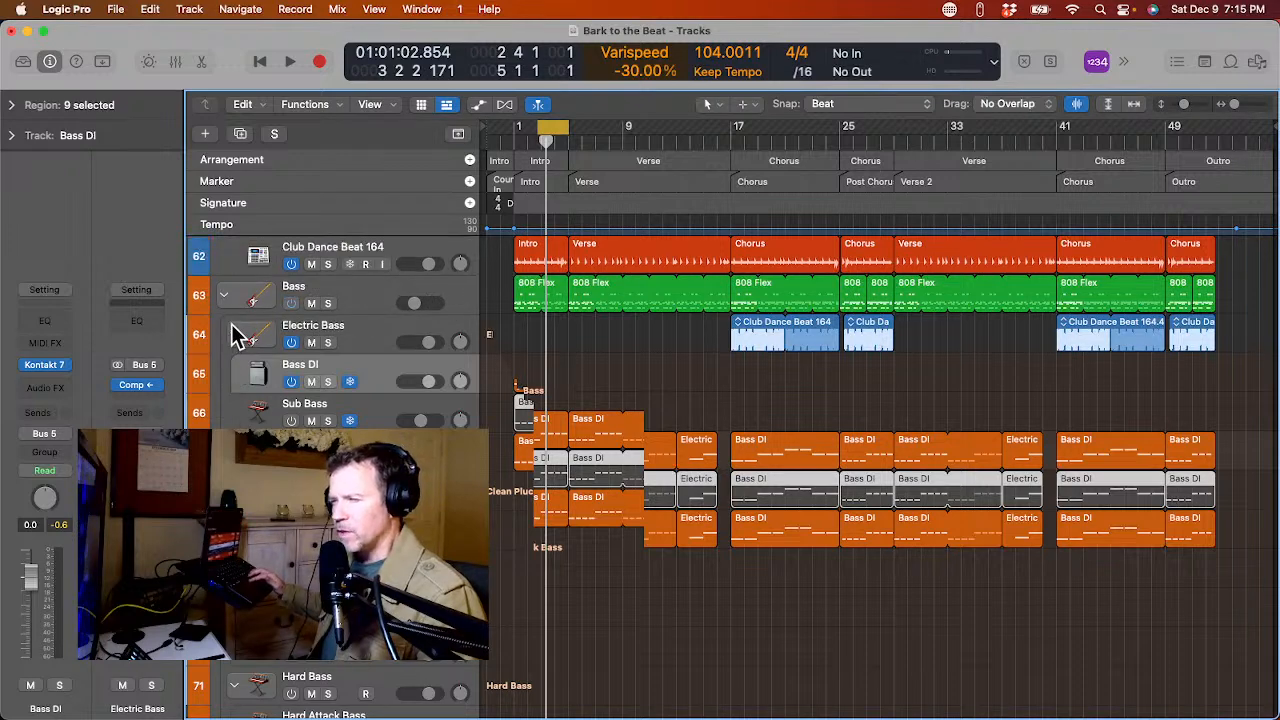
click(233, 334)
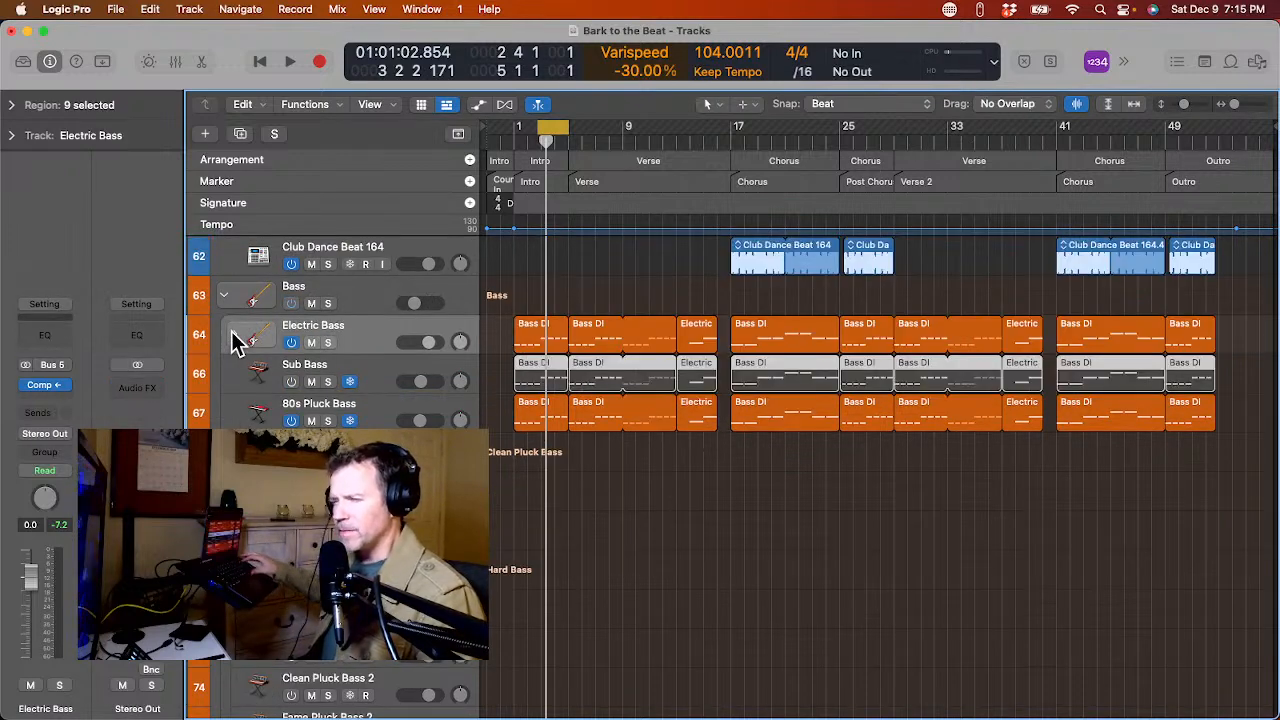
click(221, 296)
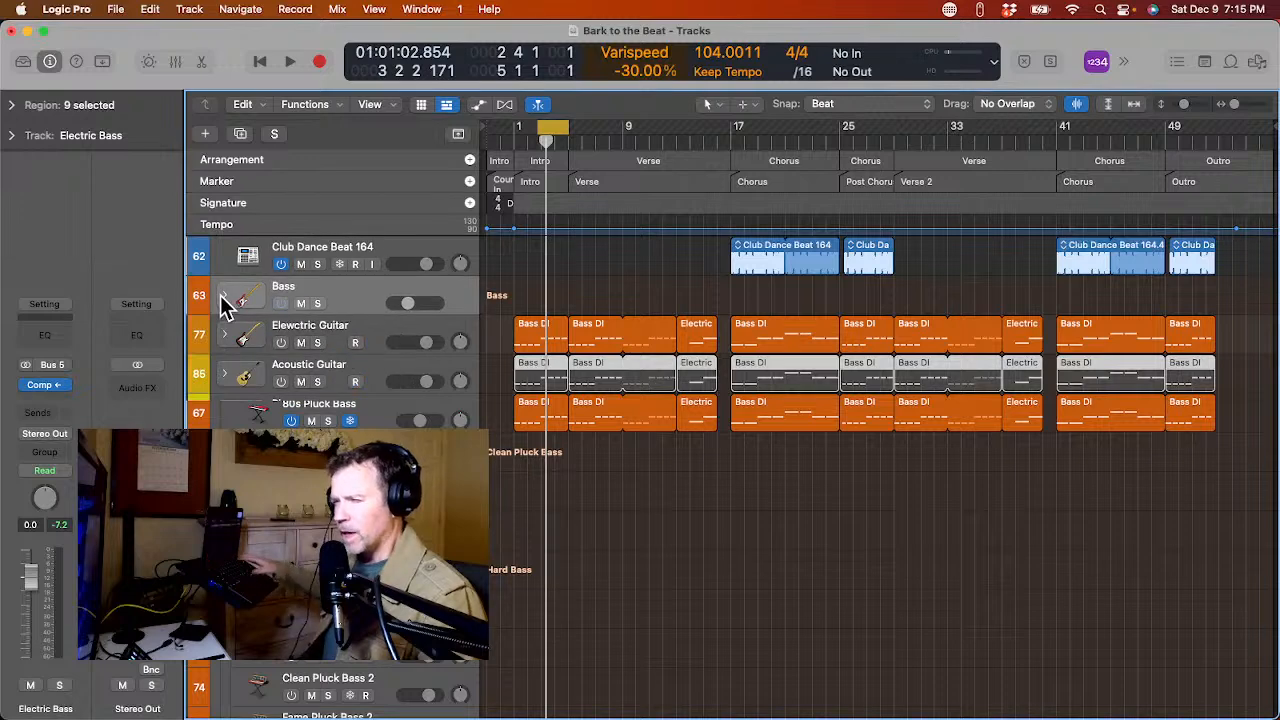
Delete the empty Elewctric Guitar, Acoustic Guitar, Piano, Electric Piano and Organs track stacks.
click(392, 327)
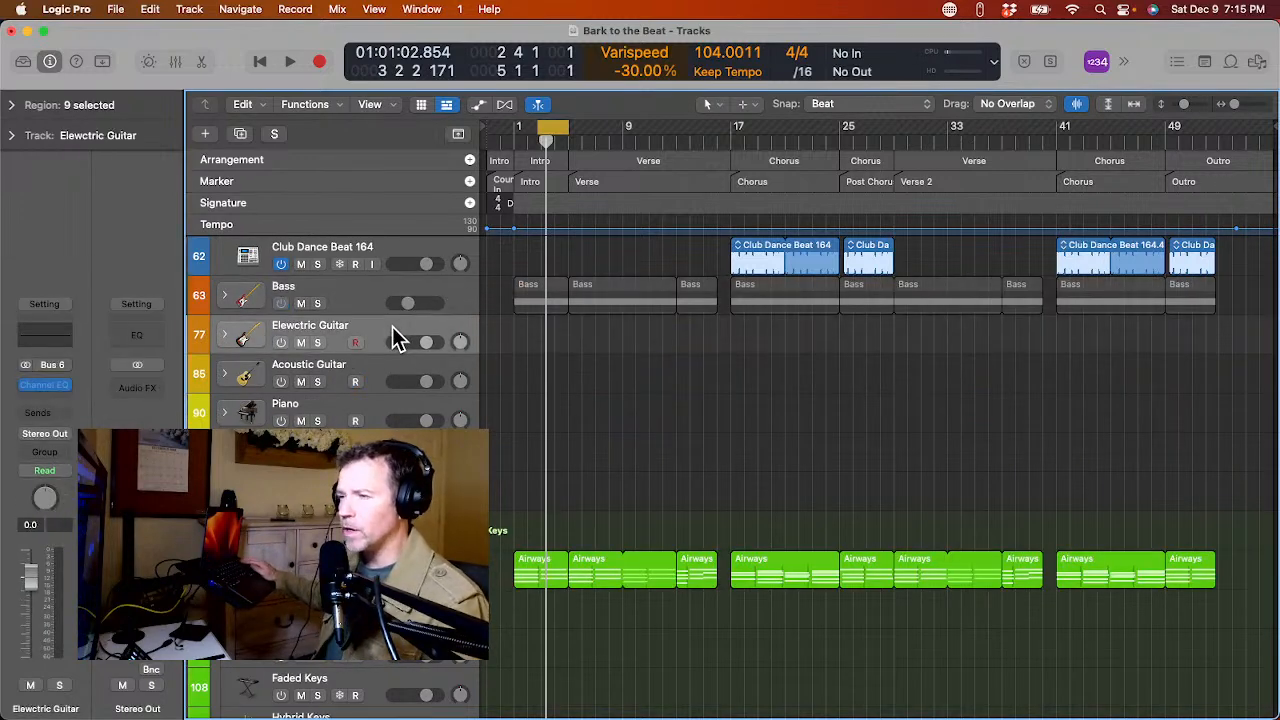
key(Down)
key(Down)
key(Down)
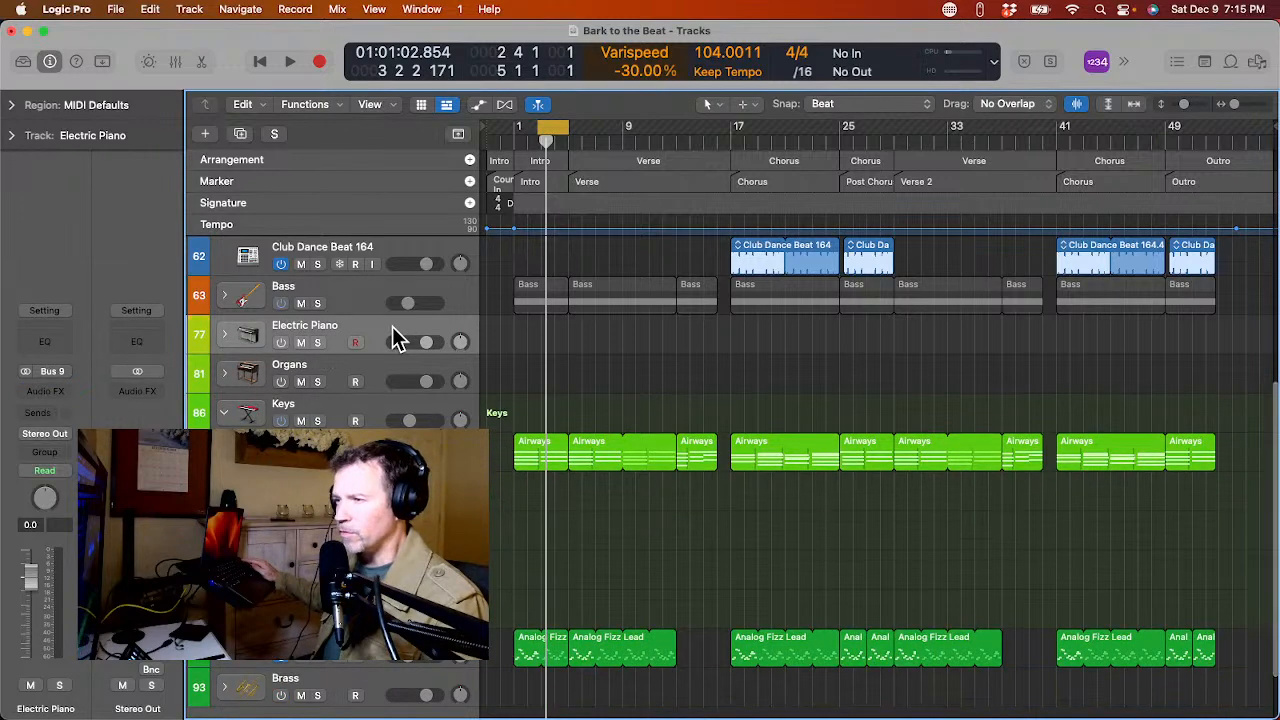
key(Down)
key(Down)
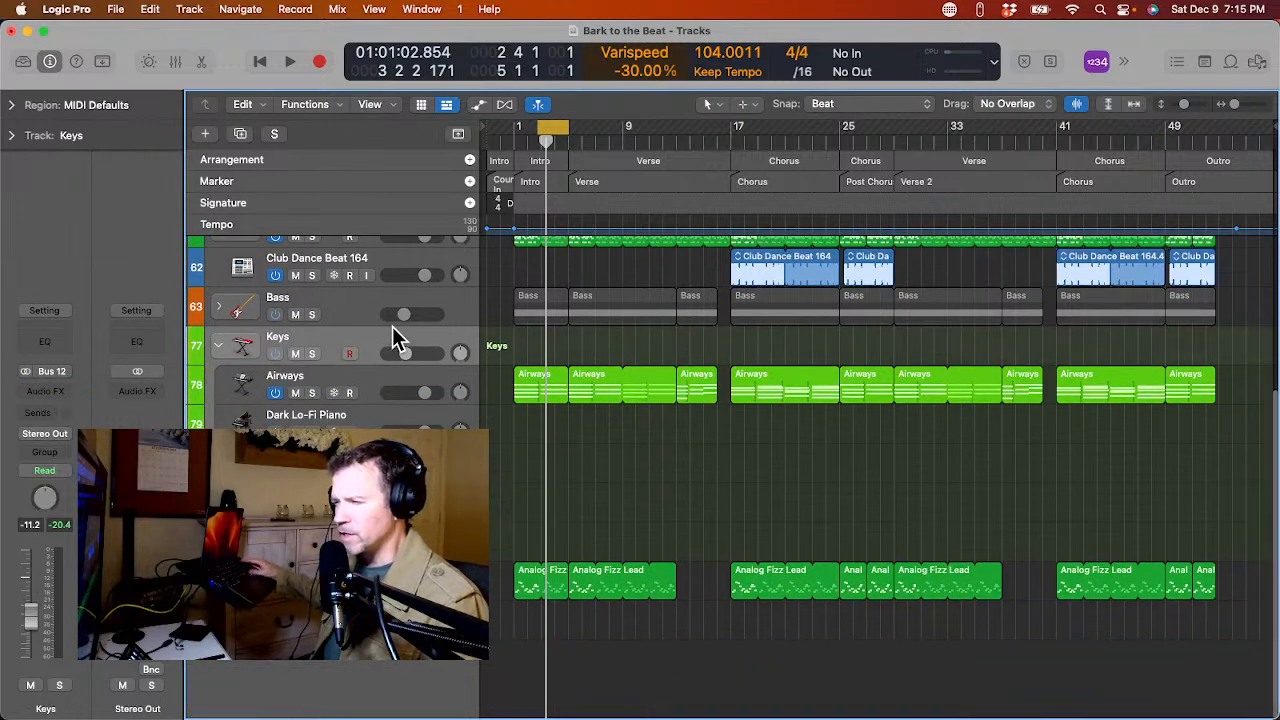
Delete the empty tracks in the Keys stack from Dark Lo-Fi Piano through Hybrid Keys, and the empty Brass stack.
click(243, 423)
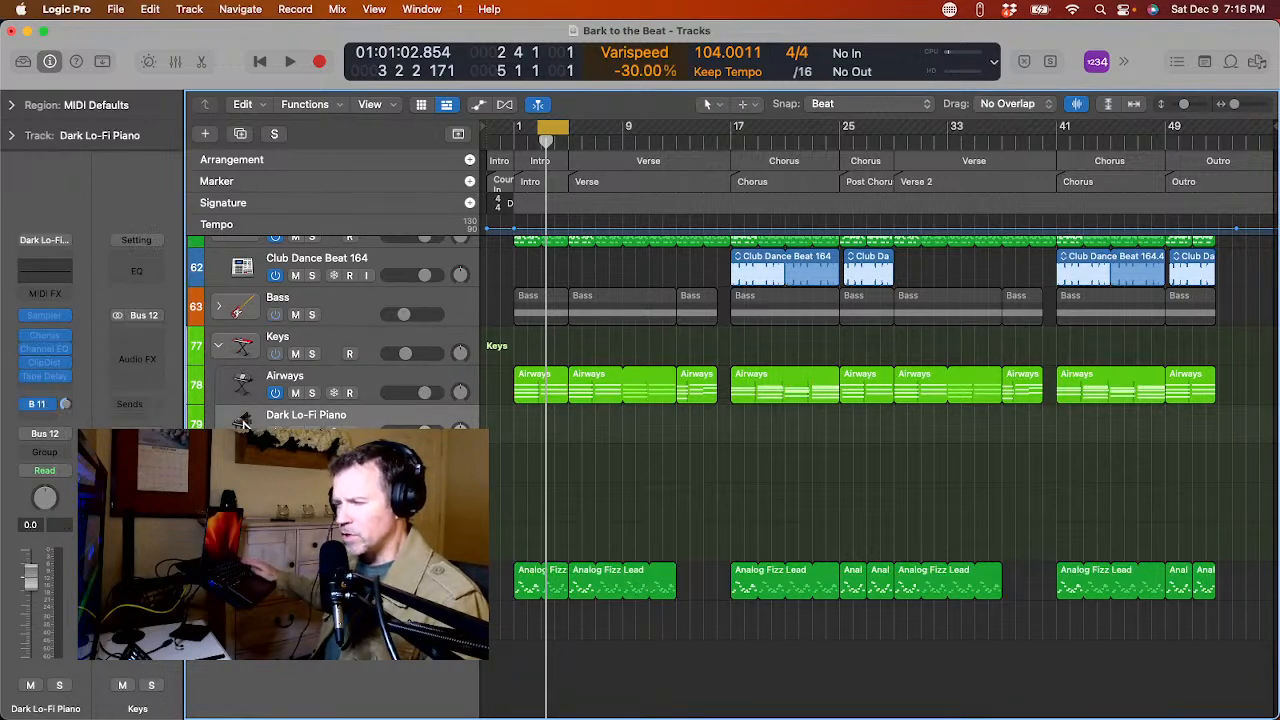
key(super+BackSpace)
key(super+BackSpace)
key(super+BackSpace)
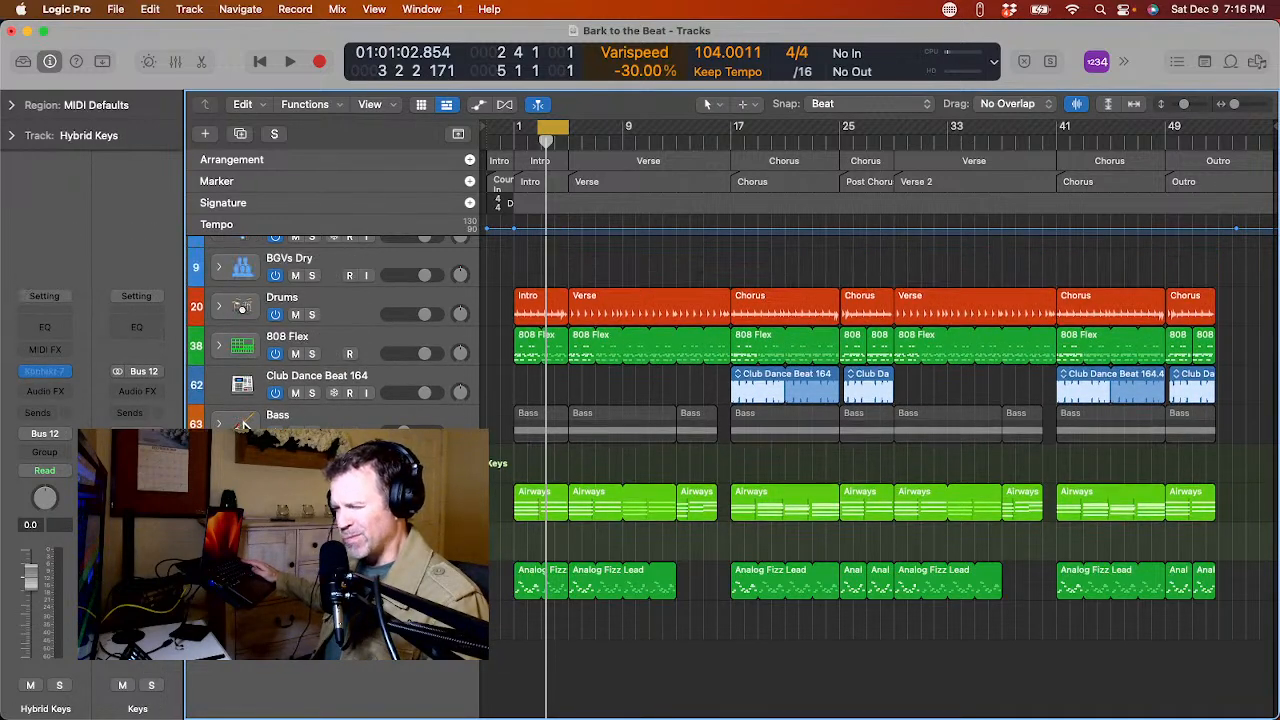
key(super+BackSpace)
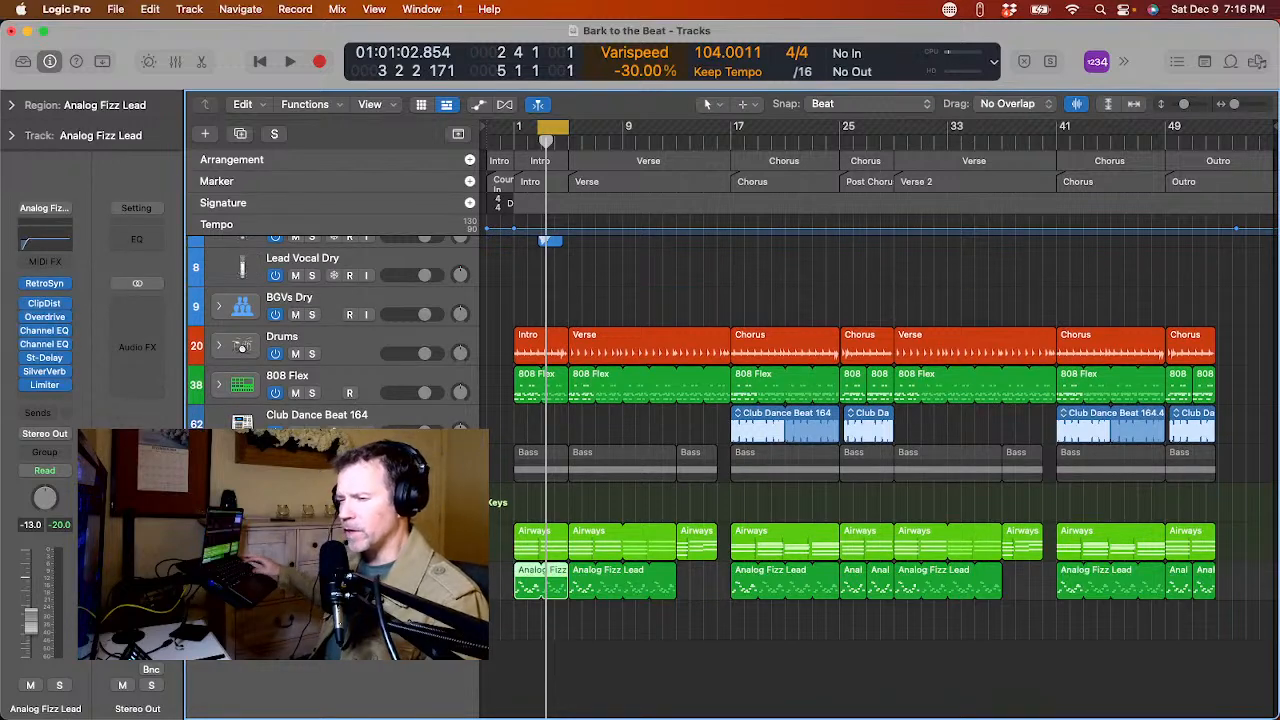
key(Down)
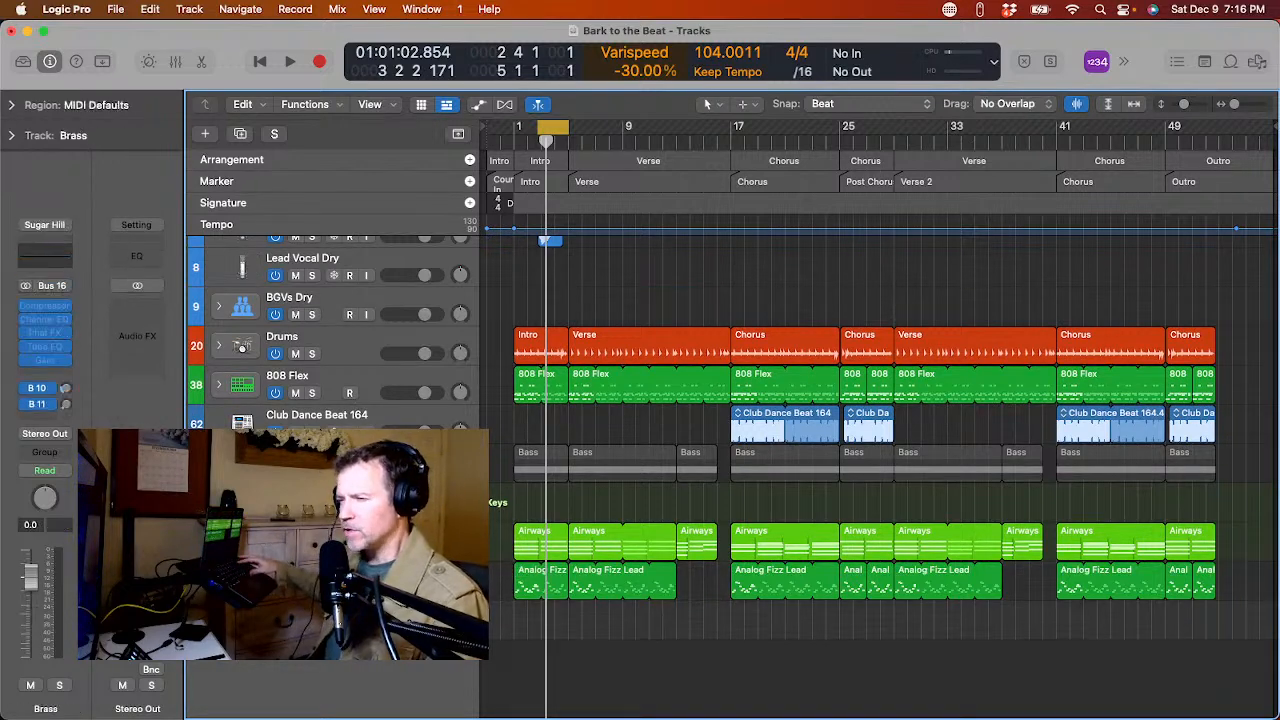
key(super+BackSpace)
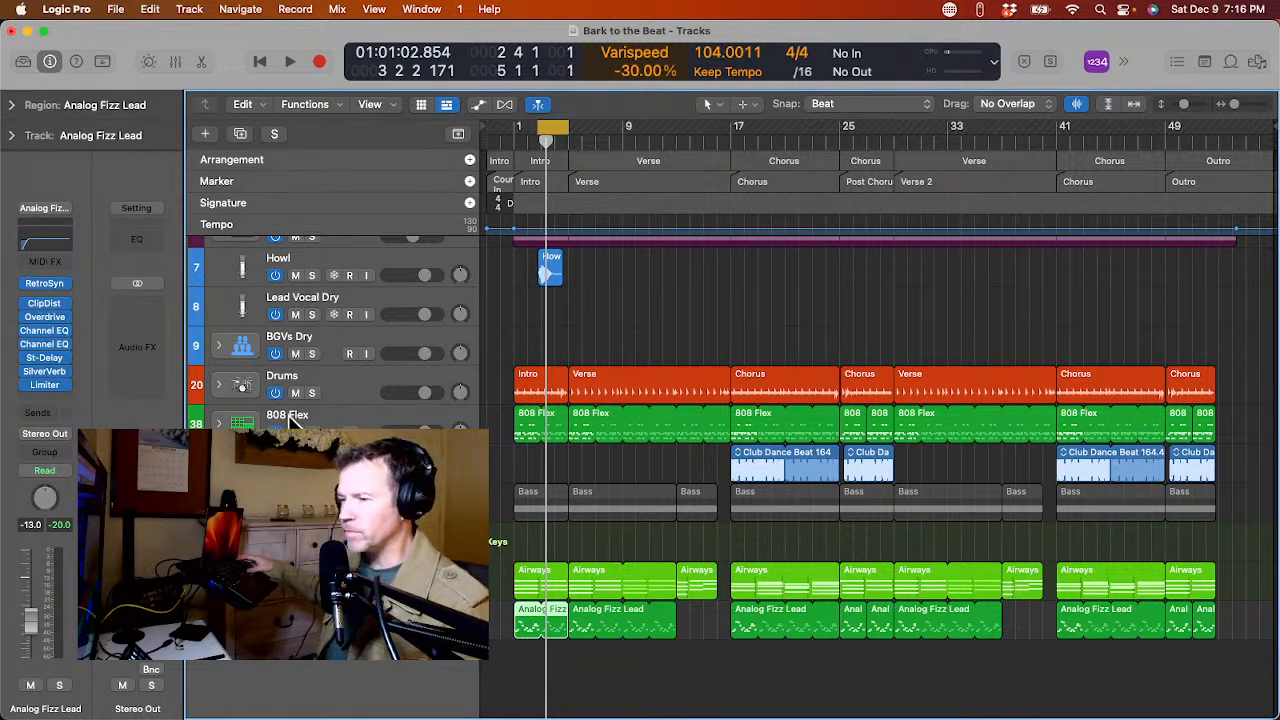
Select the Lead Vocal Dry track and audition the slowed intro within the cycle range.
click(240, 303)
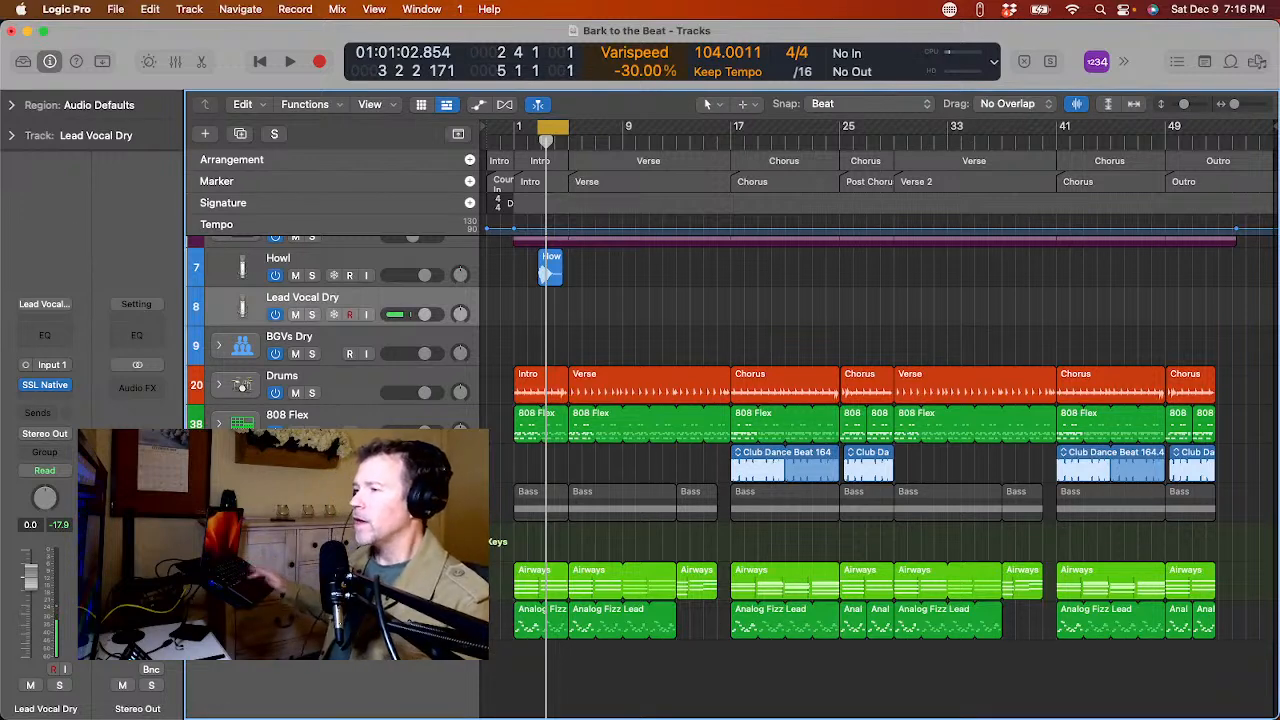
key(space)
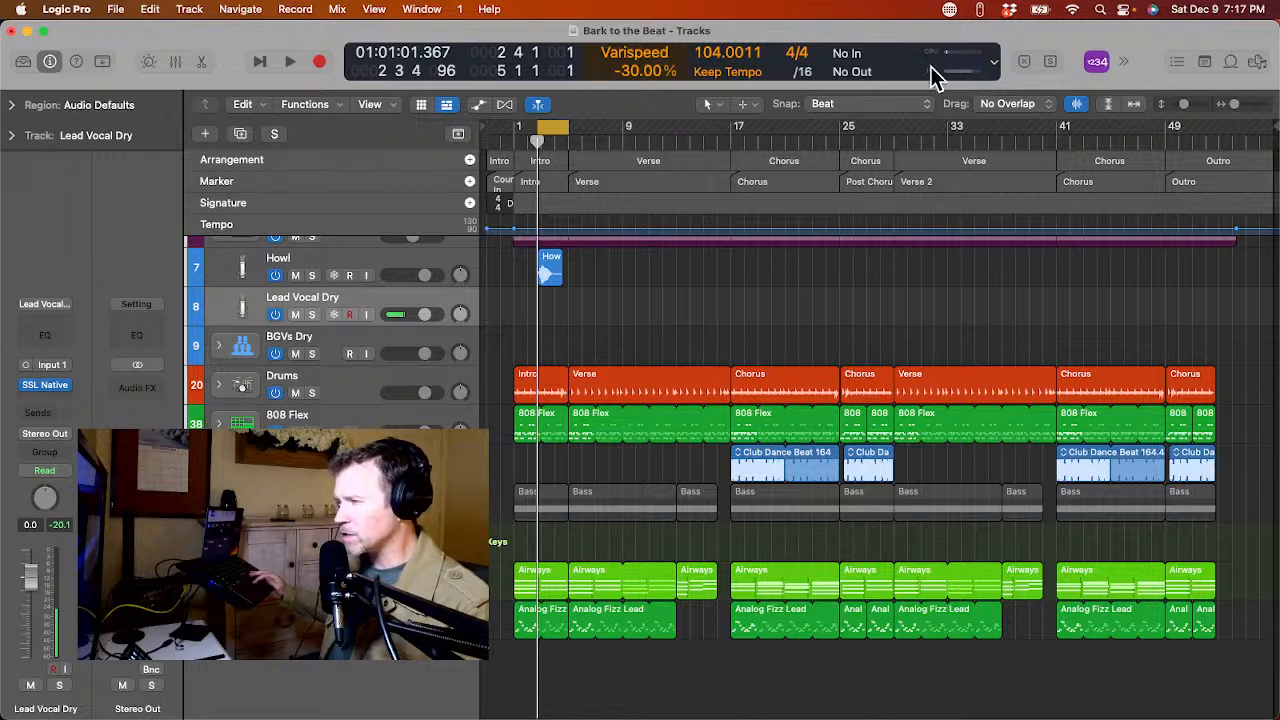
key(space)
key(space)
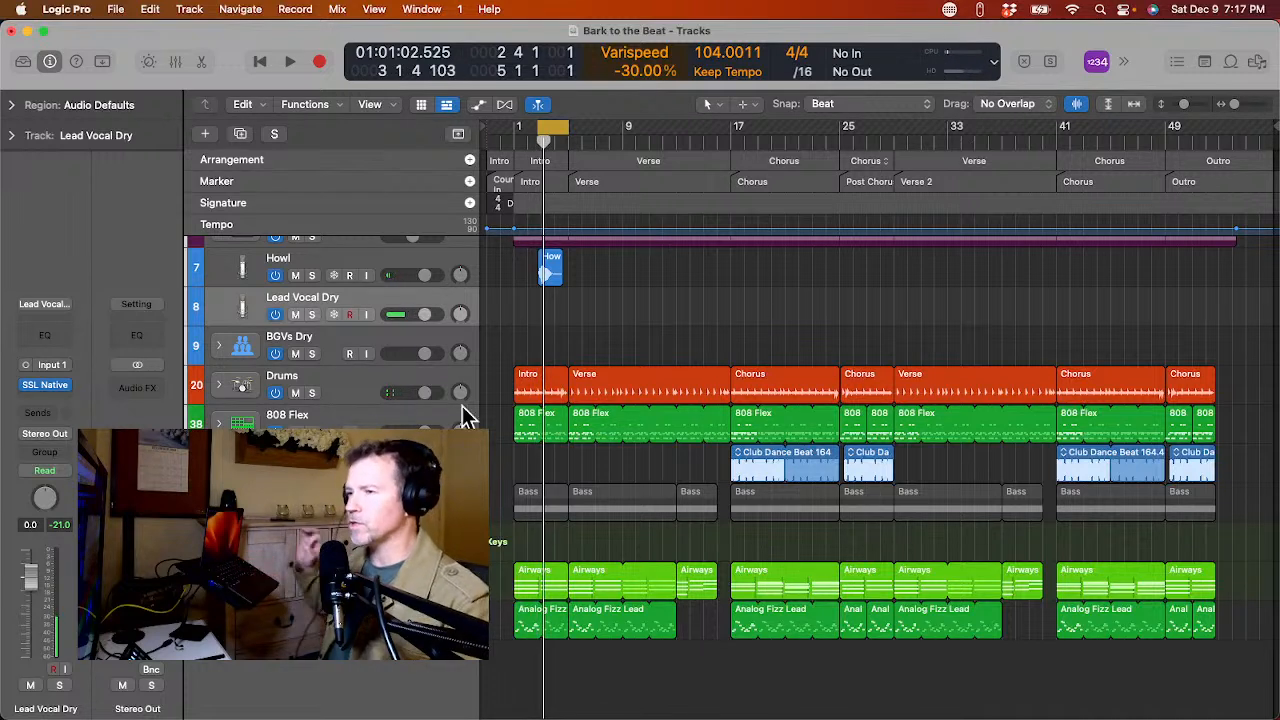
Show the project notes with the lyrics beside the tracks area and briefly play the intro.
scroll(462, 406, up, 1)
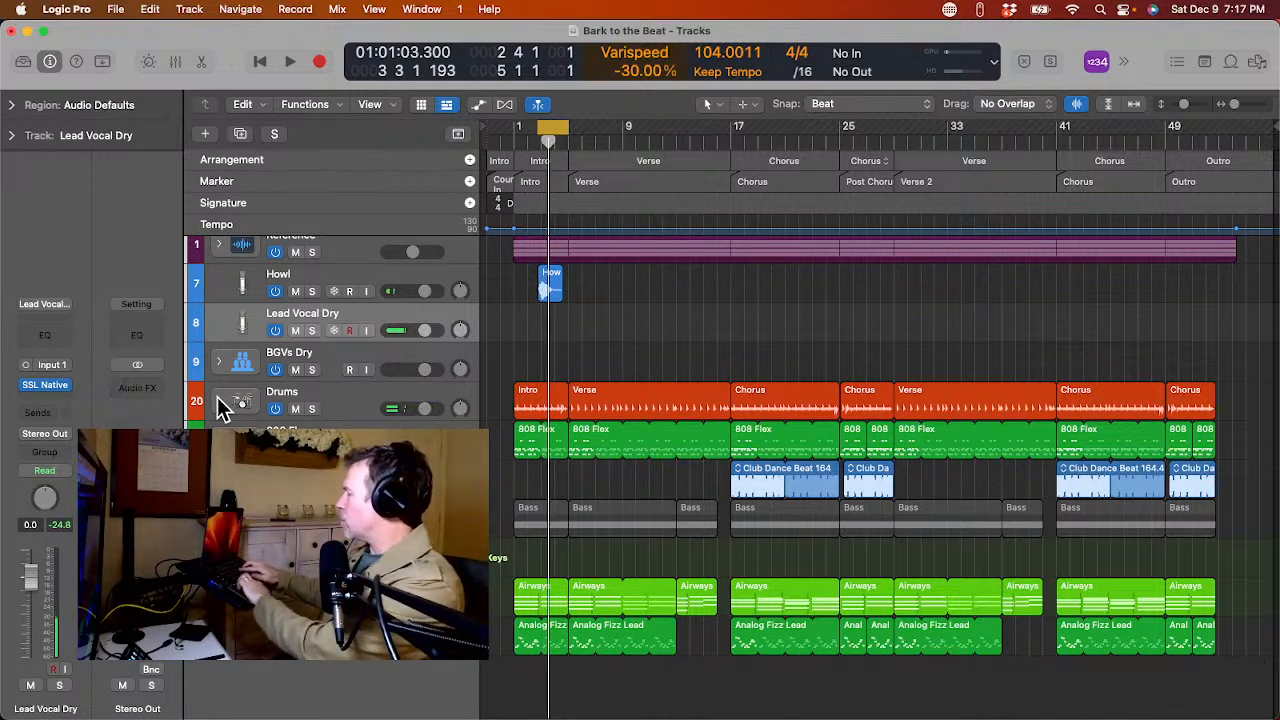
key(alt+super+p)
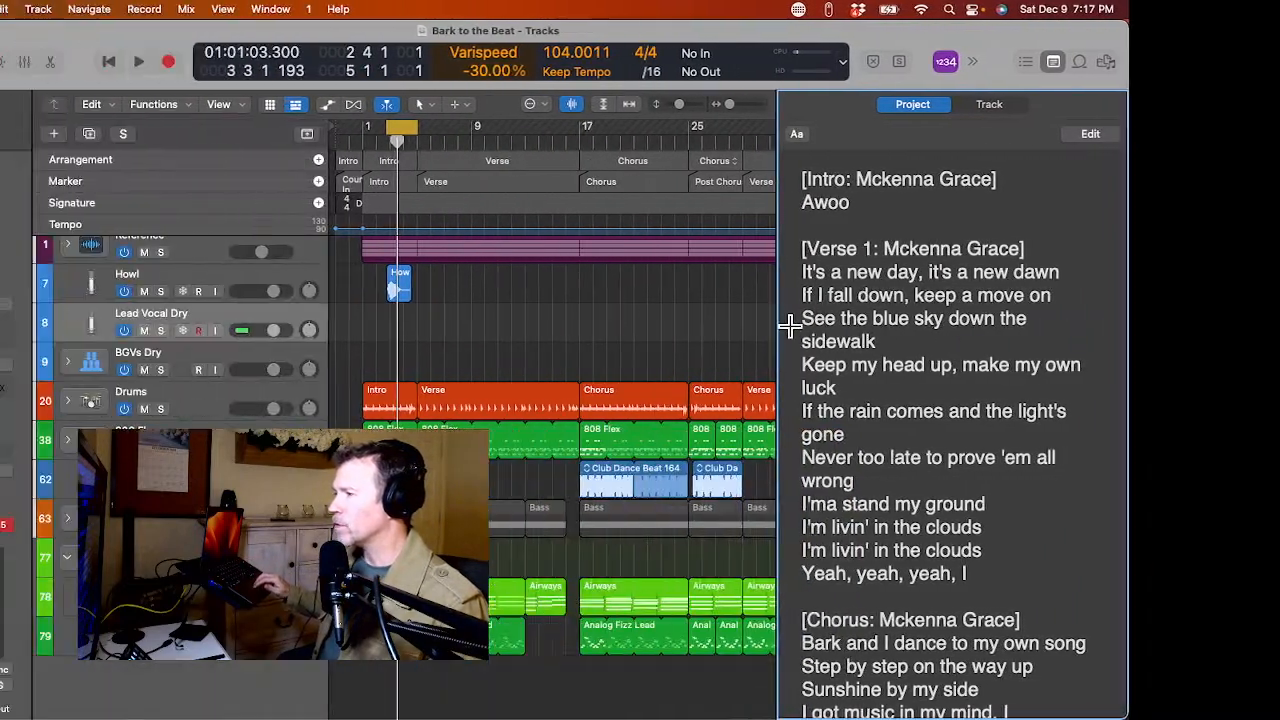
key(space)
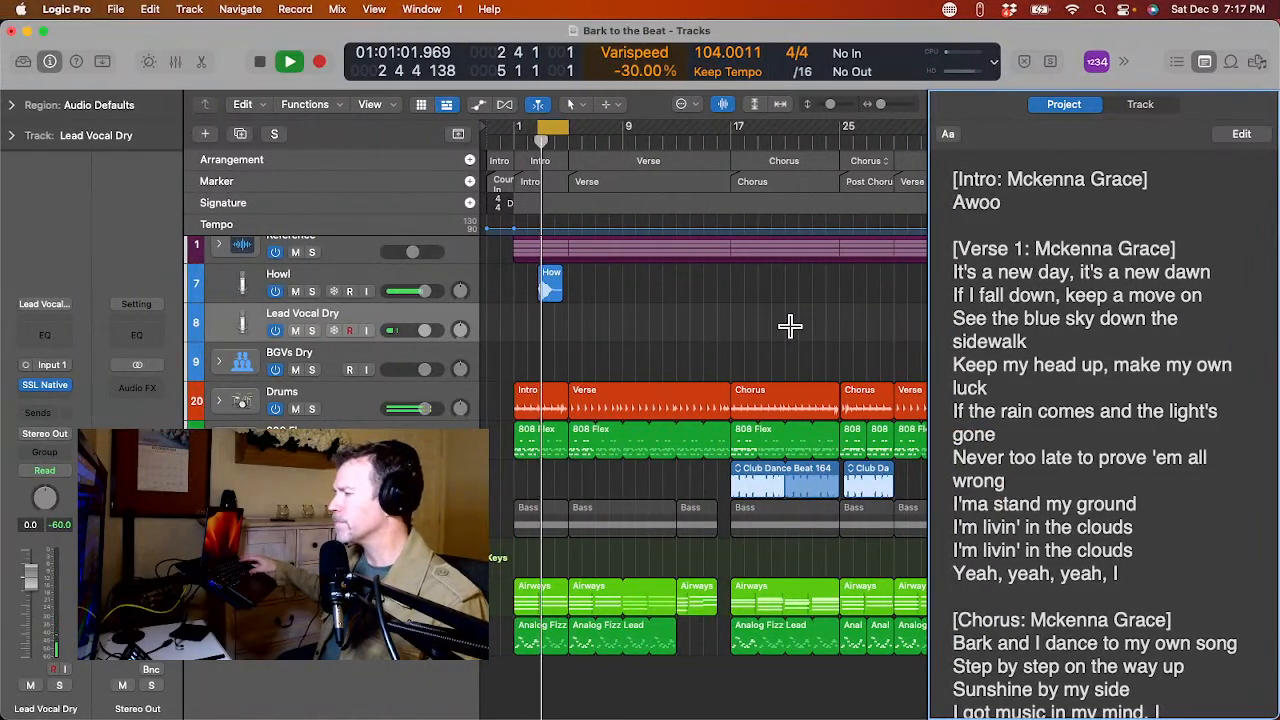
key(space)
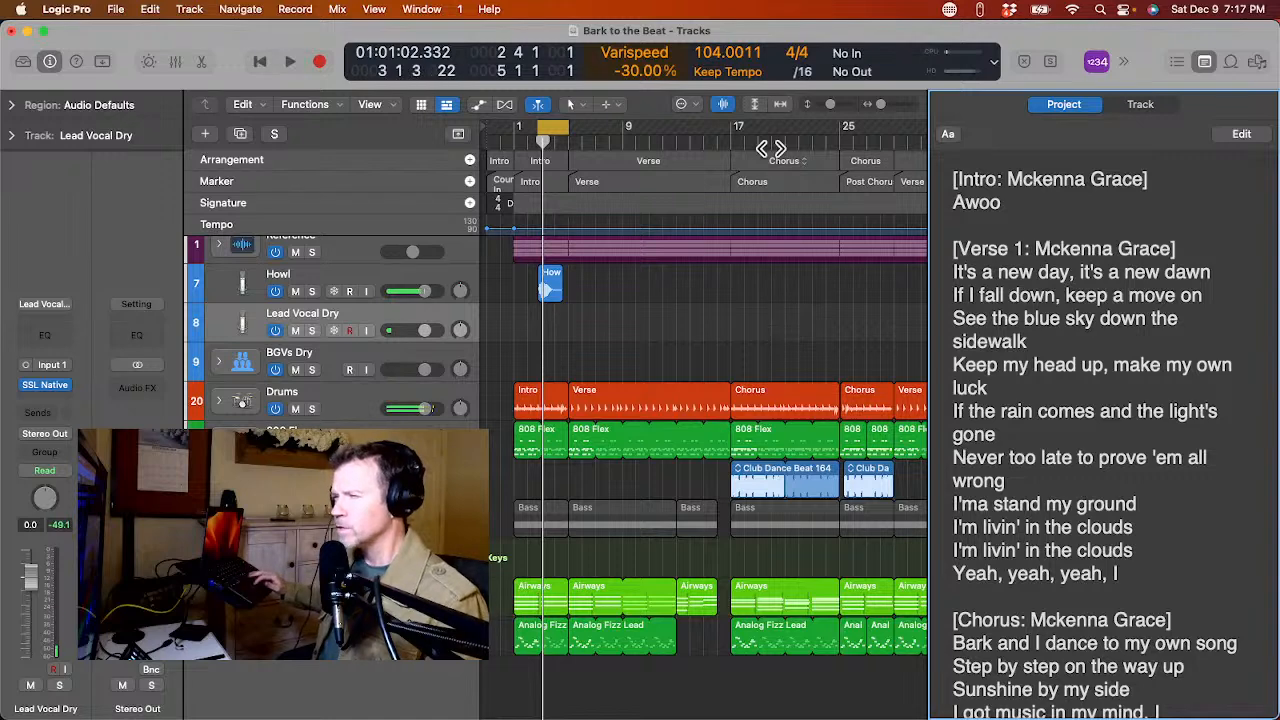
Set the cycle range to the first Verse marker and play through the verse at the slowed speed.
click(617, 184)
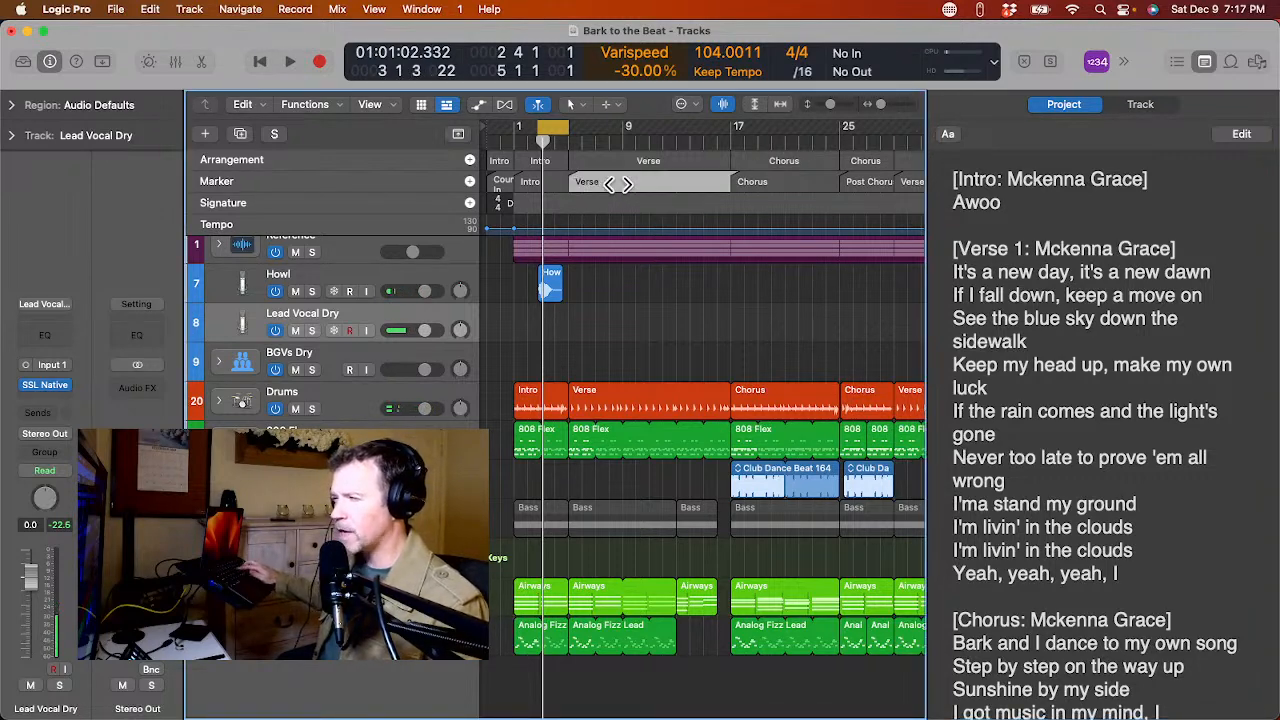
key(super+u)
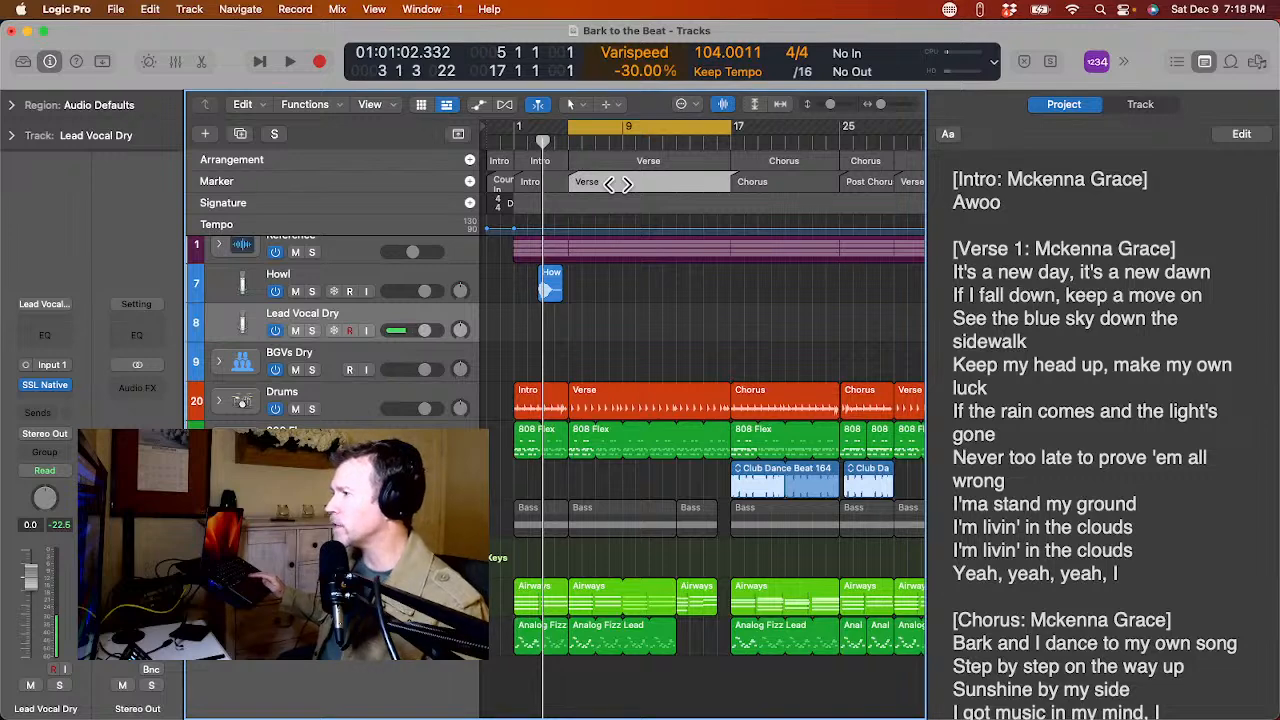
key(space)
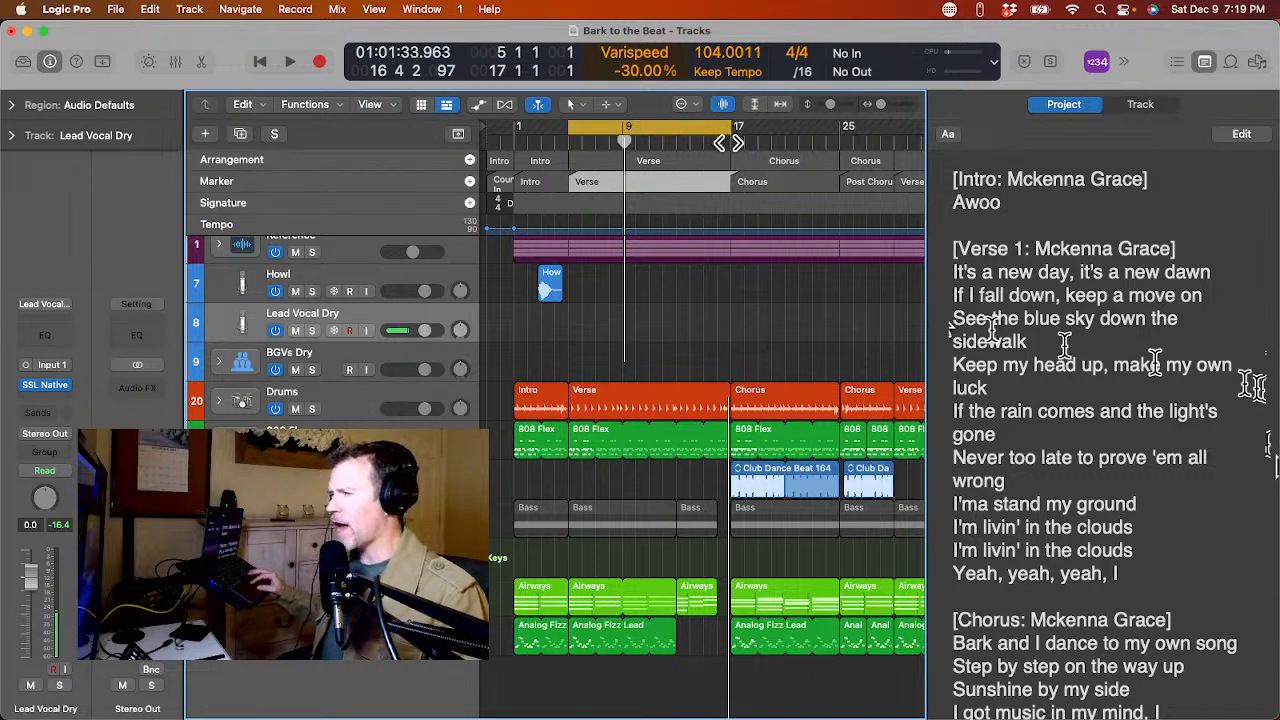
Shorten the cycle range to end at bar 9, and replace "luck" with "road" in the Verse 1 lyrics of the project notes.
drag(729, 128, 623, 162)
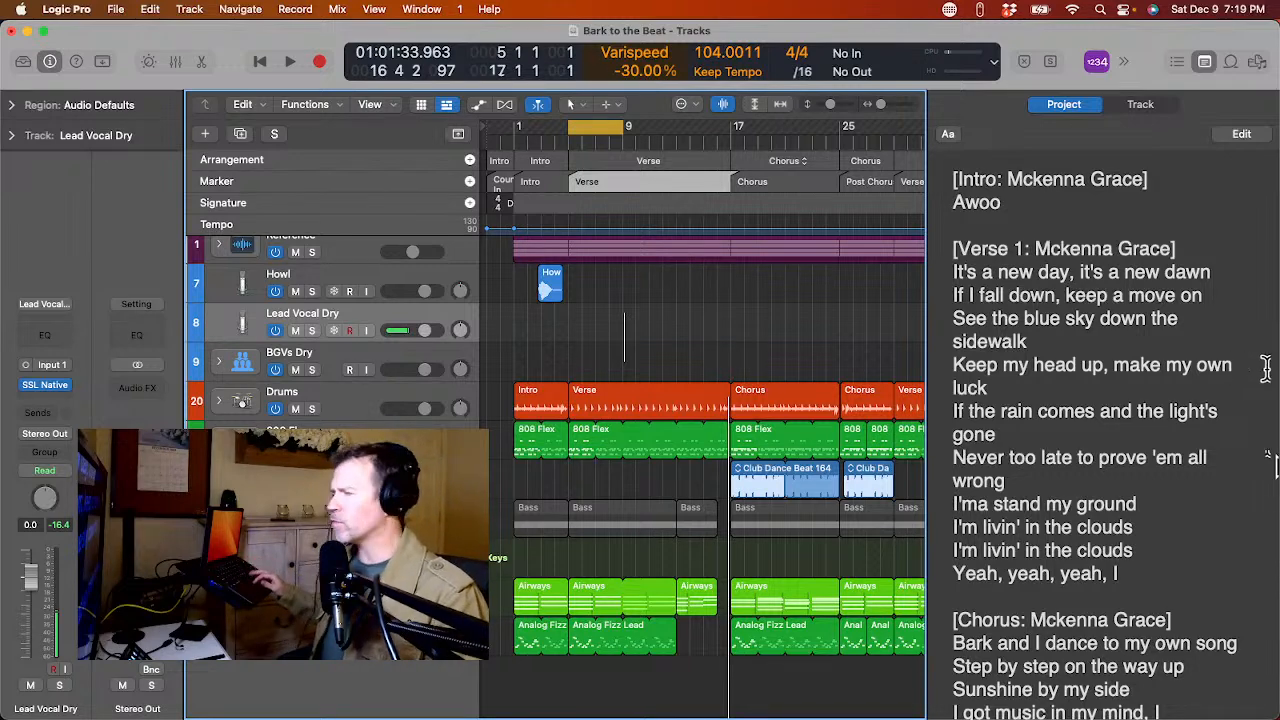
double_click(968, 388)
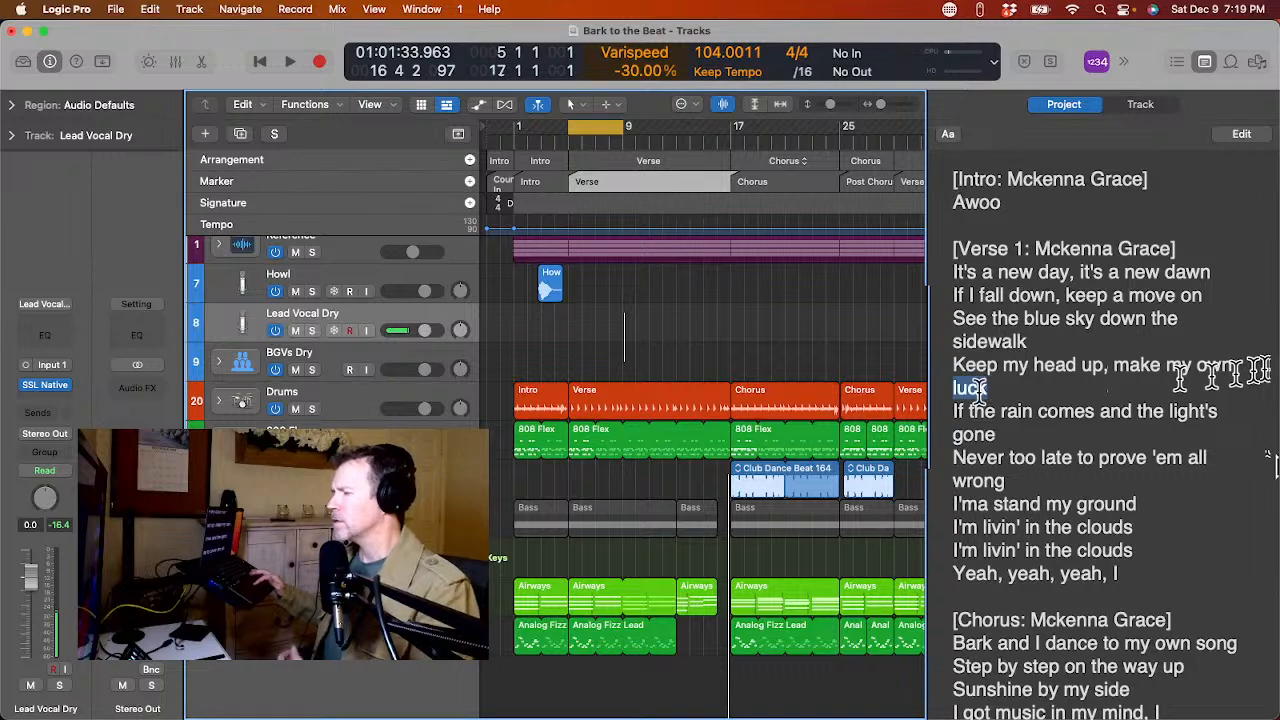
key(BackSpace)
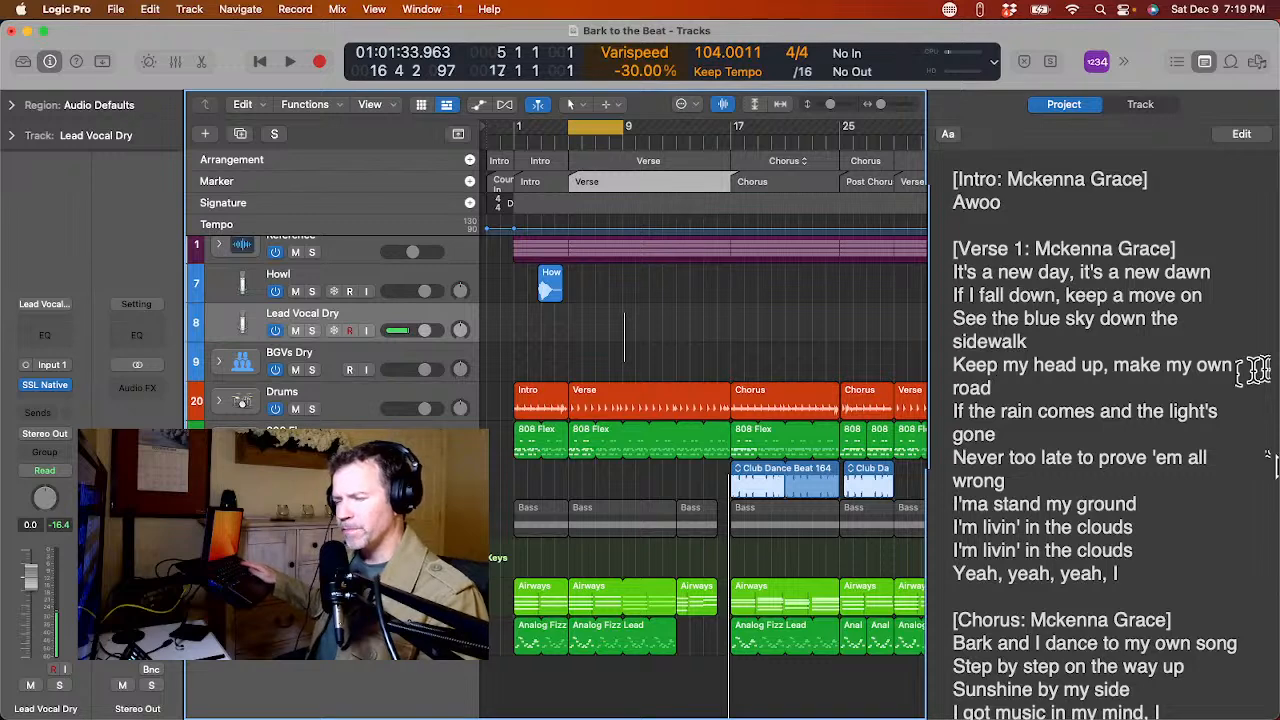
key(BackSpace)
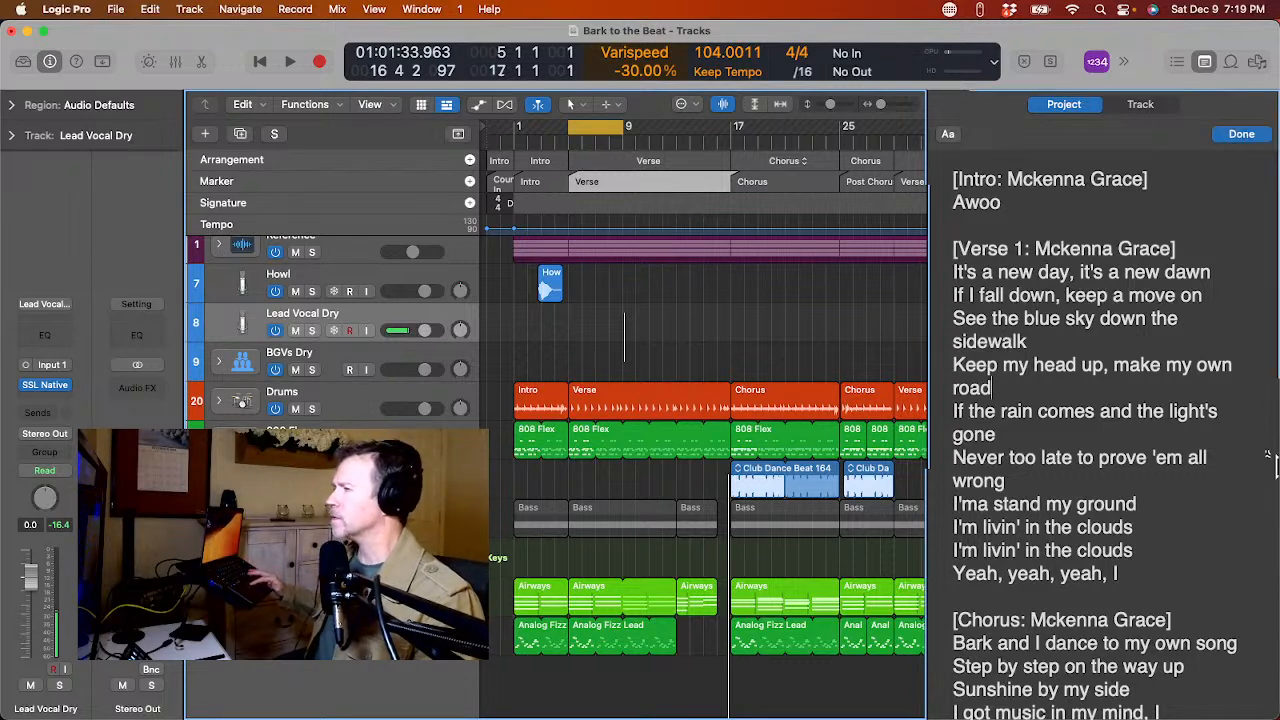
click(1241, 133)
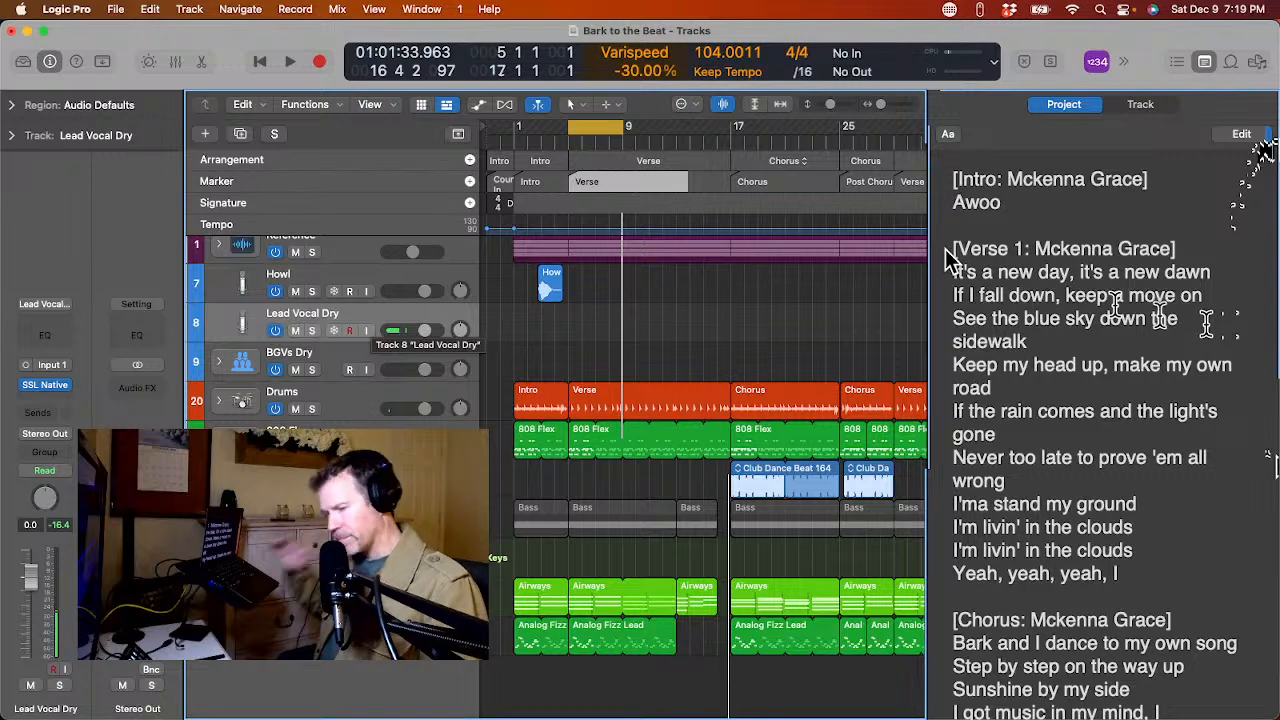
Play back the recorded Lead Vocal Dry verse take, and expand the BGVs Dry stack with the BGV 1L track selected.
key(space)
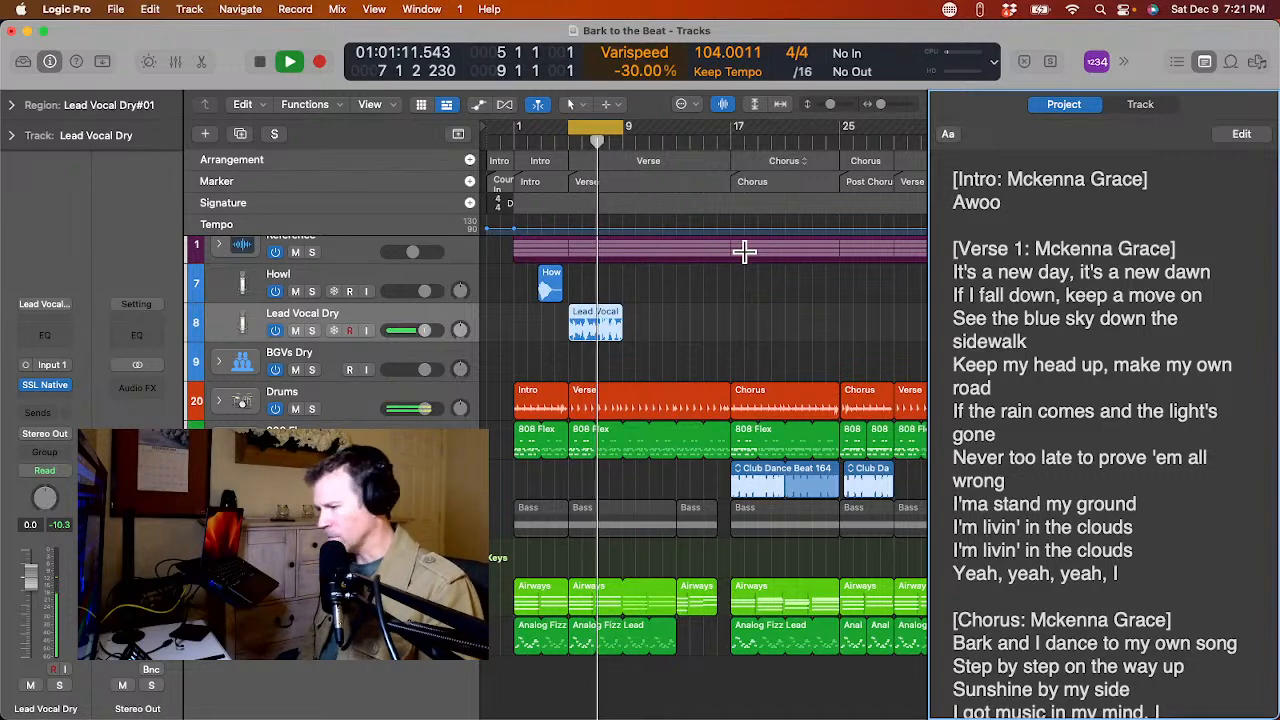
key(space)
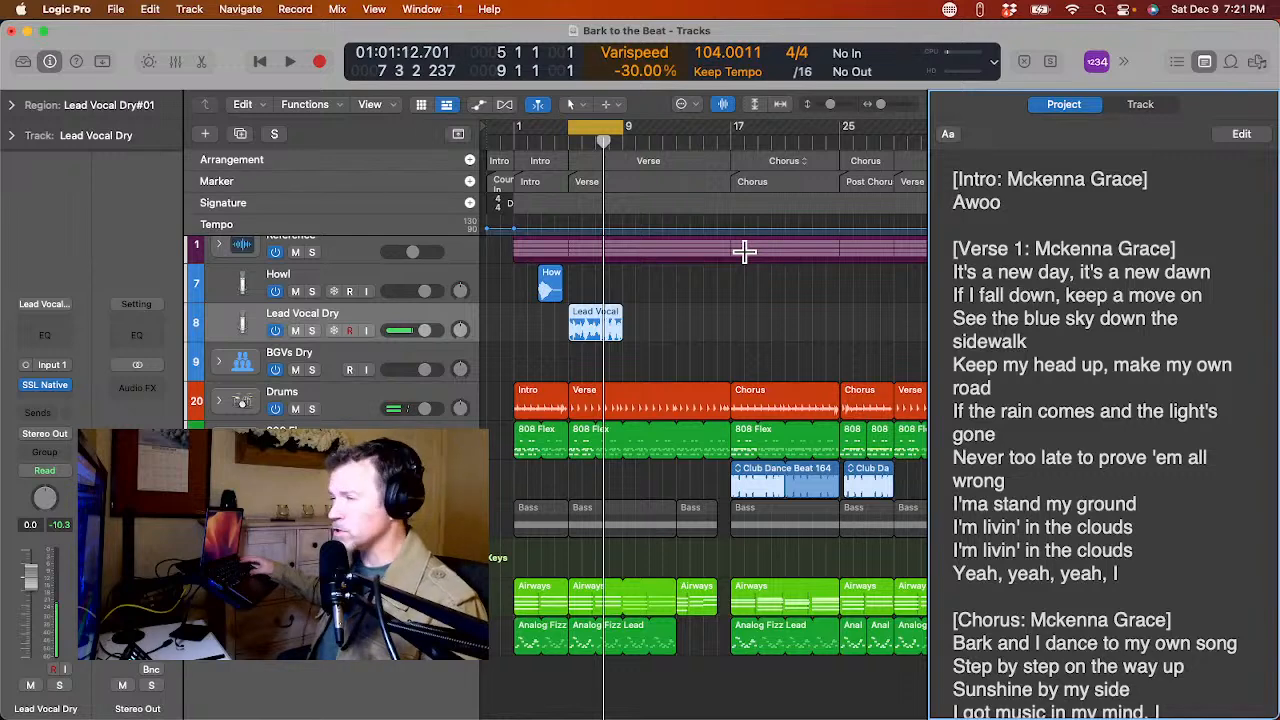
click(219, 362)
click(227, 404)
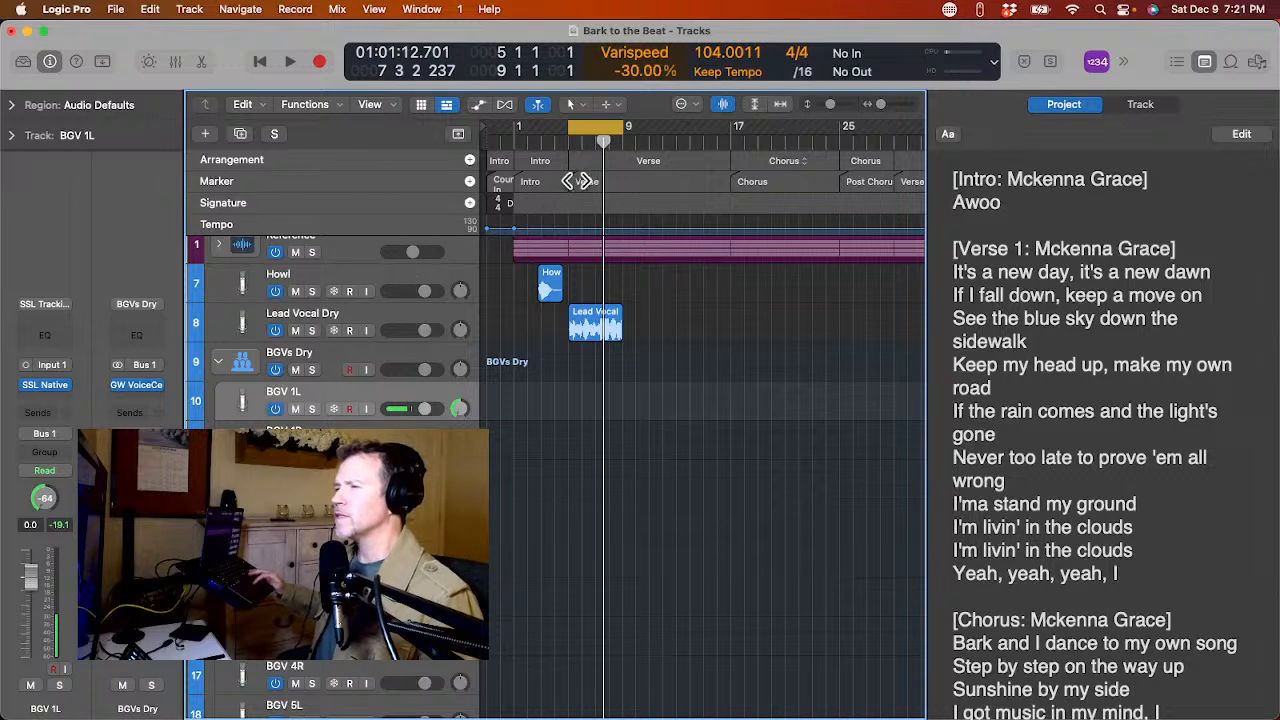
Turn off the cycle range and play the lead vocal from bar 5 until just past bar 7 to locate the harmony phrase.
click(582, 133)
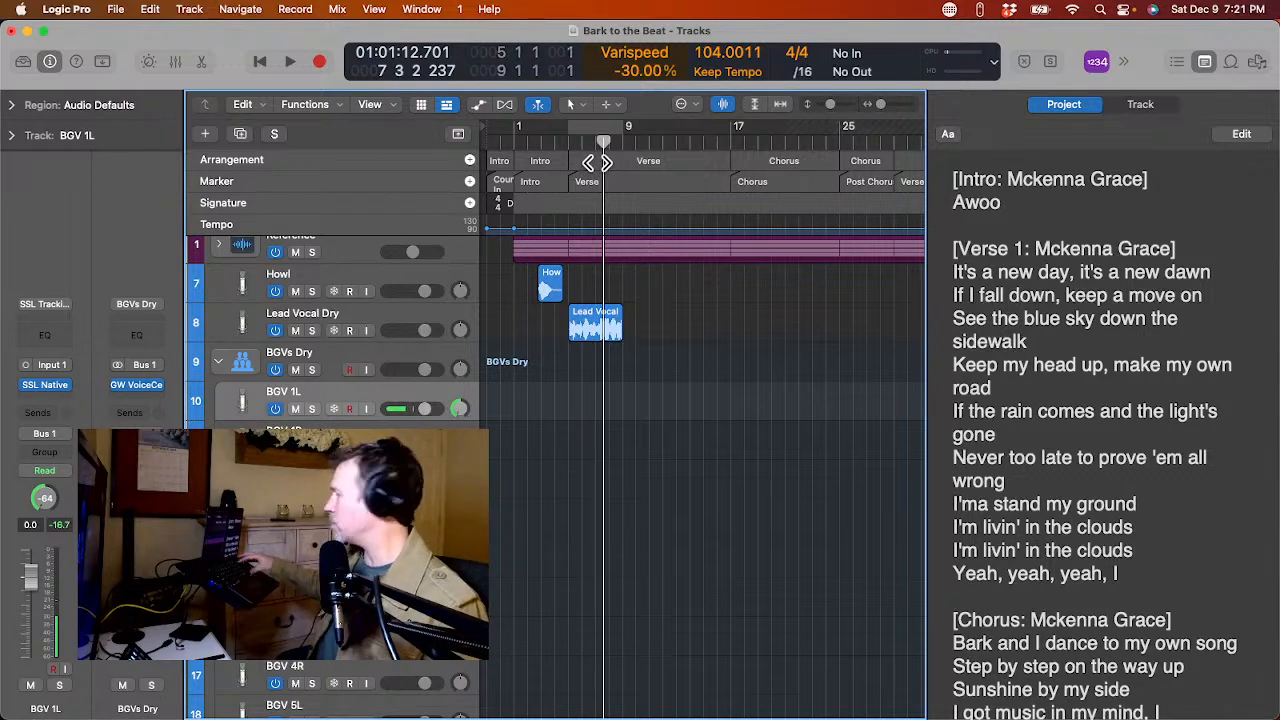
key(super+Right)
key(super+Right)
key(super+Right)
key(super+Right)
key(super+Left)
key(super+Left)
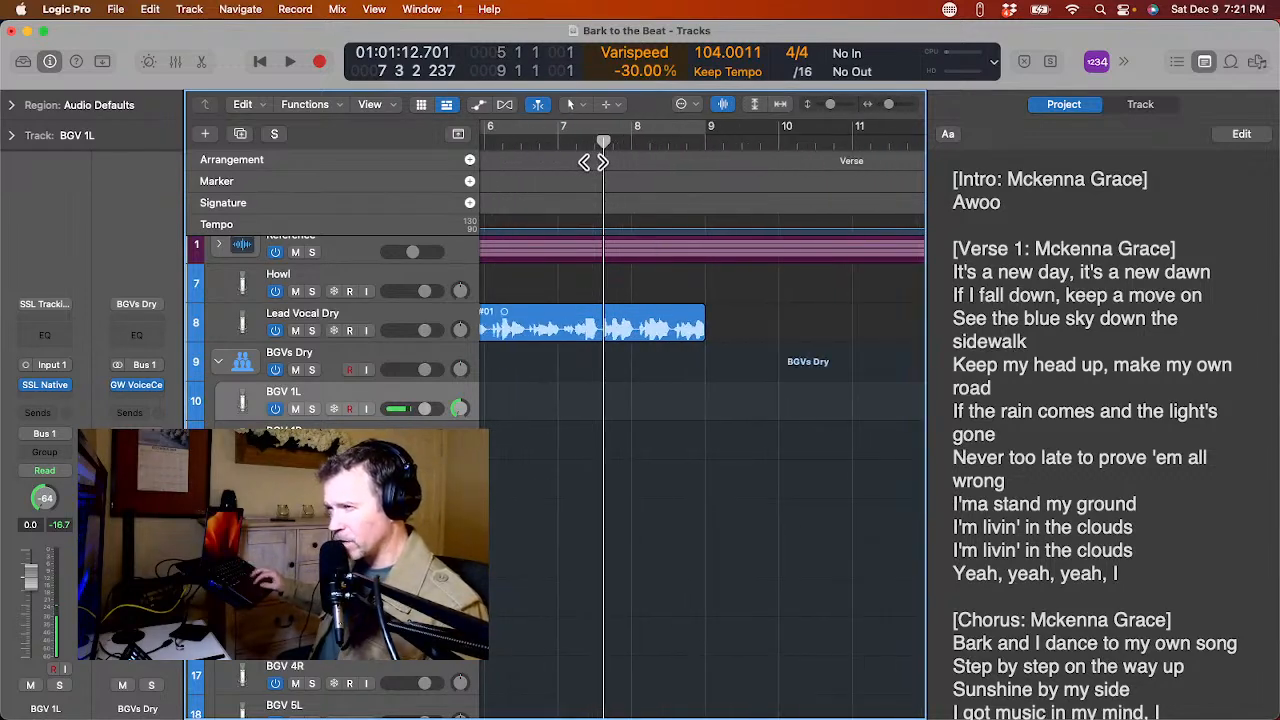
scroll(556, 142, left, 3)
scroll(556, 142, left, 3)
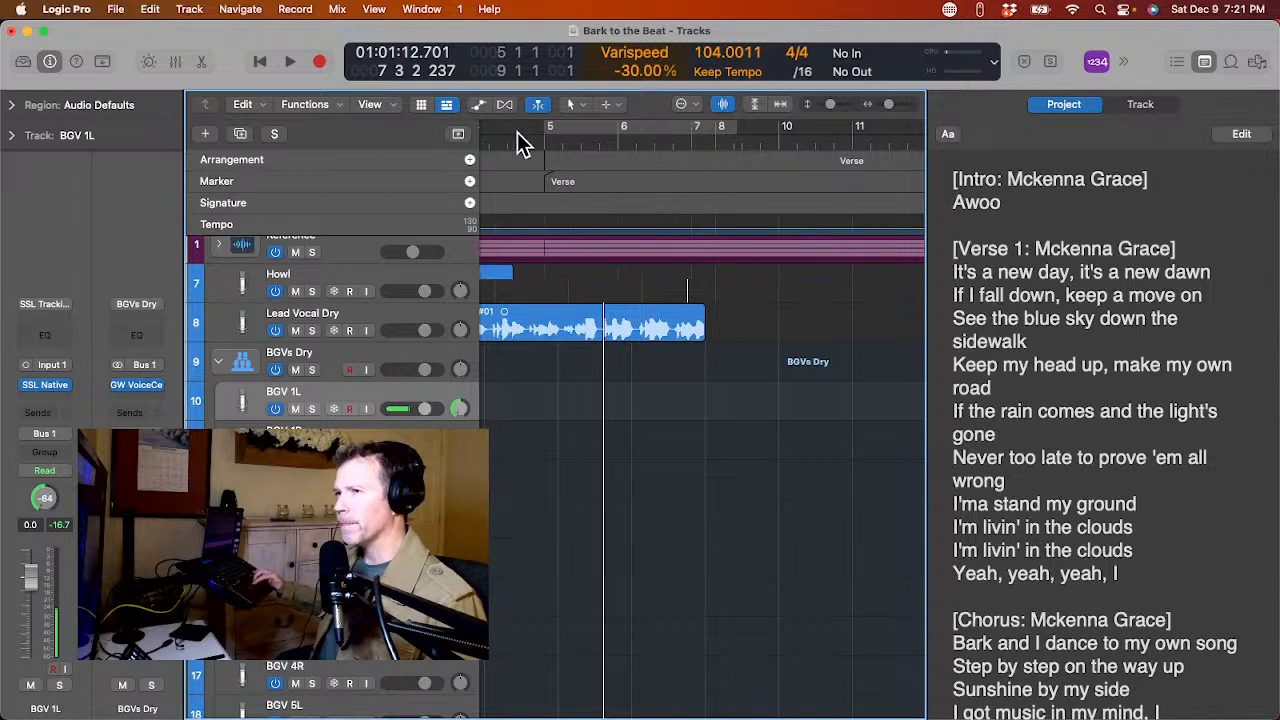
double_click(540, 141)
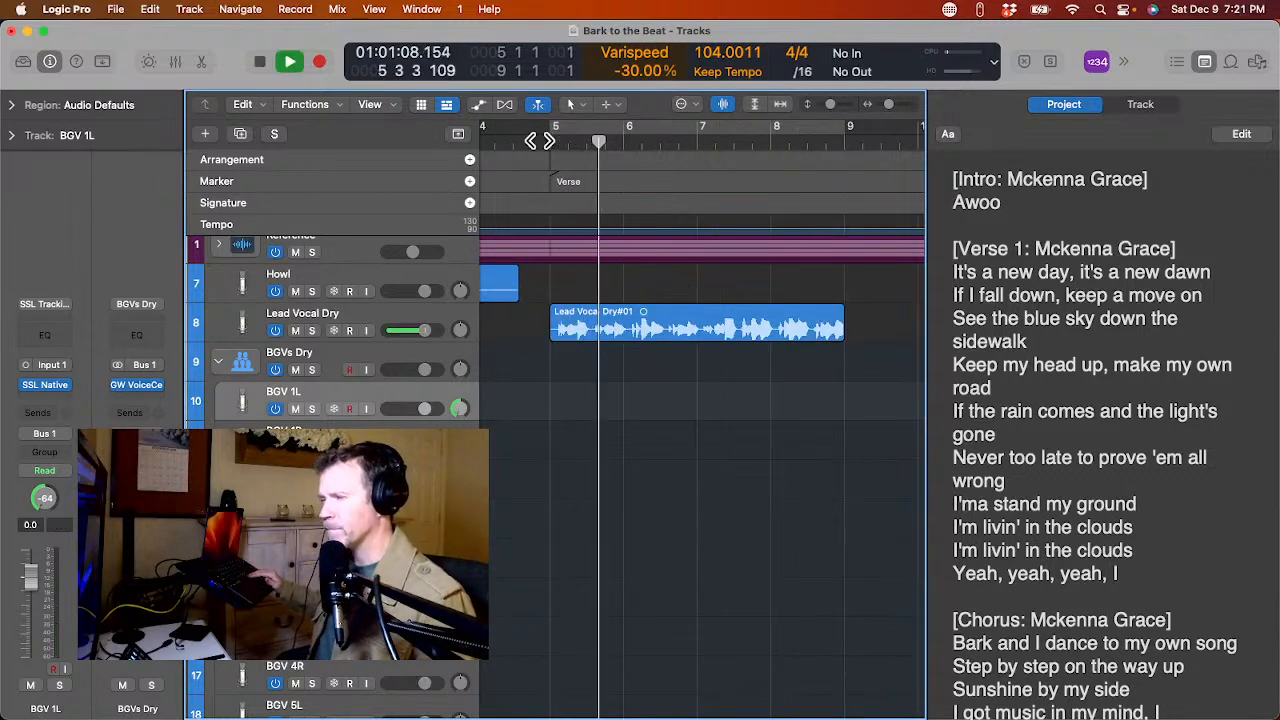
scroll(540, 141, right, 2)
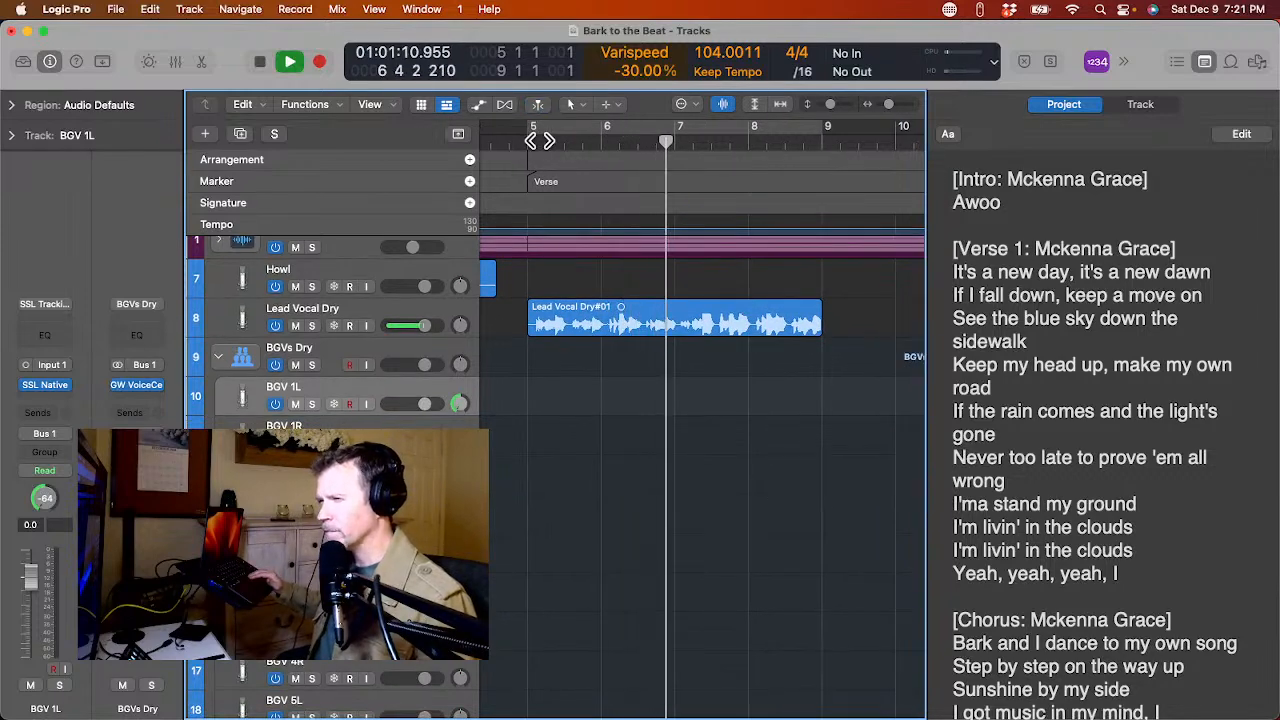
key(space)
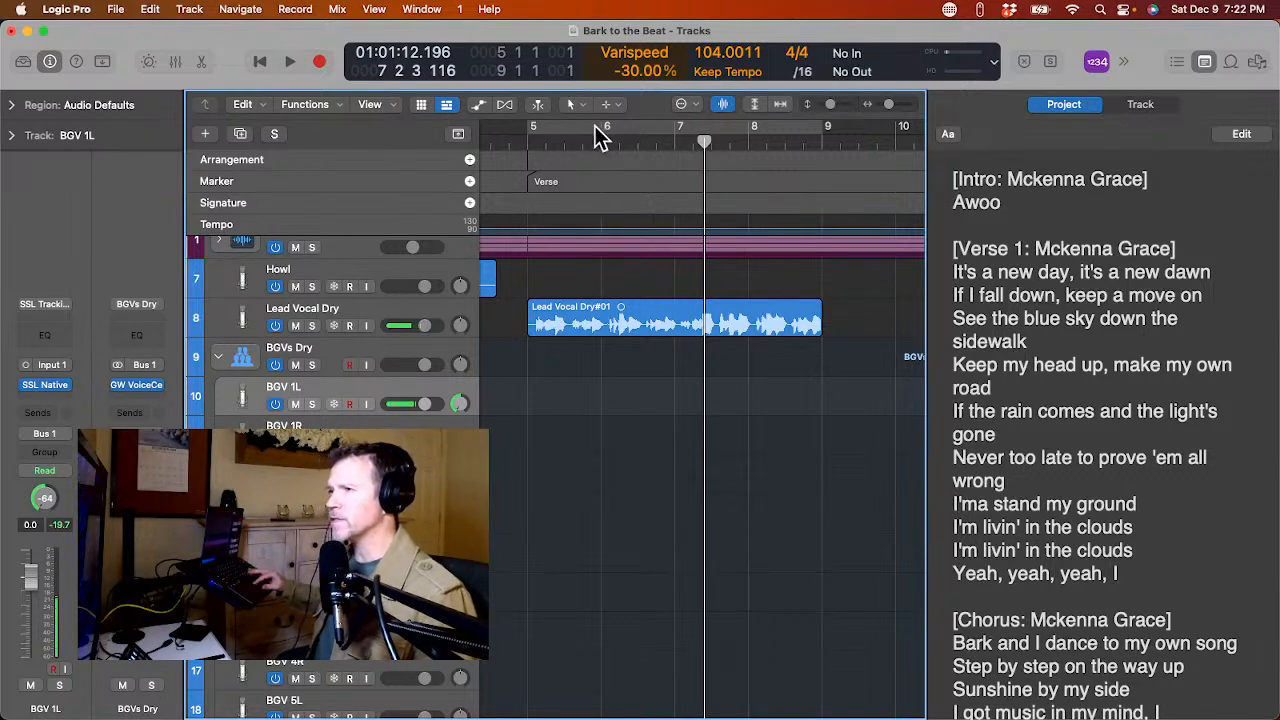
Set the cycle range from bar 6 beat 3 to bar 7 beat 3 and audition that lead vocal phrase.
drag(634, 128, 714, 143)
key(space)
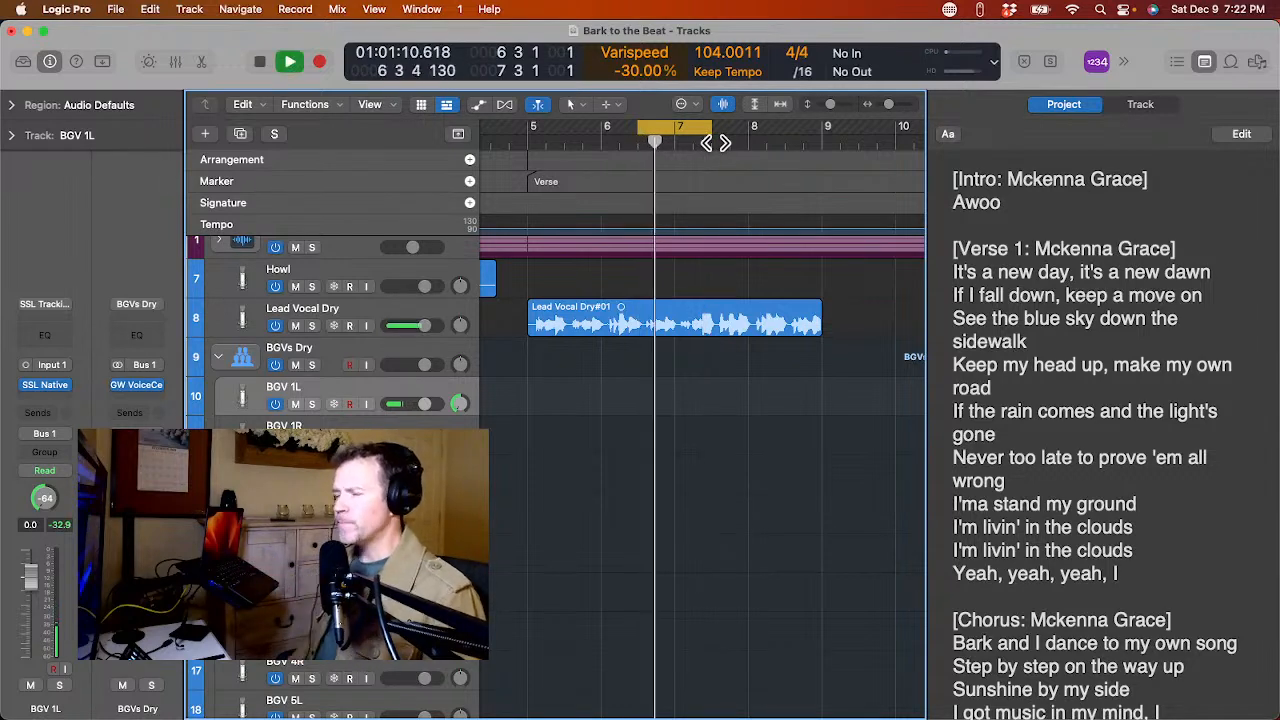
key(space)
key(space)
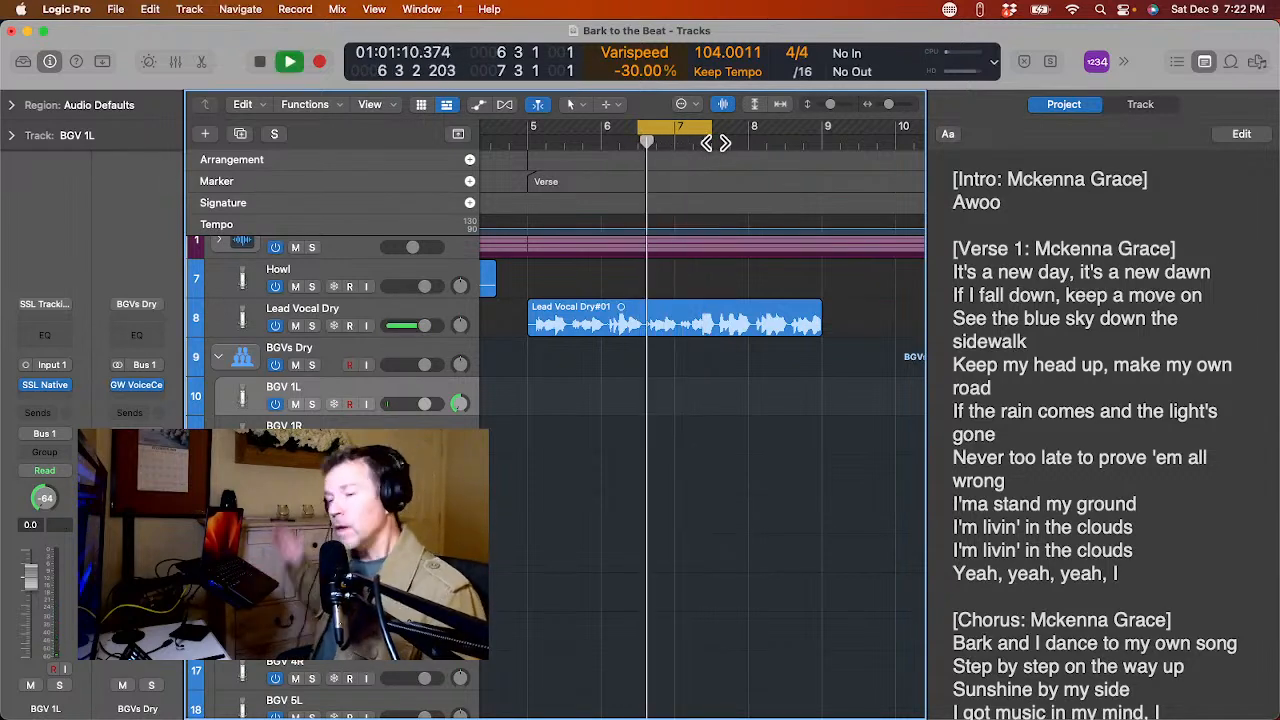
key(space)
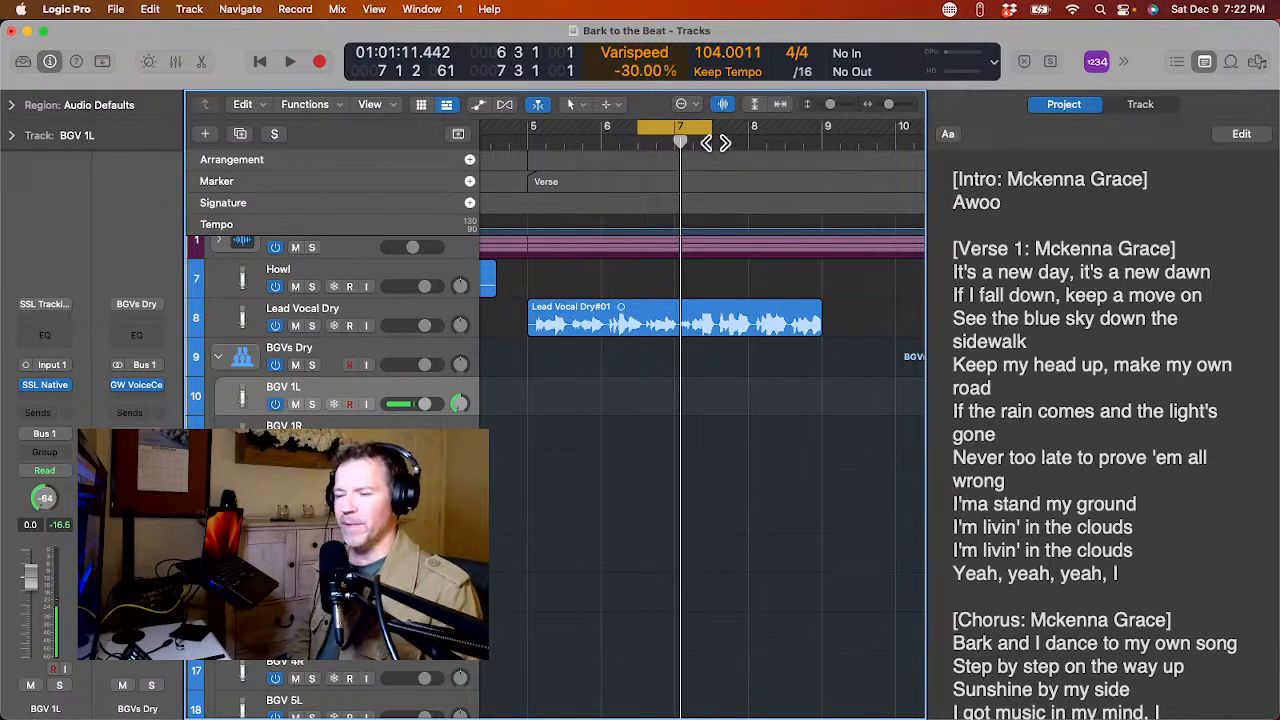
Record a trial harmony take on BGV 1L within the cycle range, and delete it.
scroll(511, 491, down, 5)
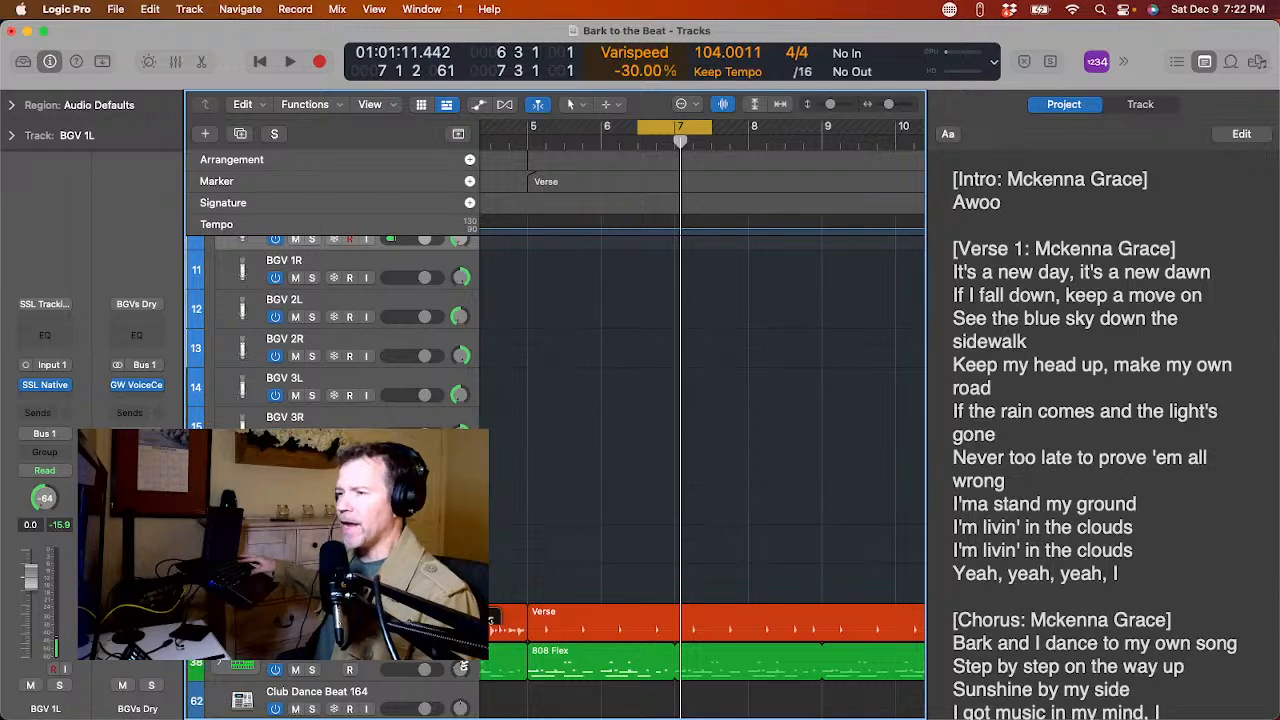
scroll(490, 620, up, 2)
scroll(490, 620, up, 3)
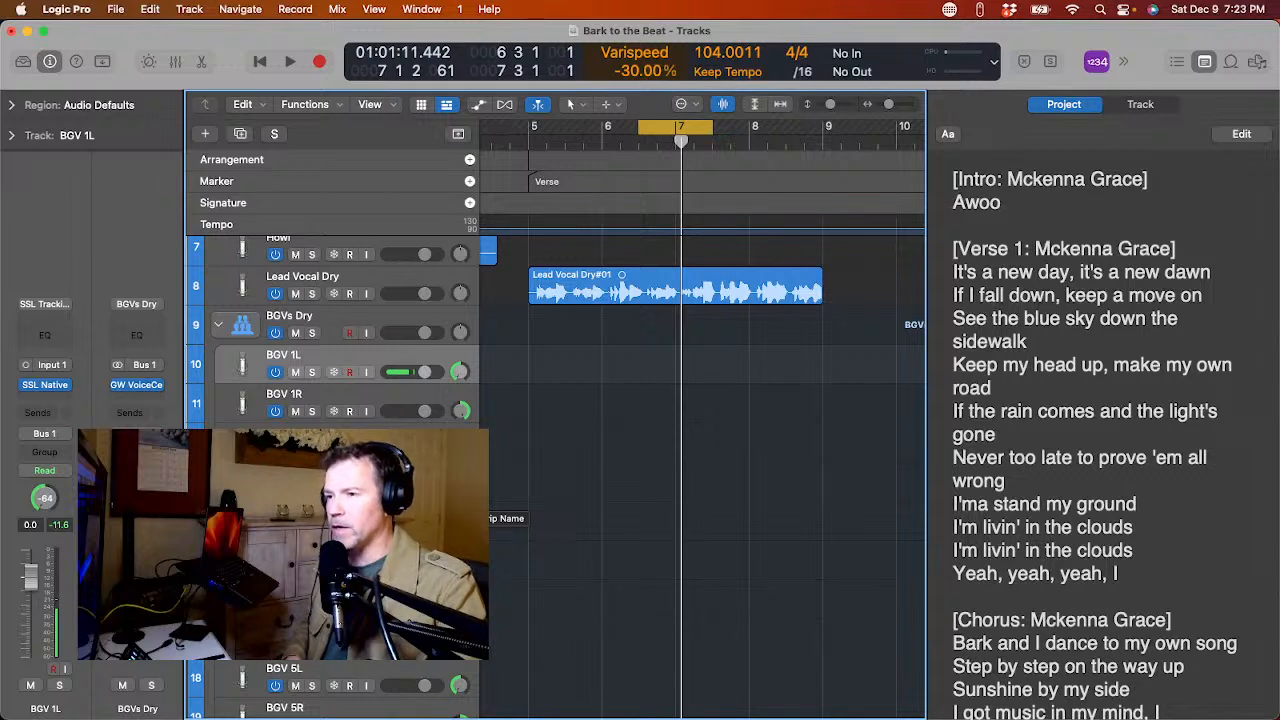
key(r)
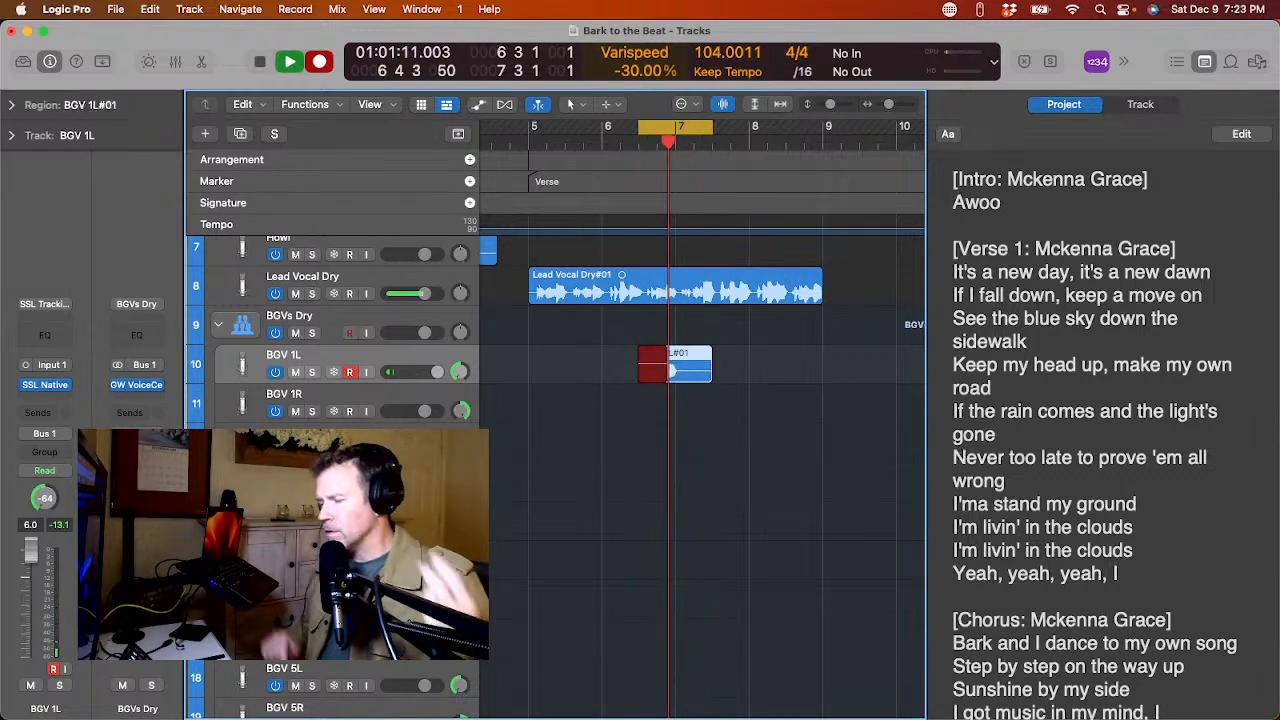
key(space)
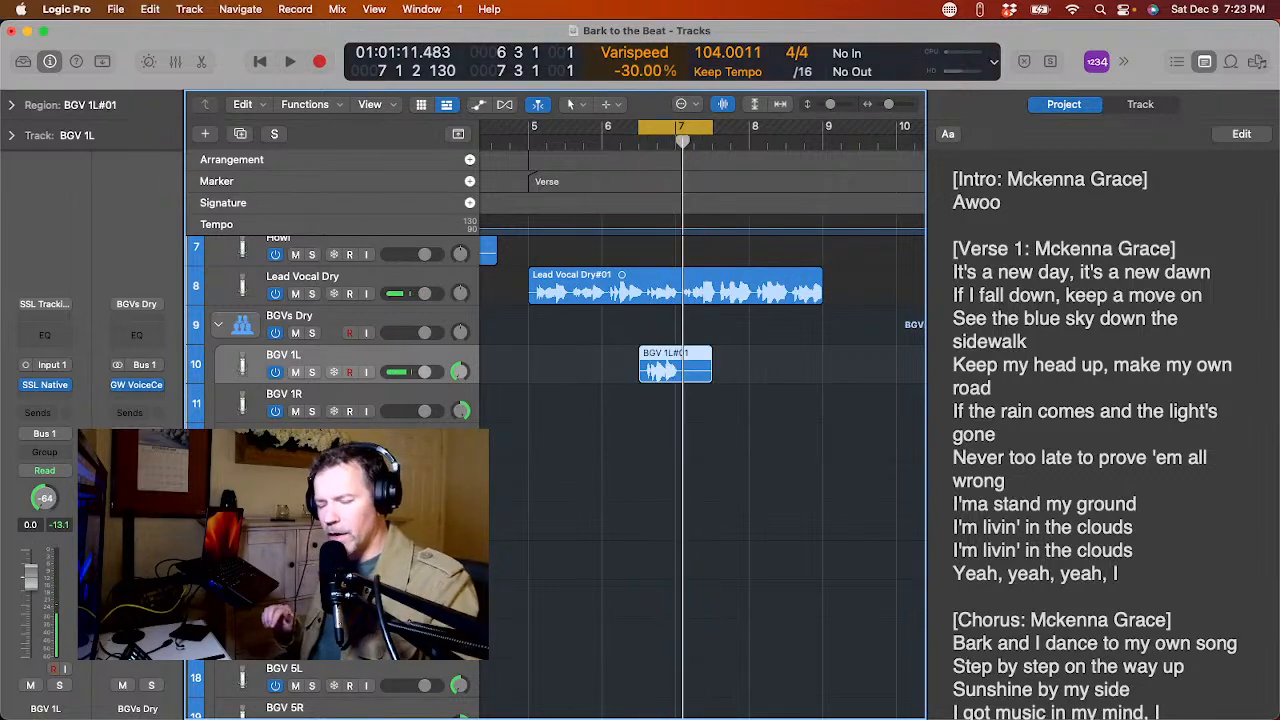
key(Delete)
Loop-record eight harmony takes on BGV 1L within the cycle range, and collapse the resulting take folder.
key(r)
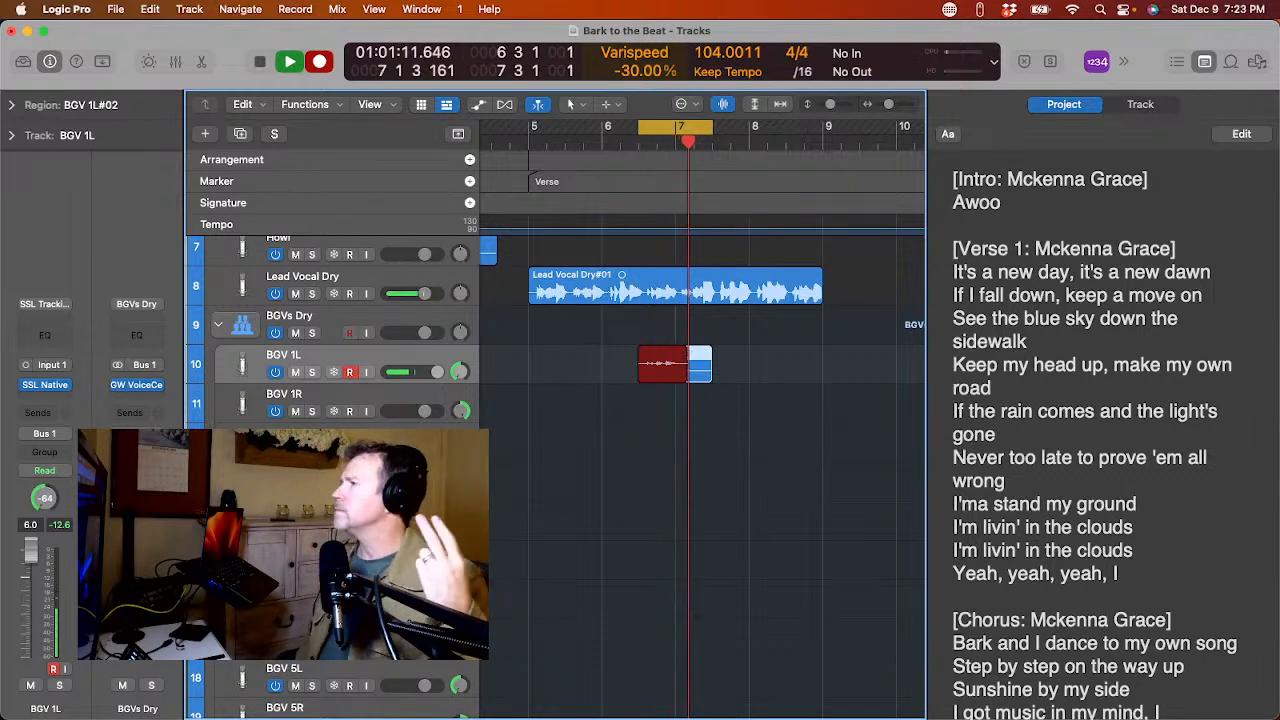
key(space)
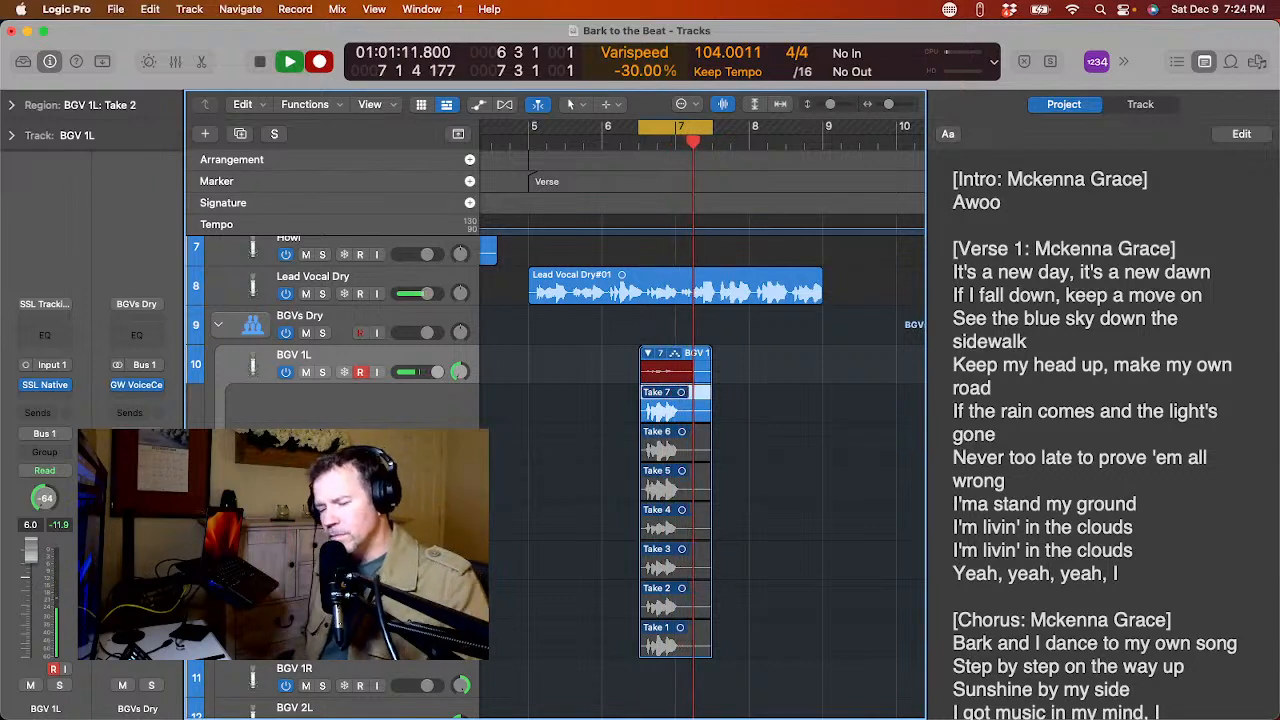
key(space)
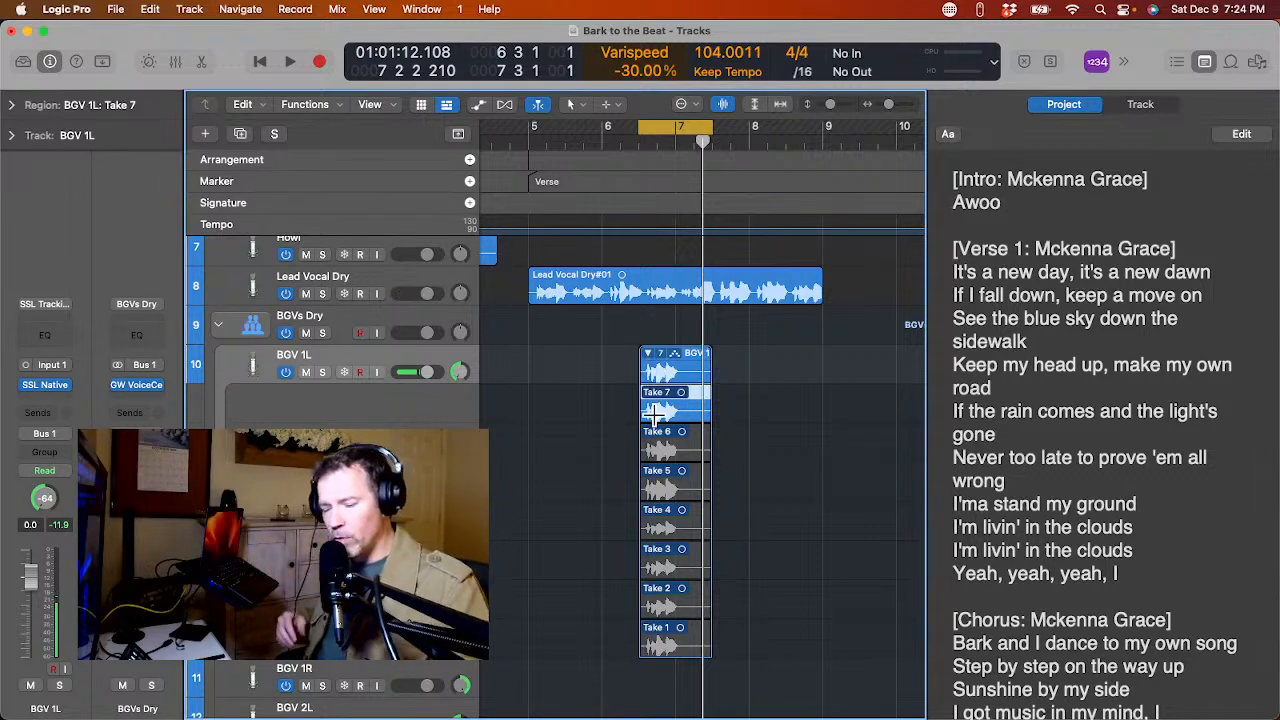
key(r)
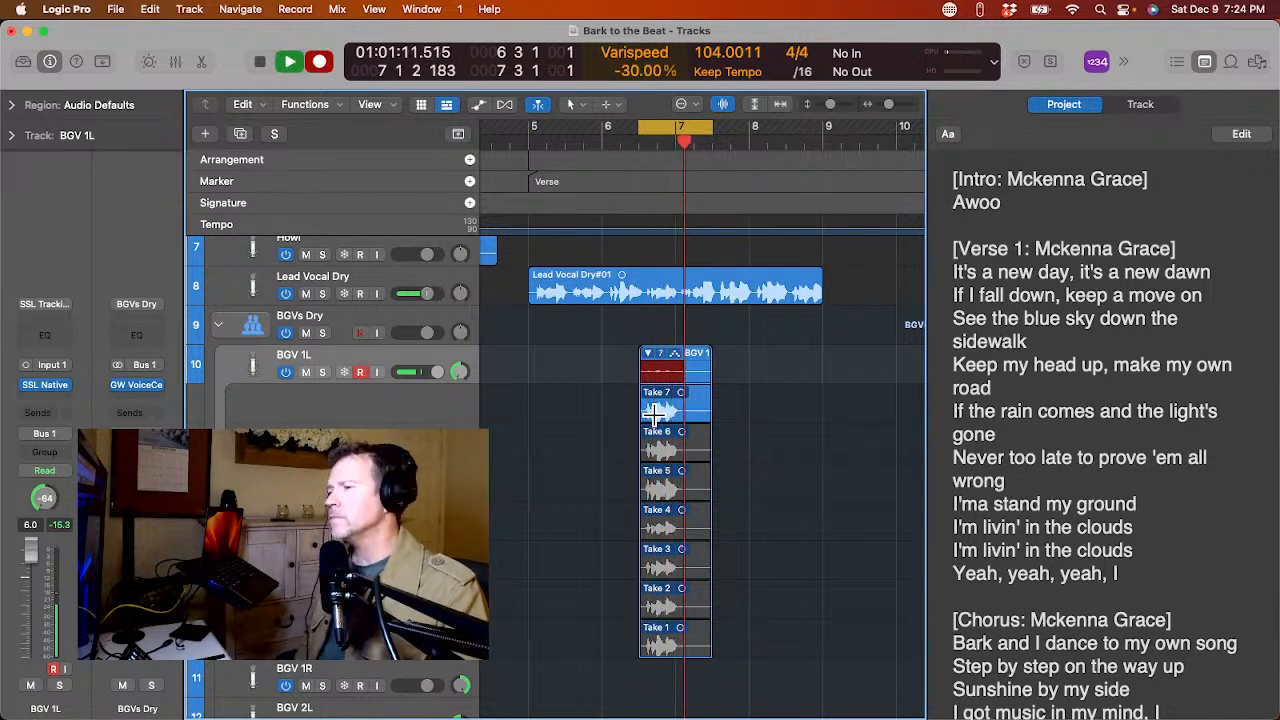
key(space)
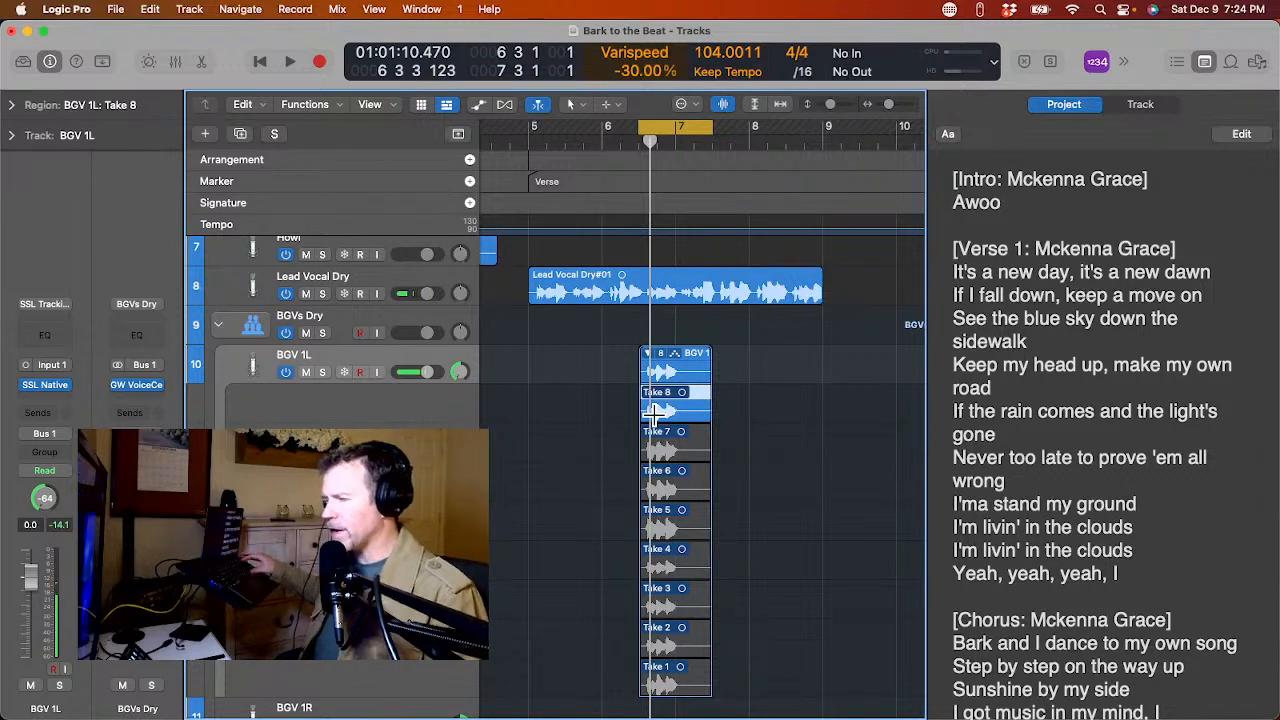
click(646, 354)
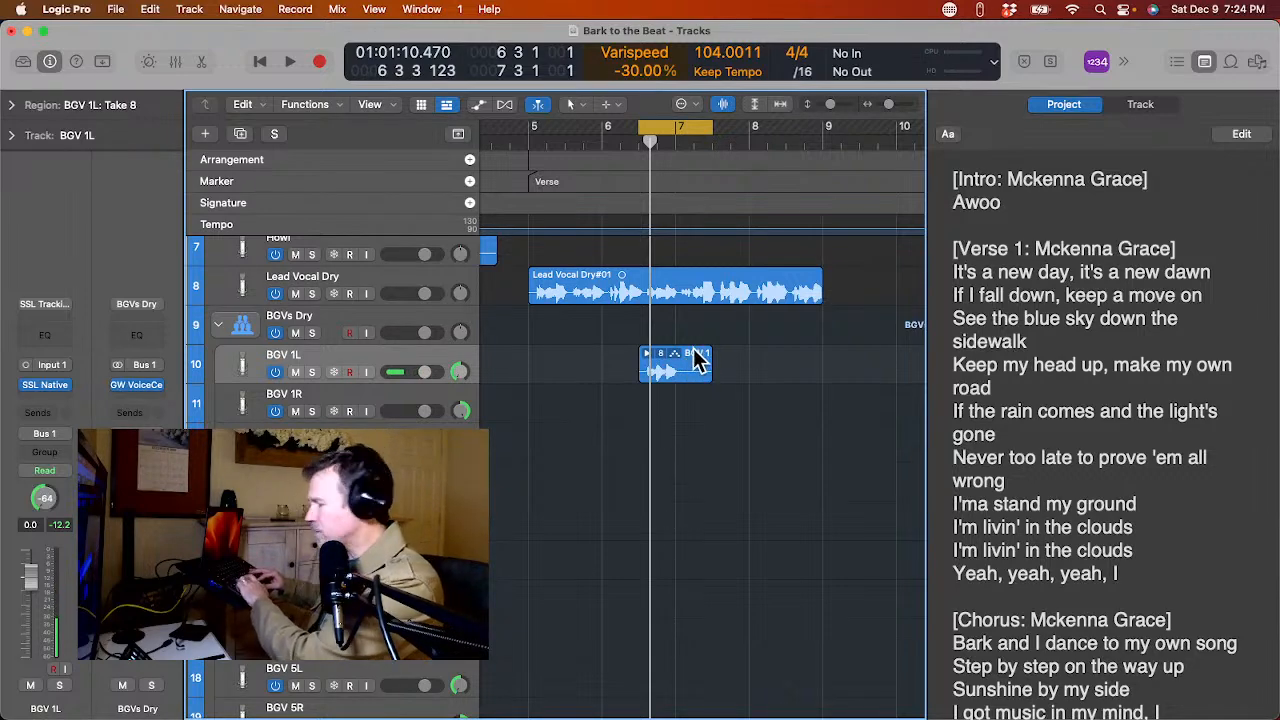
Copy the BGV 1L take folder at the same position onto every background vocal track from BGV 1R through BGV 5R.
drag(694, 350, 689, 557)
scroll(689, 557, down, 2)
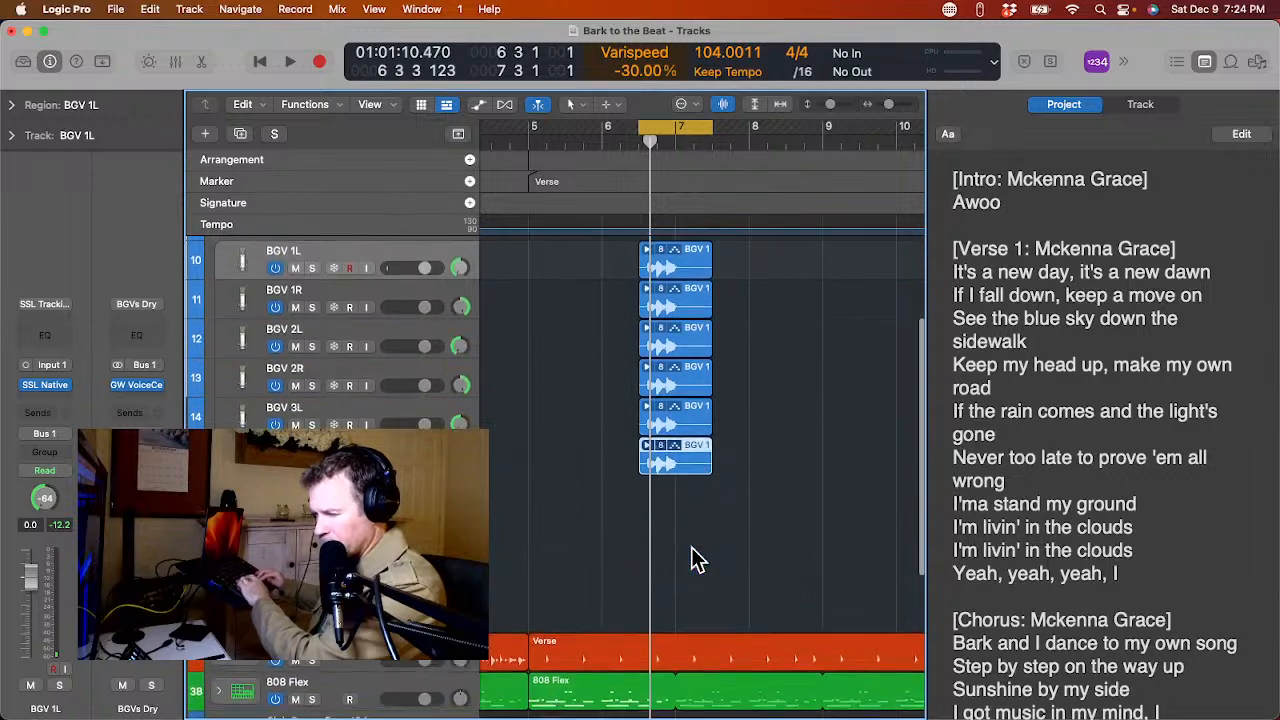
drag(697, 452, 687, 567)
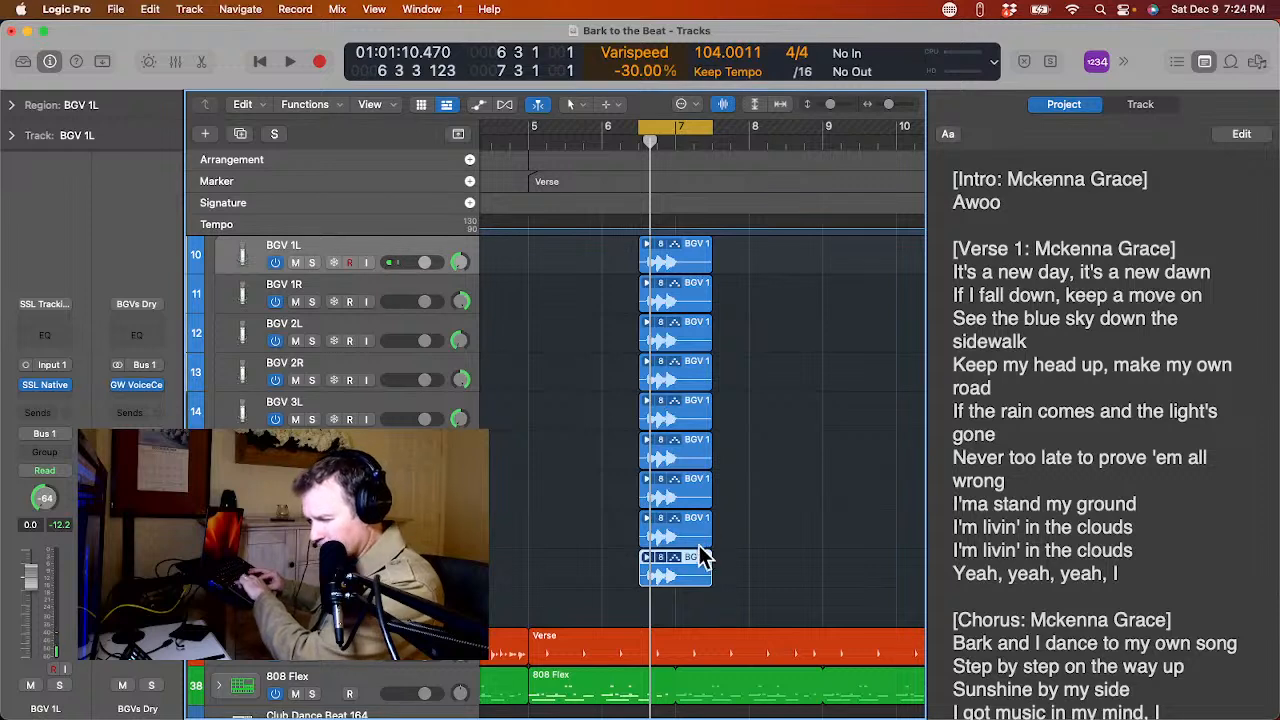
drag(697, 565, 697, 612)
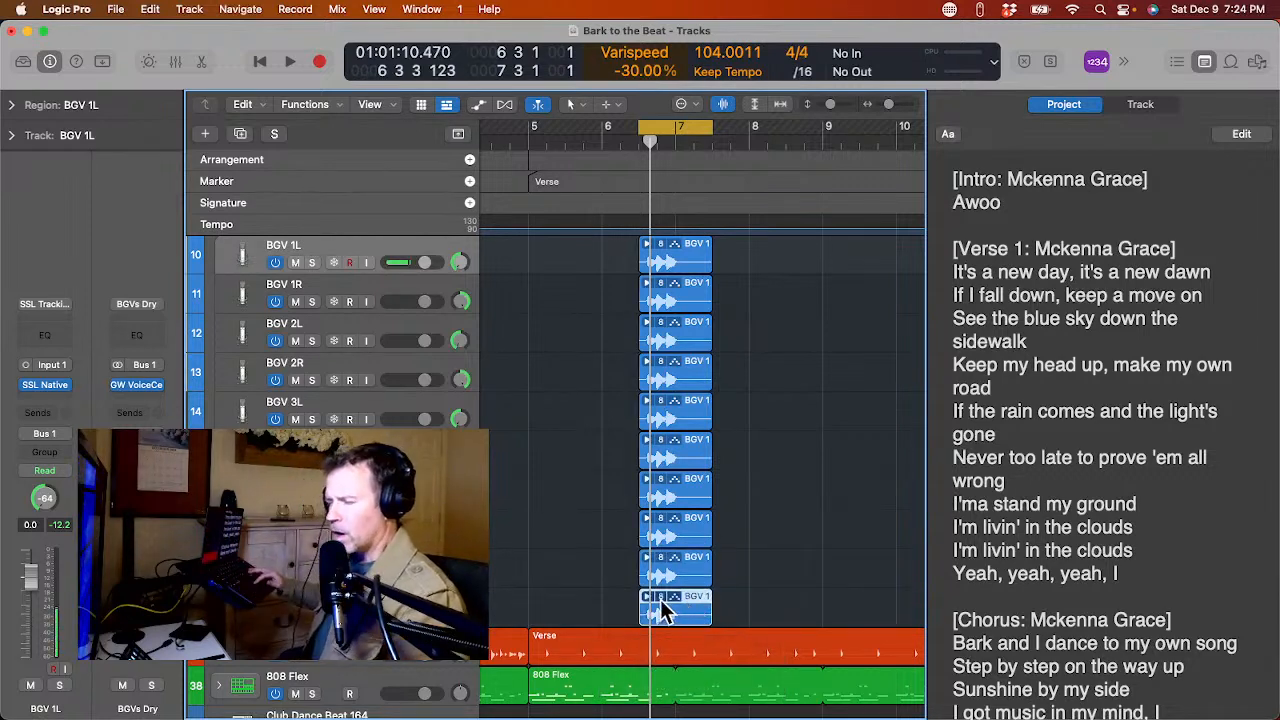
Try making Take 7, 6, 5, 4 and 3 active on BGV 5L, 4R, 4L, 3R and 3L respectively, keeping Take 8 on BGV 5R.
click(660, 600)
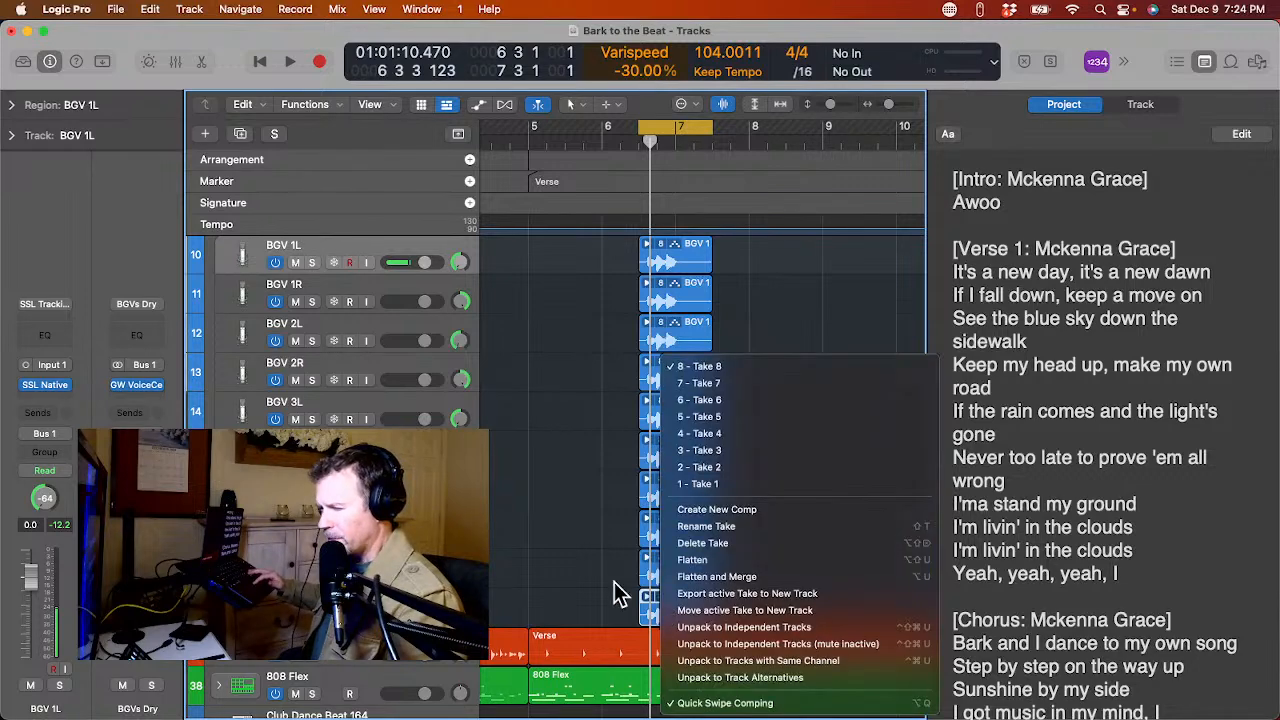
click(615, 583)
click(664, 566)
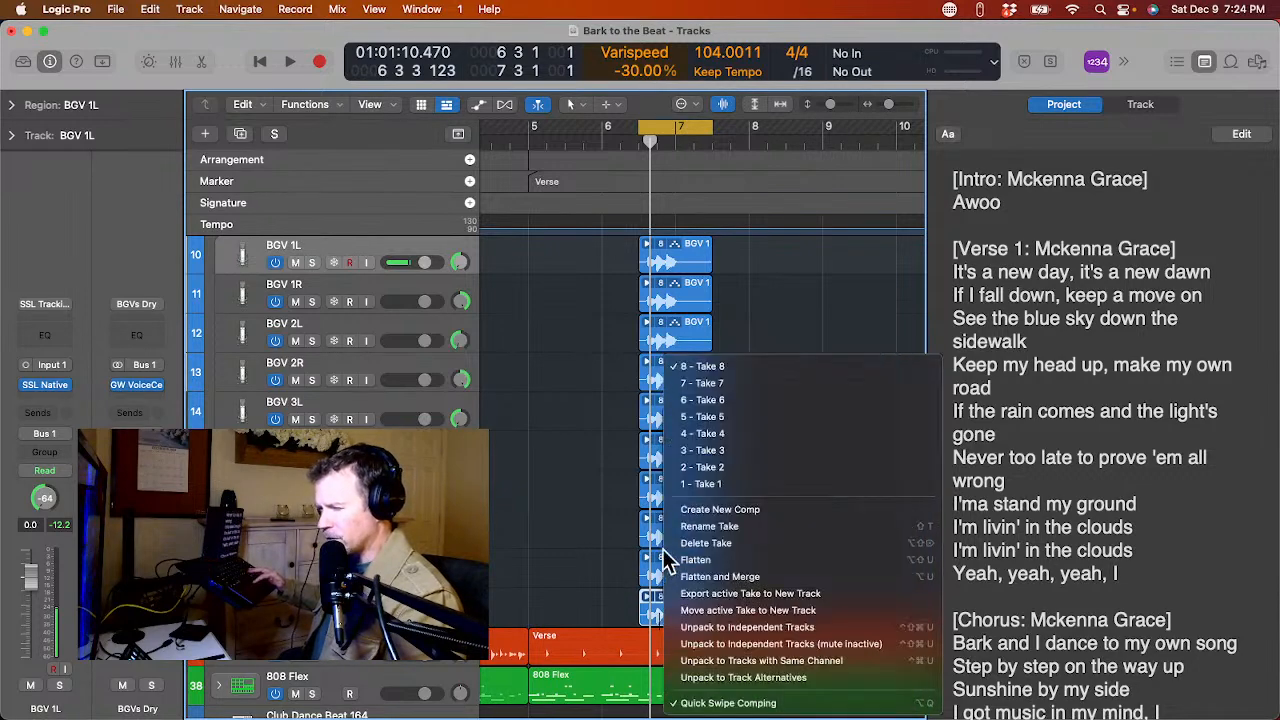
click(700, 383)
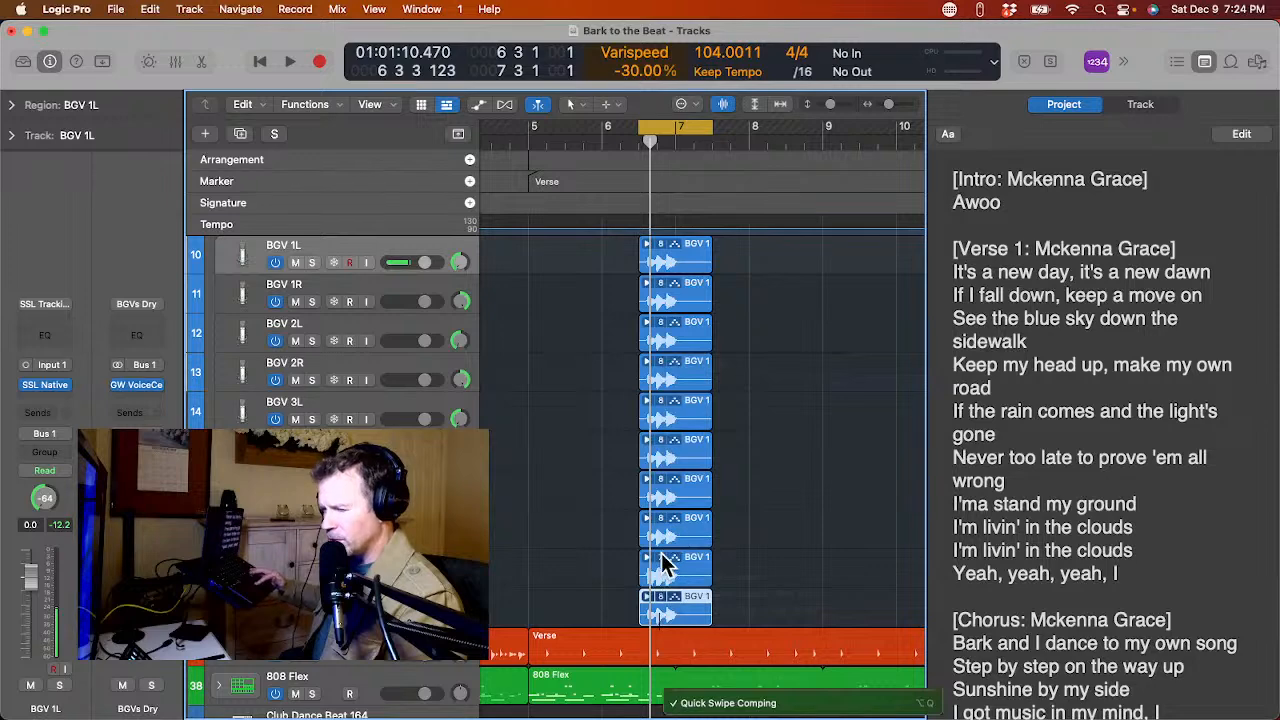
click(662, 520)
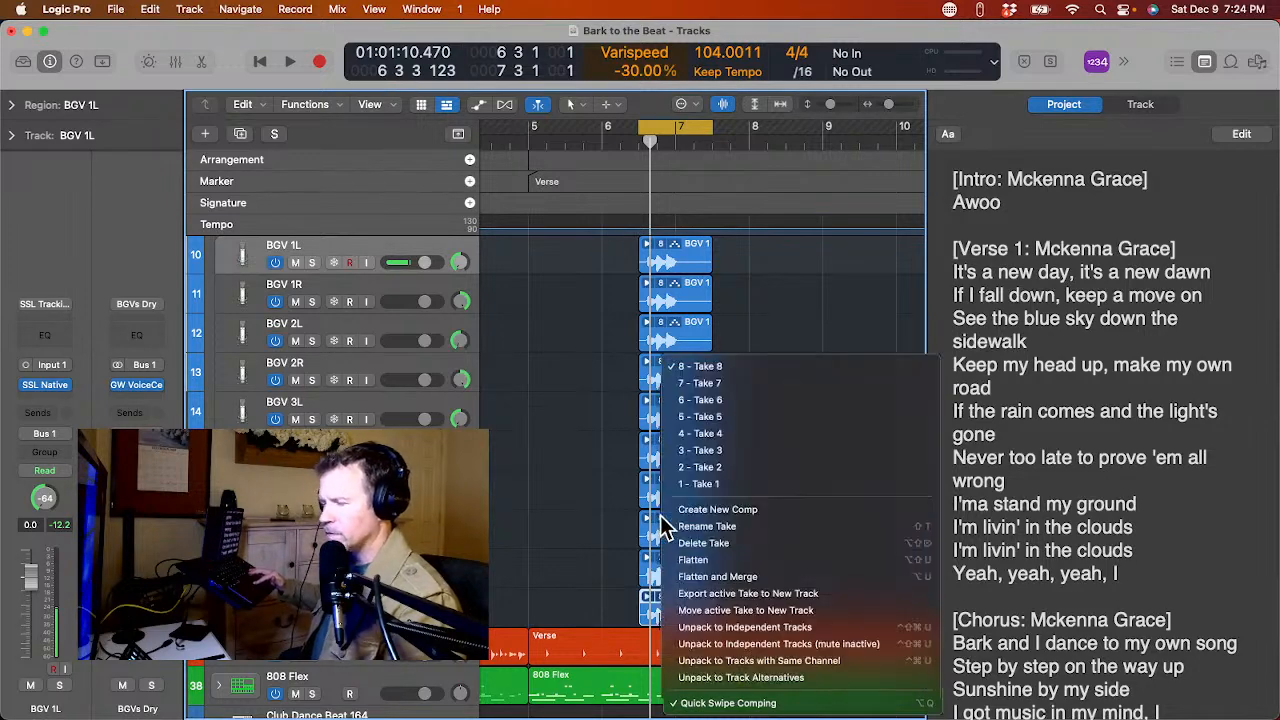
click(682, 400)
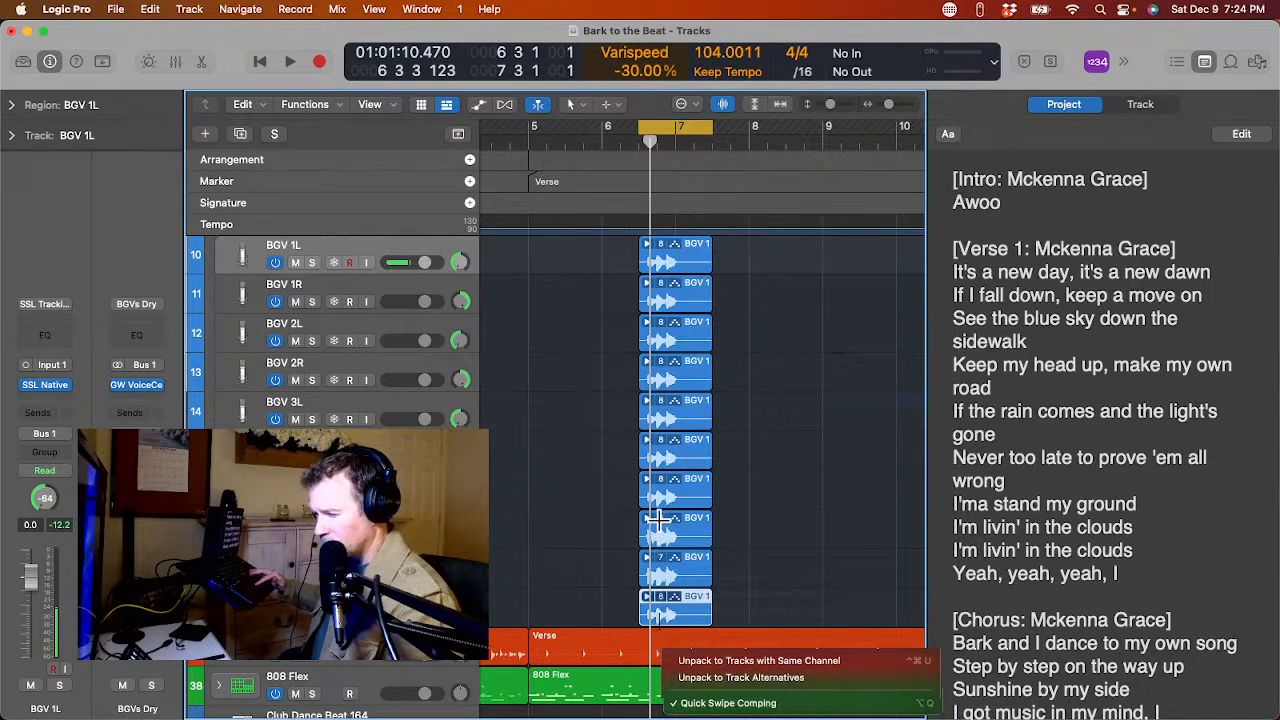
click(662, 482)
click(698, 418)
click(660, 452)
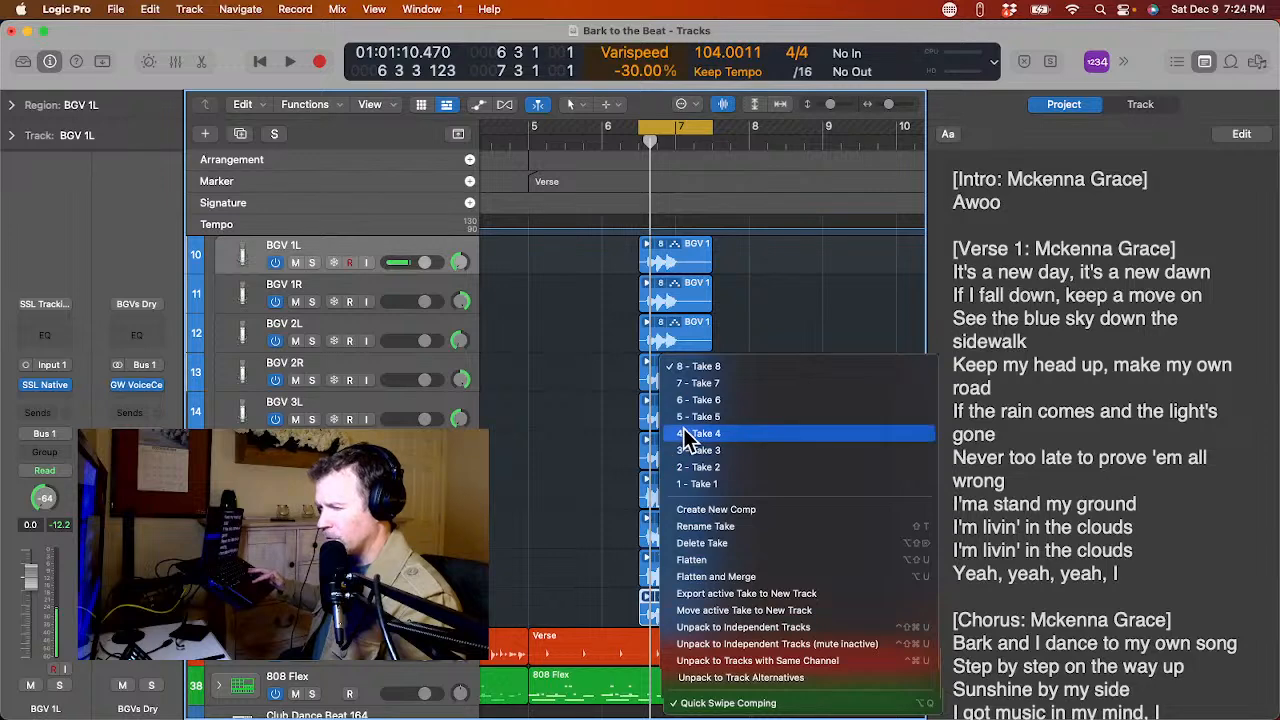
click(672, 428)
click(663, 408)
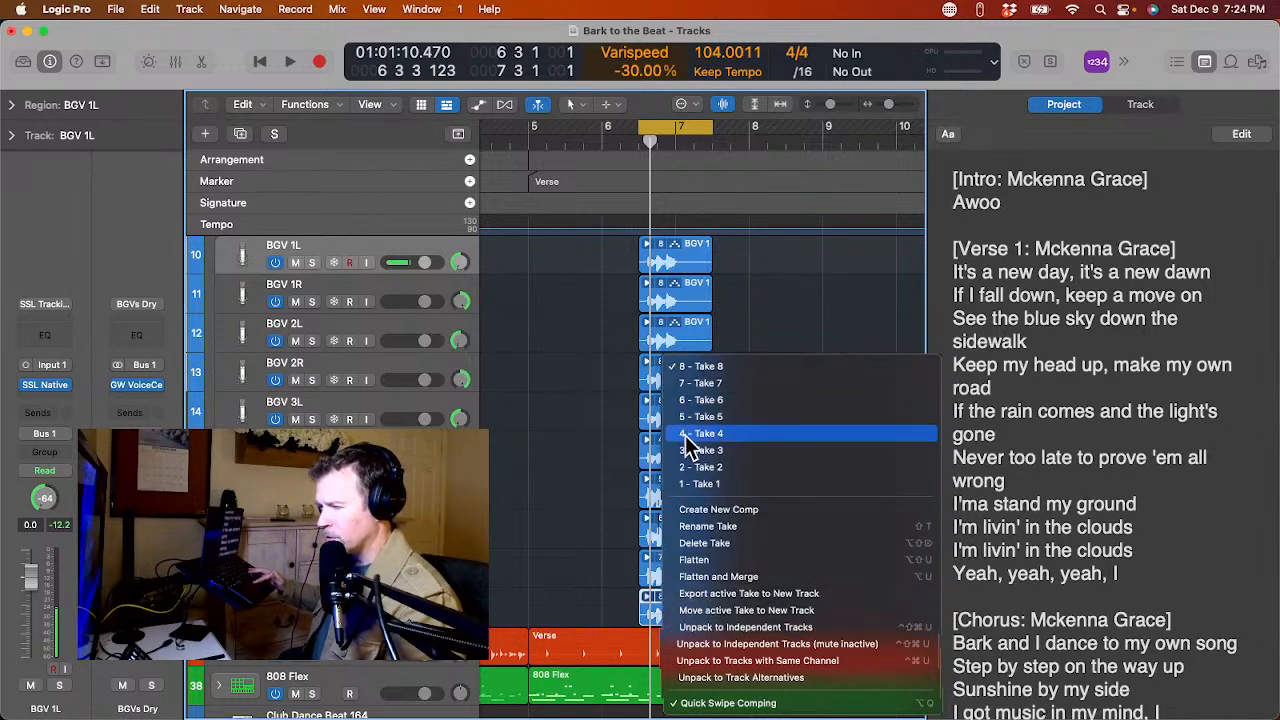
click(677, 418)
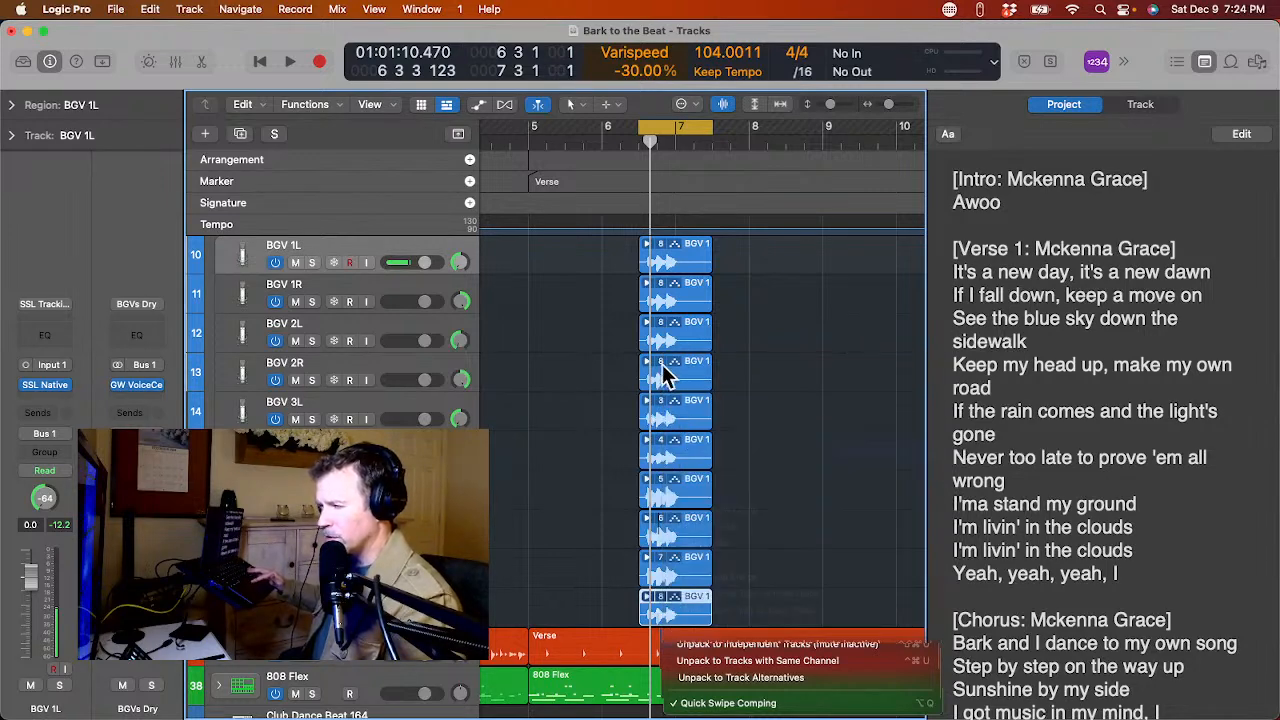
Make Take 1 active on BGV 1L, Take 2 on BGV 1R, Take 3 on BGV 2L and Take 4 on BGV 2R.
scroll(660, 260, up, 1)
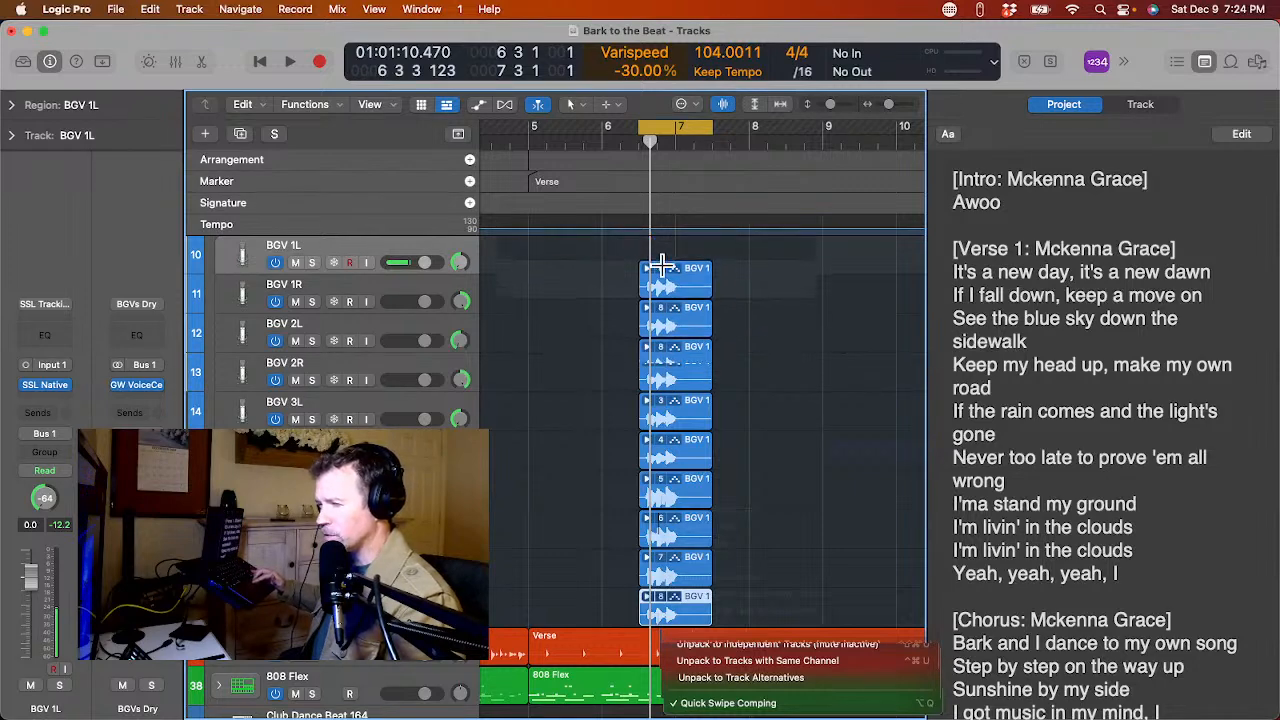
click(661, 268)
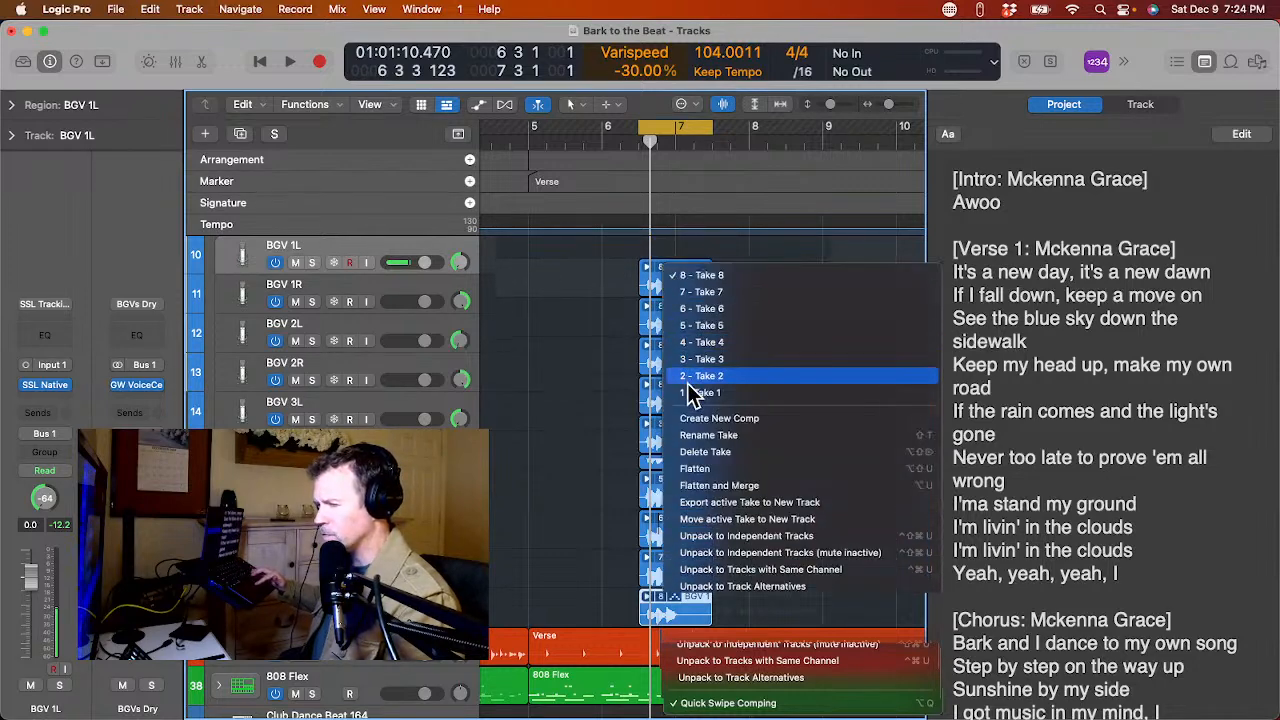
click(686, 386)
click(660, 316)
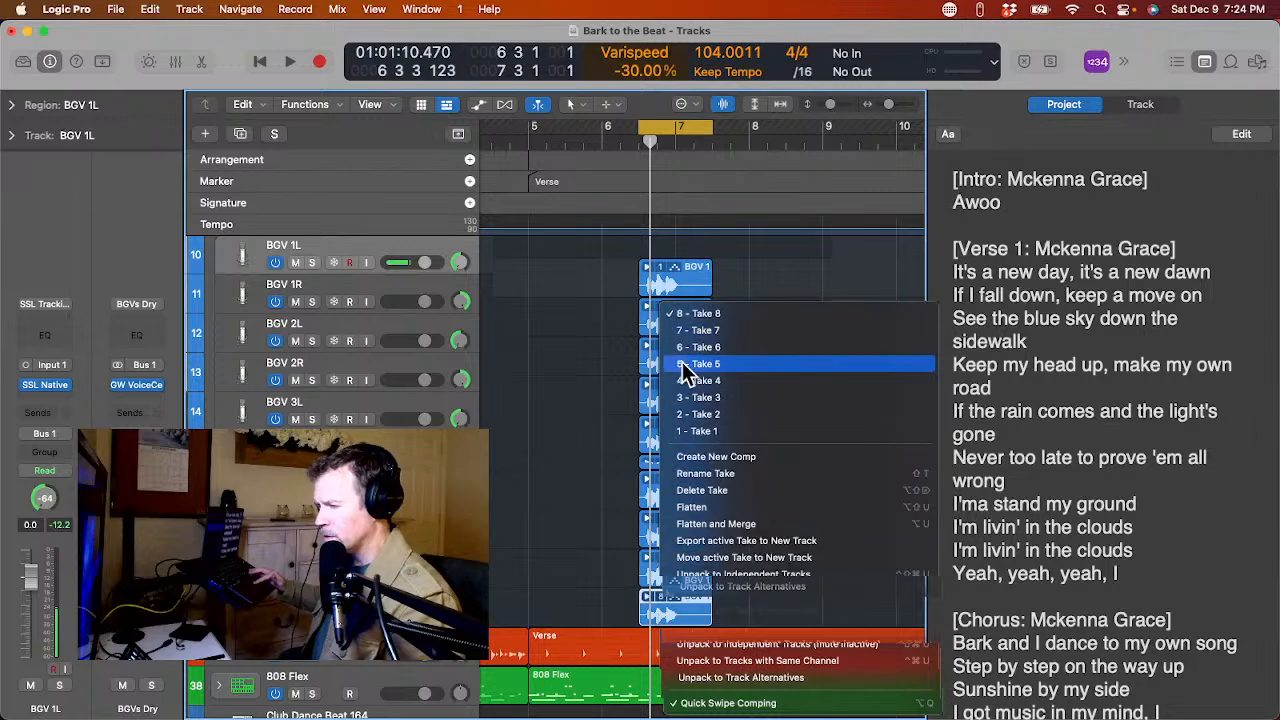
click(691, 415)
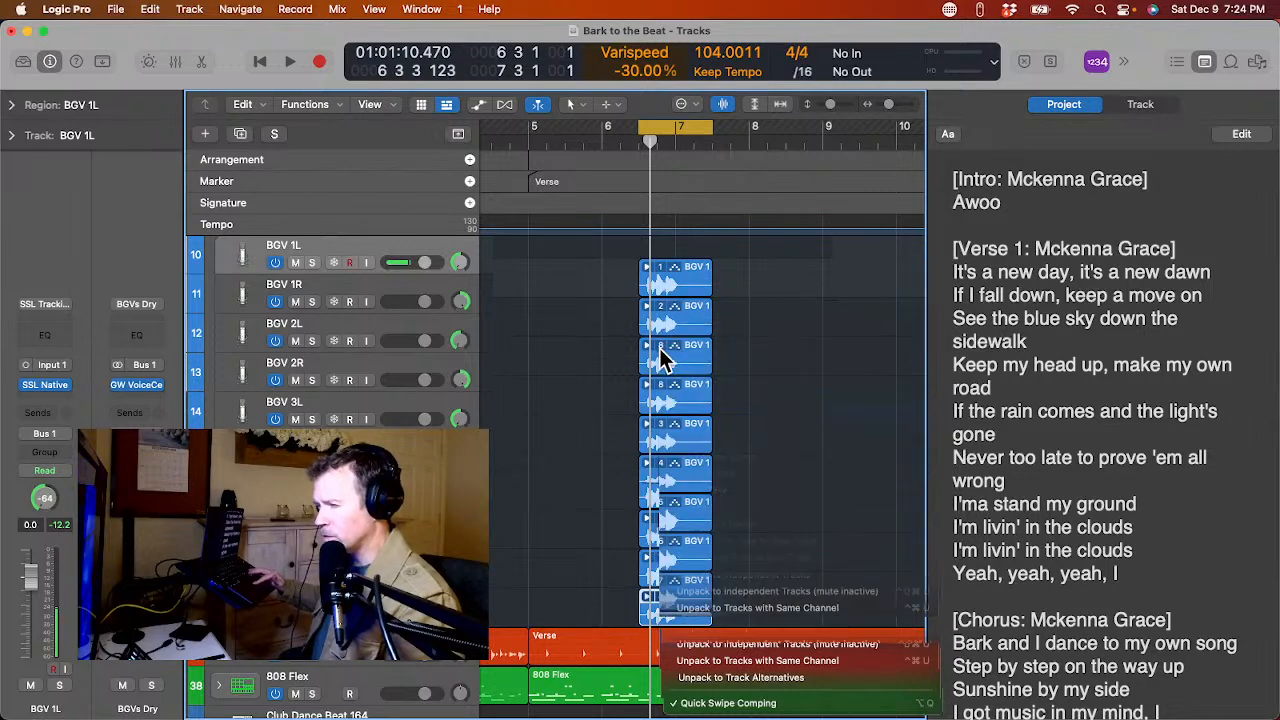
click(661, 346)
click(695, 440)
click(665, 395)
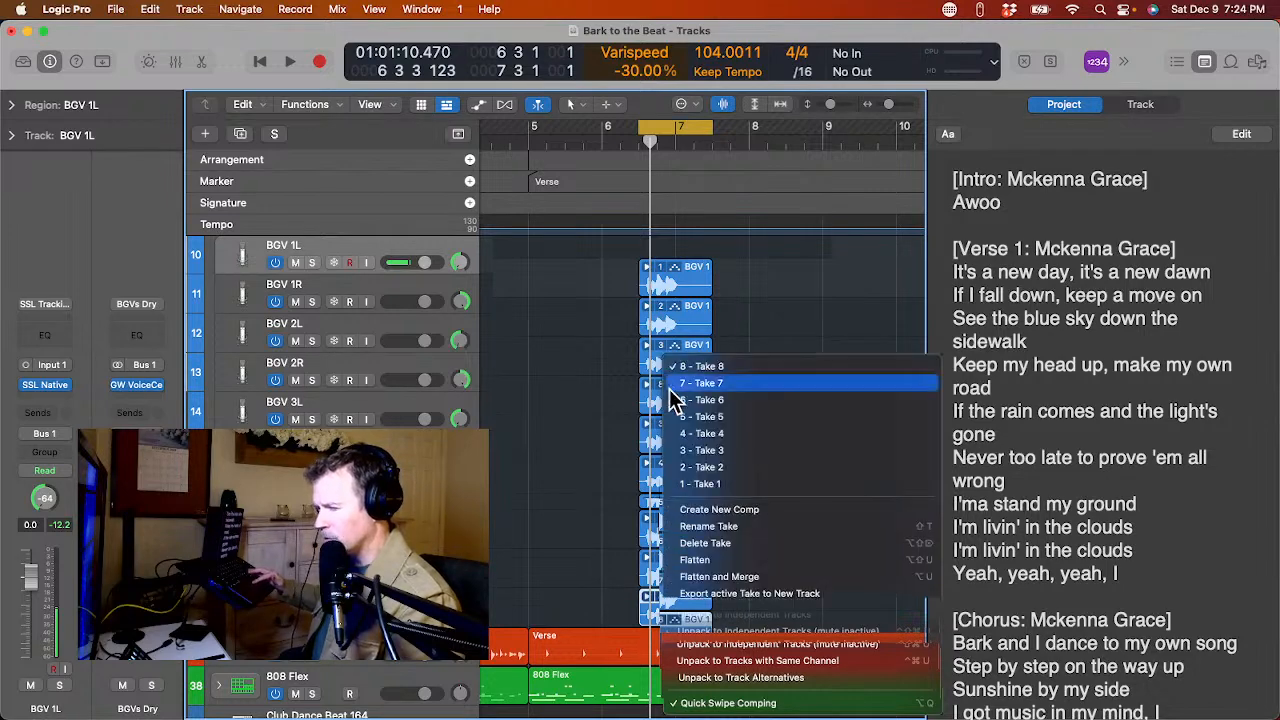
click(688, 445)
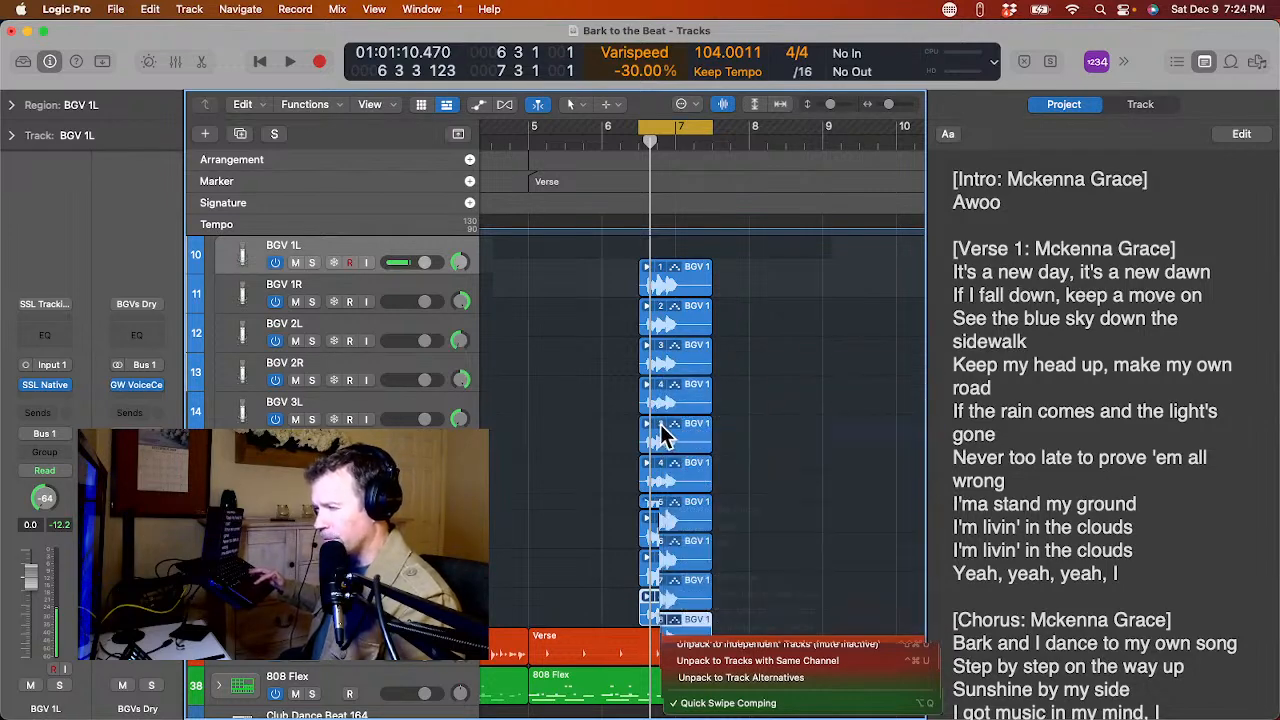
Make Take 5 active on BGV 3L, Take 6 on BGV 3R and Take 7 on BGV 4L.
click(661, 426)
click(690, 432)
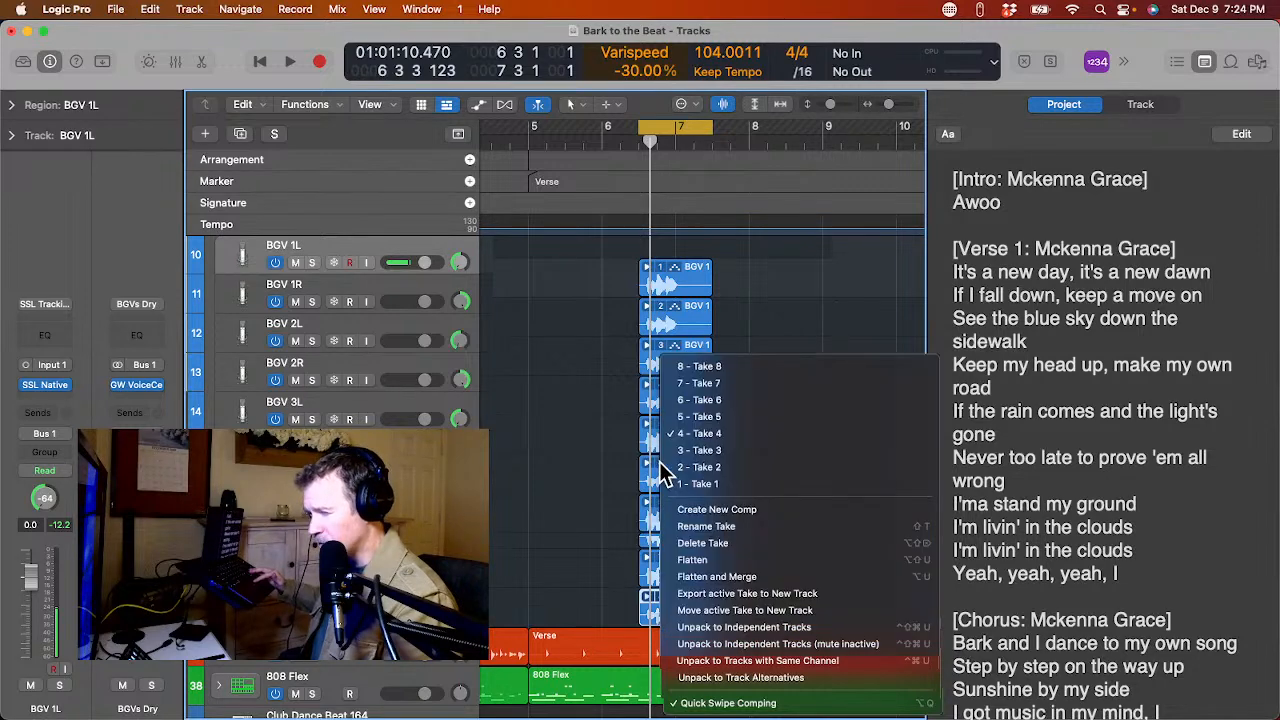
click(688, 418)
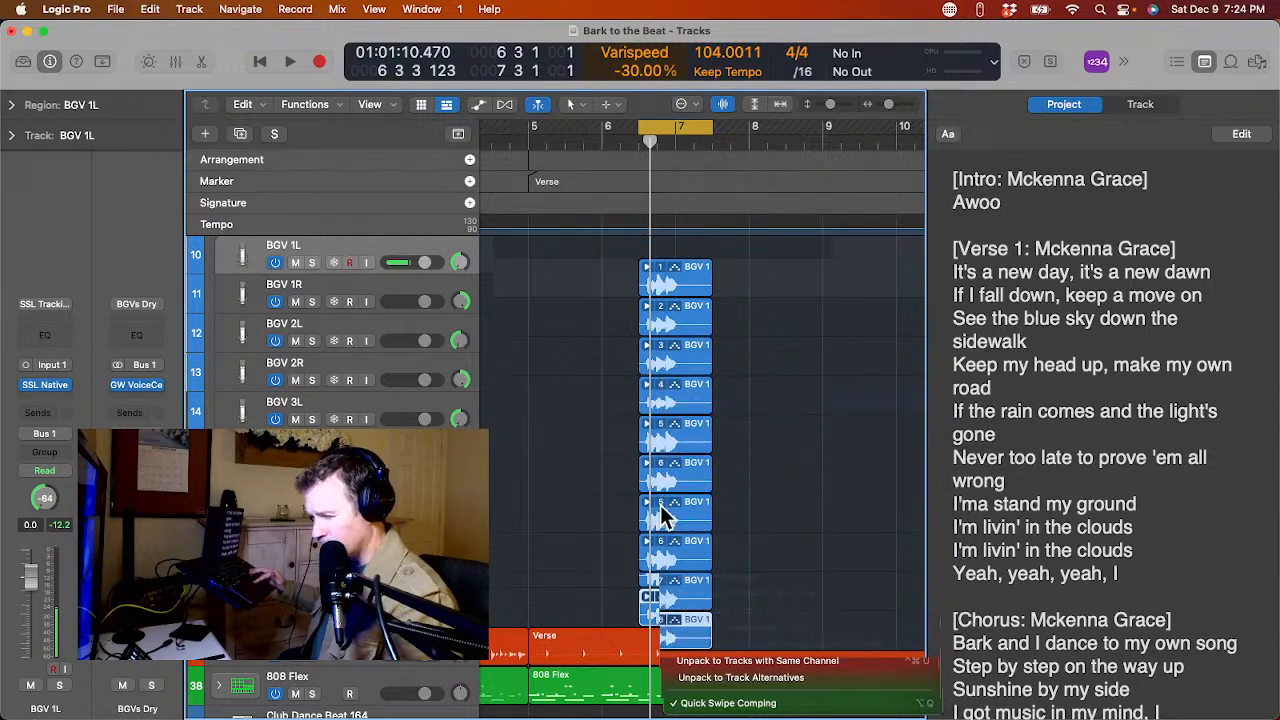
click(666, 514)
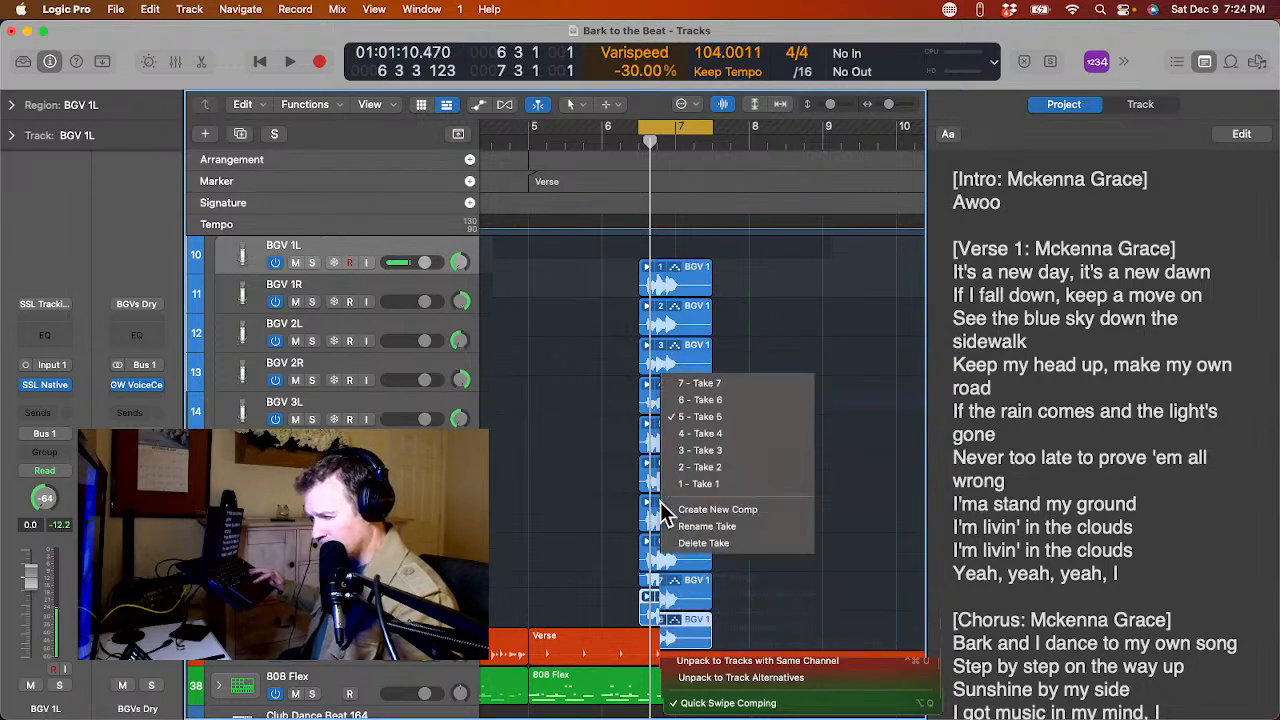
click(710, 400)
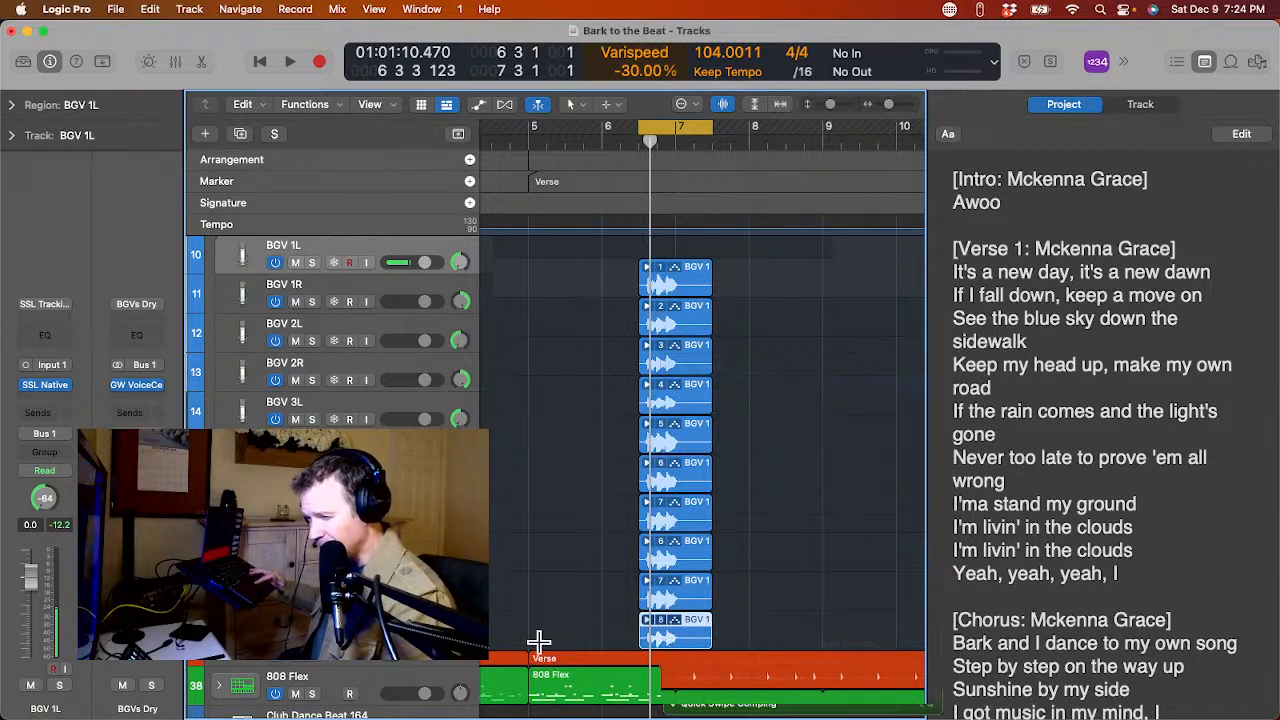
Delete the take folders on BGV 5L and BGV 5R, and make Take 8 active on BGV 4R.
drag(615, 585, 670, 627)
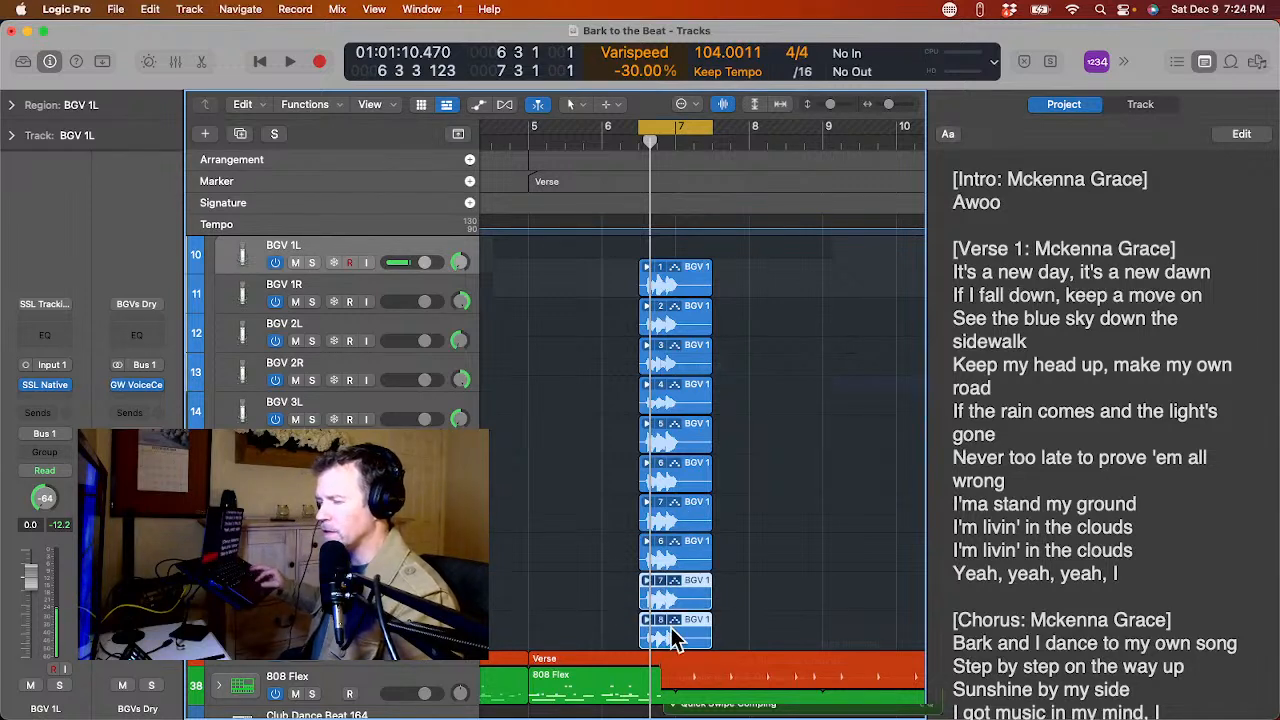
key(Delete)
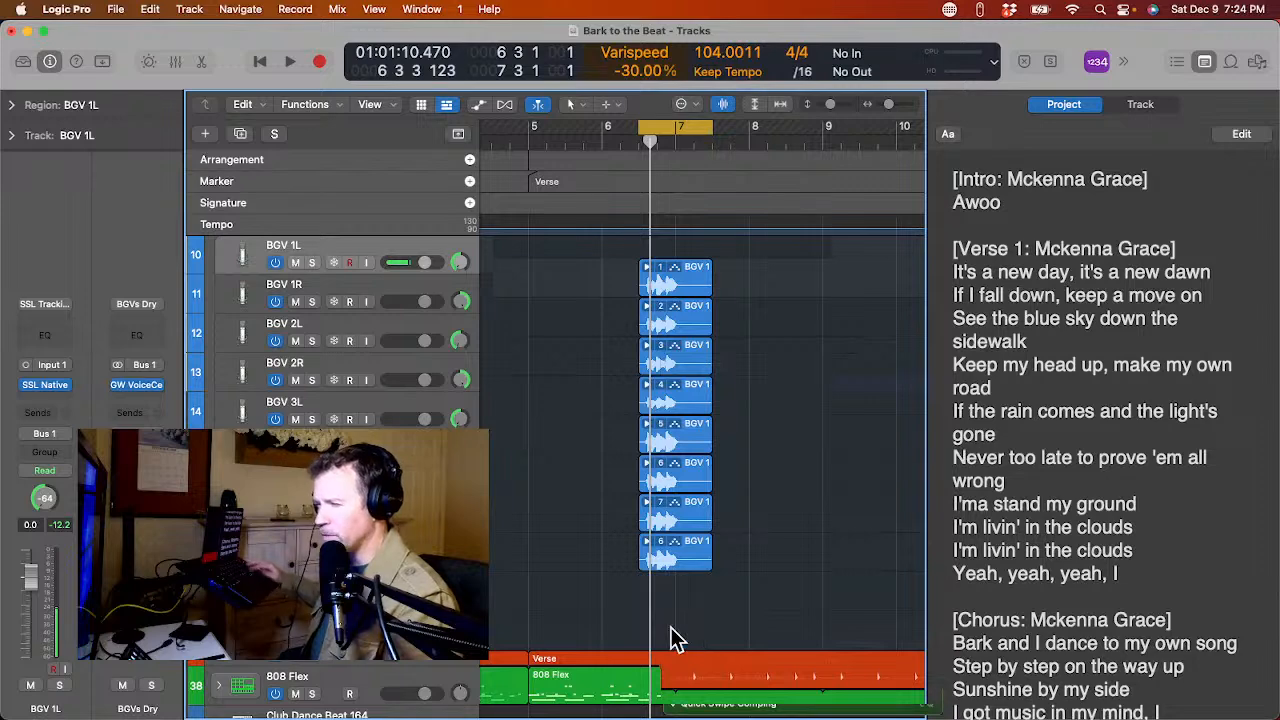
click(661, 542)
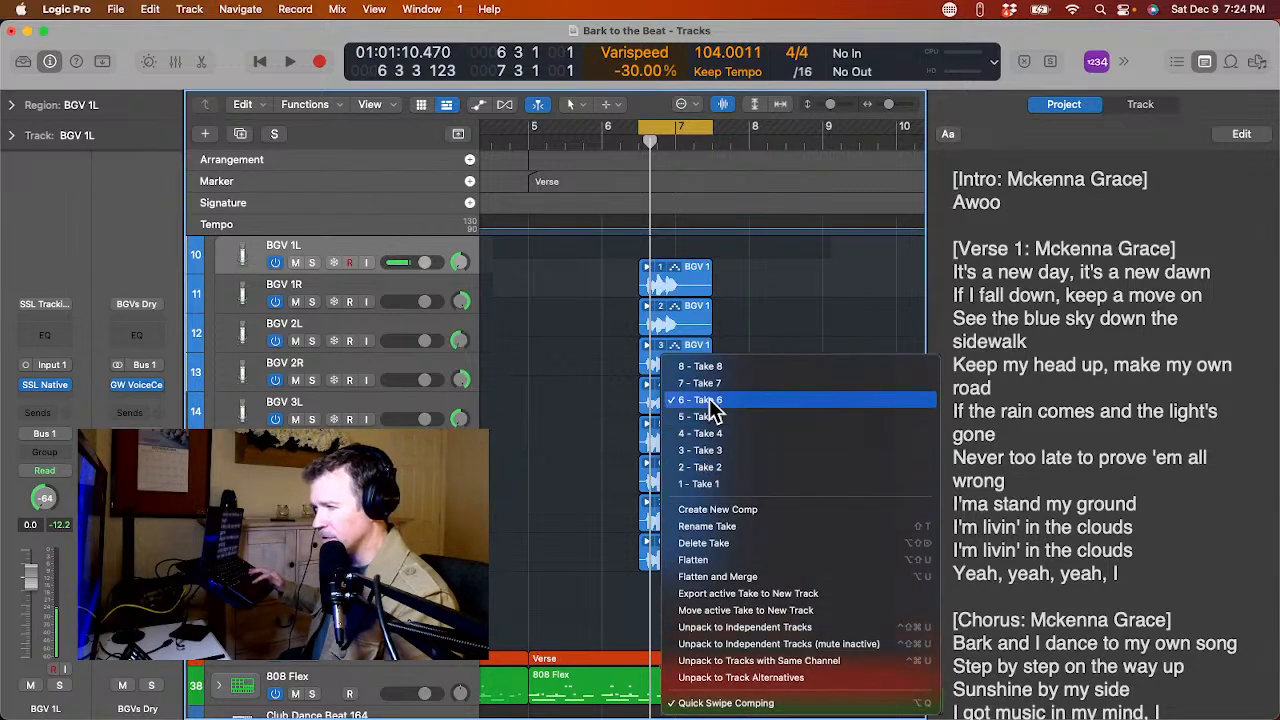
click(716, 364)
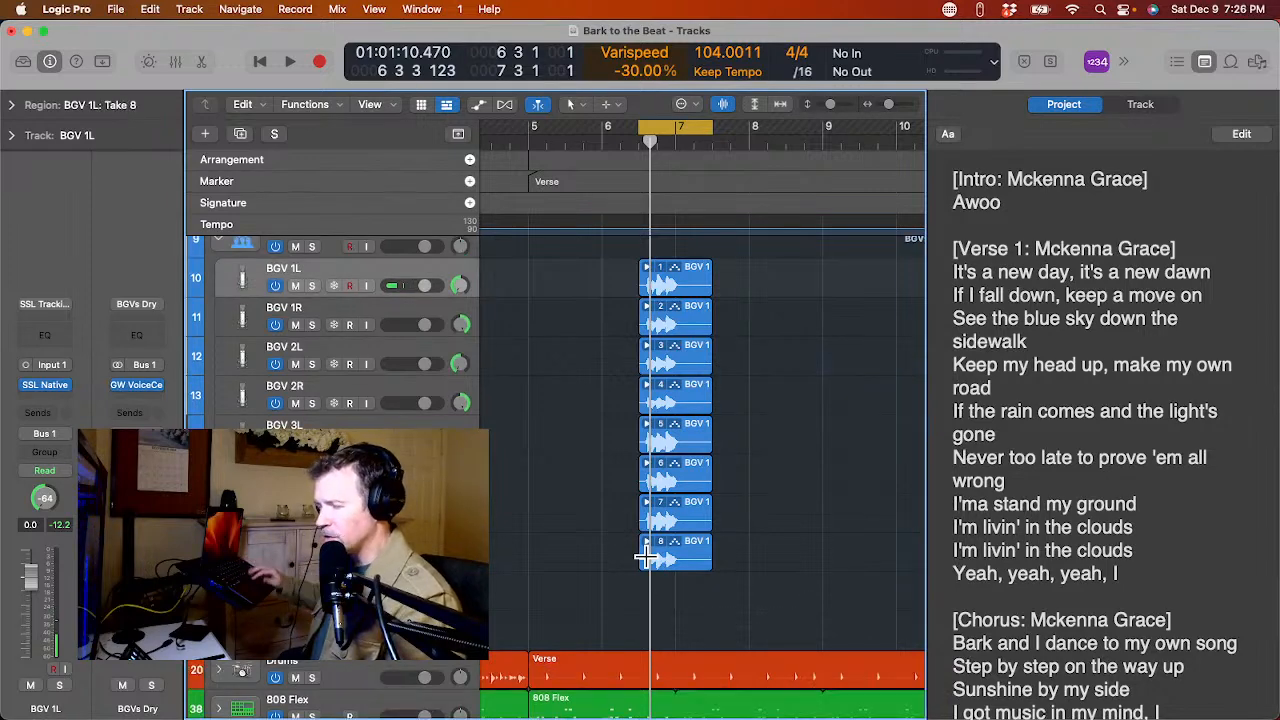
Audition the eight layered harmony takes together with the lead vocal within the cycle range.
scroll(646, 556, up, 3)
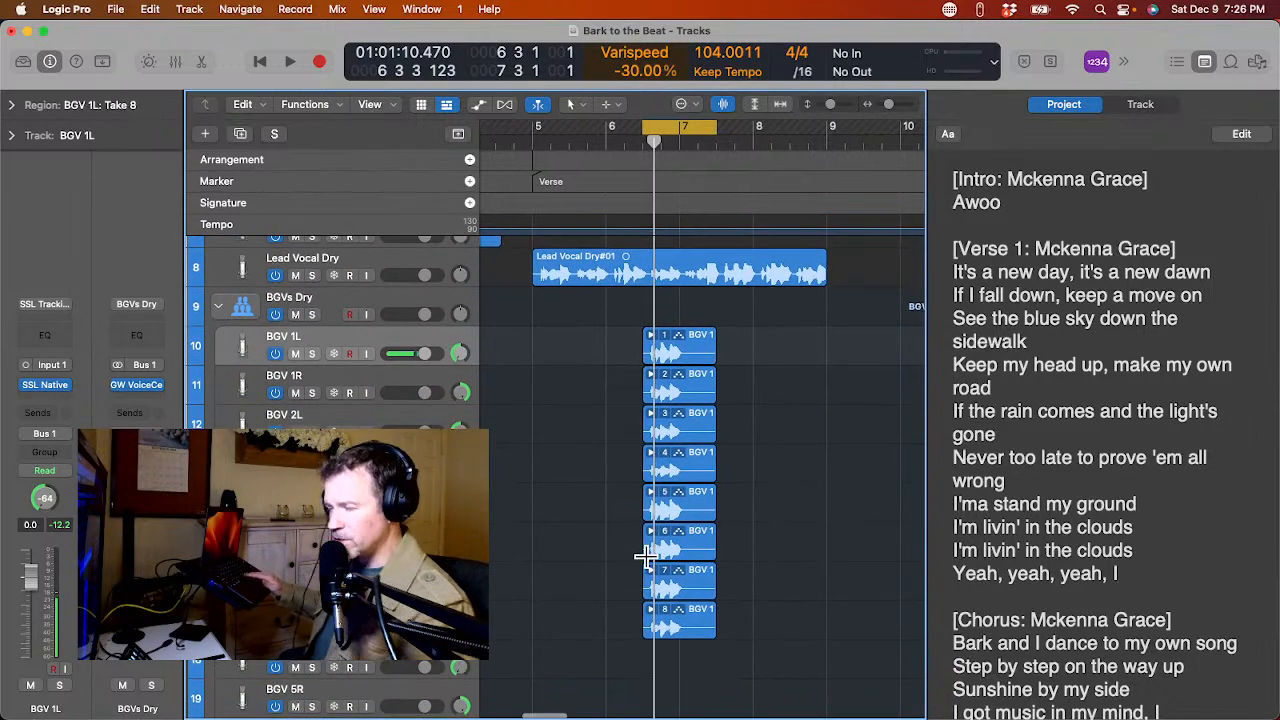
key(space)
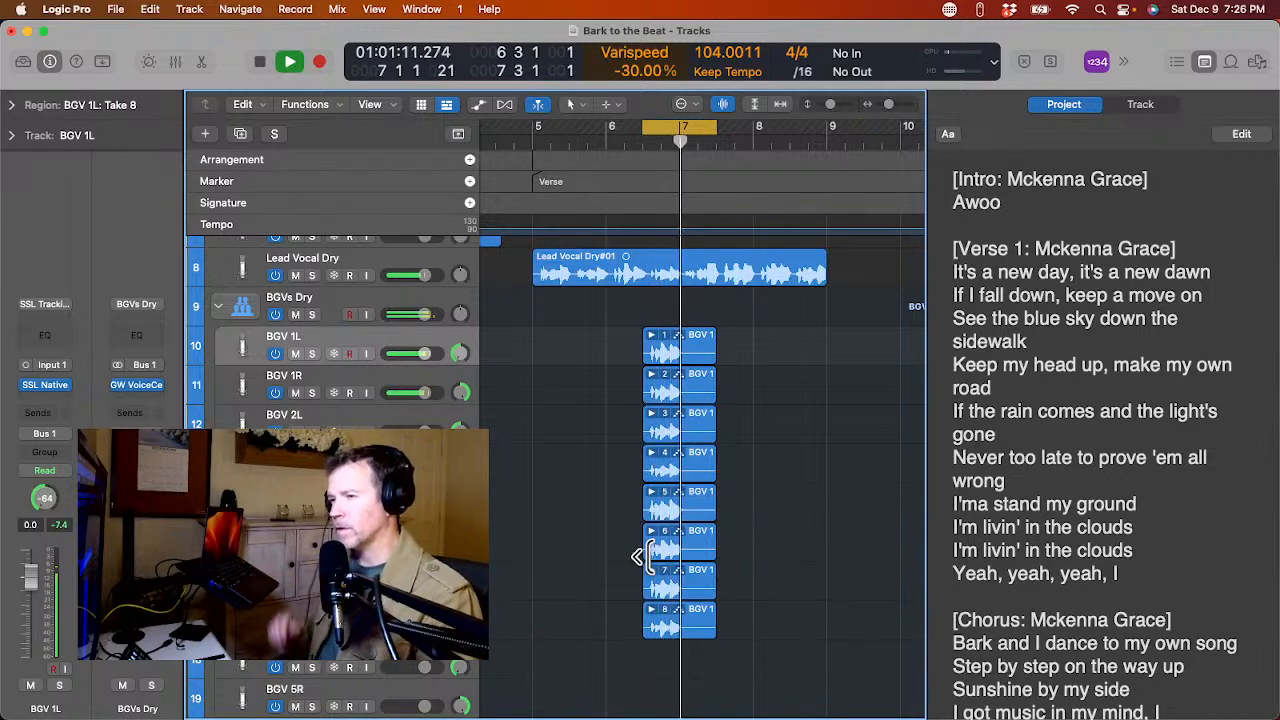
key(space)
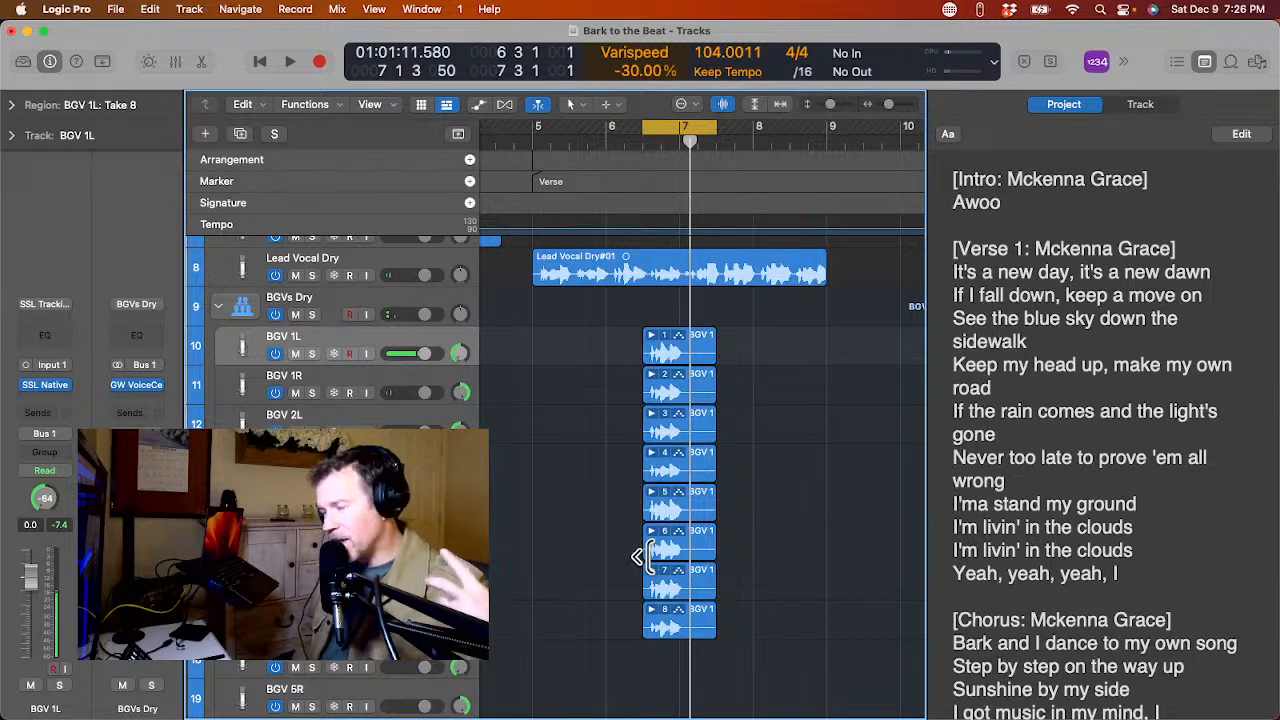
key(space)
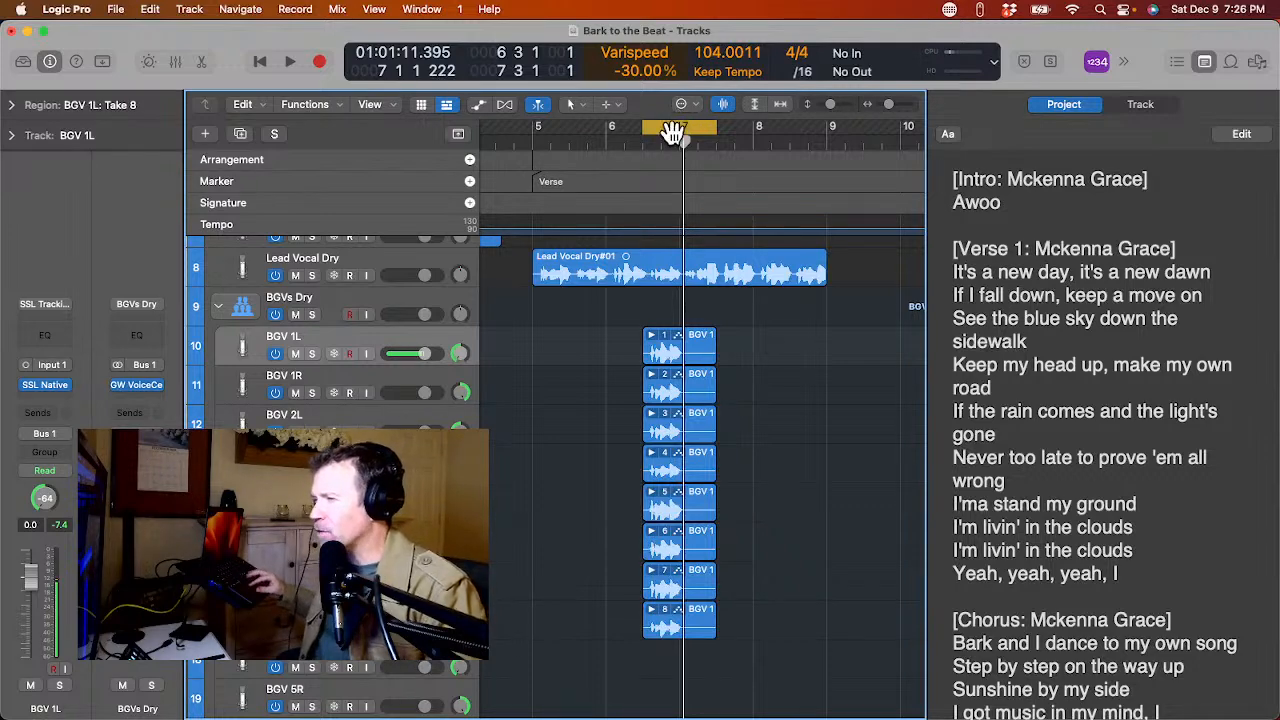
Move the cycle range to bar 8 beat 3 through bar 9 beat 3, auditioning the lead vocal along the way.
drag(676, 133, 752, 136)
key(space)
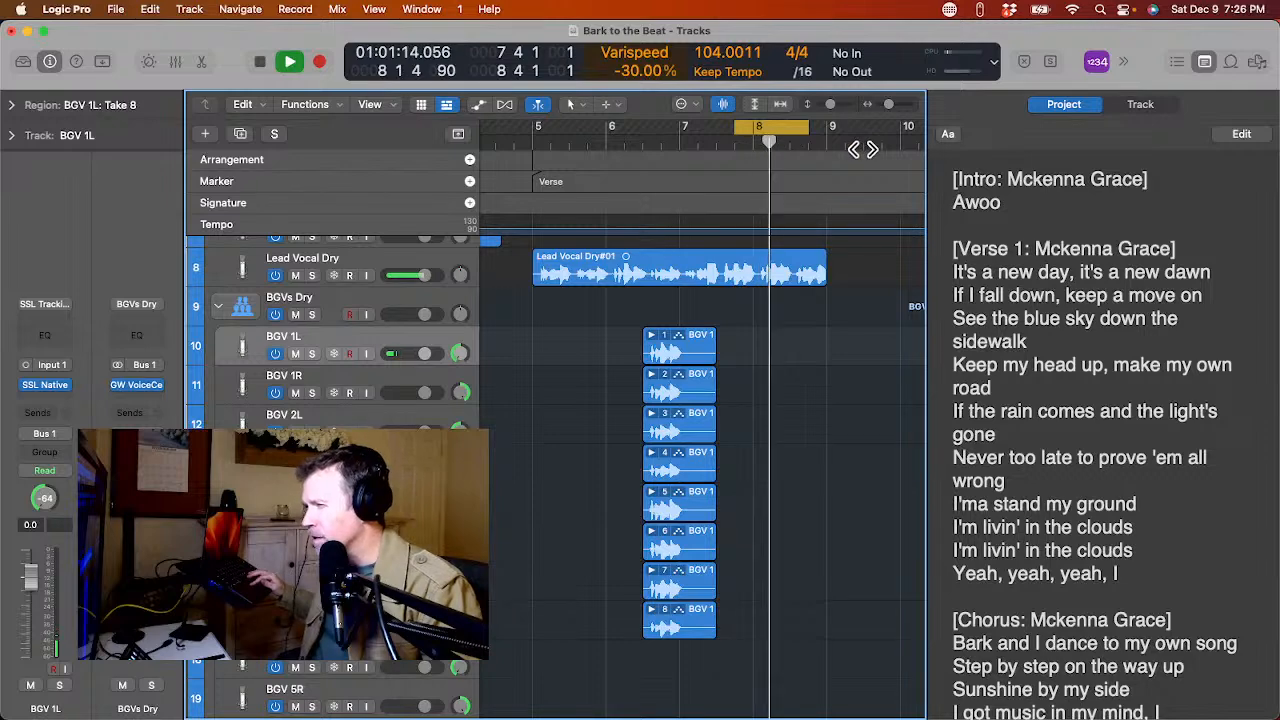
key(space)
drag(784, 128, 837, 126)
key(space)
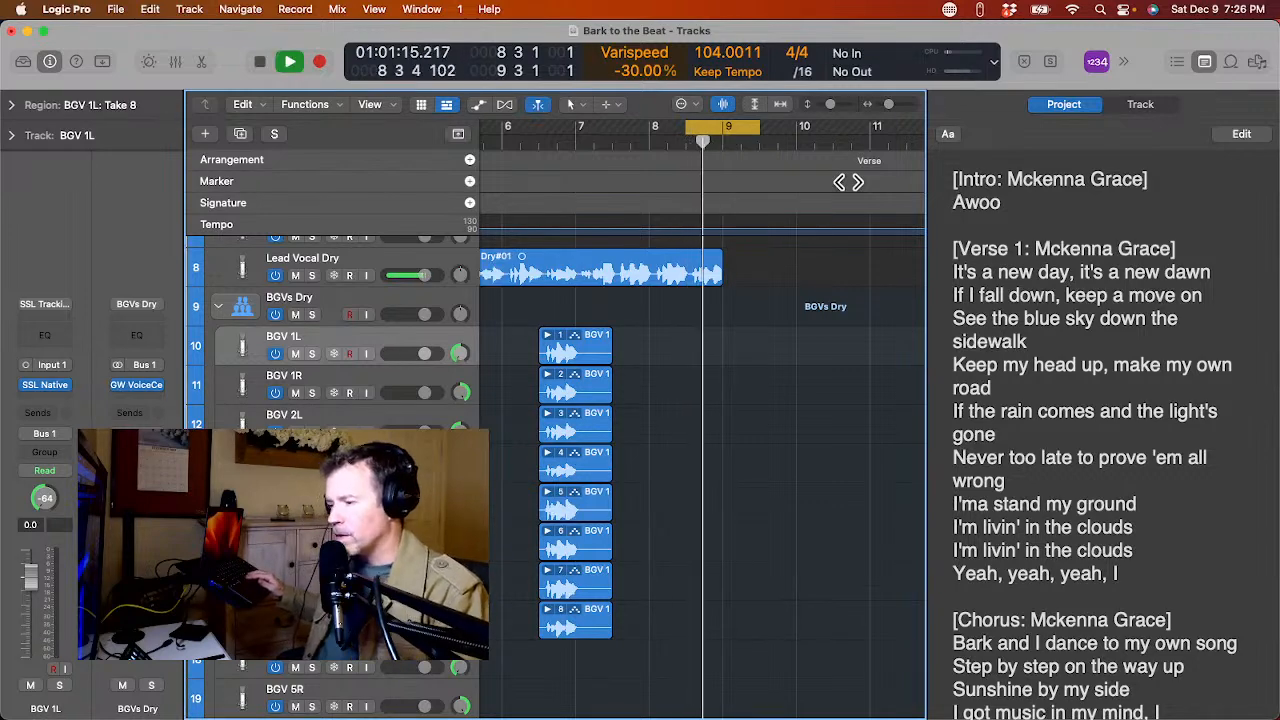
key(space)
Audition the cycled phrase with the Reference stack soloed, and replay it with the solo turned off.
scroll(376, 333, up, 3)
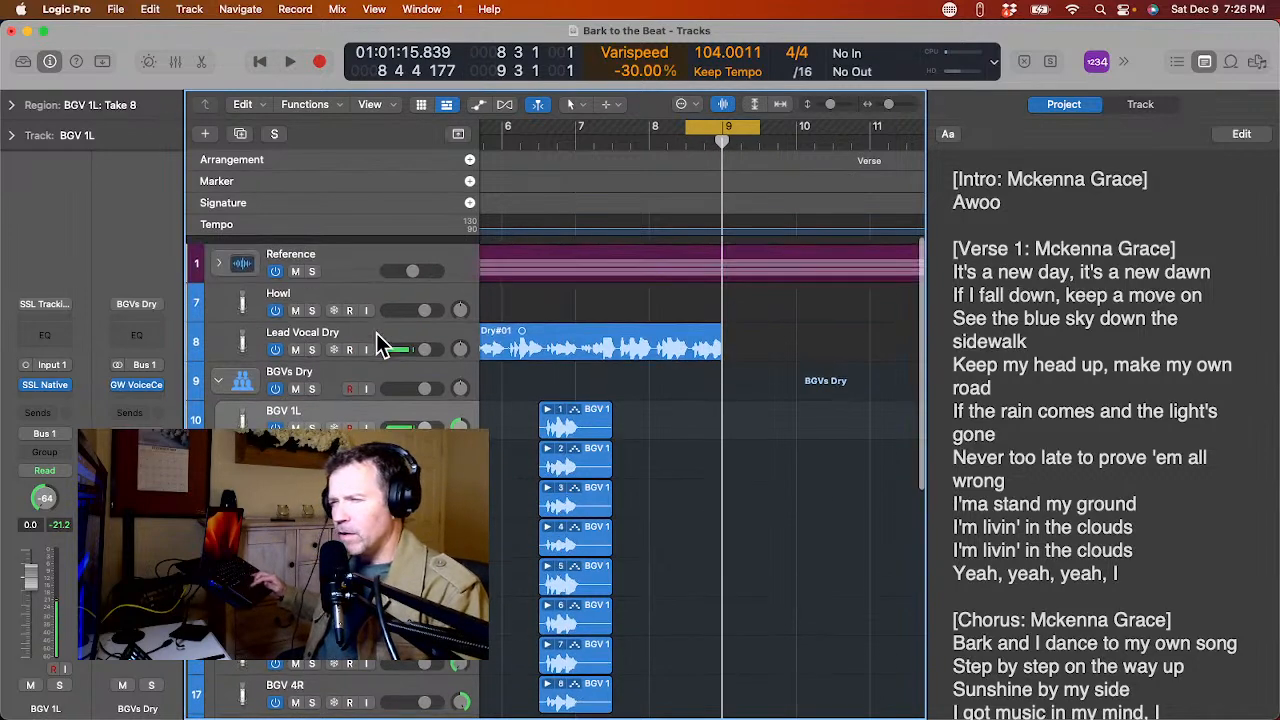
click(222, 255)
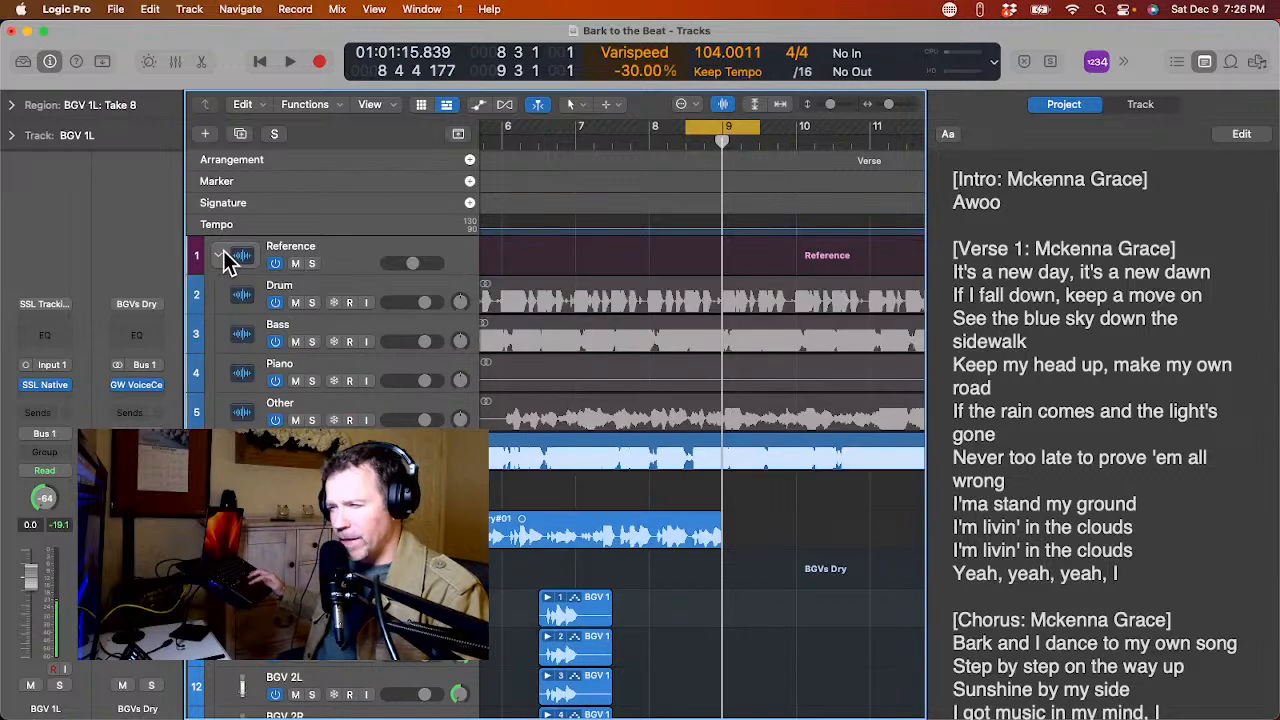
click(222, 255)
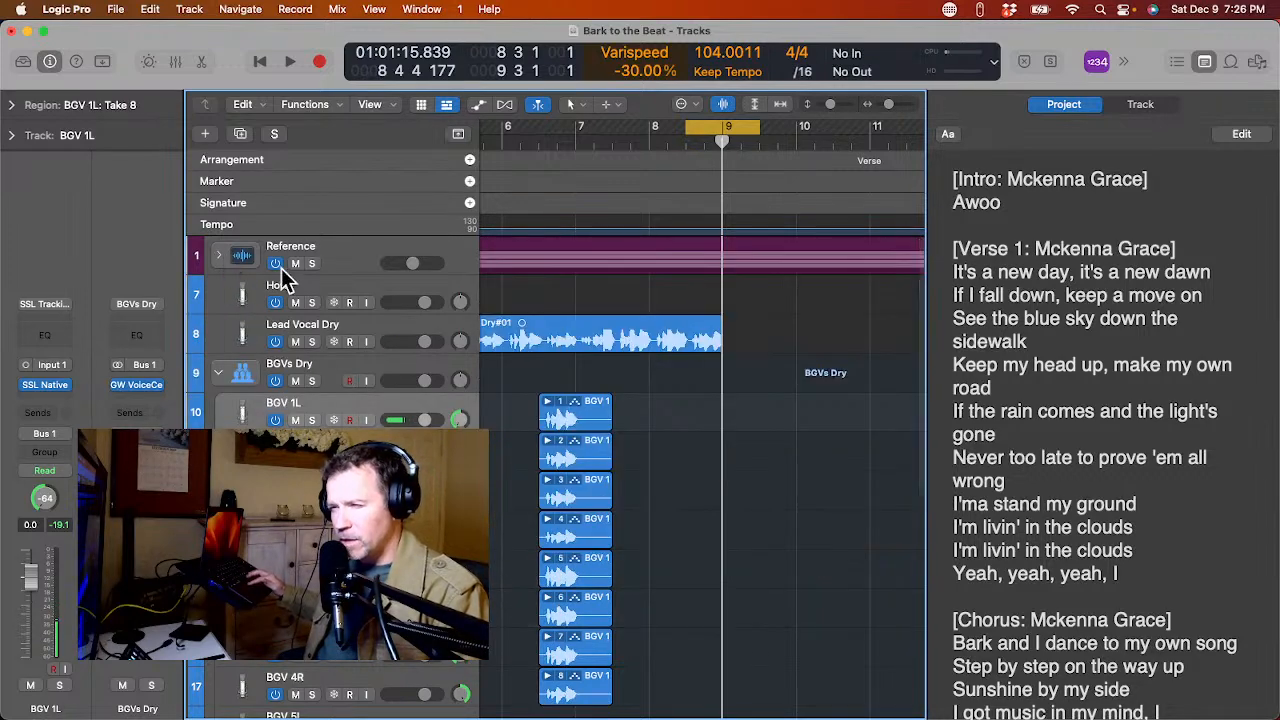
click(312, 265)
key(space)
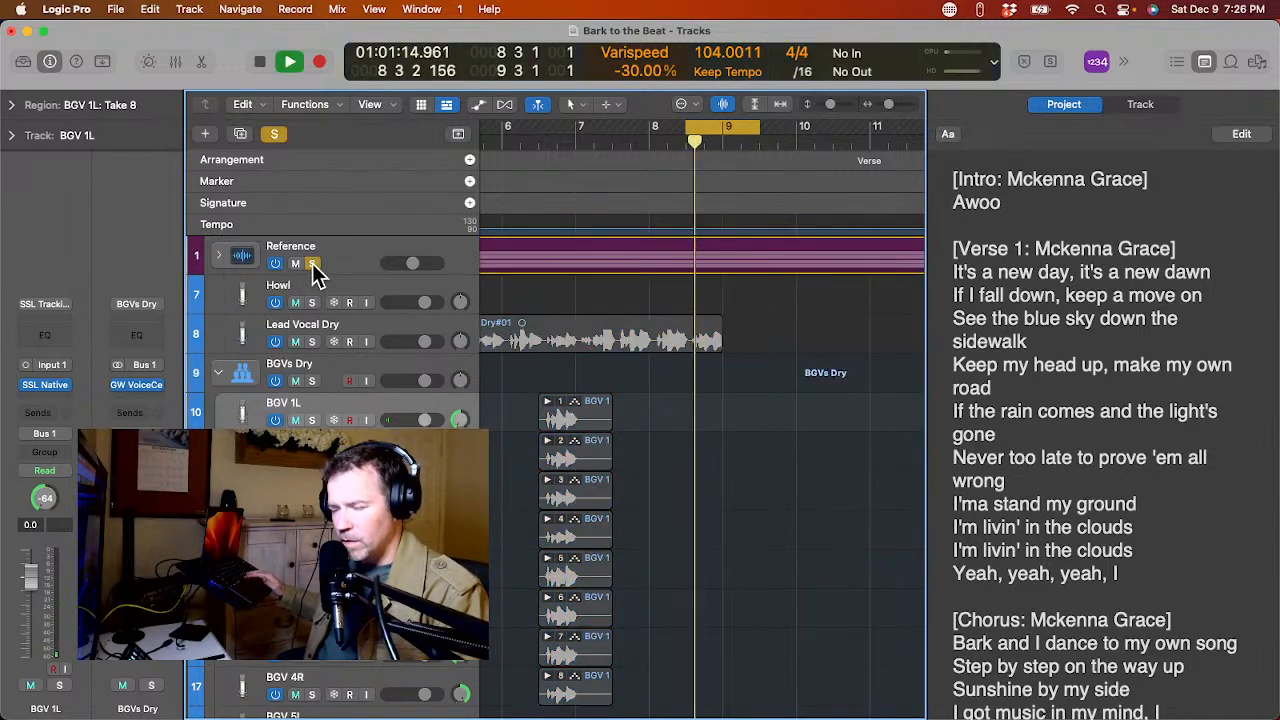
click(312, 265)
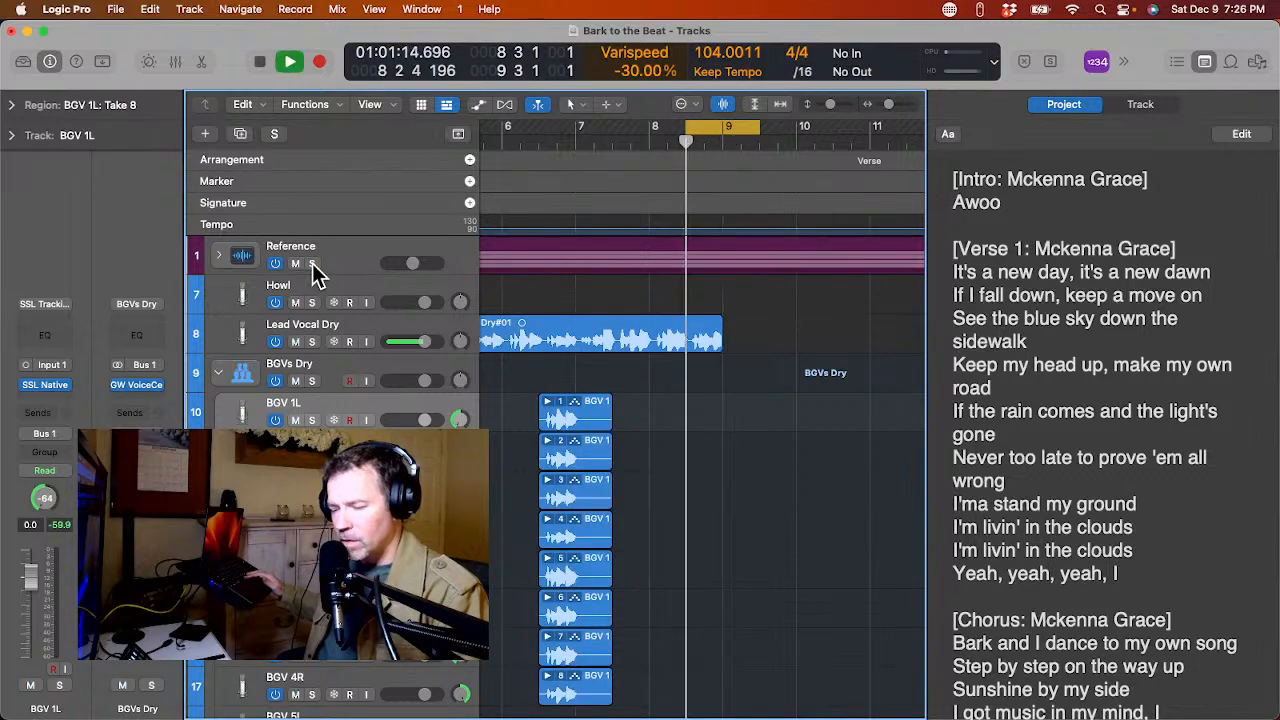
key(space)
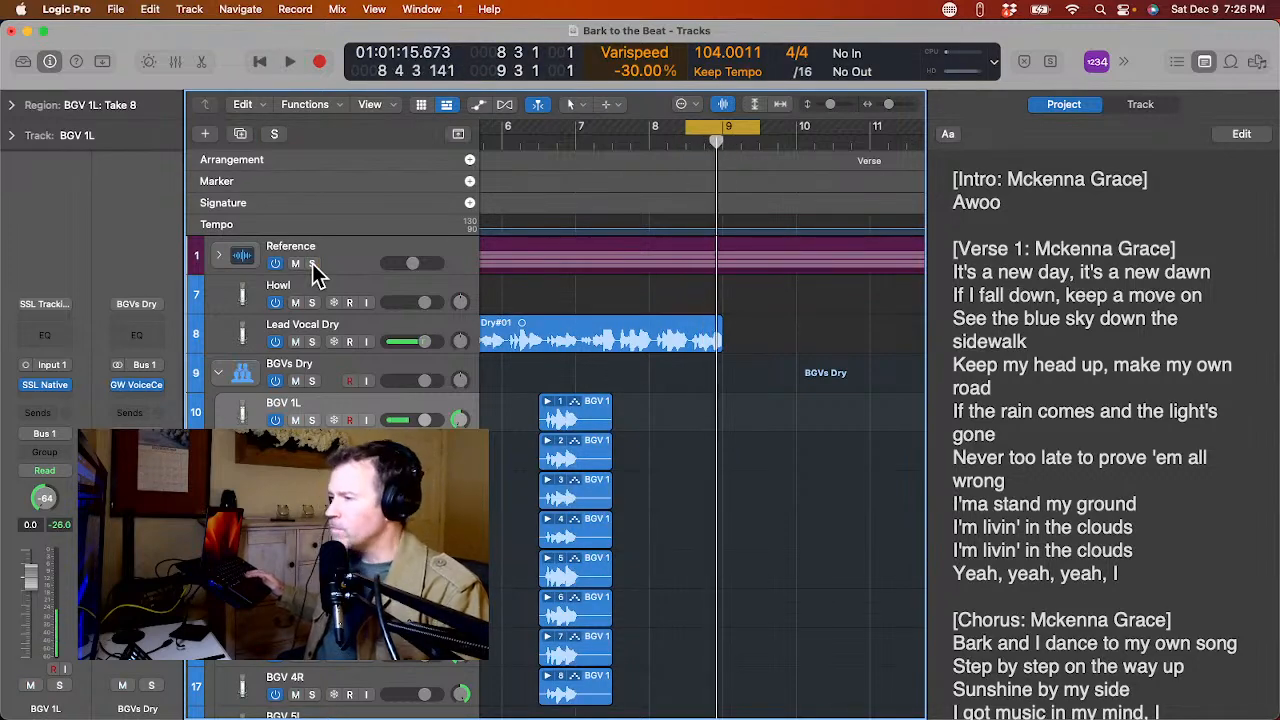
key(space)
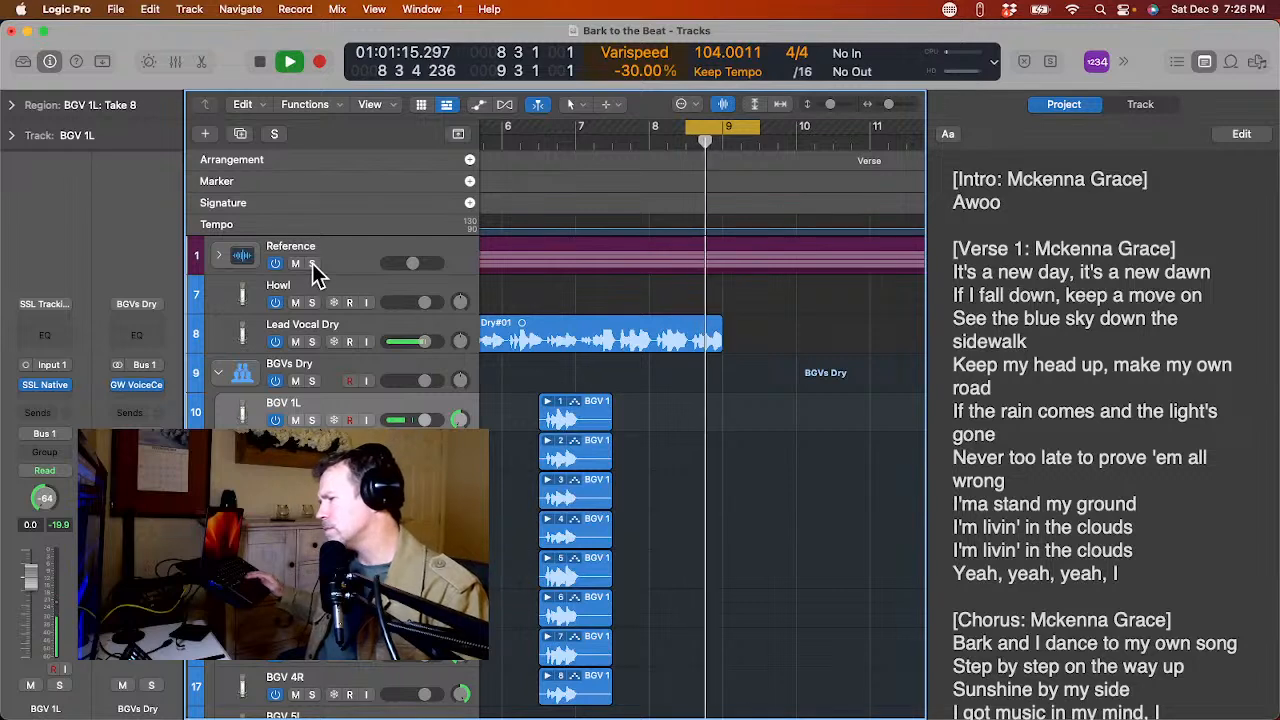
Audition the cycled phrase again with the lead vocal and Reference stack, and stop playback.
key(space)
key(space)
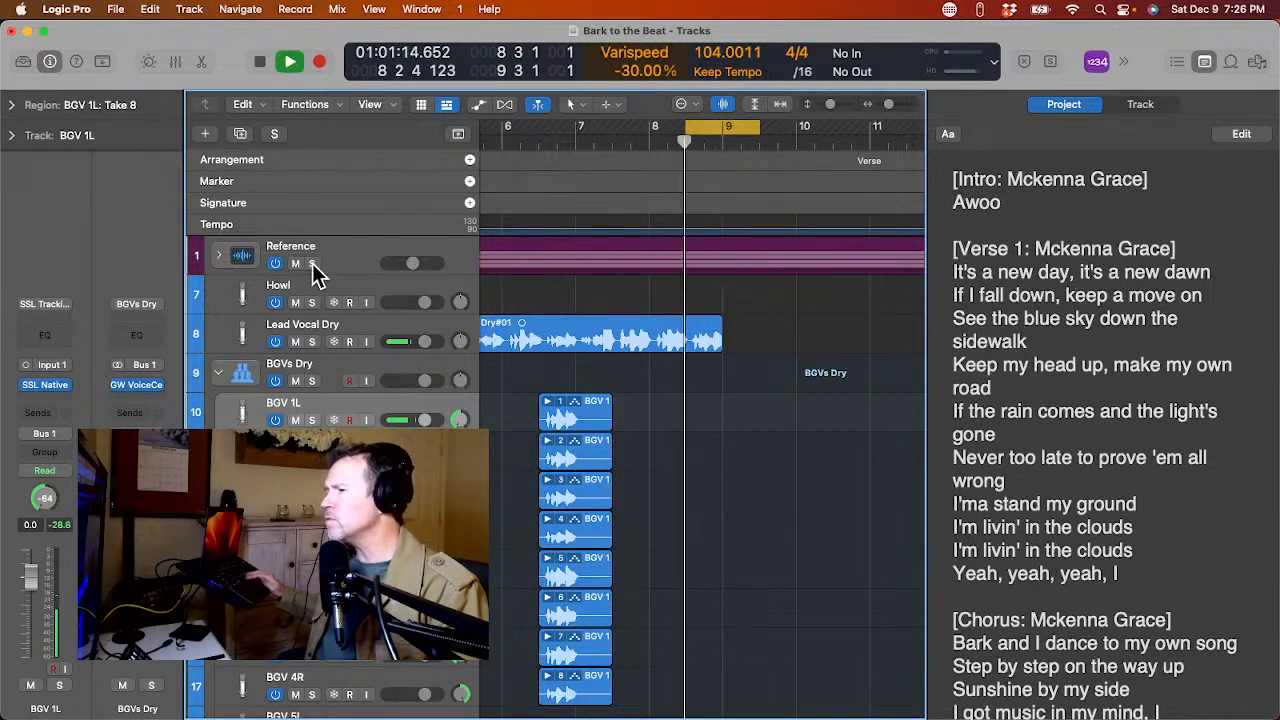
key(space)
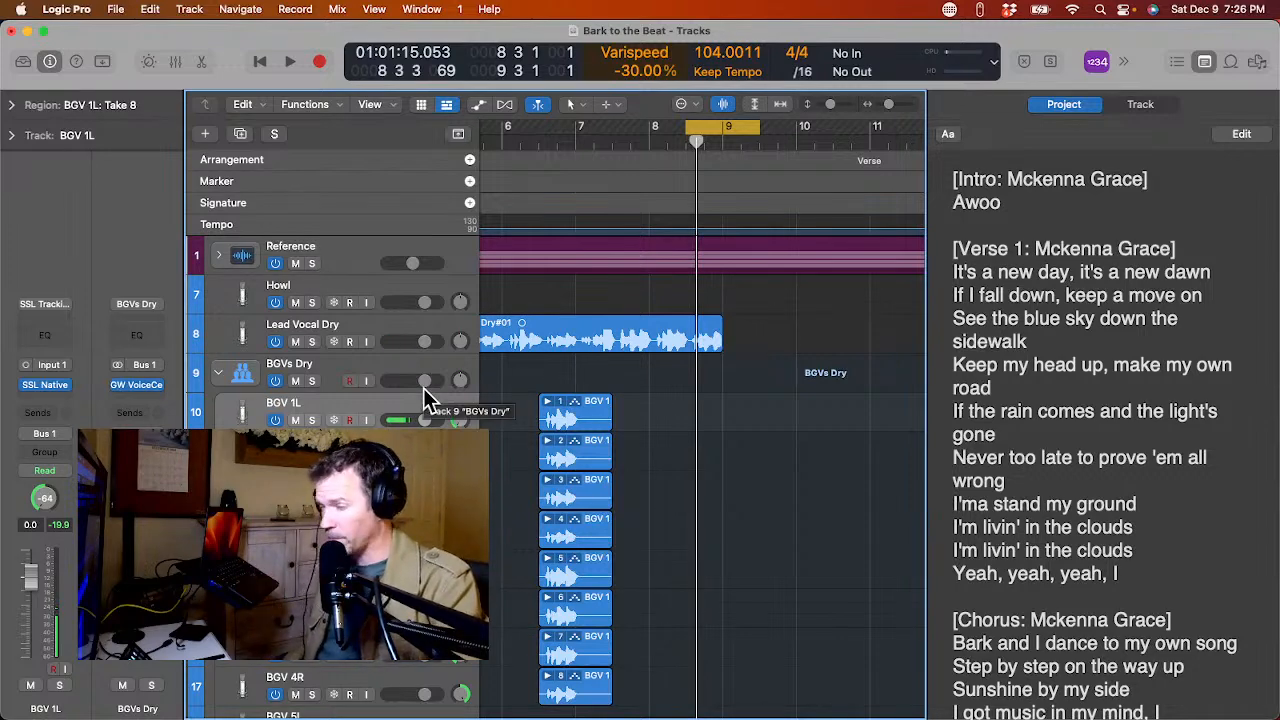
Record cycled harmony takes on BGV 1L for the bar 8 beat 3 phrase, and undo the surplus takes back to Take 4.
key(space)
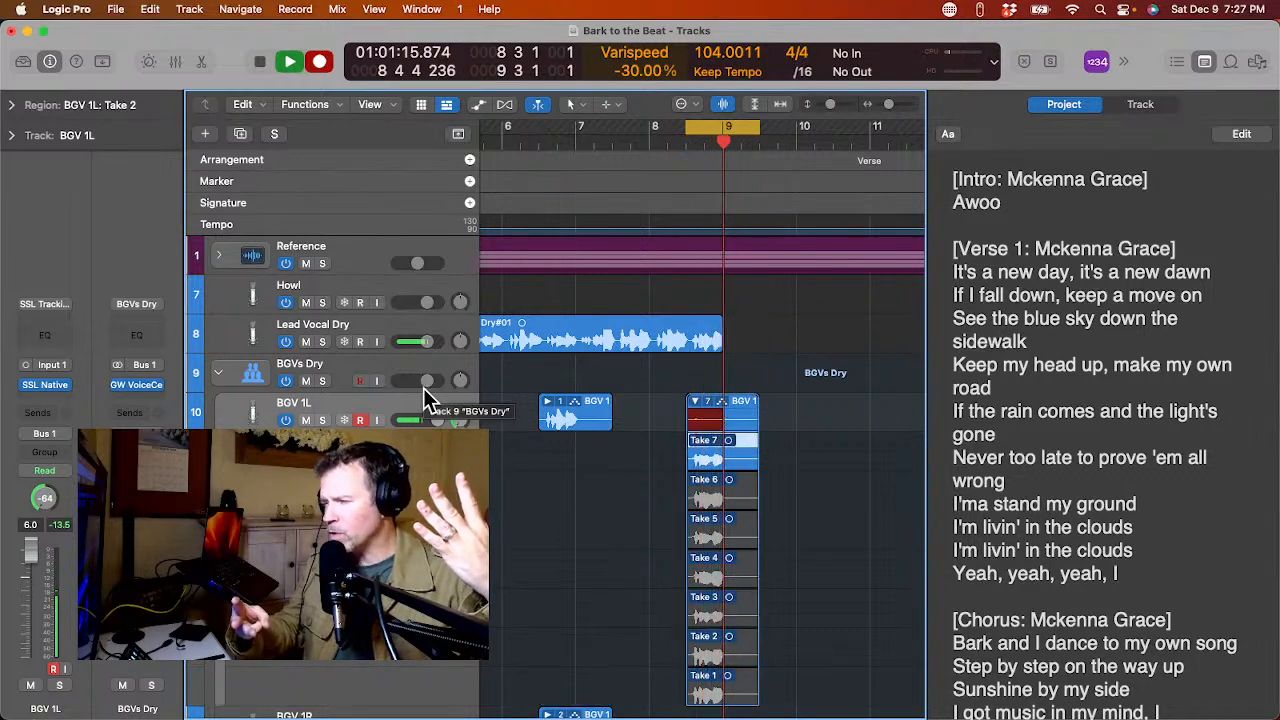
key(space)
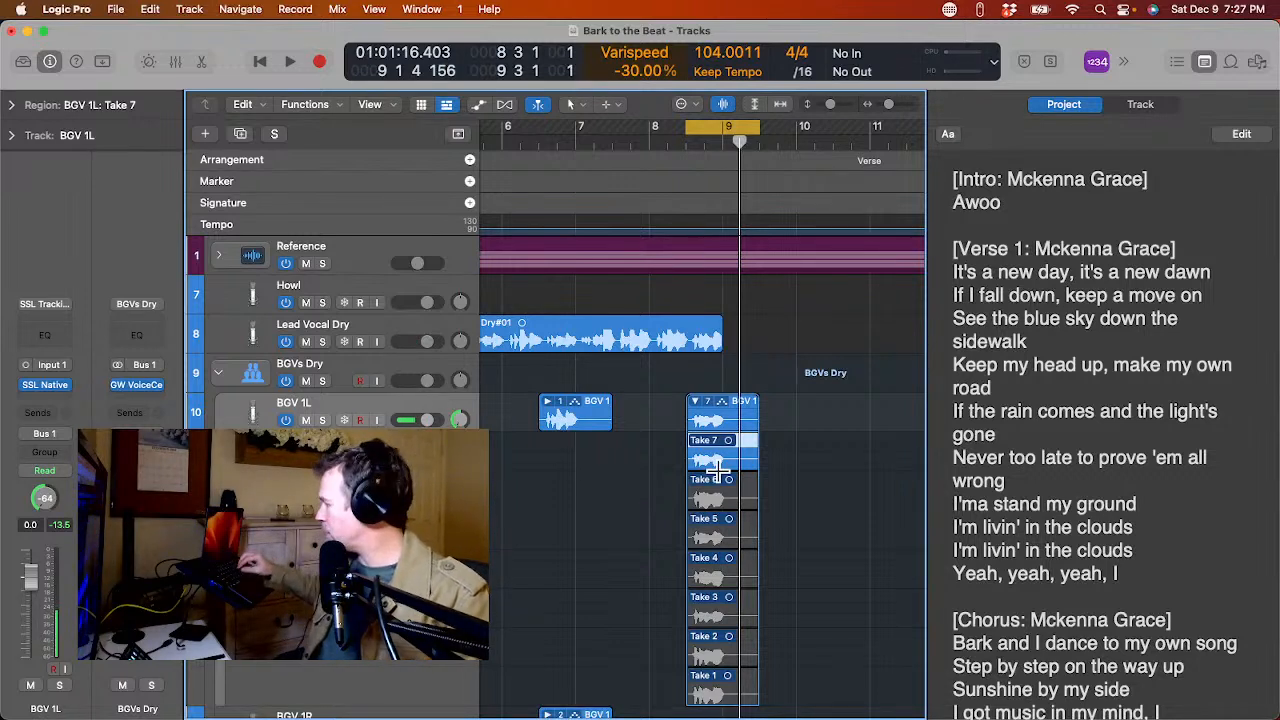
key(super+z)
key(super+z)
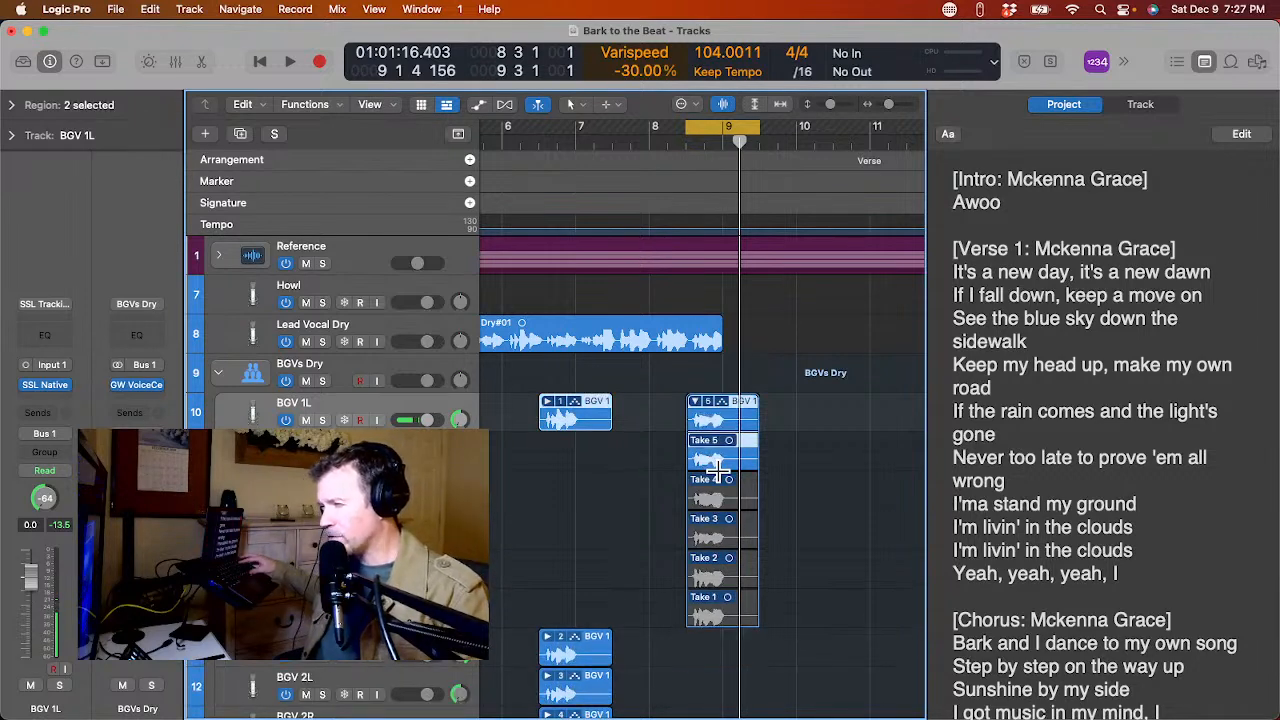
key(super+z)
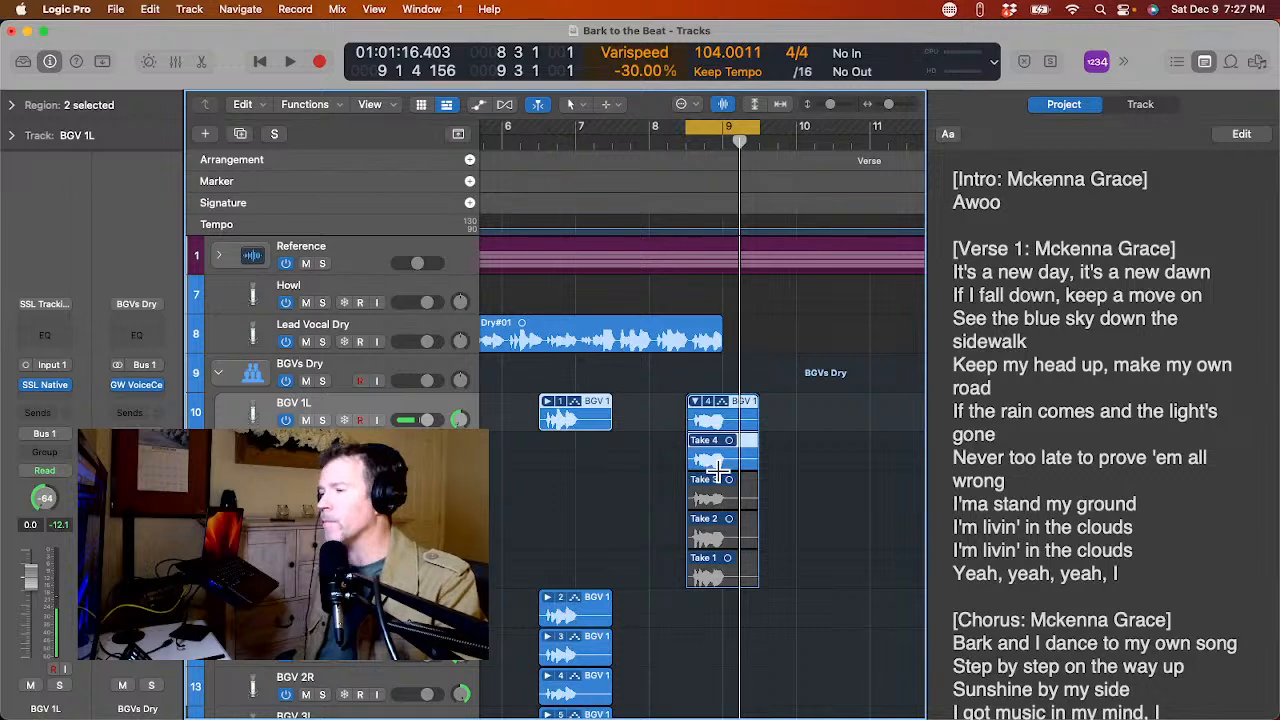
Record more cycled harmony takes on BGV 1L up to Take 9, and remove Take 9.
key(r)
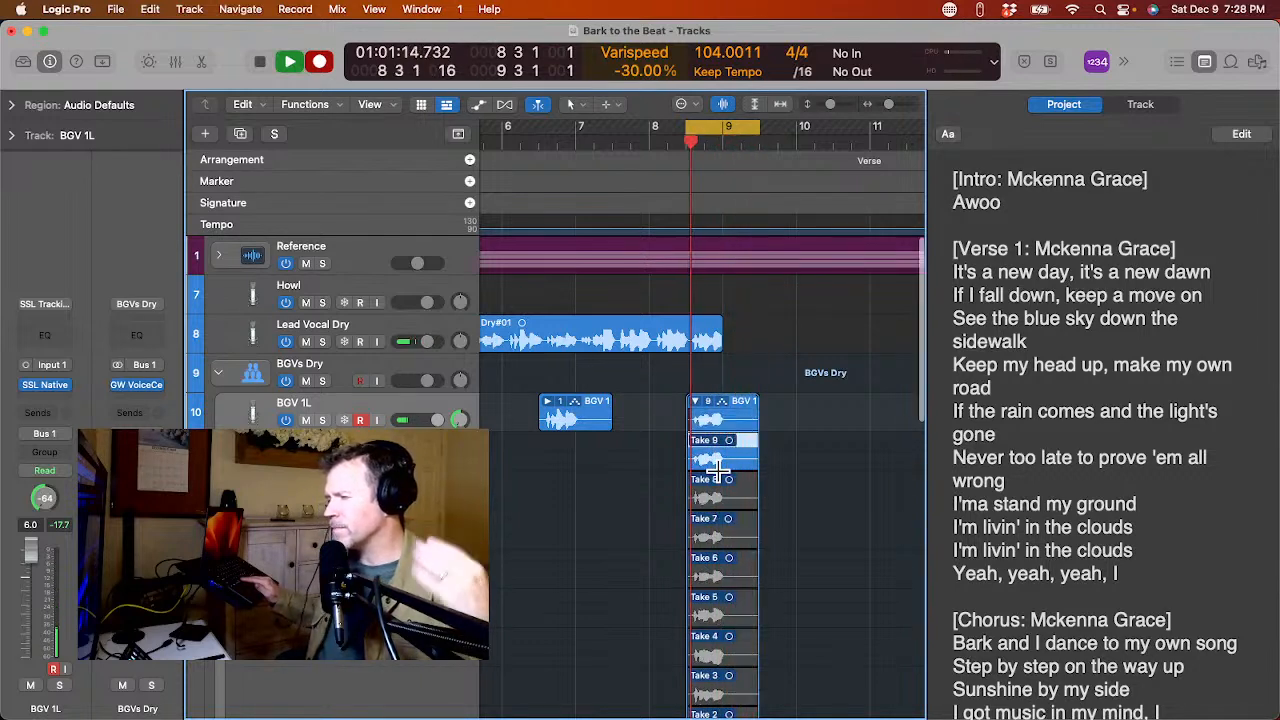
key(space)
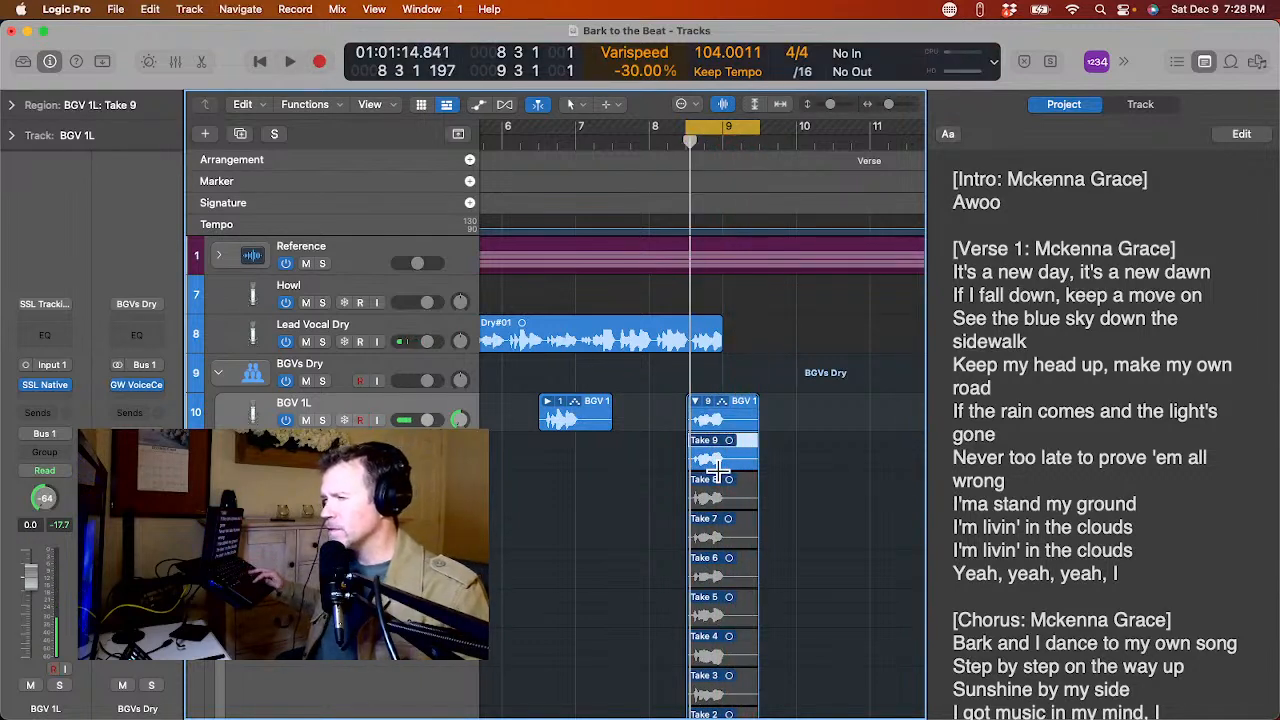
key(Delete)
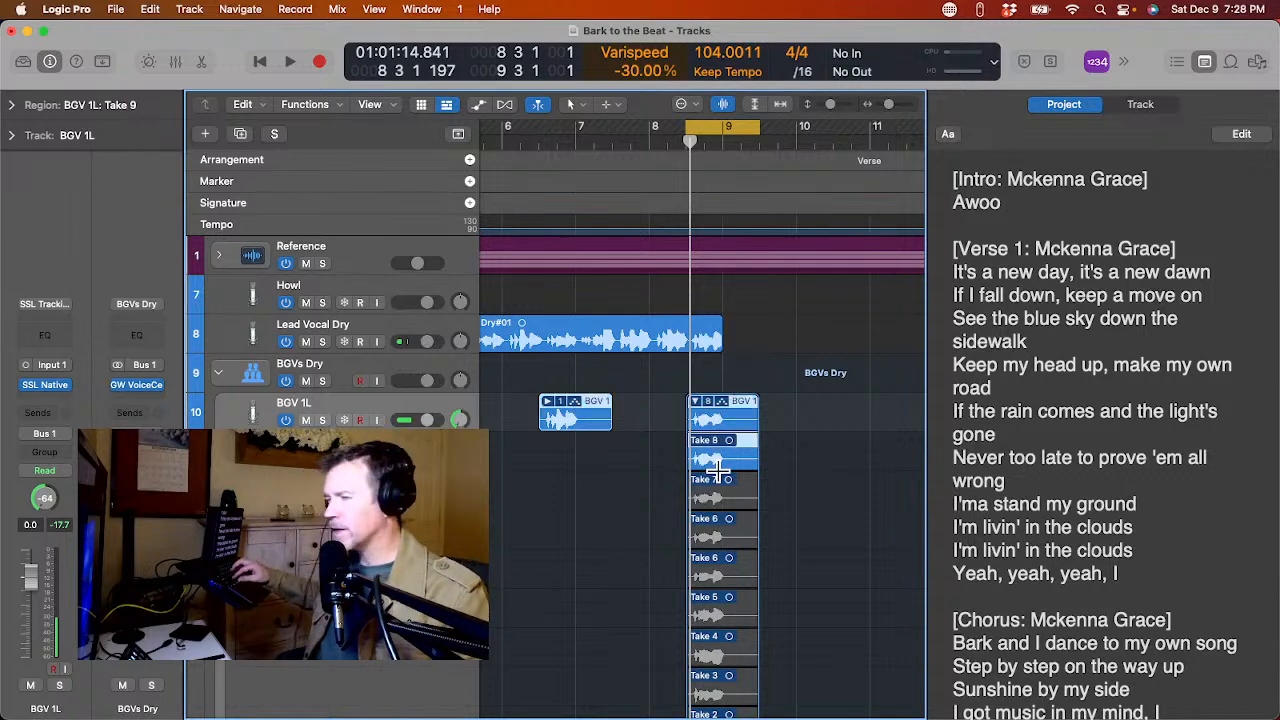
Collapse the new take folder on BGV 1L and copy it onto the seven tracks from BGV 1R to BGV 4R.
click(695, 402)
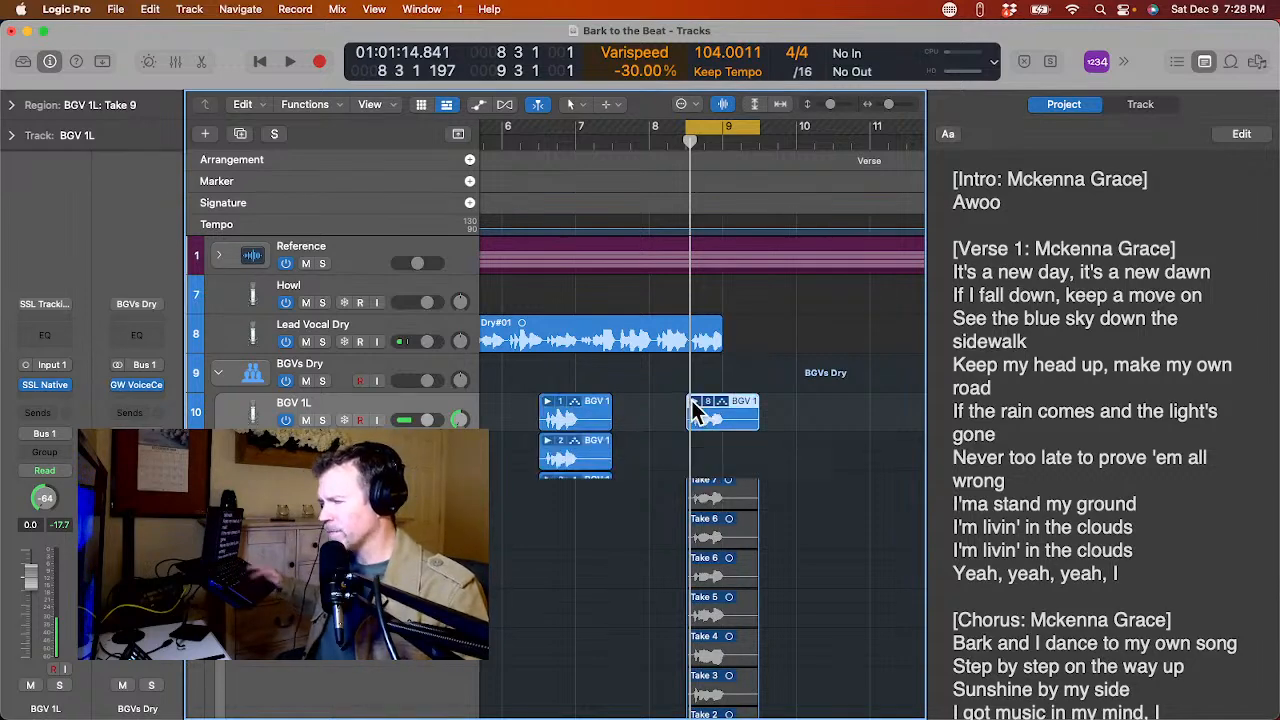
scroll(692, 402, down, 3)
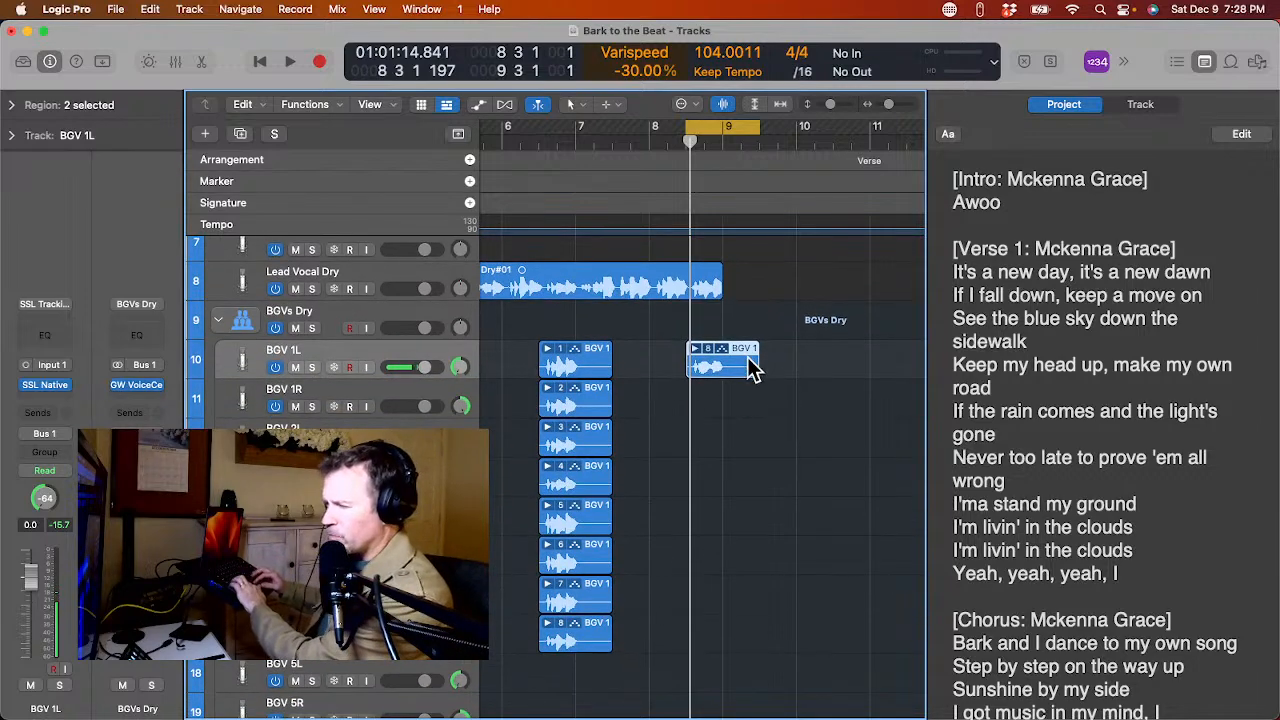
drag(745, 360, 742, 625)
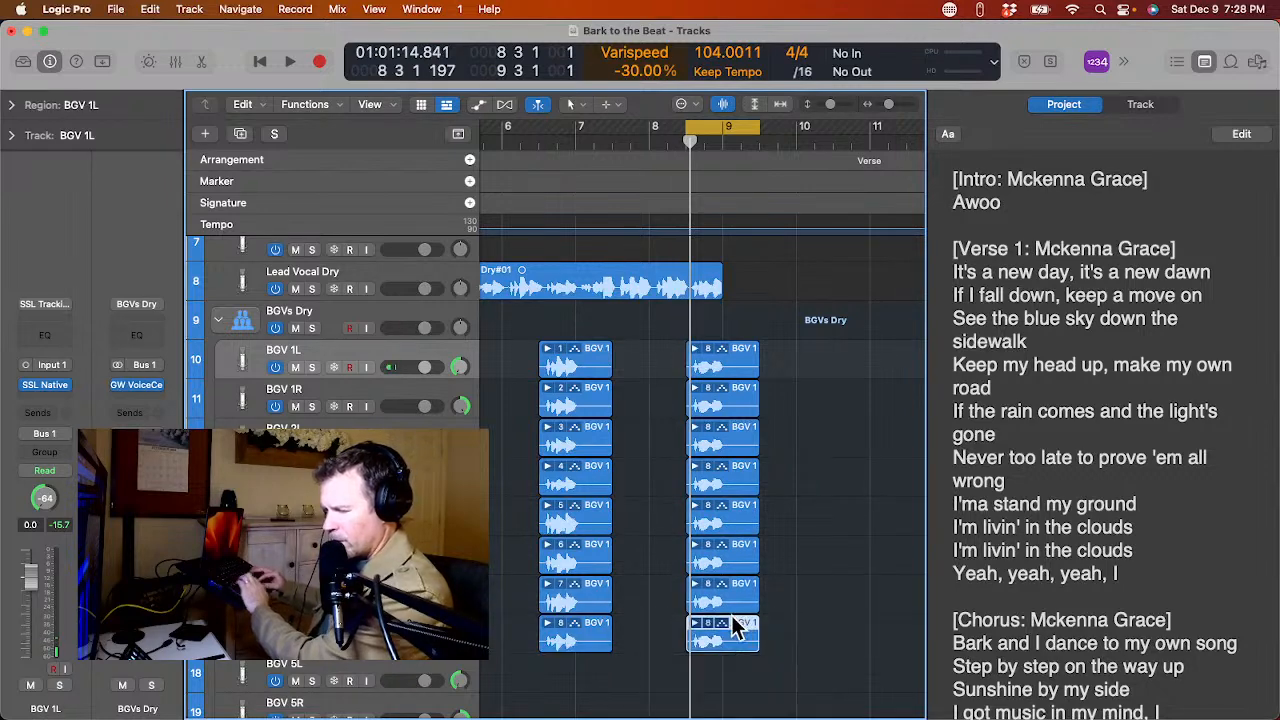
In the copied take folders, make Take 1 active on BGV 1L, Take 2 on 1R, Take 3 on 2L and Take 4 on 2R.
click(710, 348)
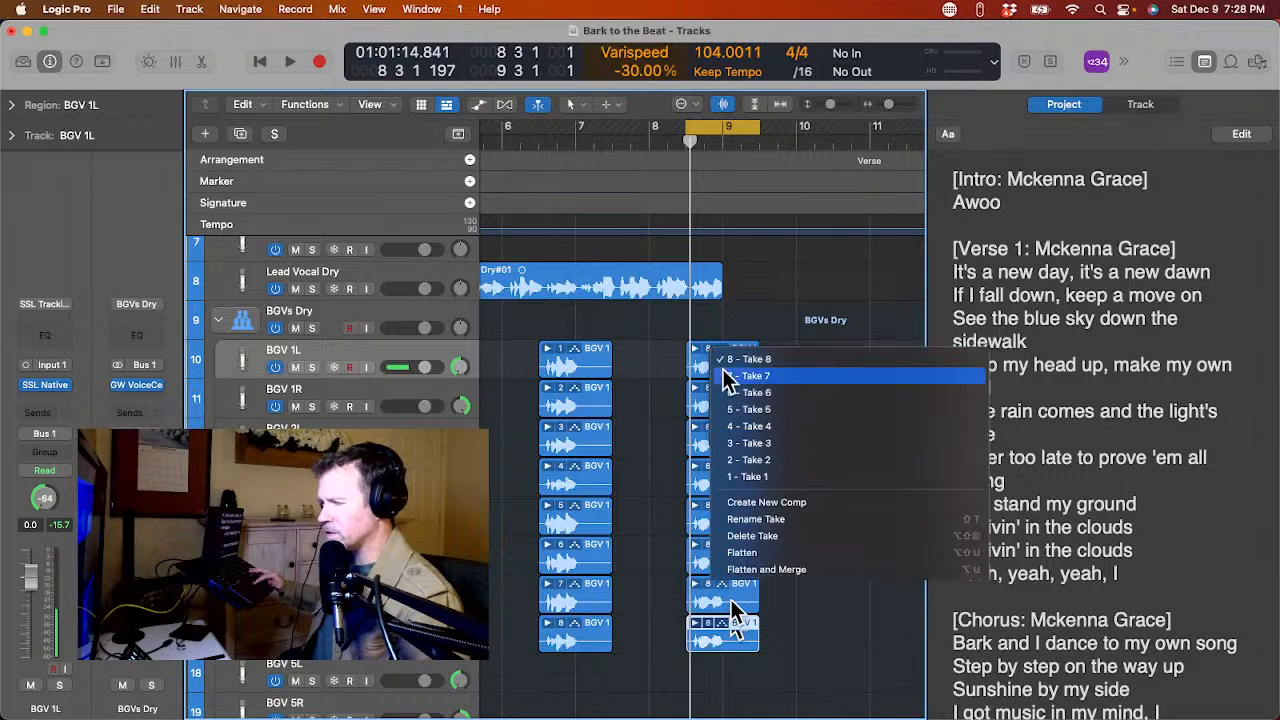
click(750, 477)
click(707, 393)
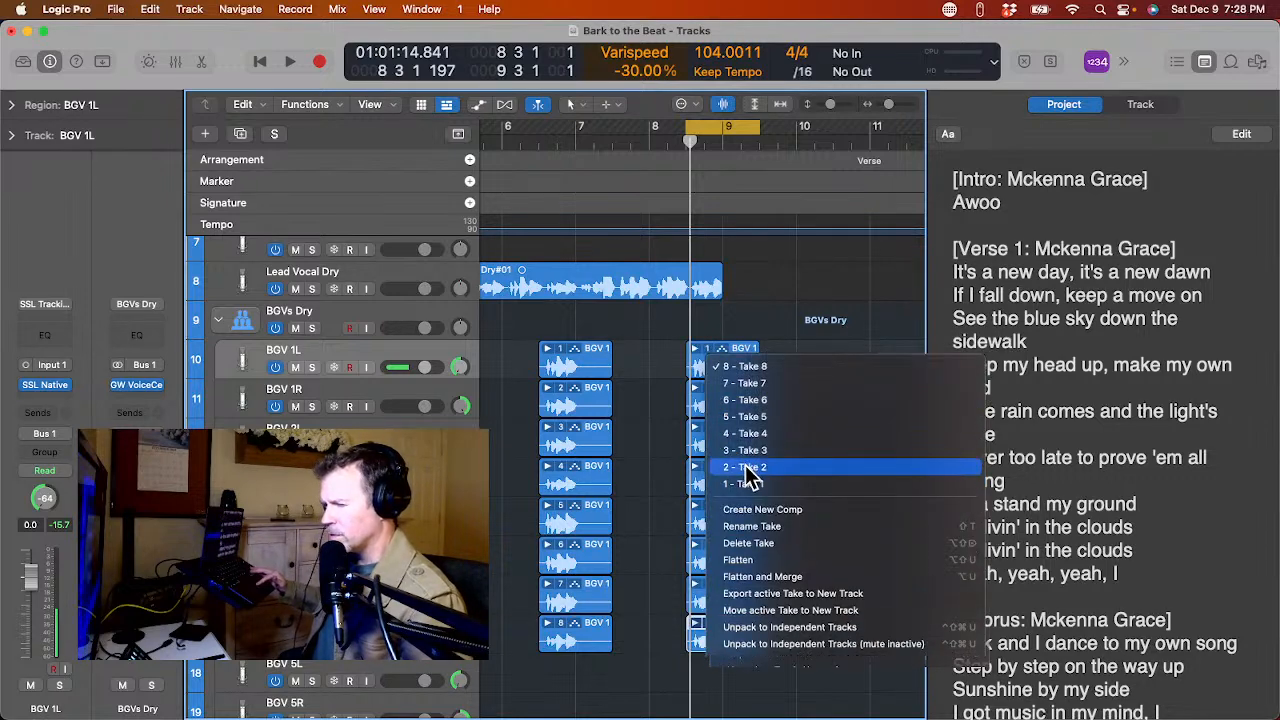
click(739, 452)
click(710, 430)
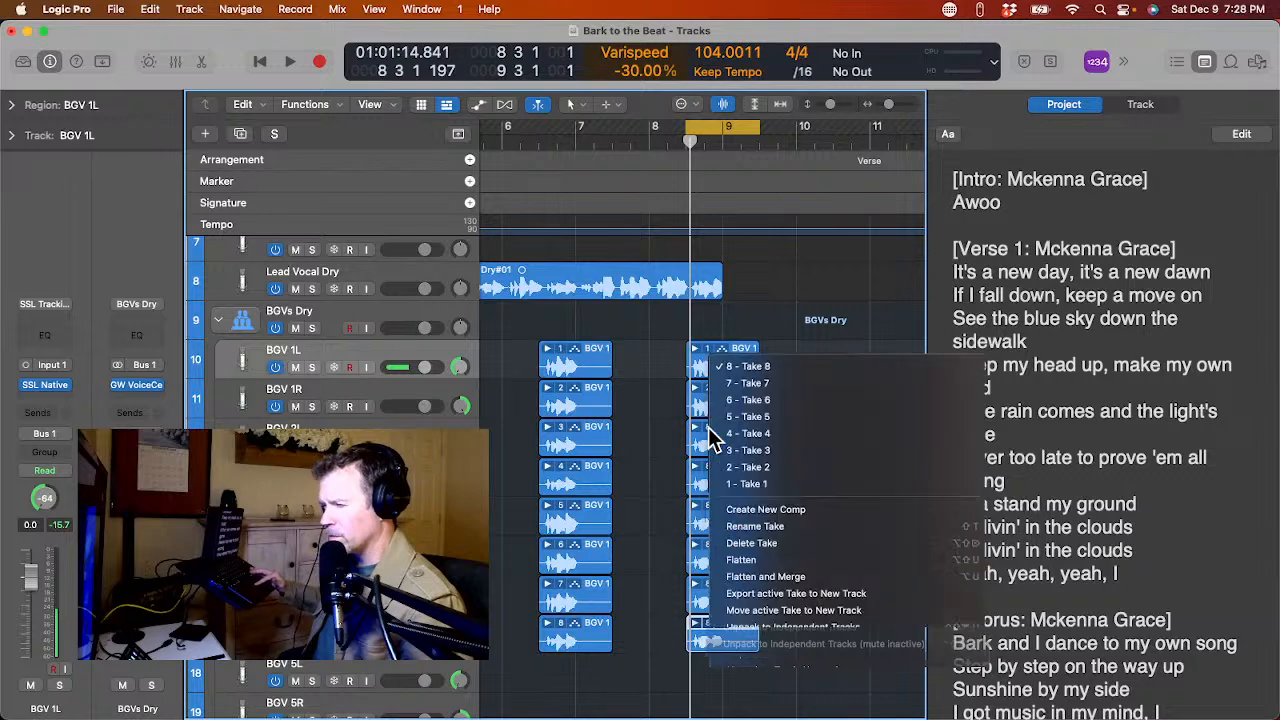
click(727, 450)
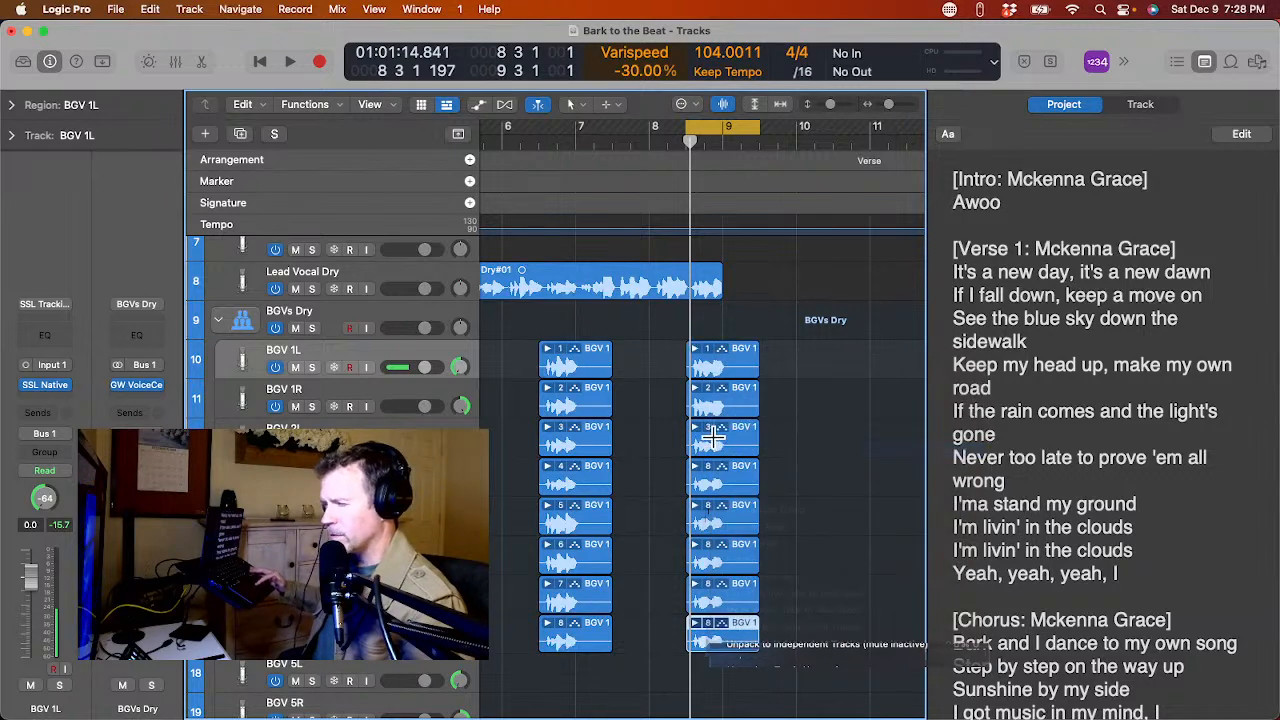
click(712, 470)
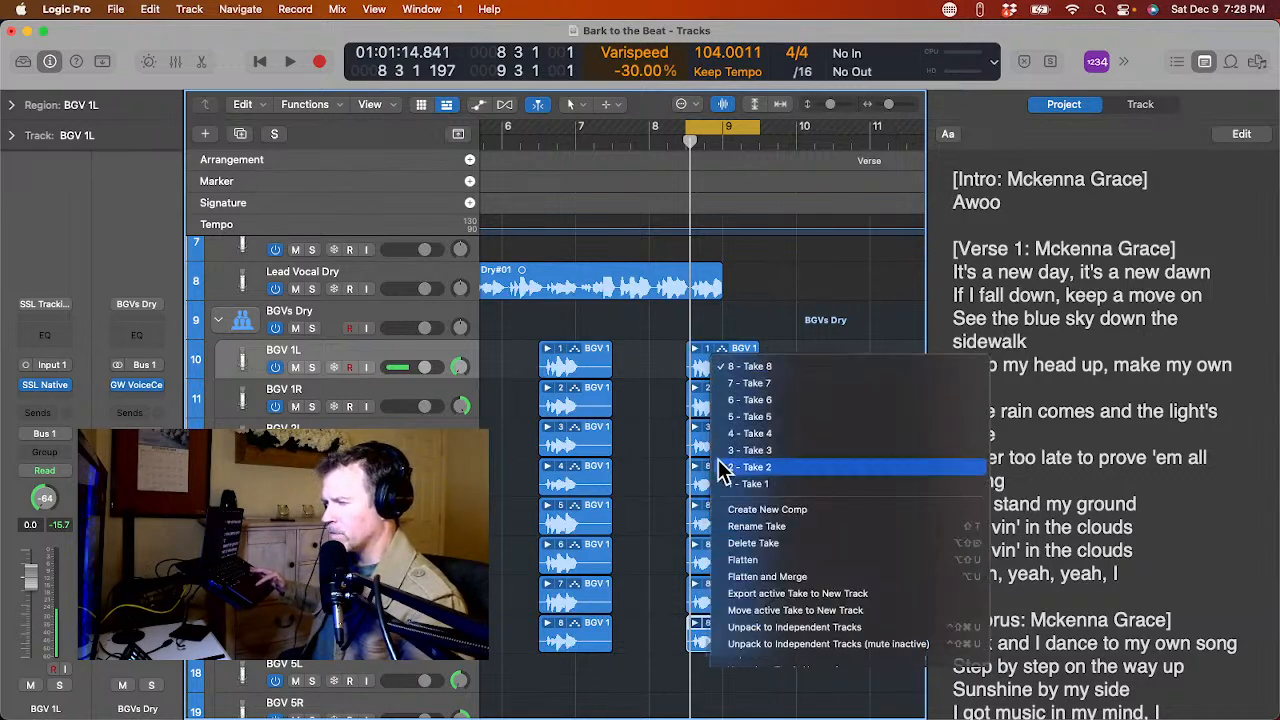
click(749, 449)
Make Take 5 active on BGV 3L, Take 6 on BGV 3R and Take 7 on BGV 4L.
click(707, 518)
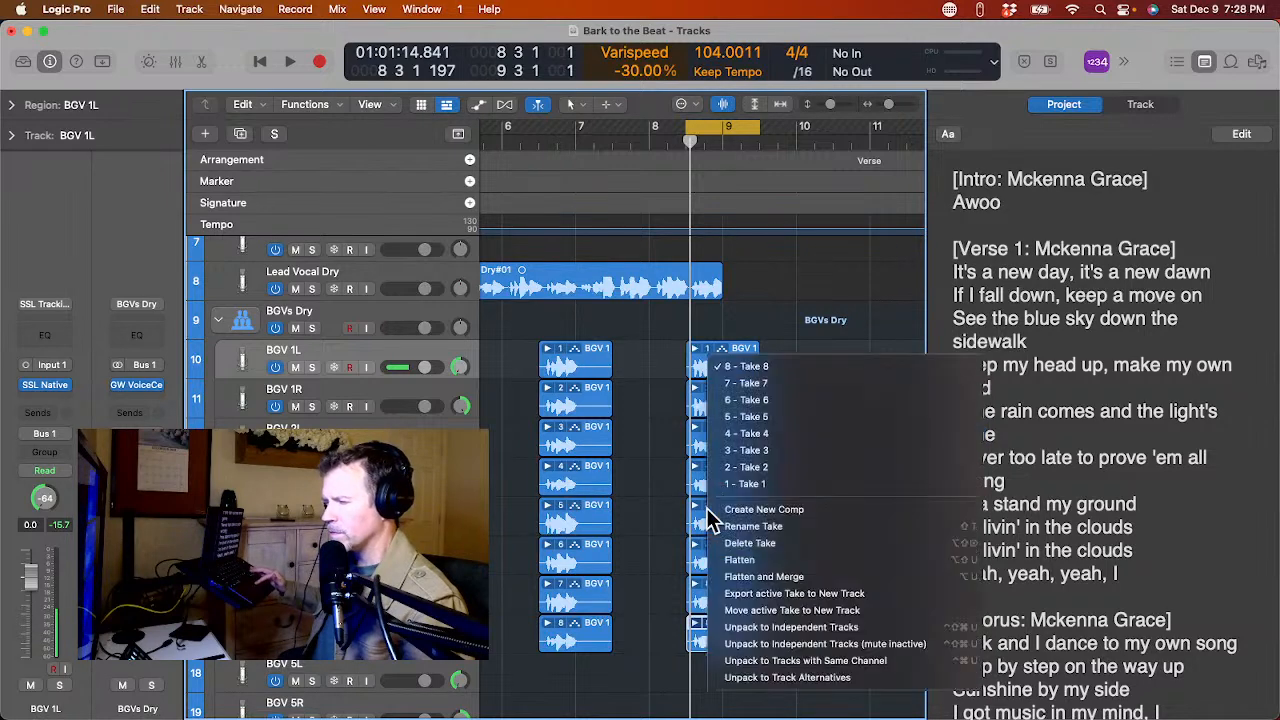
click(752, 416)
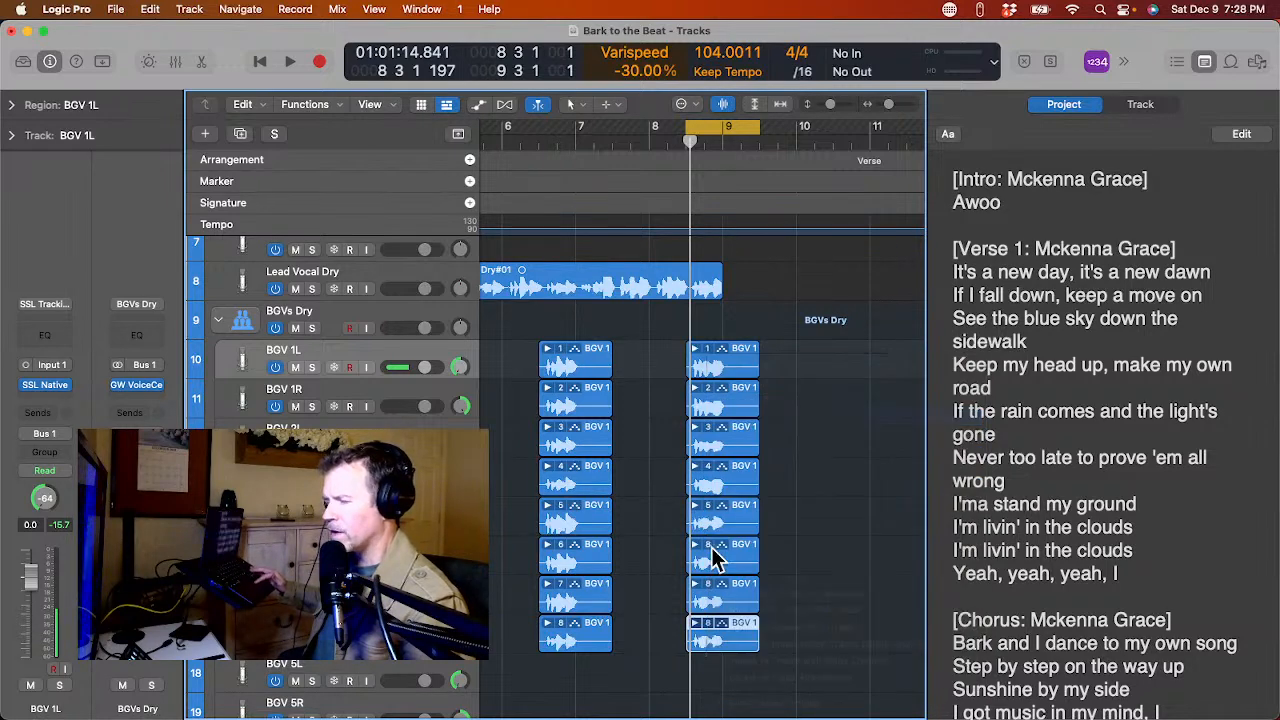
click(707, 546)
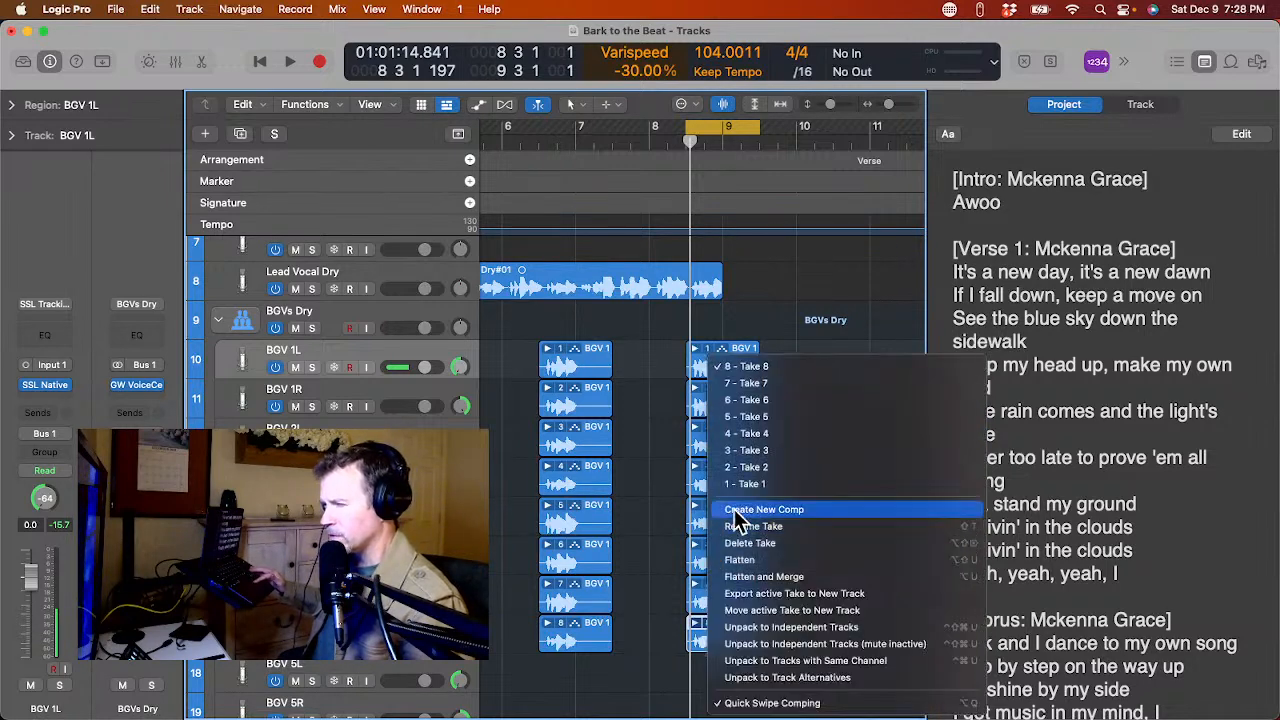
click(771, 399)
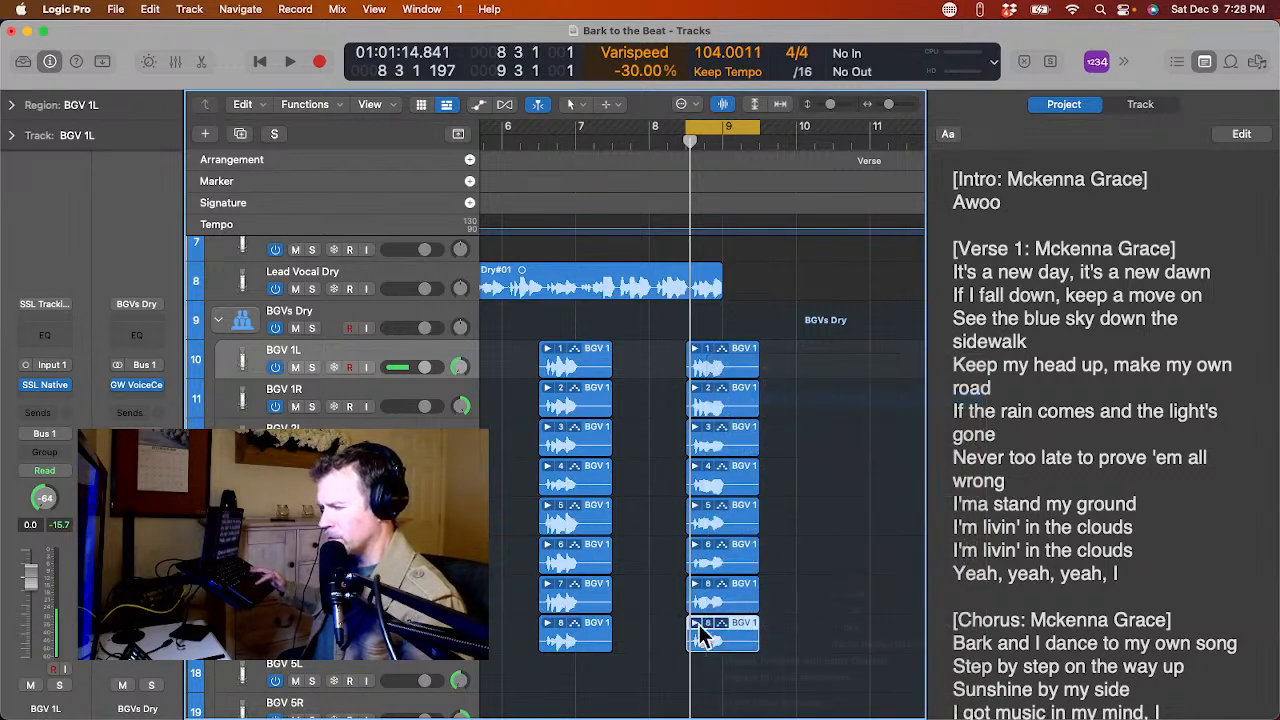
click(710, 588)
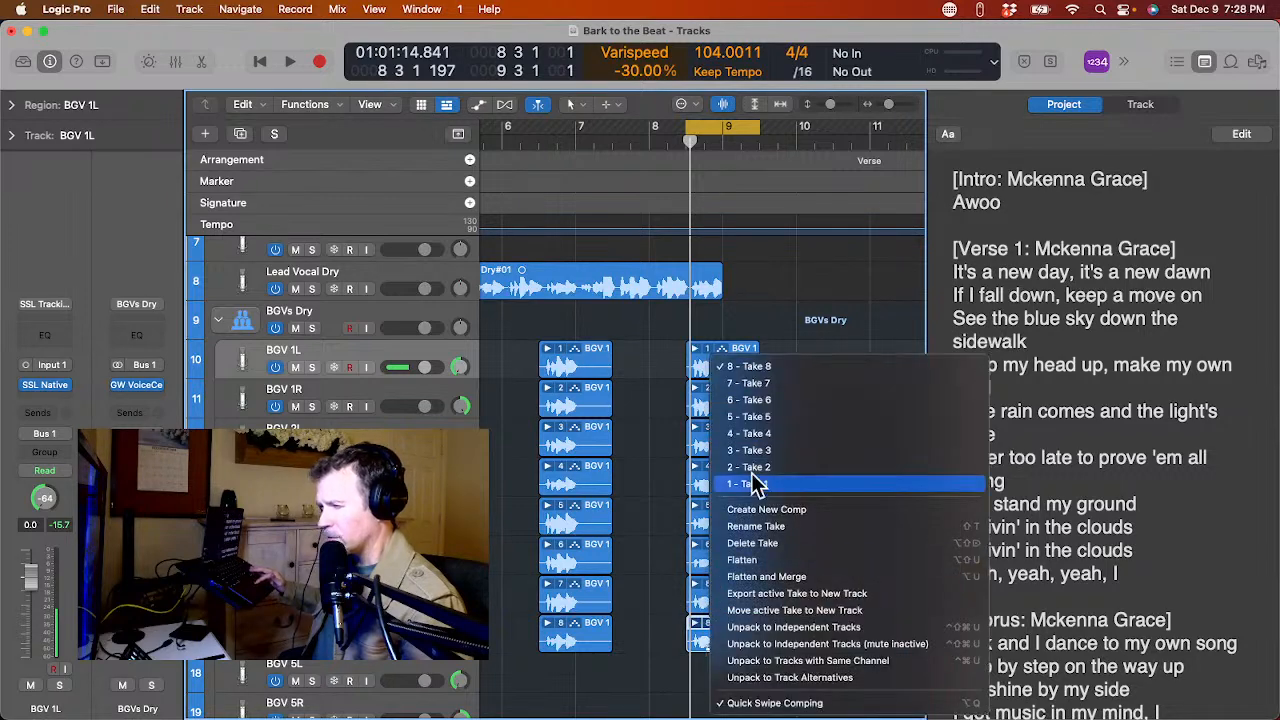
click(774, 387)
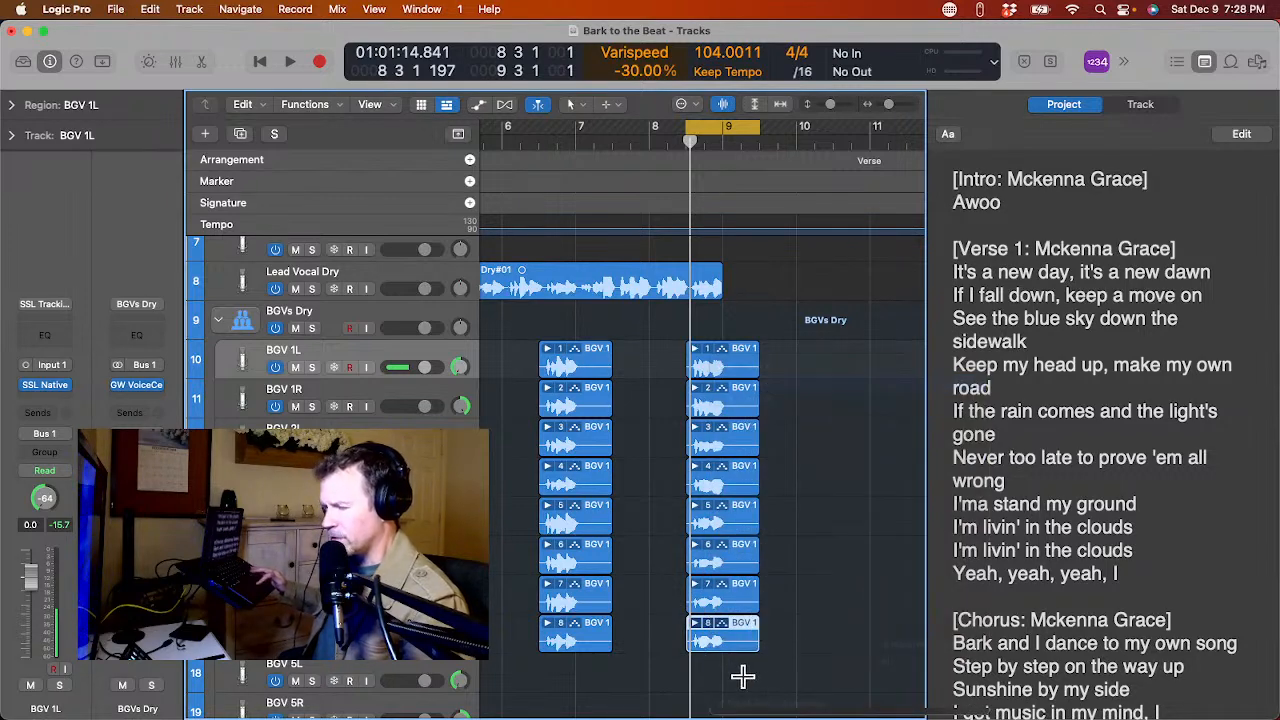
Audition the layered takes in the cycle range, and replay the verse from bar 5 with the cycle off.
key(space)
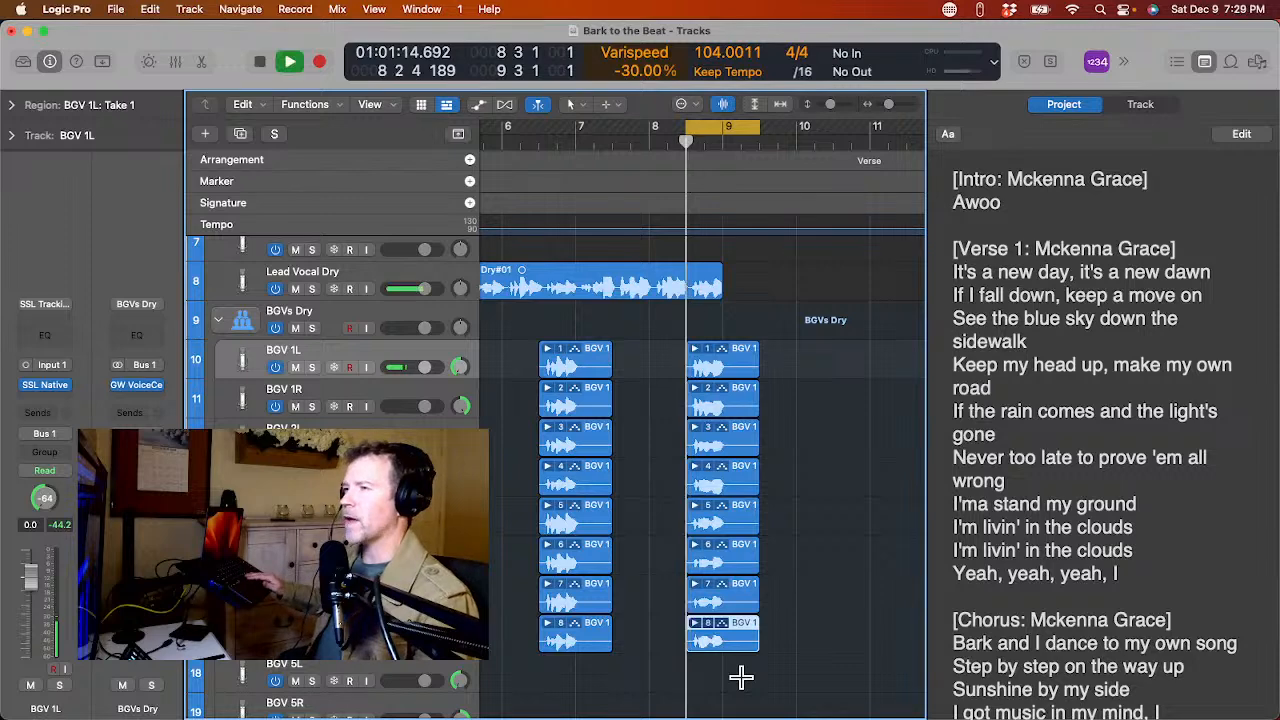
key(space)
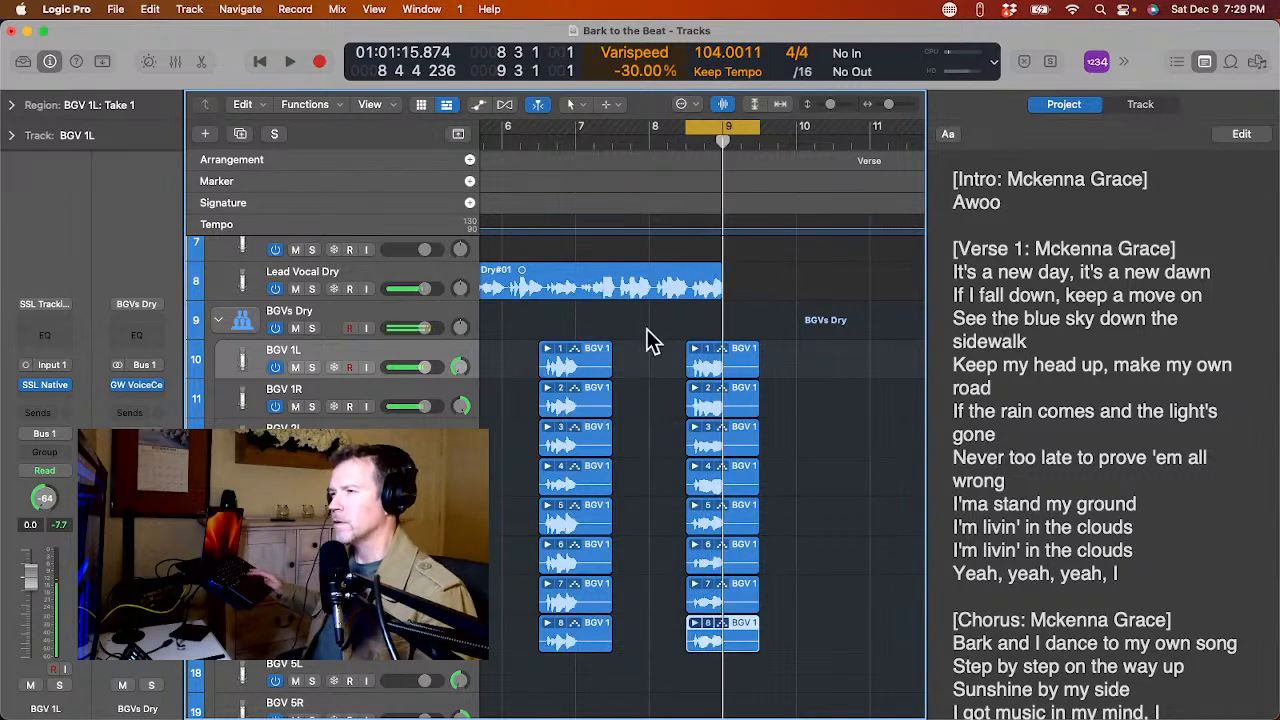
scroll(715, 130, left, 5)
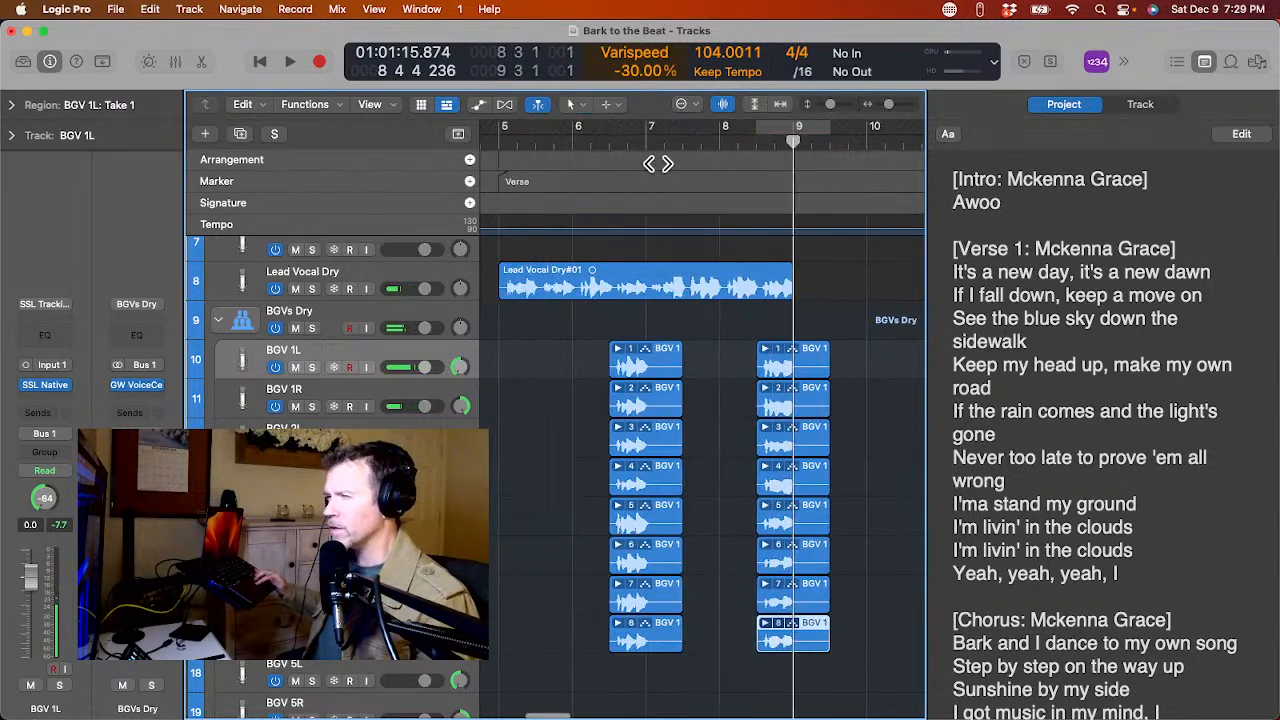
click(572, 142)
key(space)
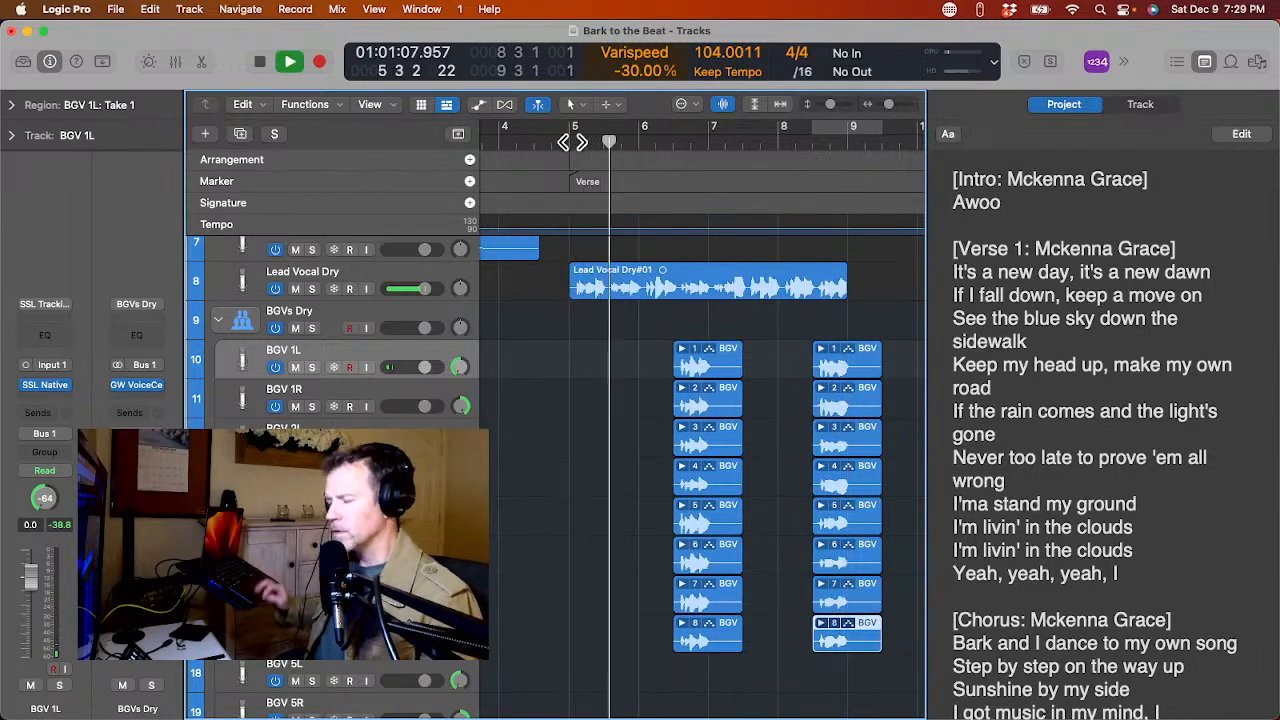
key(space)
Mute the Reference stack during playback and restart the verse from just before bar 5.
scroll(498, 282, up, 2)
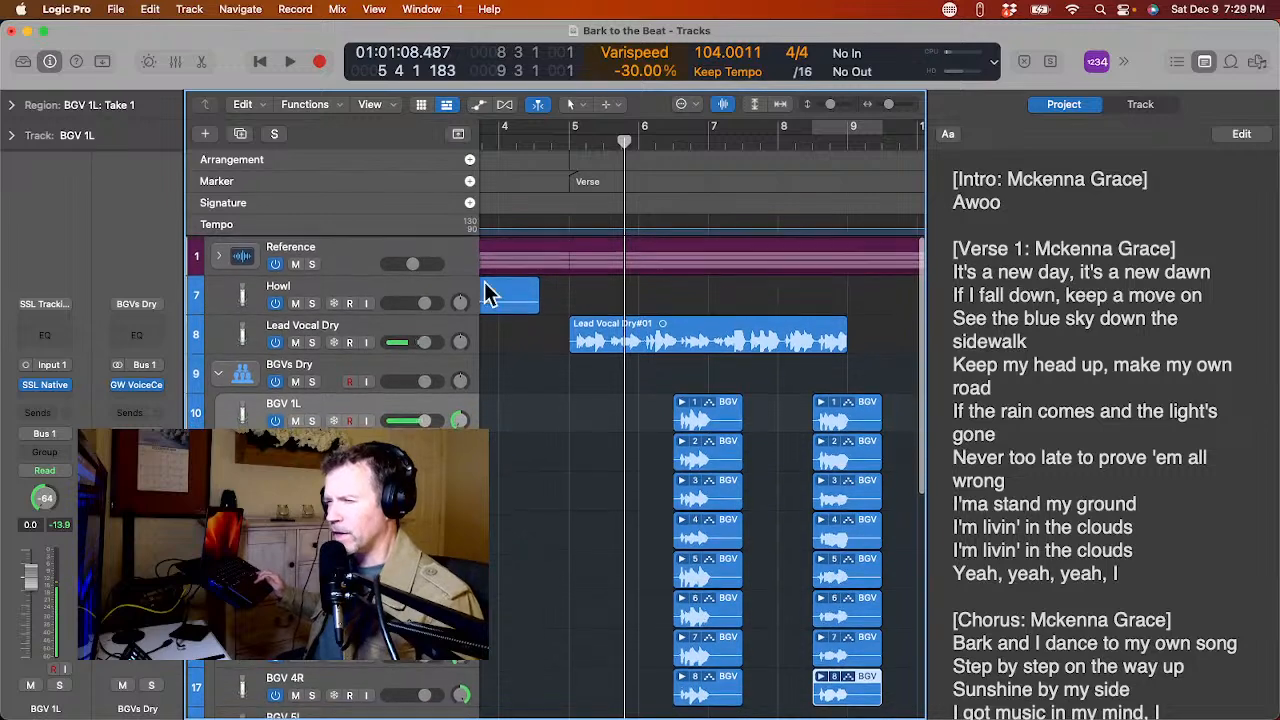
click(291, 263)
key(space)
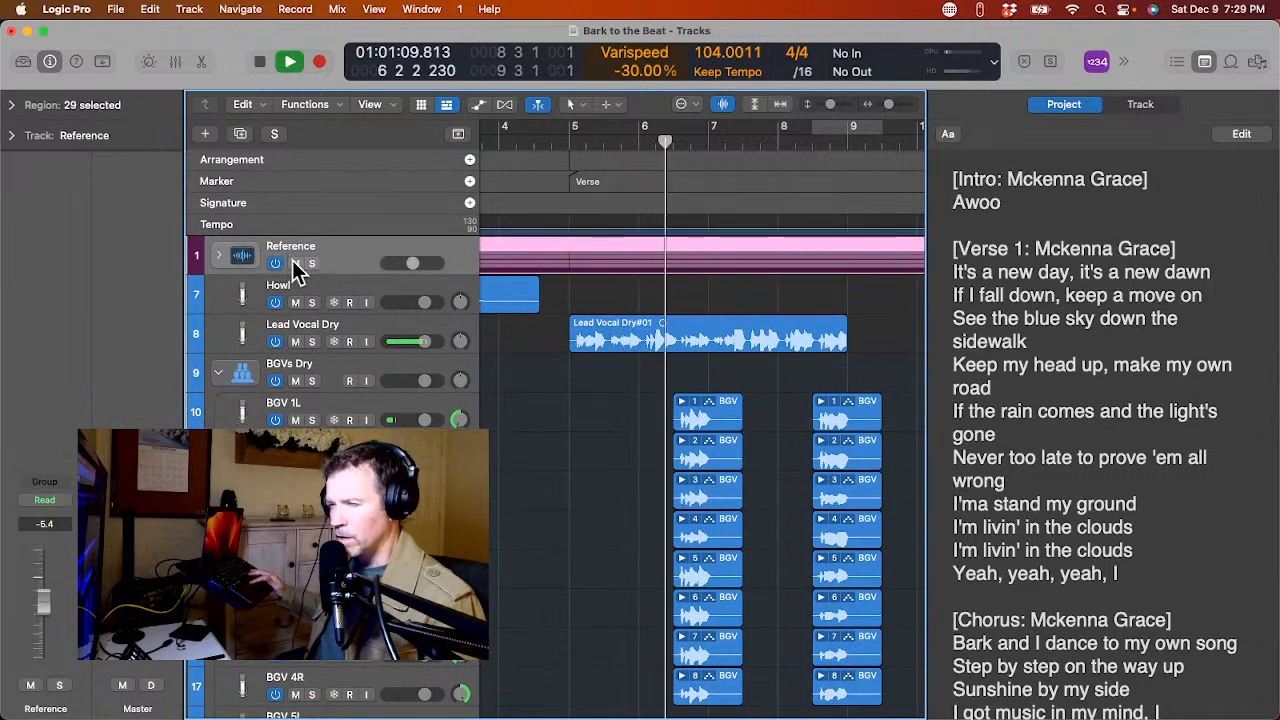
click(295, 263)
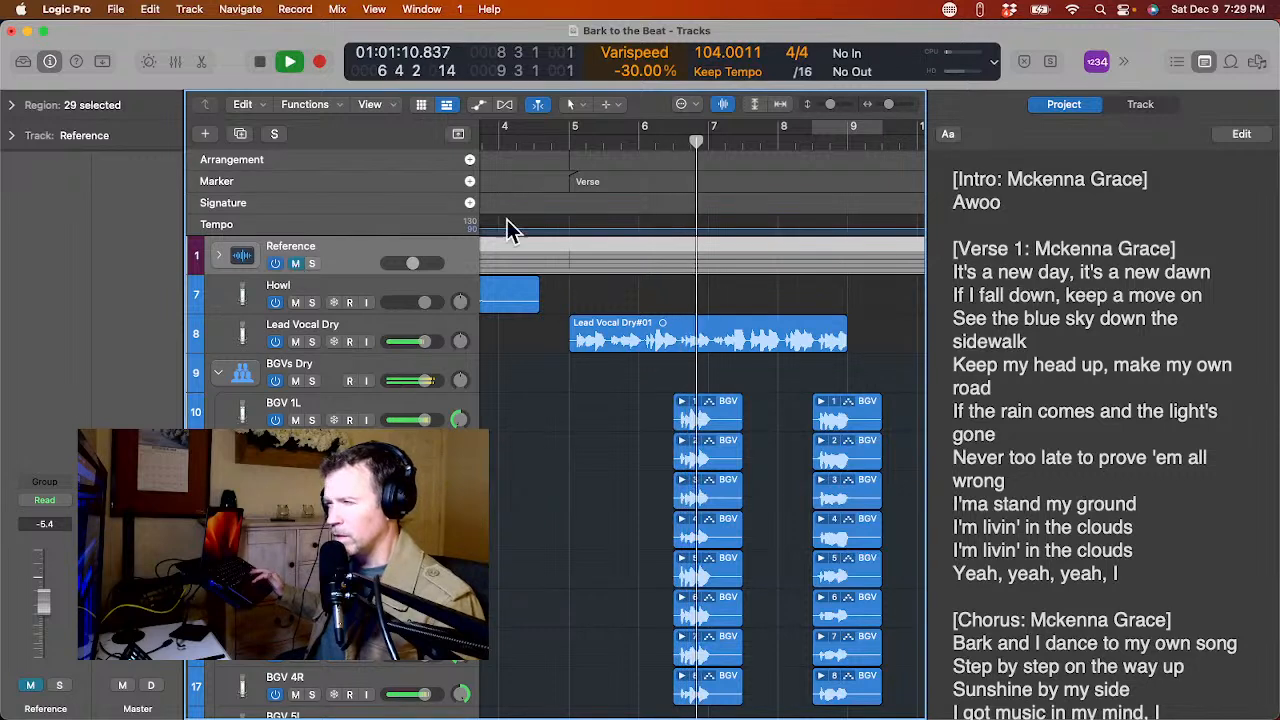
click(552, 142)
Lower the BGVs Dry stack volume to about -5 dB while listening through the second harmony phrase.
drag(424, 380, 418, 380)
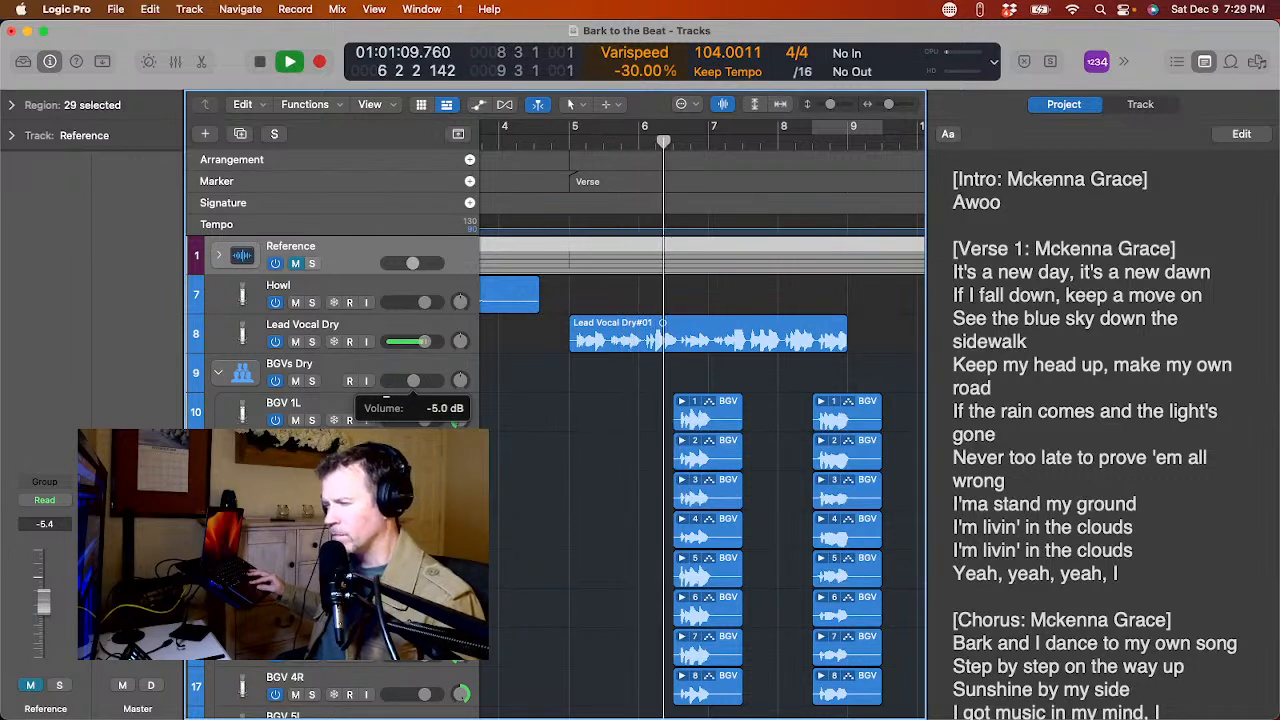
drag(413, 381, 412, 381)
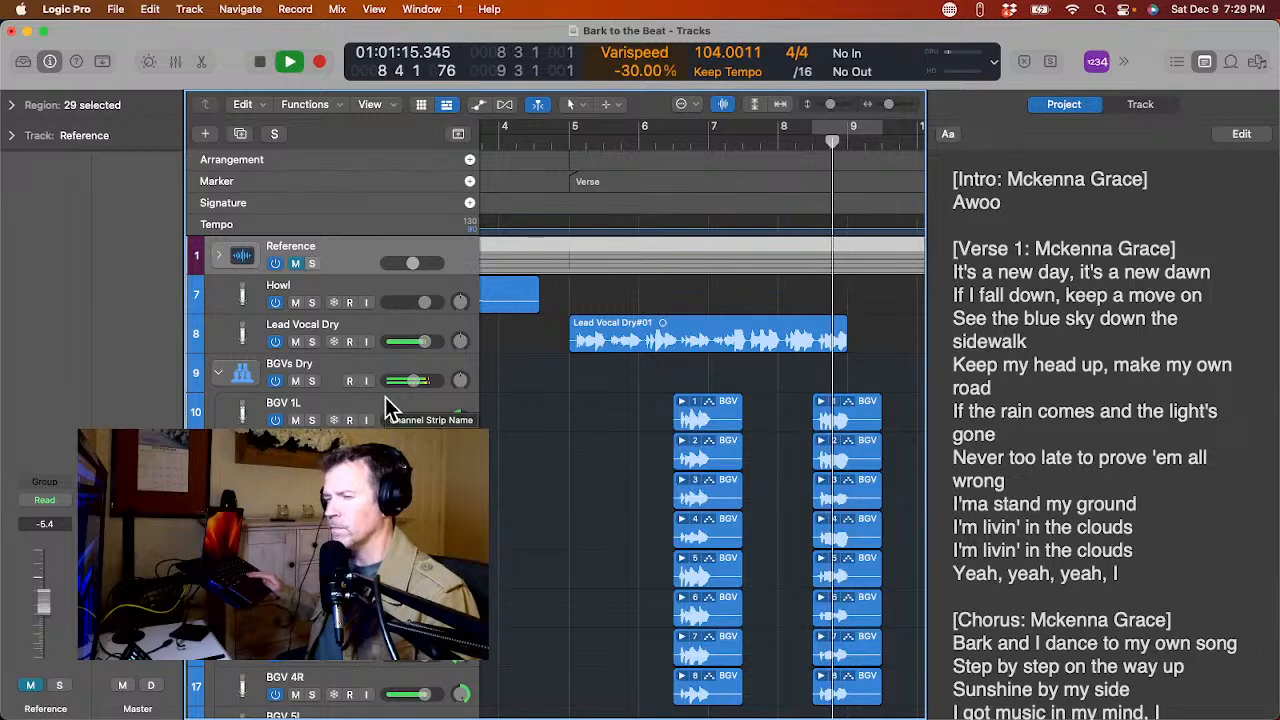
key(space)
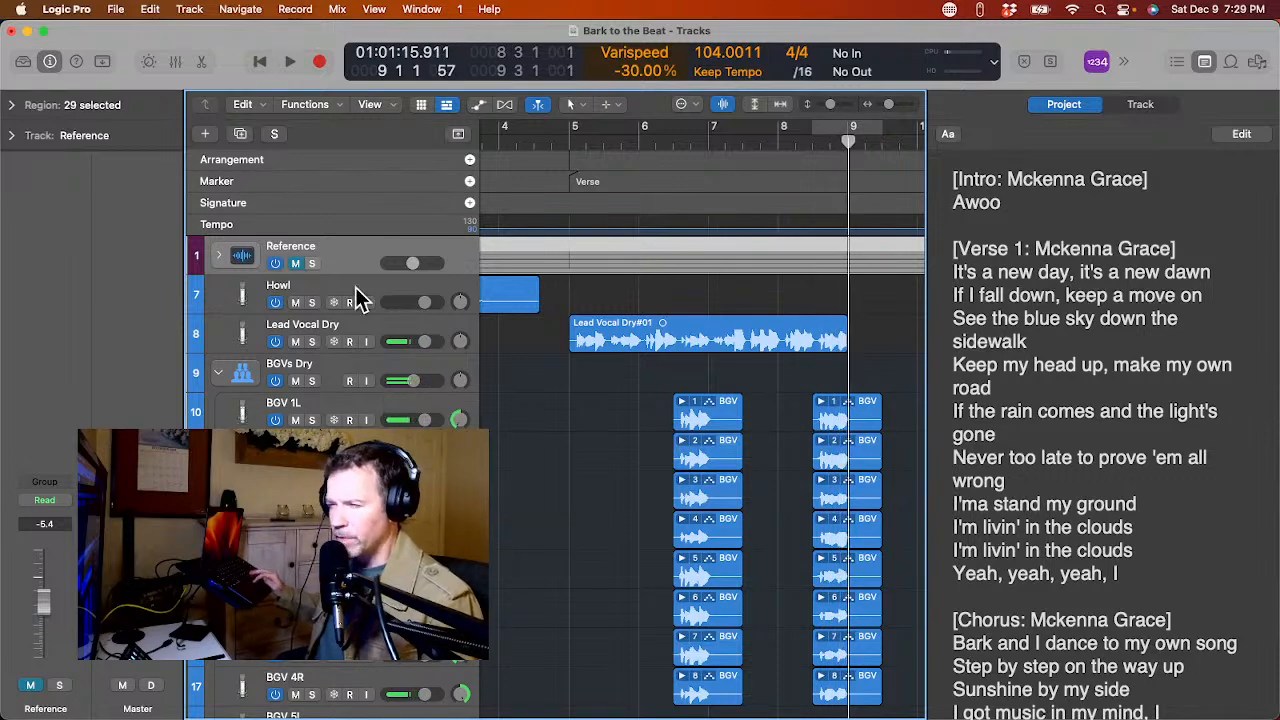
Unmute the Reference stack and set the cycle range from bar 9 to about bar 12.
click(295, 263)
scroll(700, 265, right, 3)
key(super+Left)
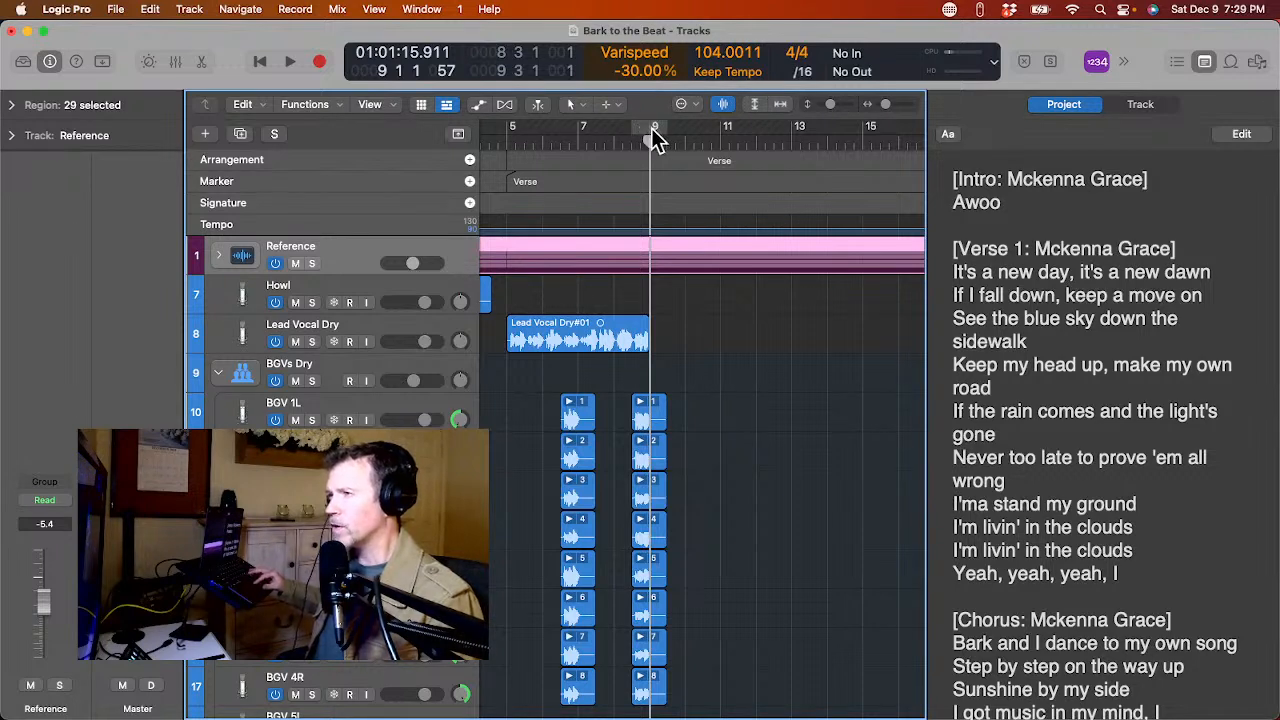
drag(651, 128, 757, 150)
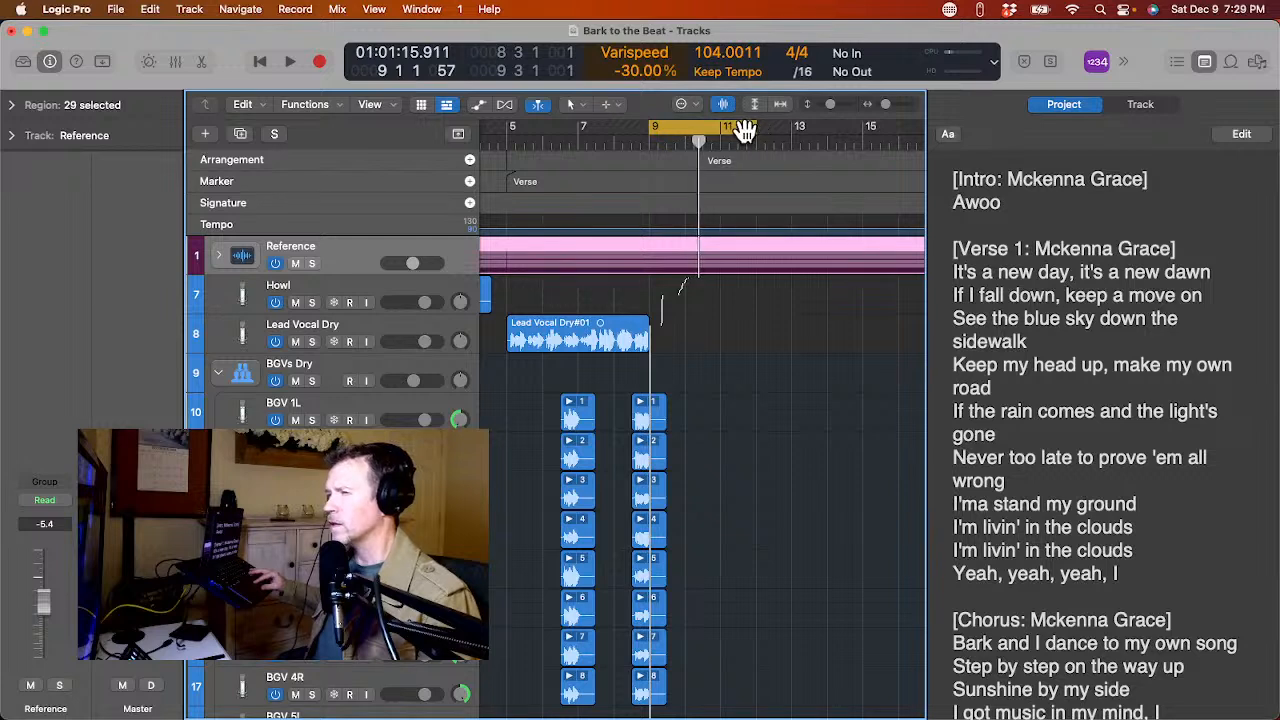
Turn the cycle off and play the rest of the verse up to the Chorus marker at bar 17.
click(743, 132)
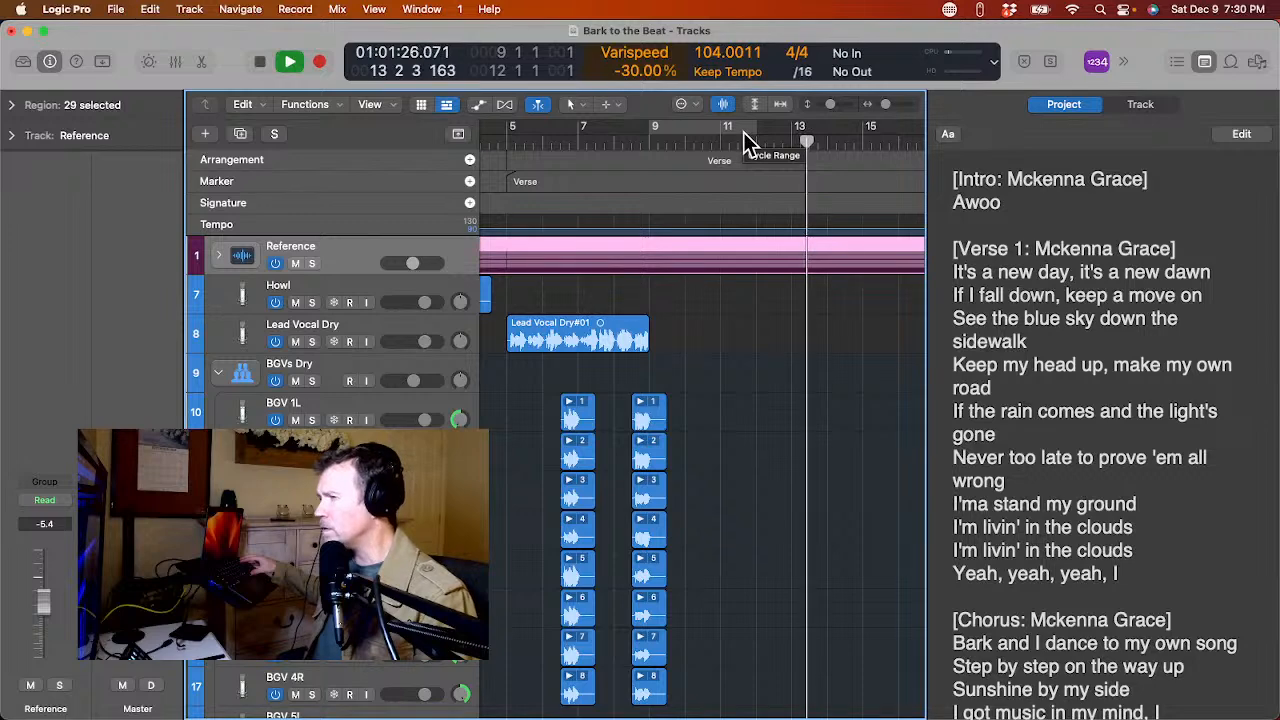
scroll(753, 172, right, 3)
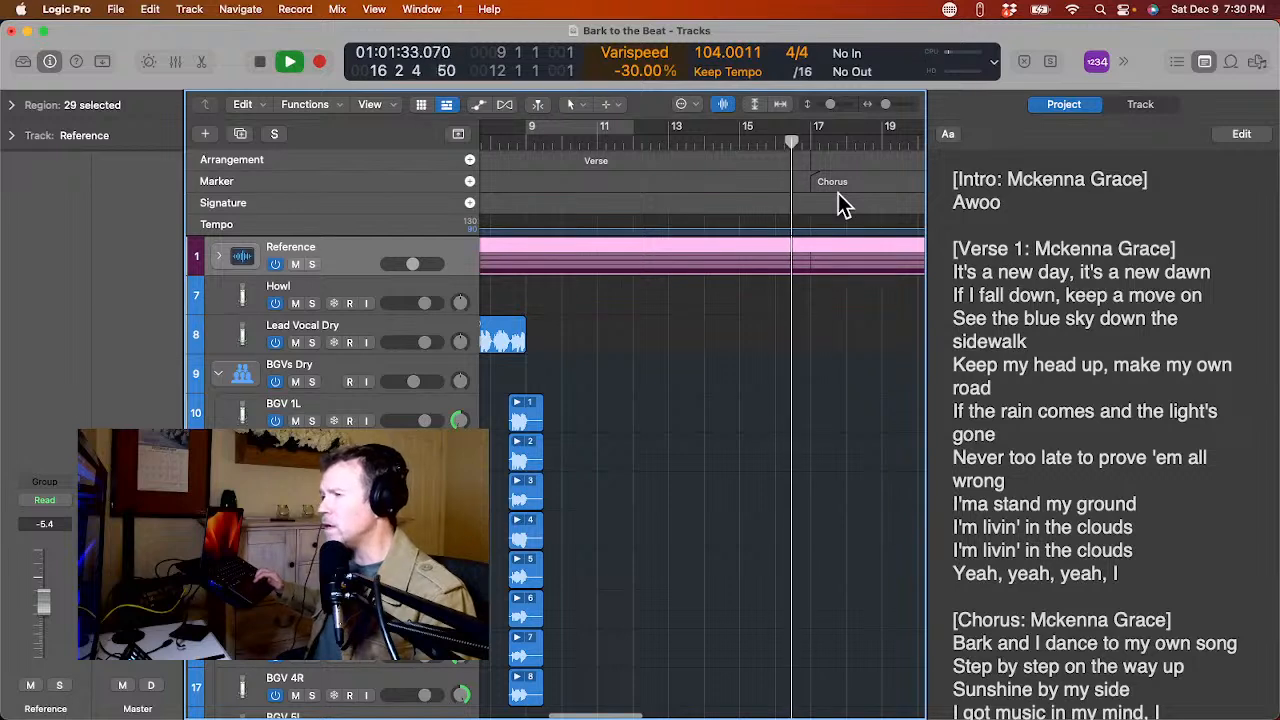
key(space)
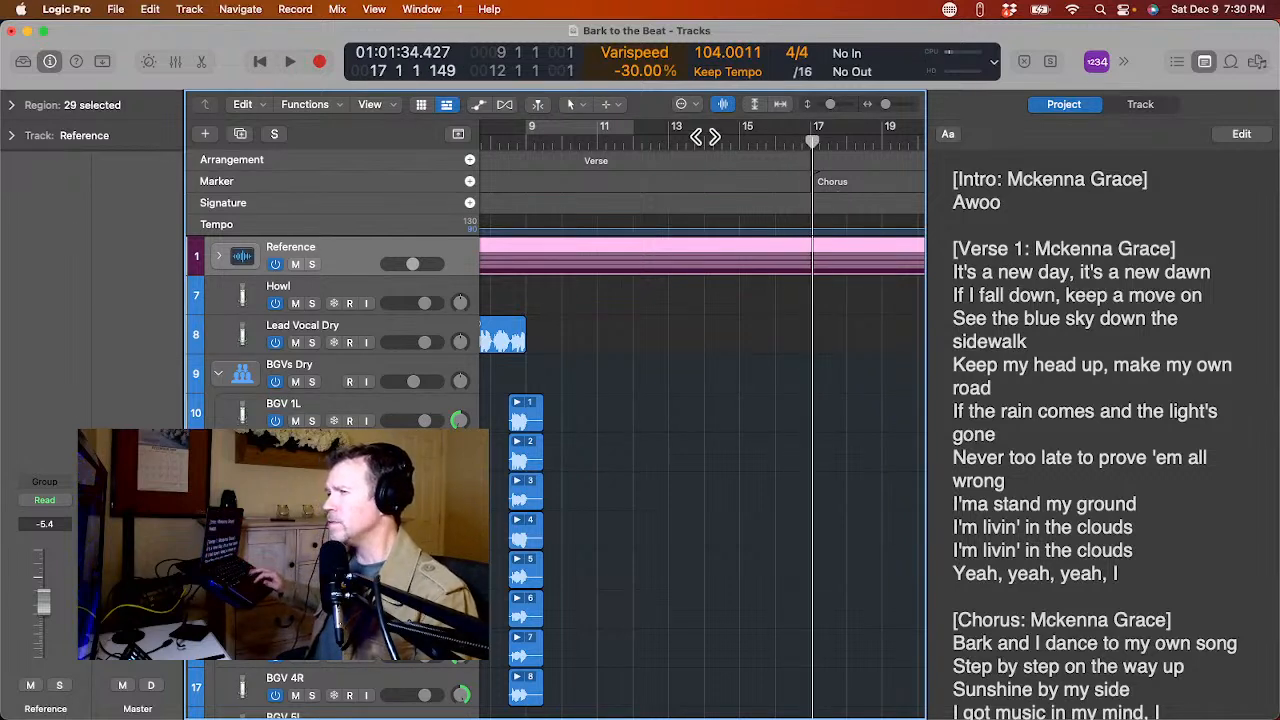
Turn the cycle back on with its range set to bars 9–17, and record the lead vocal on Lead Vocal Dry.
click(607, 130)
mouse_move(634, 125)
mouse_down()
mouse_move(820, 129)
mouse_move(812, 157)
mouse_up()
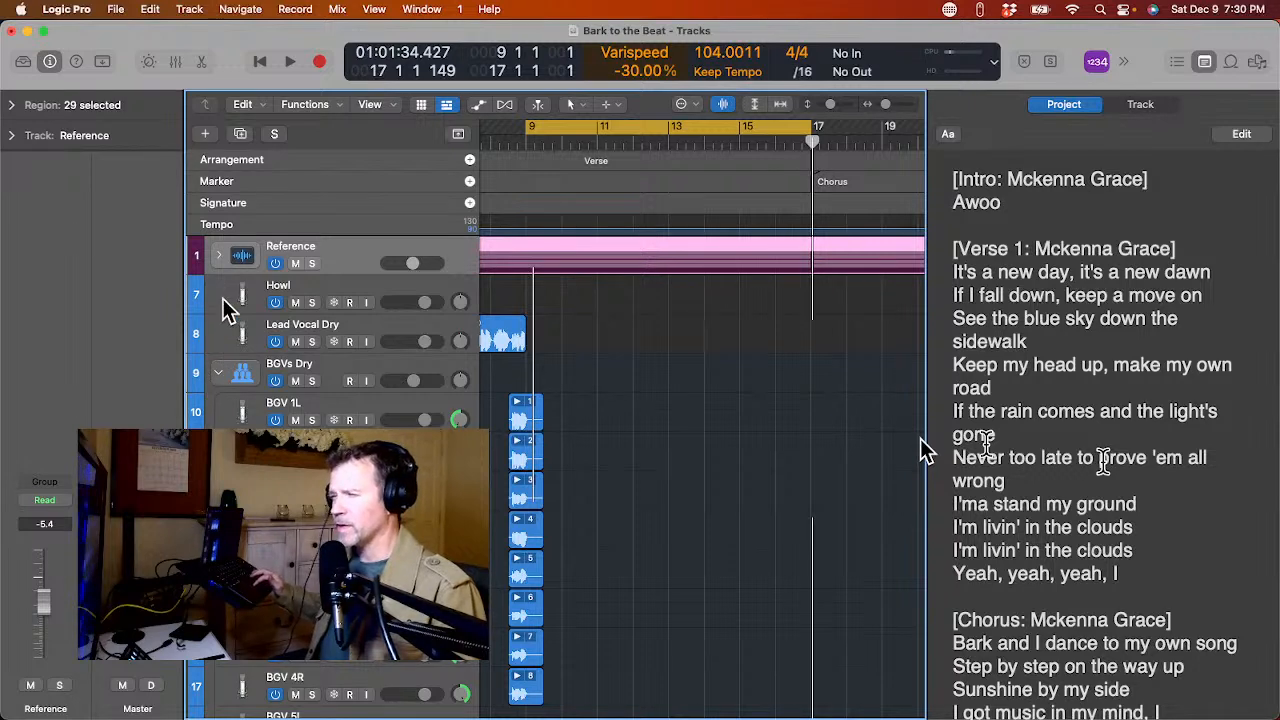
click(226, 336)
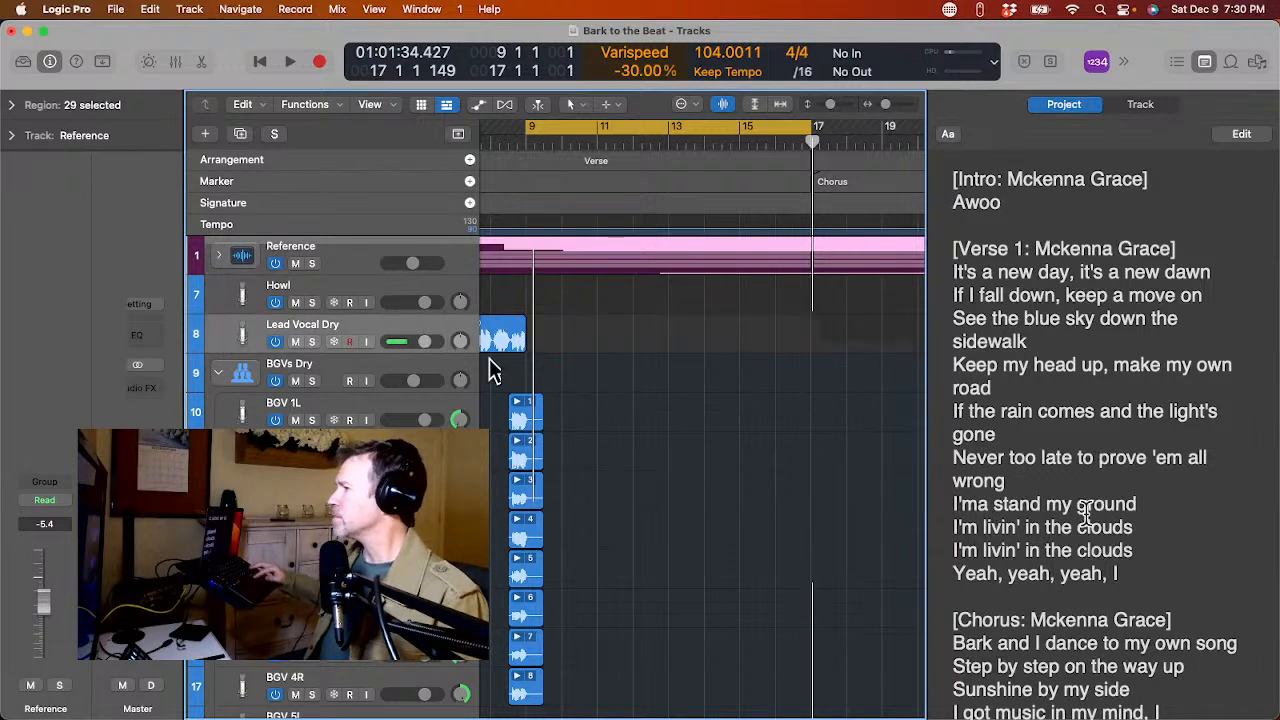
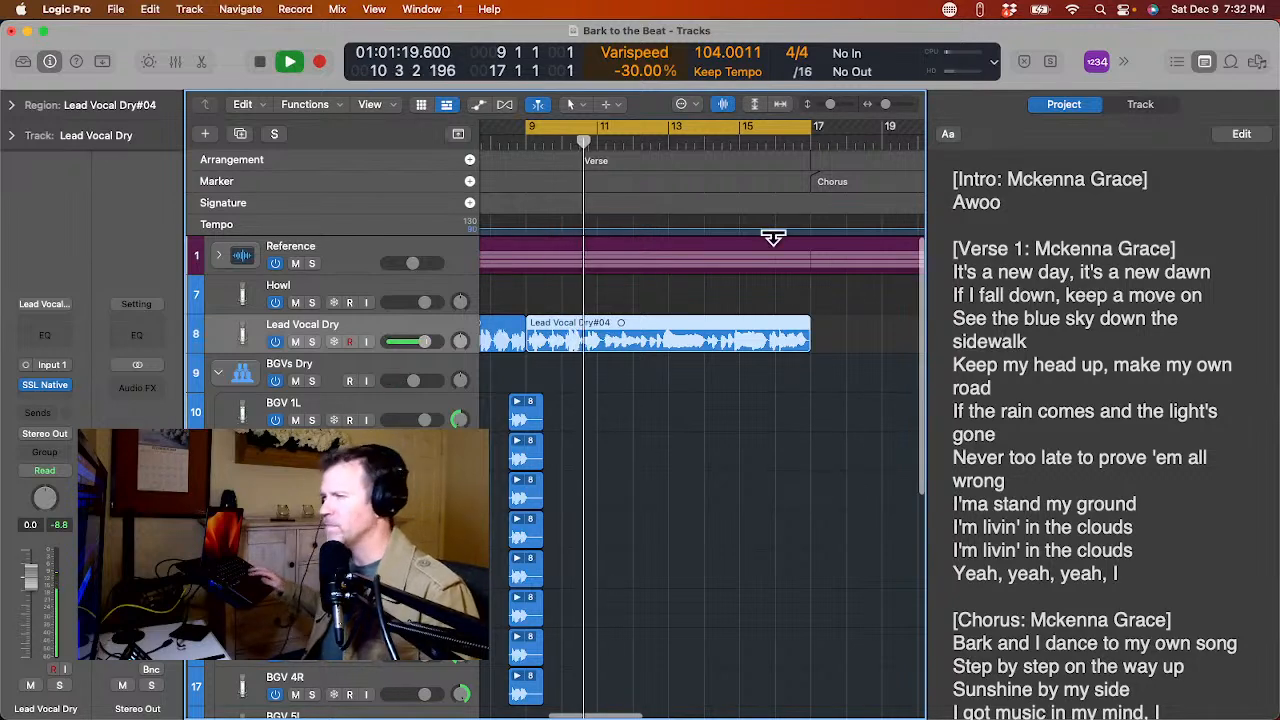
key(space)
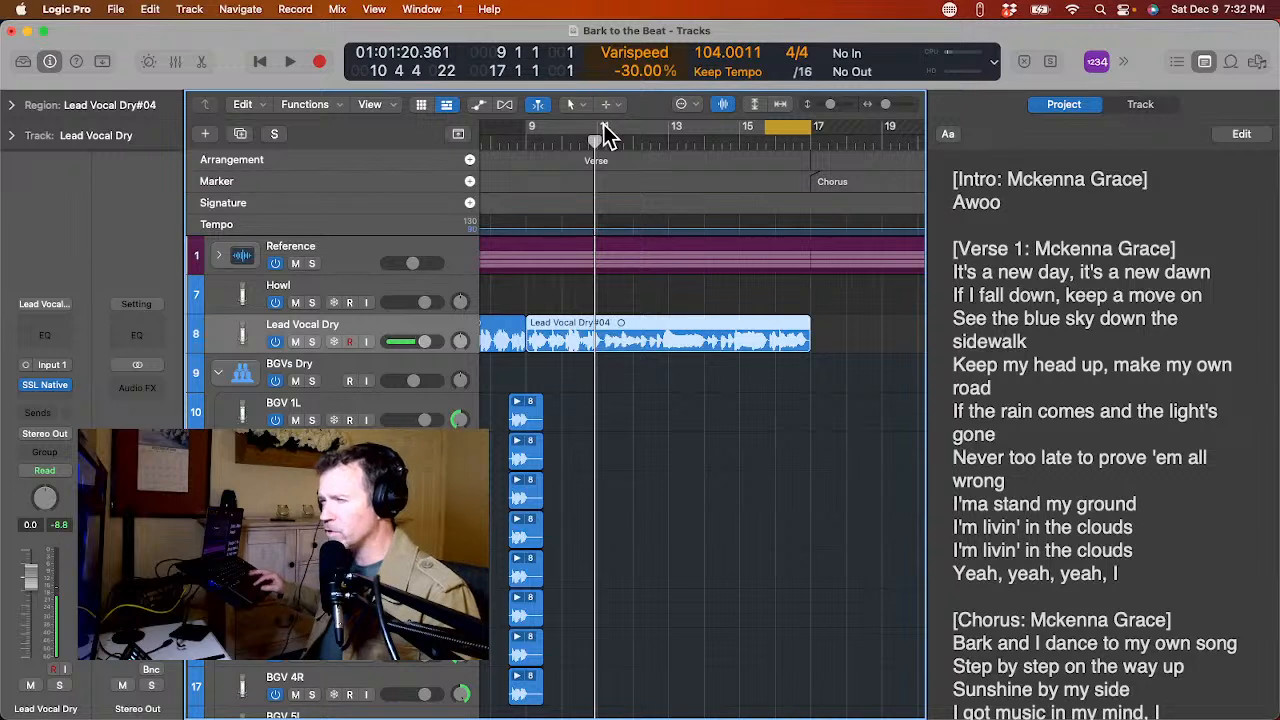
Set the cycle range from 10 3 to 11 3, record eight harmony takes on BGV 1L, and collapse the take folder.
mouse_move(574, 128)
mouse_down()
mouse_move(612, 146)
mouse_move(596, 128)
mouse_up()
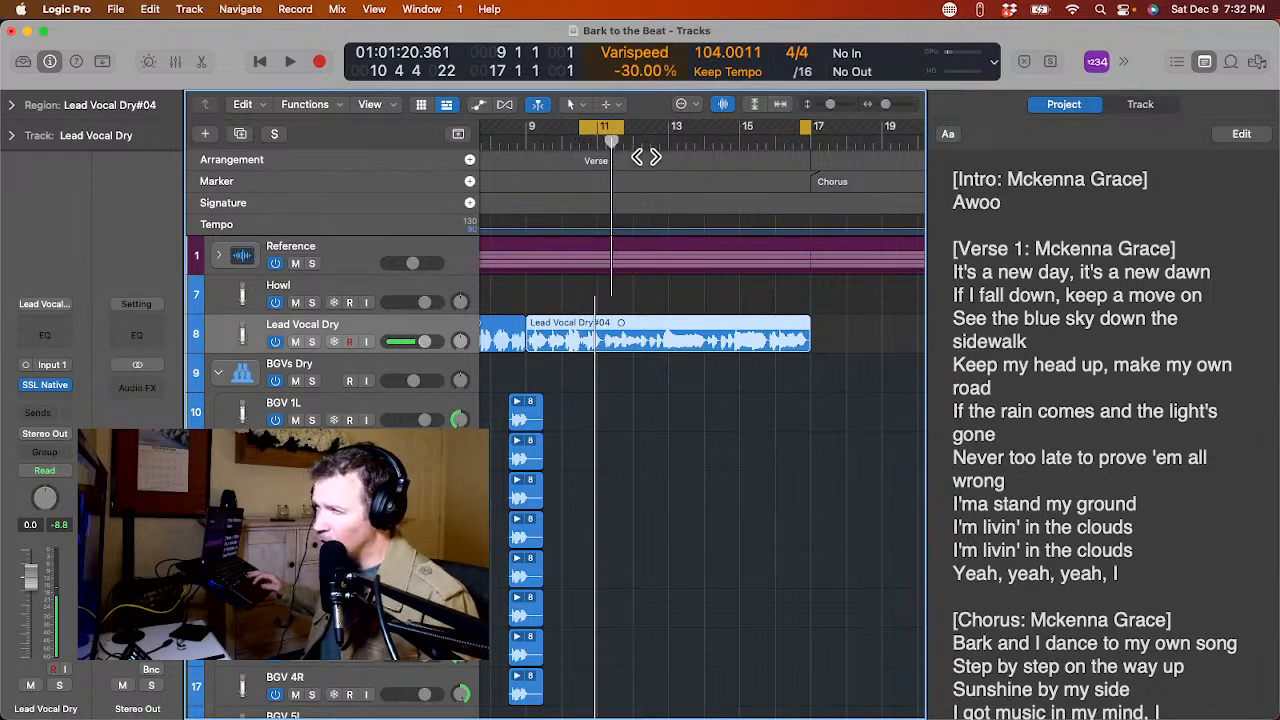
drag(613, 133, 622, 152)
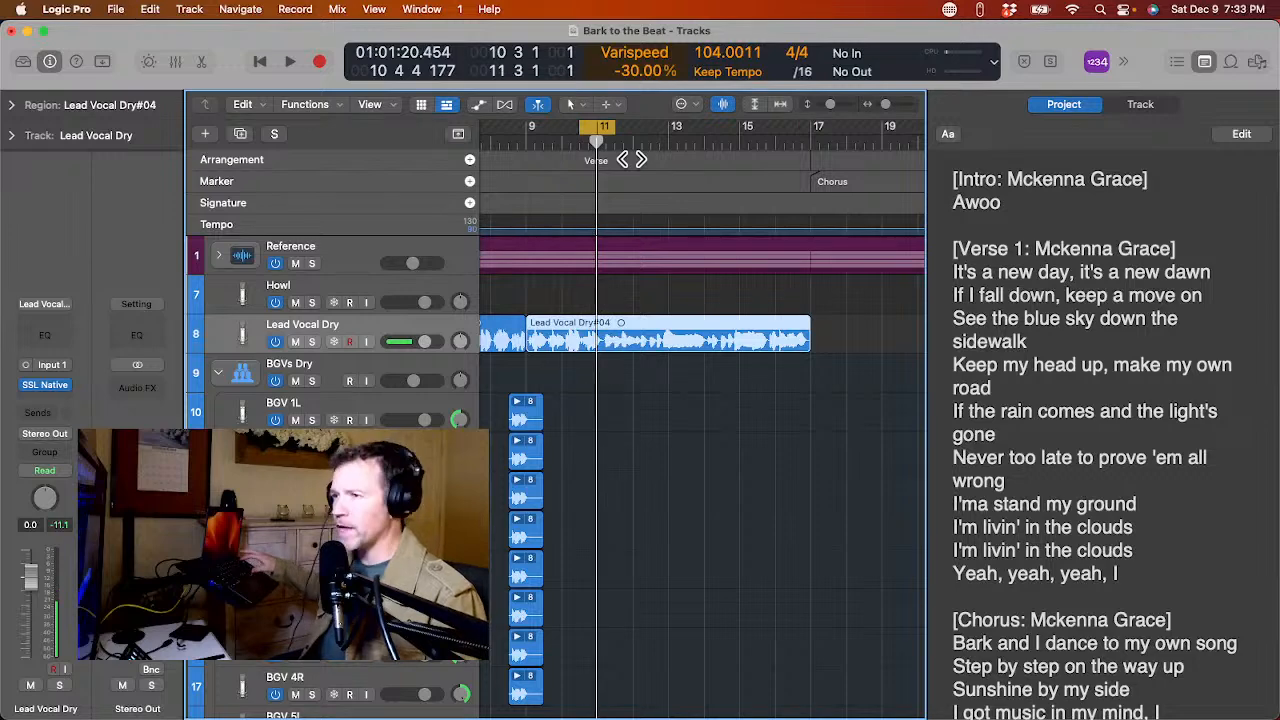
click(237, 420)
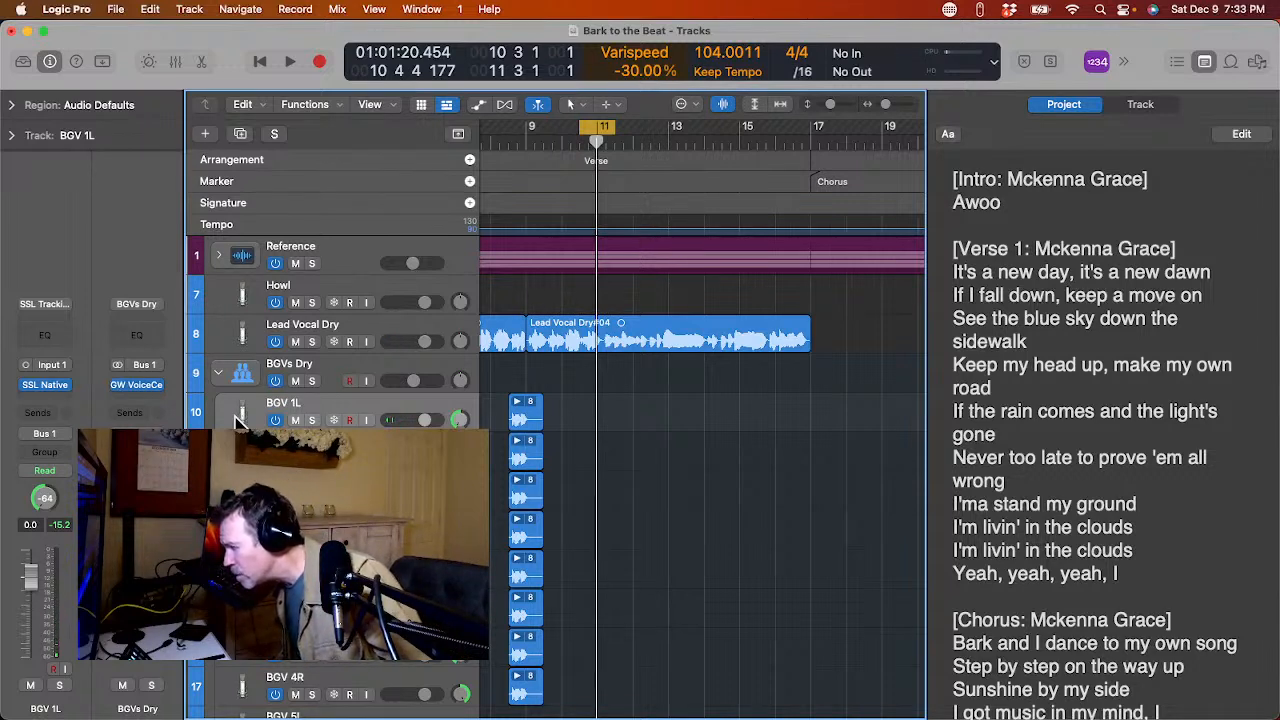
key(r)
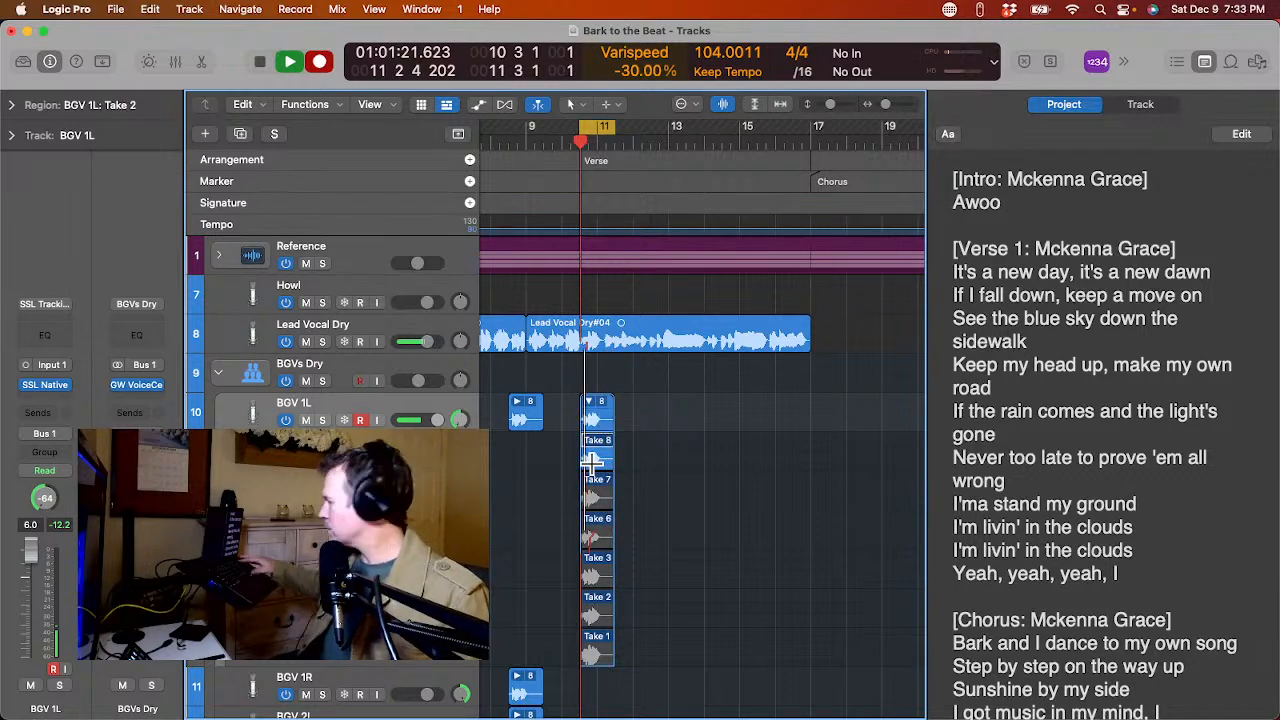
key(space)
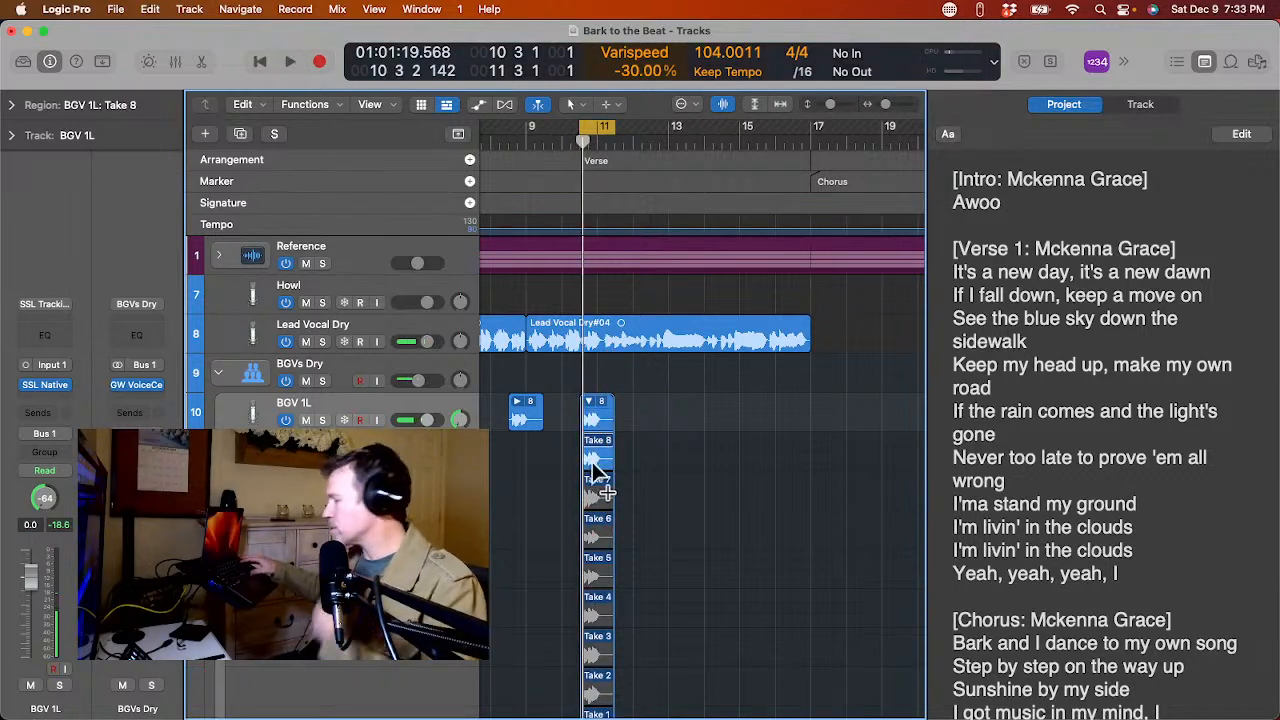
click(589, 402)
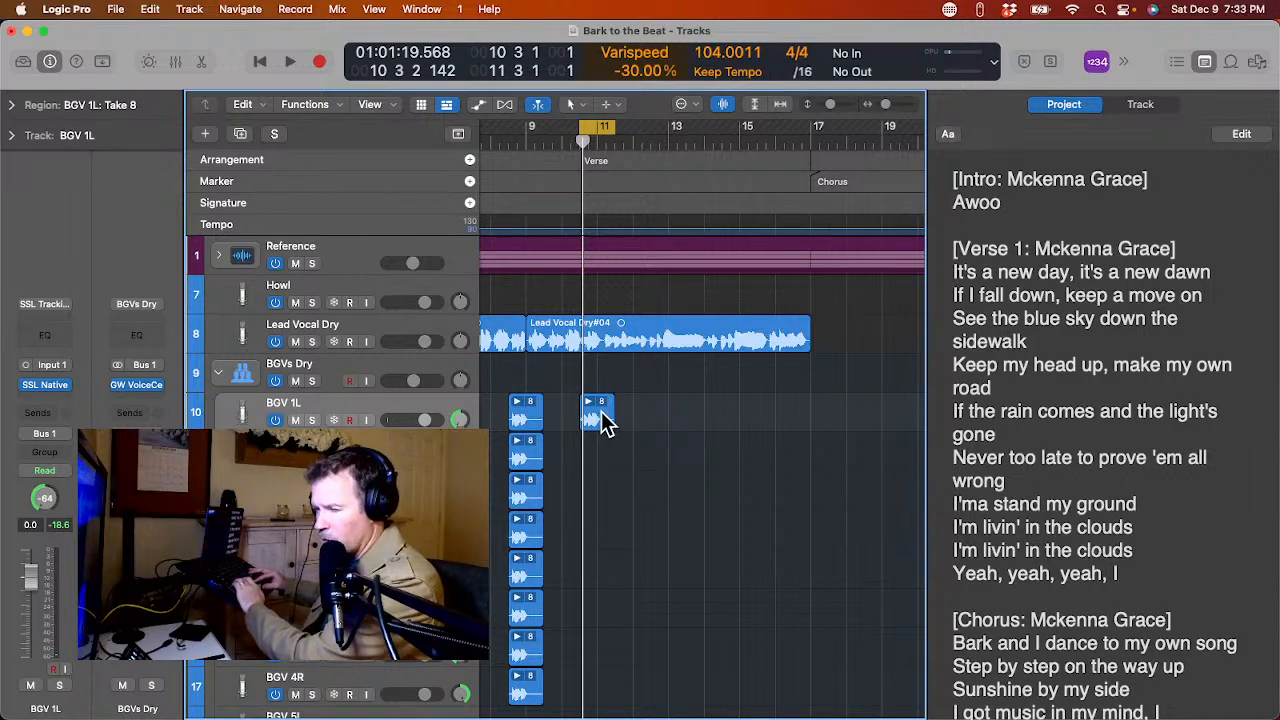
Copy the new BGV 1L take folder to the next seven tracks, BGV 1R through BGV 4R, at the same position.
key(super+Right)
key(super+Right)
key(super+Right)
key(super+Right)
key(super+Right)
drag(658, 408, 666, 571)
scroll(666, 571, left, 2)
scroll(666, 571, down, 2)
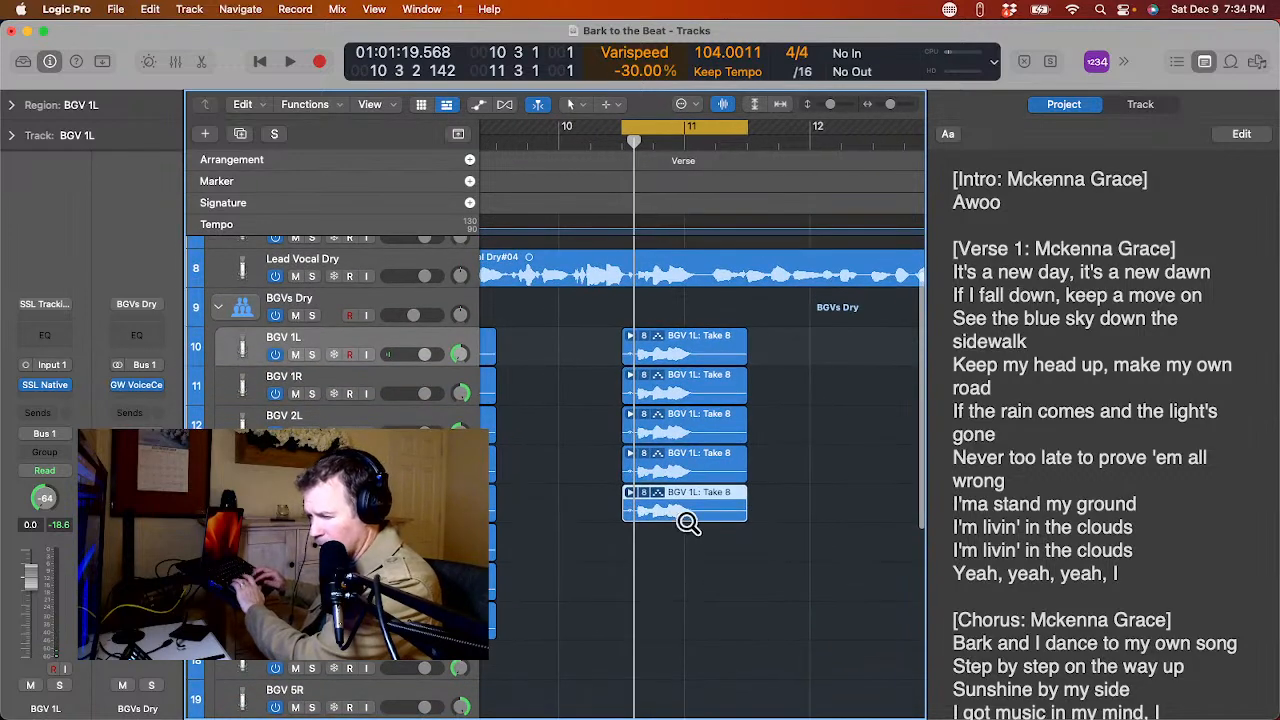
drag(692, 510, 694, 603)
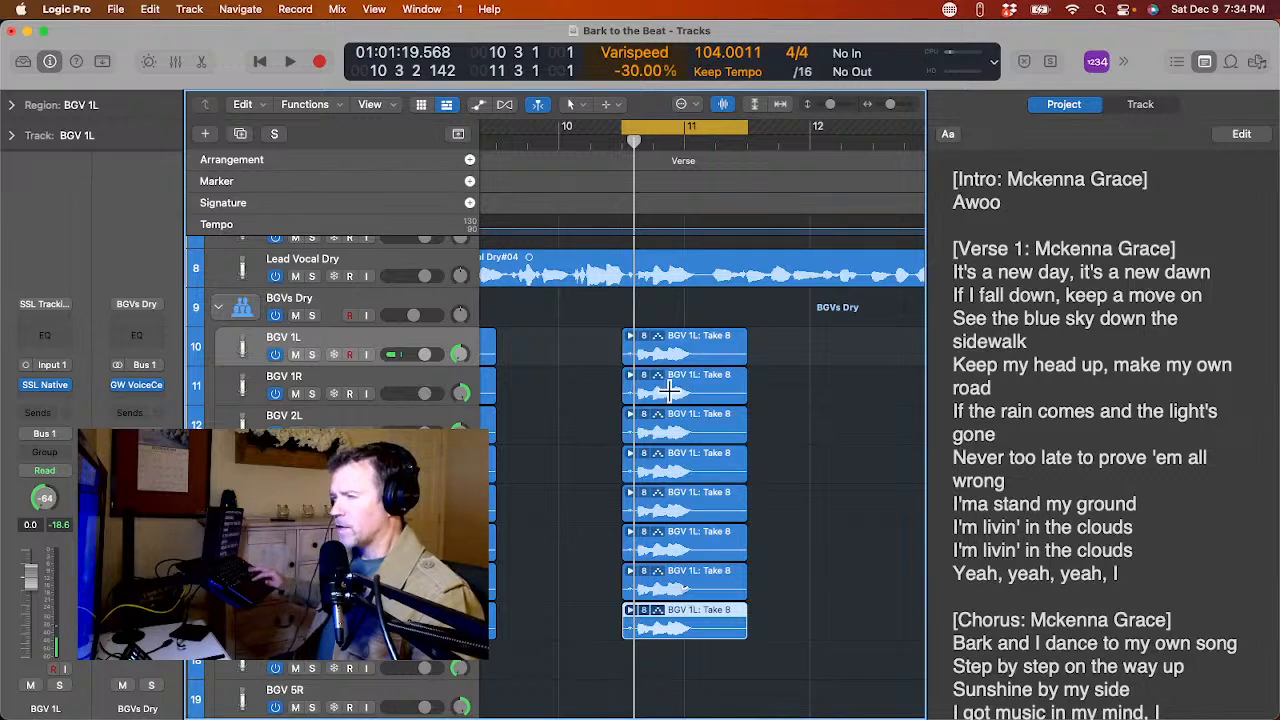
In the new take folders, activate Take 1 on BGV 1L, Take 2 on BGV 1R and Take 3 on BGV 2L.
click(645, 342)
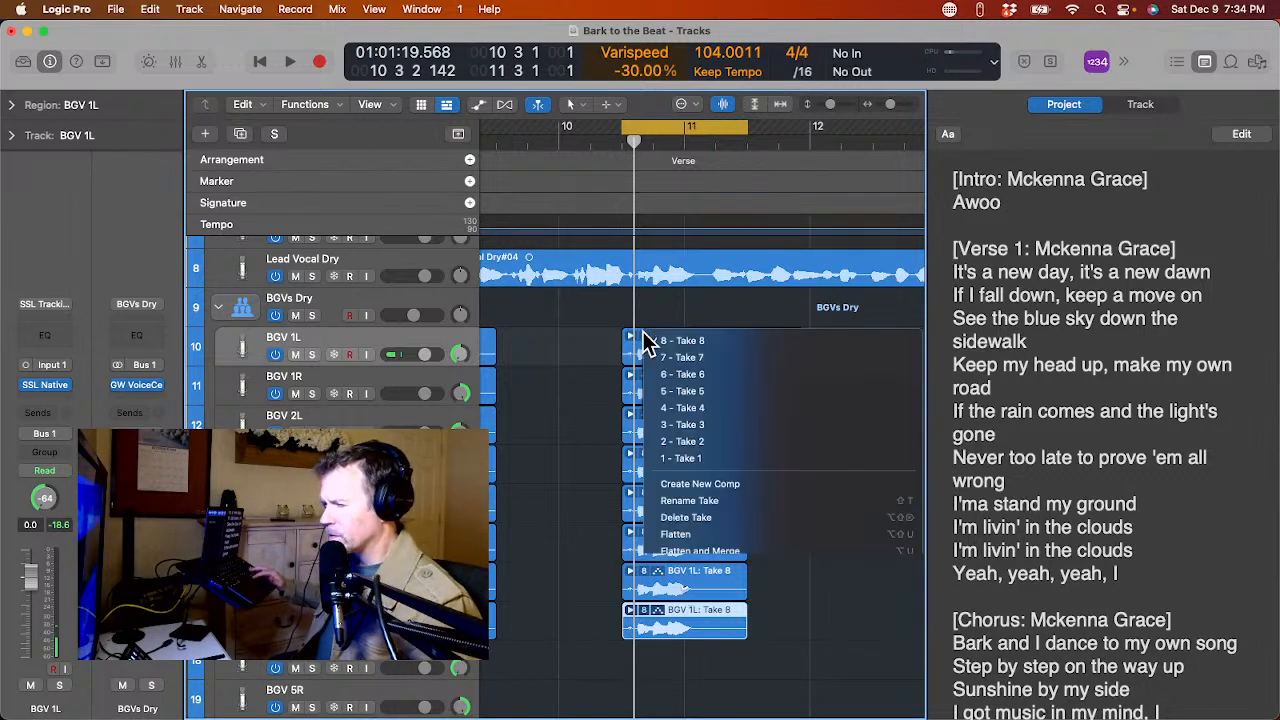
click(686, 460)
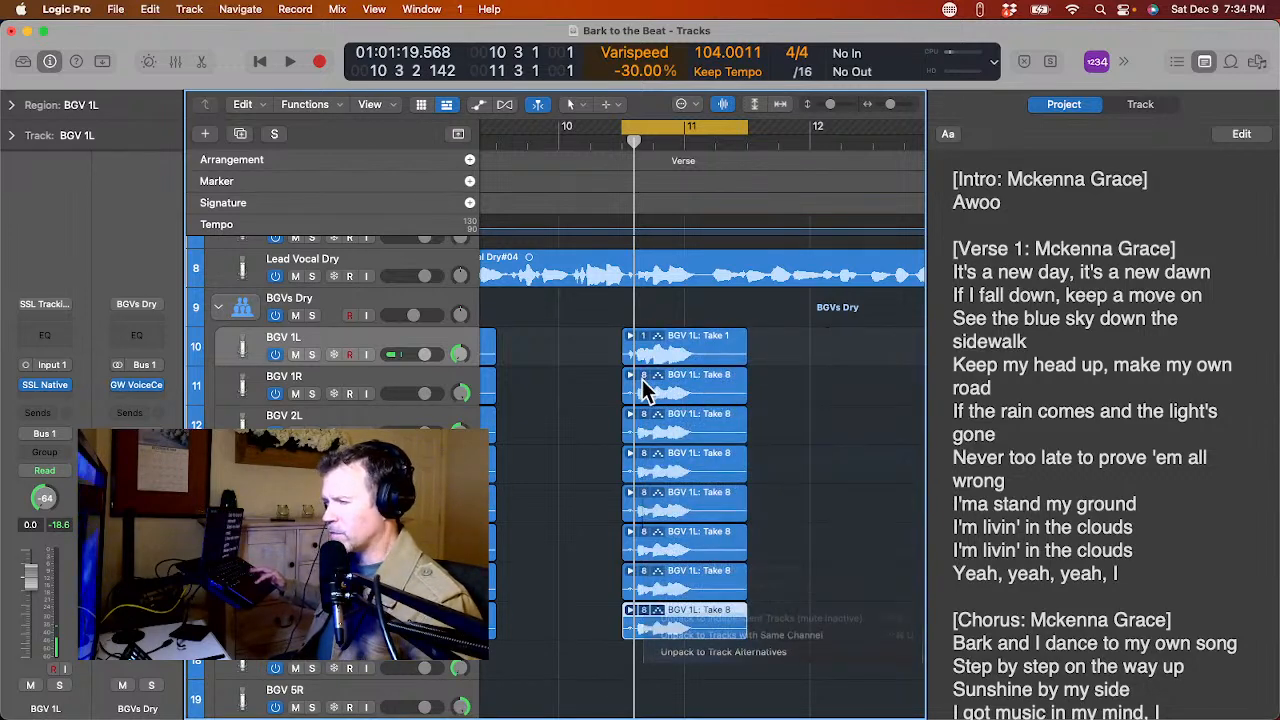
click(643, 380)
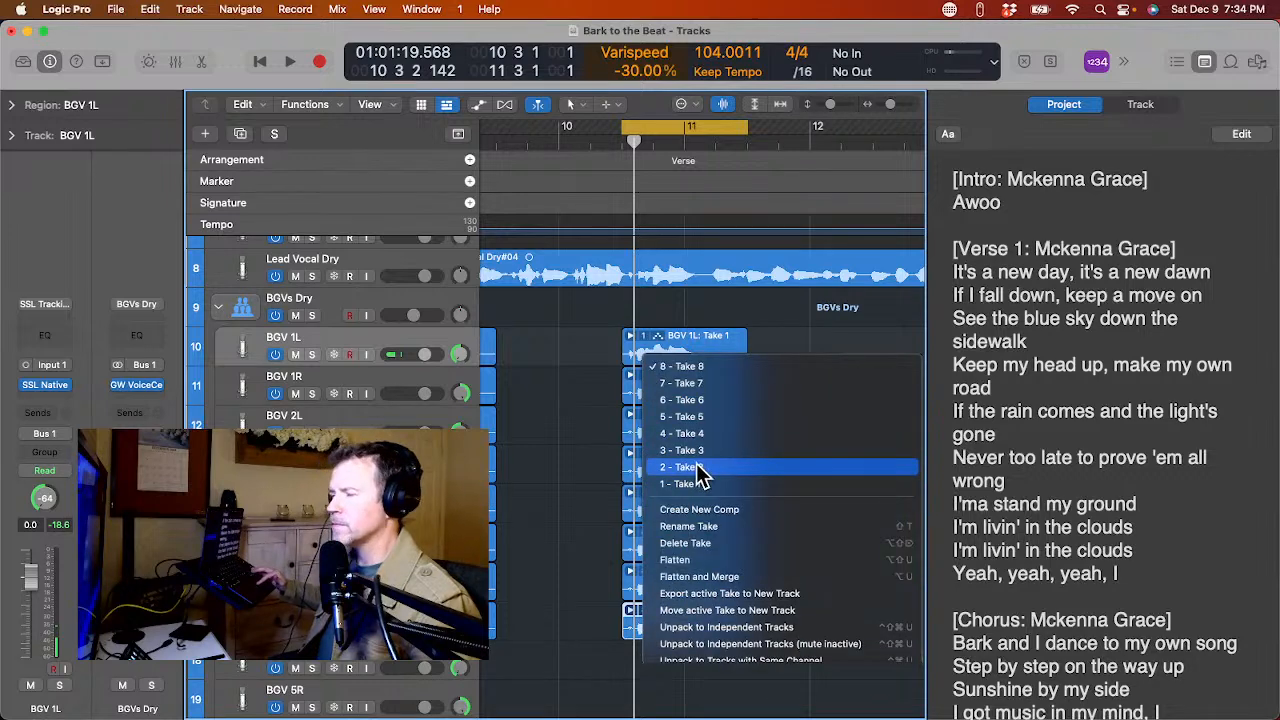
click(690, 449)
click(646, 418)
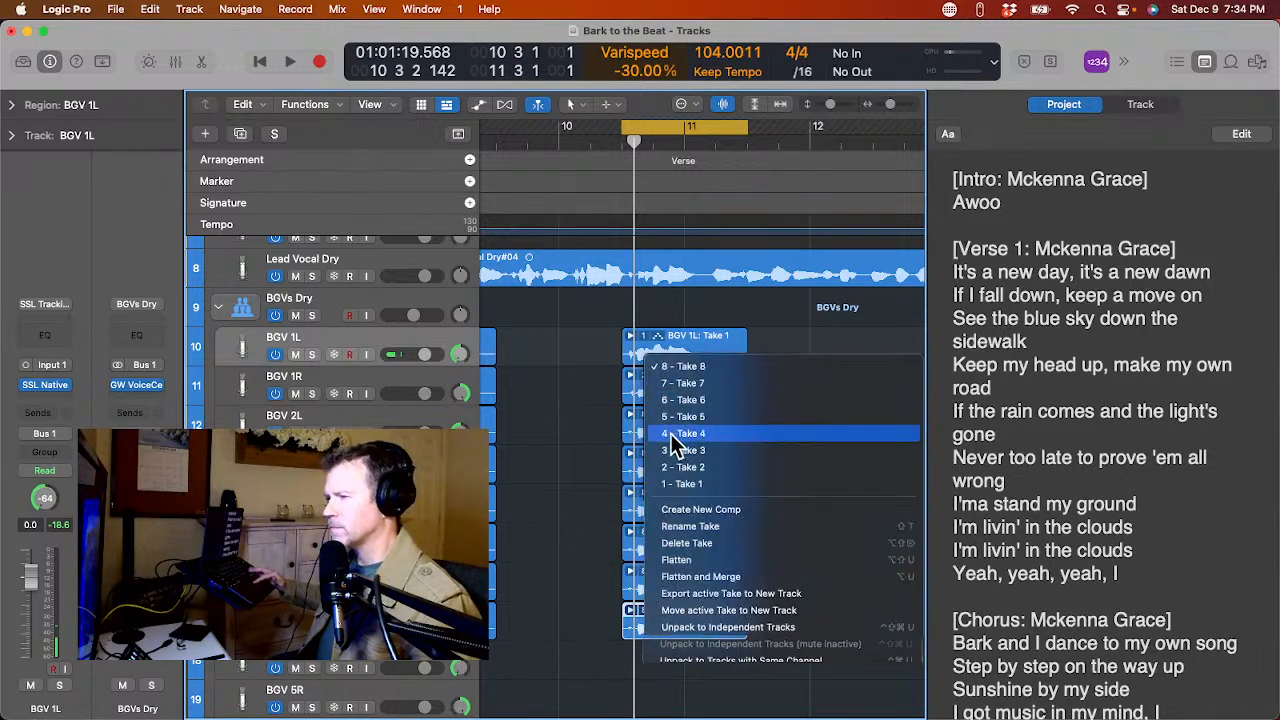
click(699, 455)
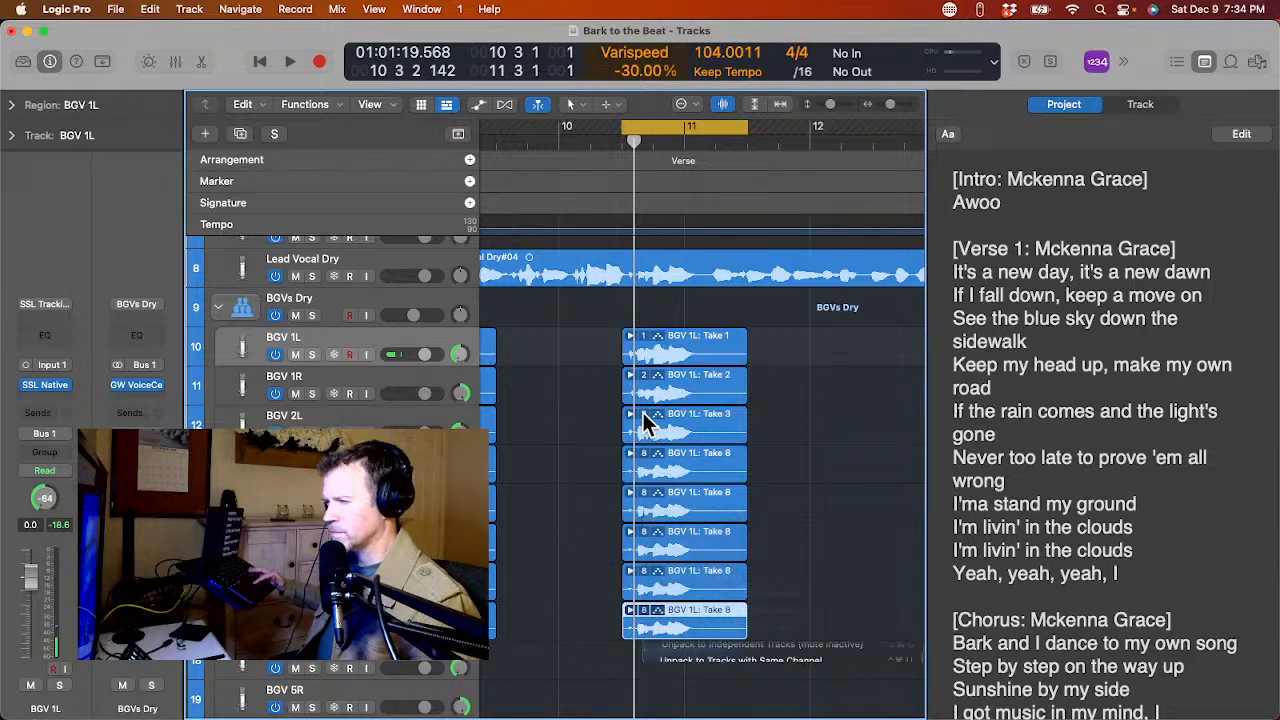
click(646, 418)
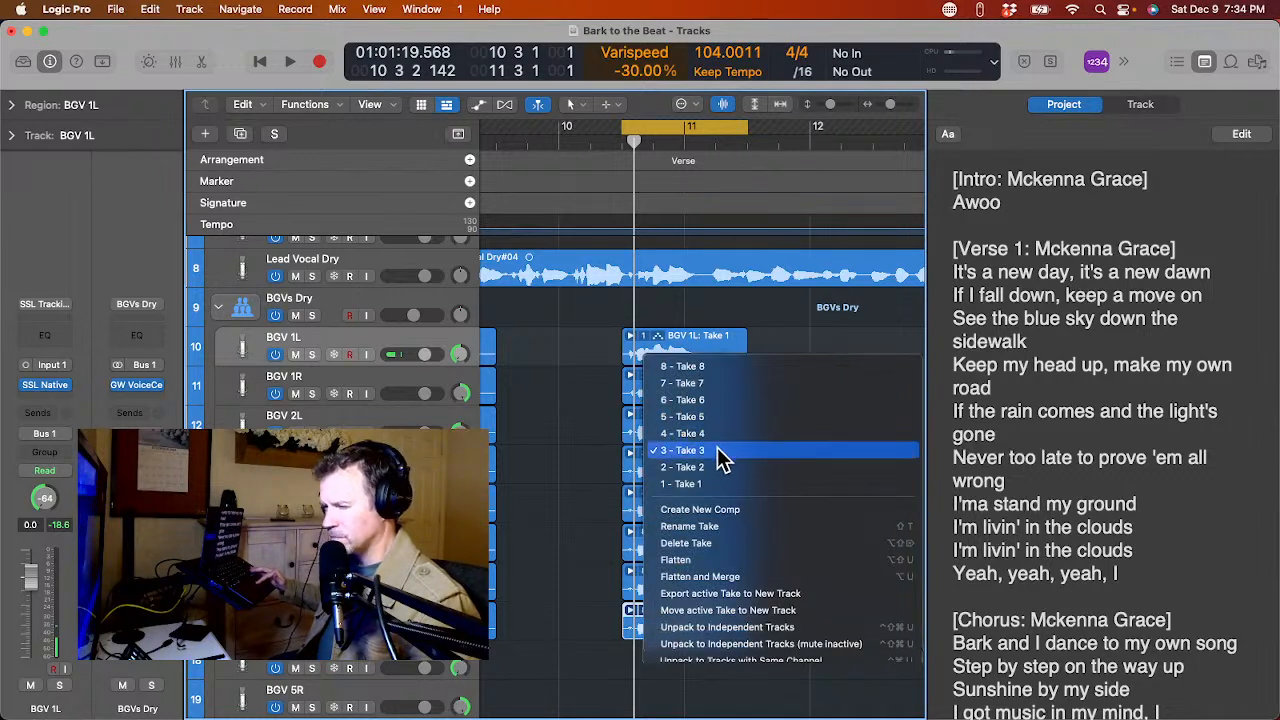
click(720, 452)
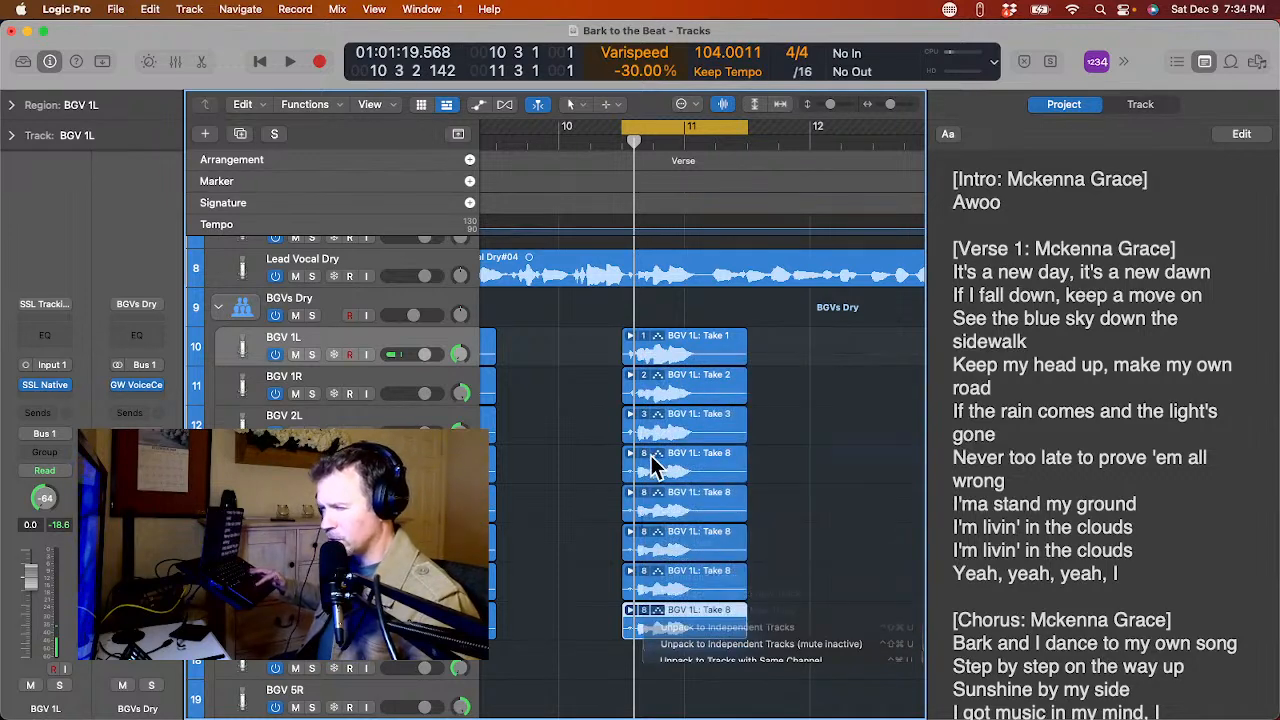
Activate Takes 4, 5, 6 and 7 in order in the new take folders on BGV 2R, 3L, 3R and 4L.
click(646, 458)
click(682, 429)
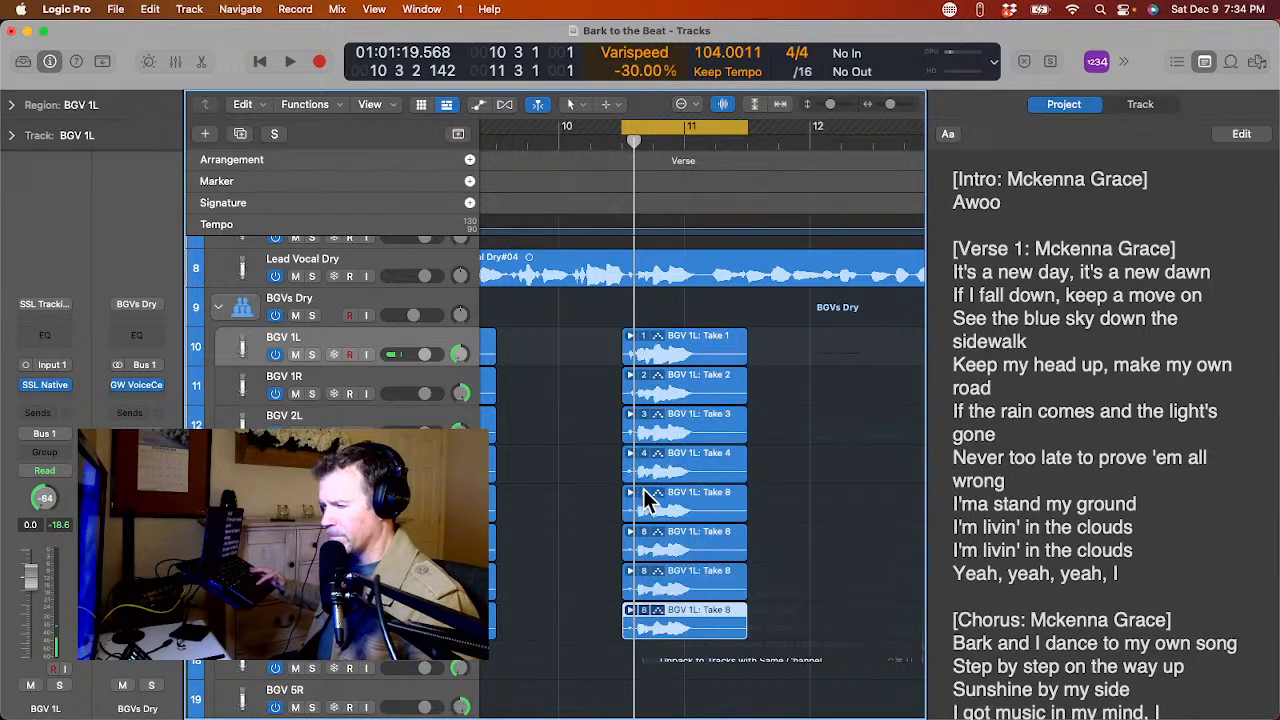
click(646, 497)
click(702, 417)
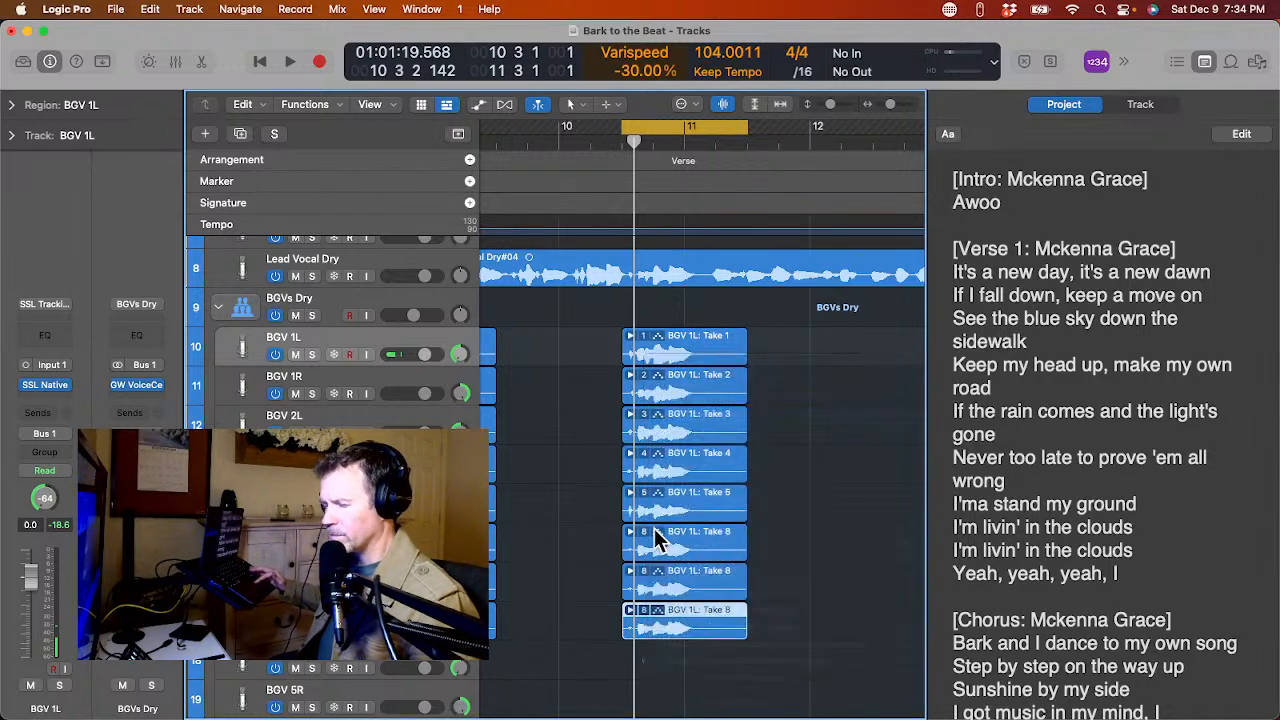
click(646, 534)
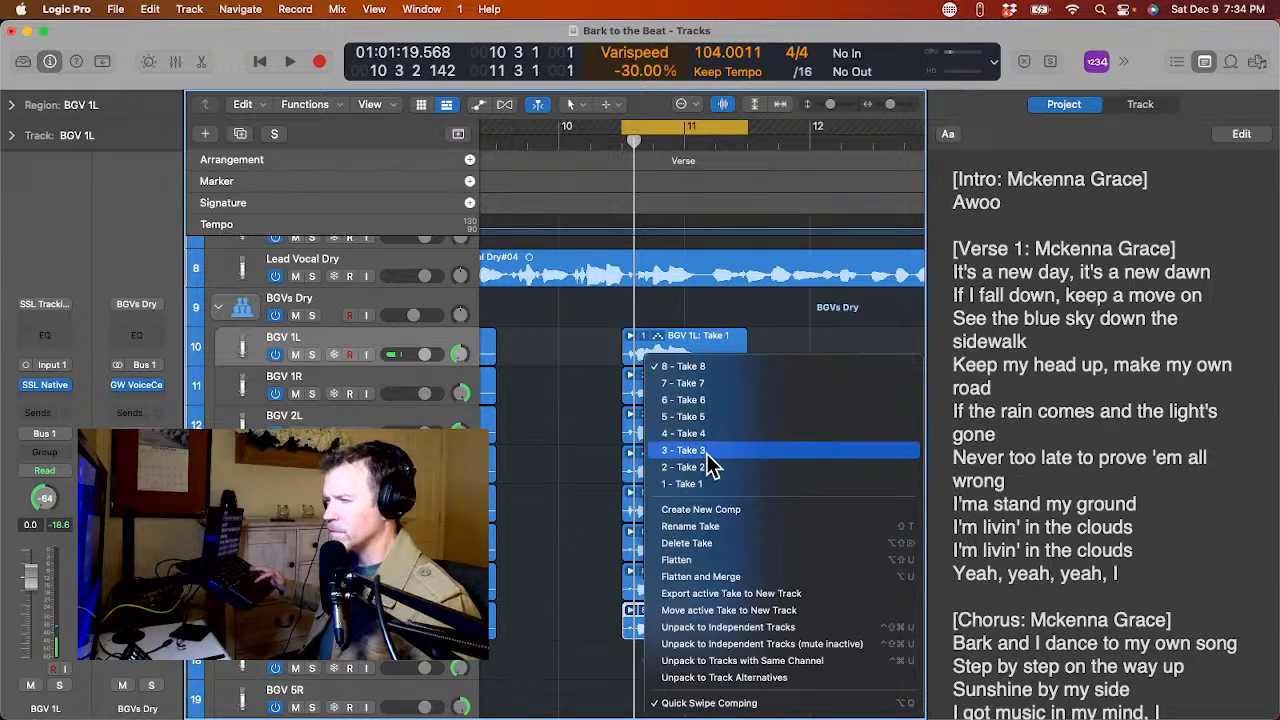
click(712, 400)
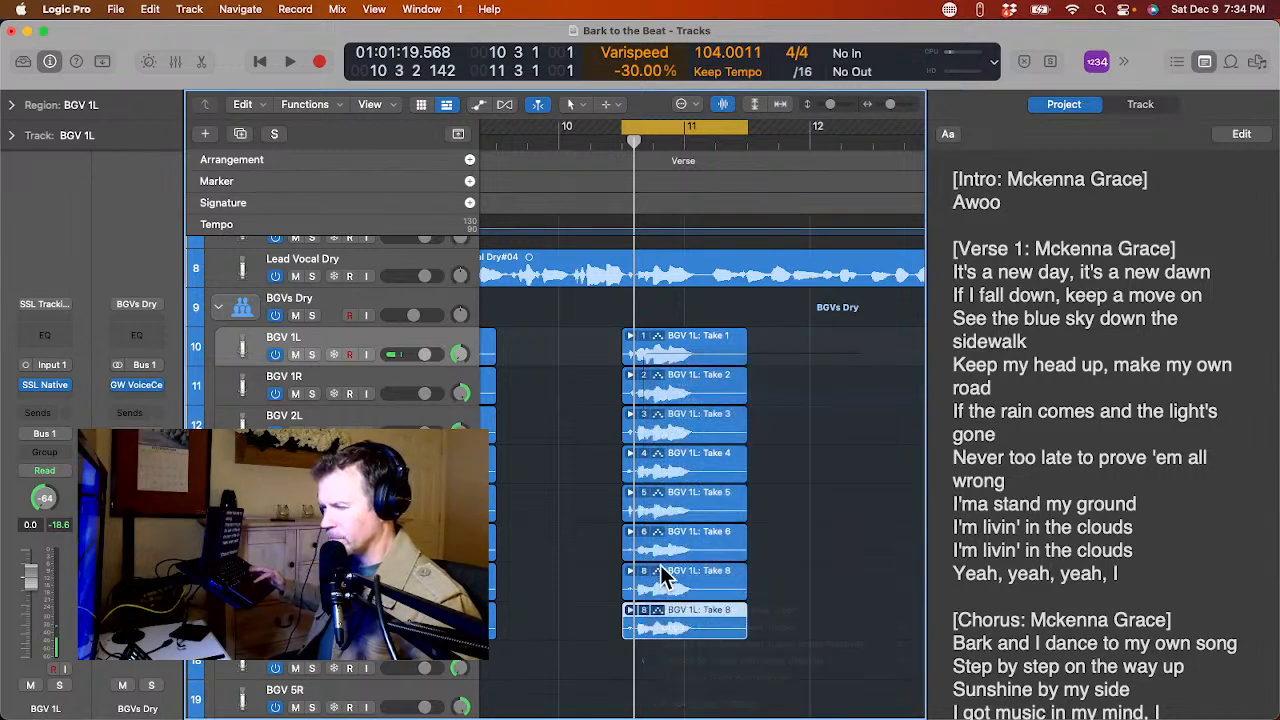
click(646, 574)
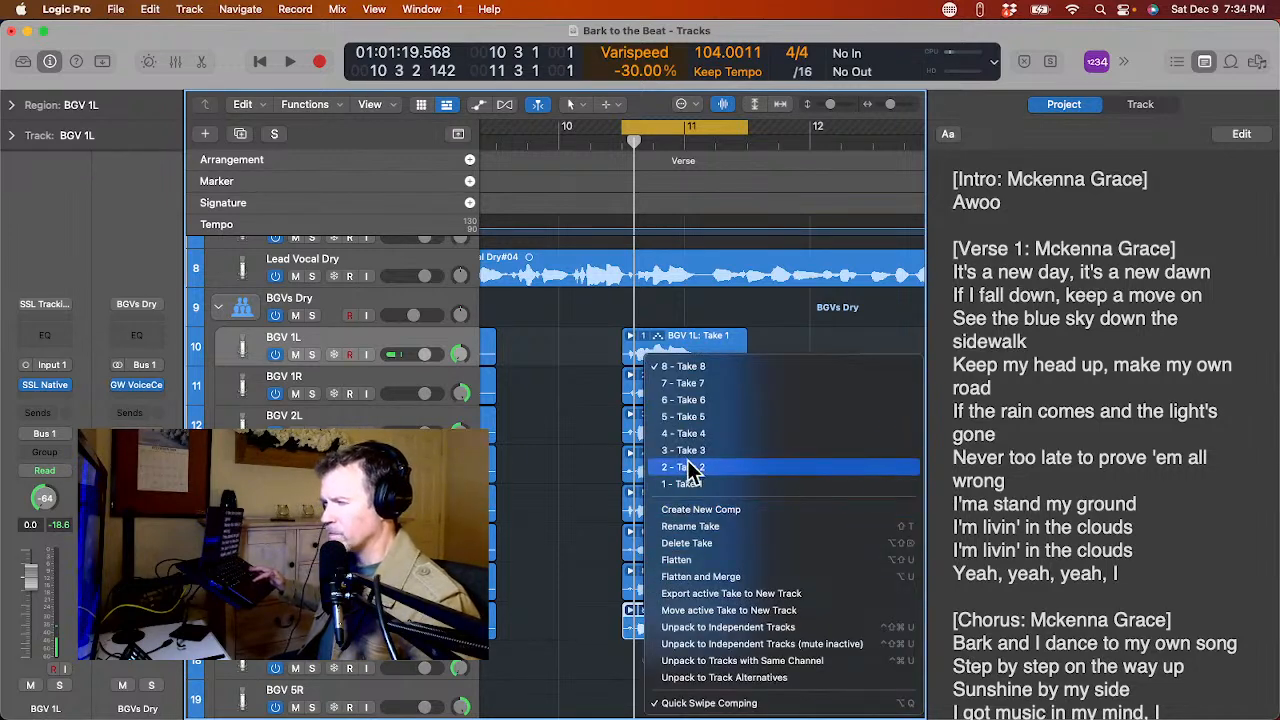
click(709, 384)
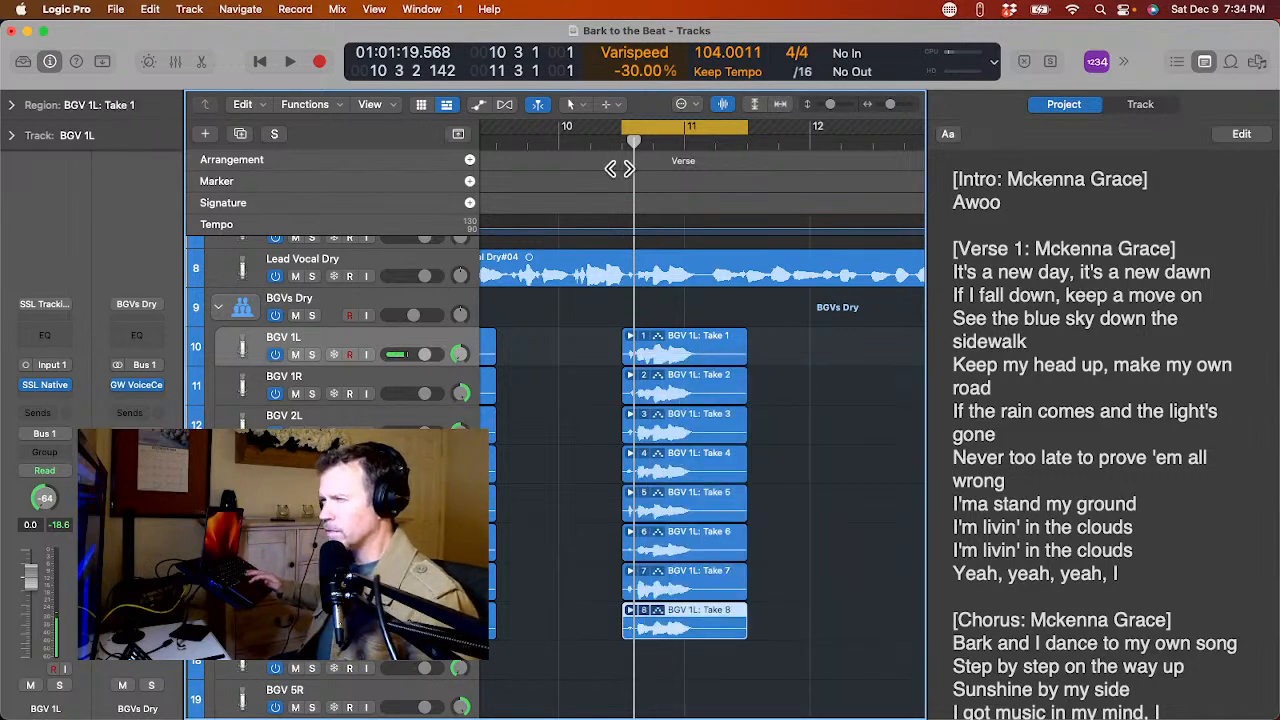
Audition the layered takes in the cycle range, and play on past bar 13 with the cycle off.
key(space)
click(558, 144)
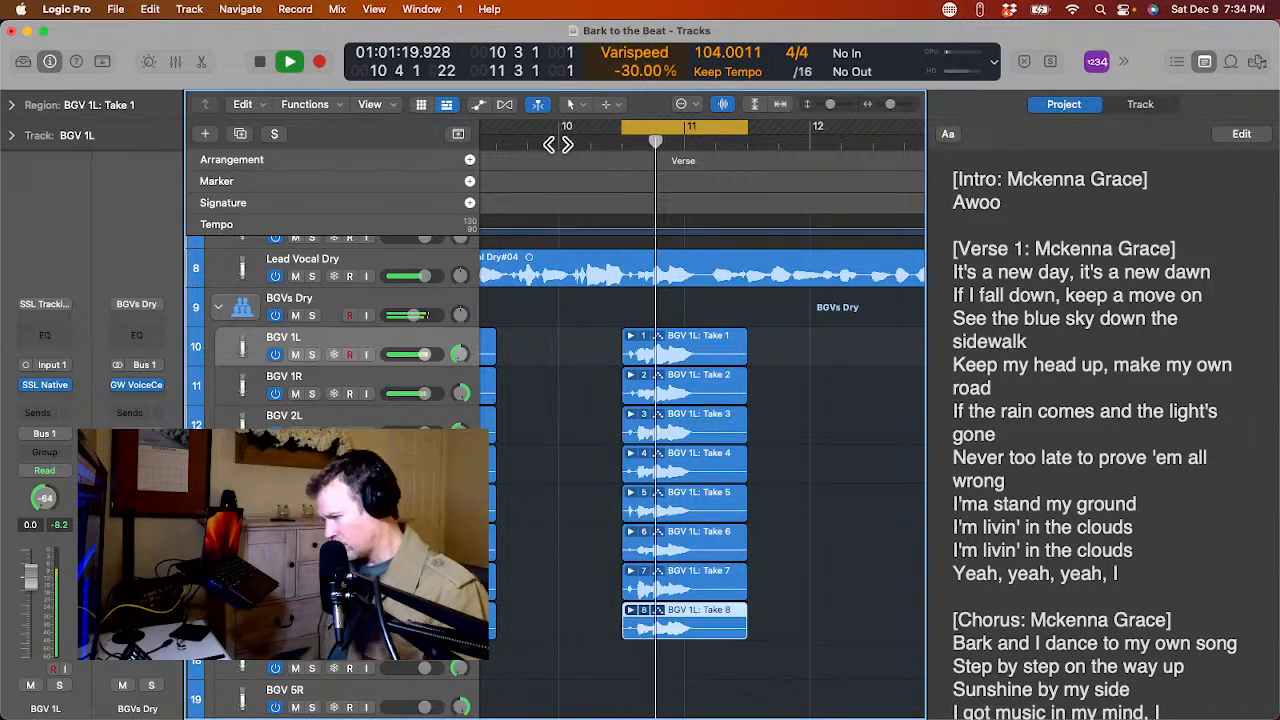
key(space)
scroll(657, 141, right, 3)
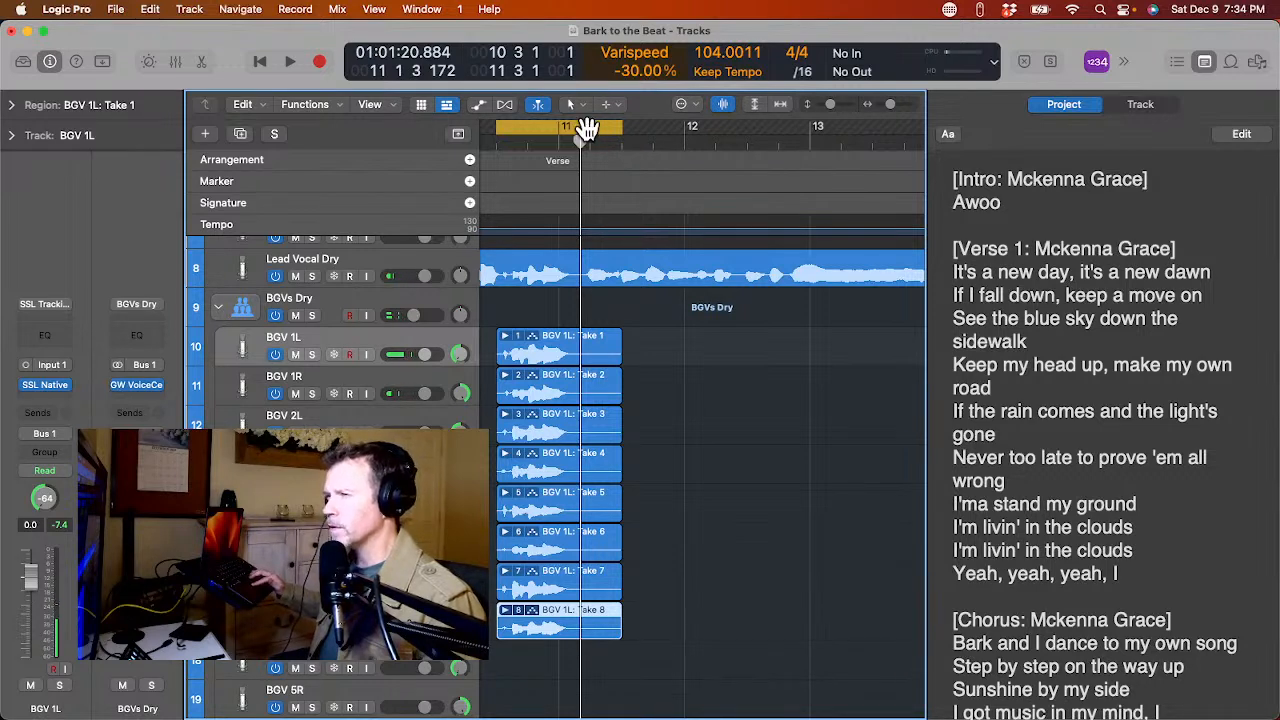
click(586, 126)
key(space)
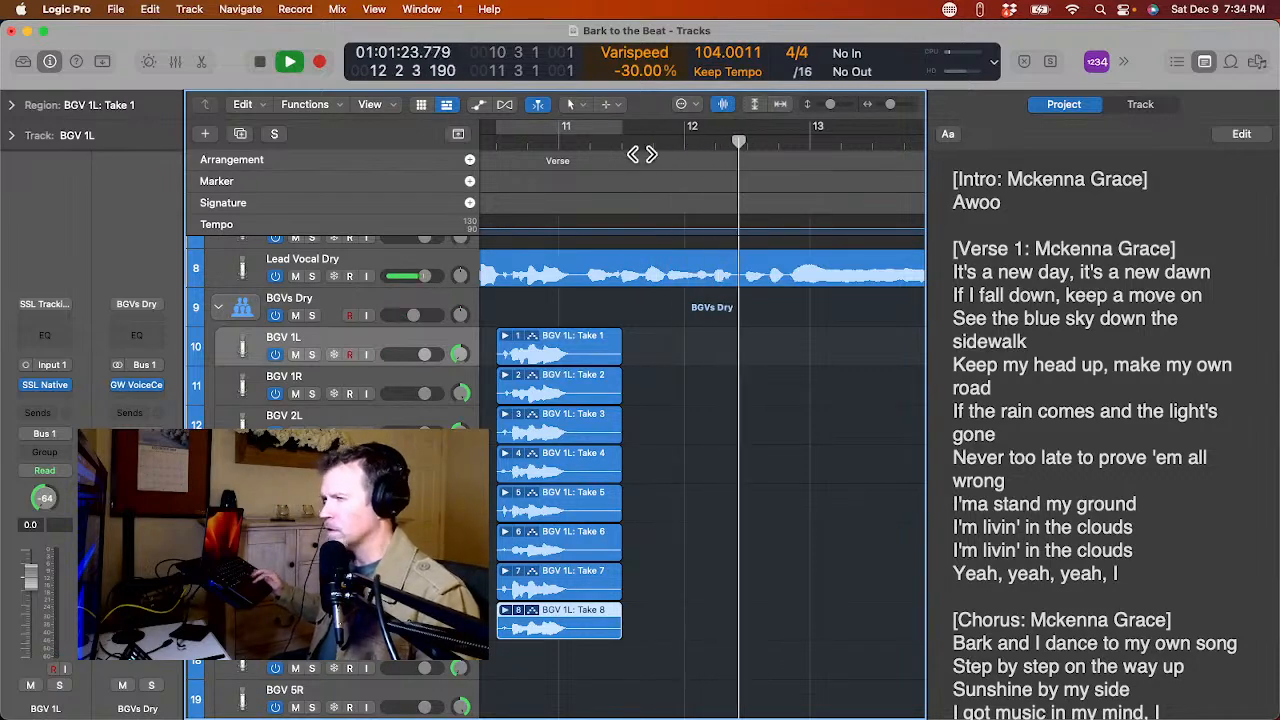
scroll(640, 150, right, 5)
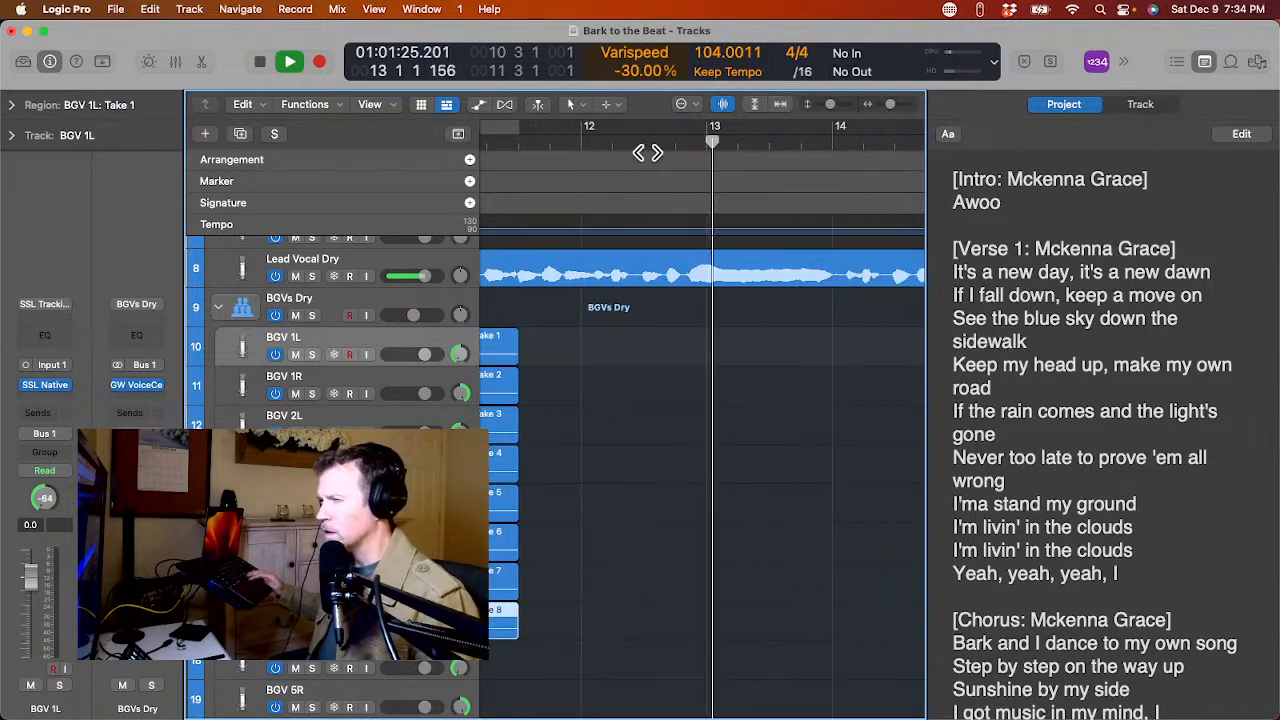
key(space)
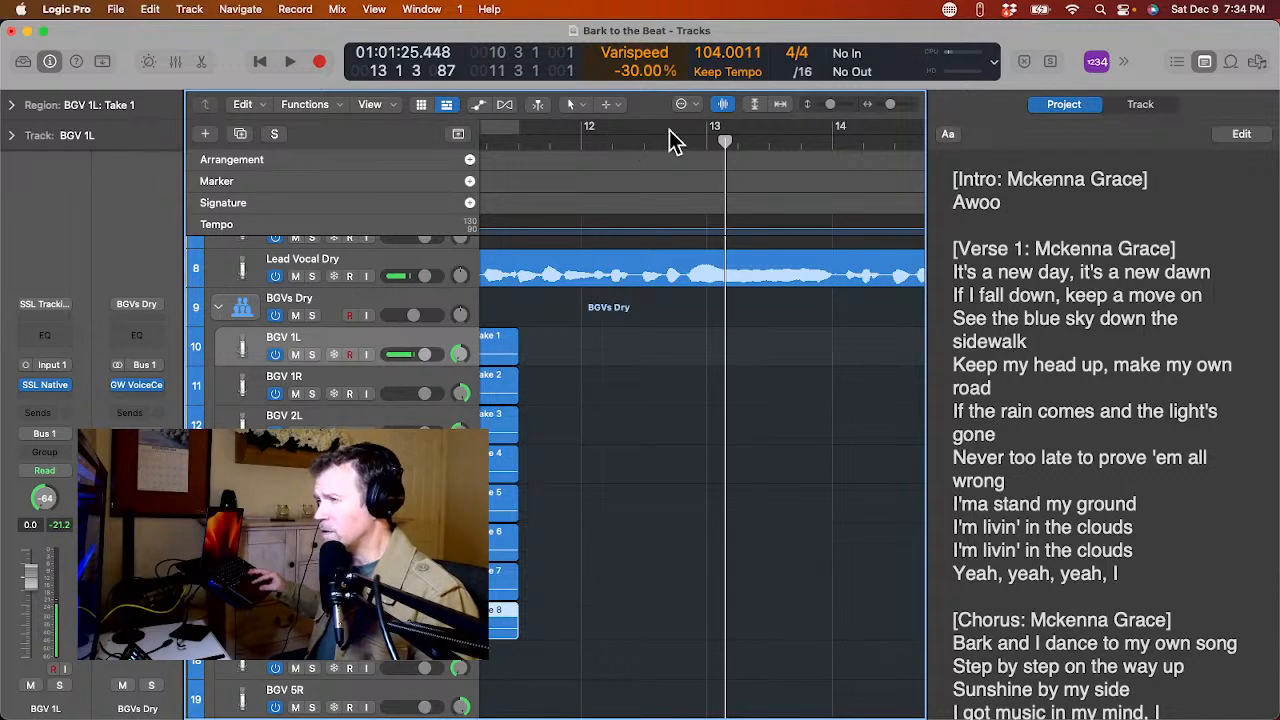
Set the cycle range from 12 4 to 14 3 for the next harmony phrase and start playback there.
drag(672, 136, 892, 152)
key(space)
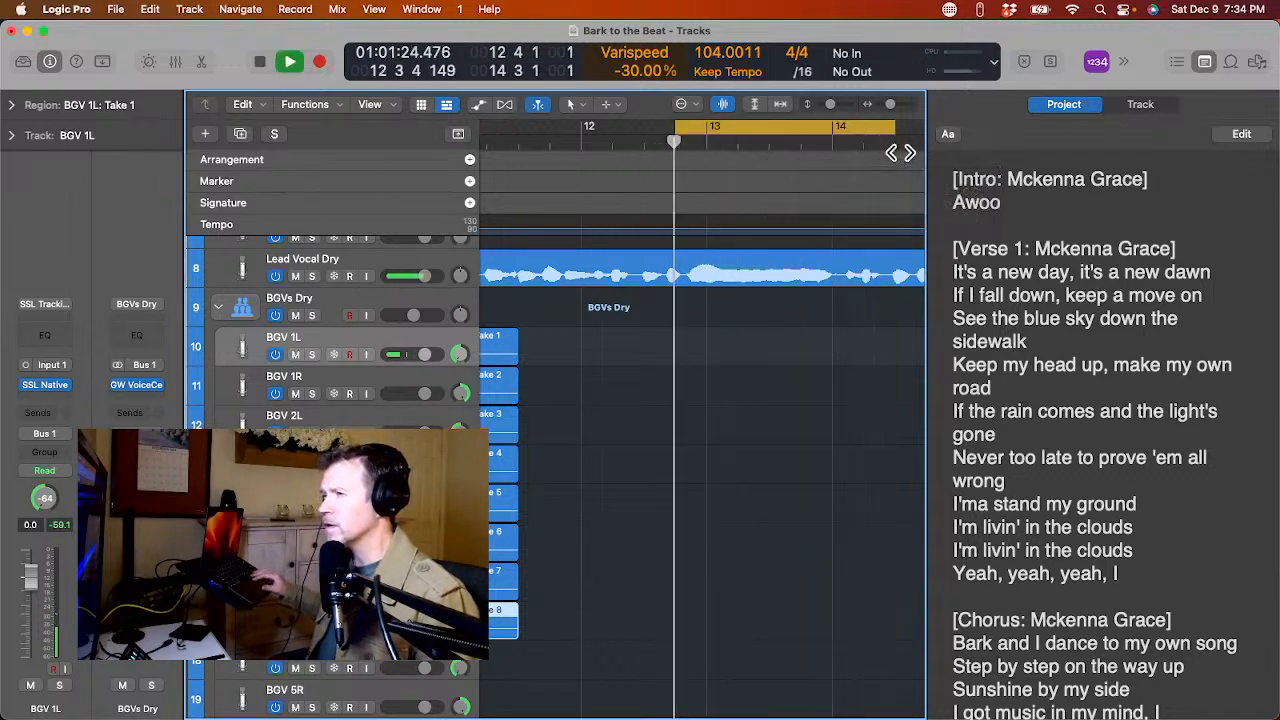
scroll(900, 152, right, 5)
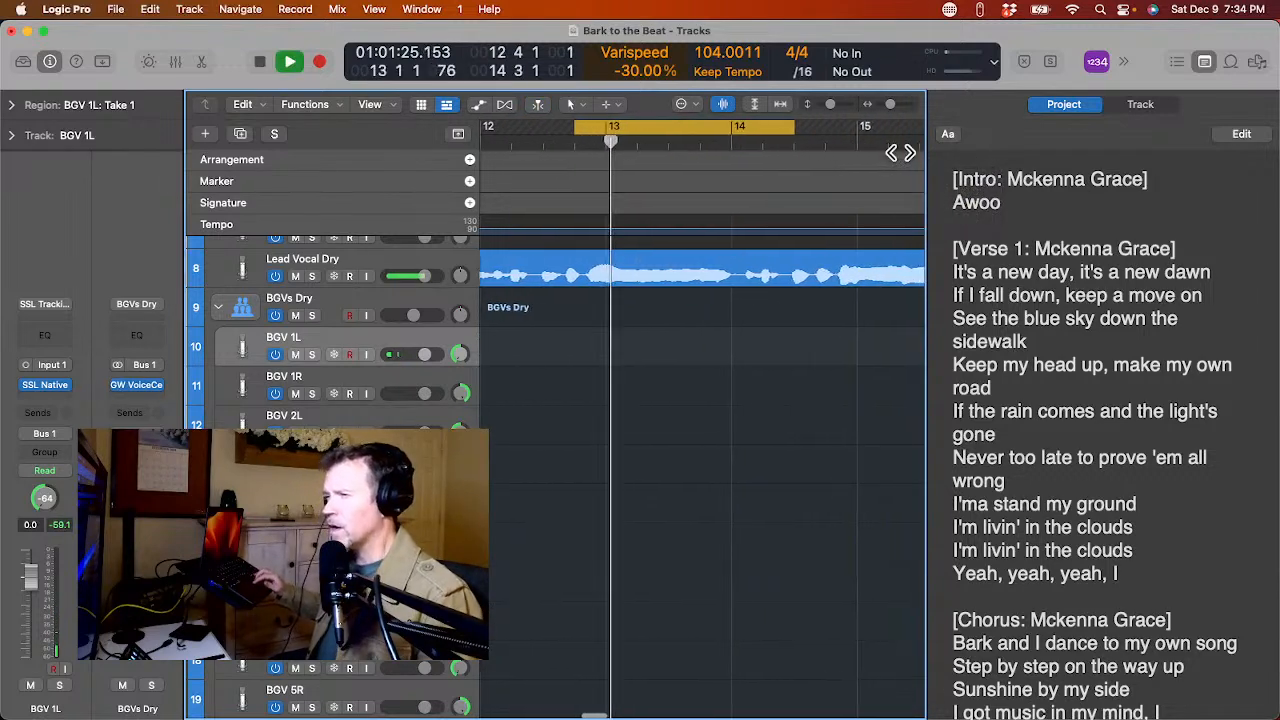
Turn the cycle off and play the song on to bar 16 to hear the following phrase.
click(709, 127)
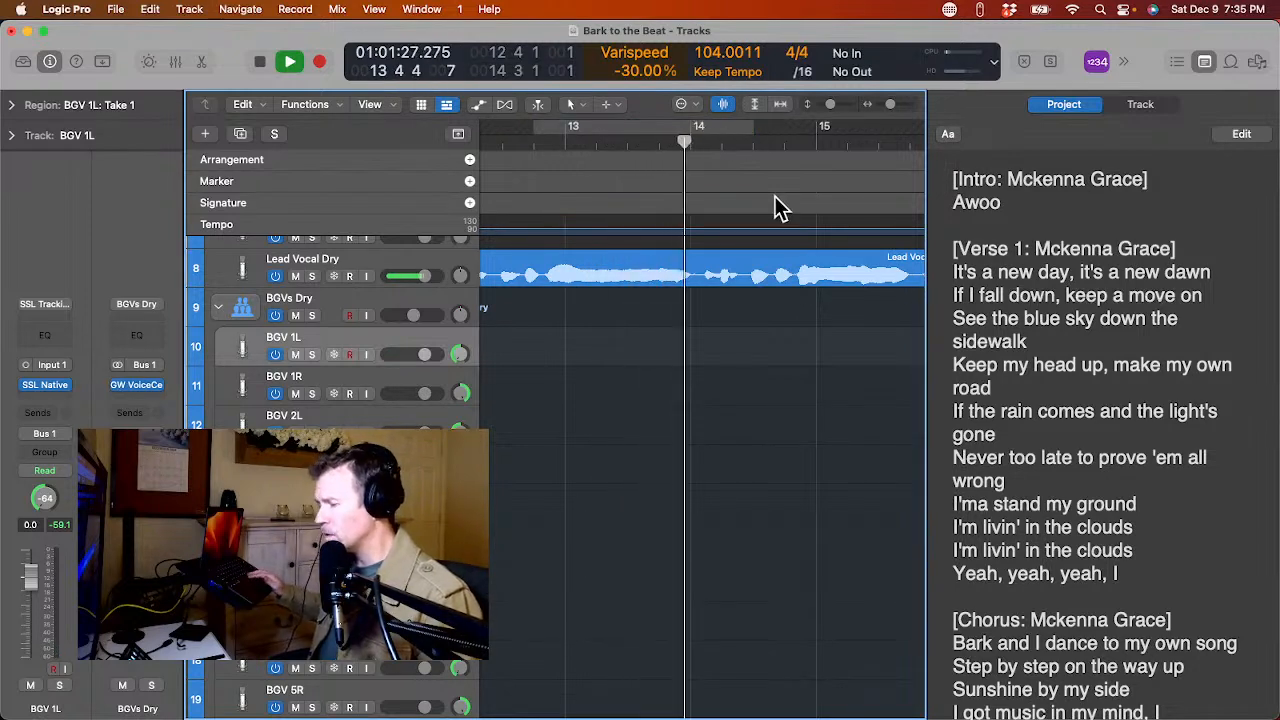
scroll(774, 196, right, 2)
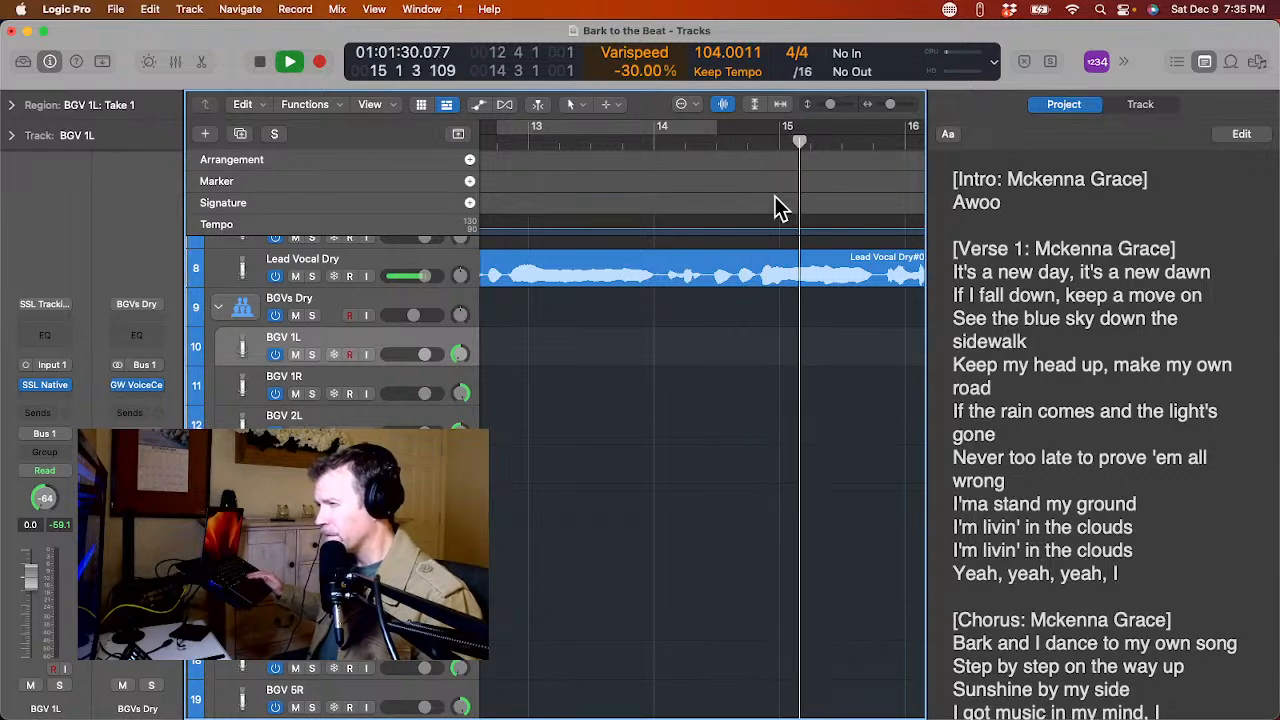
scroll(774, 196, right, 3)
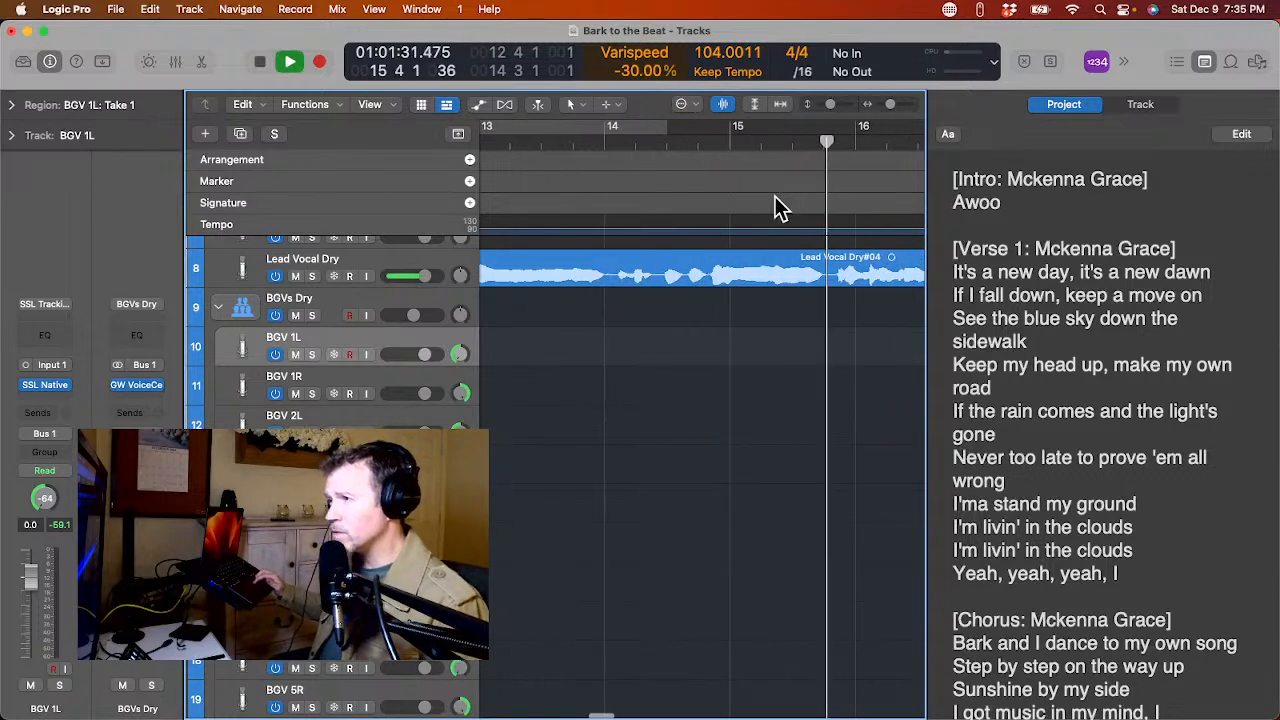
scroll(774, 196, up, 1)
key(space)
scroll(774, 196, right, 2)
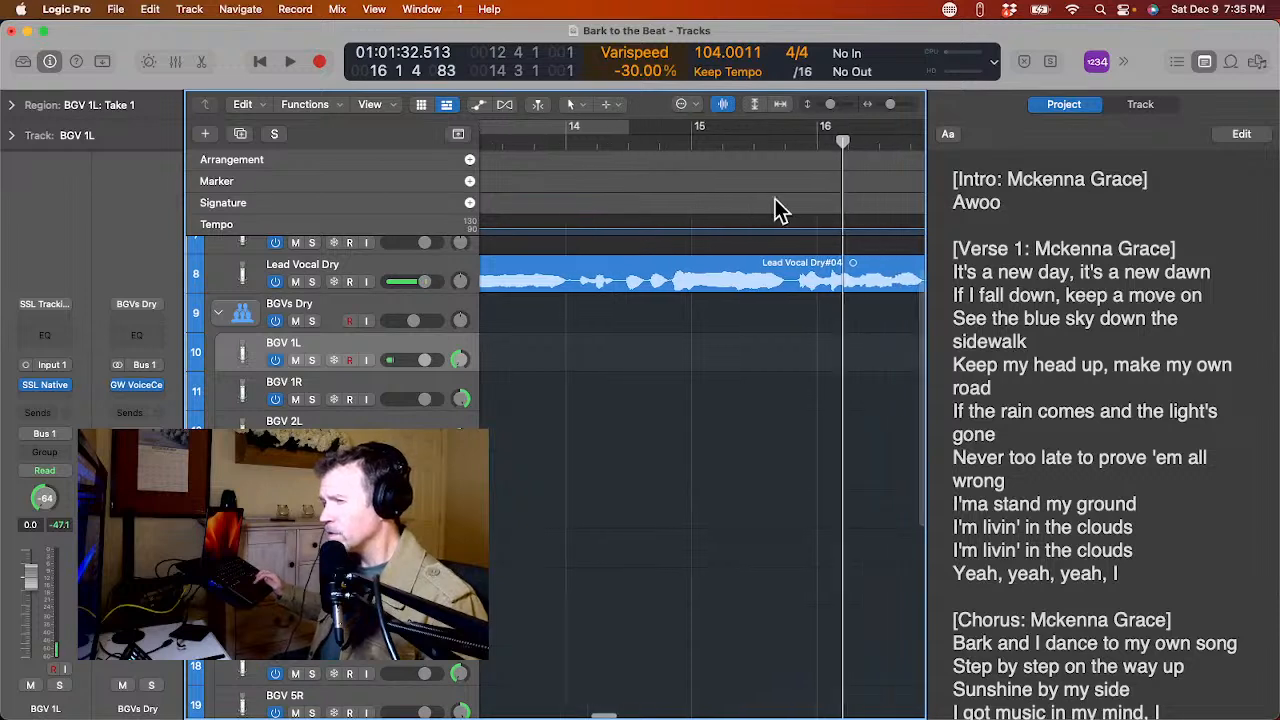
Turn the cycle back on, extend its end to 16 2 and start playback from its beginning.
click(590, 120)
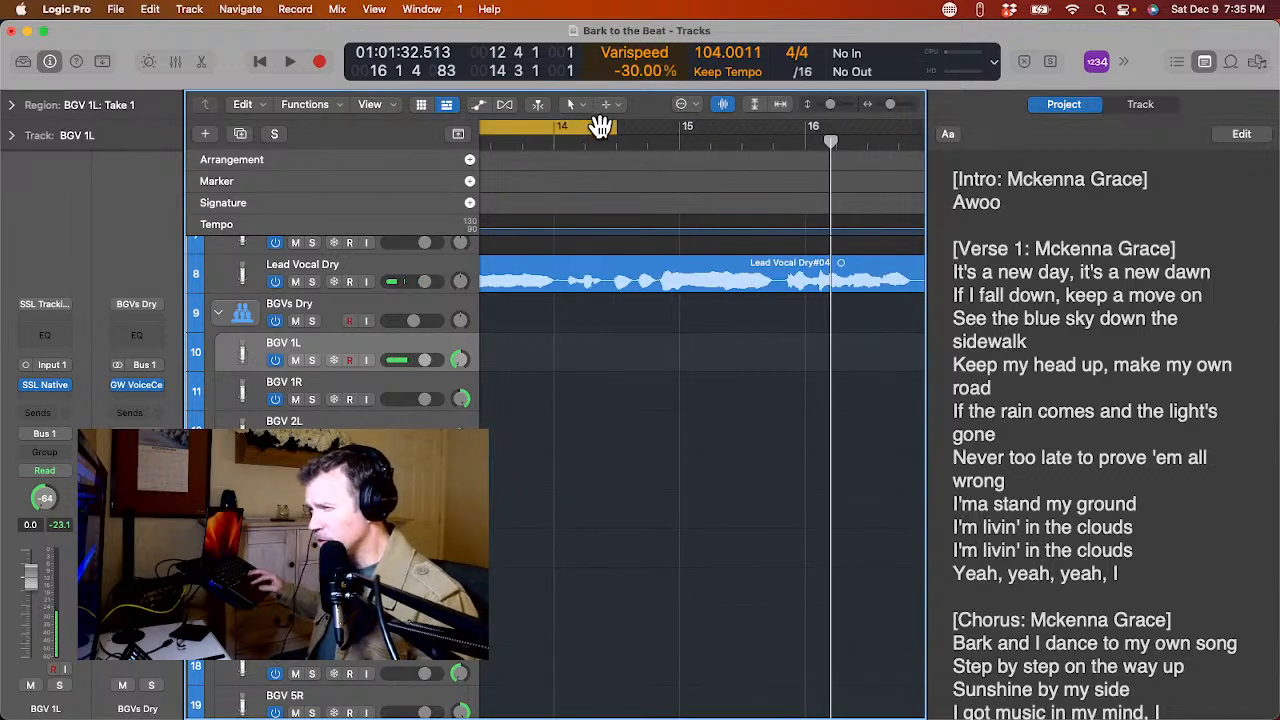
drag(612, 127, 831, 212)
key(space)
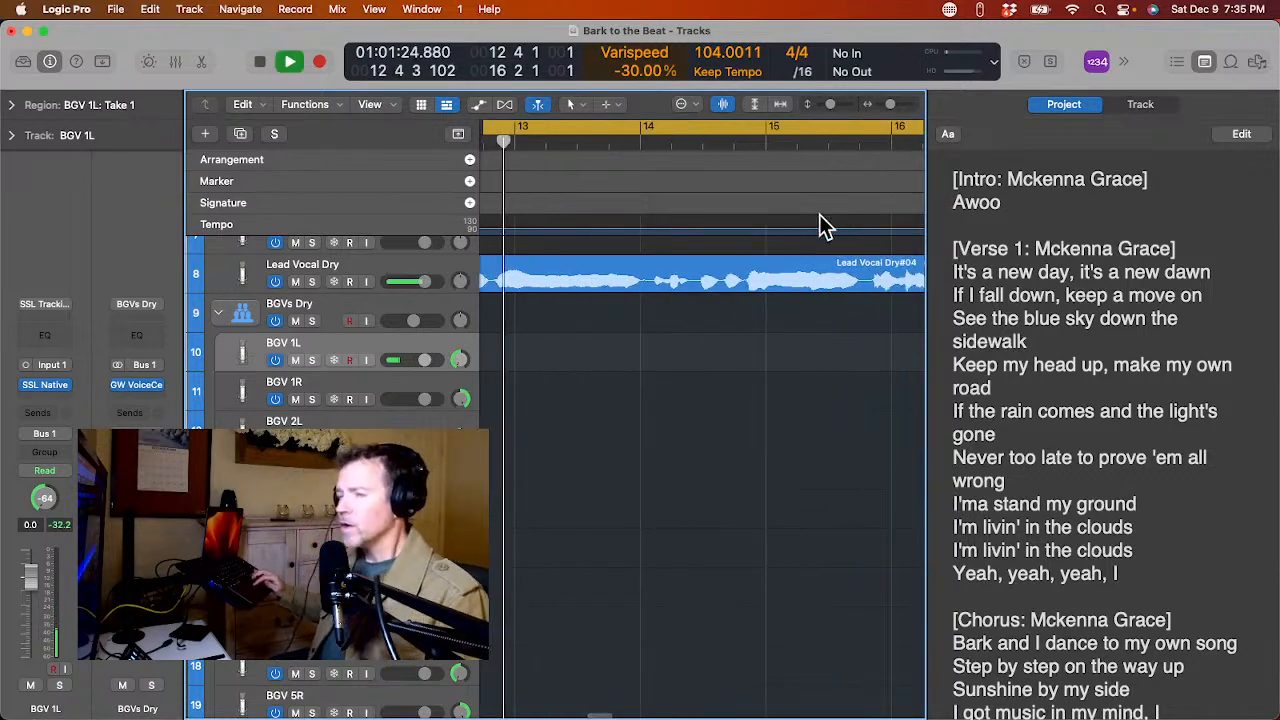
Rehearse the harmony part against the lead vocal by replaying the cycle range several times, and stop playback.
key(space)
key(space)
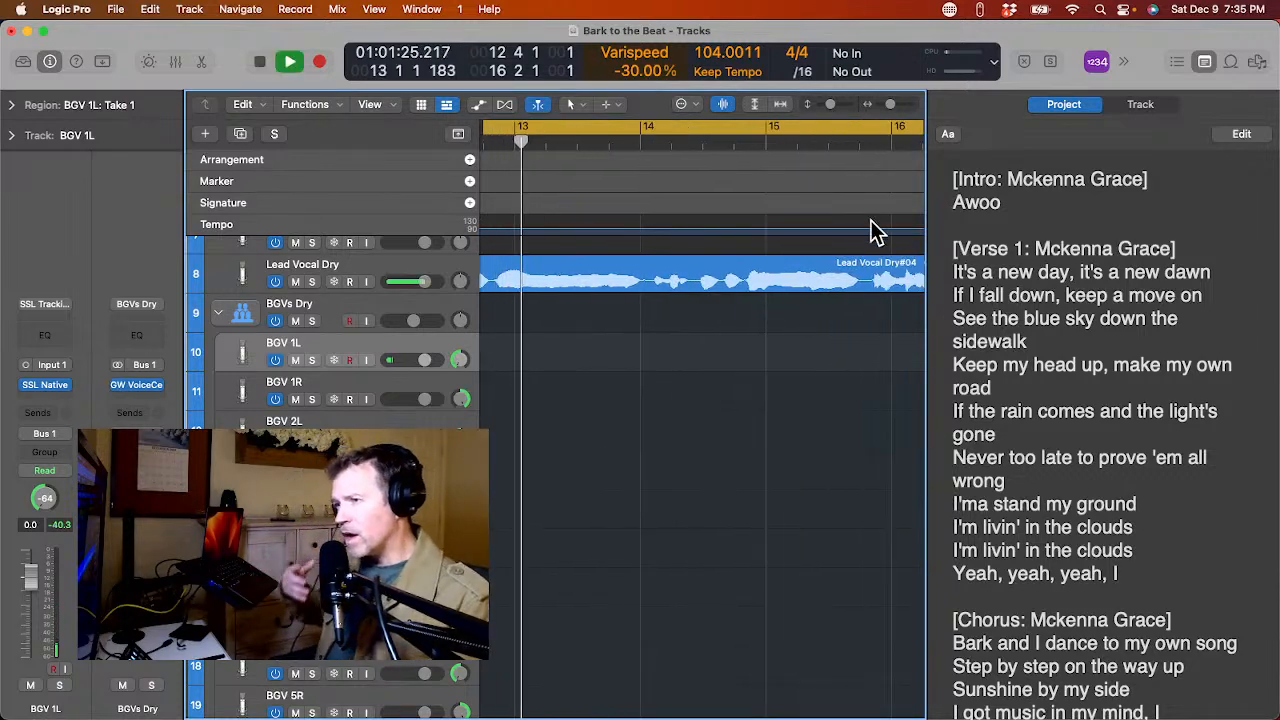
scroll(808, 243, left, 2)
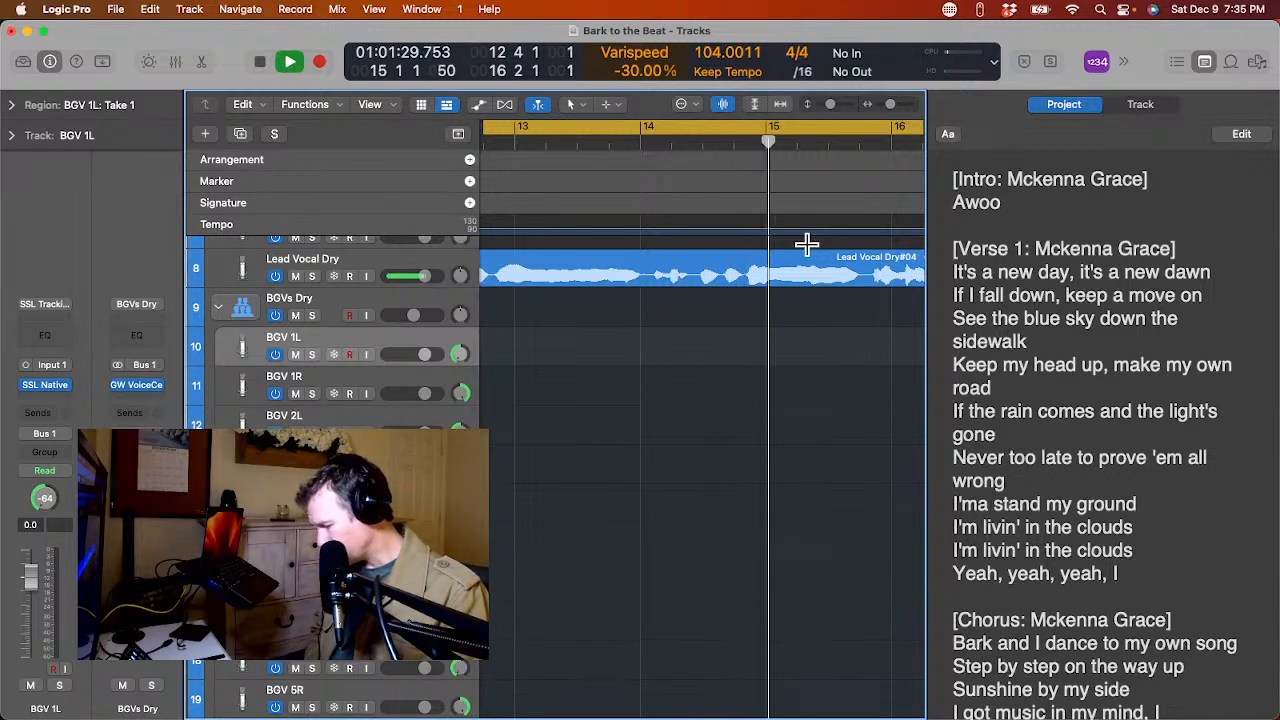
key(space)
key(space)
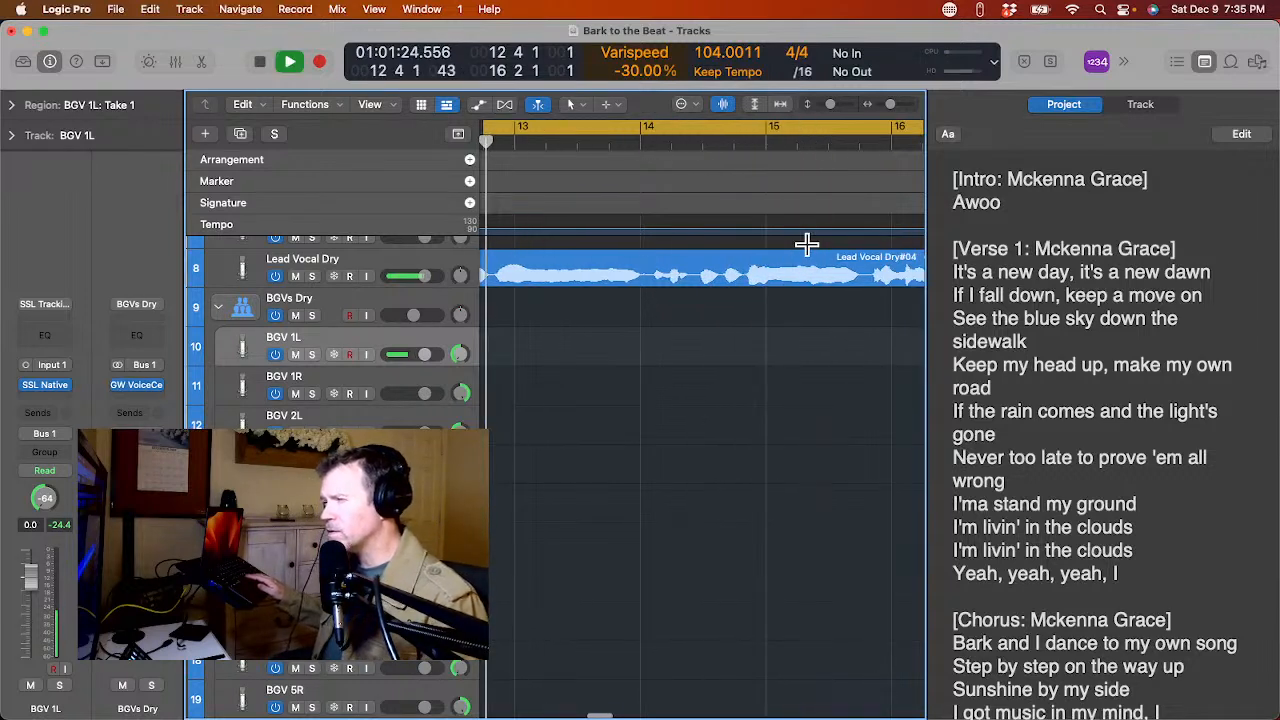
click(737, 147)
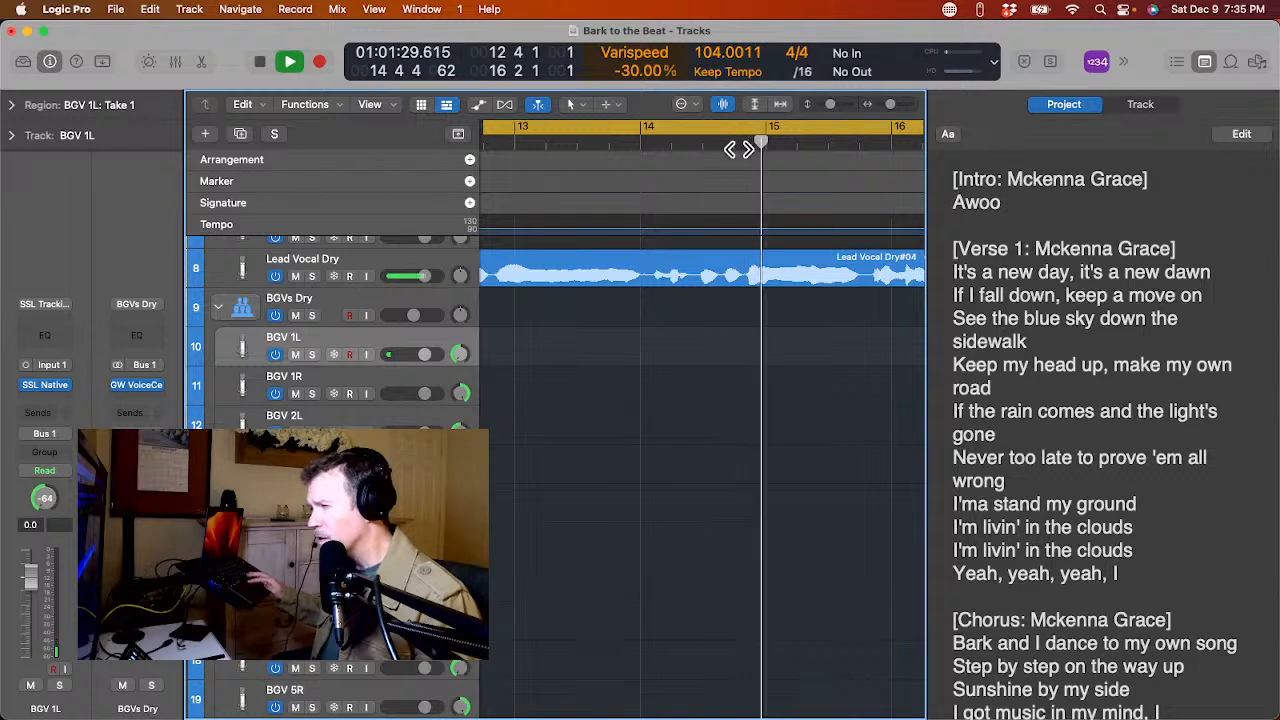
key(space)
key(space)
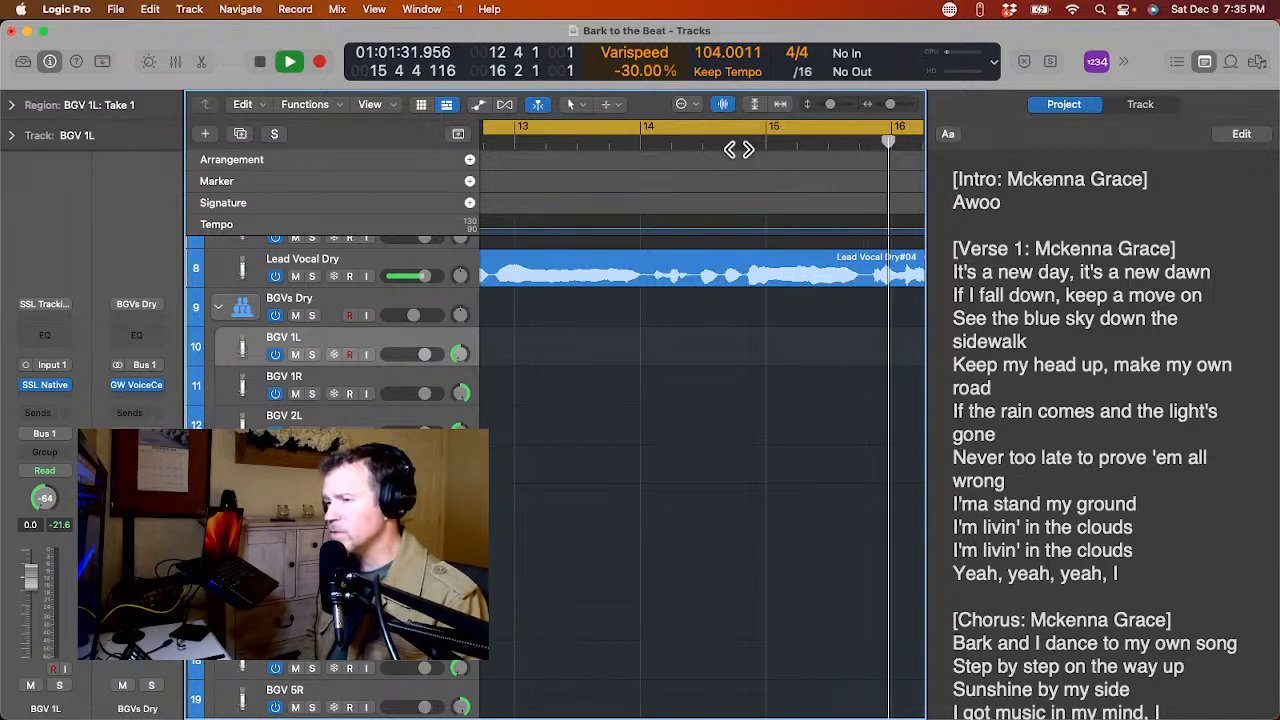
key(space)
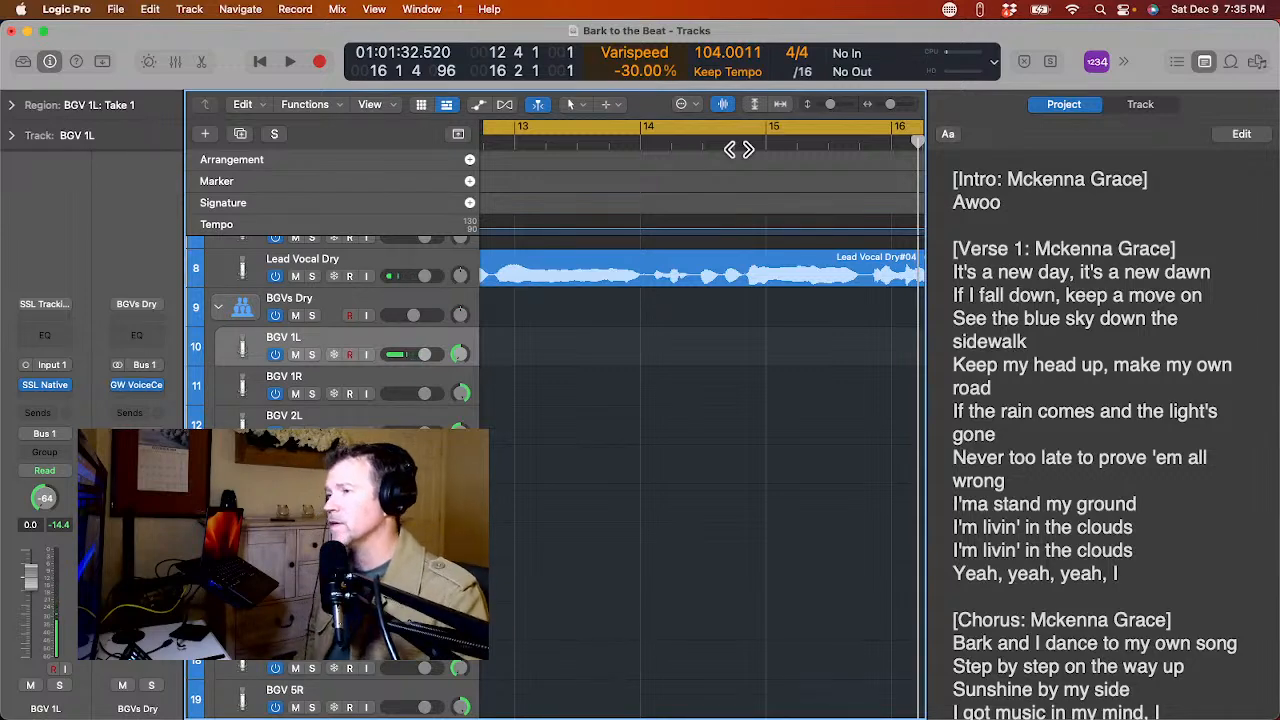
Record the harmony phrase across the cycle range on BGV 1L and double it on BGV 1R.
key(r)
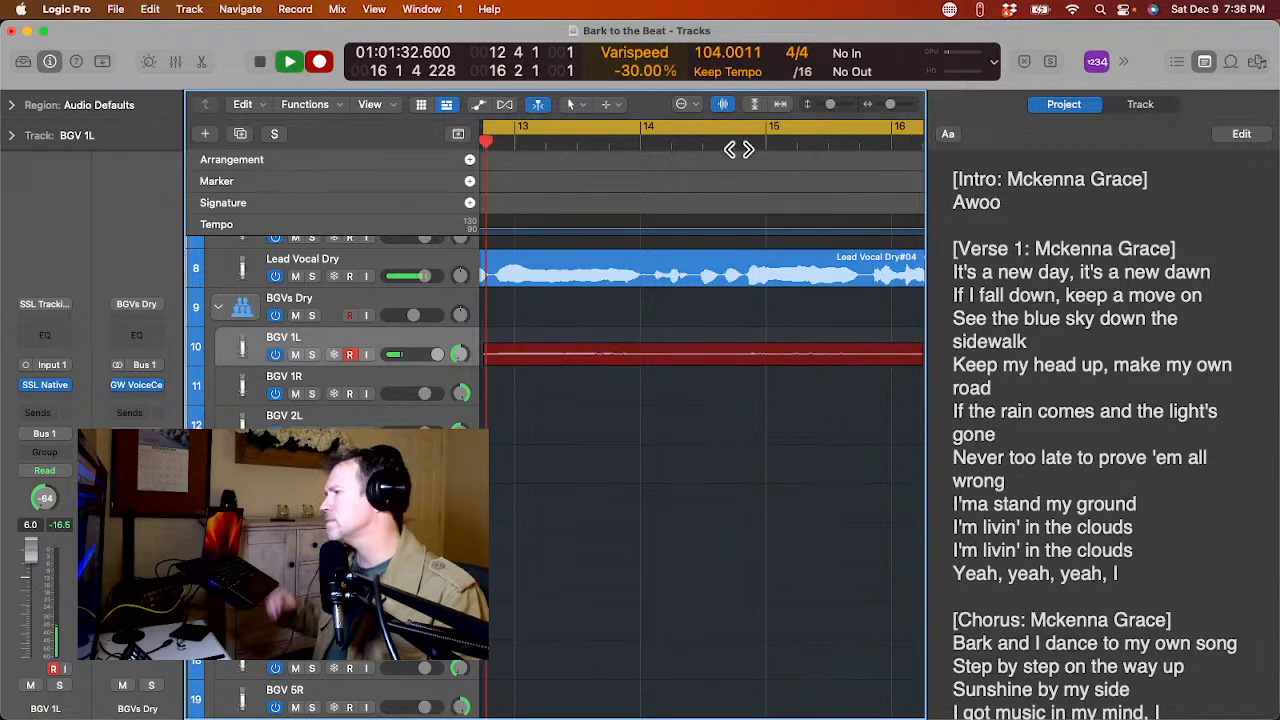
key(space)
key(Down)
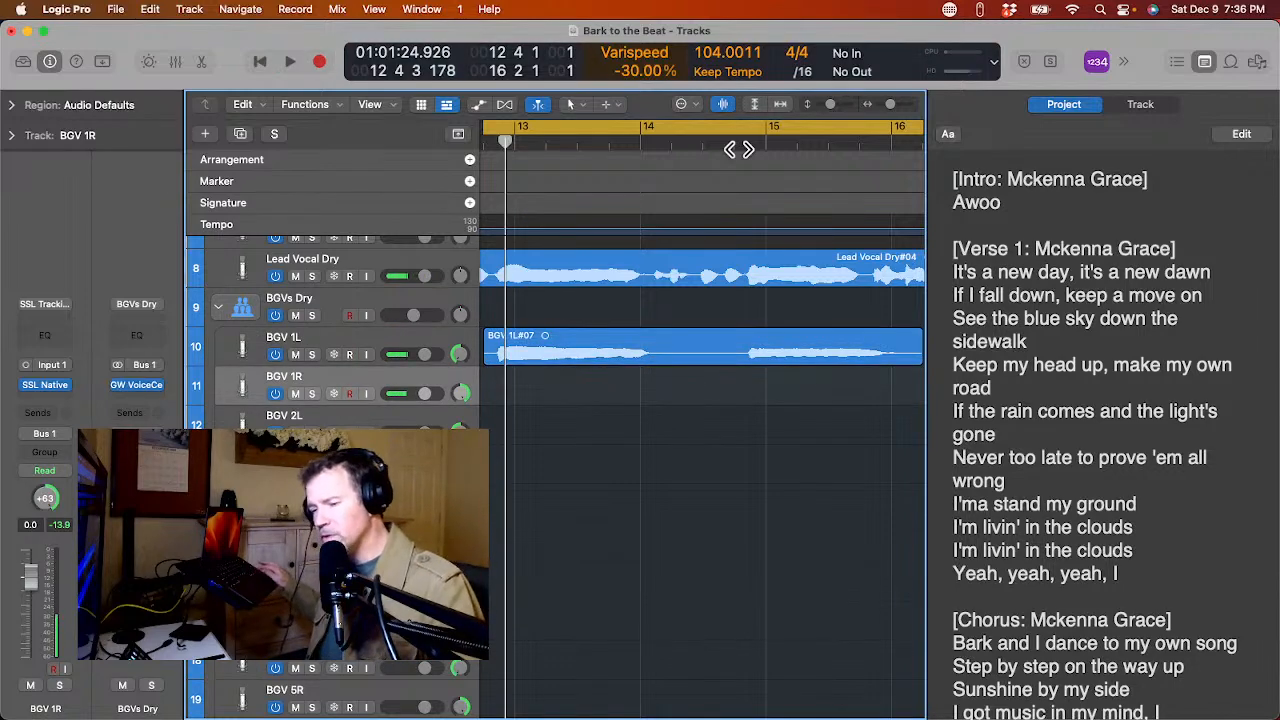
key(r)
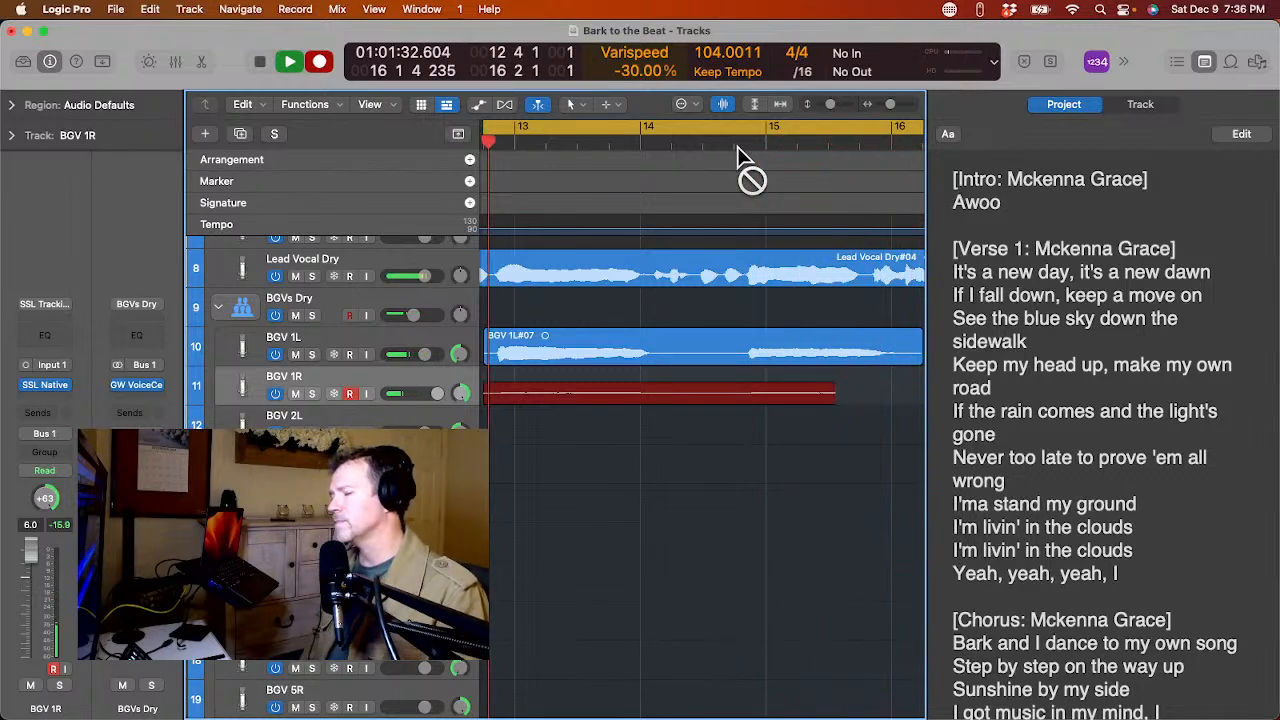
key(space)
key(Down)
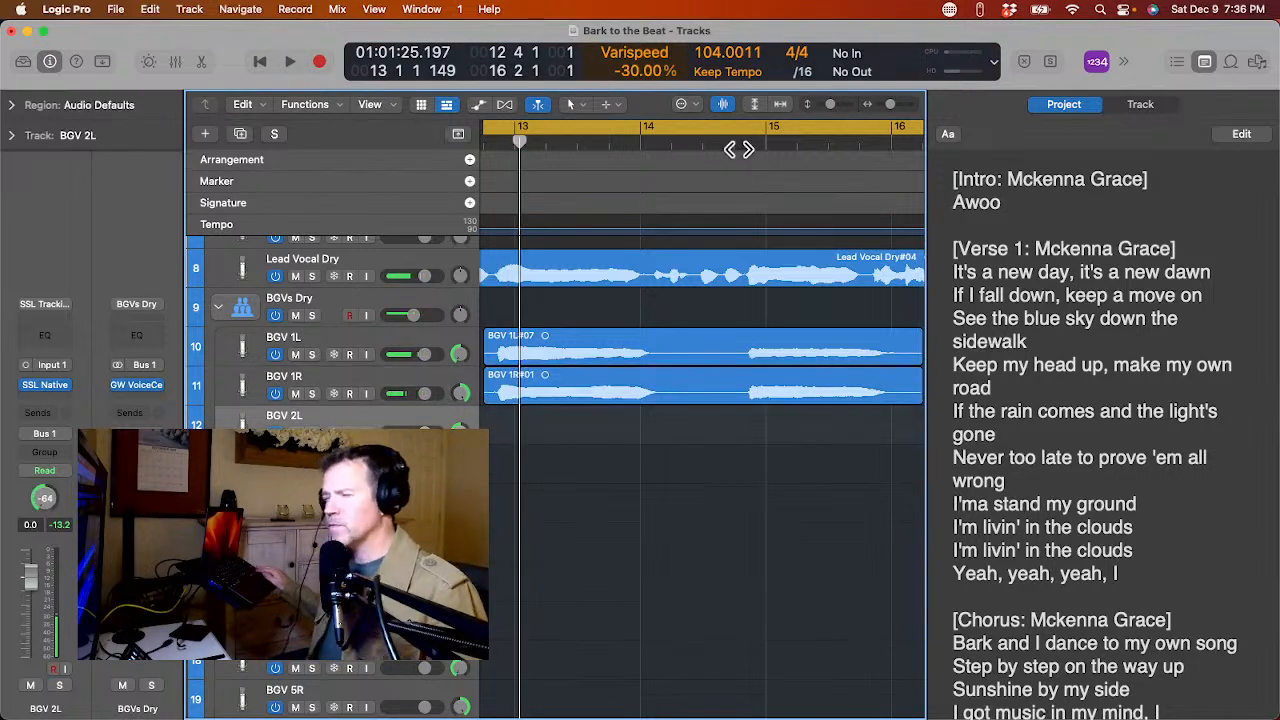
Audition the BGV 1L and BGV 1R recordings with the lead vocal in the cycle range.
key(space)
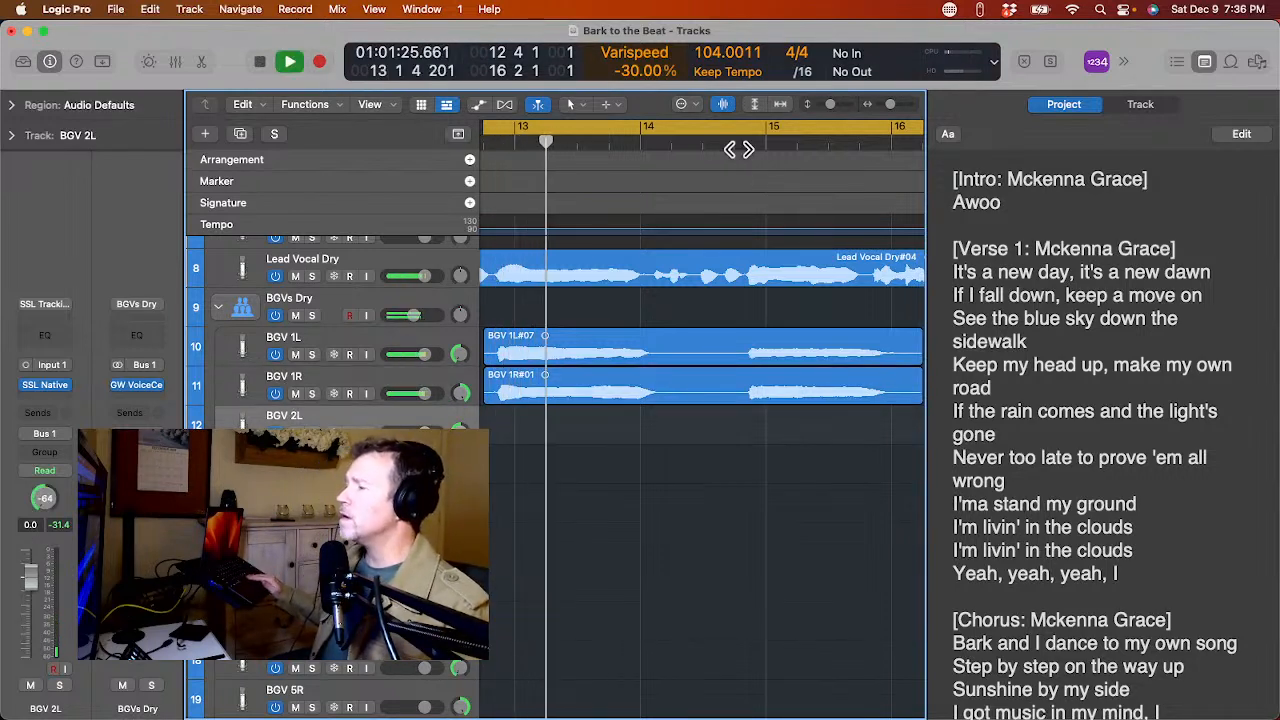
key(space)
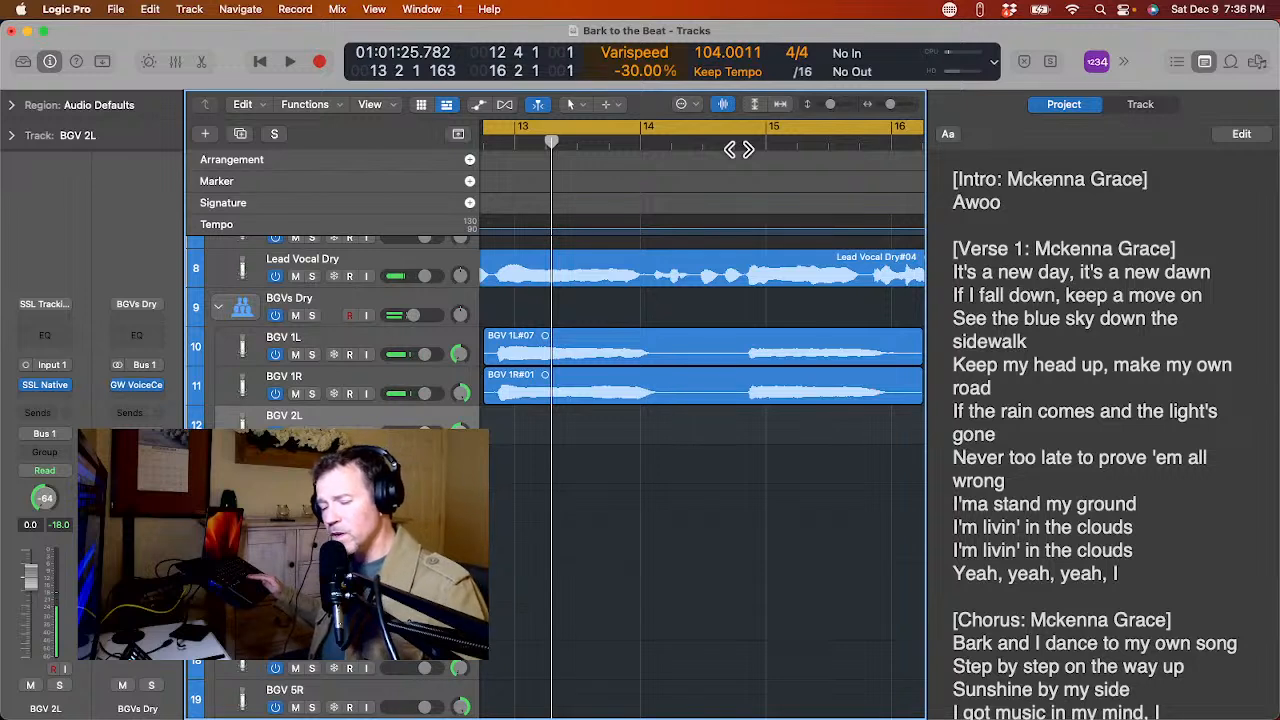
key(space)
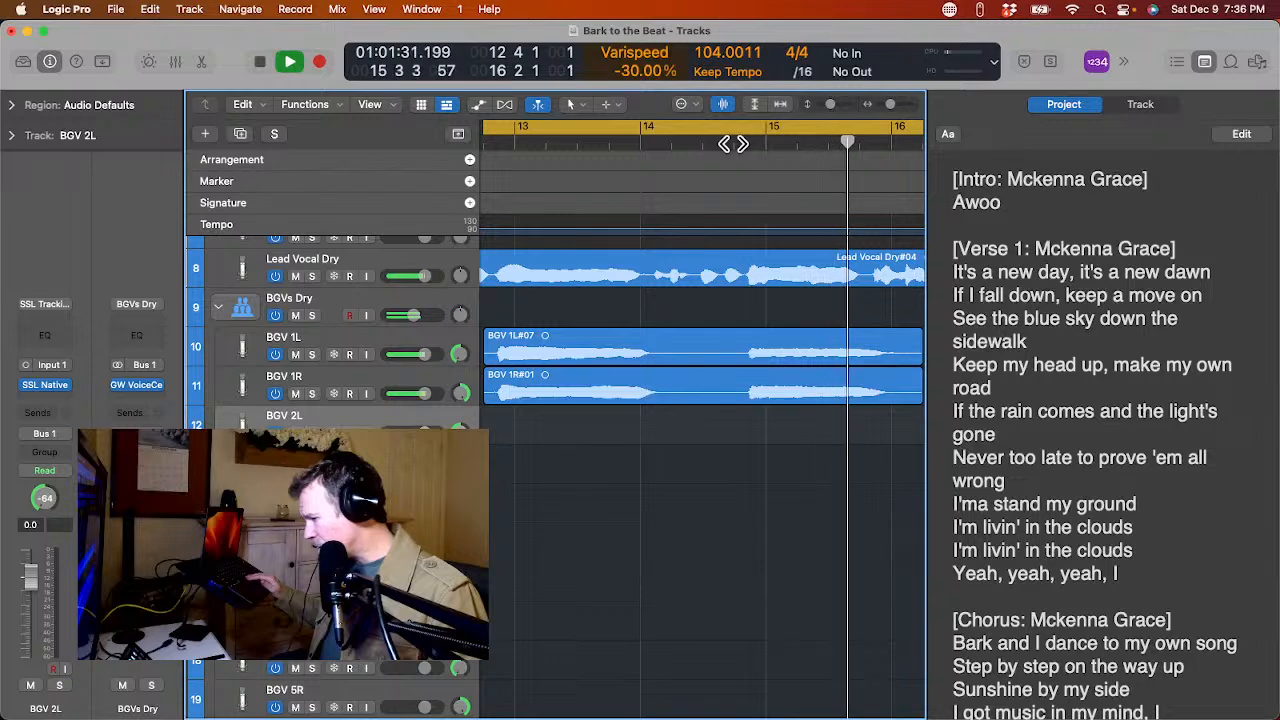
click(488, 132)
key(space)
scroll(446, 270, up, 2)
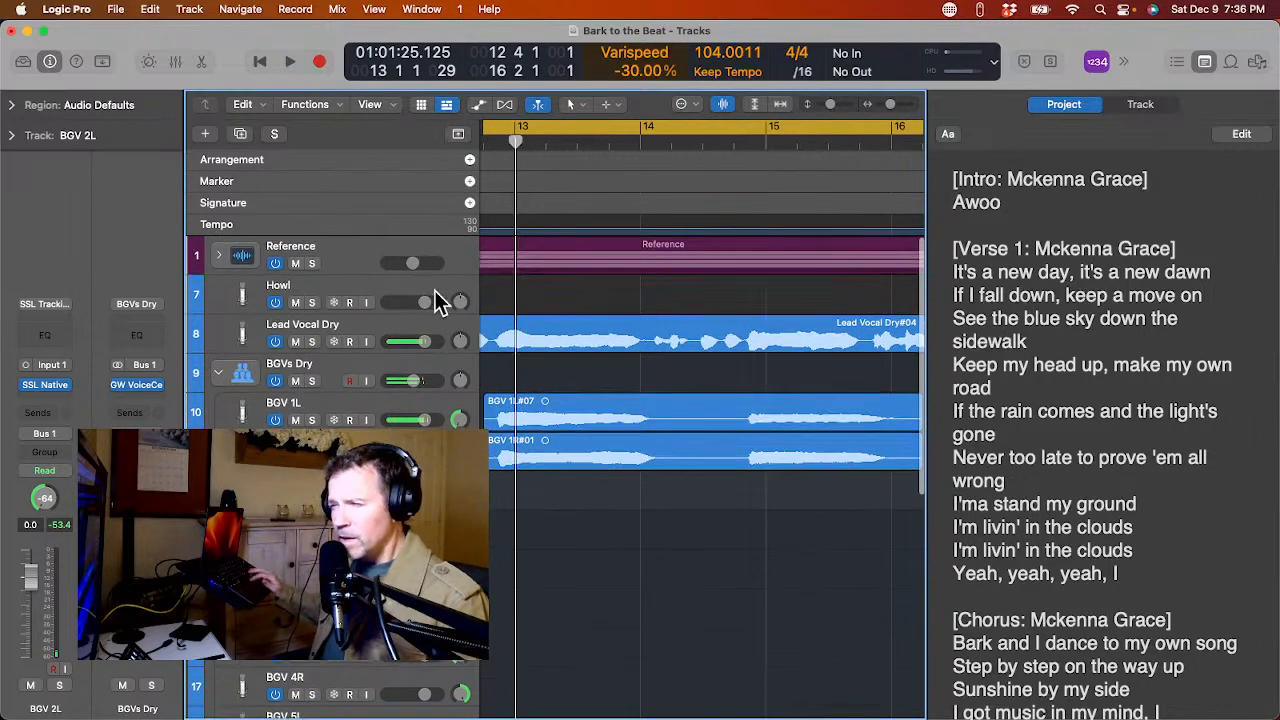
Solo the Reference stack to listen to the original phrase in the cycle range, and turn its solo off.
click(305, 262)
key(space)
click(311, 264)
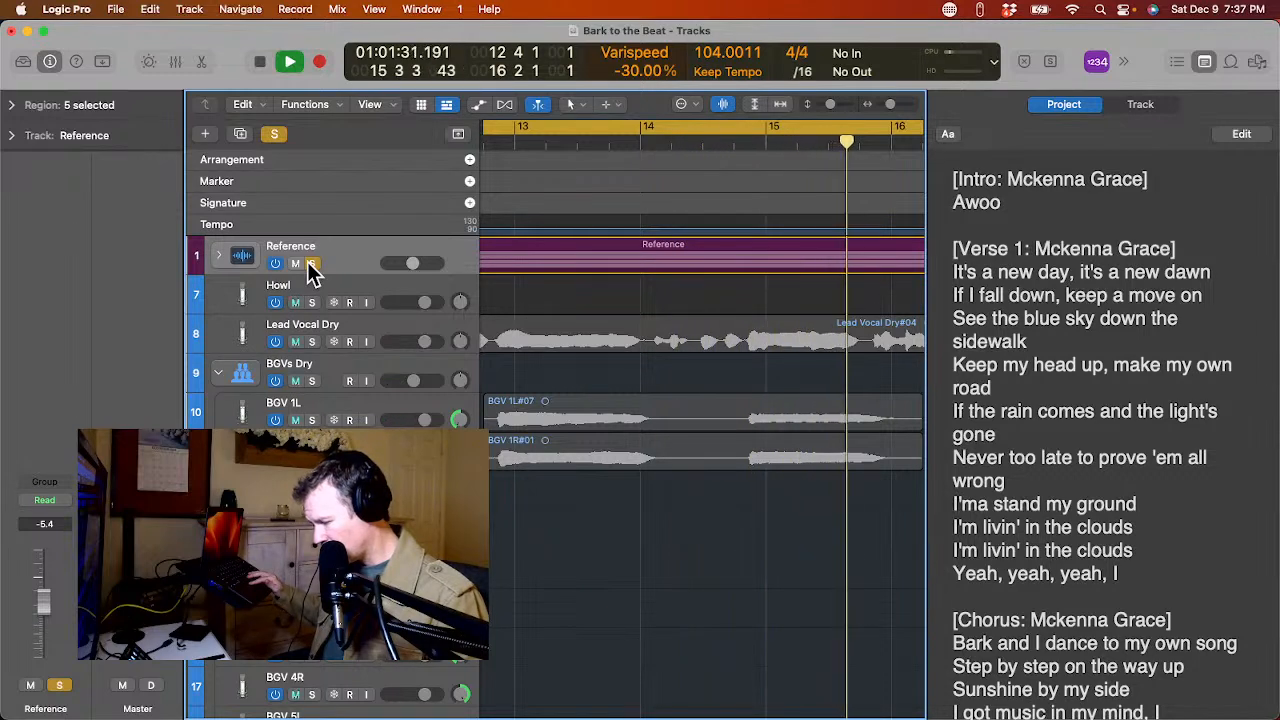
key(space)
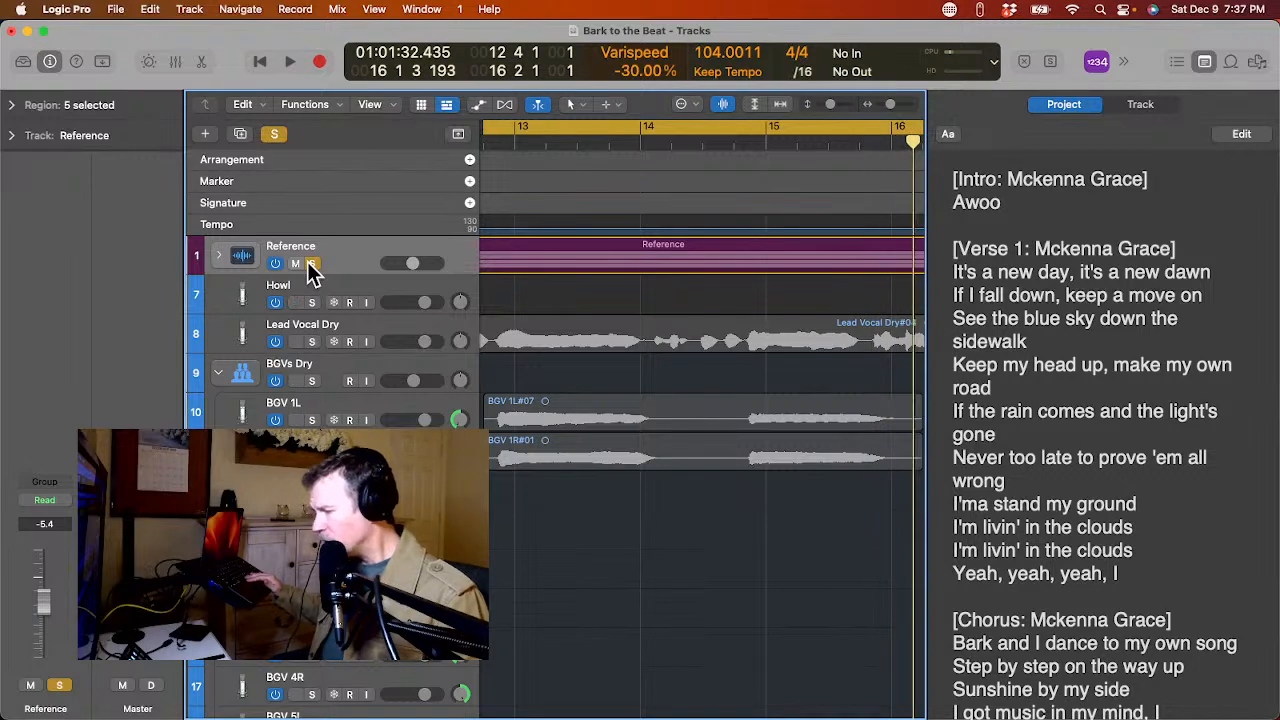
key(space)
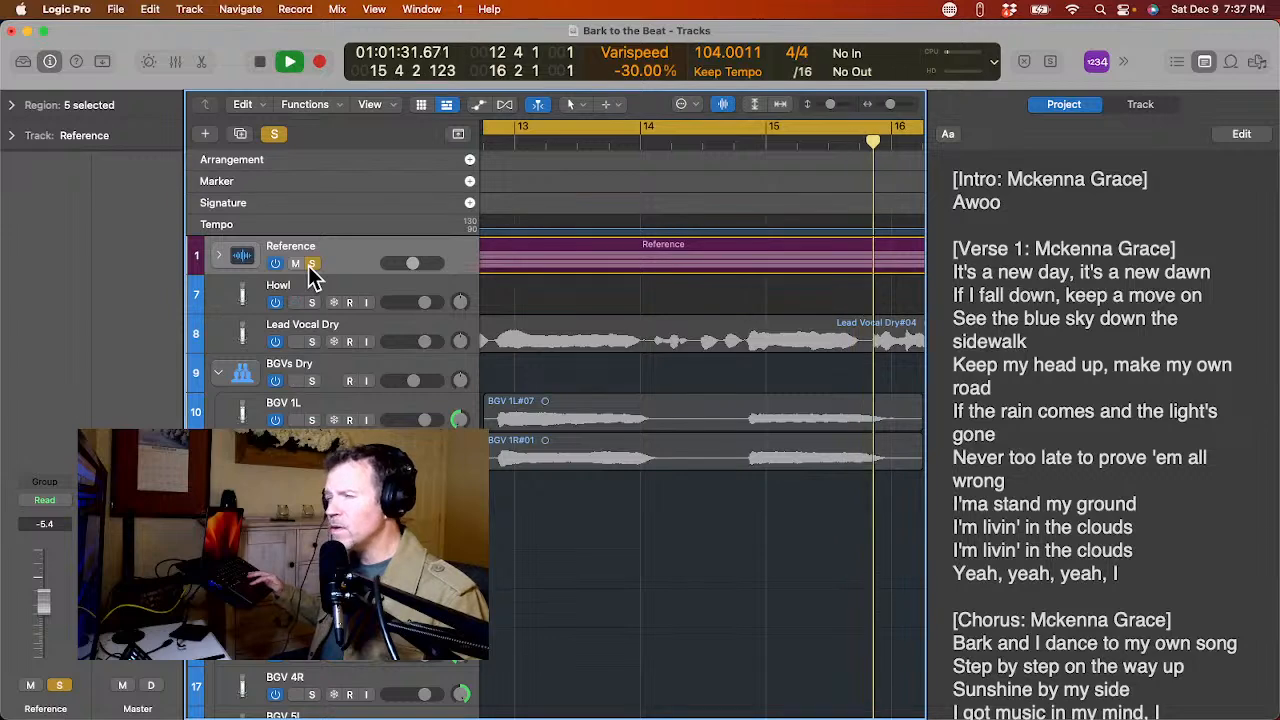
click(311, 264)
key(space)
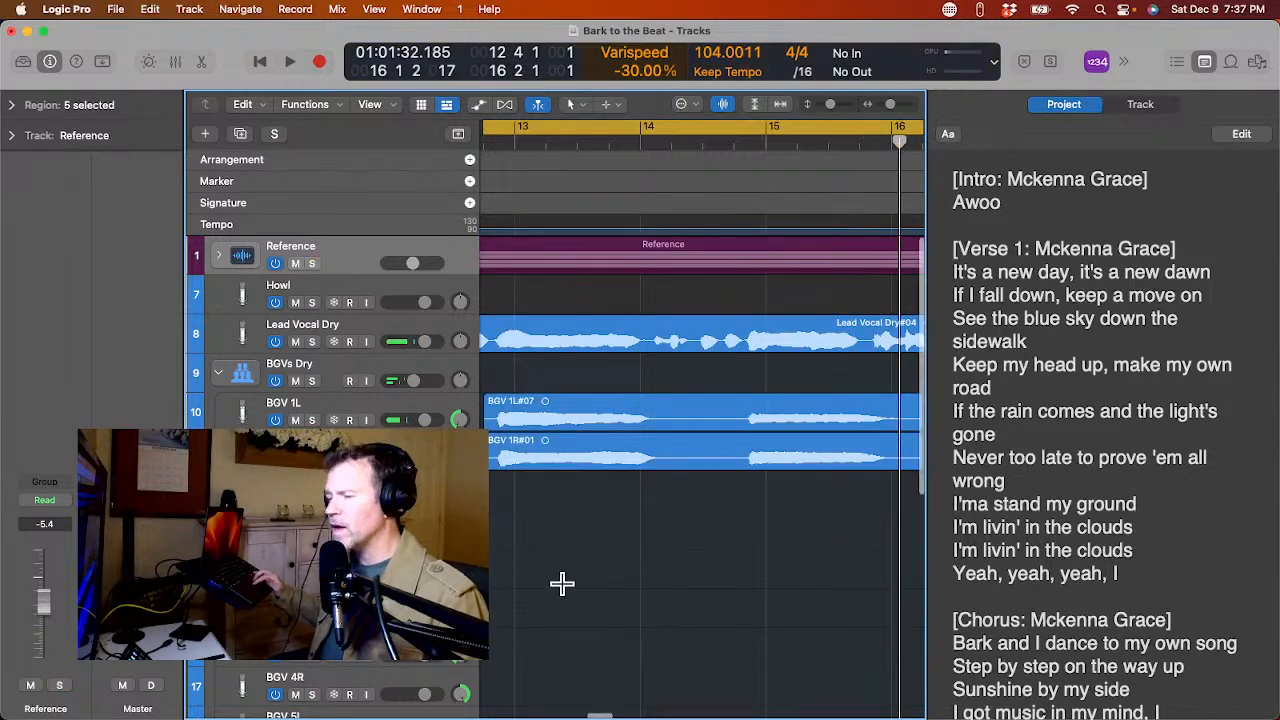
Replay the lead vocal and the two recorded BGV layers in the cycle range to work out the next harmony.
scroll(562, 583, down, 10)
scroll(562, 583, up, 10)
scroll(562, 583, up, 1)
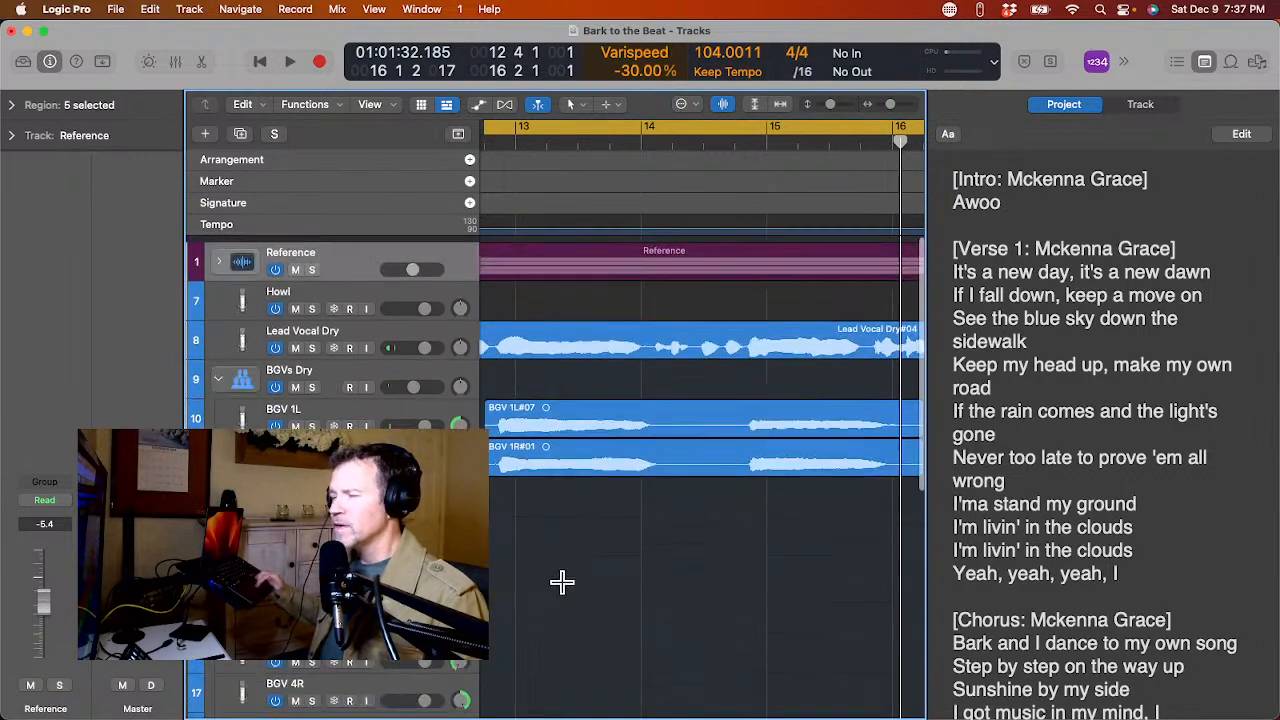
key(space)
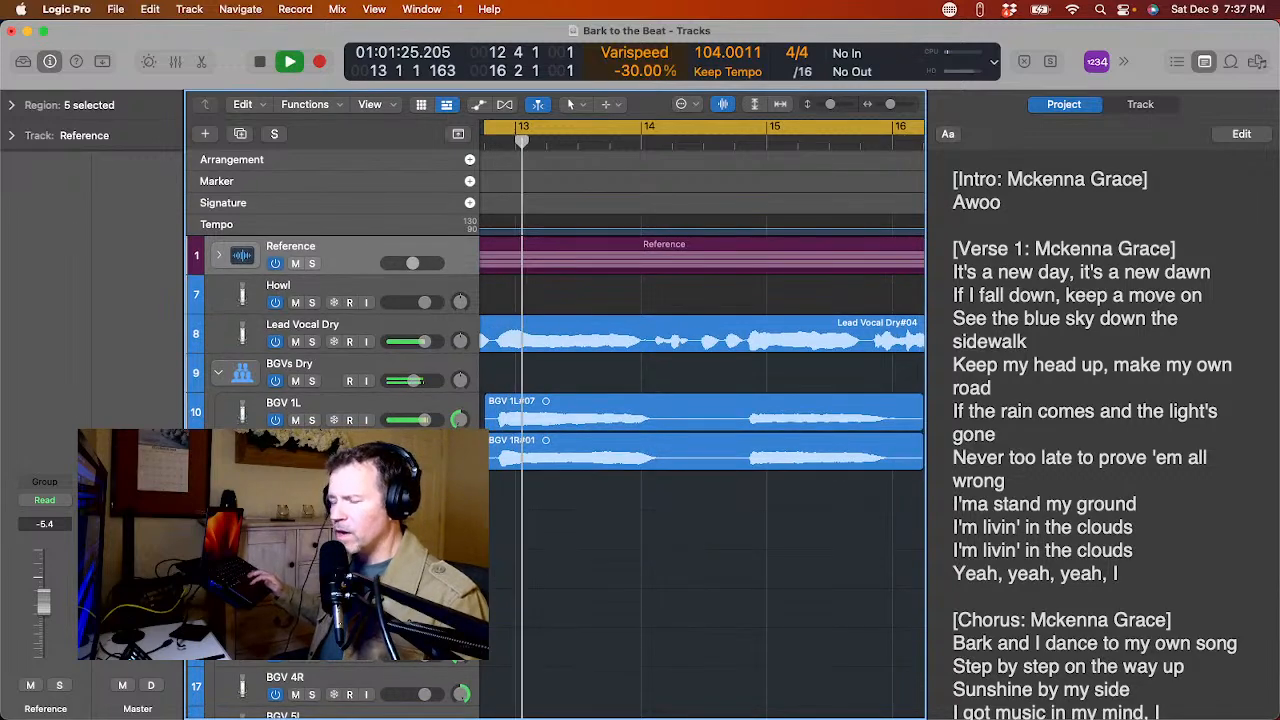
key(space)
key(space)
key(super+Left)
key(super+Left)
key(super+Left)
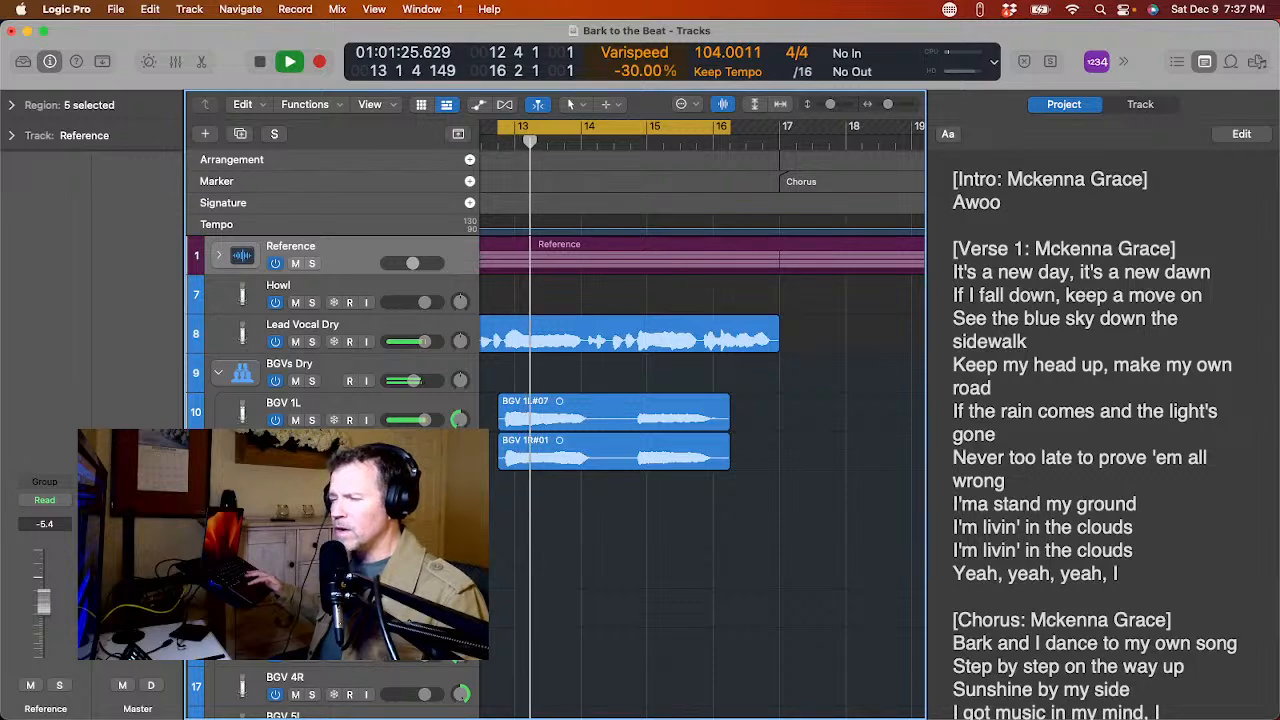
Record the second harmony part across the cycle range on BGV 2L and double it on BGV 2R.
click(349, 498)
key(space)
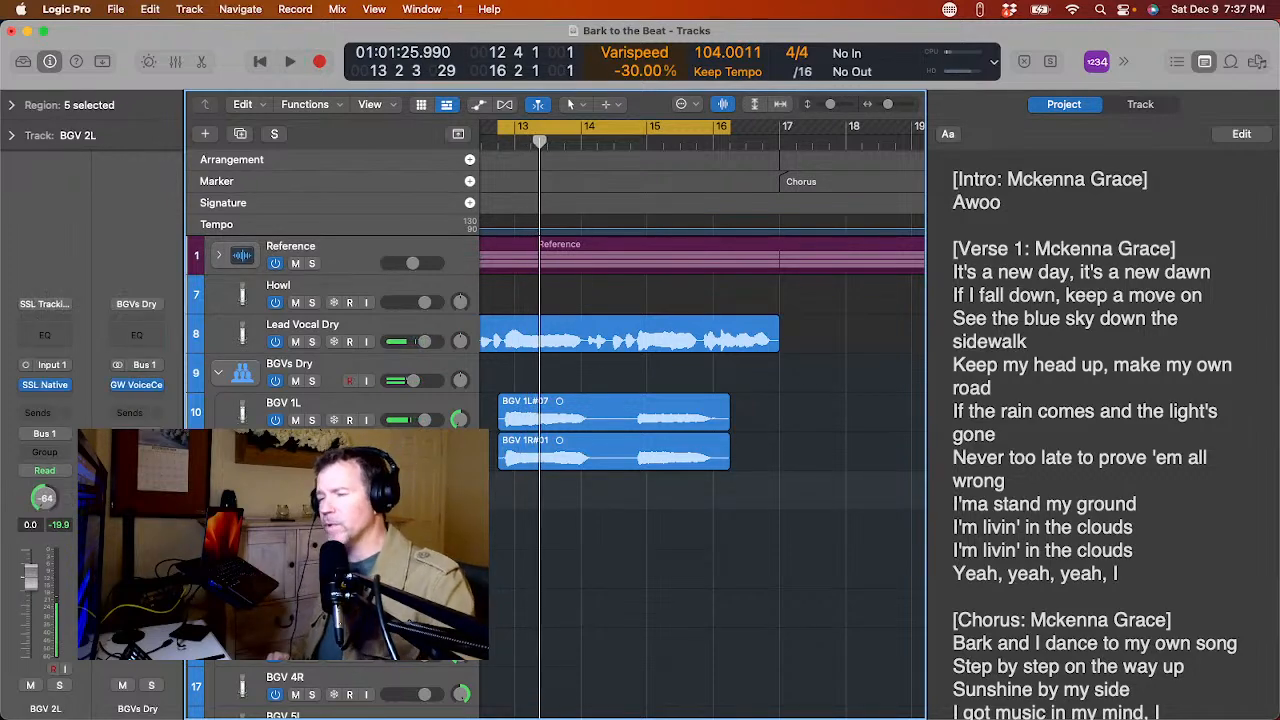
key(r)
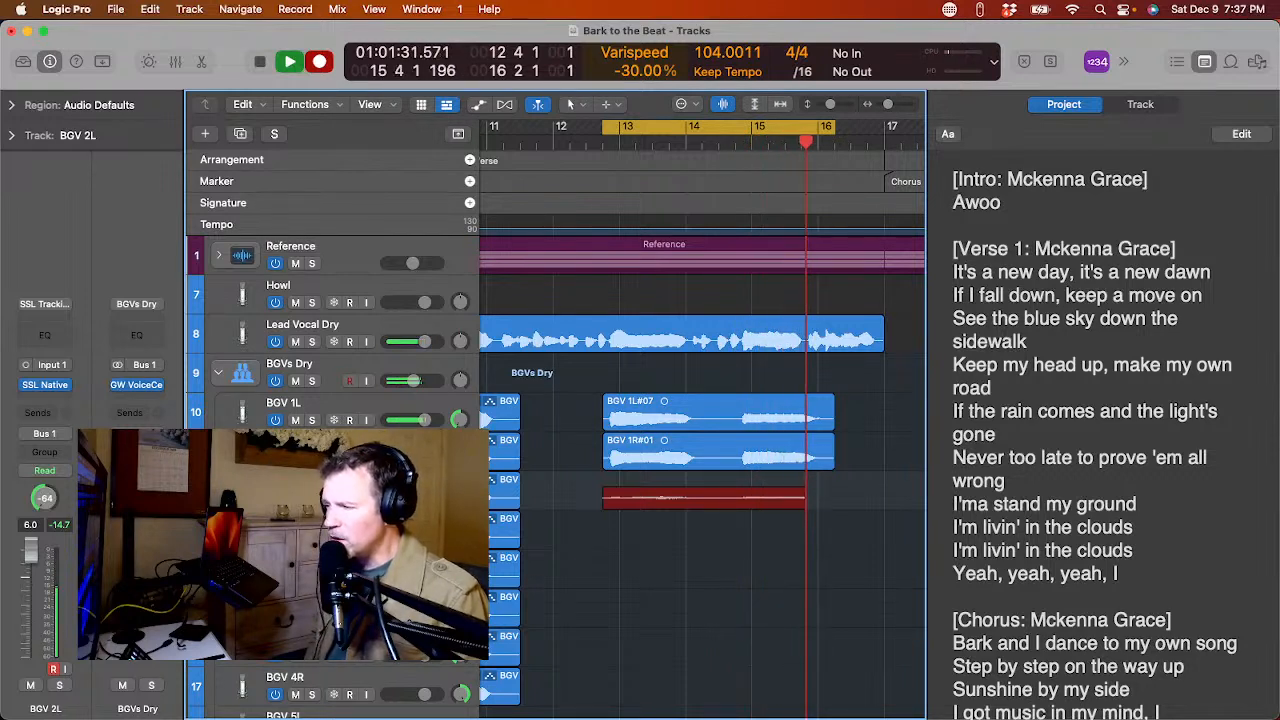
key(space)
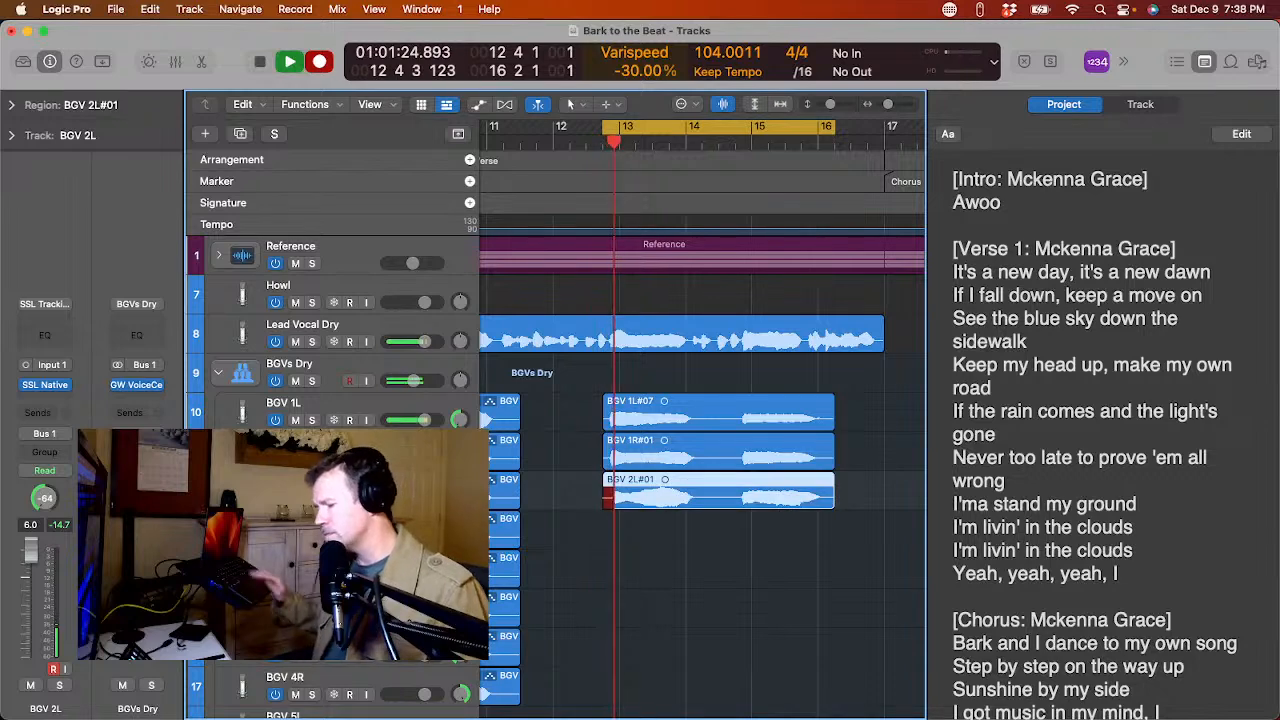
key(Down)
key(r)
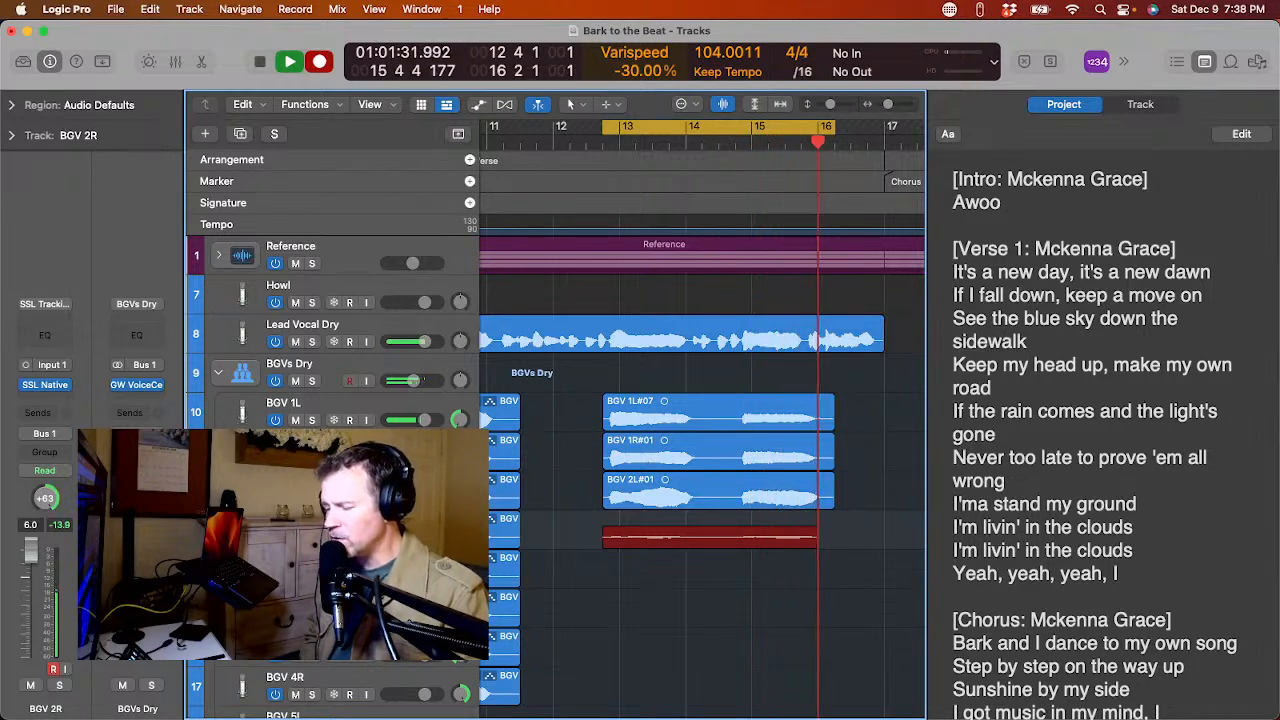
key(space)
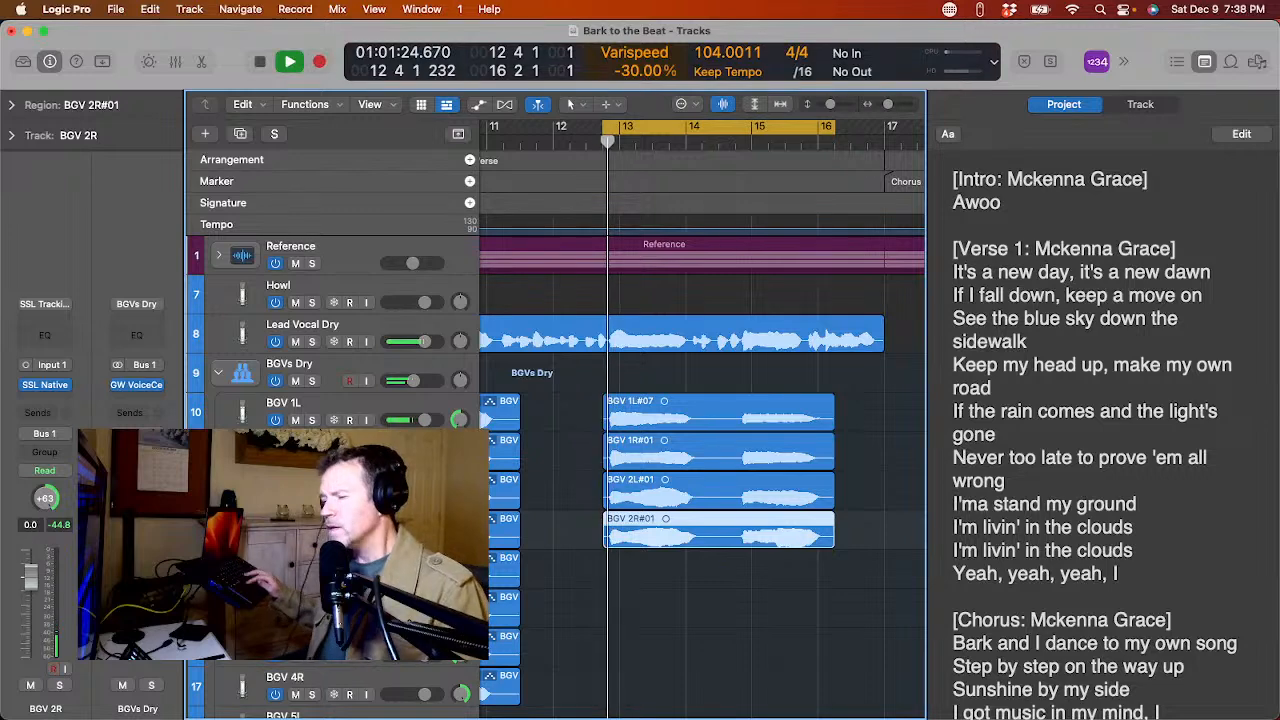
Select BGV 3L and audition the BGV 1L, 1R, 2L and 2R recordings together in the cycle range.
key(Down)
key(Return)
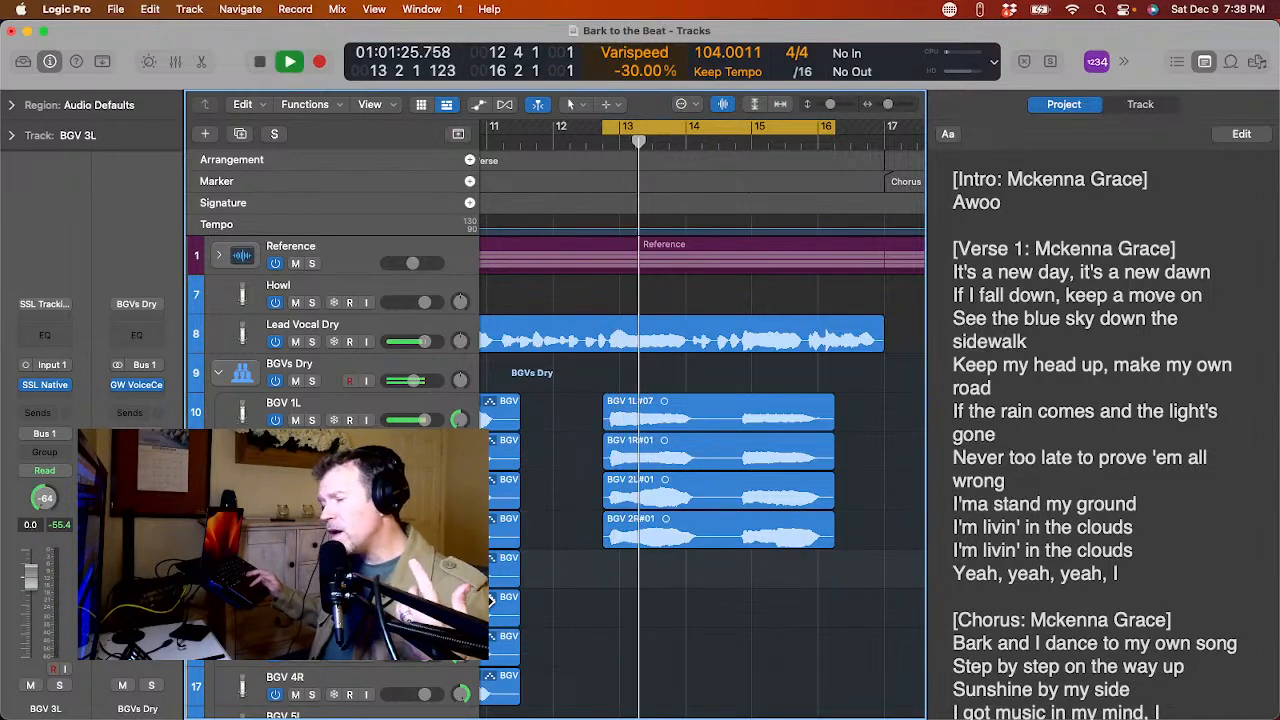
scroll(491, 601, down, 1)
scroll(491, 601, down, 5)
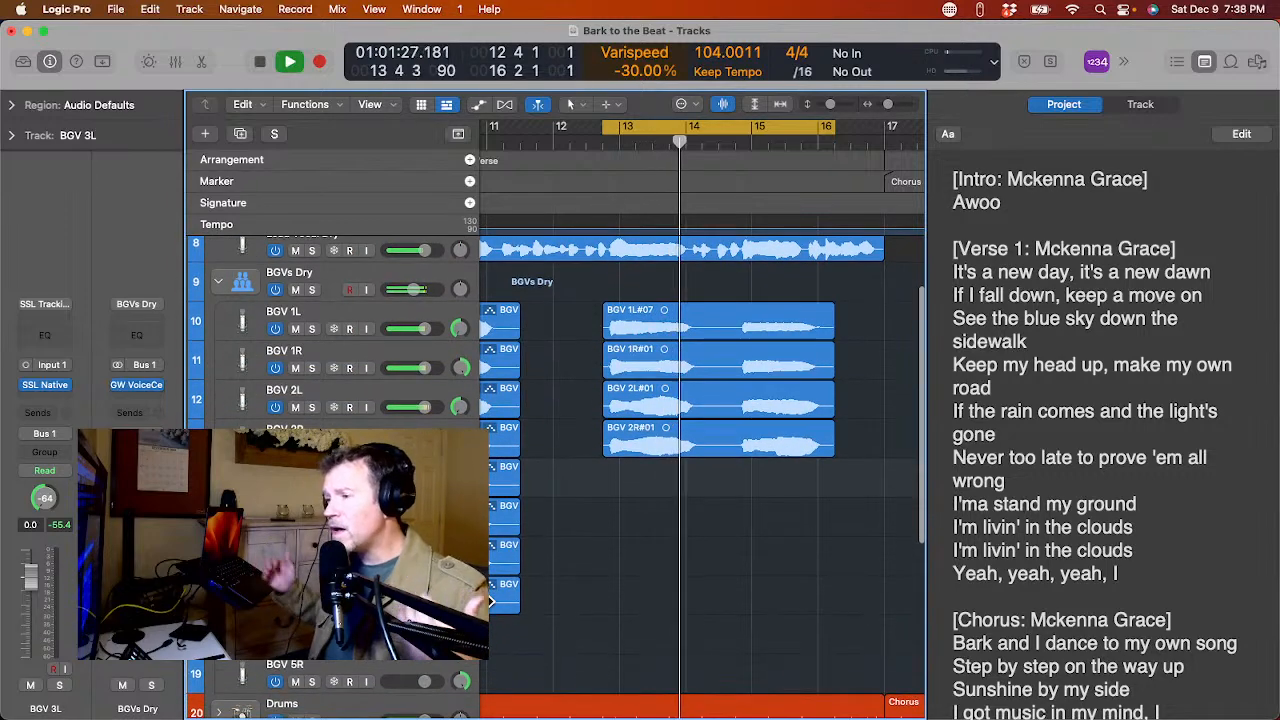
key(Return)
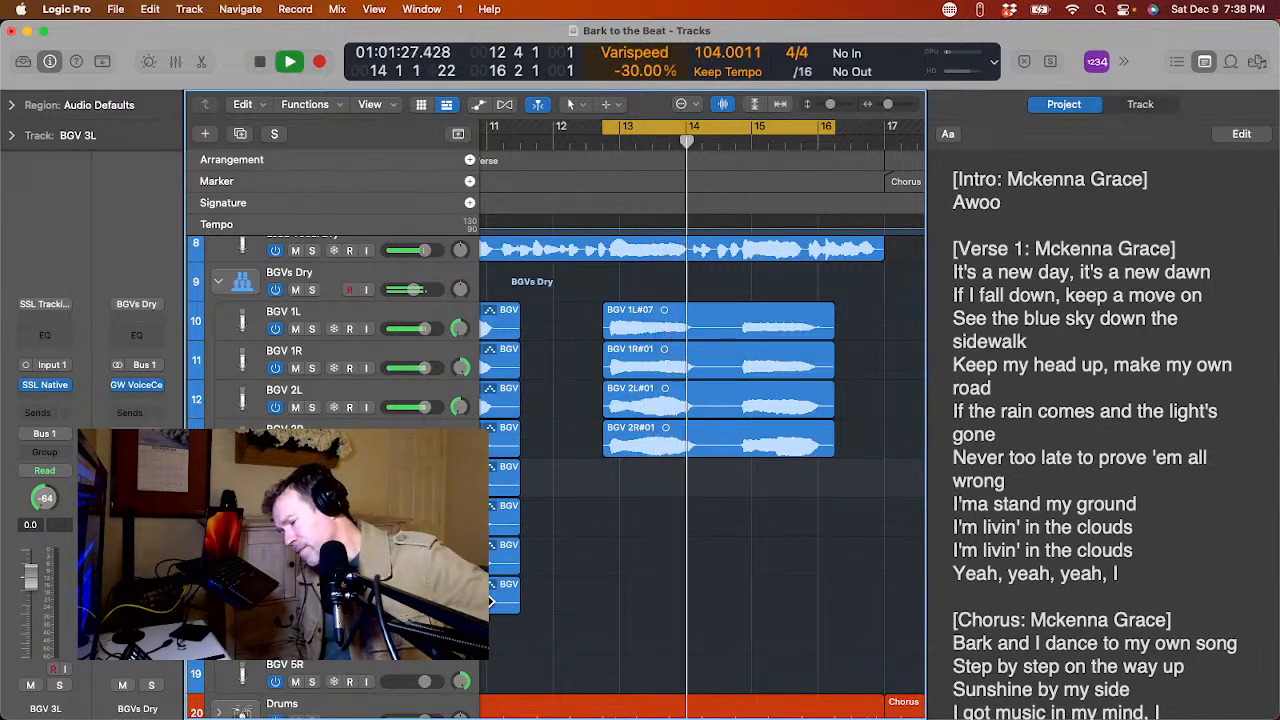
Solo the Reference stack, listen to the original phrase in the cycle range, and turn its solo off.
key(space)
key(space)
key(space)
scroll(489, 602, up, 3)
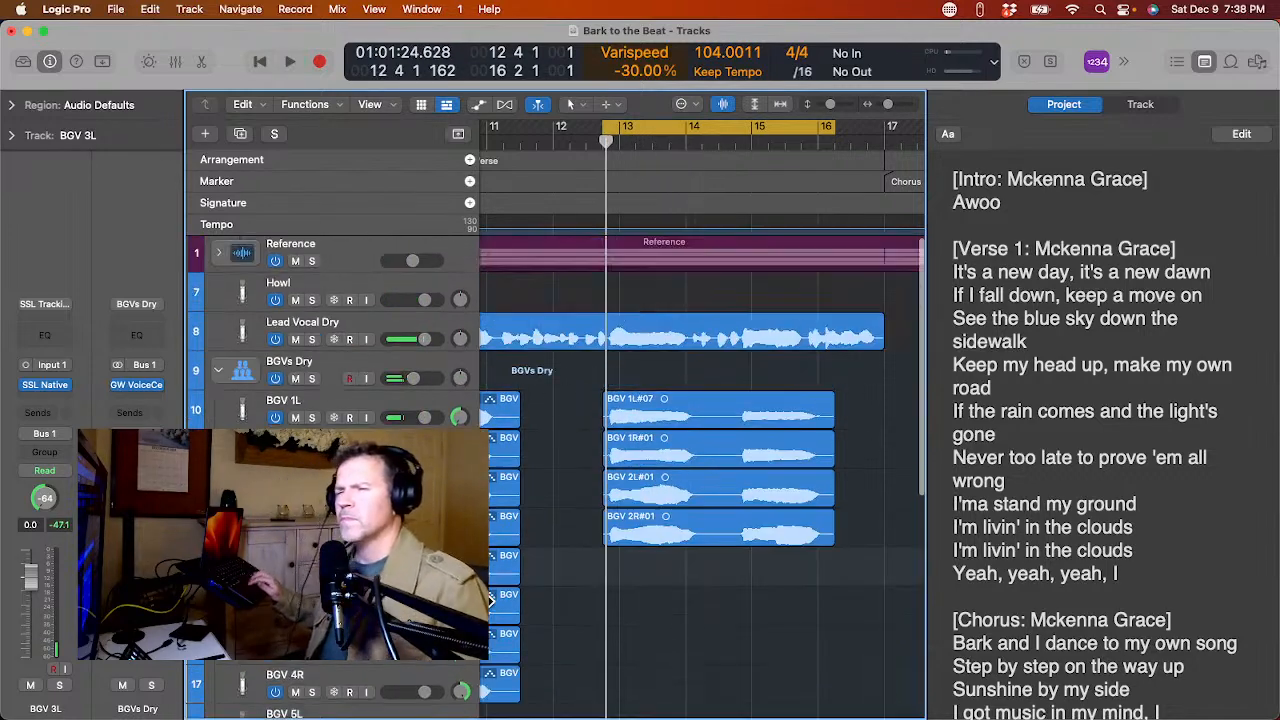
click(311, 265)
key(space)
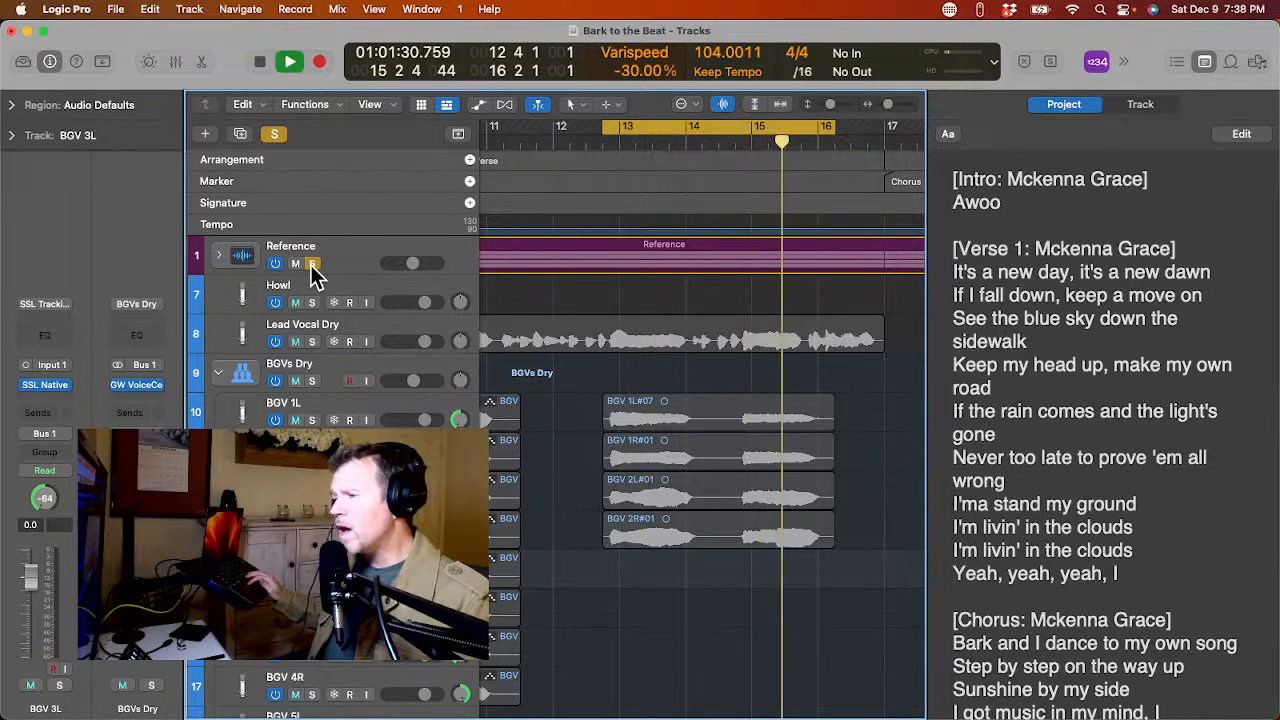
click(311, 265)
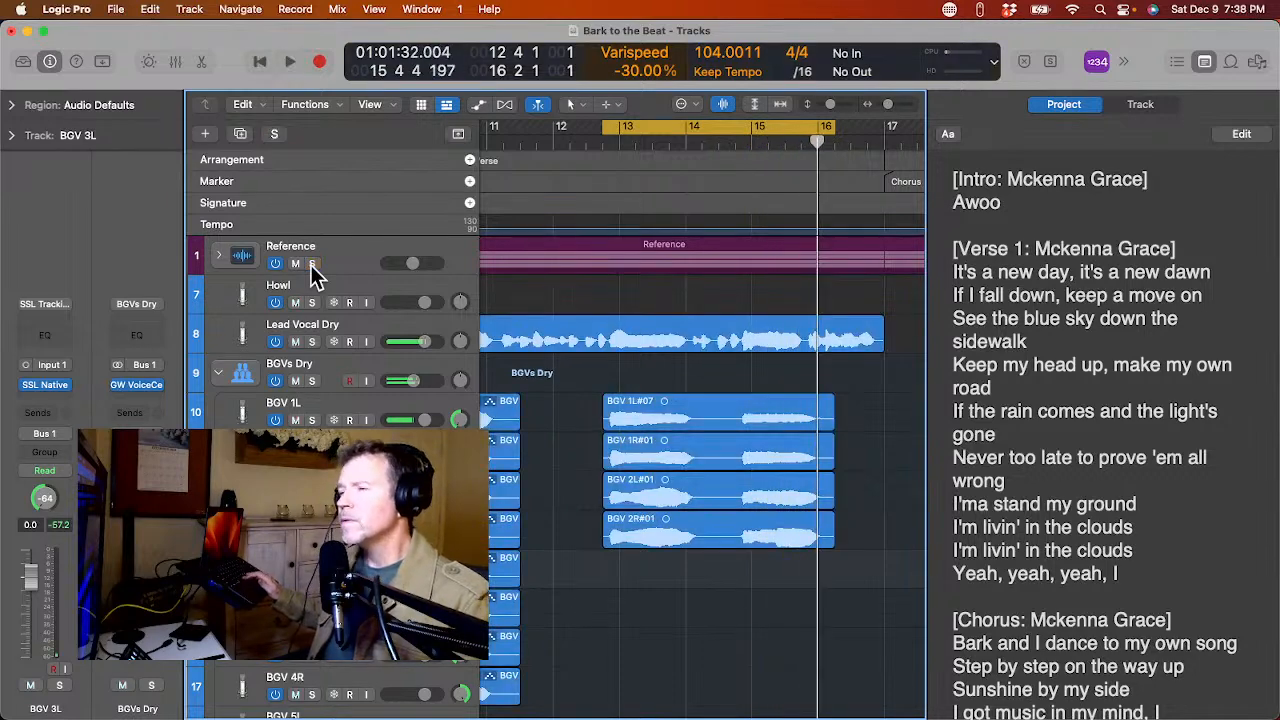
Record the third harmony part across the cycle range on BGV 3L and double it on BGV 3R.
scroll(388, 410, down, 4)
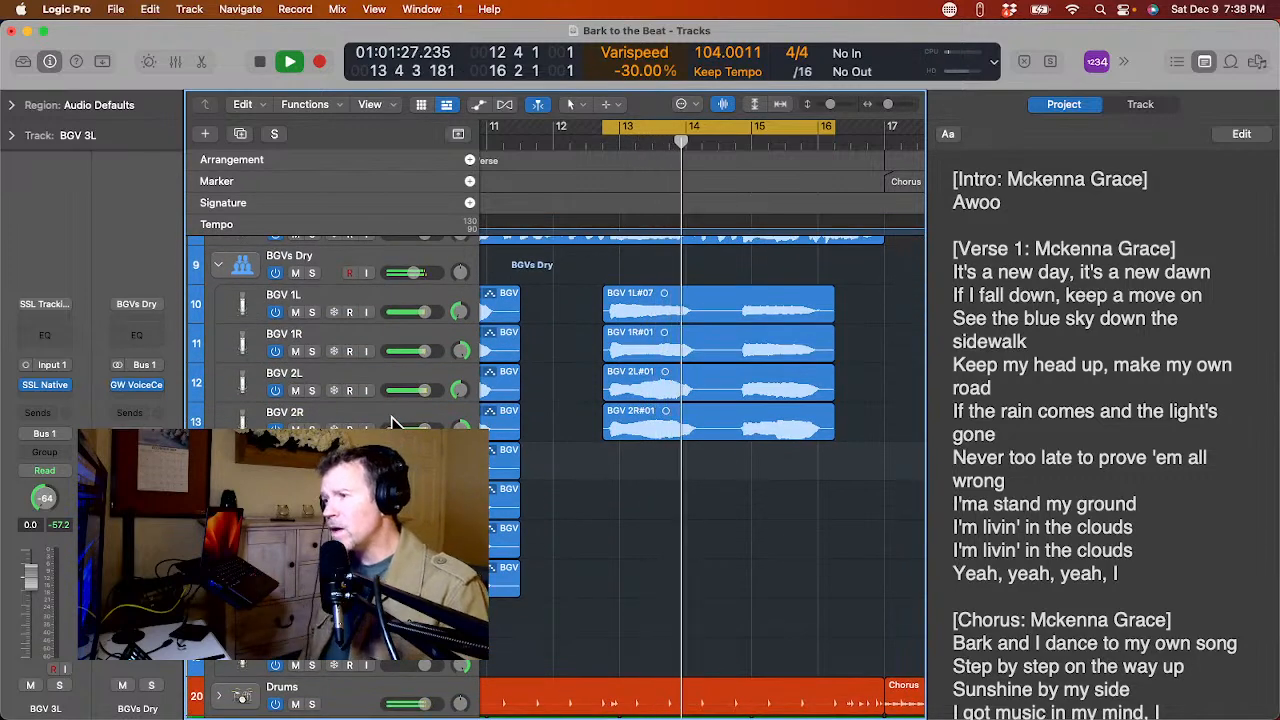
key(space)
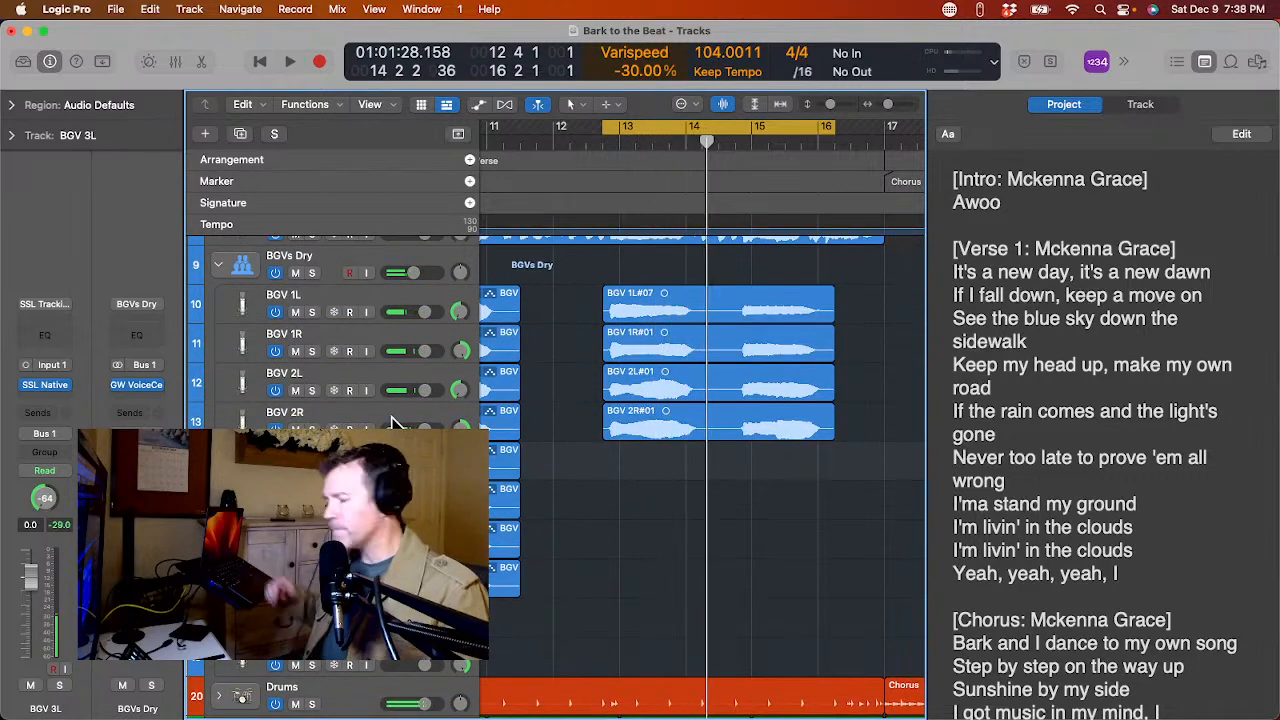
key(r)
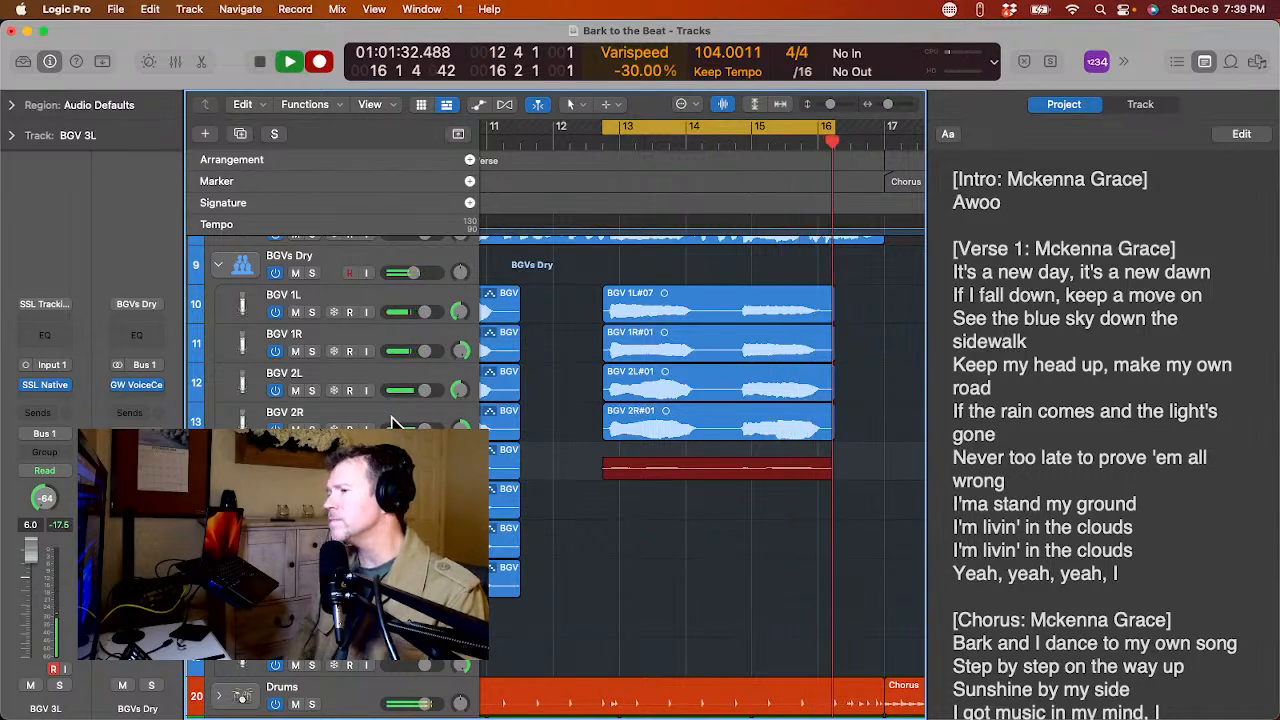
key(space)
key(Down)
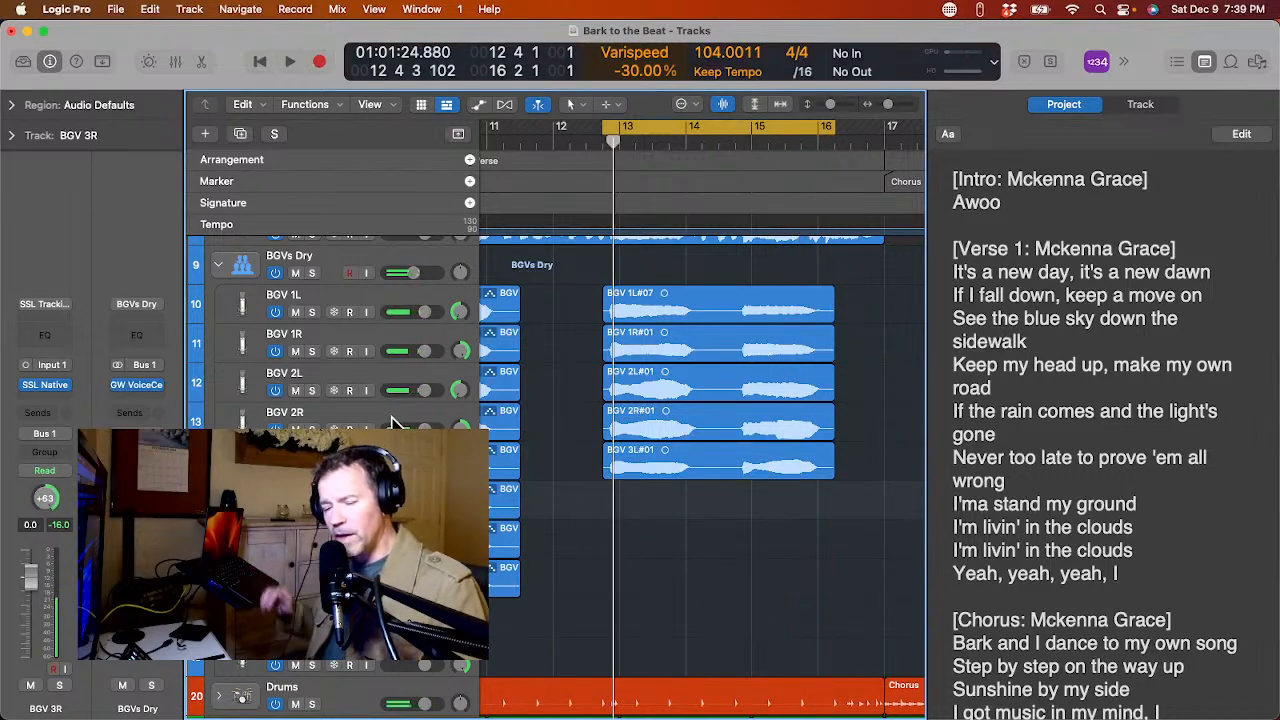
key(r)
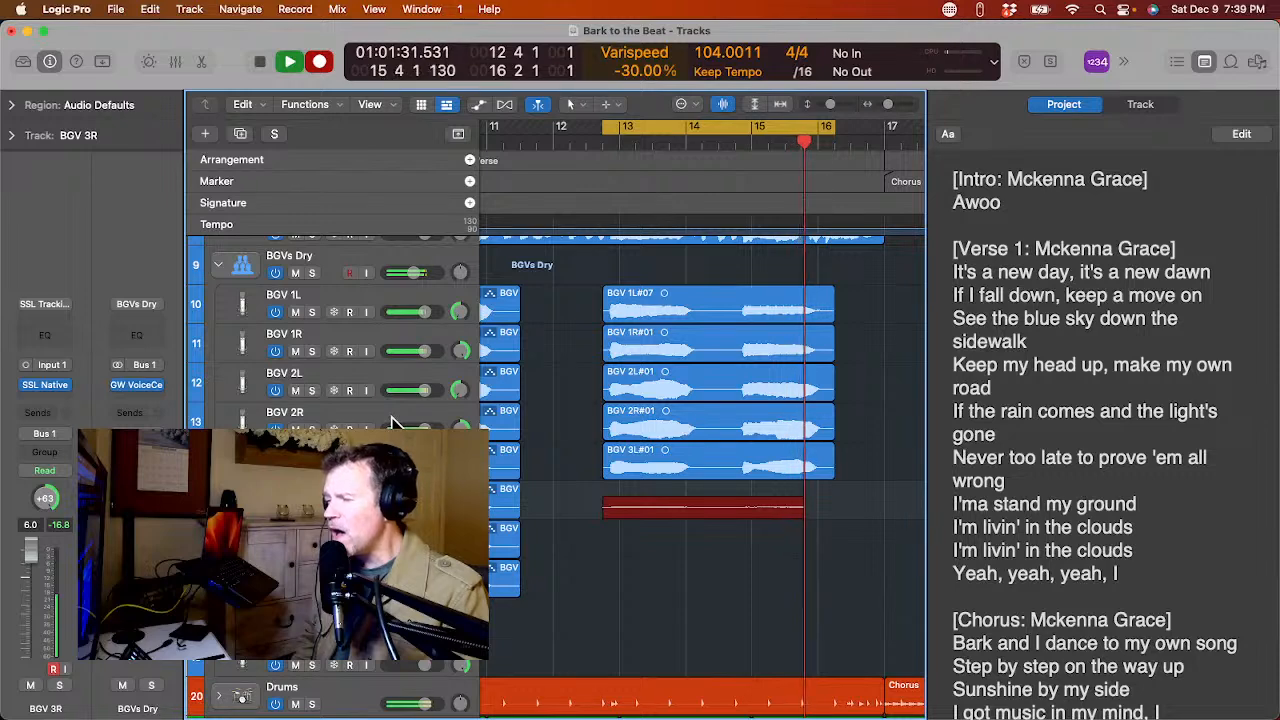
key(space)
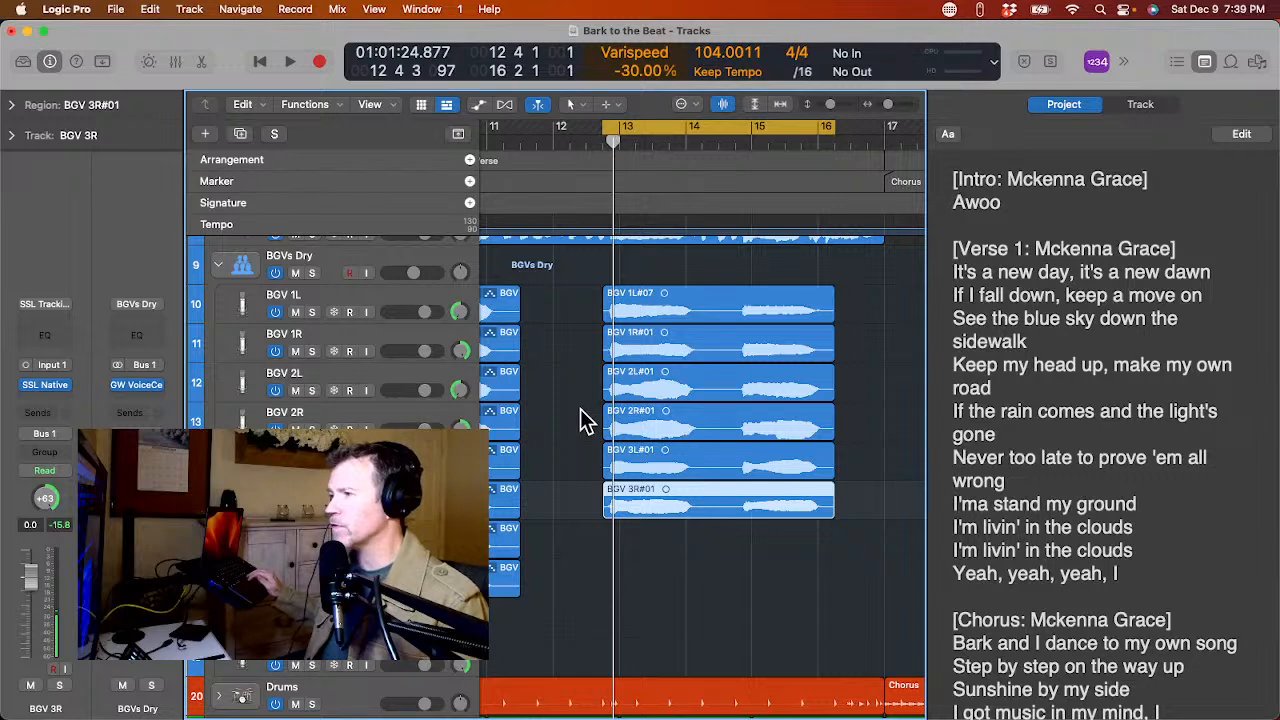
Play back the three recorded harmony pairs, and compare them with the original by temporarily soloing the Reference stack.
key(space)
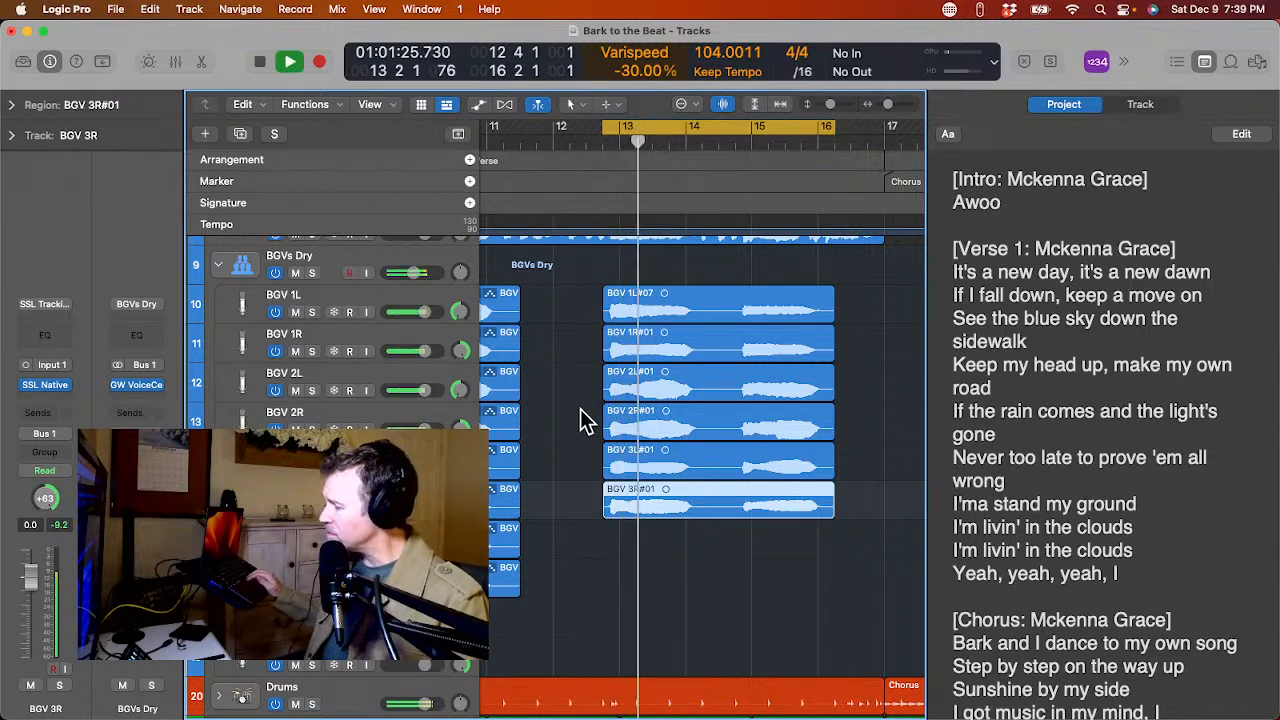
key(space)
scroll(346, 243, up, 2)
scroll(350, 255, up, 1)
scroll(312, 350, up, 3)
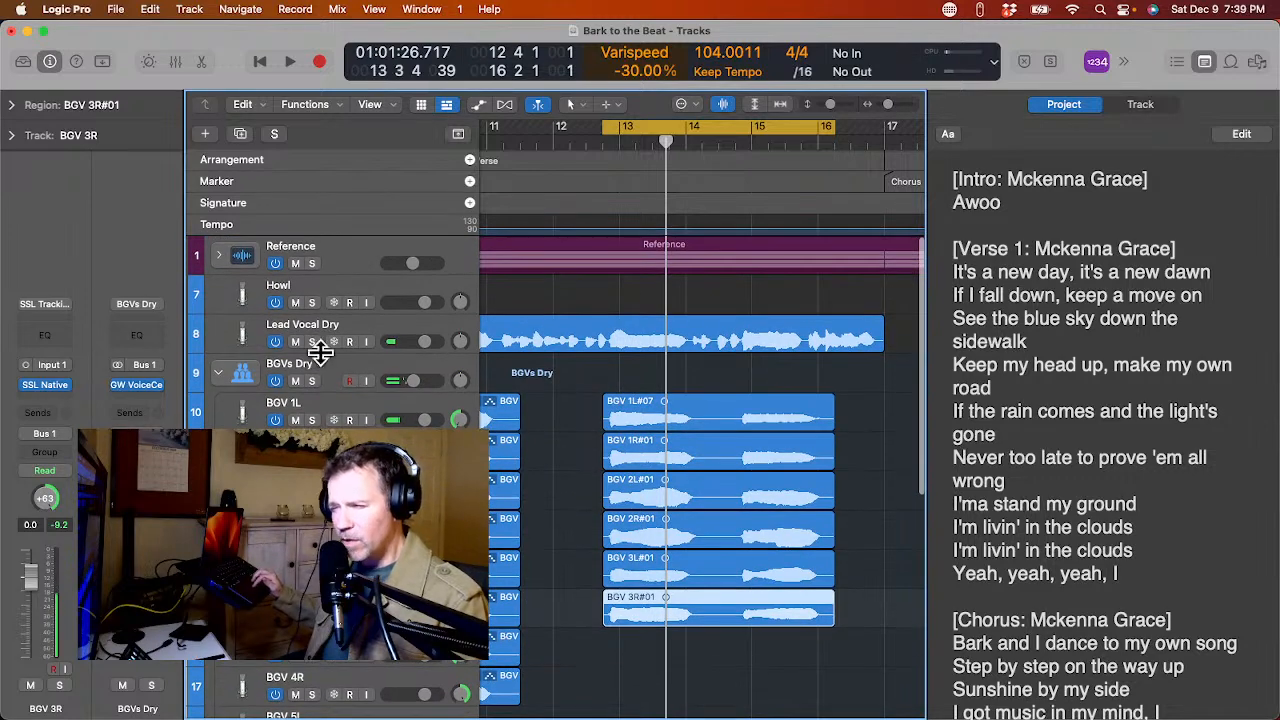
click(311, 263)
key(space)
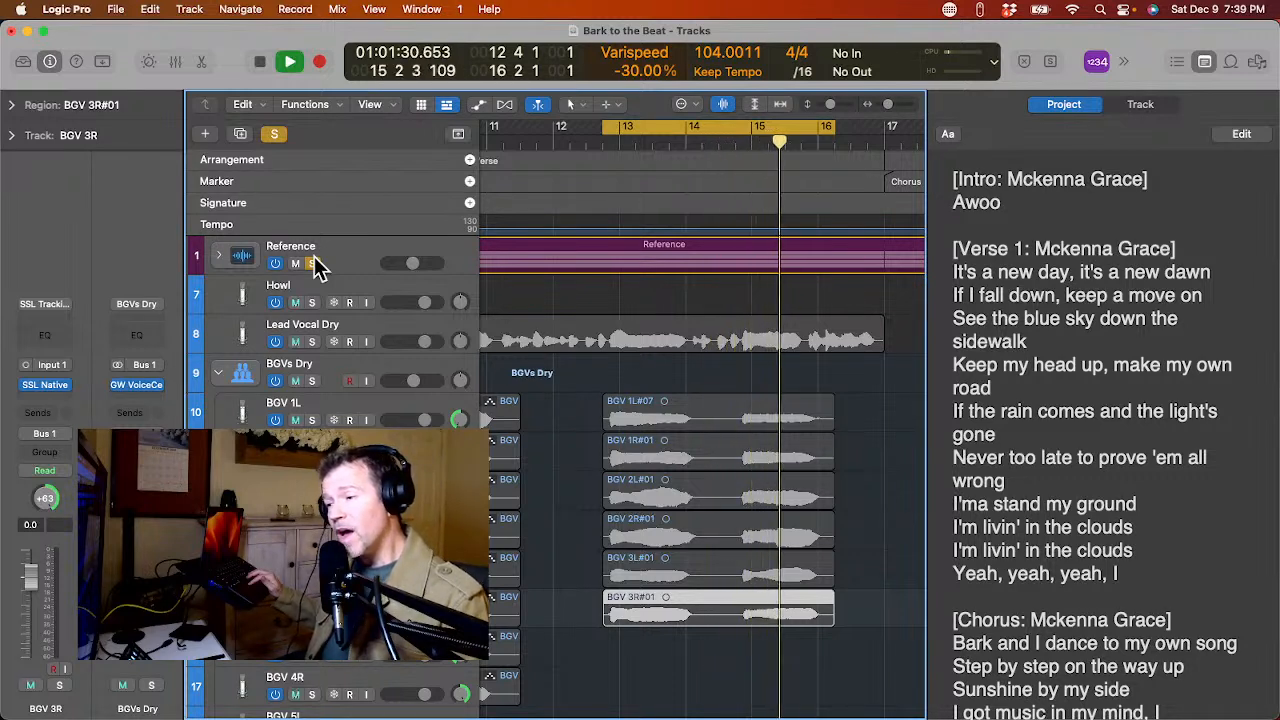
click(312, 263)
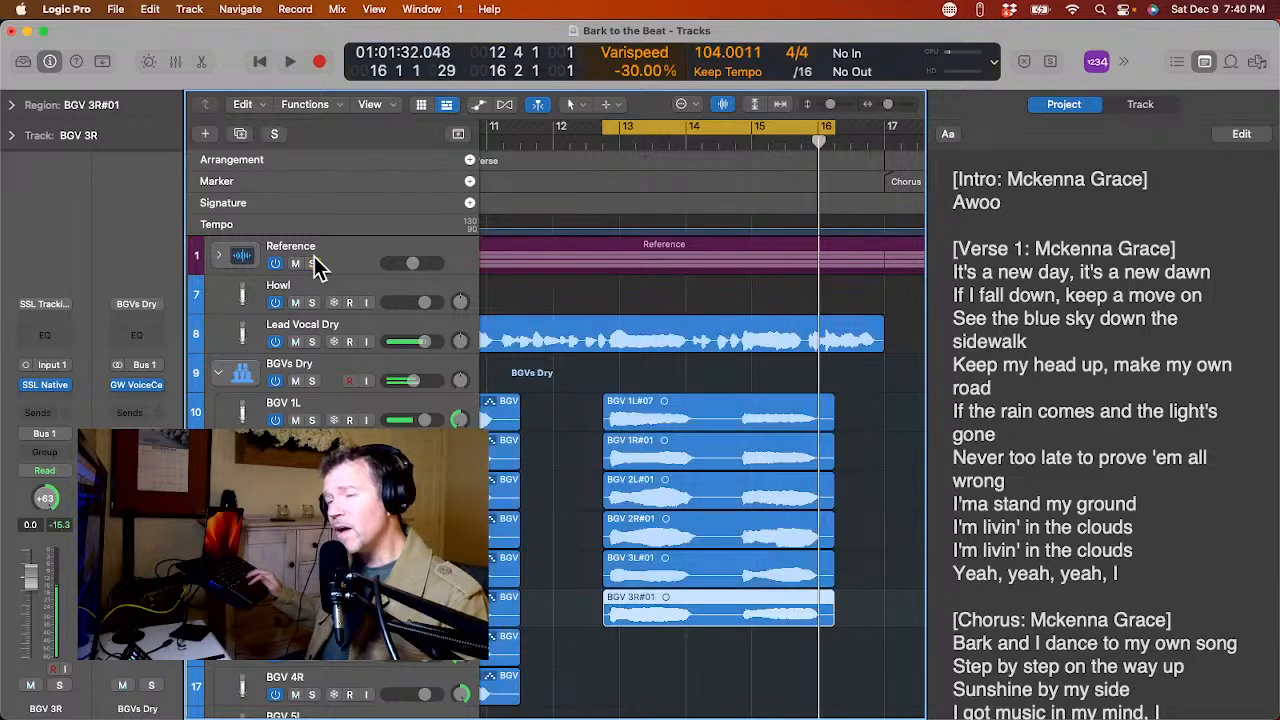
Select BGV 4L and play the stacked harmonies through the cycle range.
scroll(314, 263, down, 10)
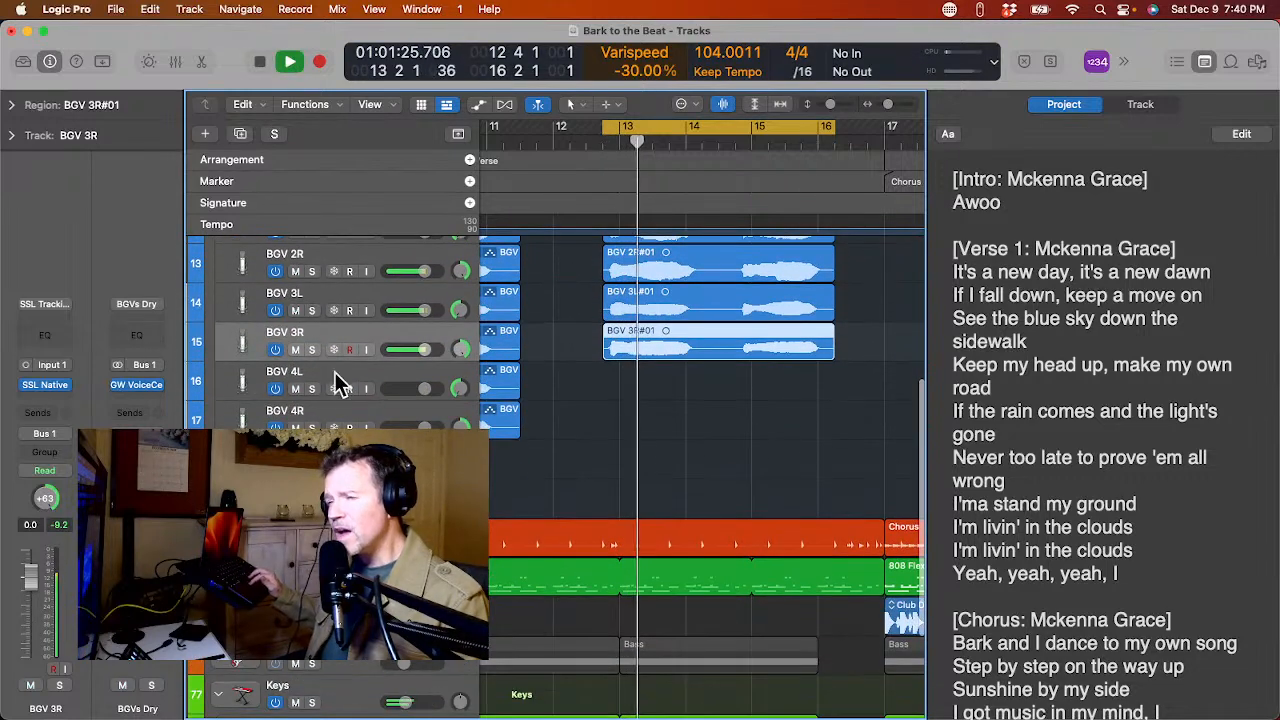
click(362, 368)
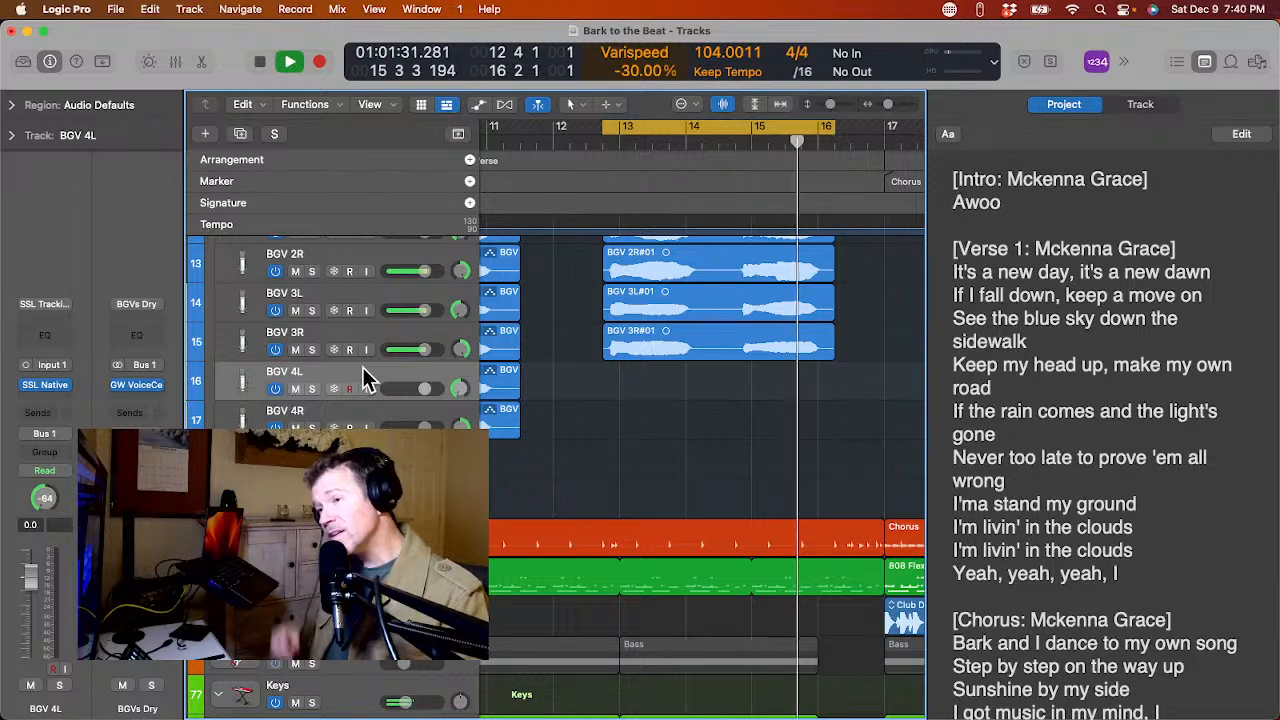
key(space)
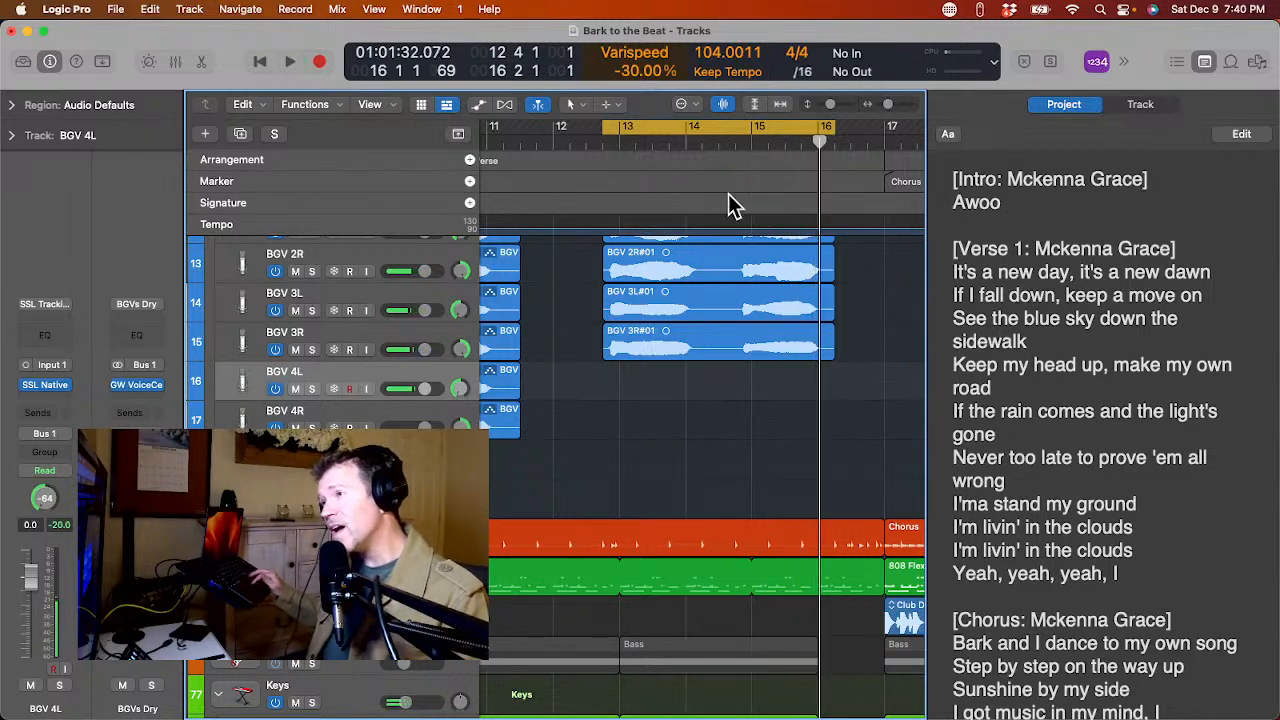
key(space)
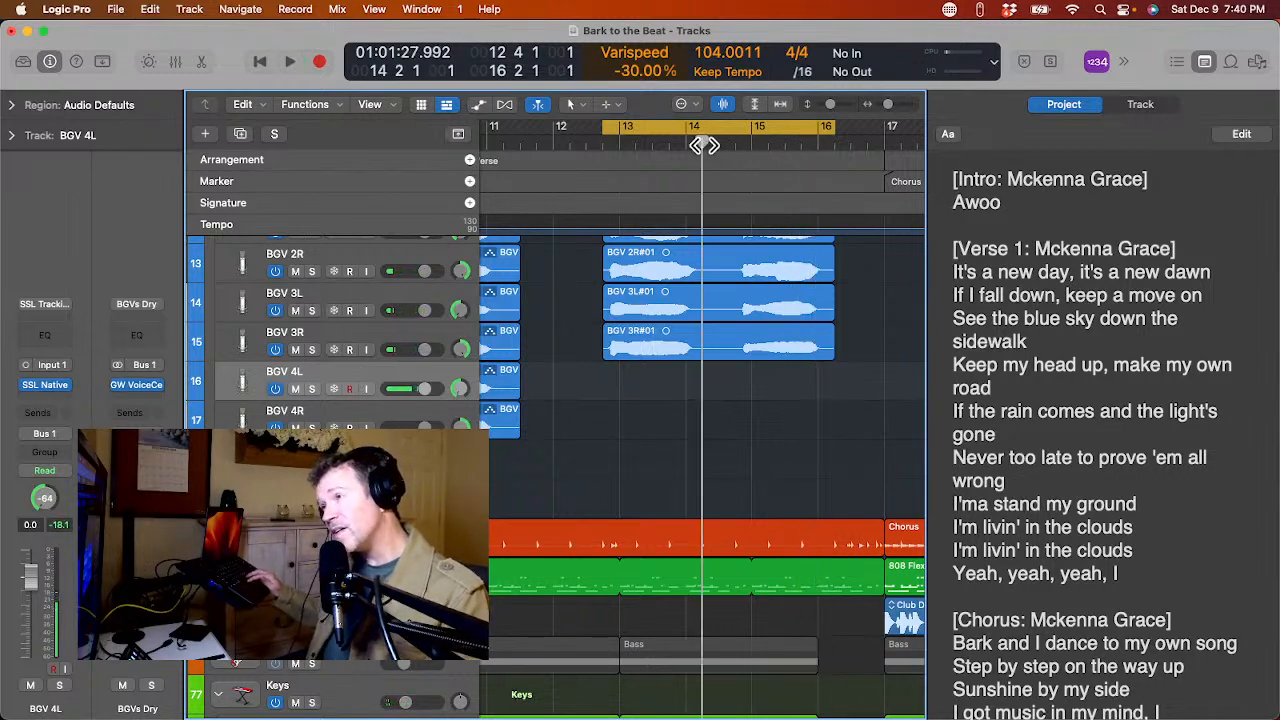
Replay the second half of the phrase repeatedly from about bar 14 to work out the fourth harmony.
click(704, 145)
click(686, 145)
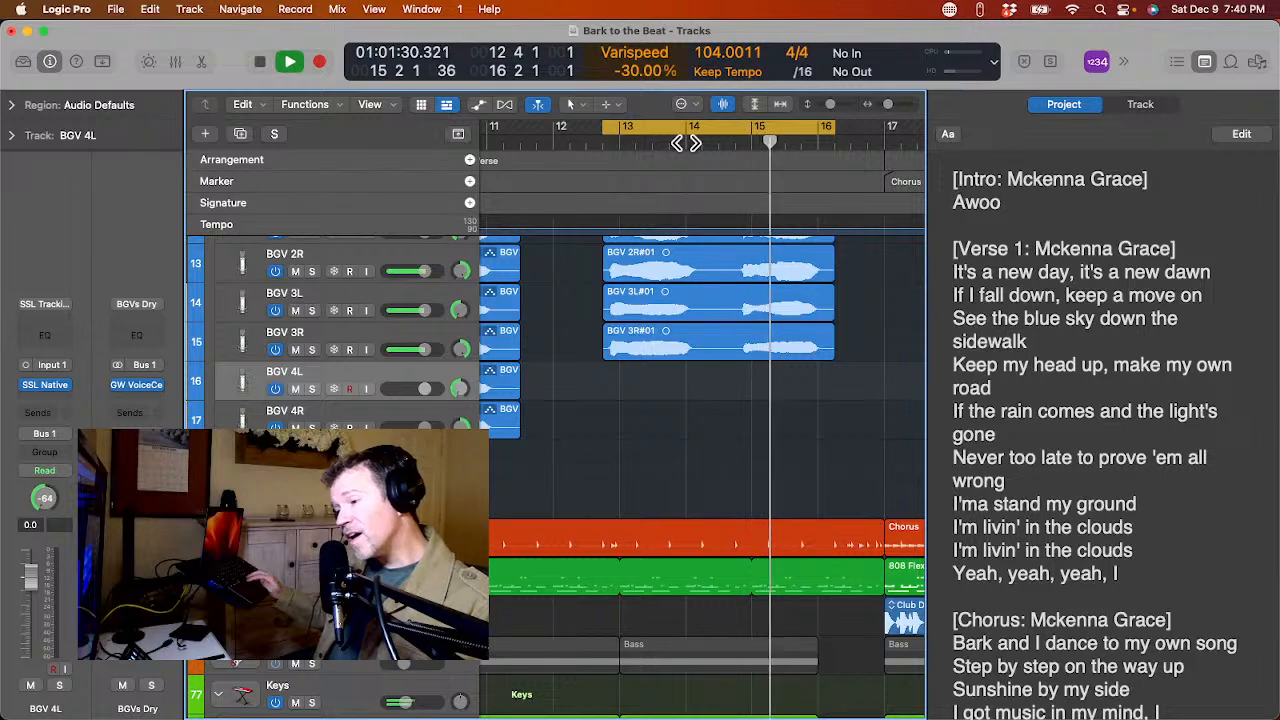
click(686, 145)
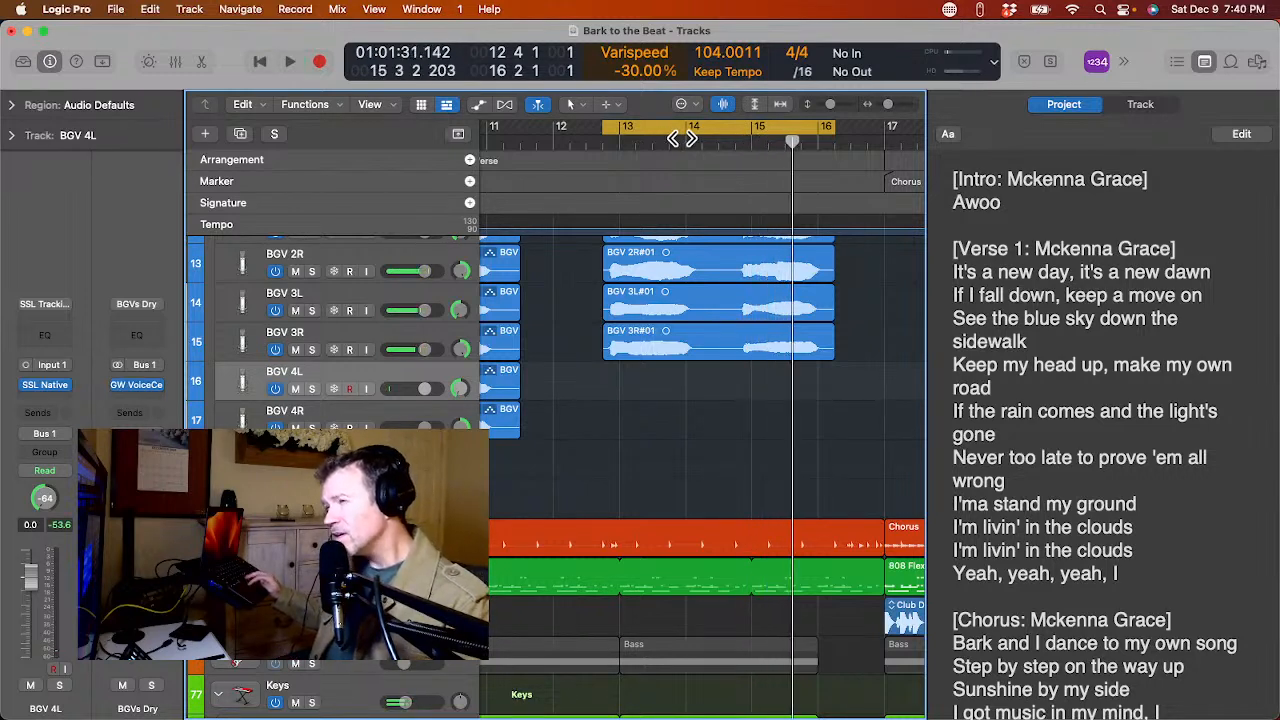
click(701, 142)
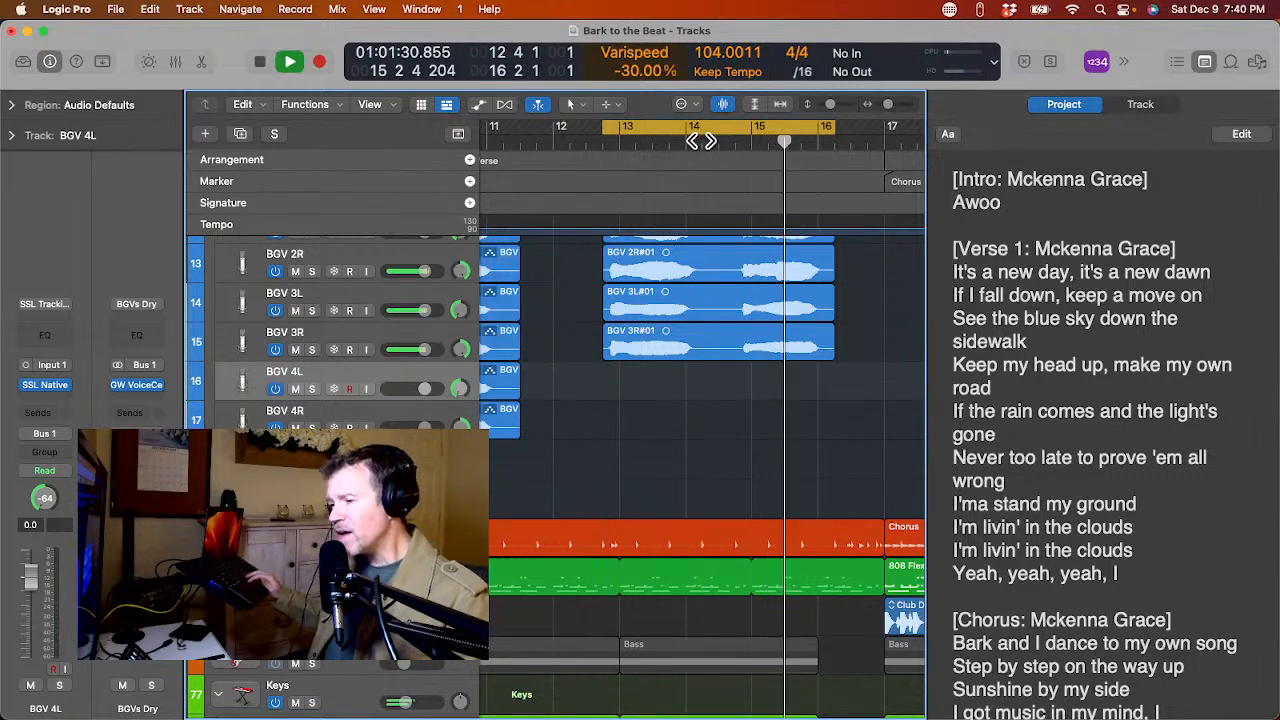
click(701, 142)
key(space)
click(701, 142)
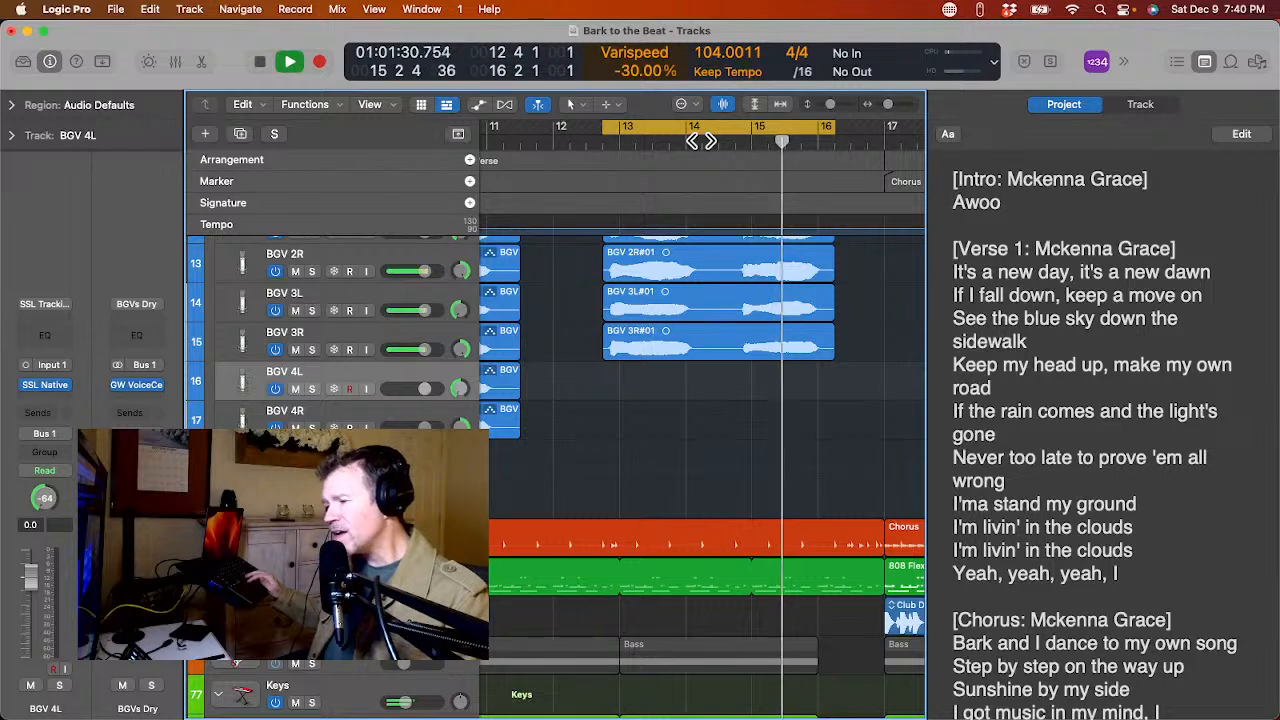
click(701, 141)
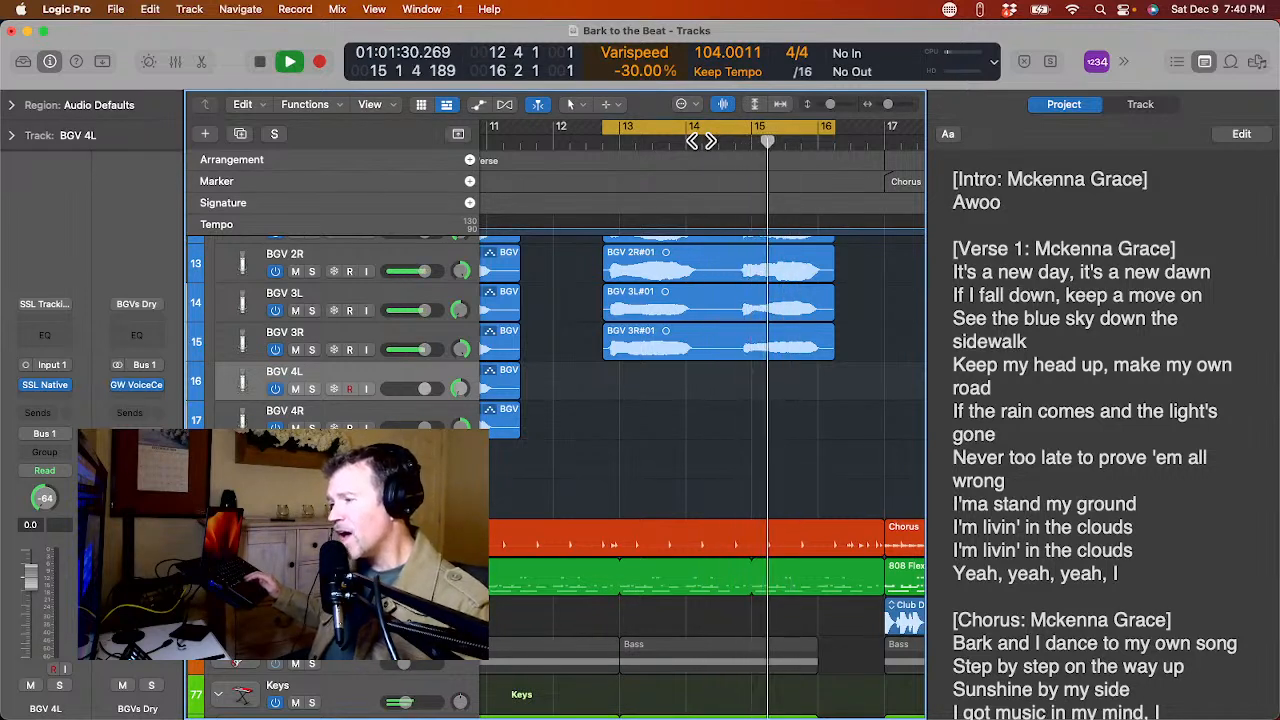
key(space)
key(space)
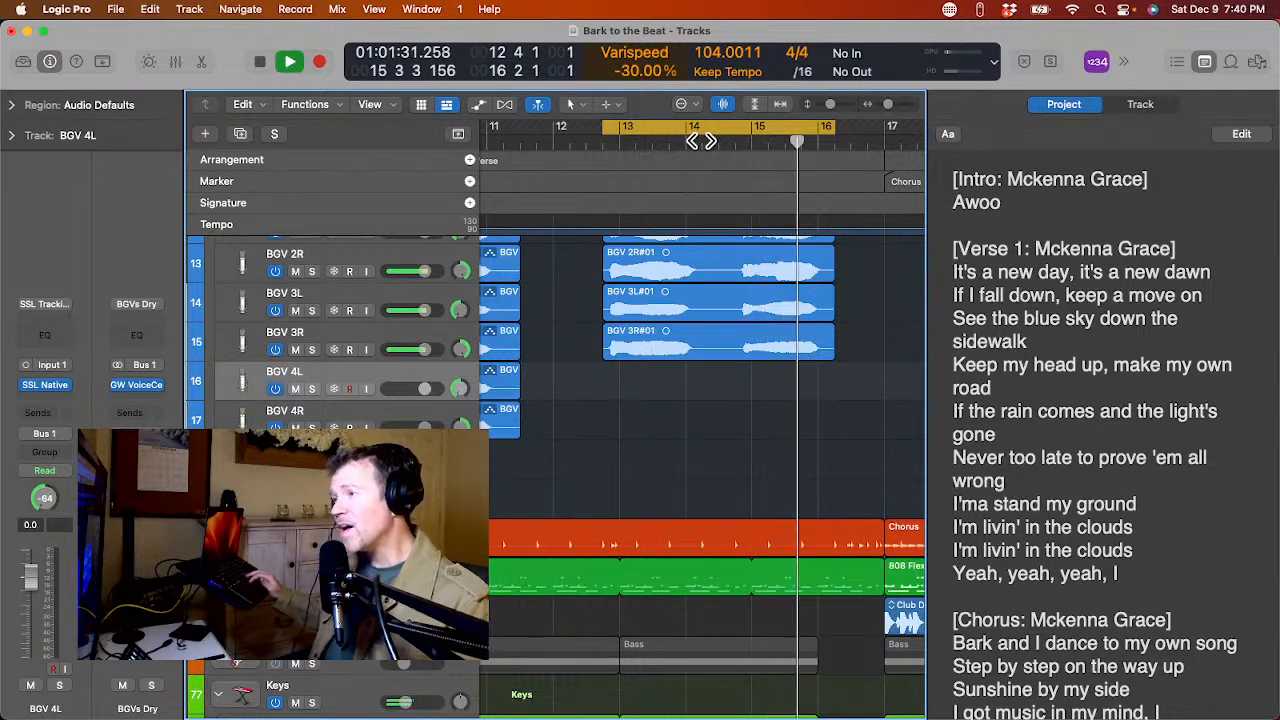
key(space)
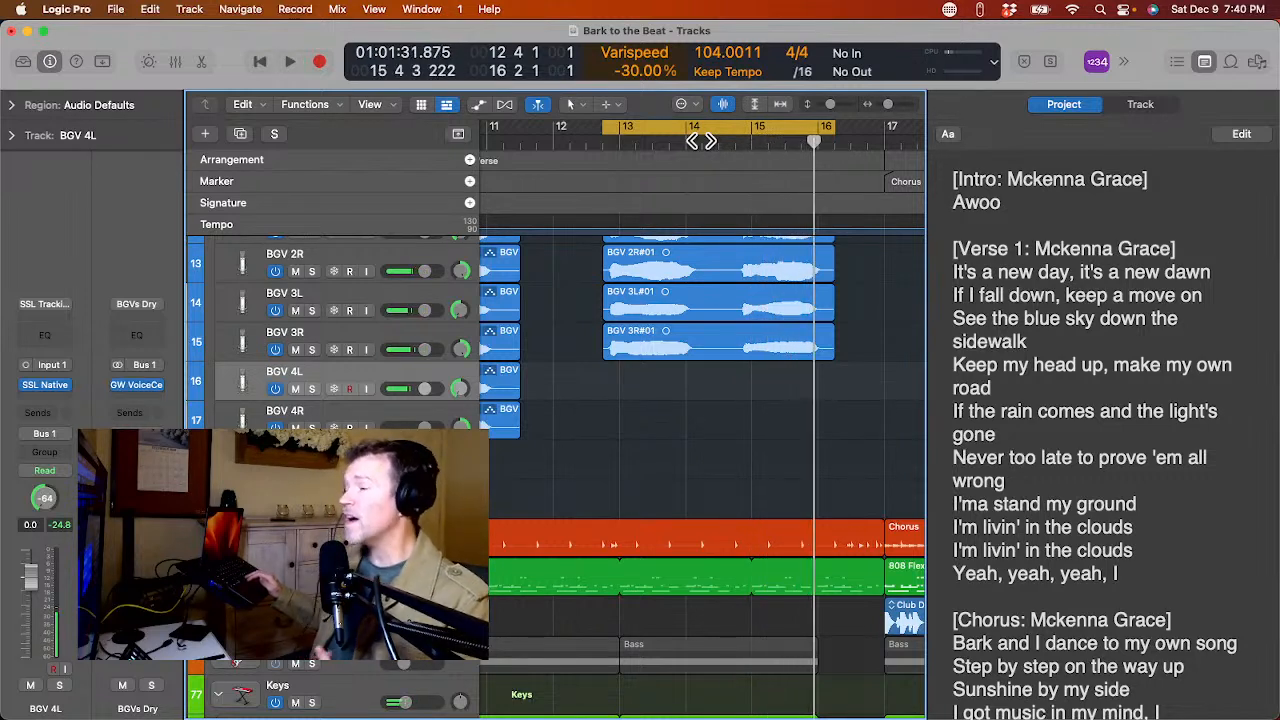
Replay the cycle range from its start to rehearse the fourth harmony against the recorded layers.
key(space)
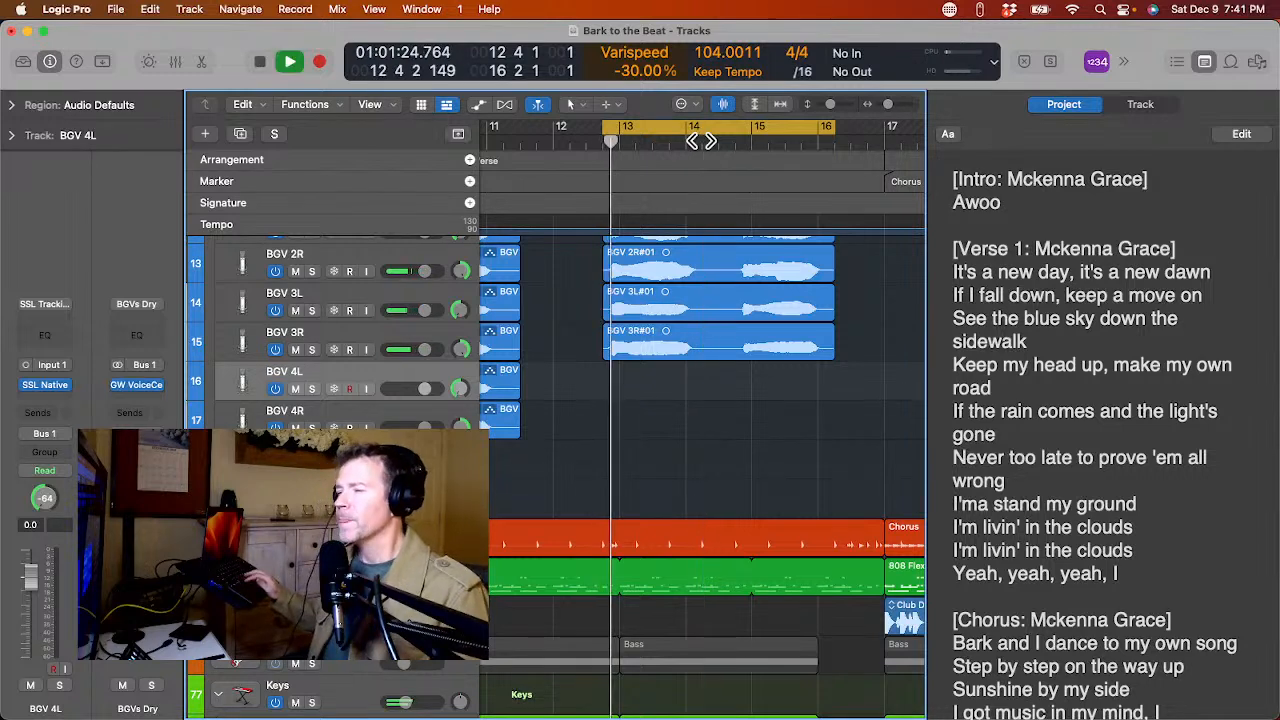
key(space)
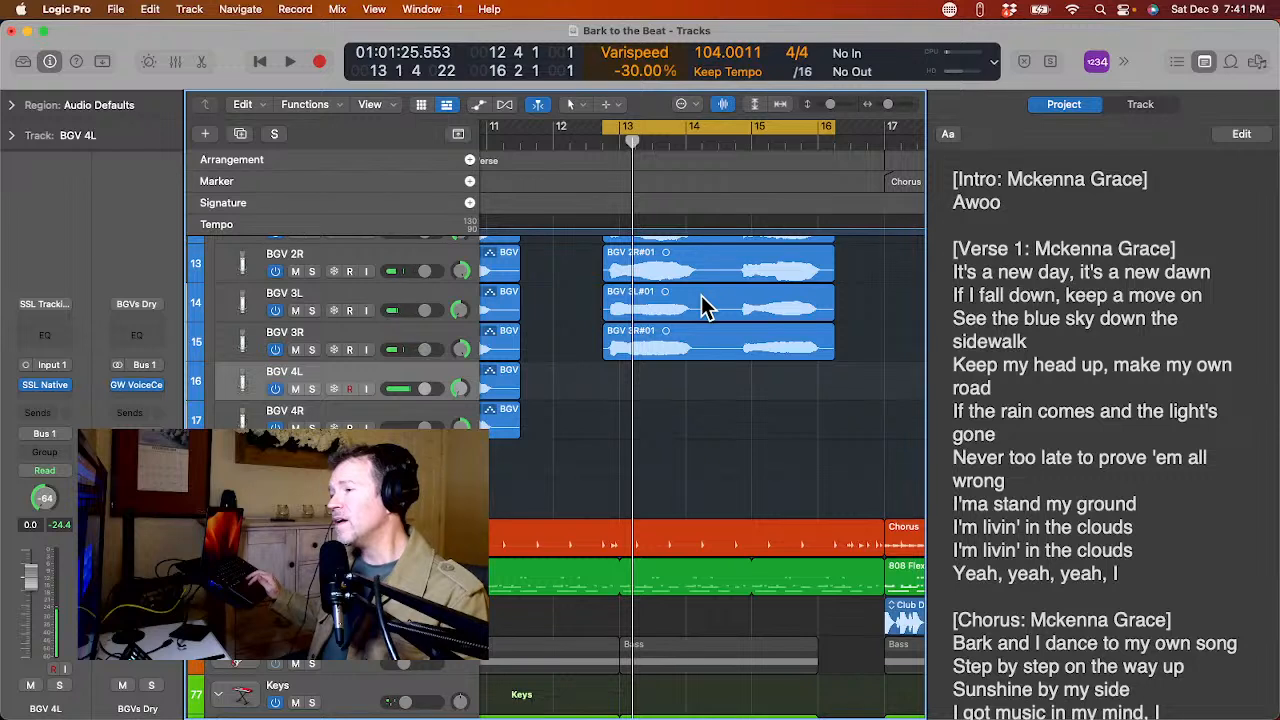
key(space)
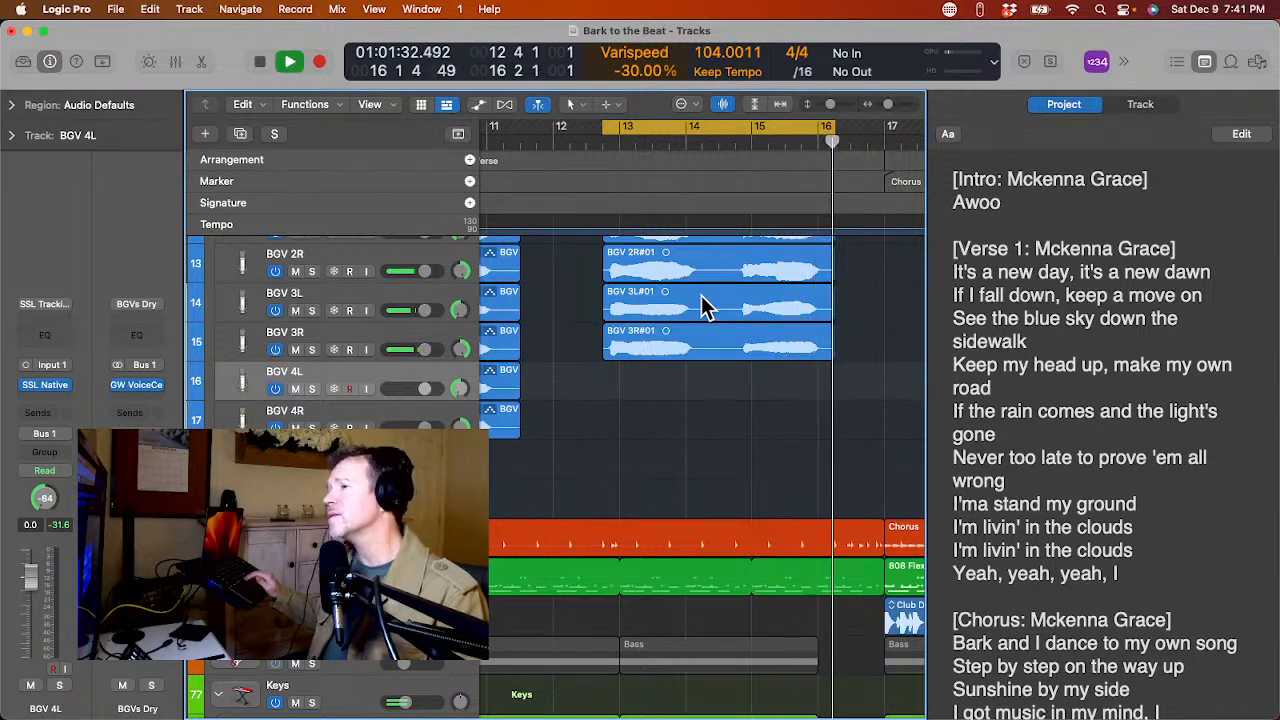
key(space)
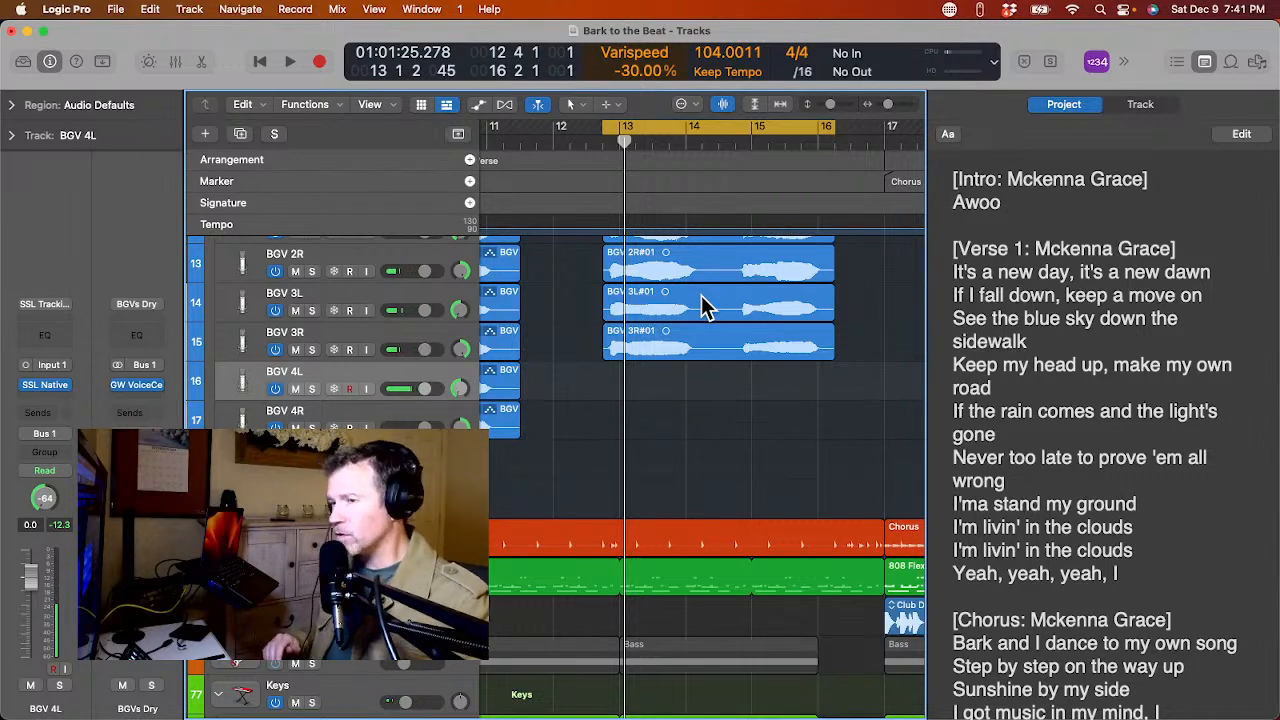
Try a take of the fourth harmony across the cycle range on BGV 4L and undo the recording.
key(r)
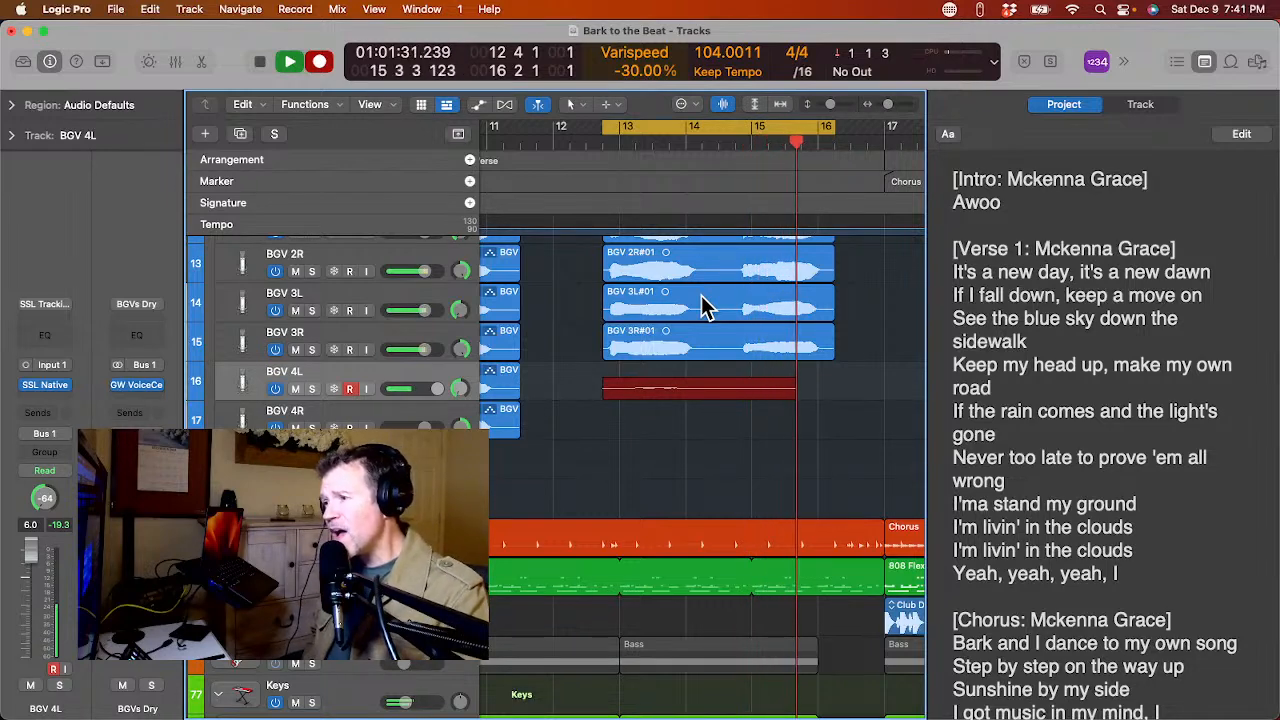
key(space)
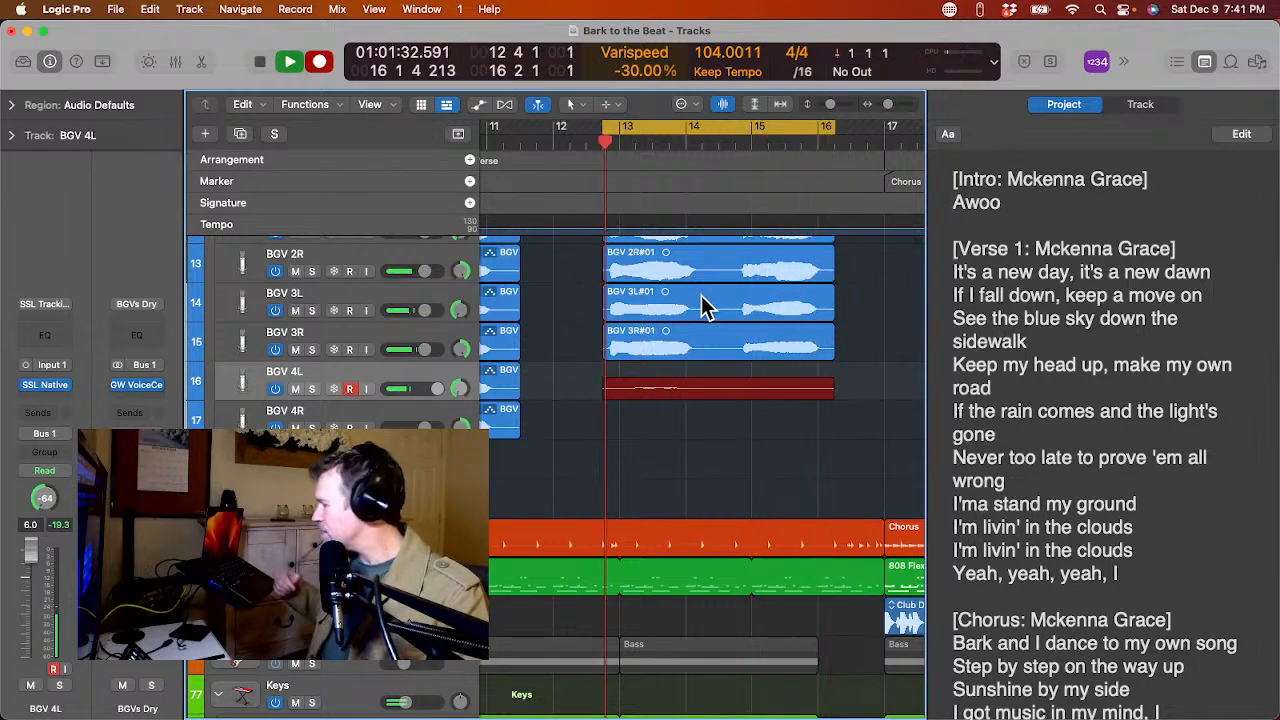
key(super+z)
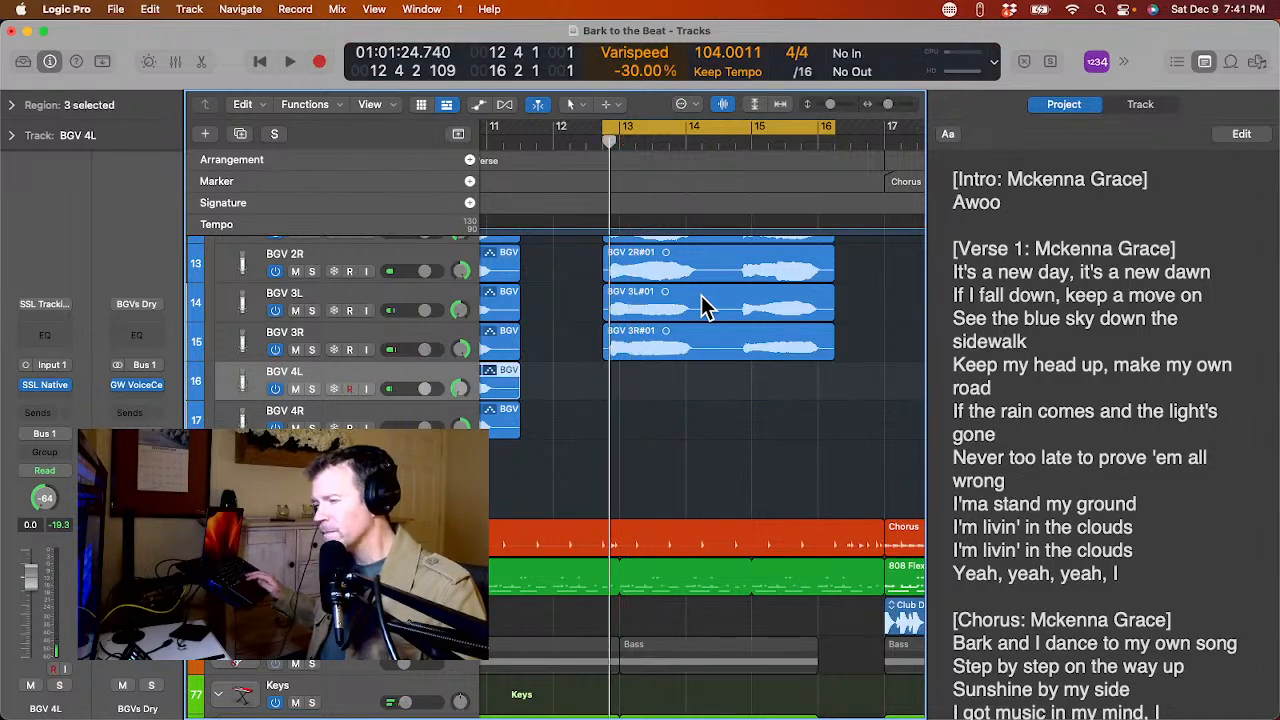
Record the fourth harmony part across the cycle range on BGV 4L and double it on BGV 4R.
key(r)
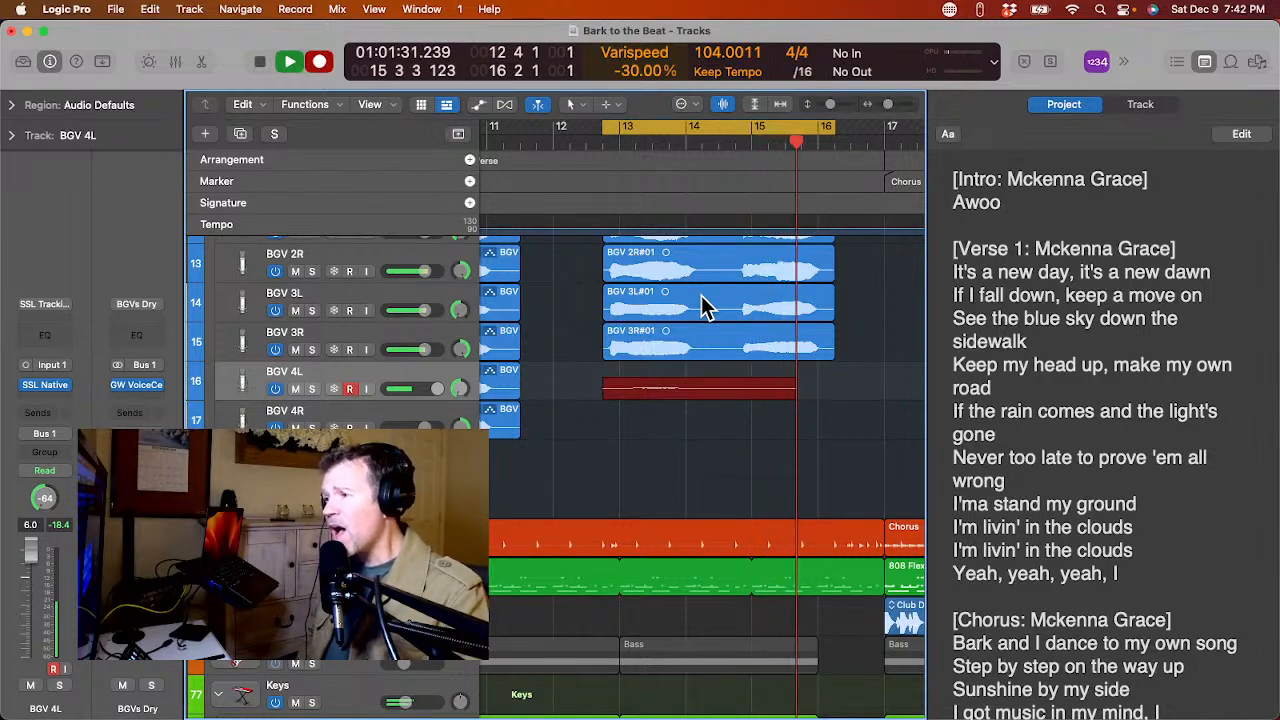
key(space)
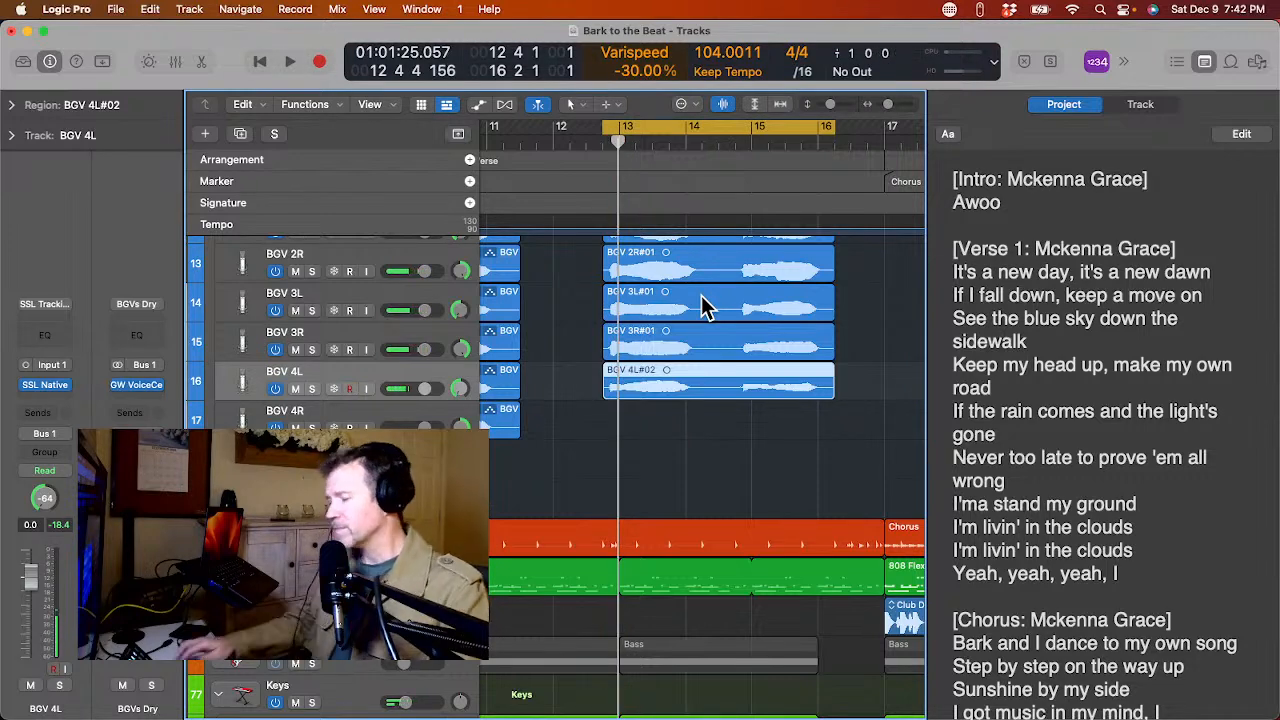
key(Down)
key(r)
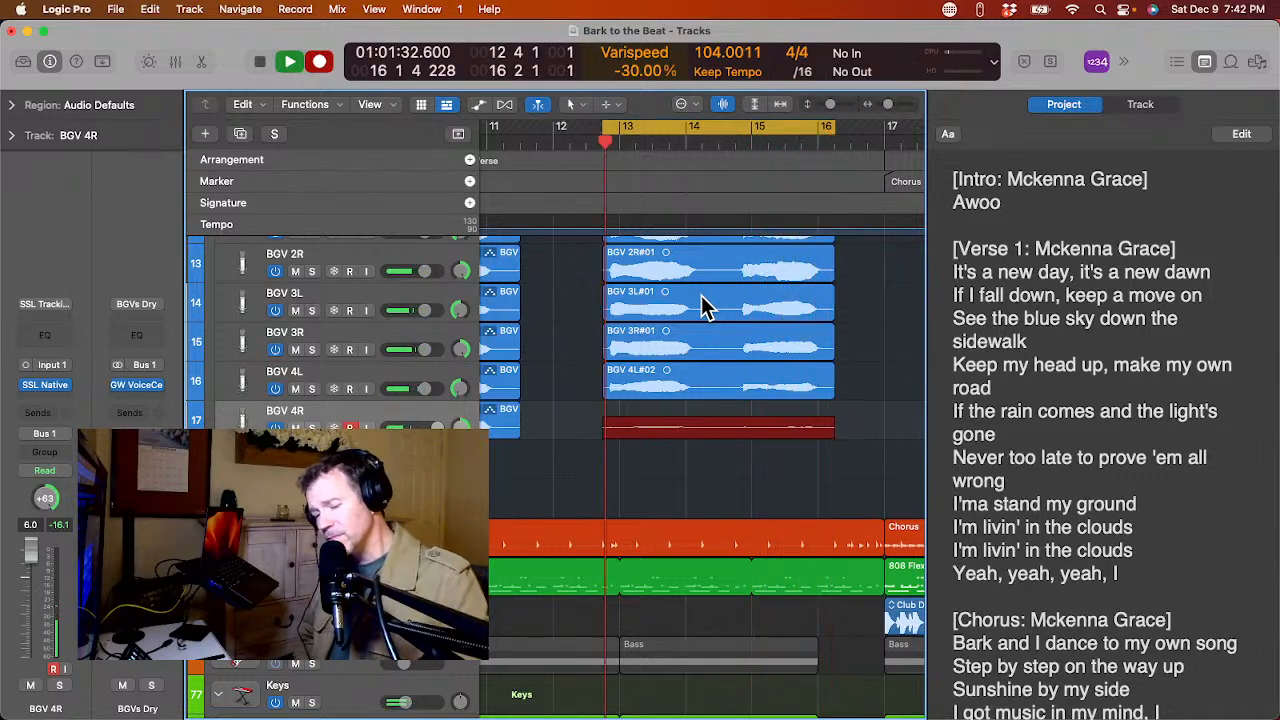
key(space)
key(space)
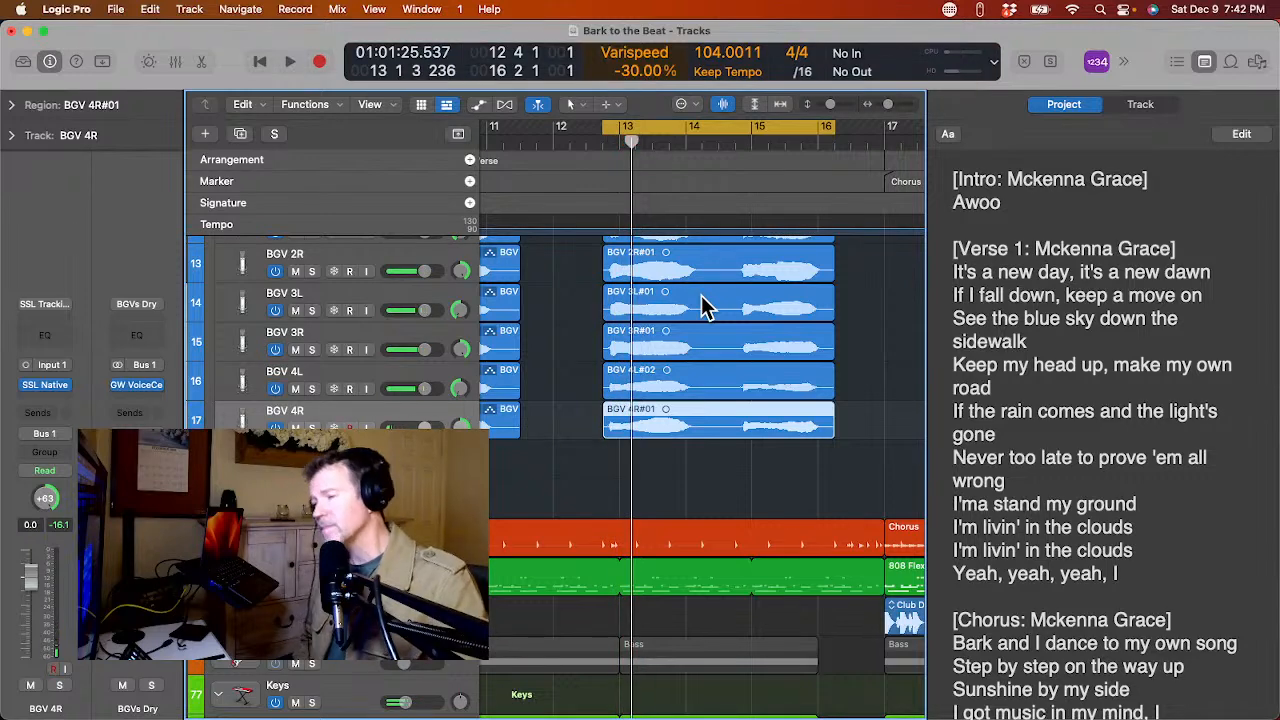
Turn off the cycle and play back the verse from about bar 10 with all the harmony layers.
scroll(726, 209, up, 6)
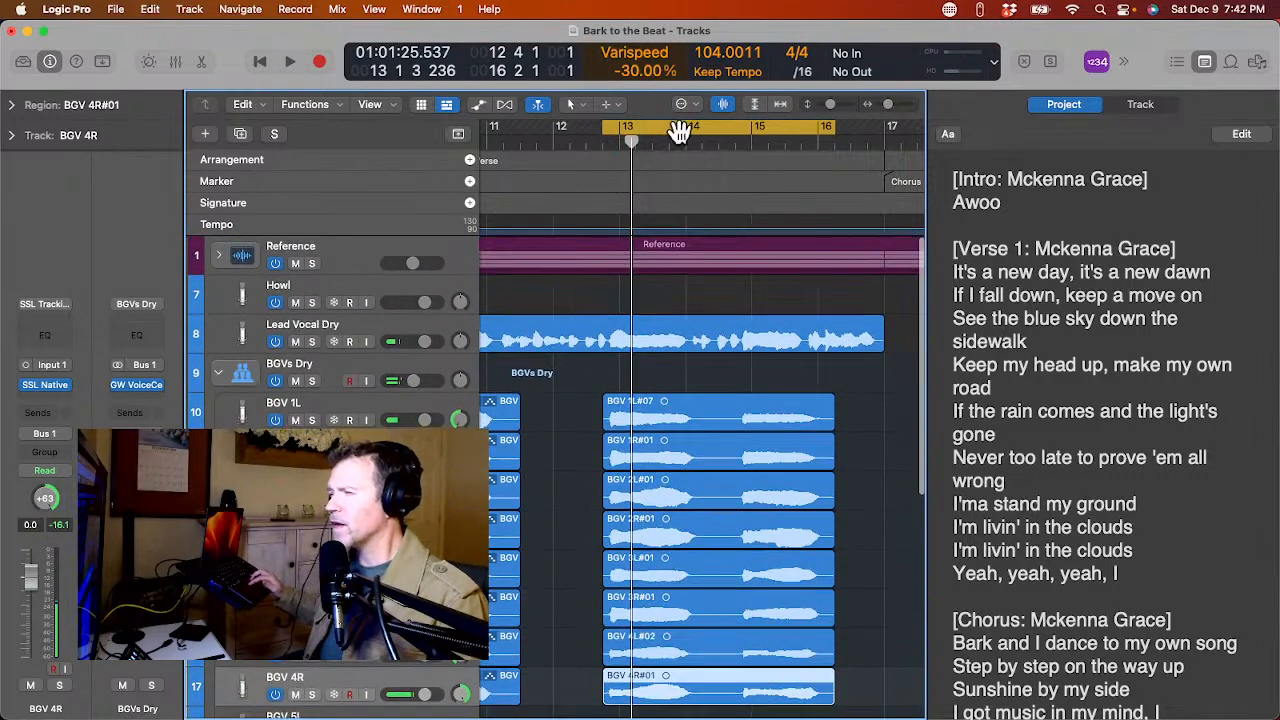
click(676, 128)
key(super+Left)
key(super+Left)
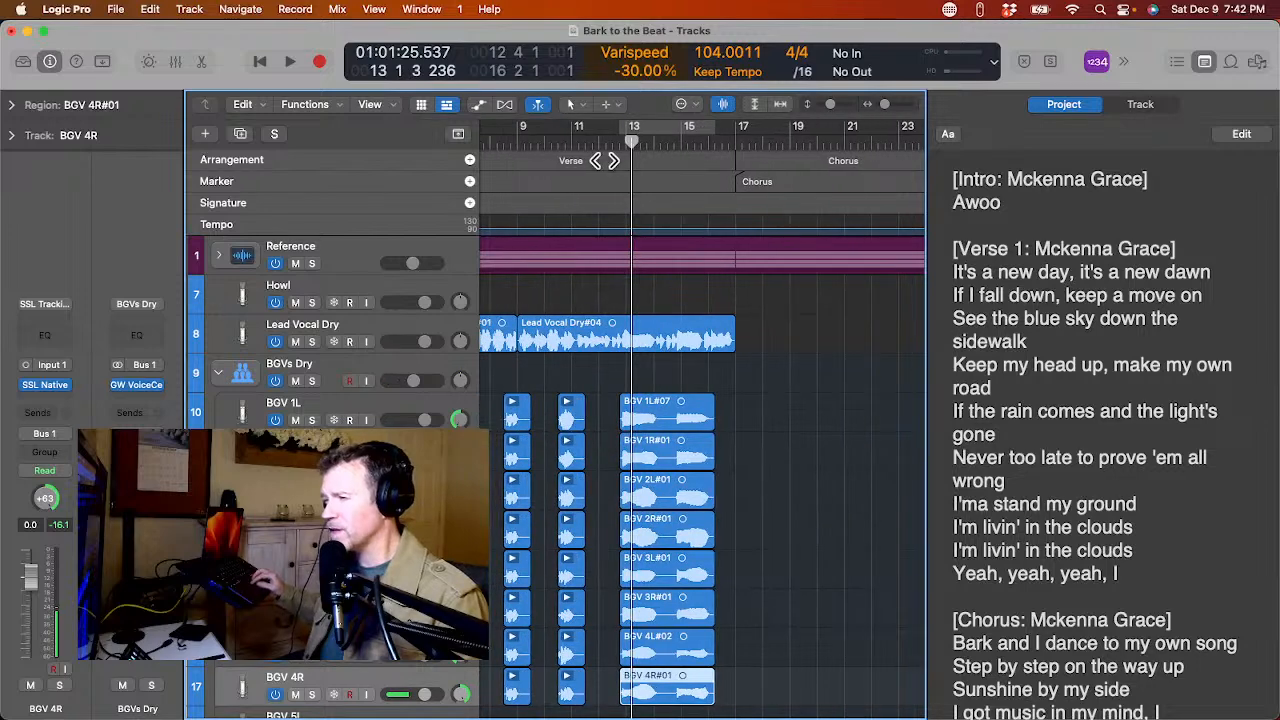
click(557, 138)
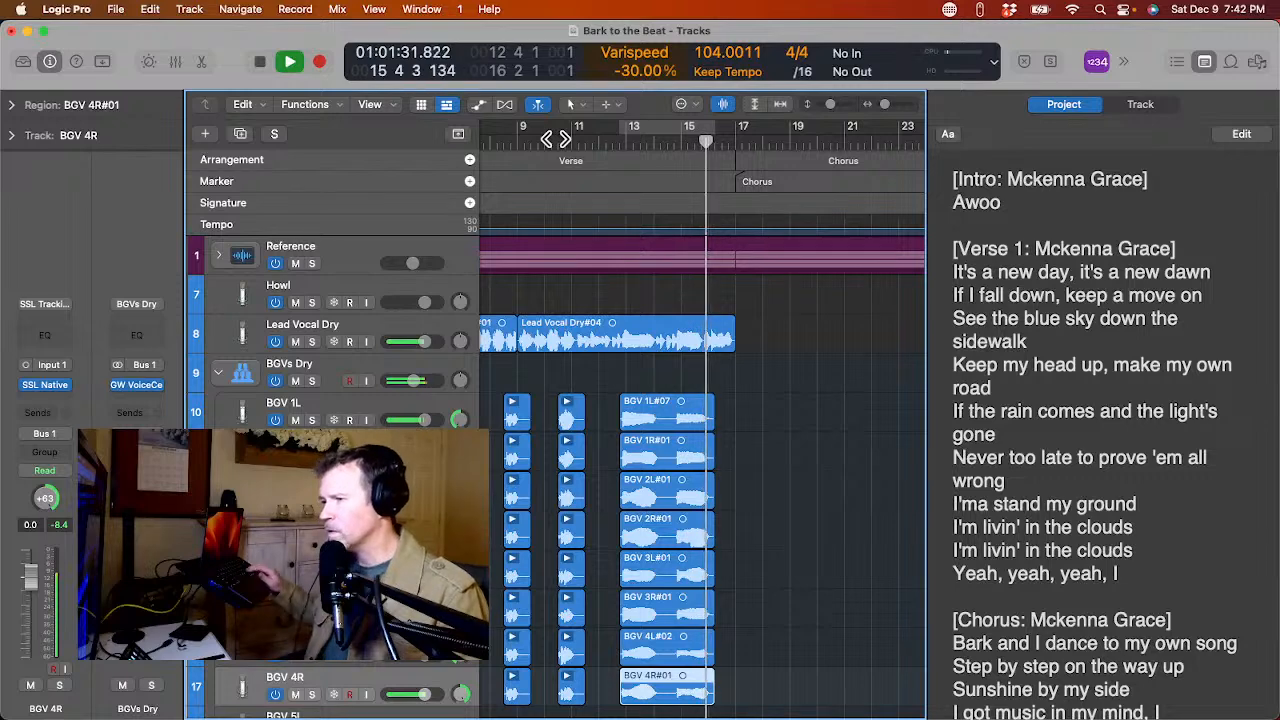
key(space)
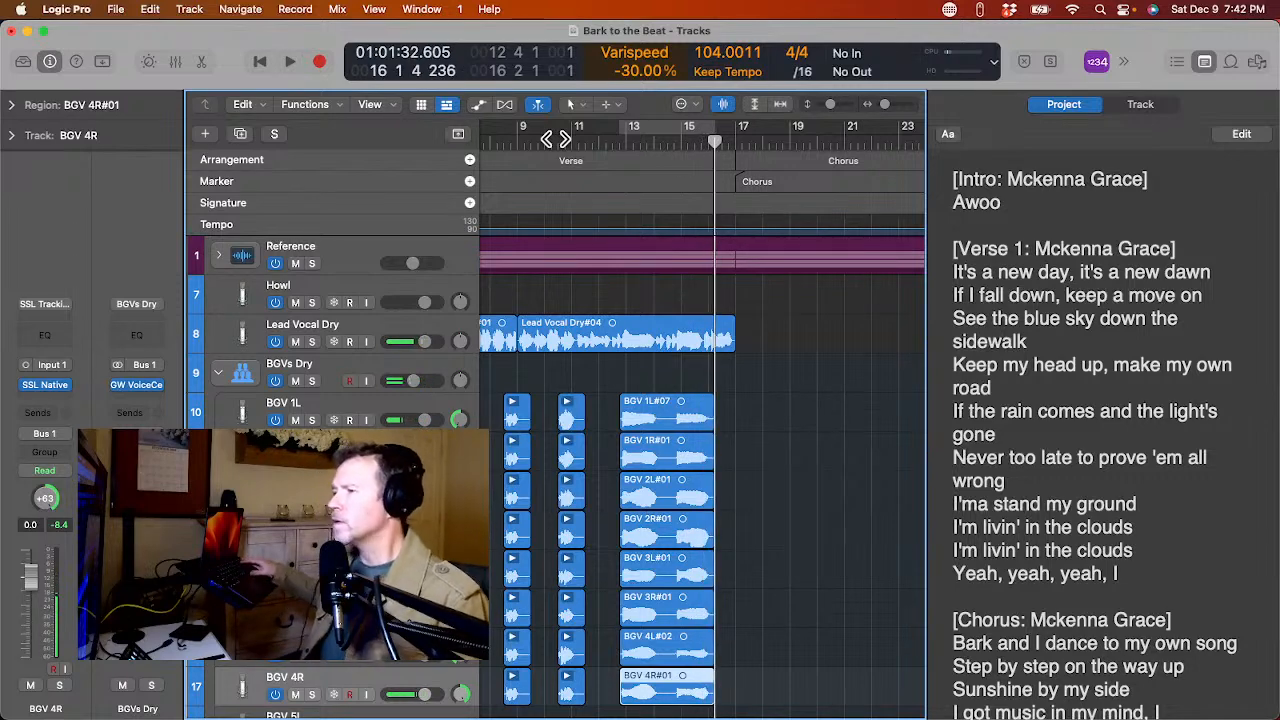
Set the cycle range to the Chorus marker, briefly play its start, and bring the full chorus lyrics into view.
click(735, 183)
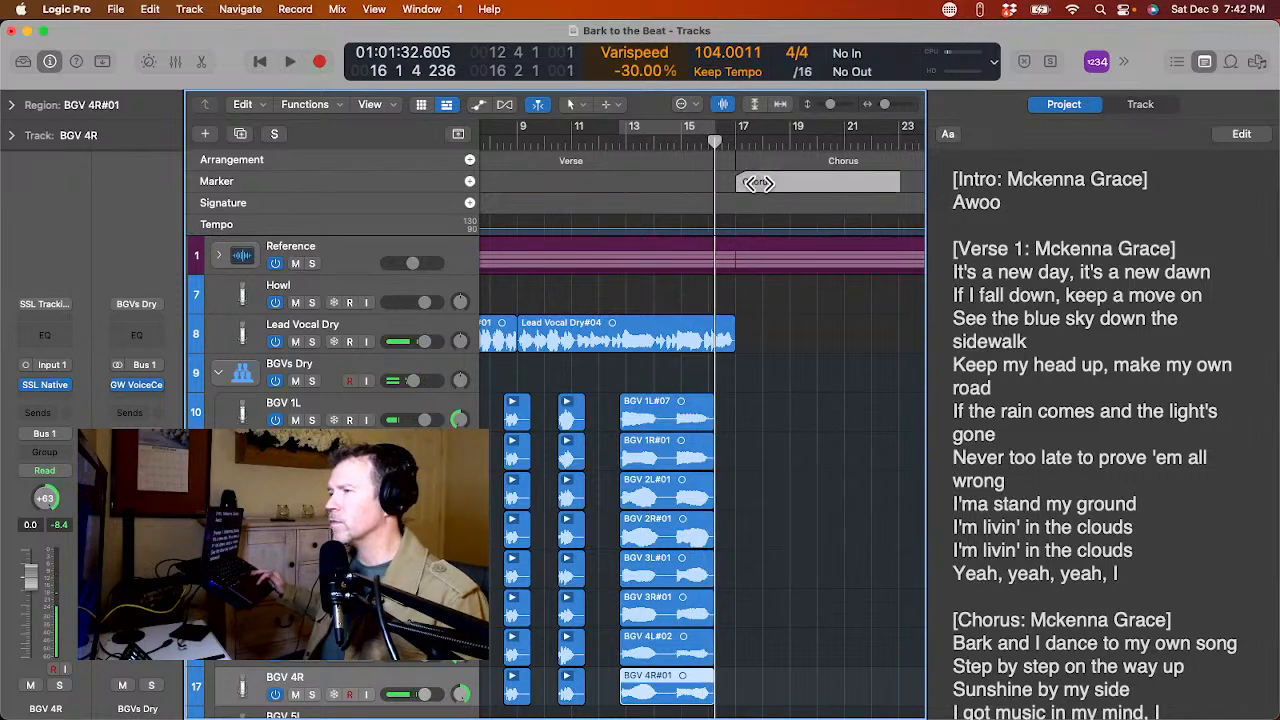
key(super+u)
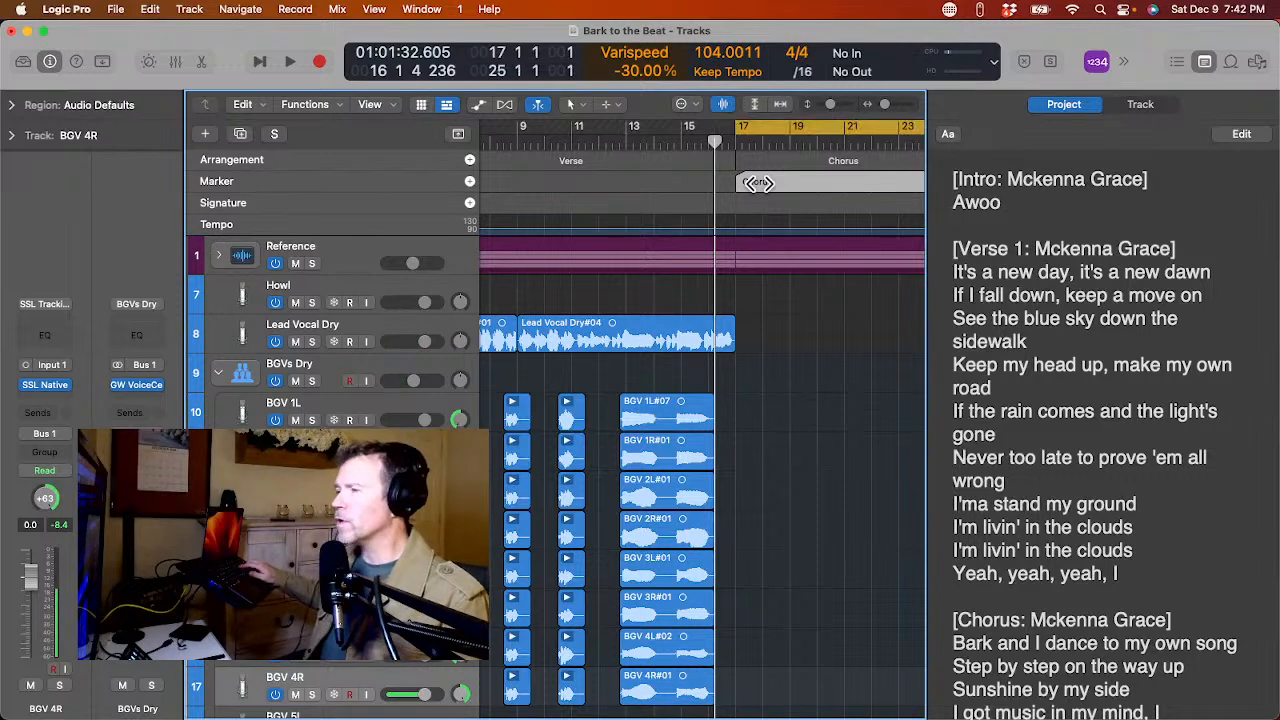
key(space)
scroll(759, 183, right, 5)
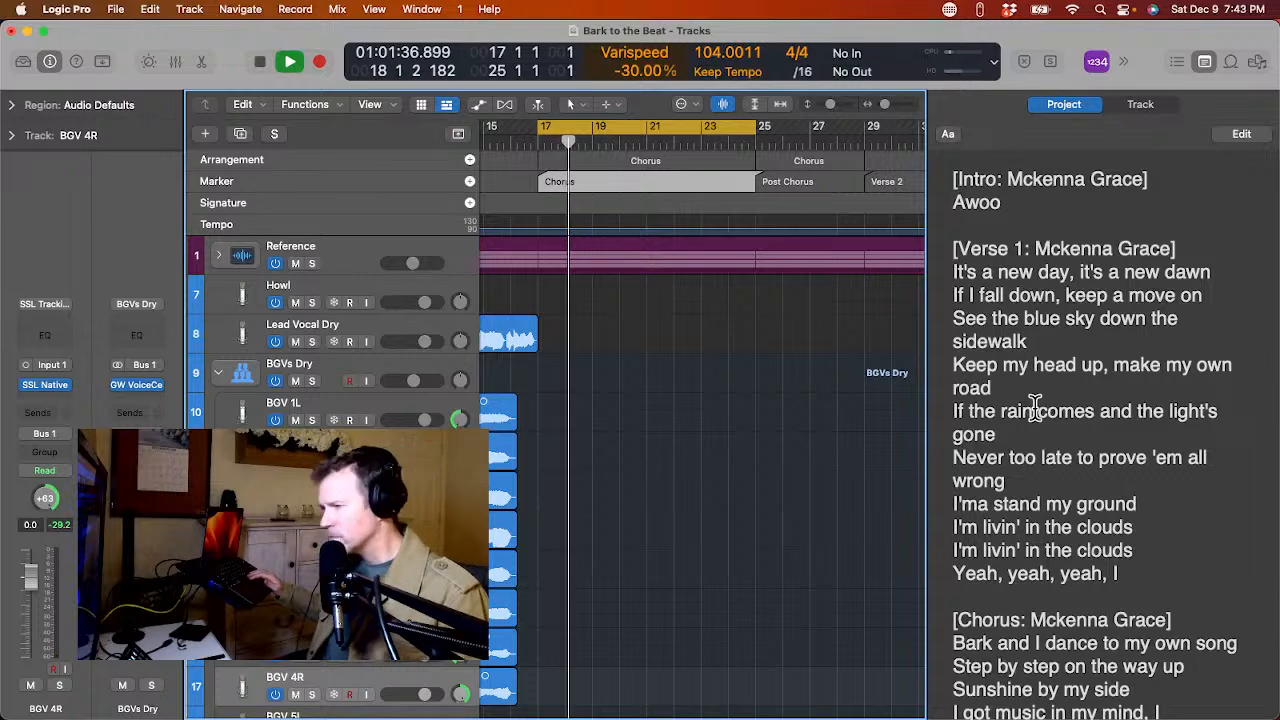
key(space)
scroll(1038, 395, down, 1)
scroll(1038, 395, down, 4)
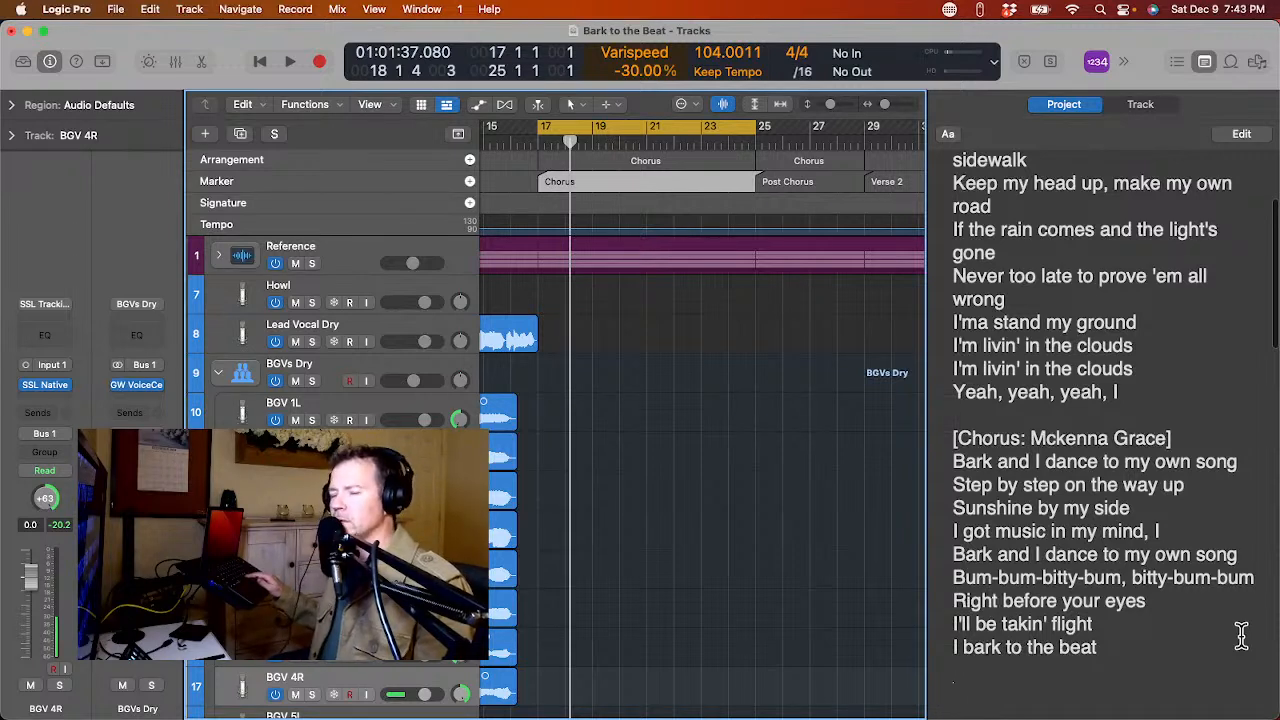
Extend the end of the chorus cycle range to bar 26 and play the chorus ending with the cycle temporarily off.
drag(757, 129, 782, 170)
click(741, 124)
double_click(729, 146)
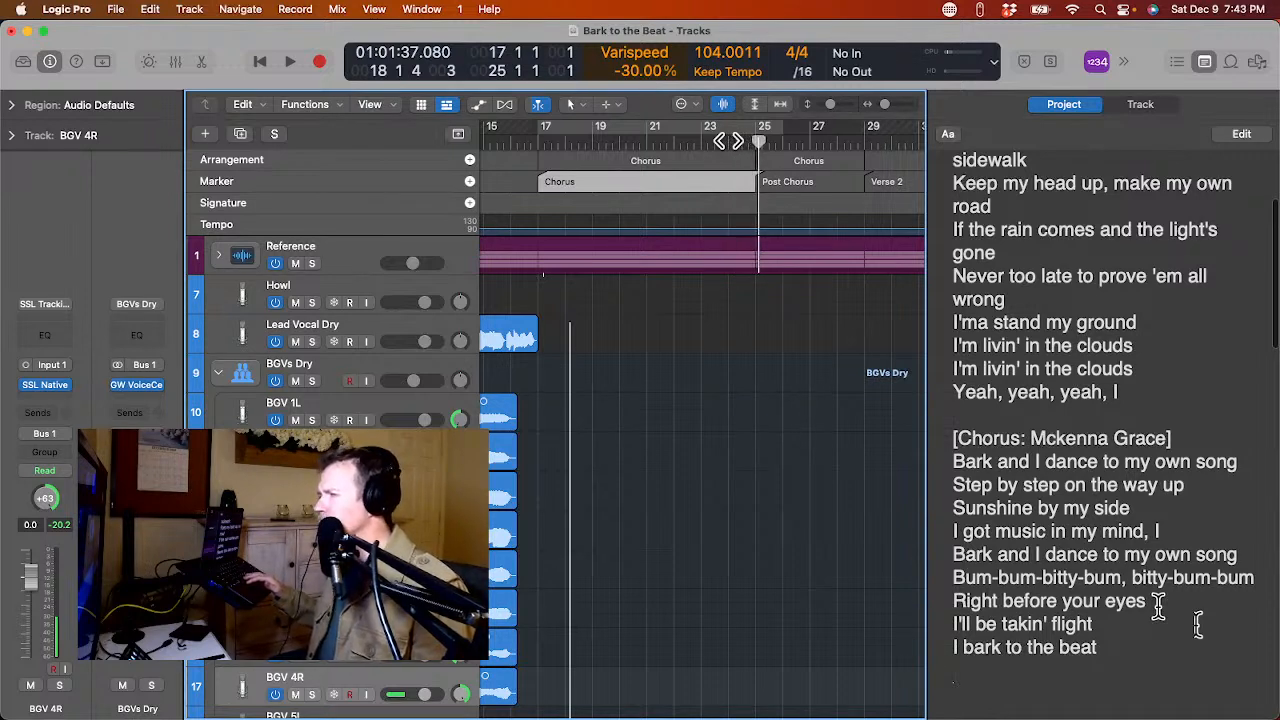
double_click(728, 145)
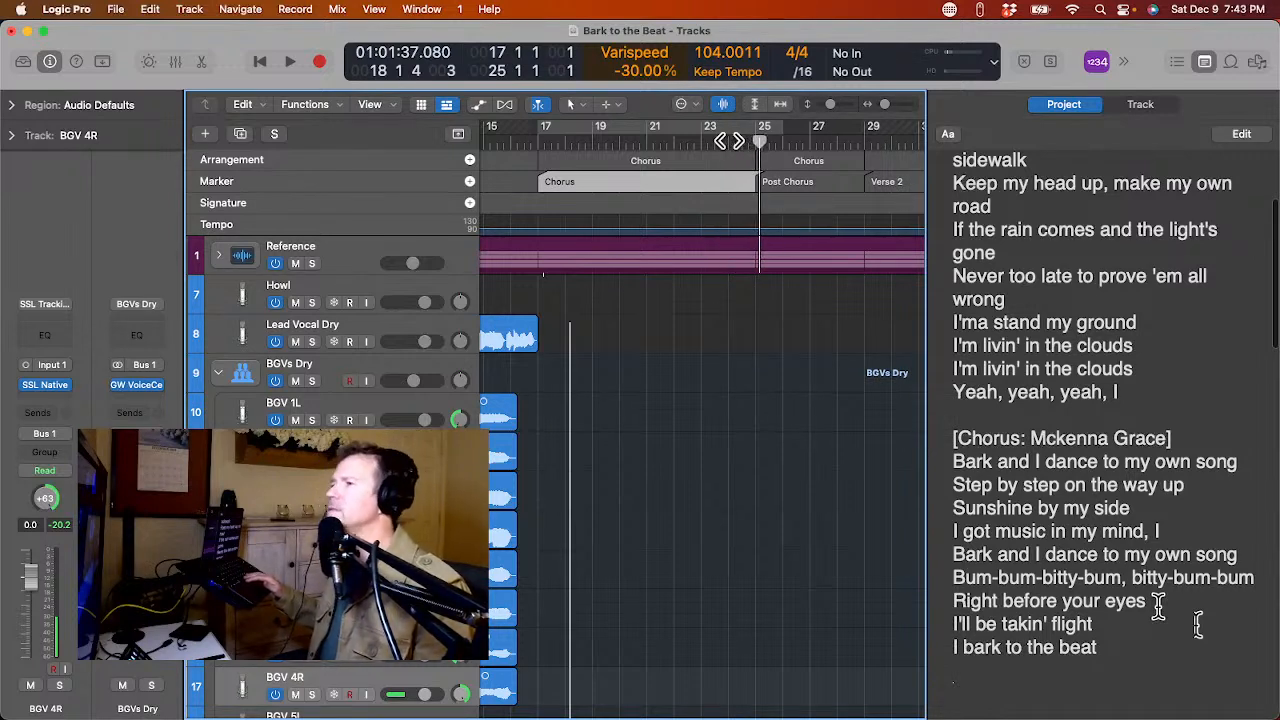
click(723, 125)
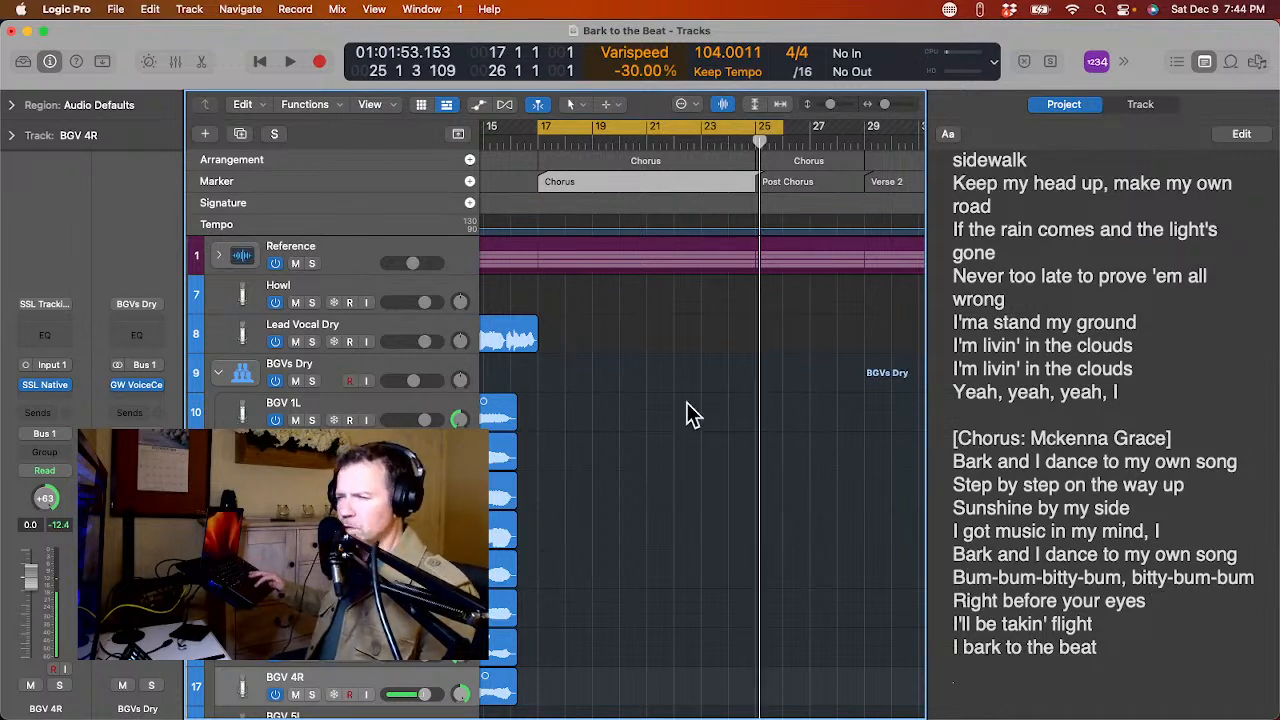
Record the chorus lead on Lead Vocal Dry across the cycle range and select BGV 1L for the first background part.
click(372, 338)
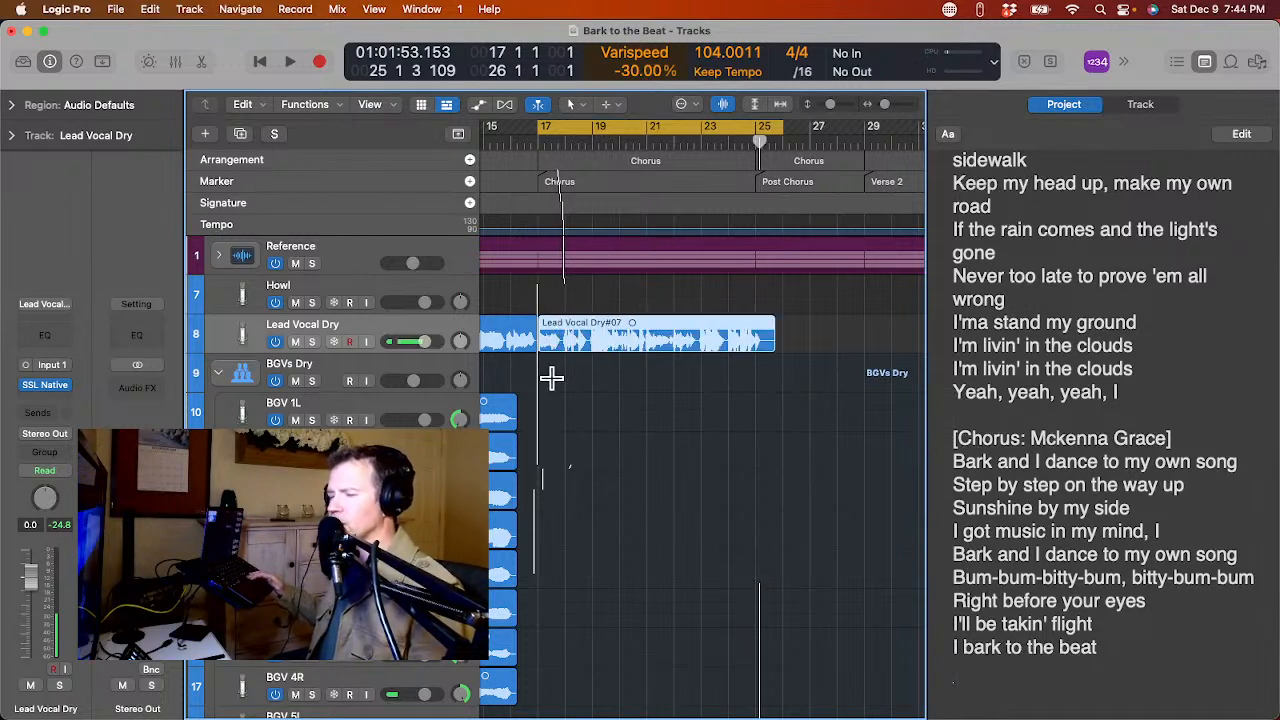
click(382, 403)
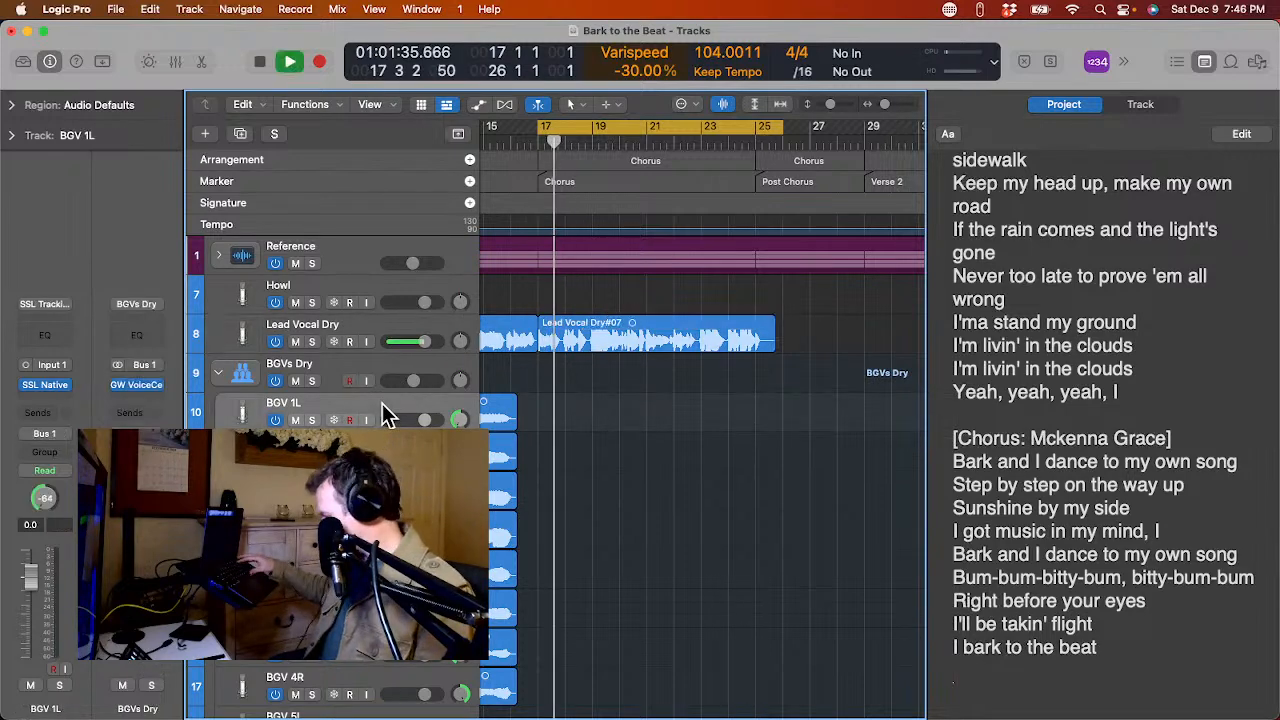
key(space)
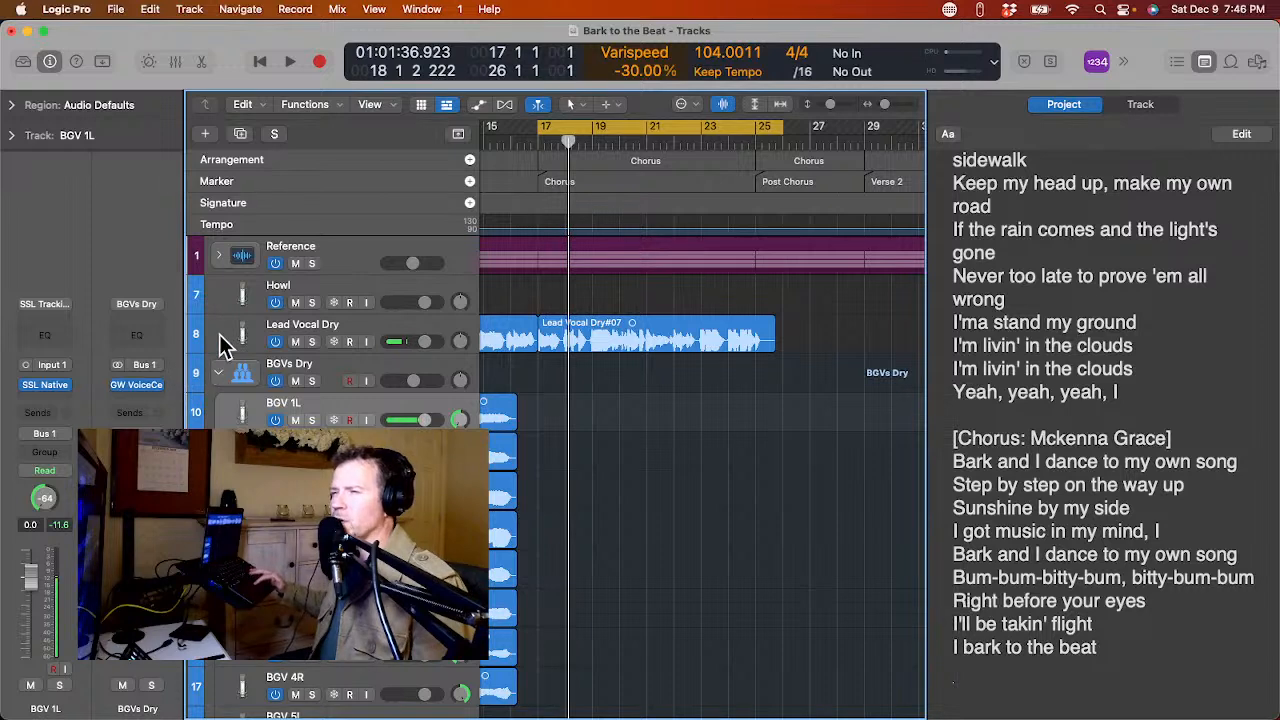
Solo the Reference track, listen to its chorus through to about bar 25, and unsolo it.
click(312, 264)
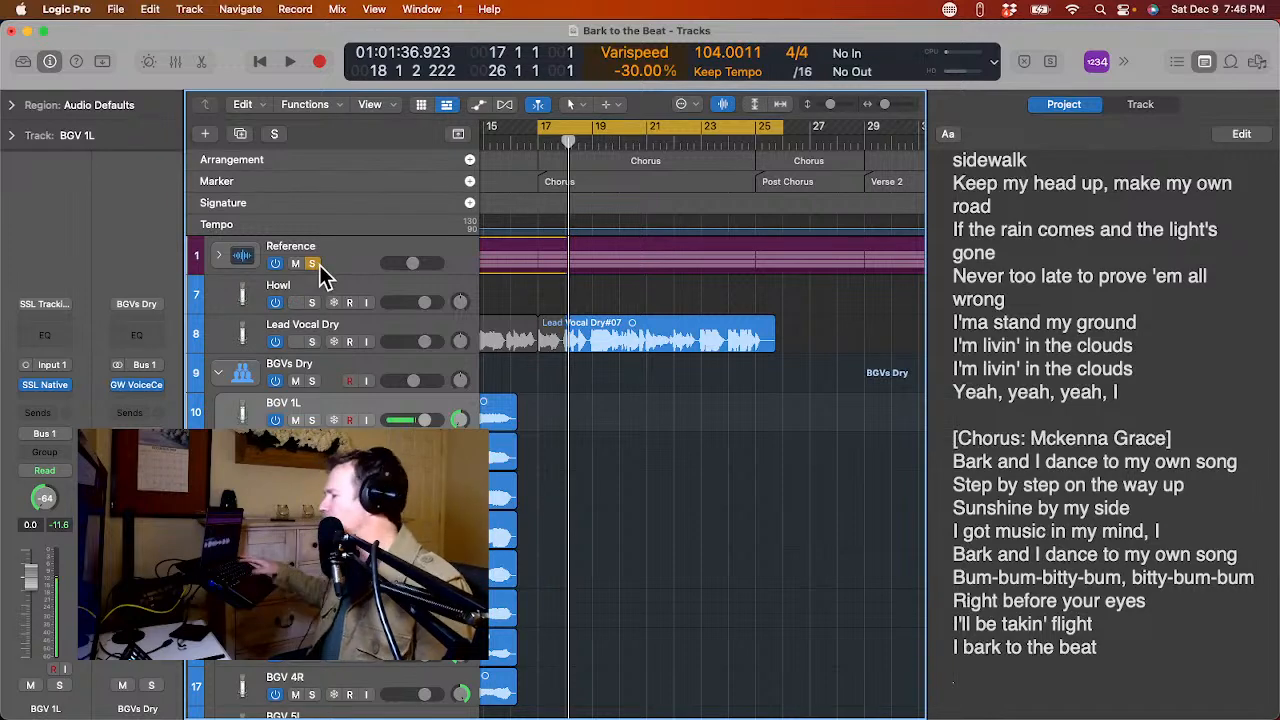
key(space)
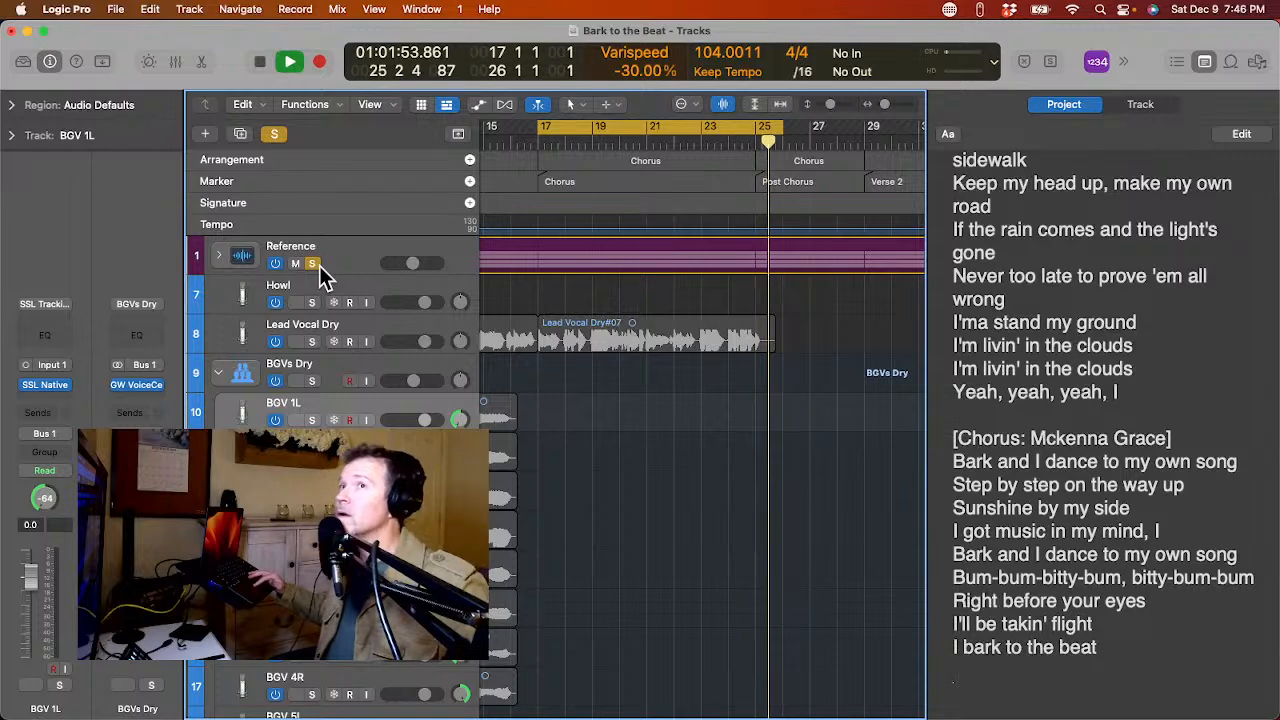
click(318, 266)
key(space)
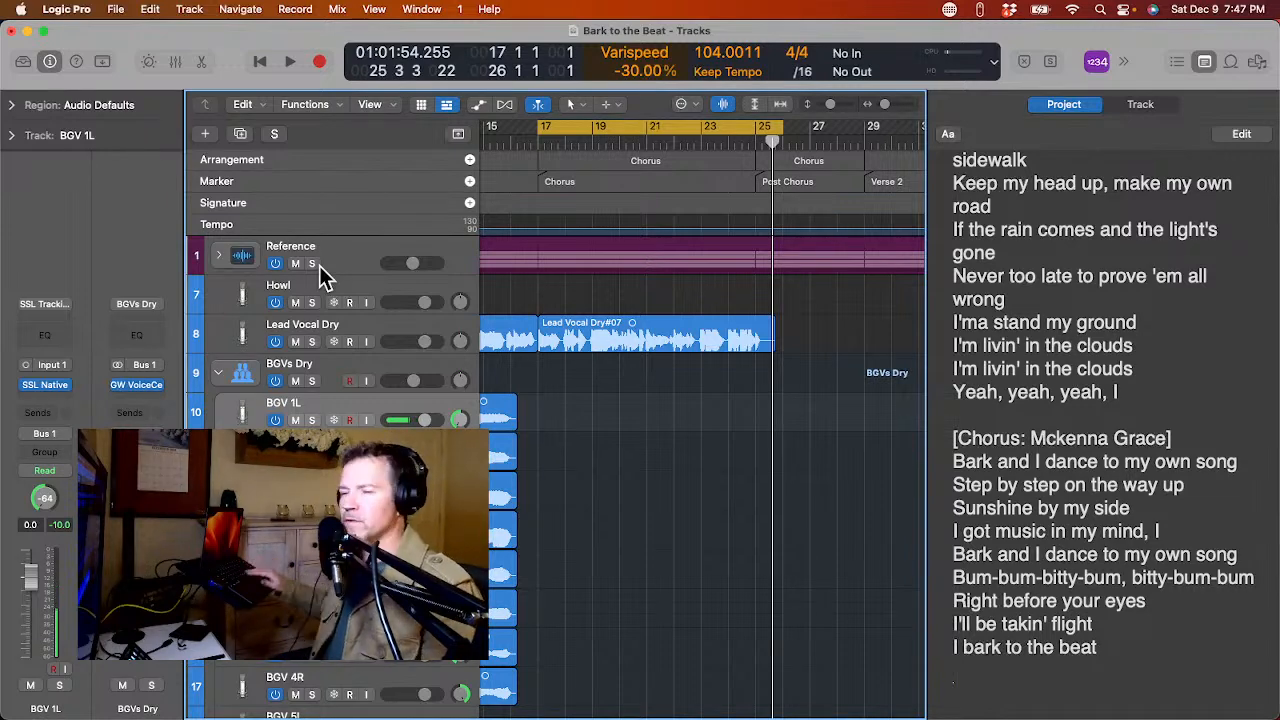
Record the chorus background parts across the cycle range on the paired tracks BGV 1L through BGV 3R.
scroll(378, 332, down, 1)
scroll(378, 332, down, 1)
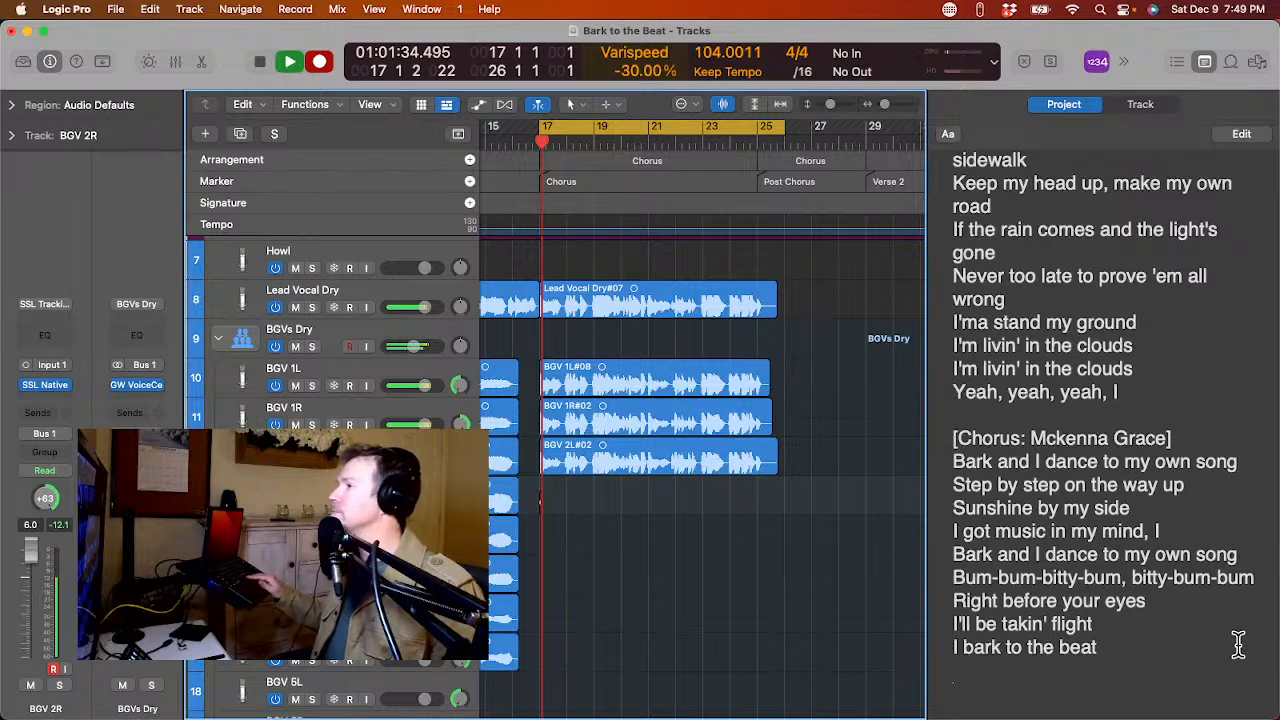
key(space)
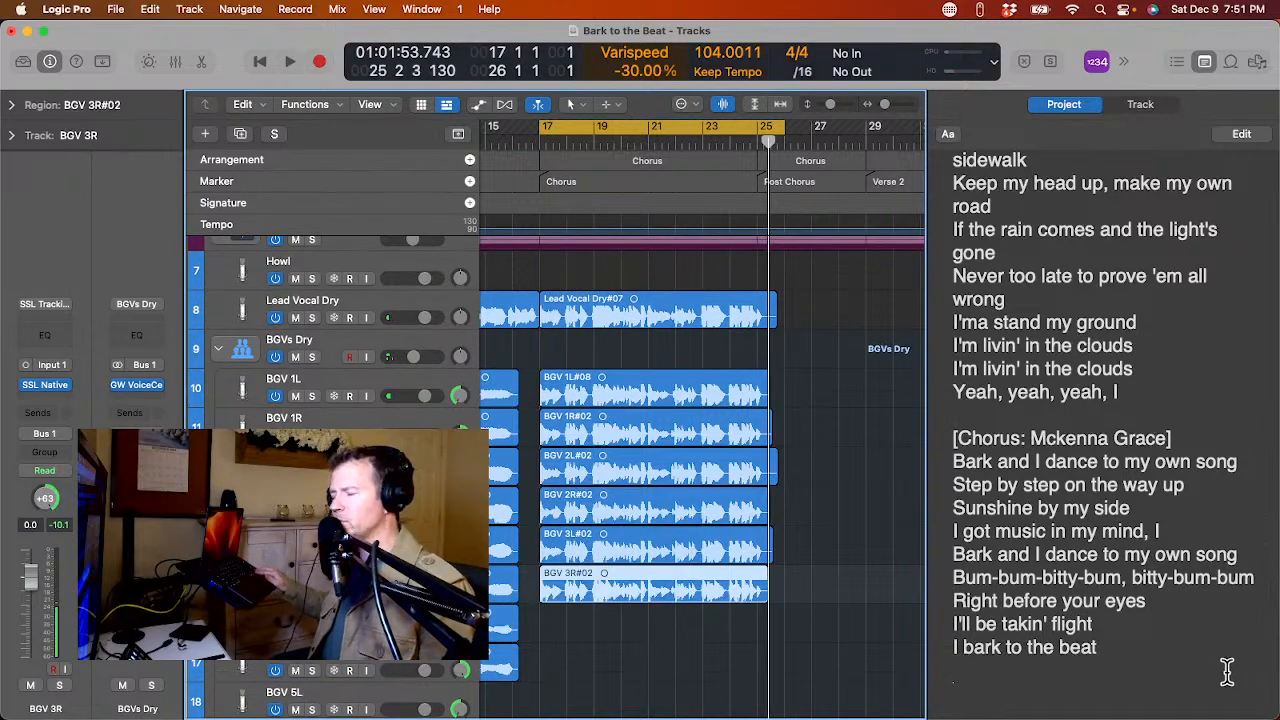
Record the fourth chorus background part across the cycle range on BGV 4L and double it on BGV 4R.
key(Down)
key(r)
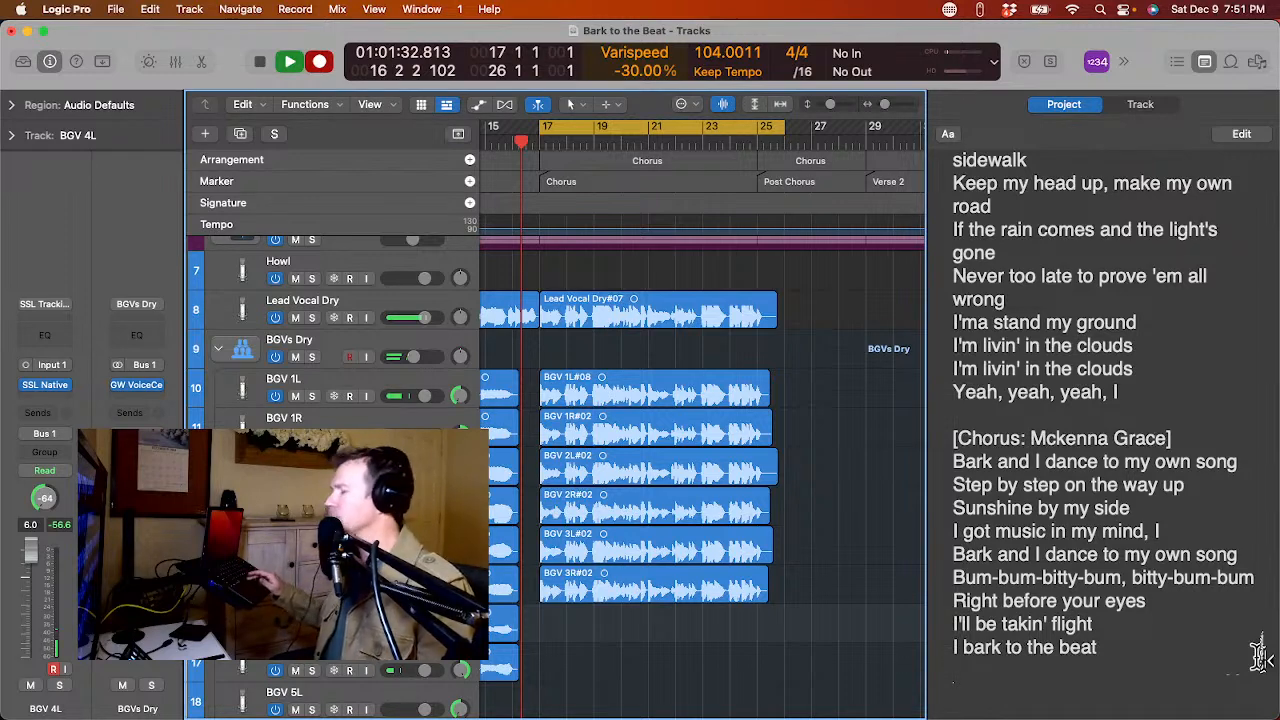
scroll(795, 704, down, 2)
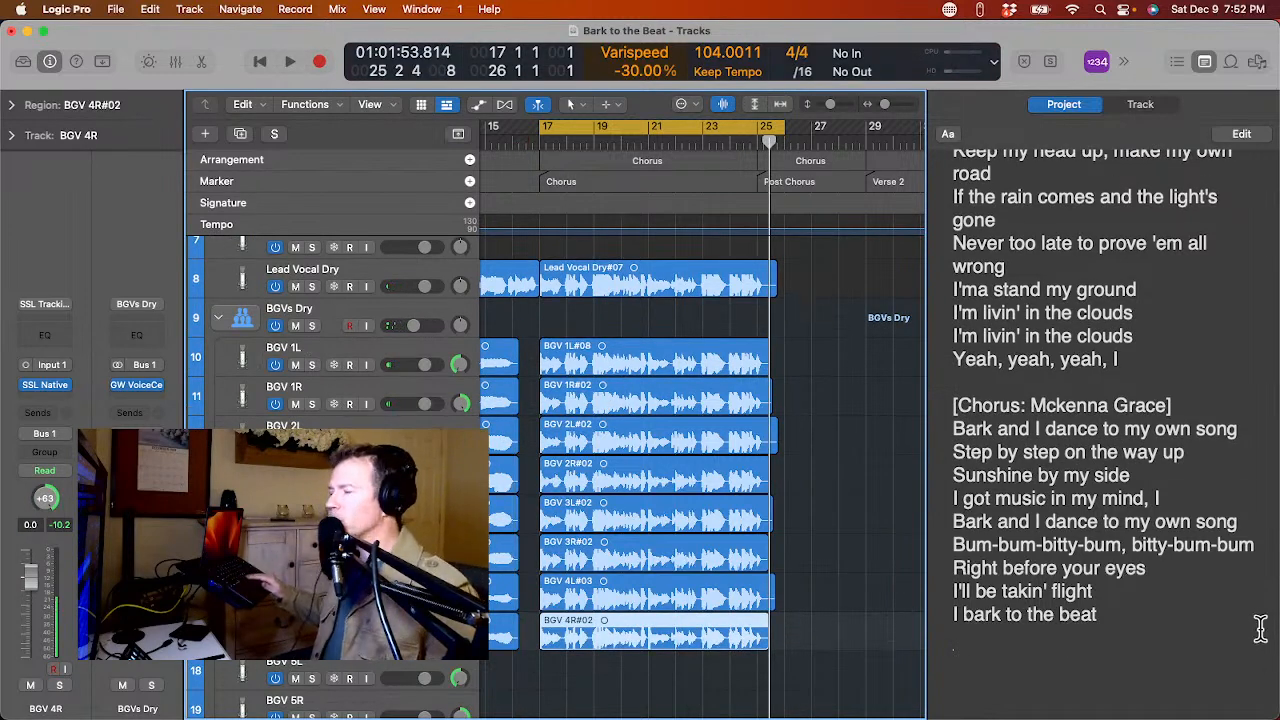
Play back the first bars of the layered chorus and set the cycle range to the Post Chorus marker.
key(space)
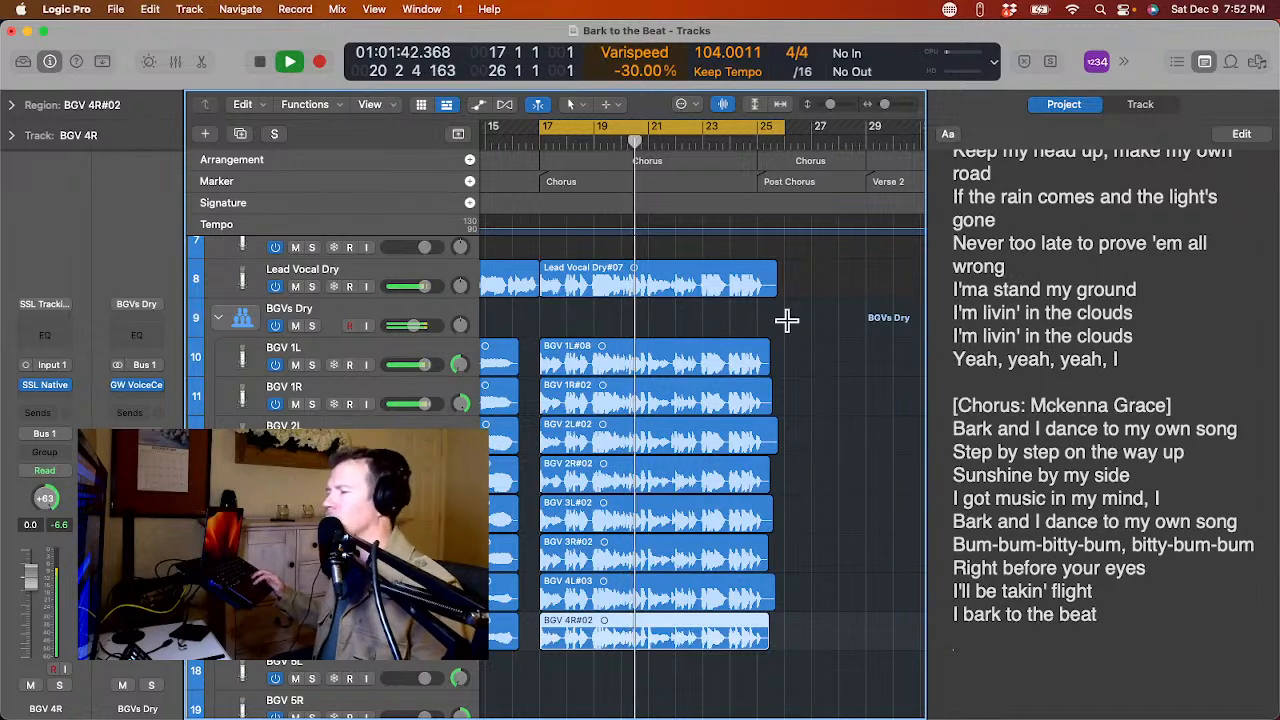
key(space)
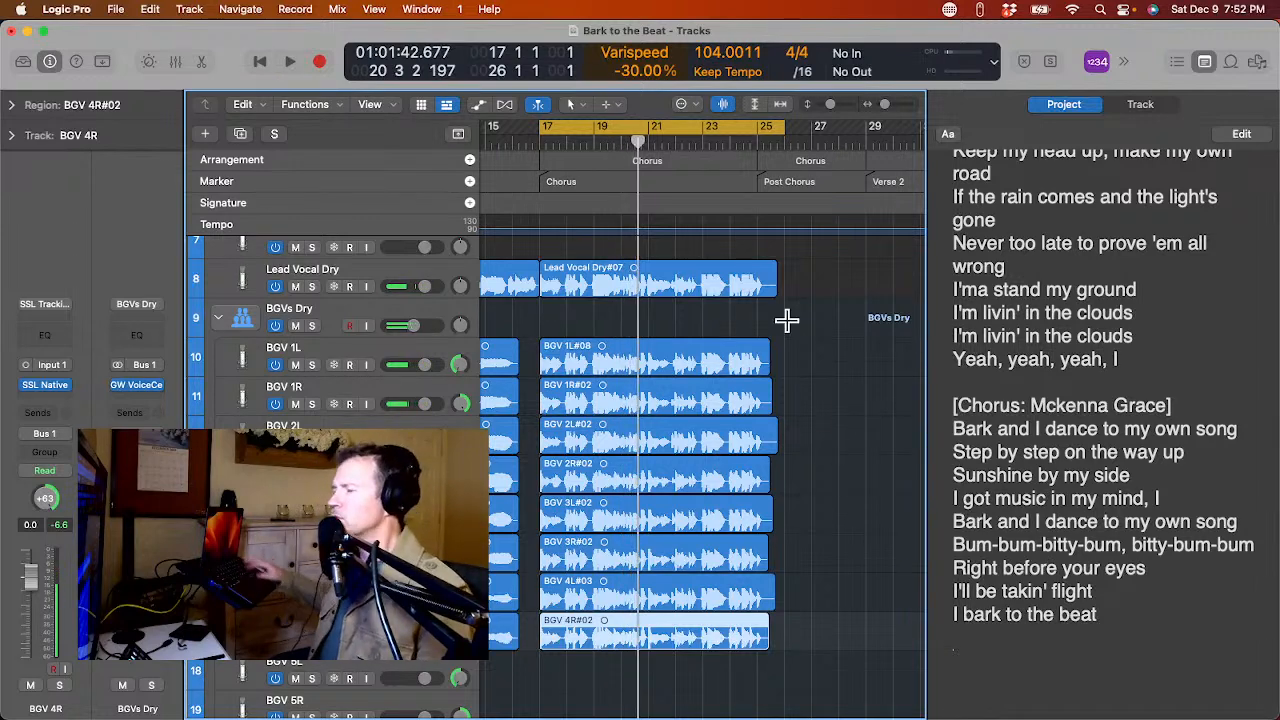
click(800, 183)
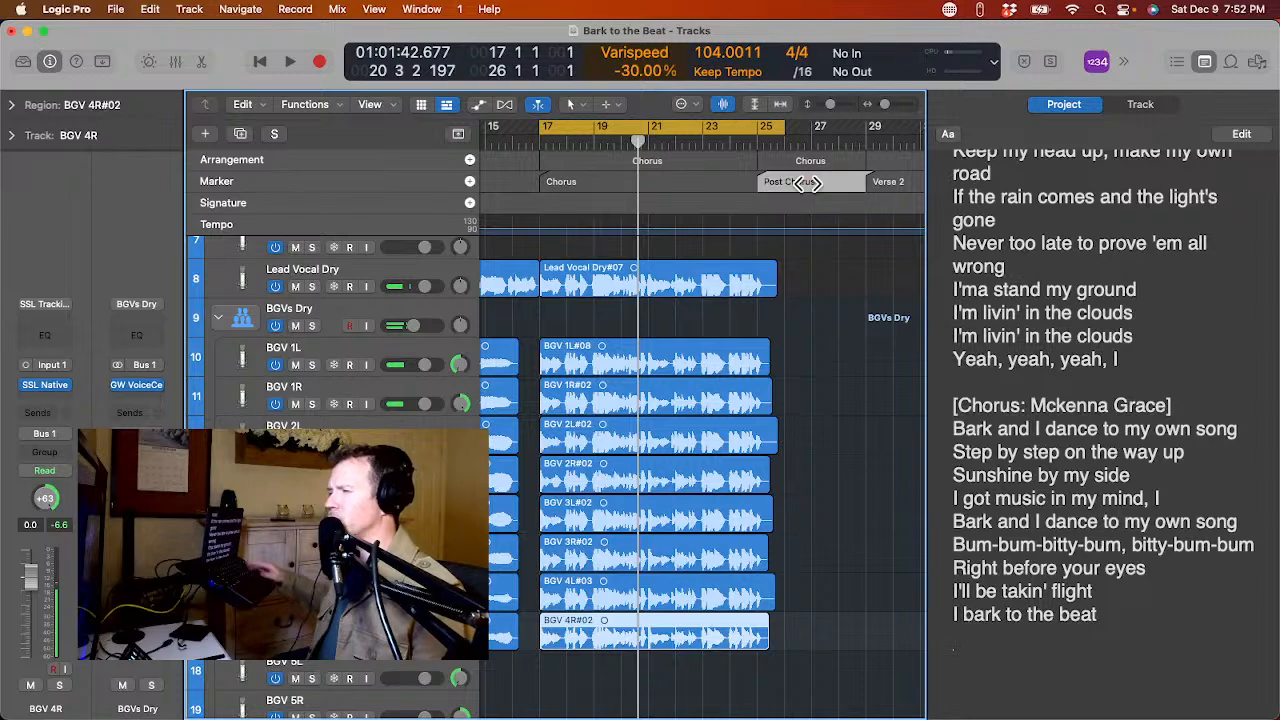
key(super+u)
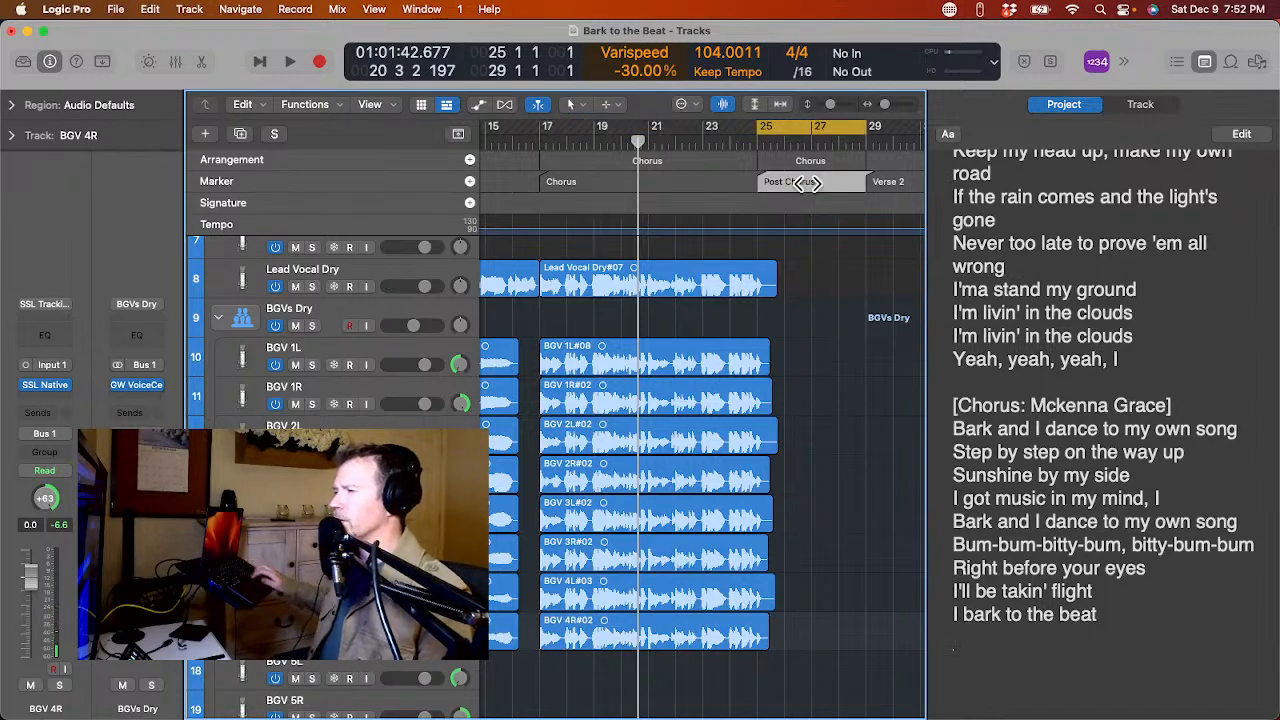
Play back the vocals from the end of the Chorus into the Post Chorus at bar 25.
key(ctrl+Right)
key(ctrl+Left)
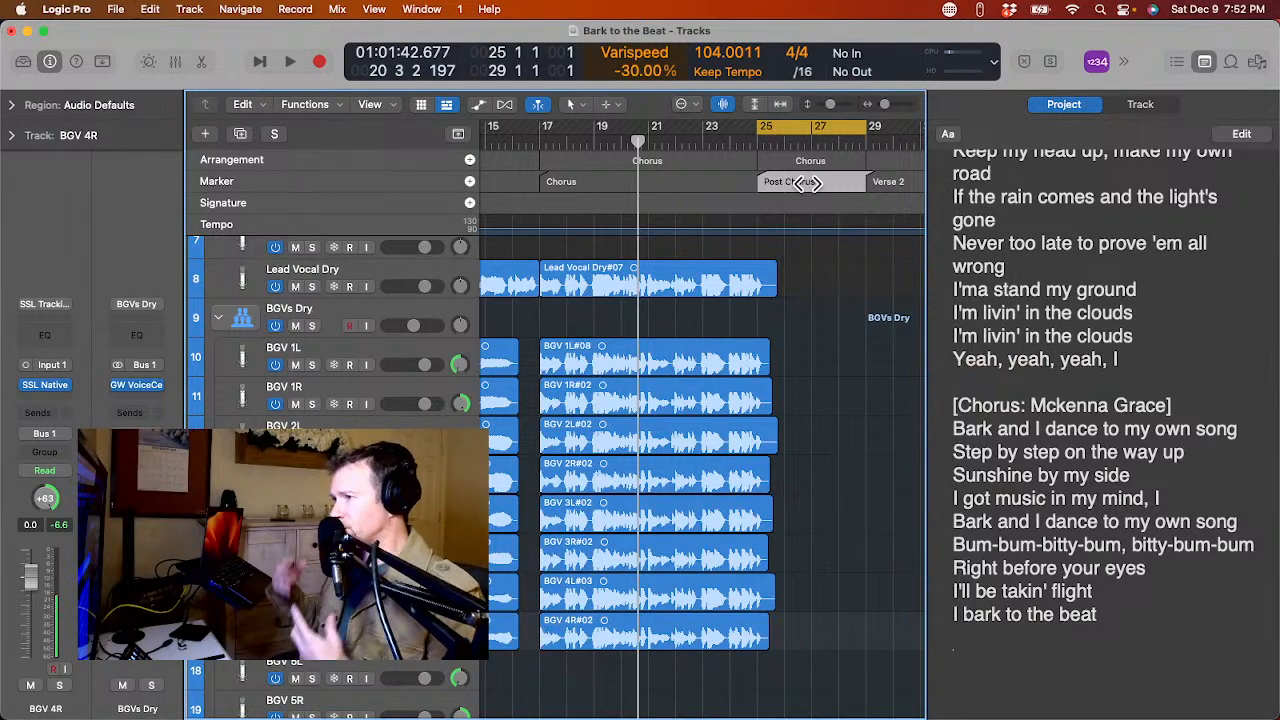
key(space)
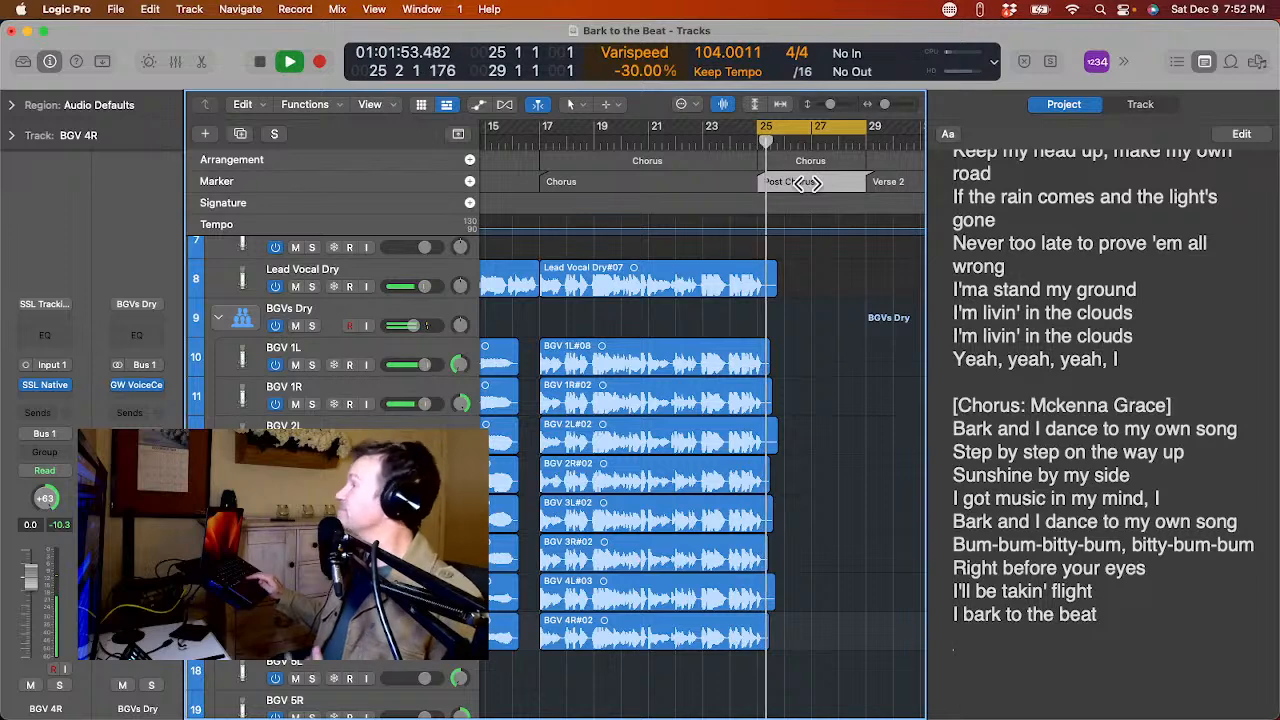
key(space)
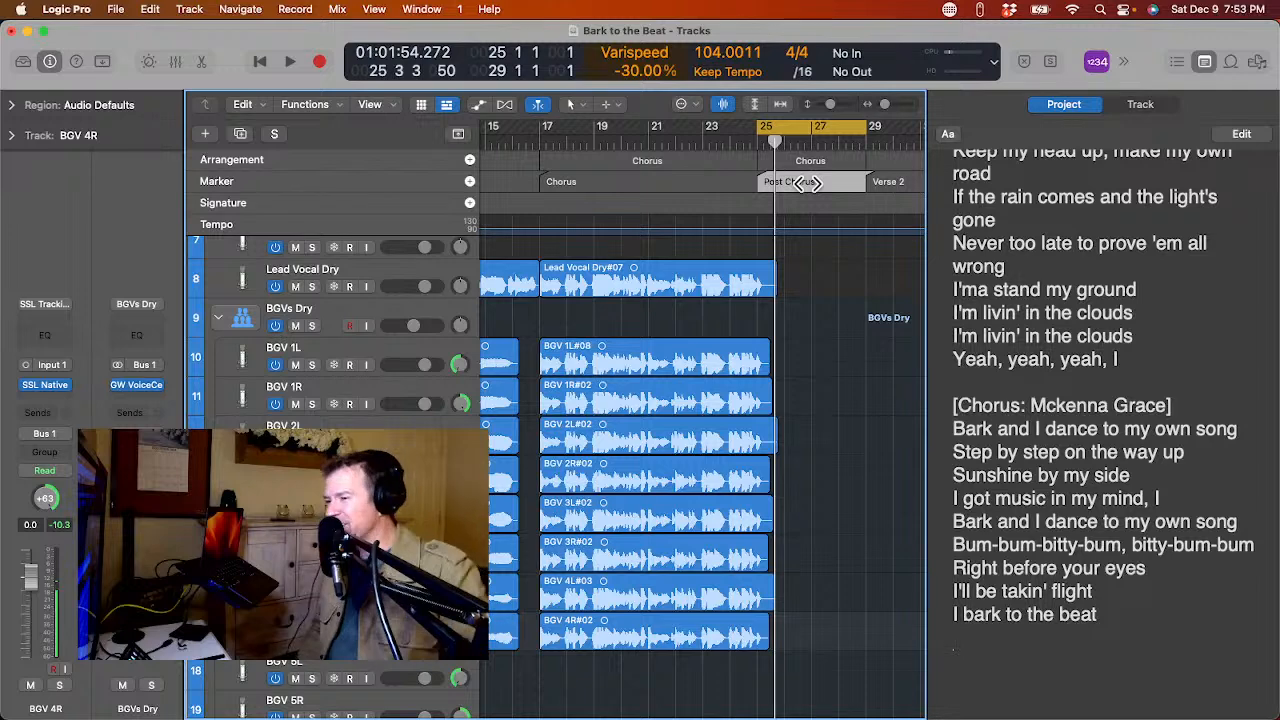
Add two vocal tracks below BGV 5R and name the four empty tracks Bark 1L, Bark 1R, Bark 2L and Bark 2R.
scroll(770, 205, down, 5)
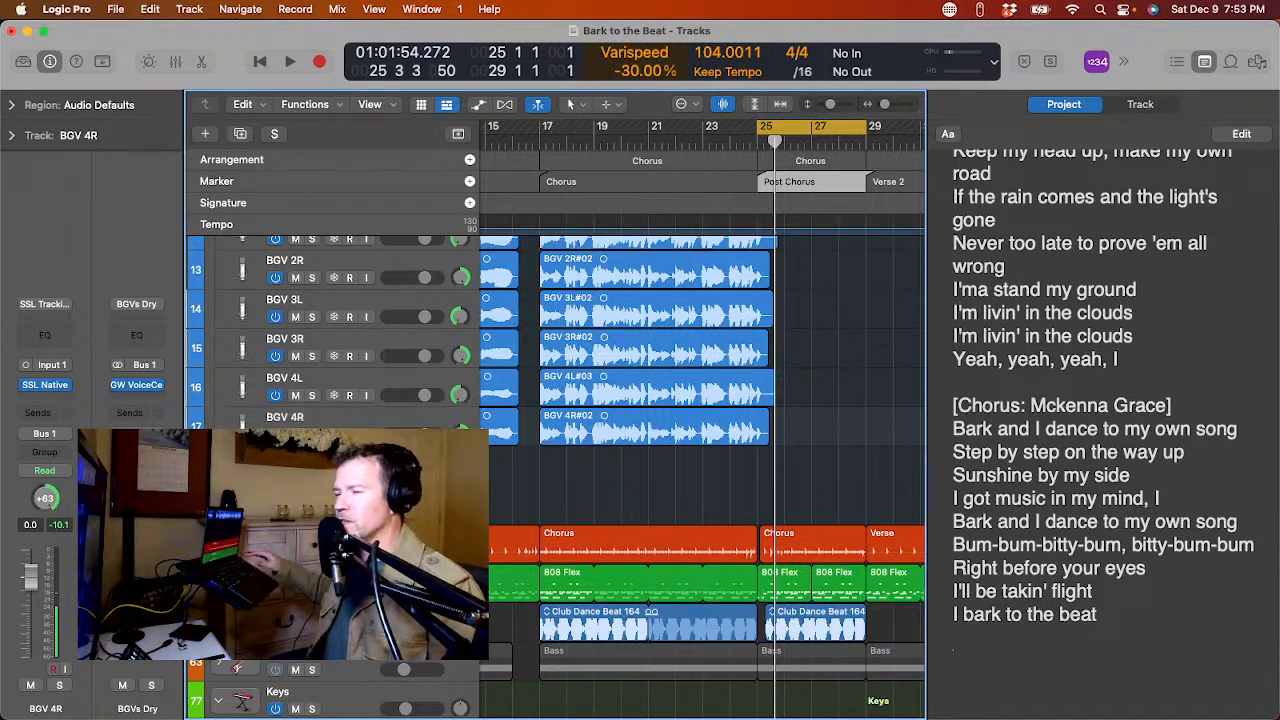
click(310, 498)
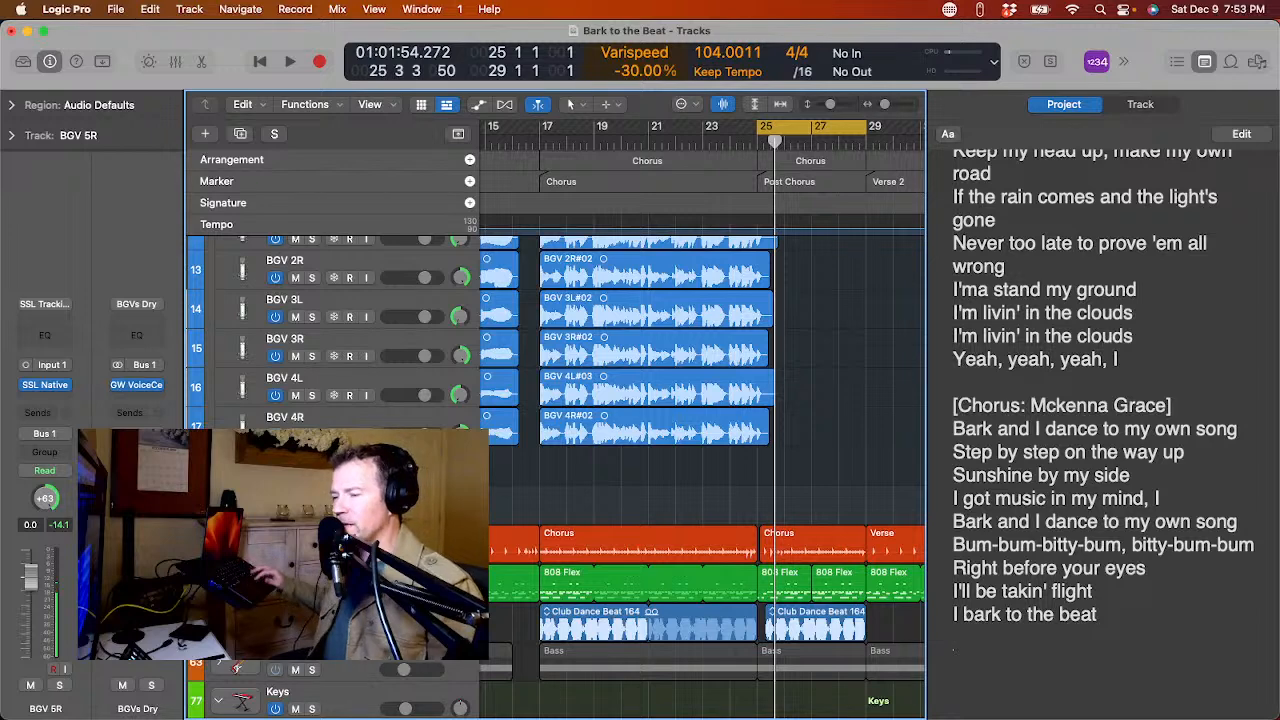
key(Up)
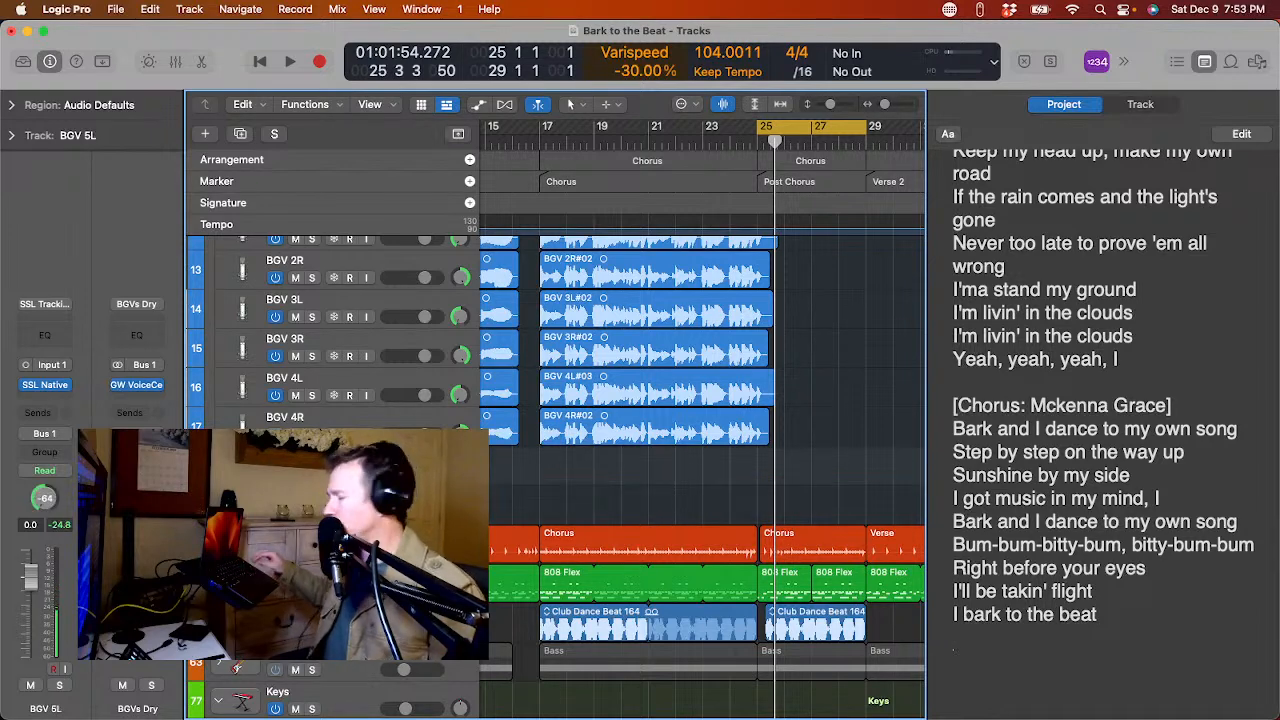
key(Down)
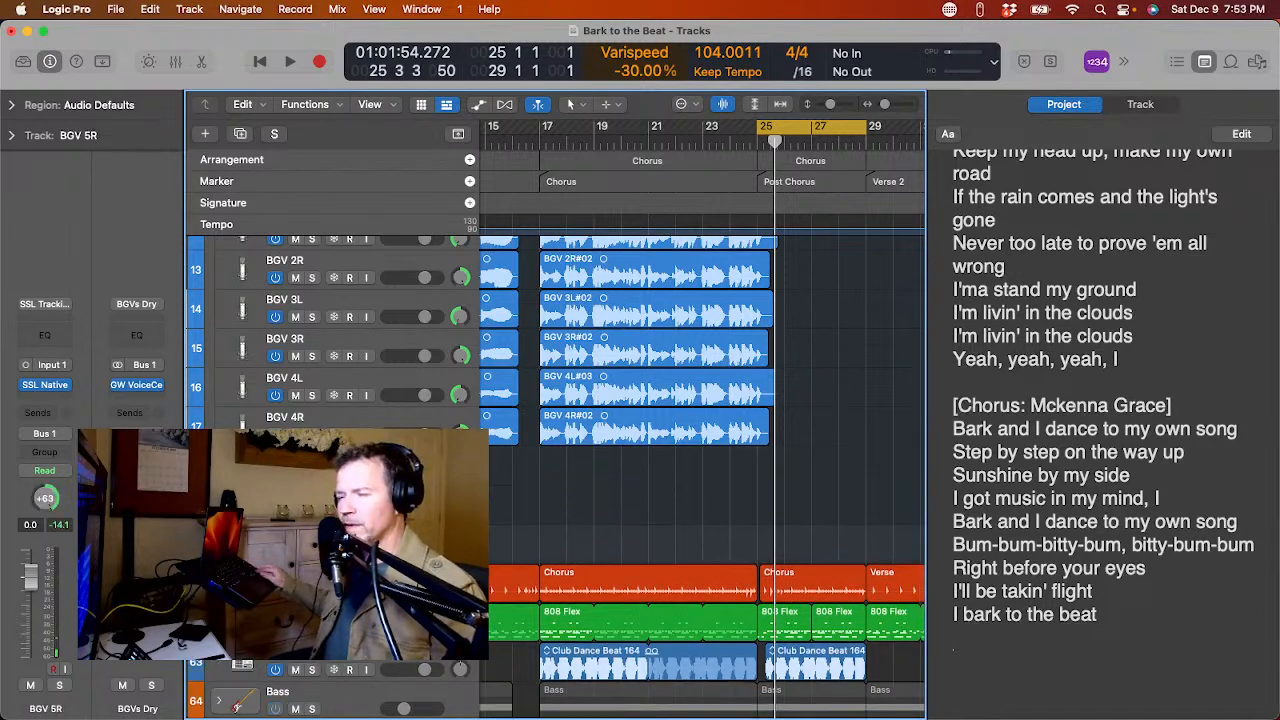
key(Down)
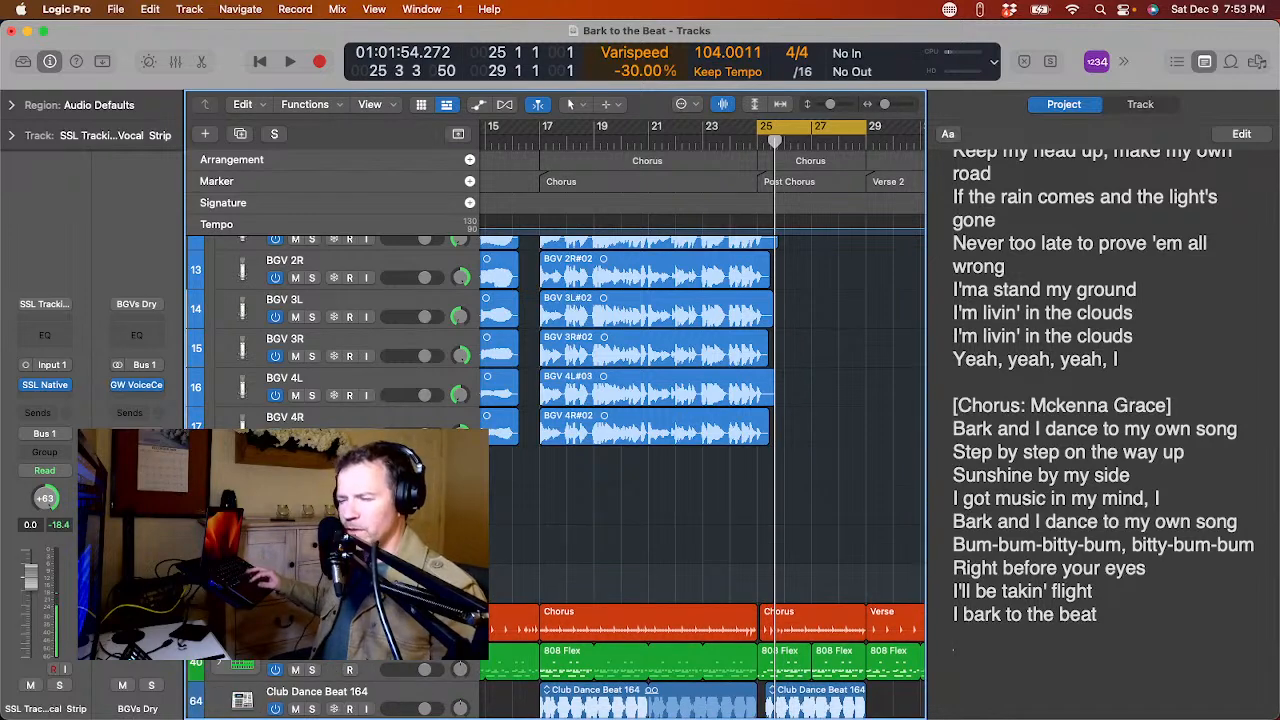
key(Up)
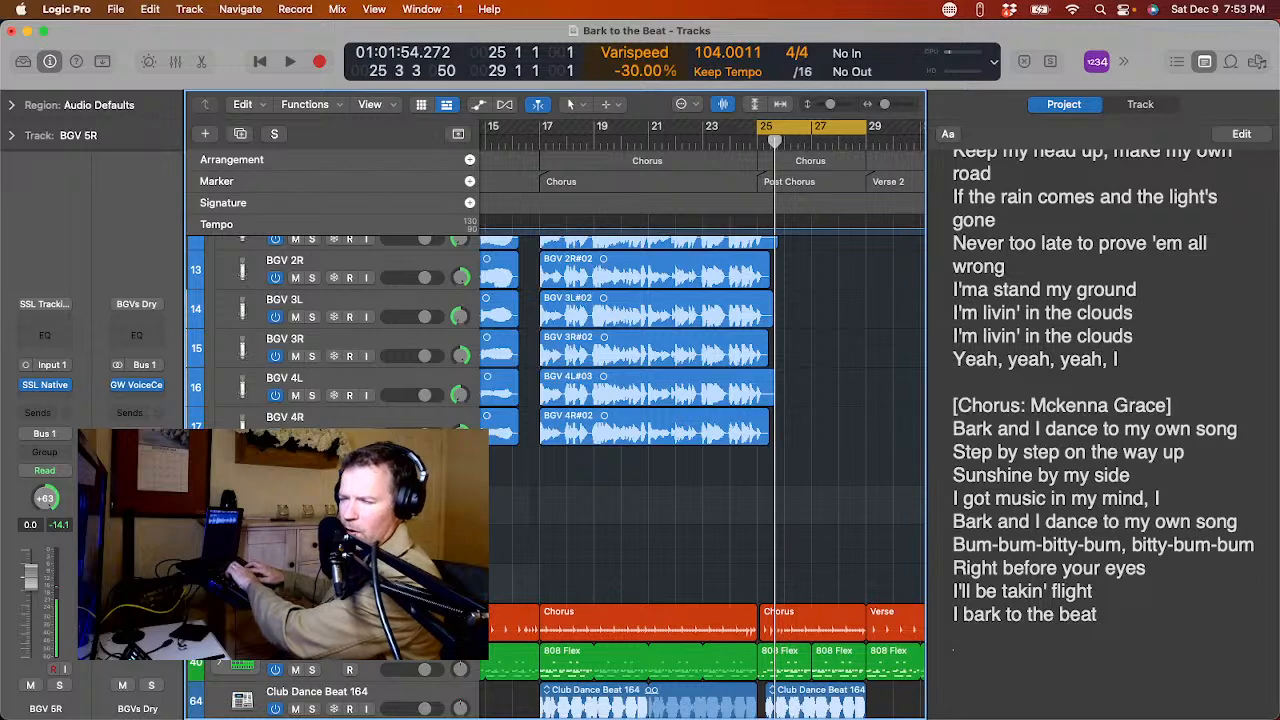
key(Return)
key(Up)
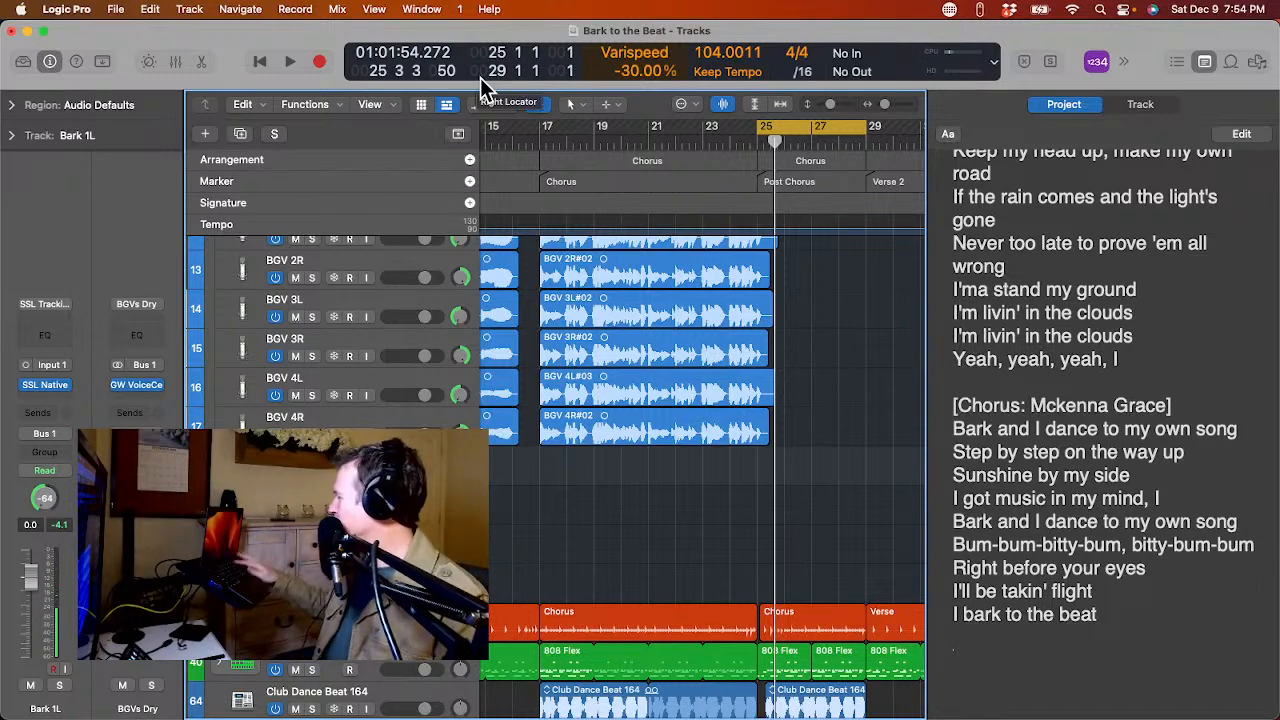
Play the Post Chorus between bars 25 and 29 in short passages to check where the bark vocals belong.
key(space)
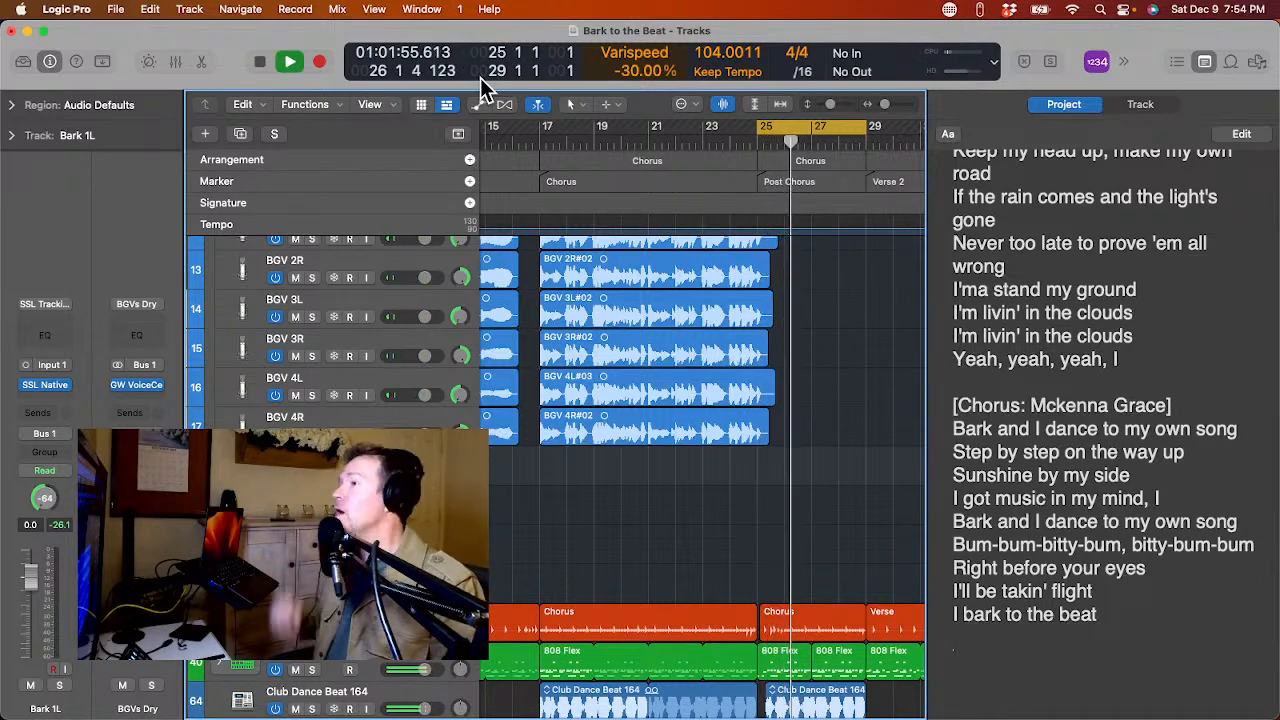
key(space)
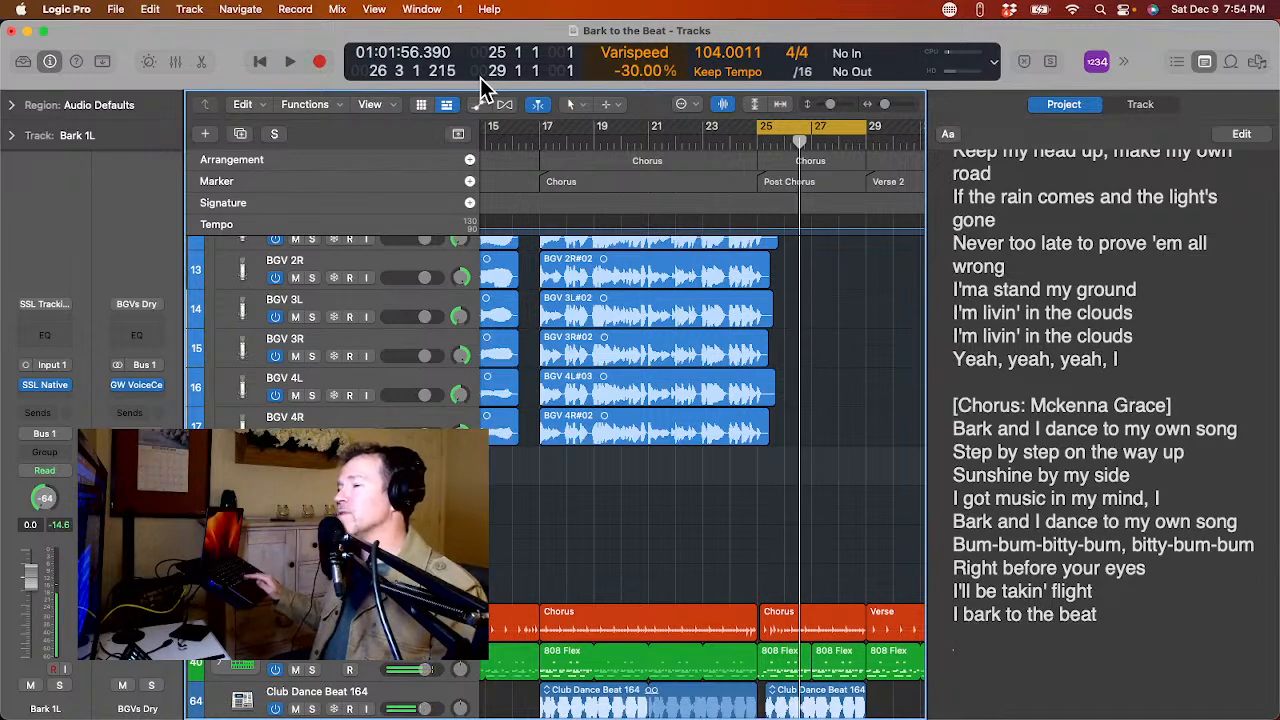
key(space)
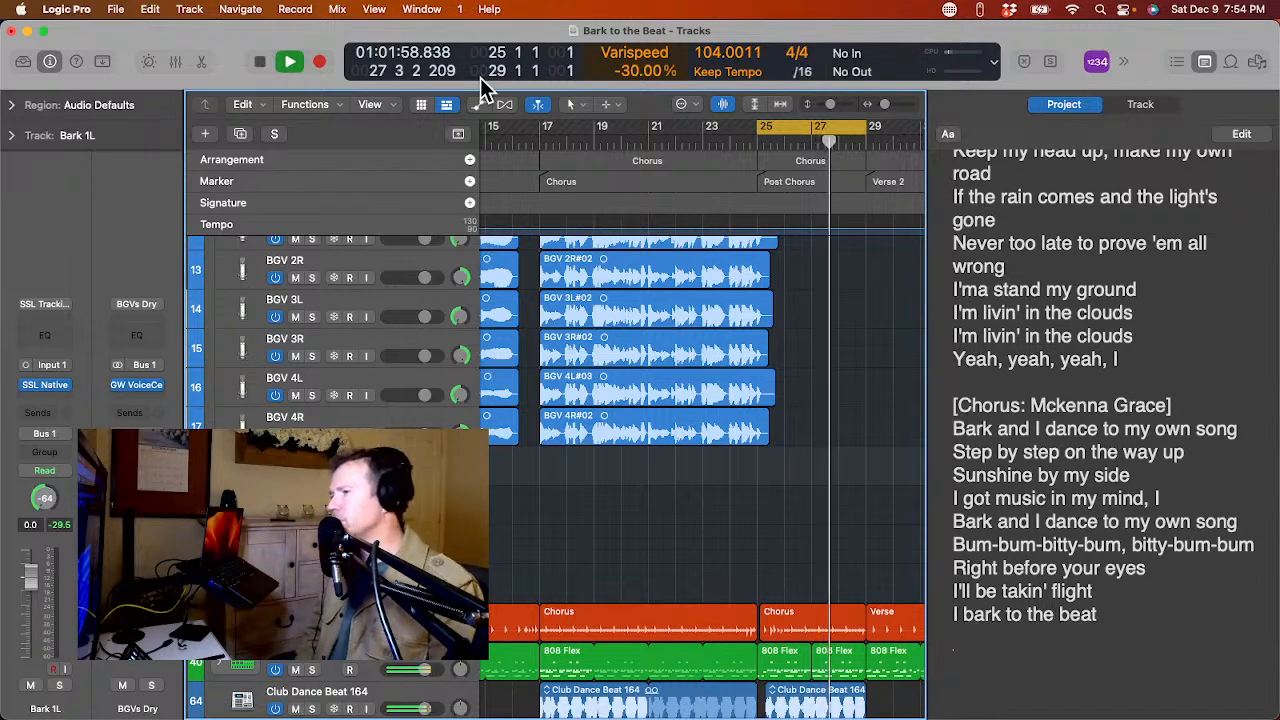
key(space)
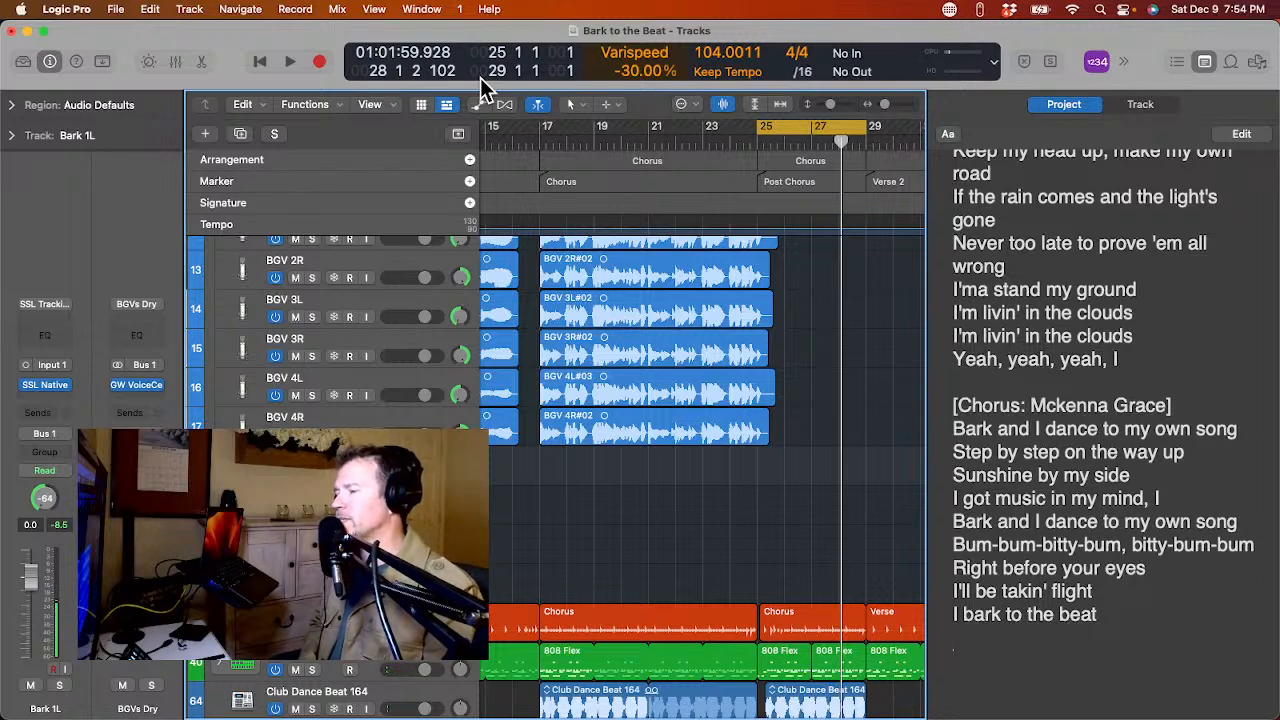
key(space)
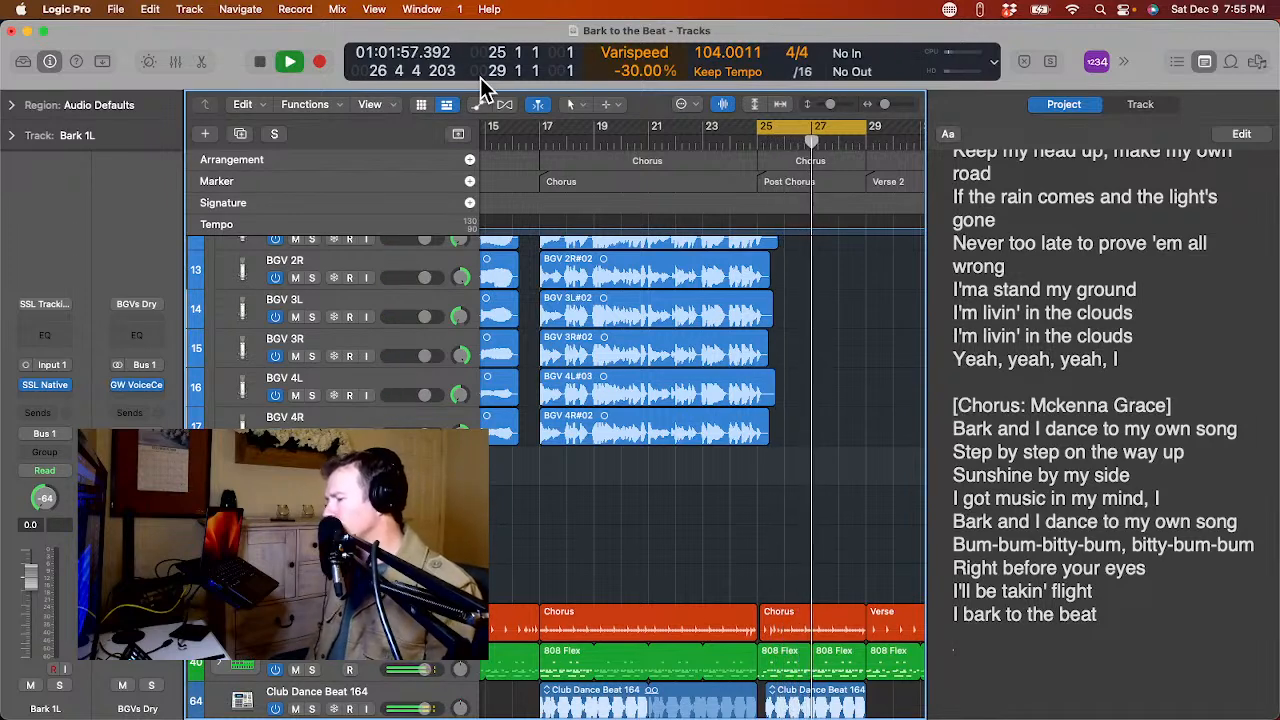
key(Return)
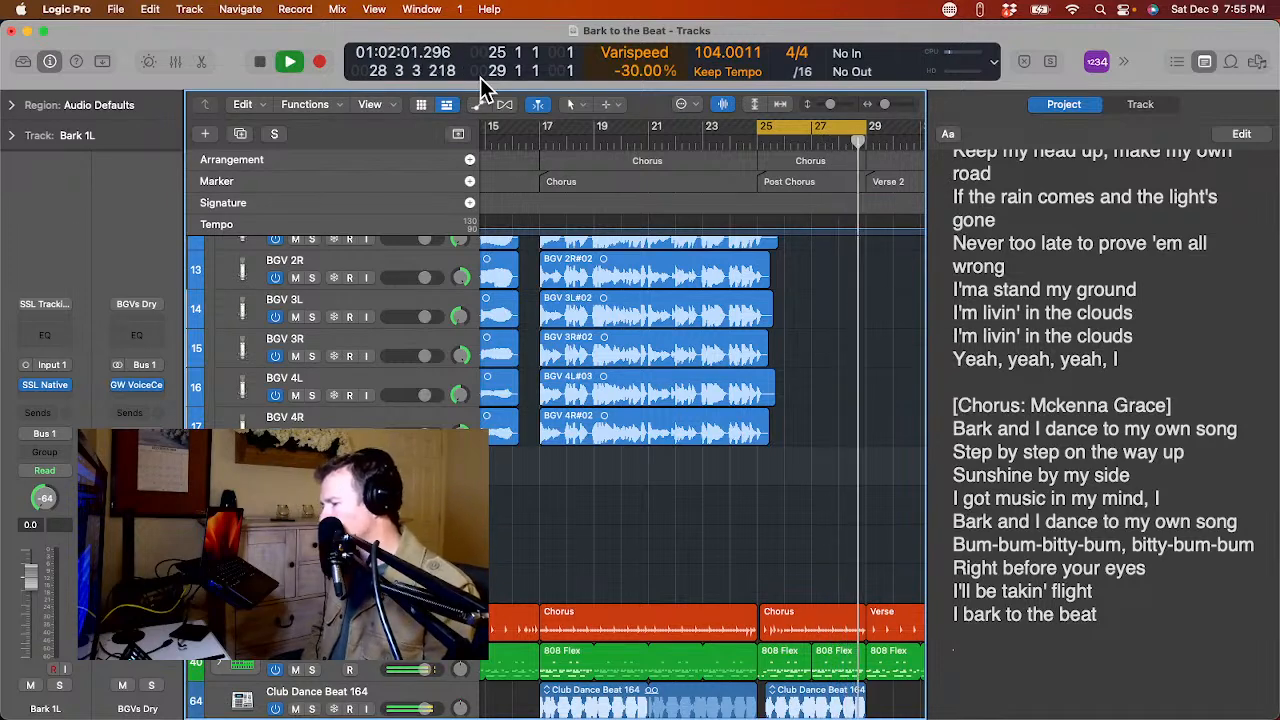
key(space)
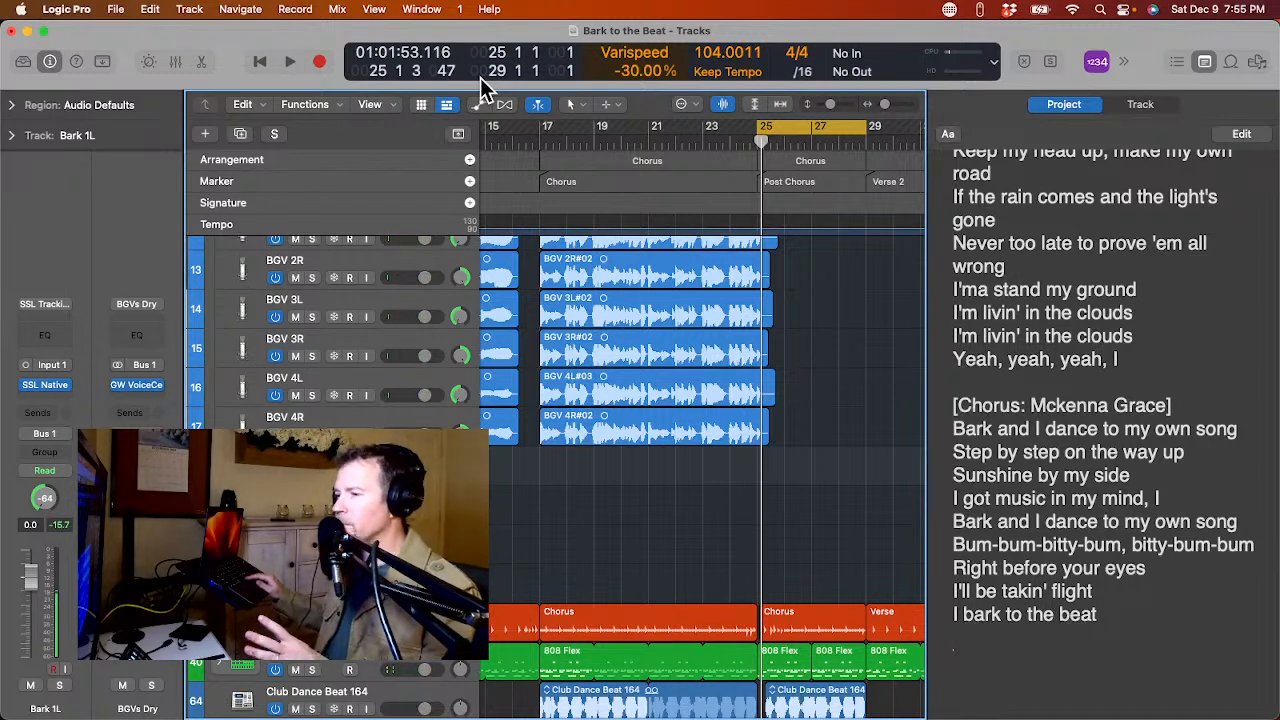
key(space)
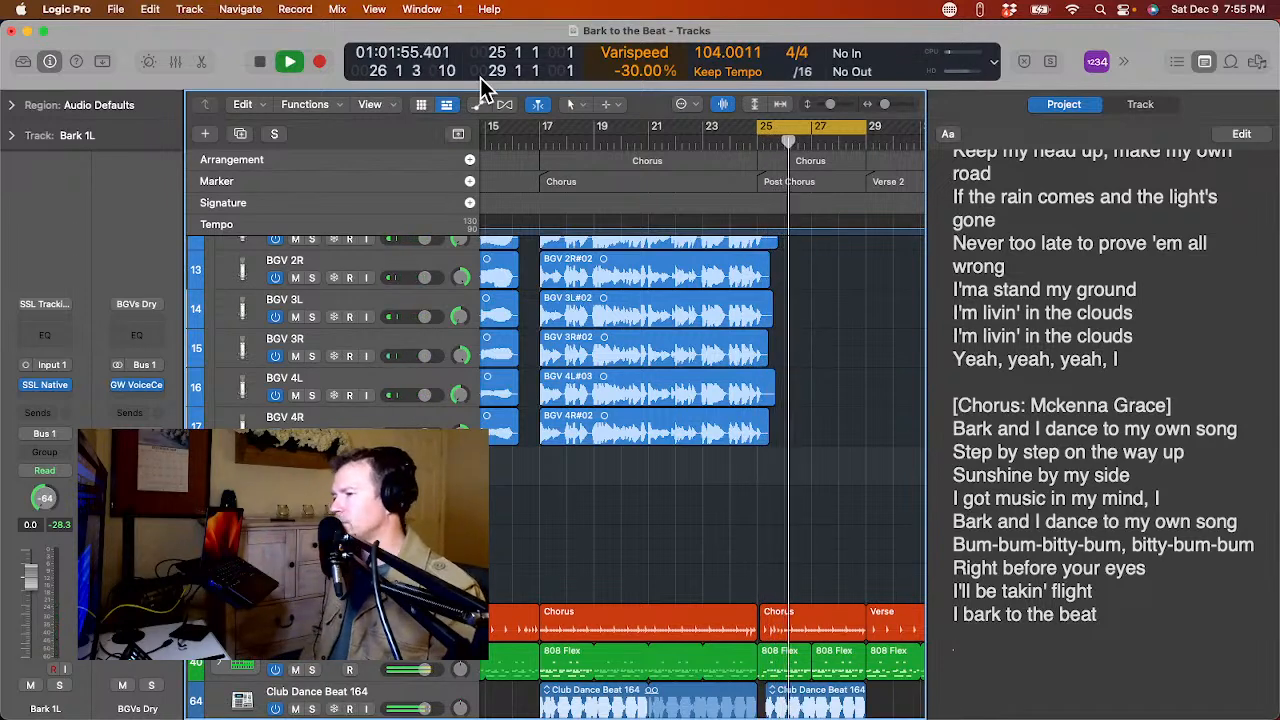
key(space)
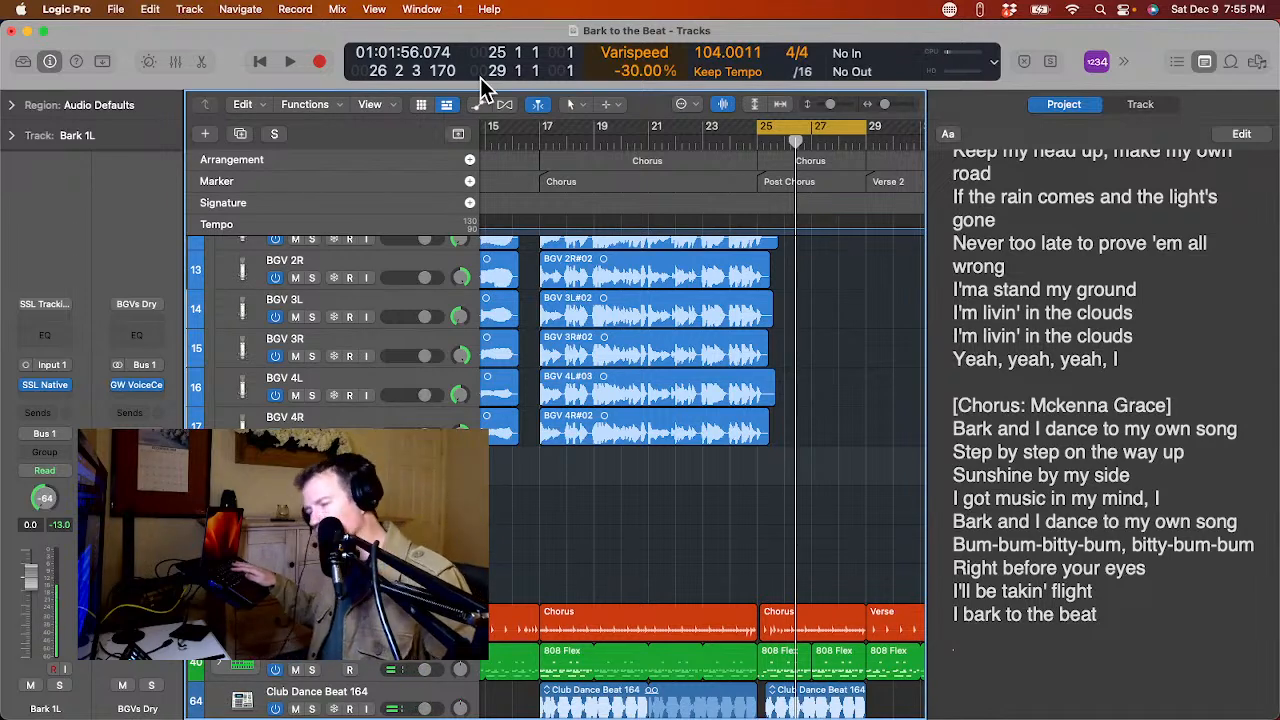
Record a short vocal take at bar 25 on the Bark 1L track and another on Bark 1R.
key(space)
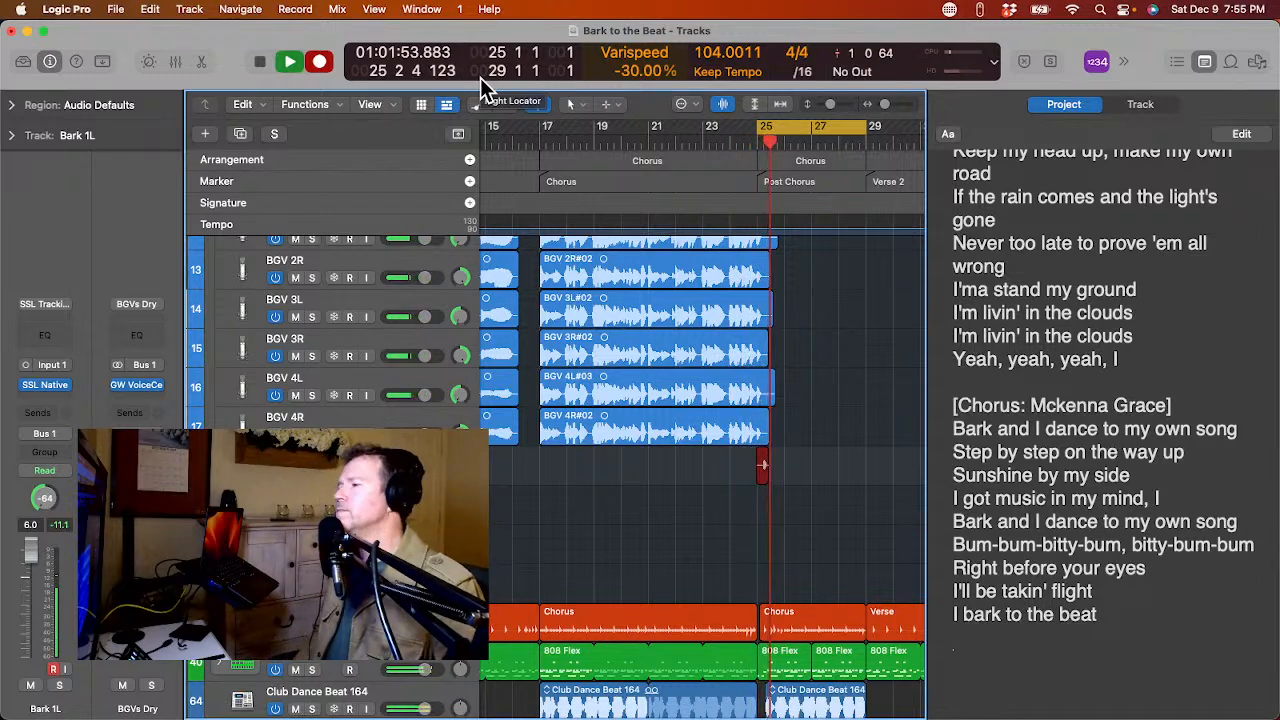
key(space)
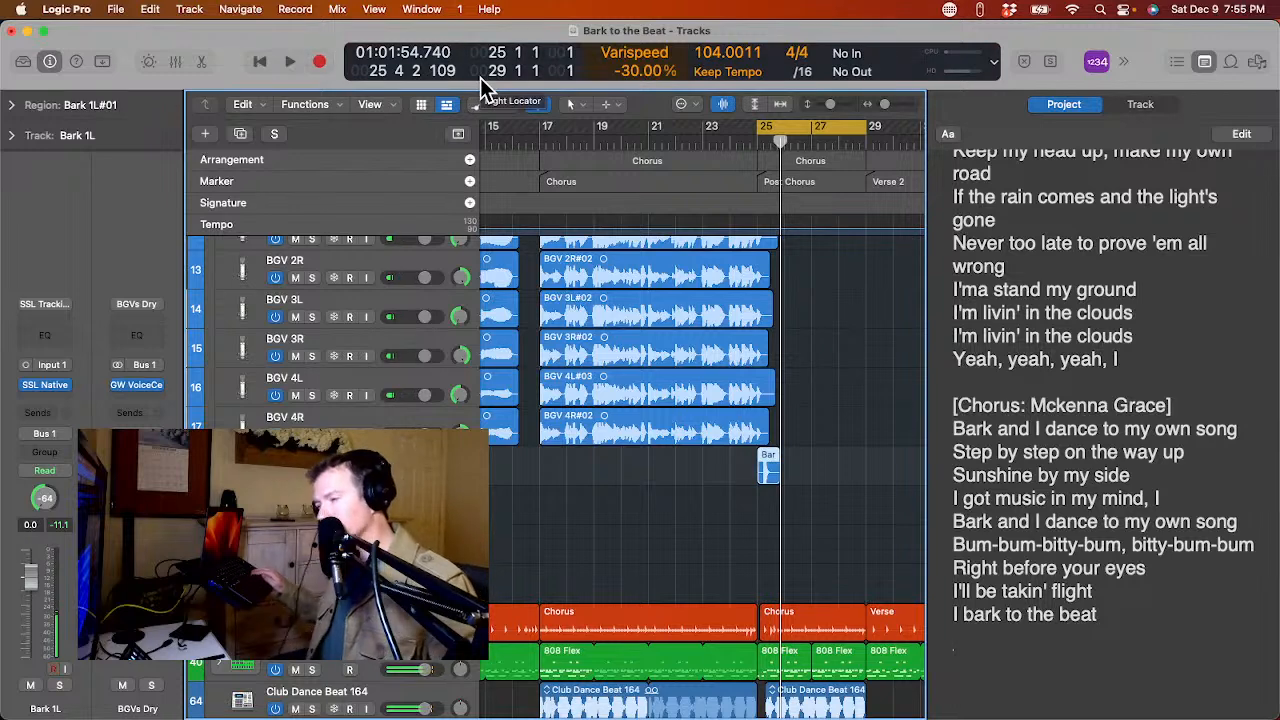
key(Down)
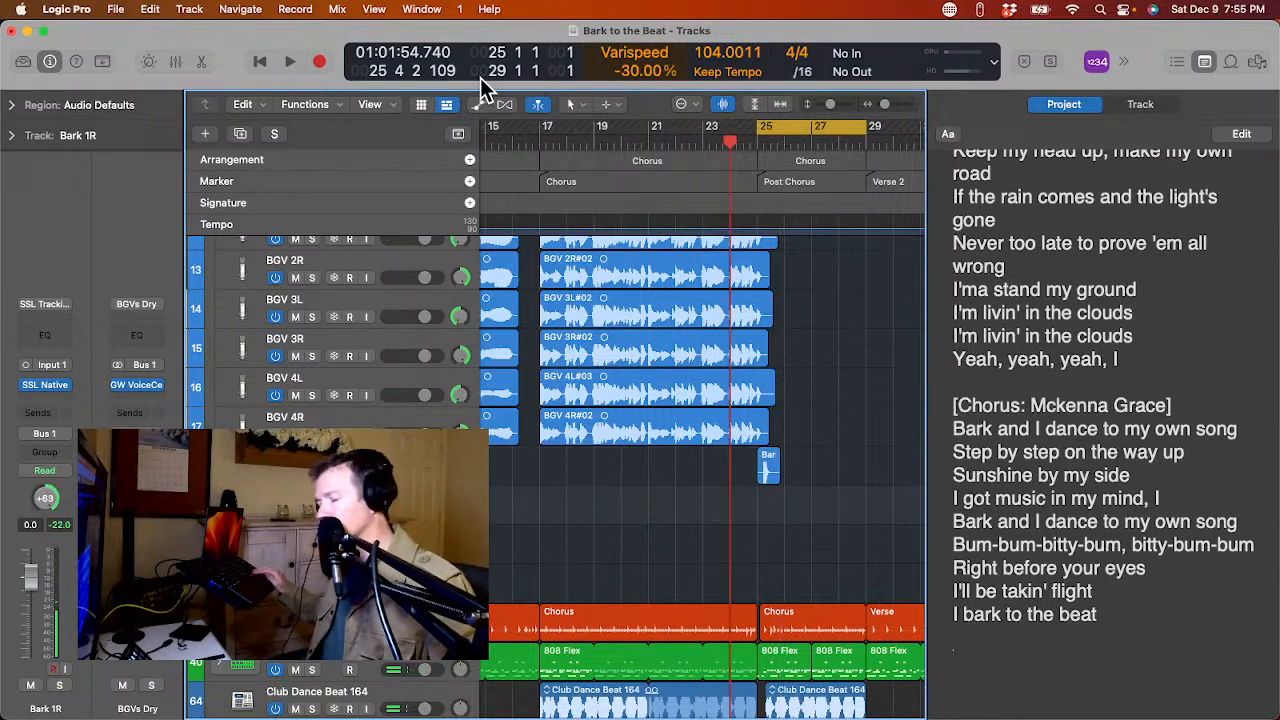
key(r)
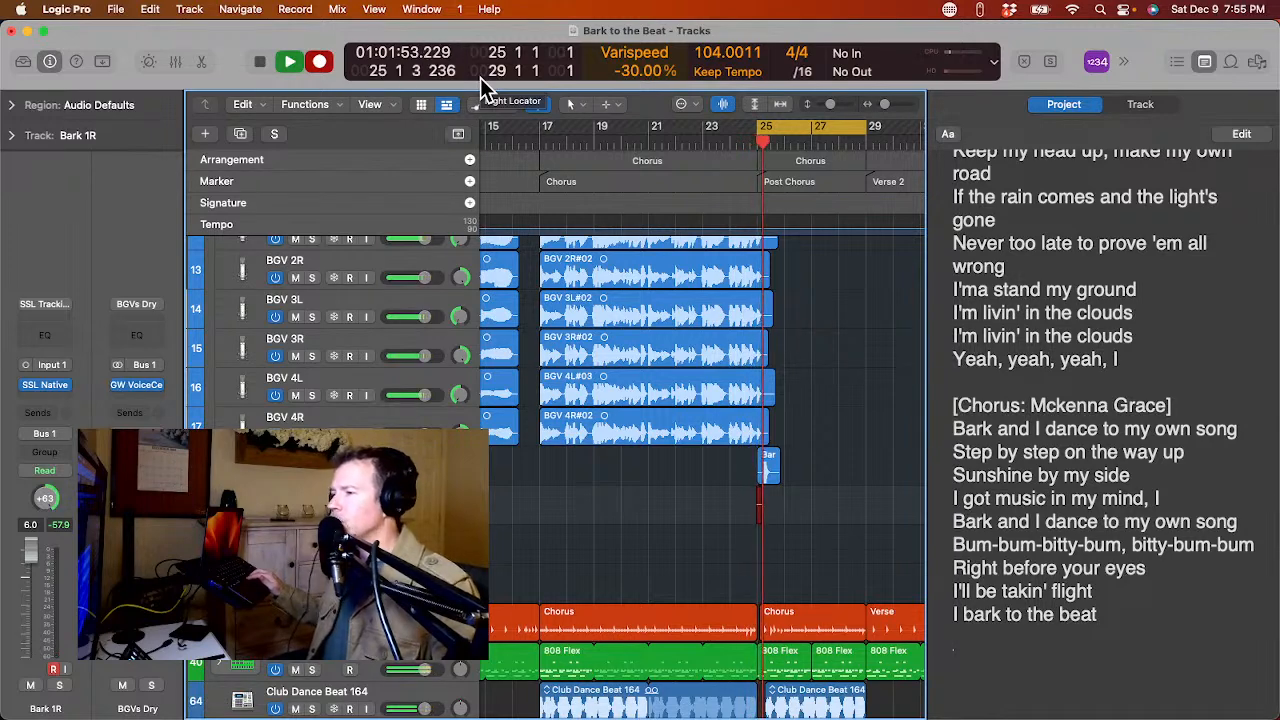
key(space)
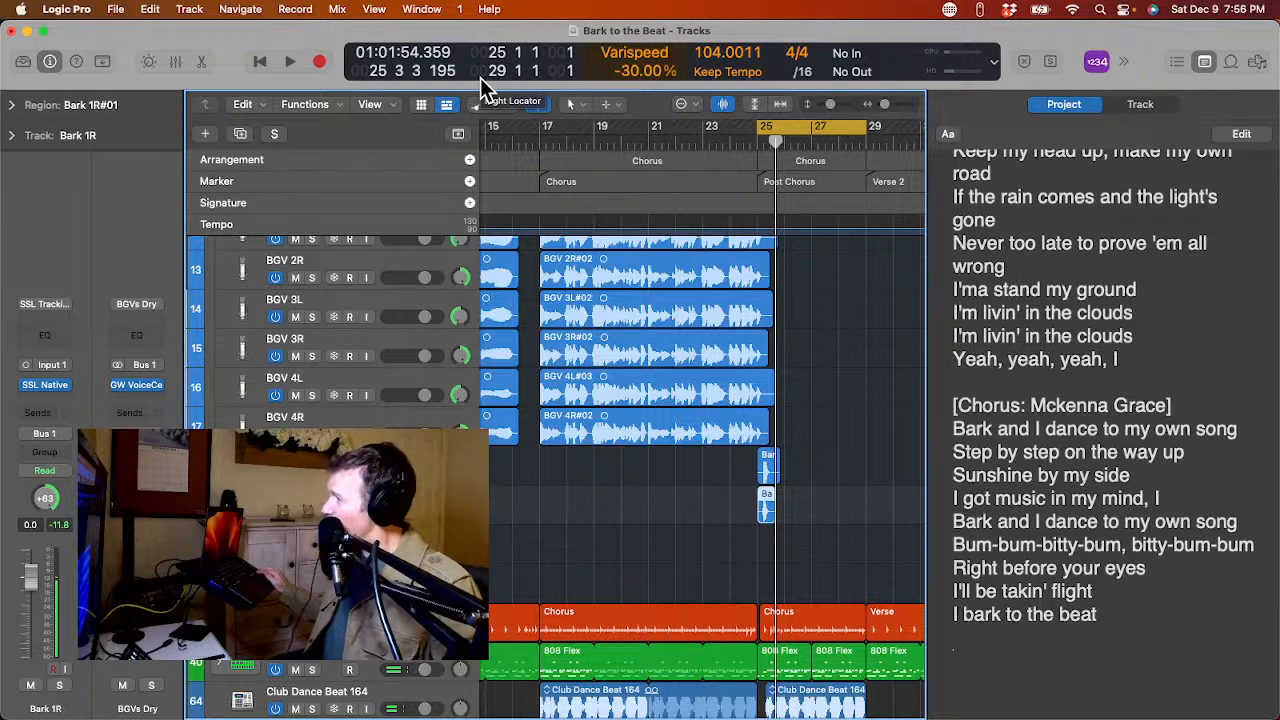
Record a trial take on Bark 2L at bar 25 and discard it, and set Varispeed to -40%.
key(Down)
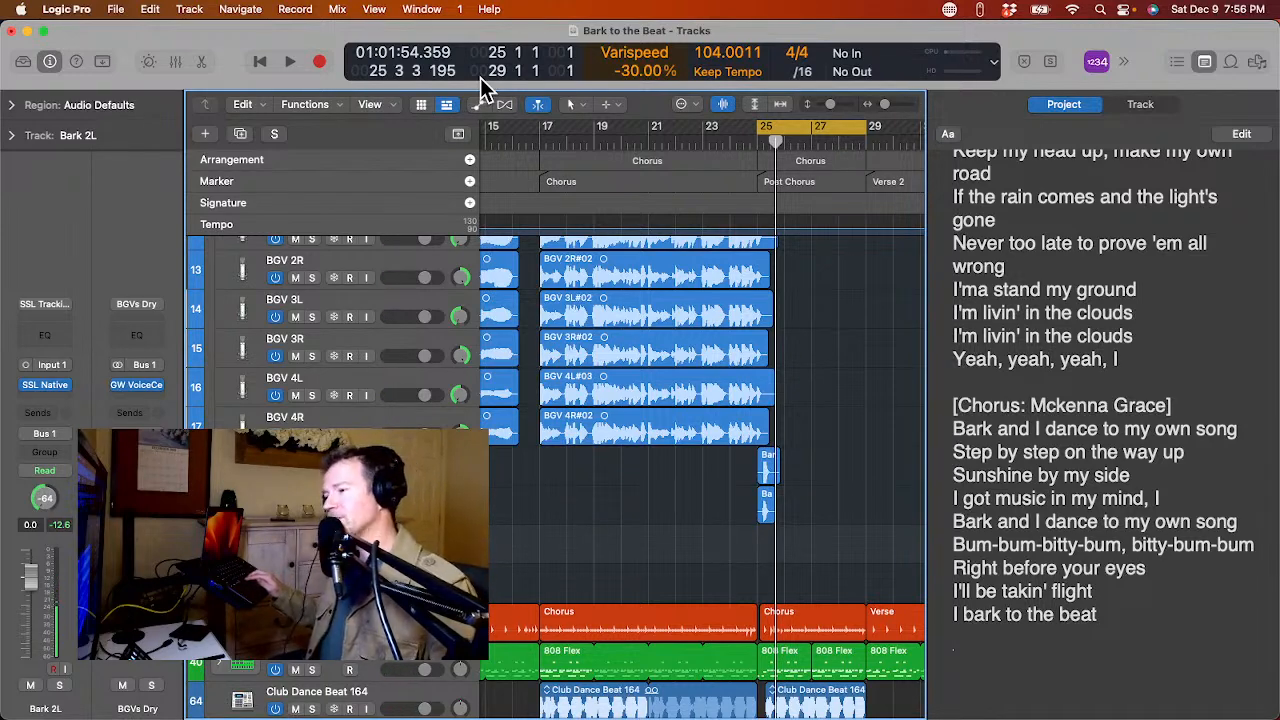
key(space)
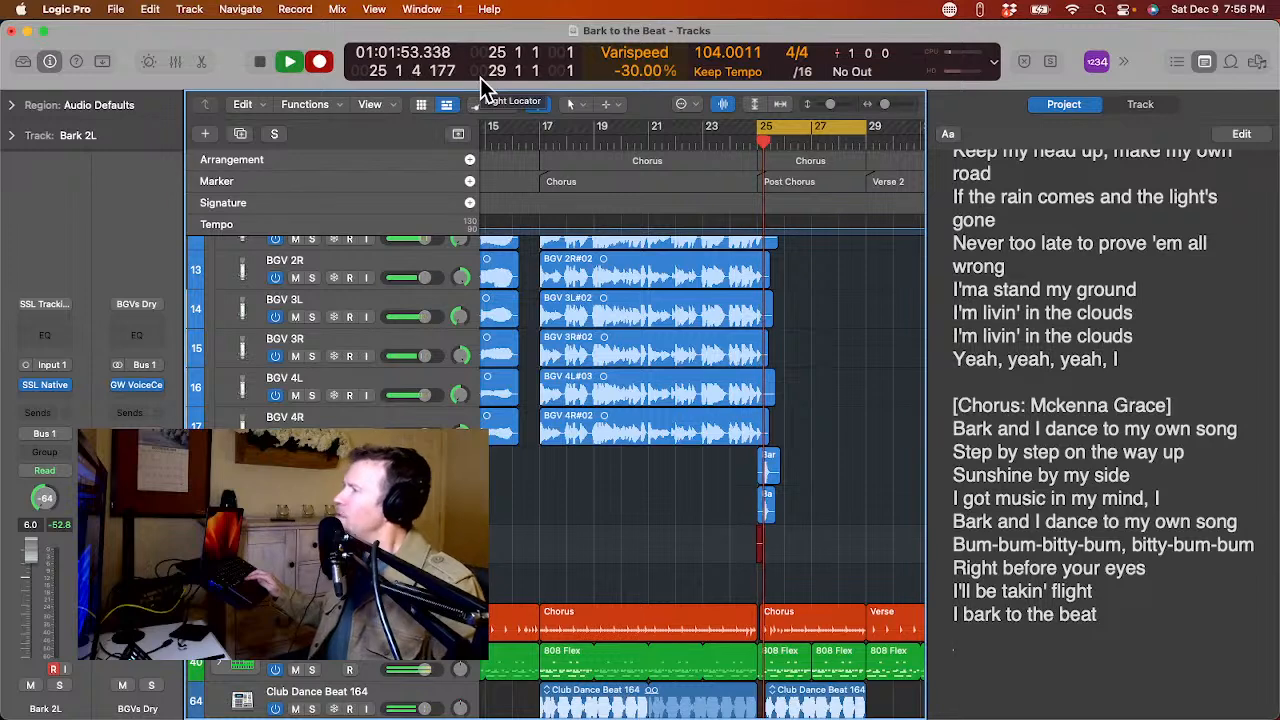
key(space)
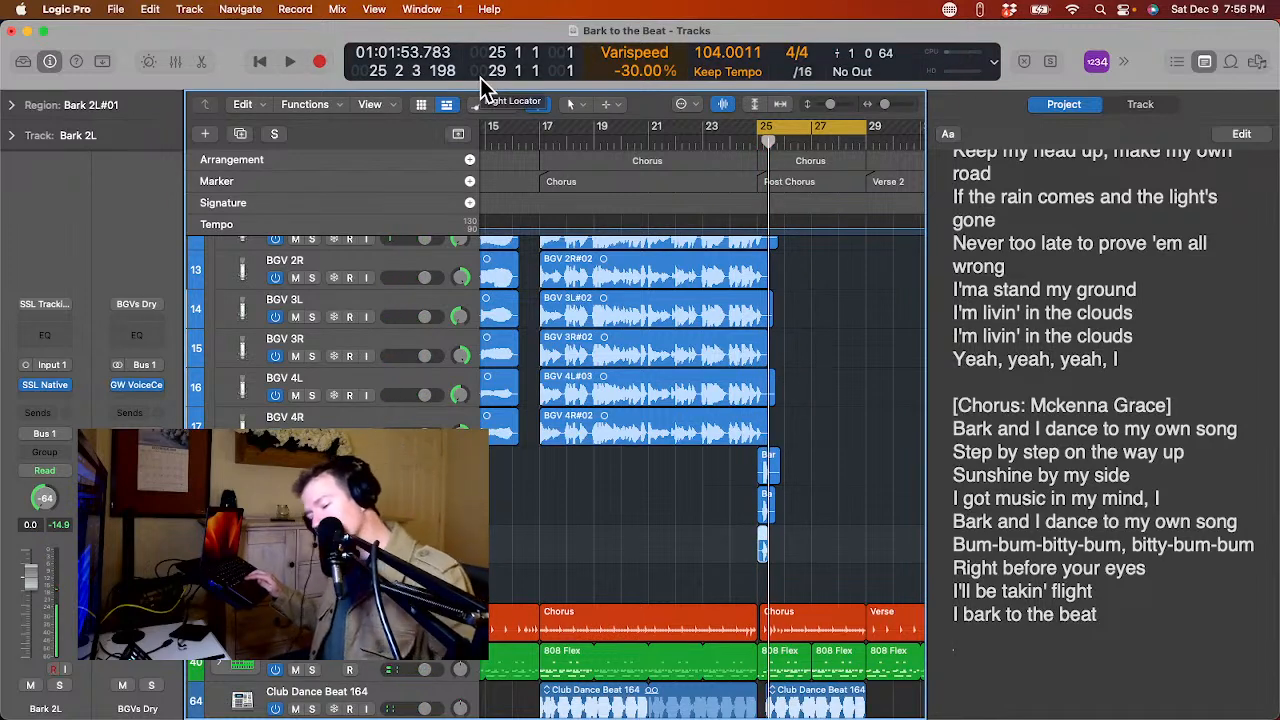
key(Delete)
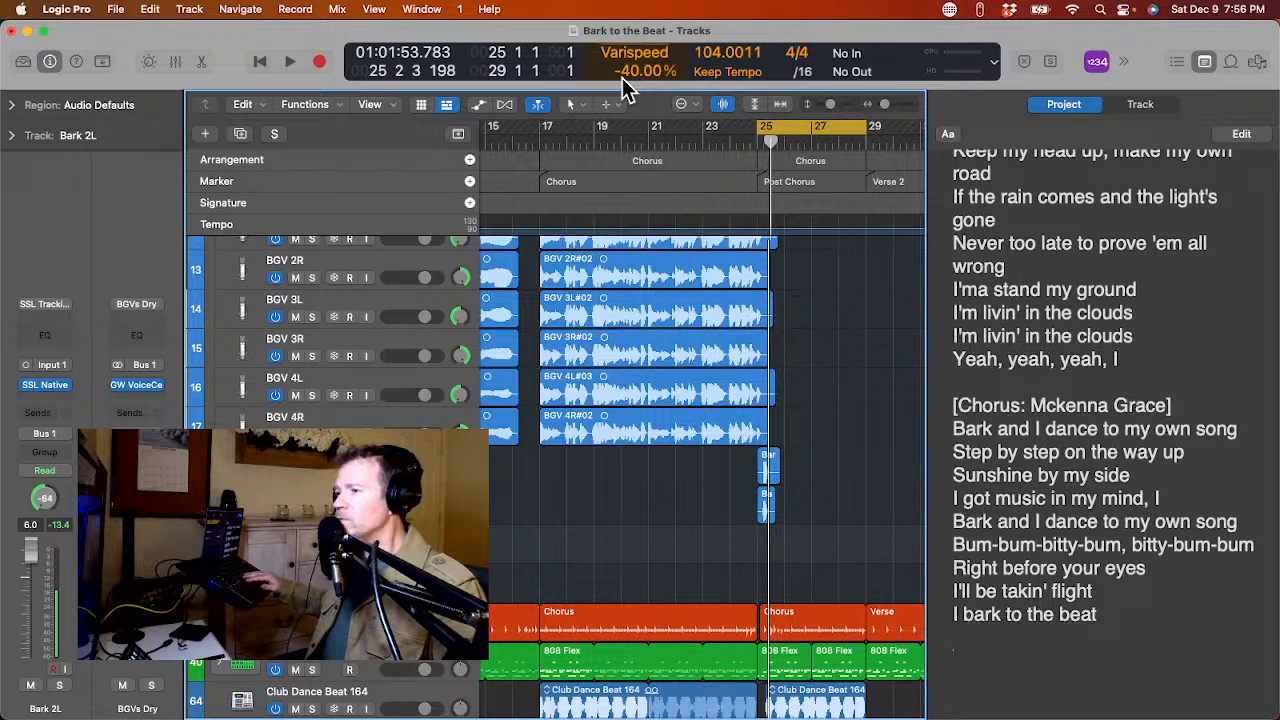
Listen to the lead-in to bar 25 and record a short vocal take there on the Bark 2L track.
key(space)
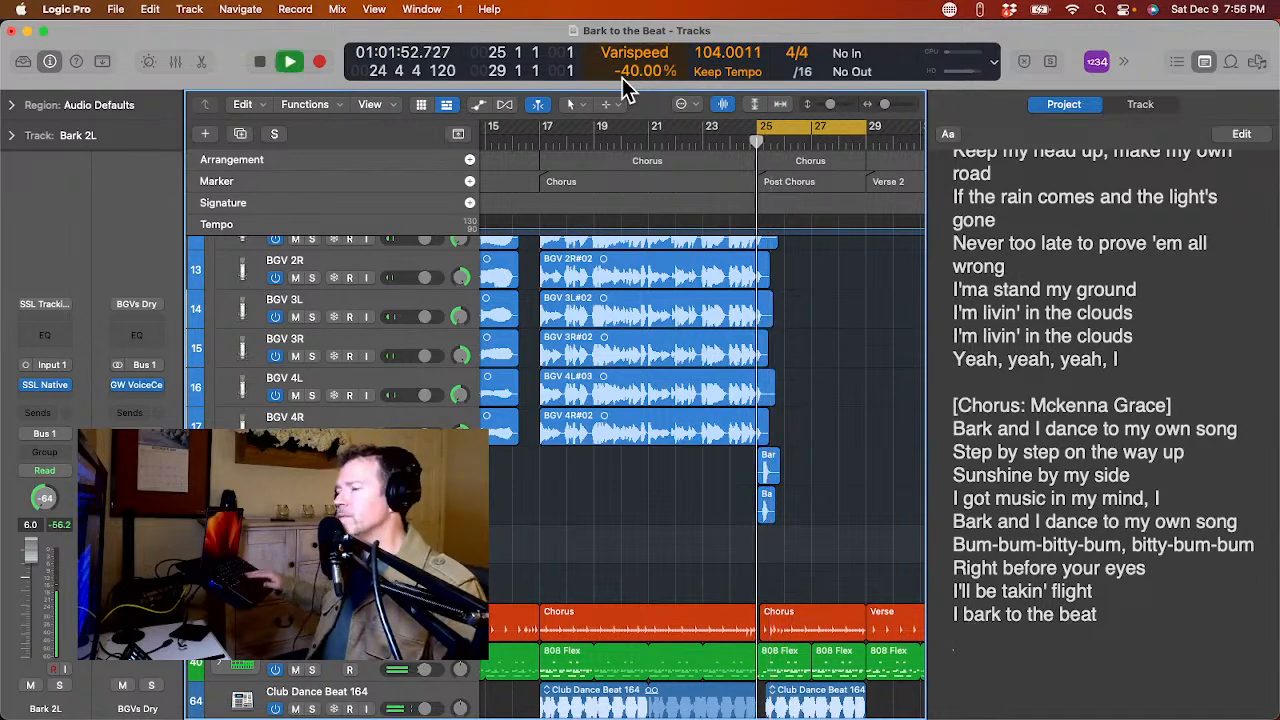
key(space)
key(space)
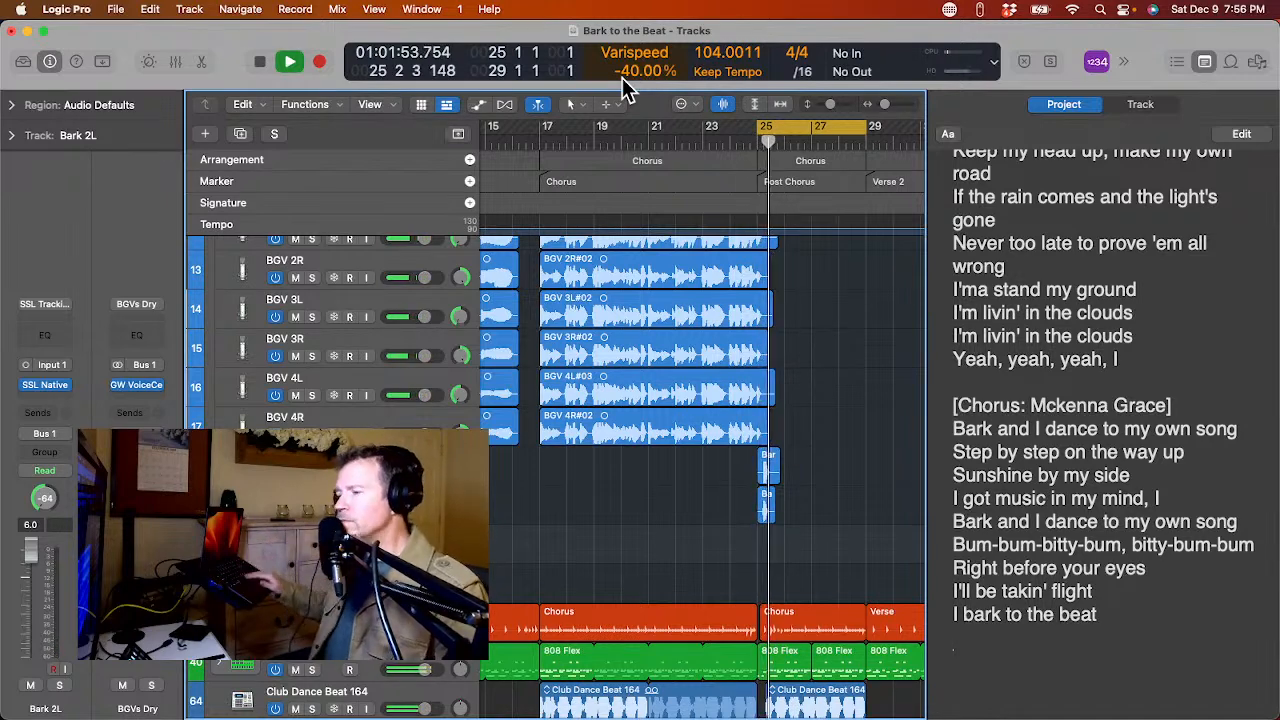
key(space)
key(r)
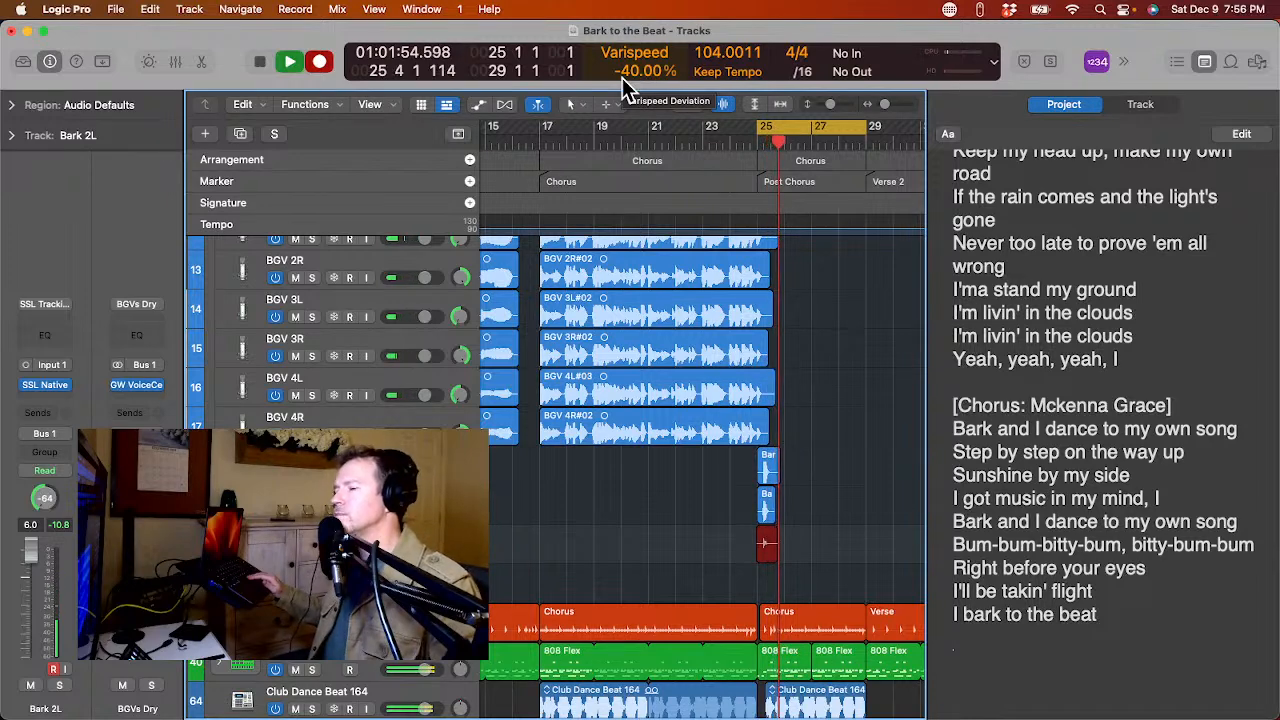
key(space)
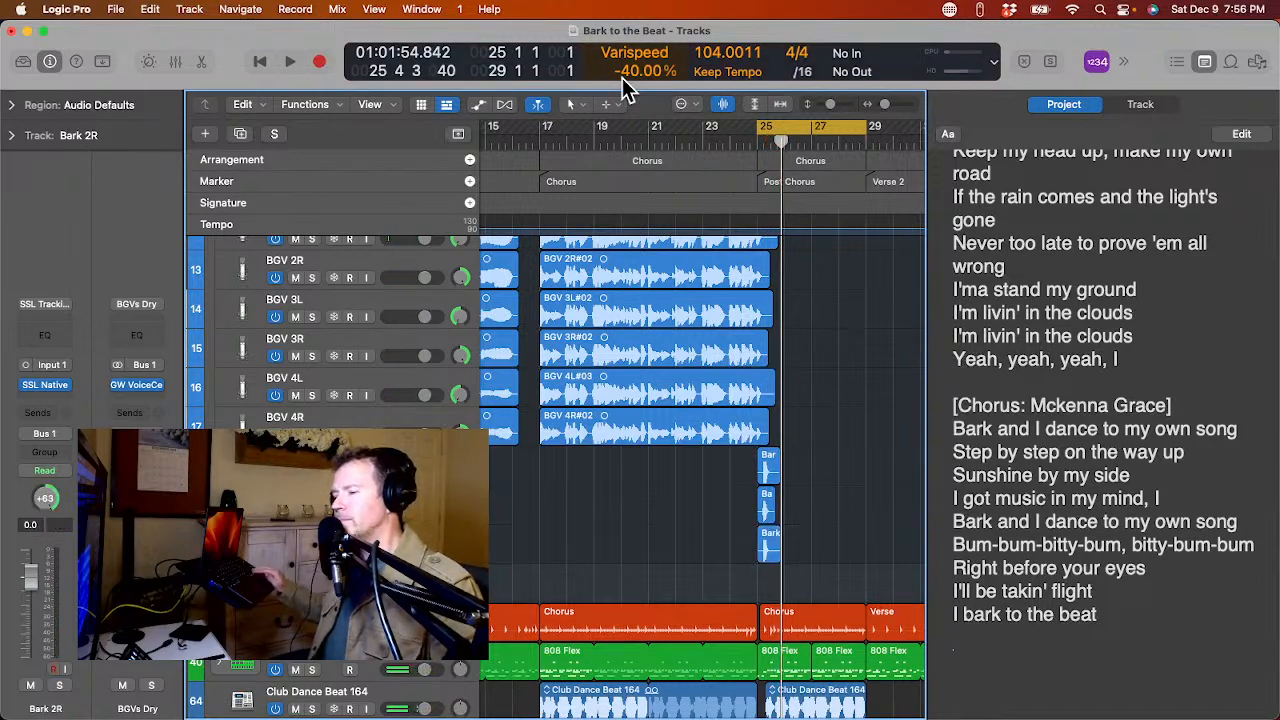
Try a short vocal take on the Bark 2R track at bar 25 and delete the recorded region.
key(r)
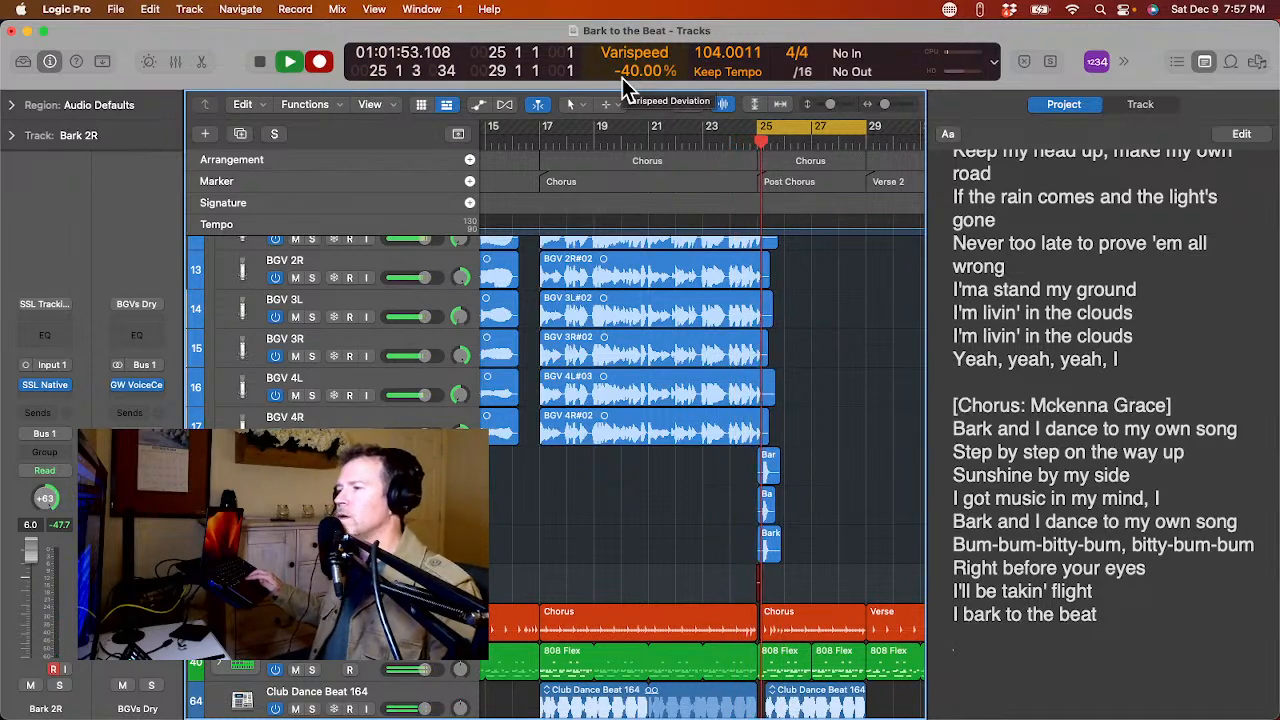
key(space)
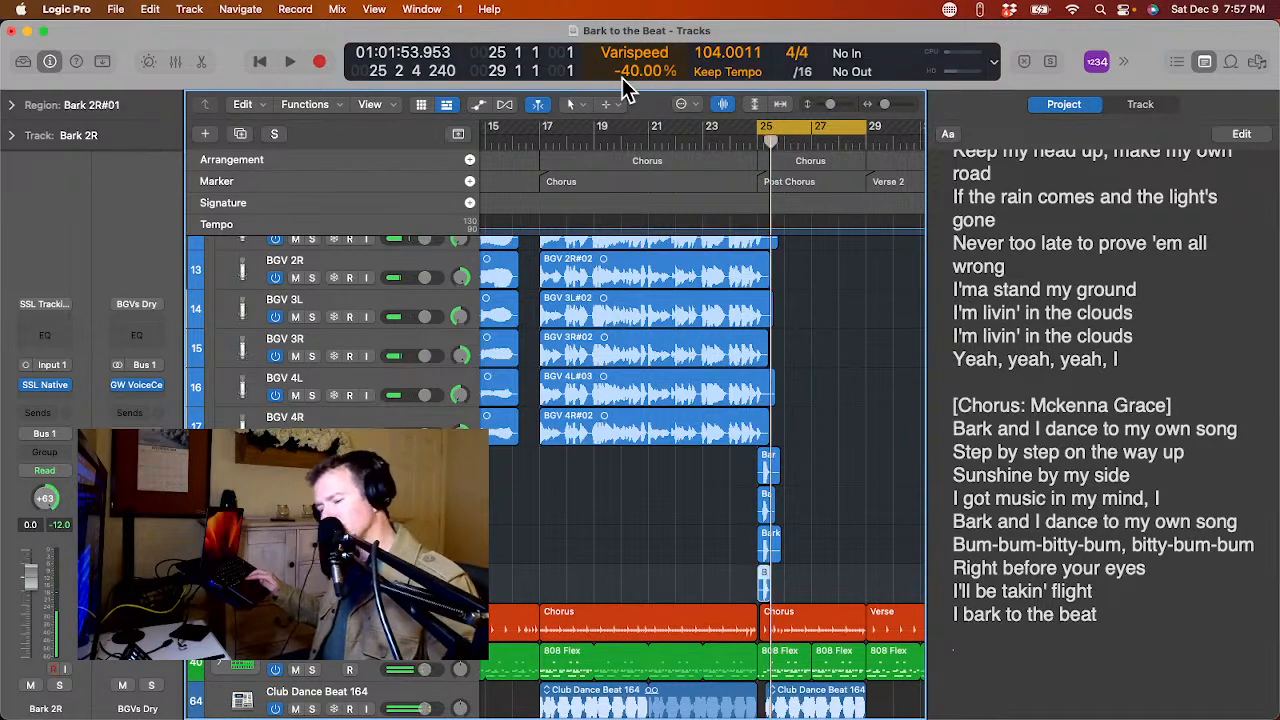
key(Delete)
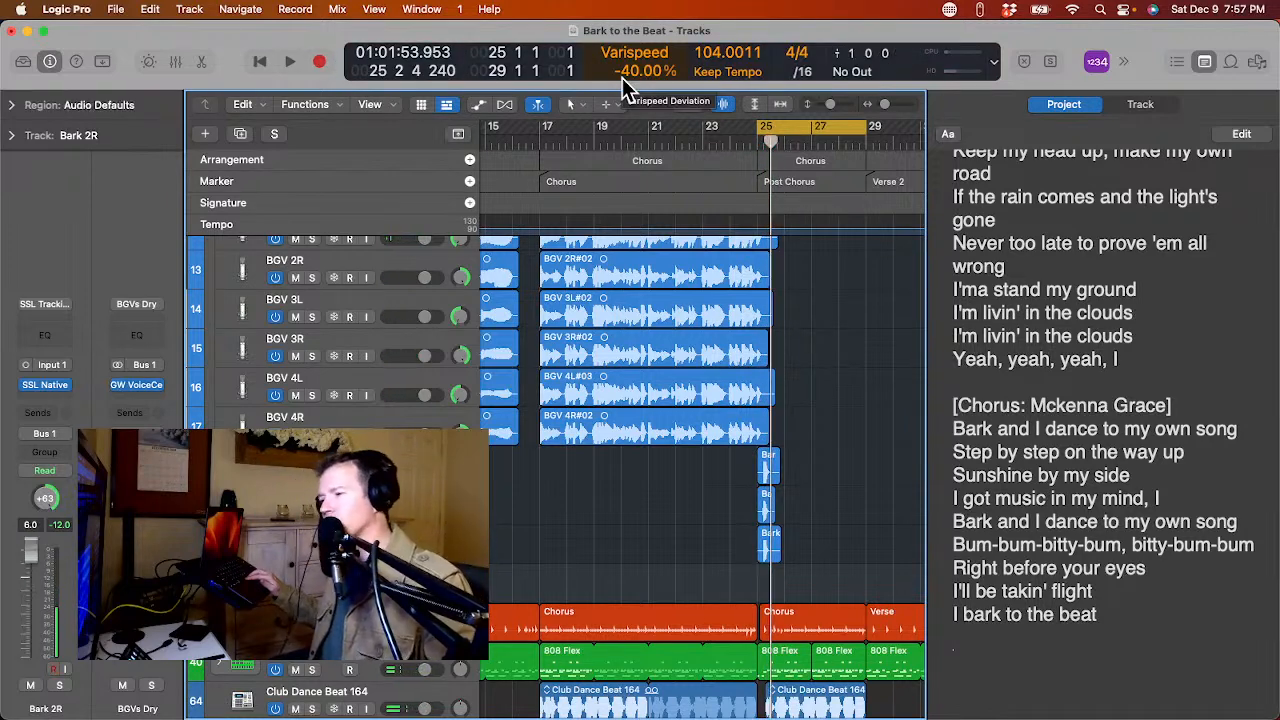
Record a short vocal take at bar 25 on the Bark 2R track and play it back.
key(r)
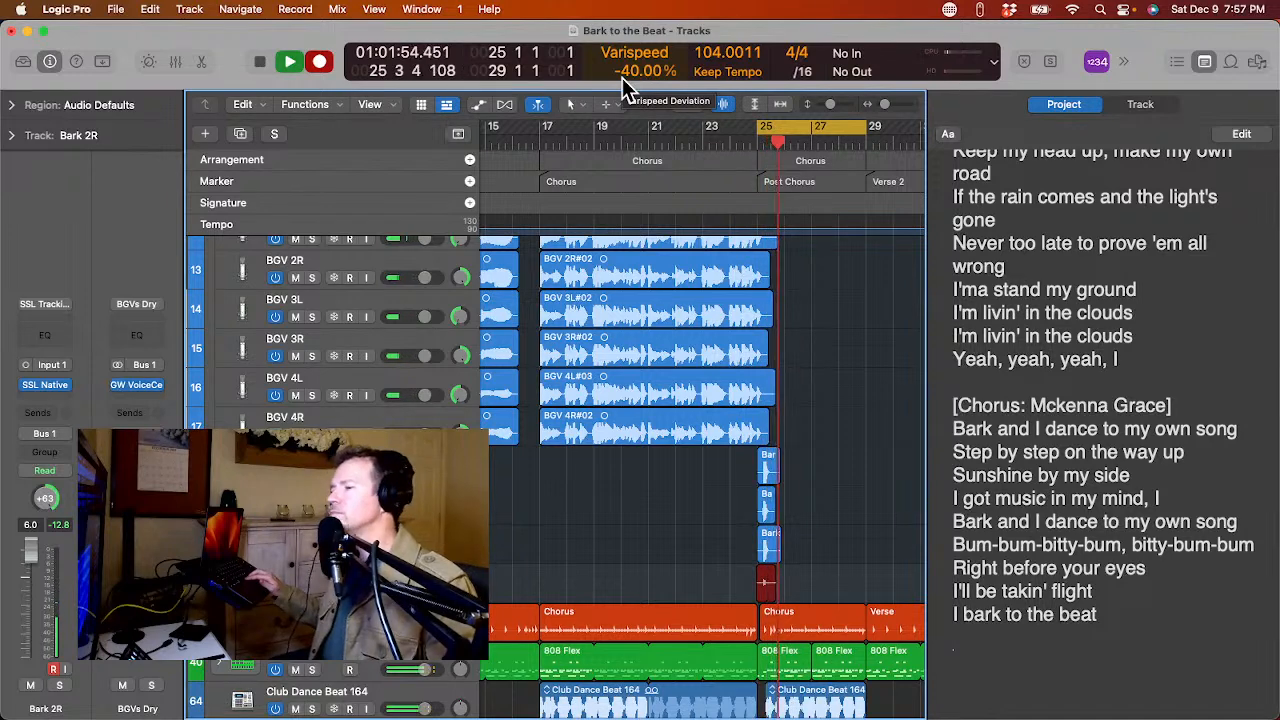
key(space)
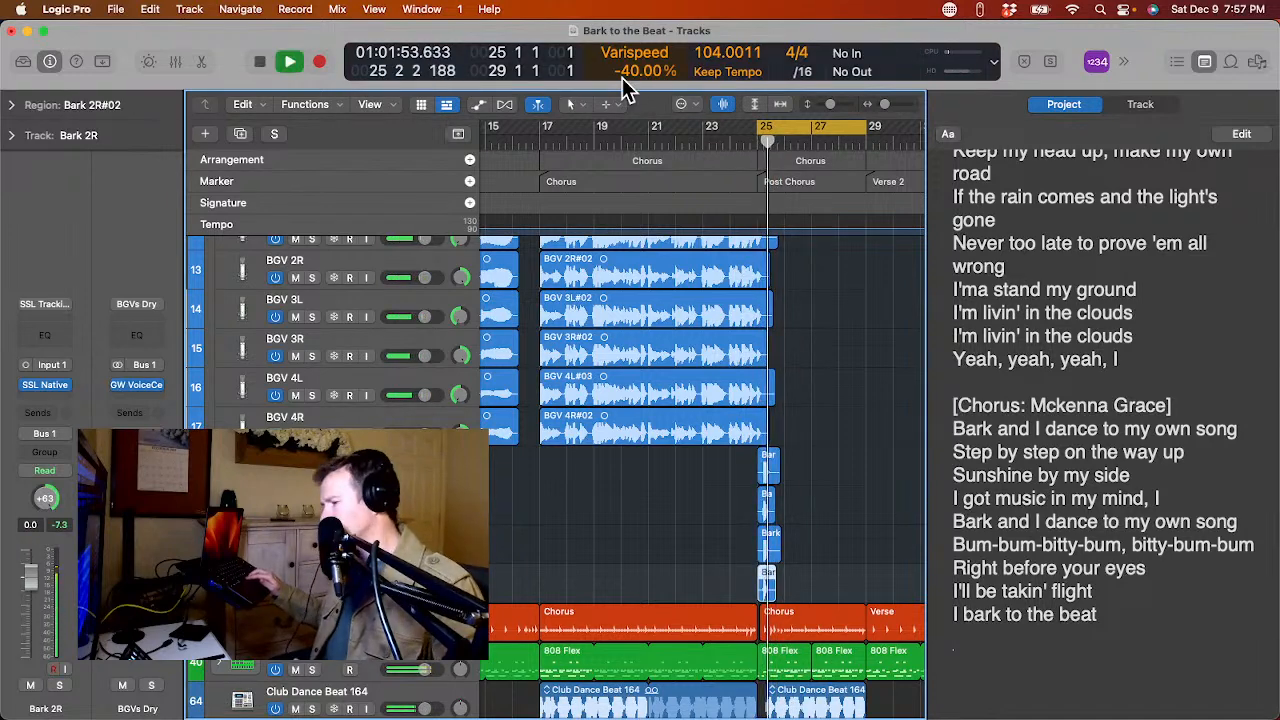
key(space)
key(space)
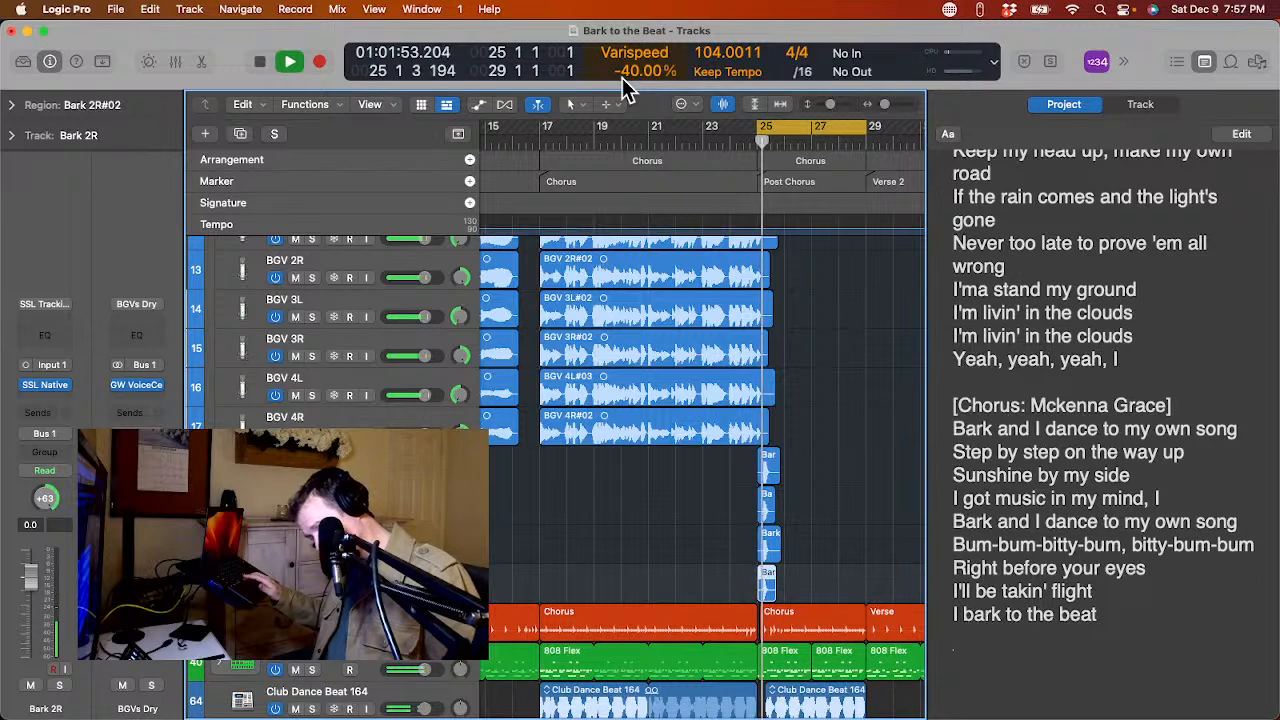
key(space)
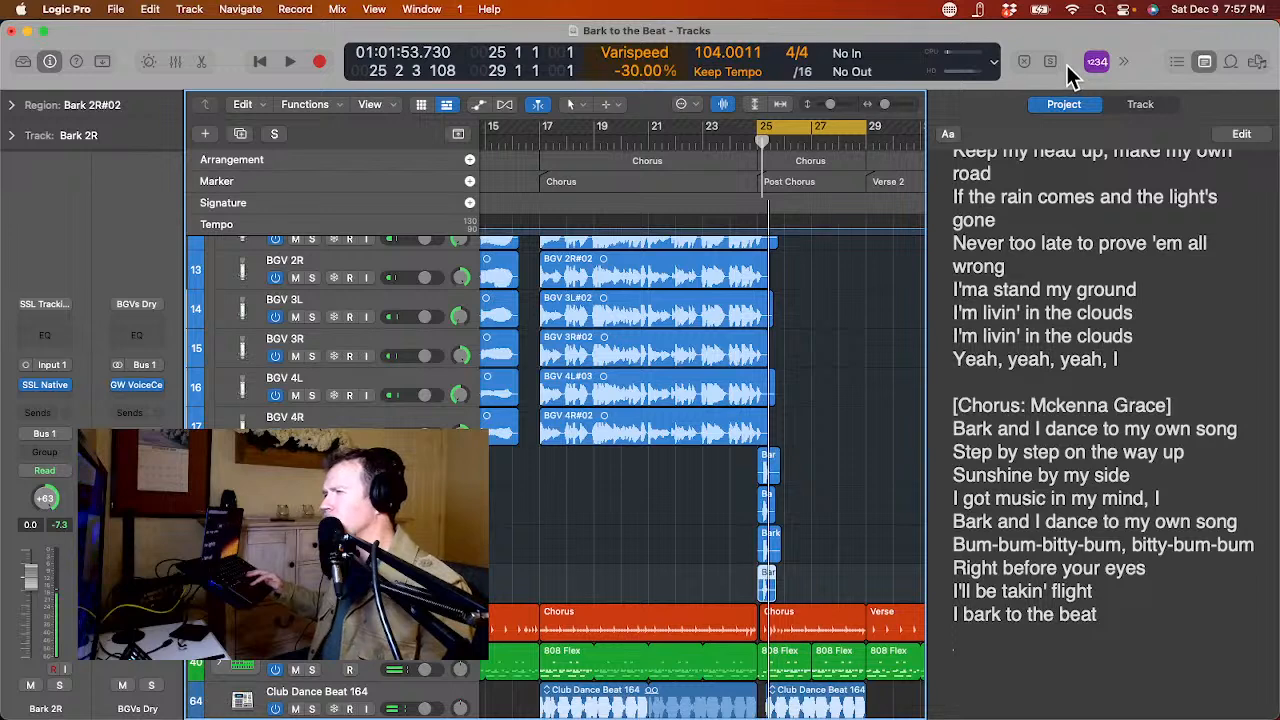
Listen to the barks around bar 25 with Varispeed off, toggling the Reference track's mute, and turn Varispeed back on.
click(1124, 61)
click(1141, 83)
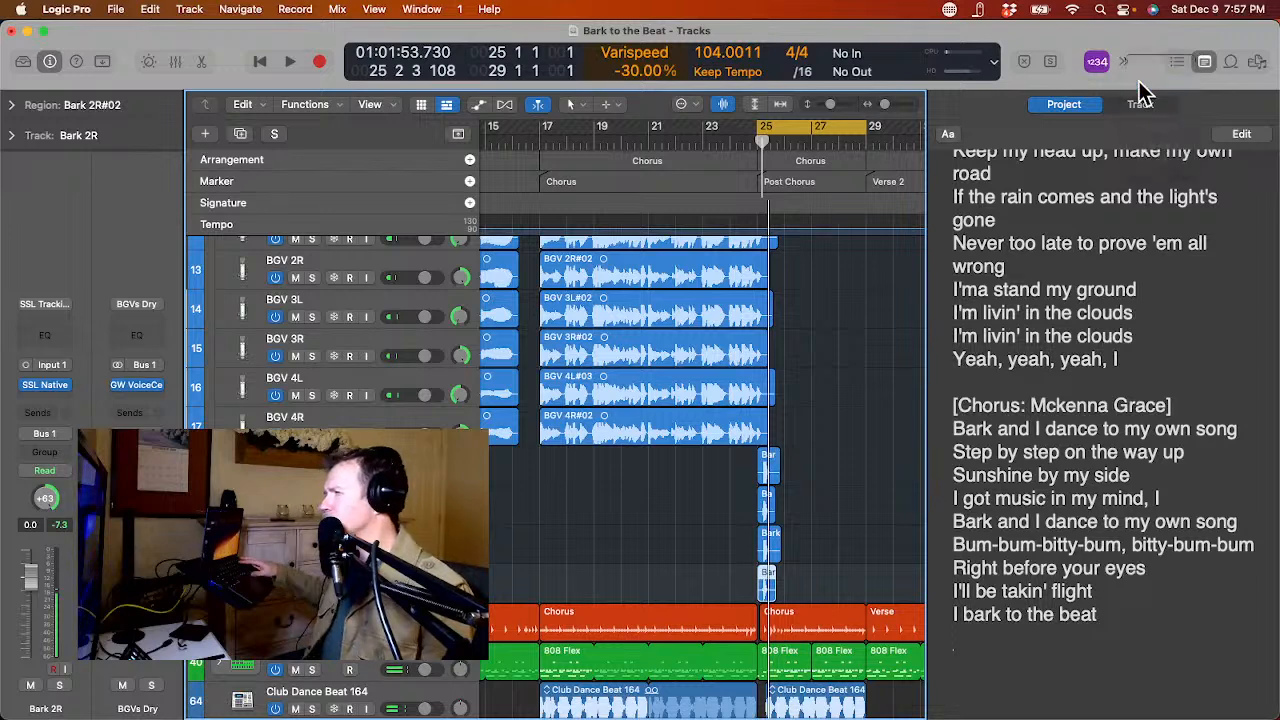
scroll(274, 300, up, 5)
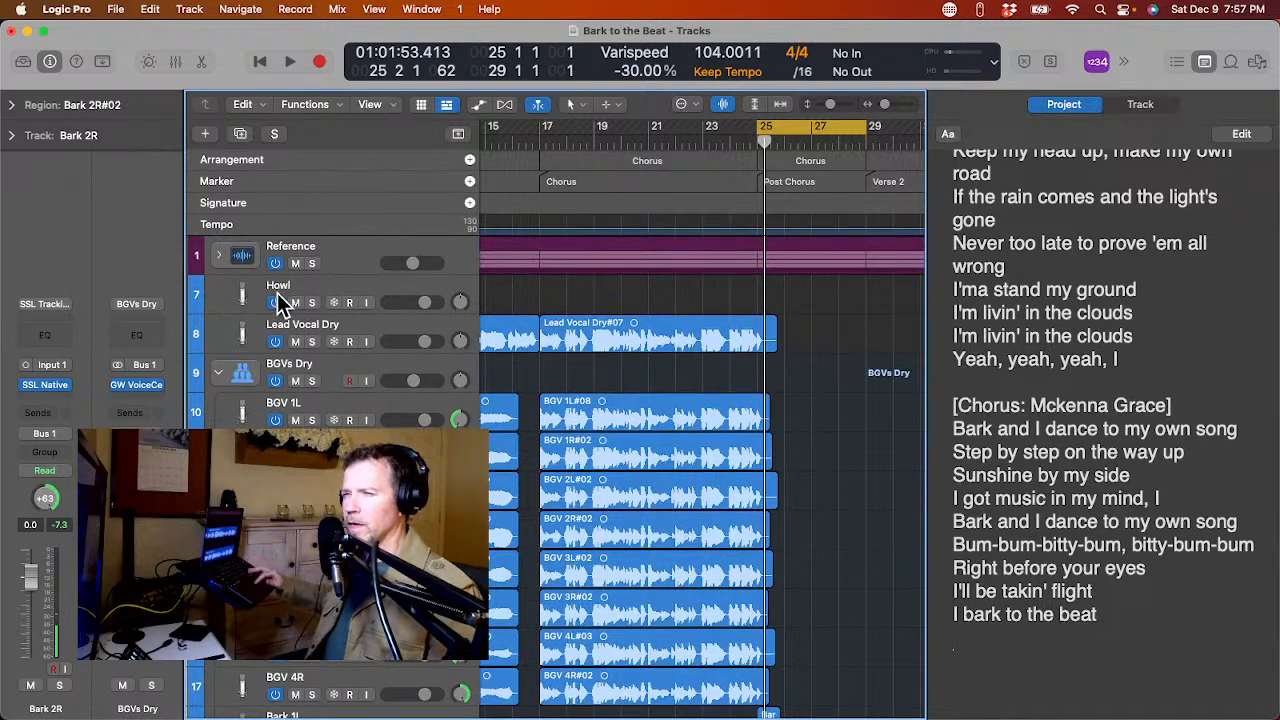
click(295, 263)
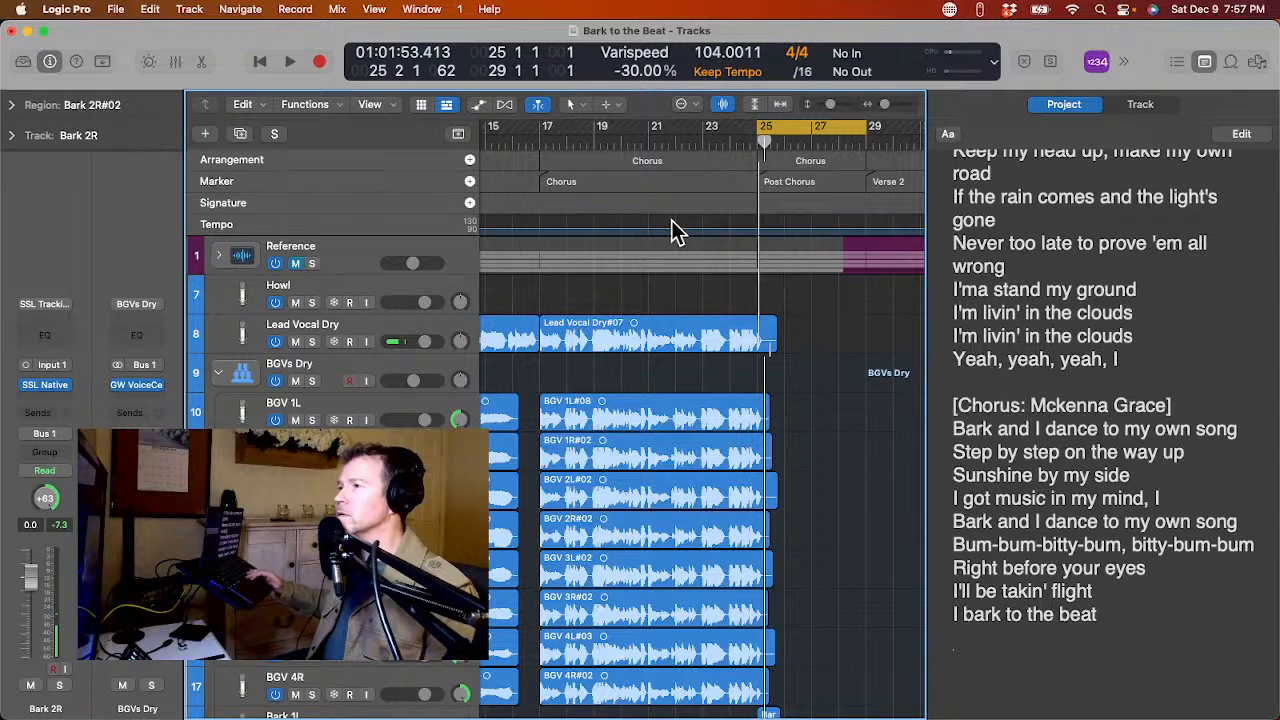
click(295, 264)
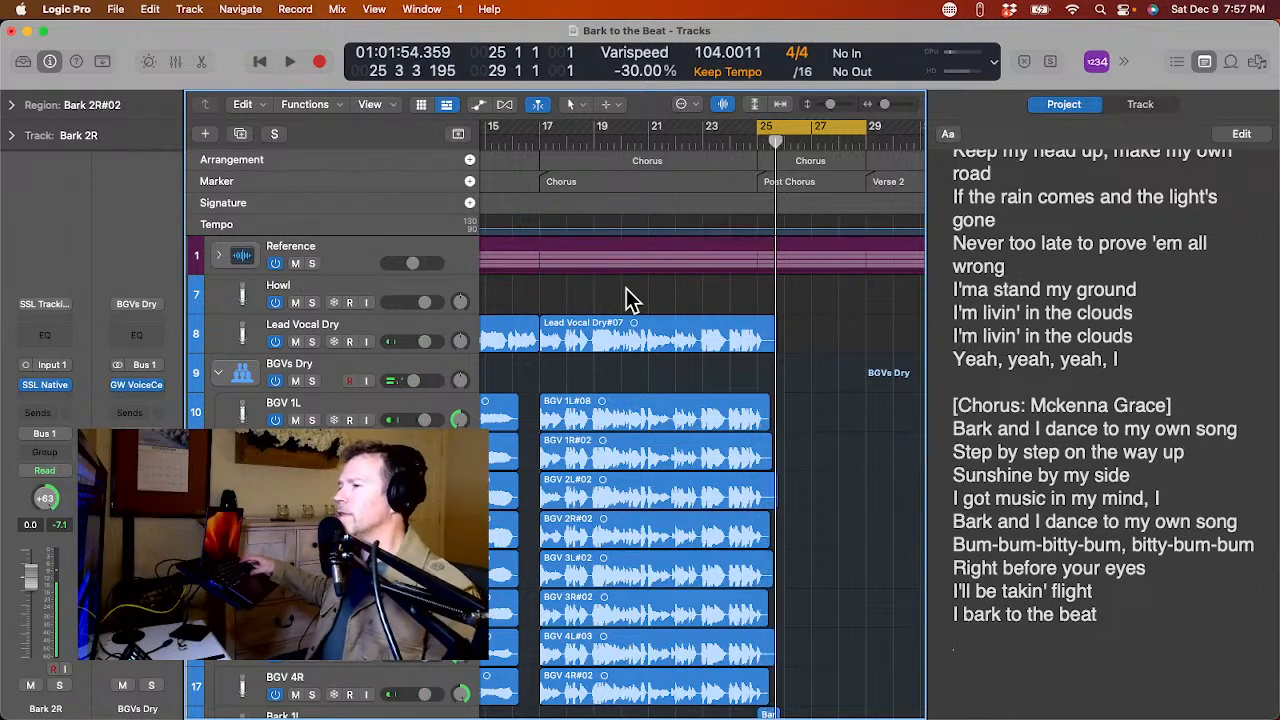
key(space)
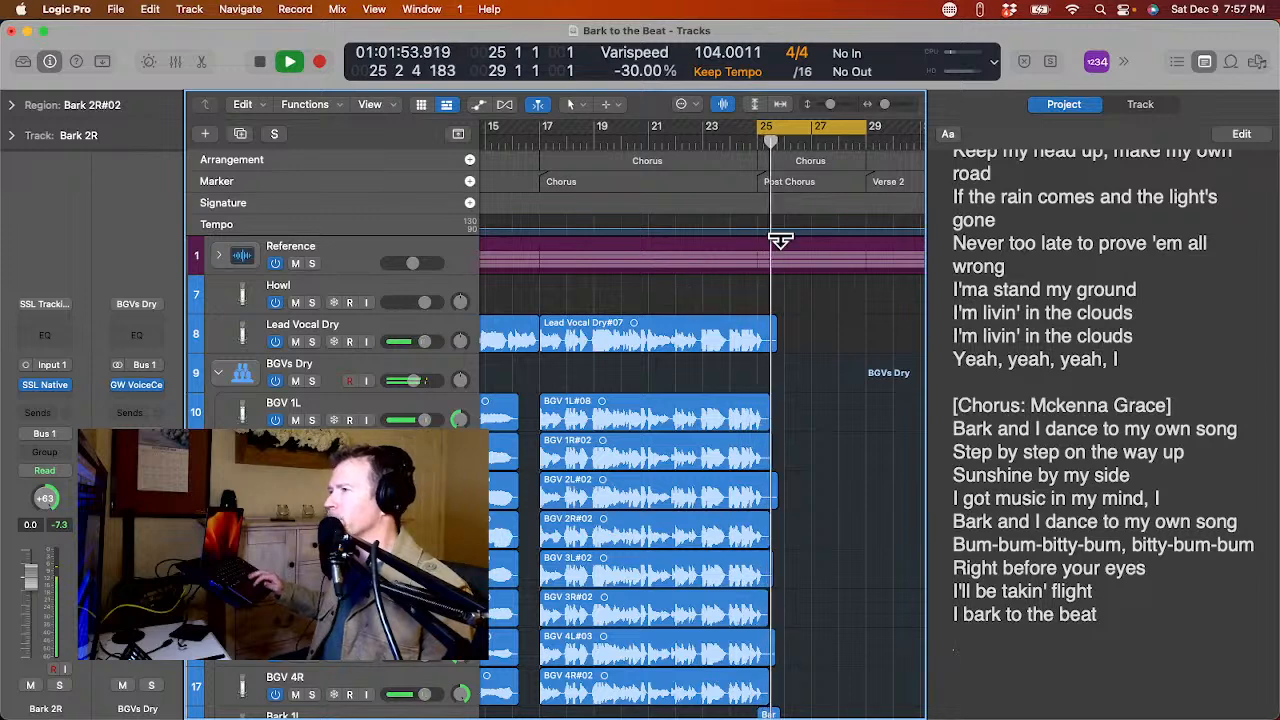
key(space)
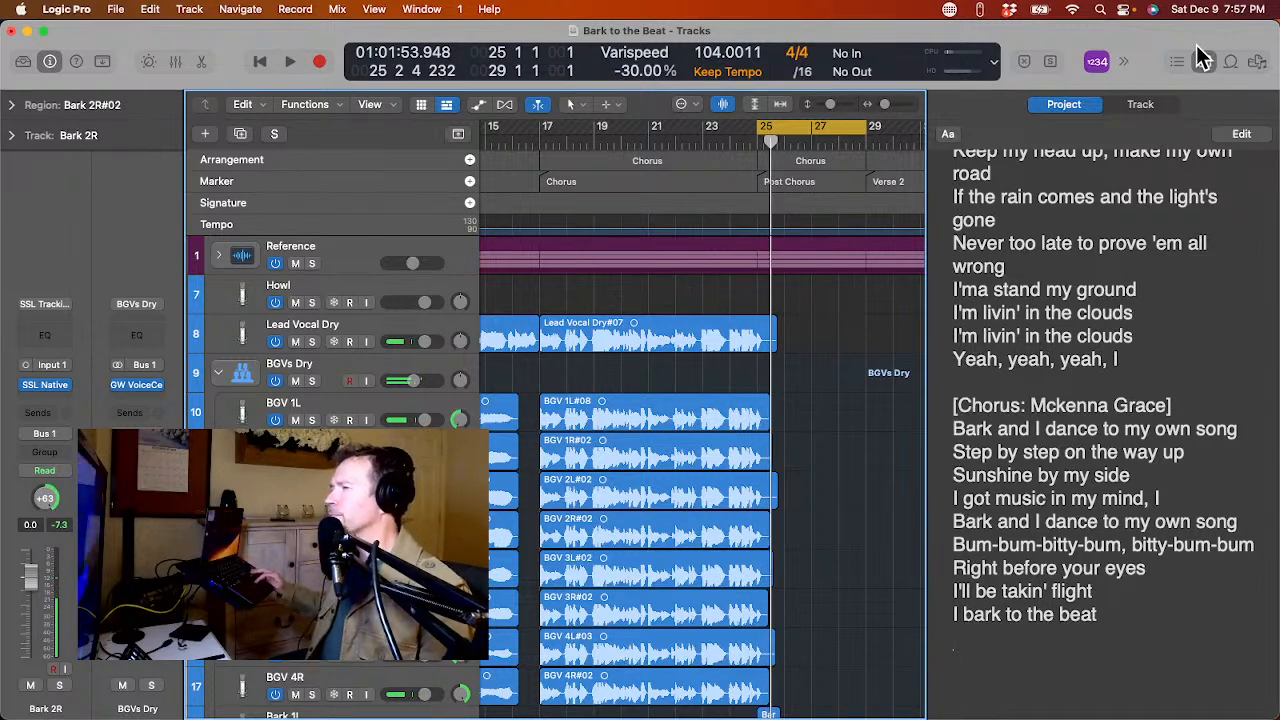
click(1122, 61)
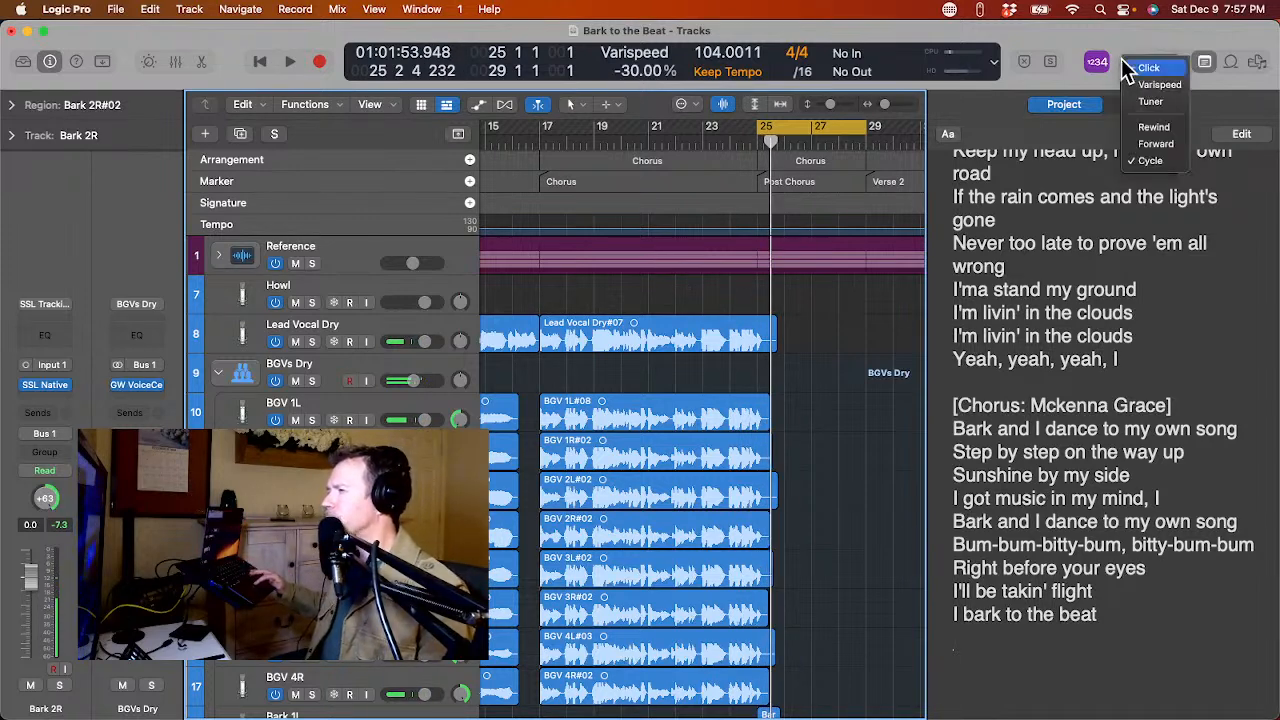
click(1178, 86)
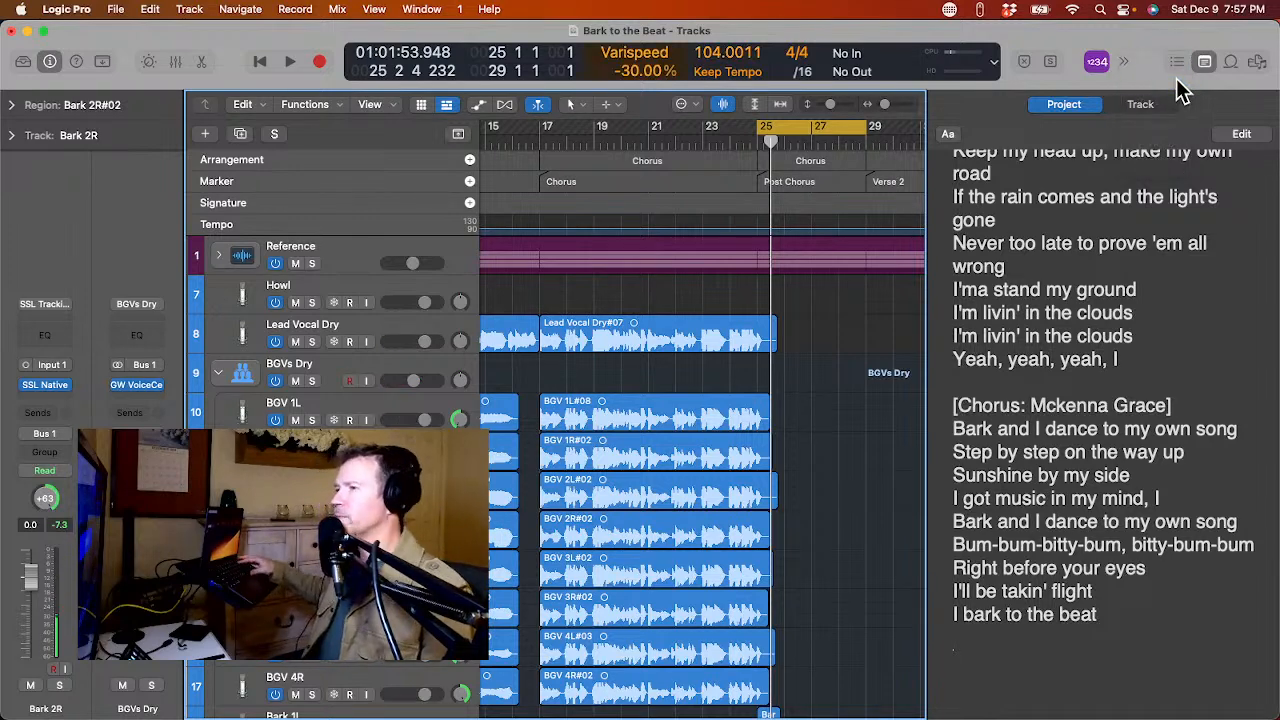
Move the cycle start to bar 25 beat 3, play the range, and select the BGV 1L track.
key(space)
key(space)
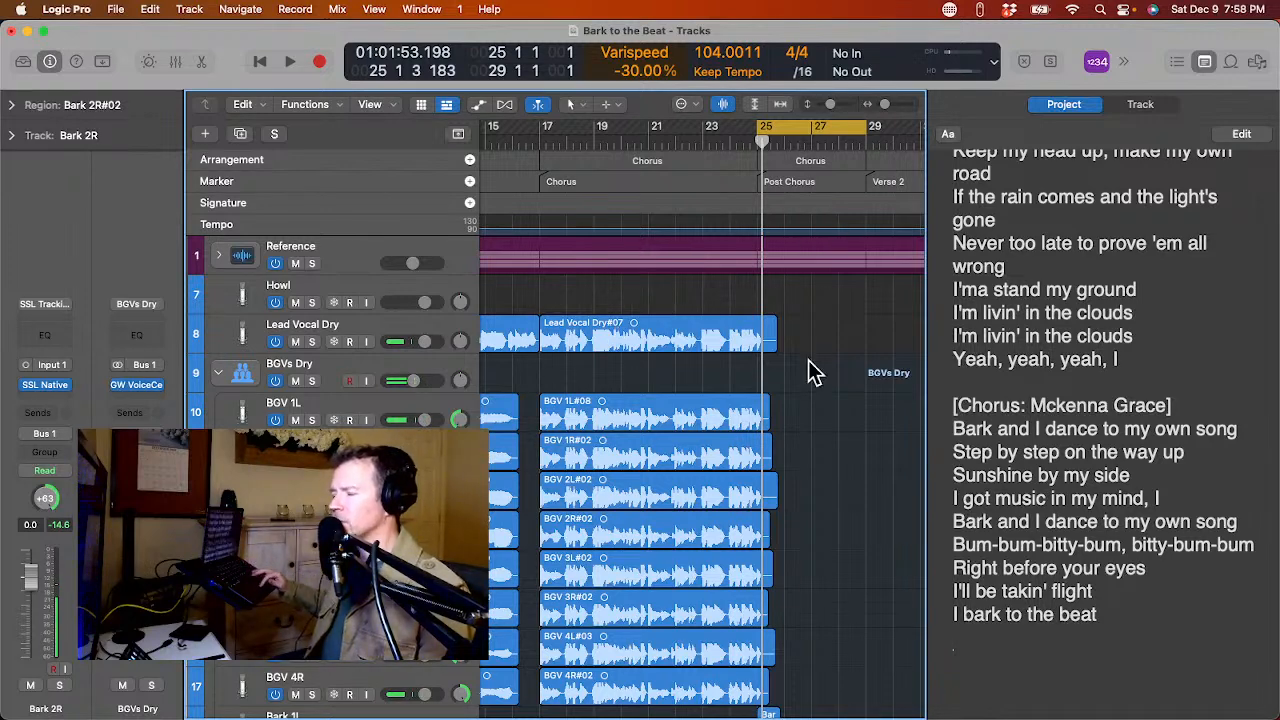
drag(758, 134, 769, 173)
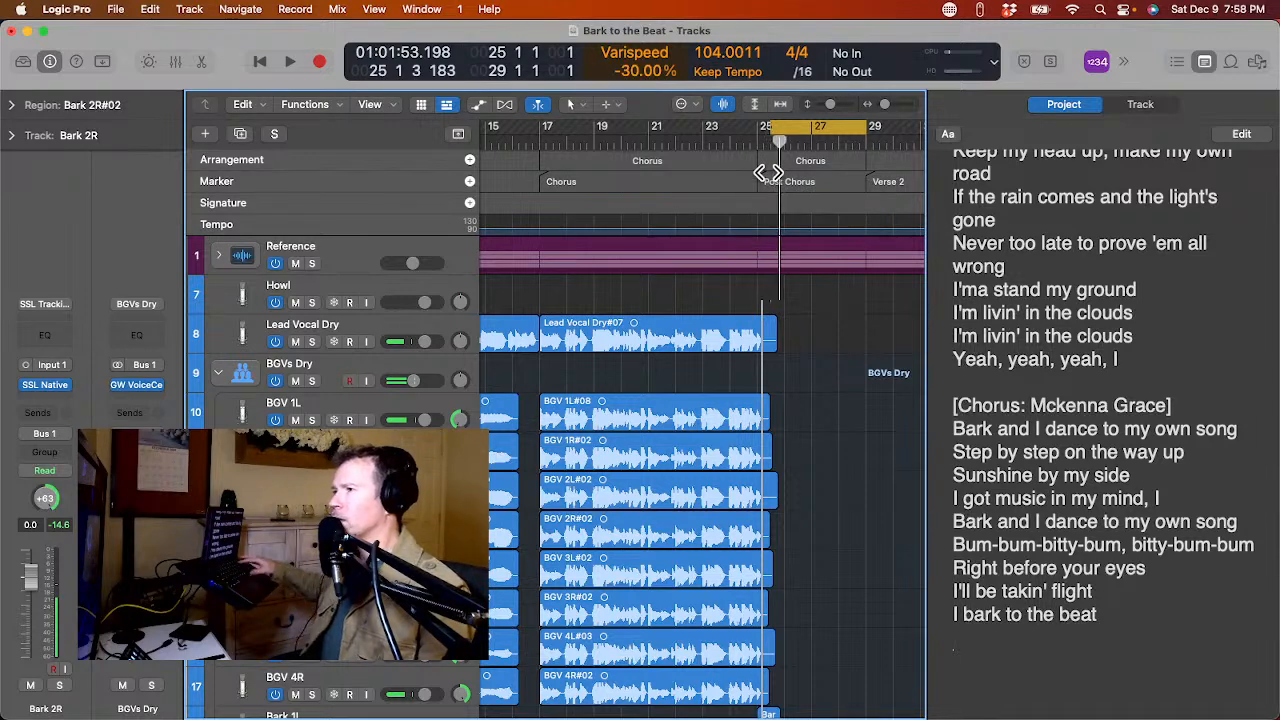
key(space)
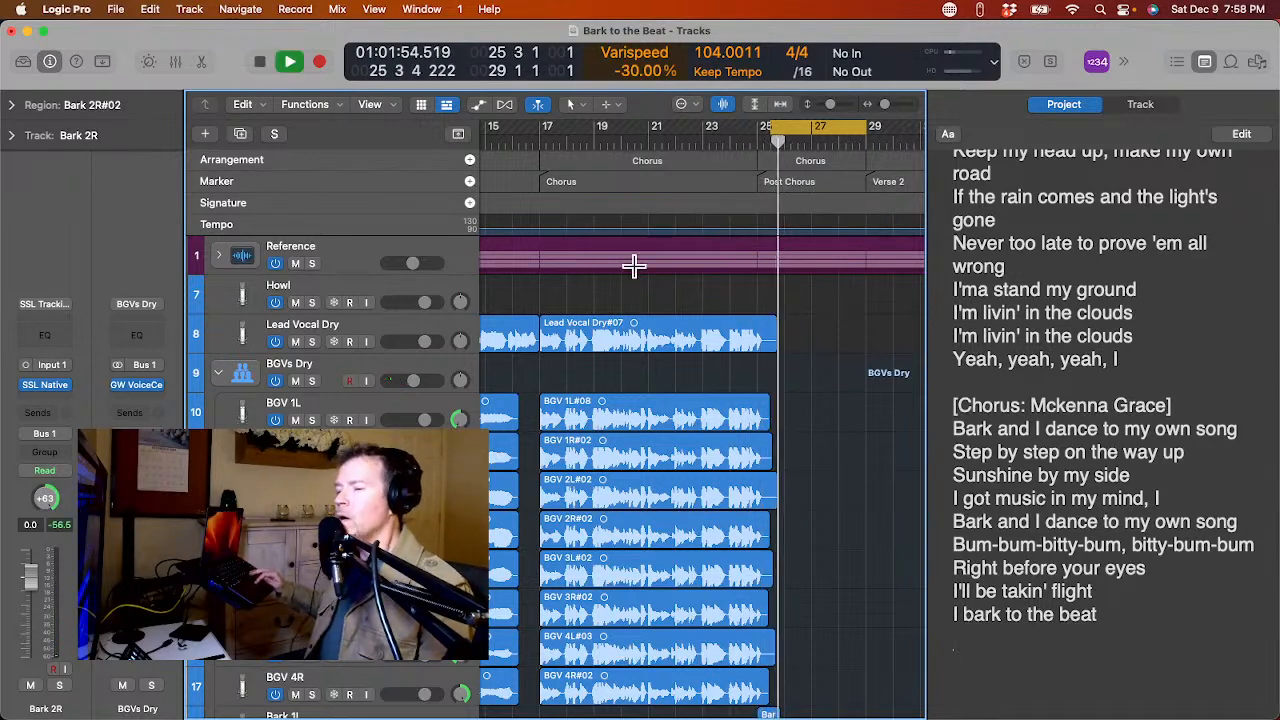
click(375, 402)
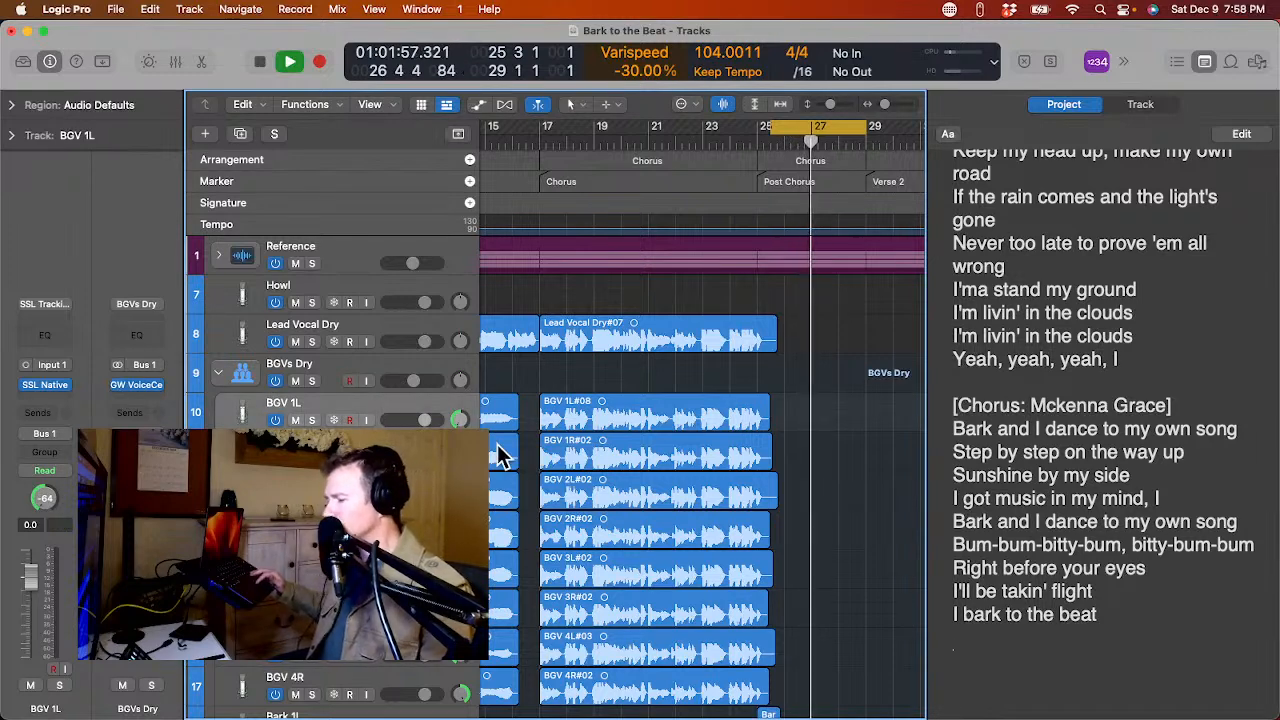
Listen repeatedly to the cycled Post Chorus passage from bar 25 beat 3 to bar 29 to rehearse the backing vocal.
key(space)
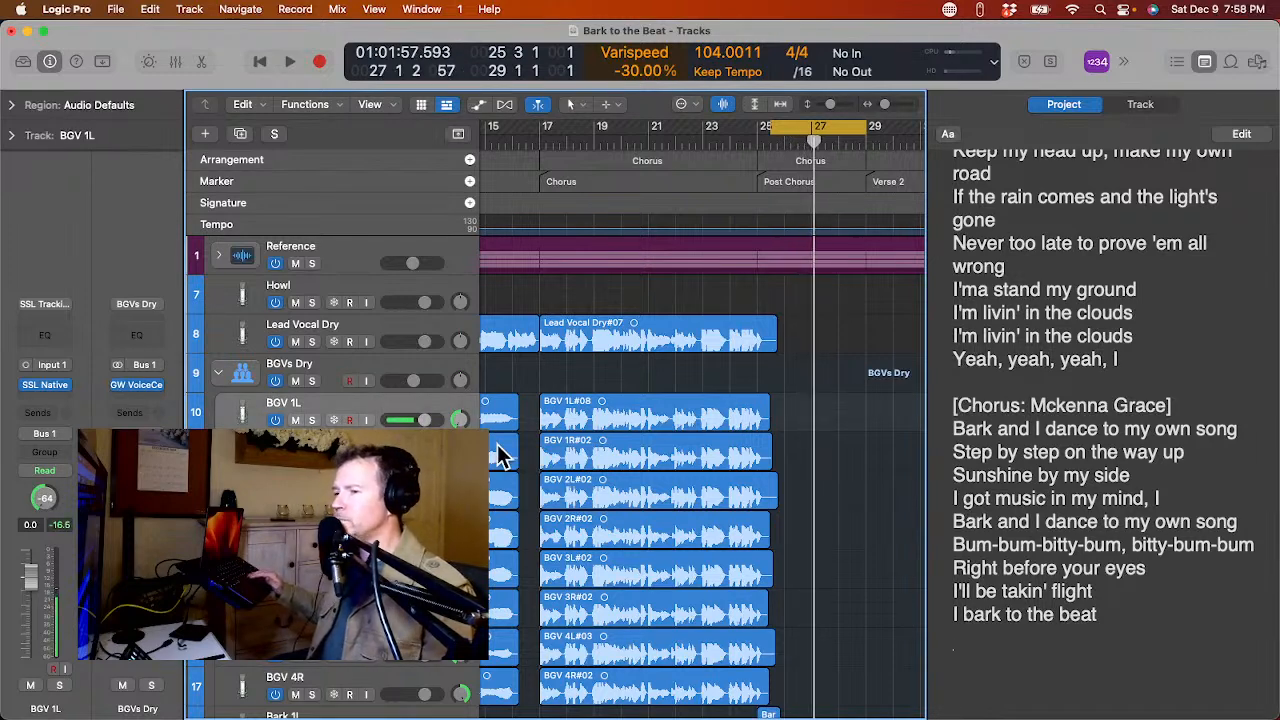
key(space)
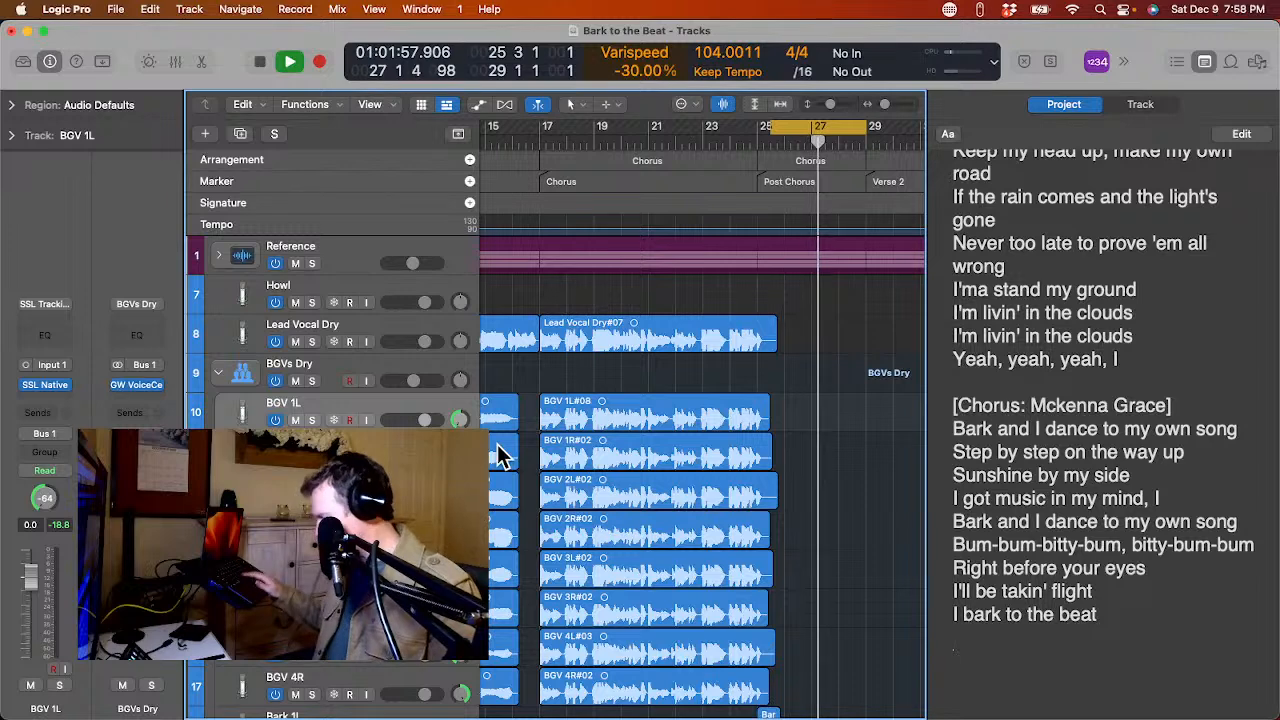
key(space)
key(space)
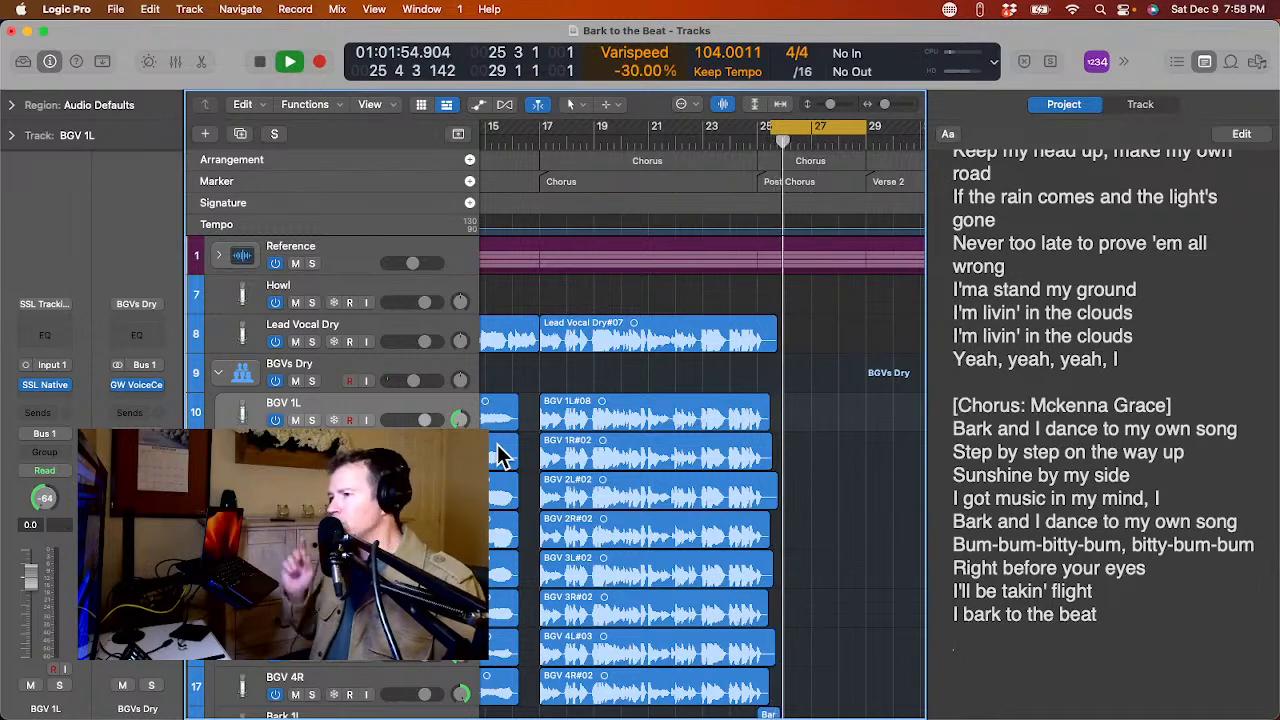
key(b)
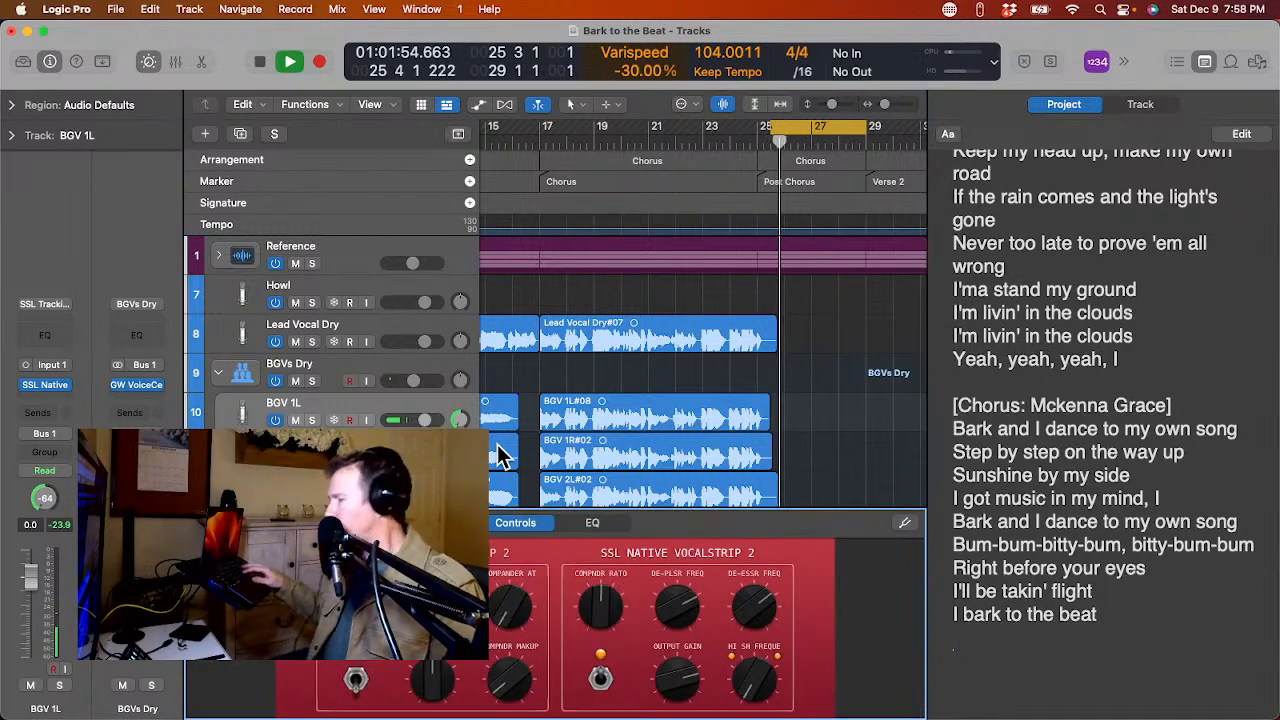
key(b)
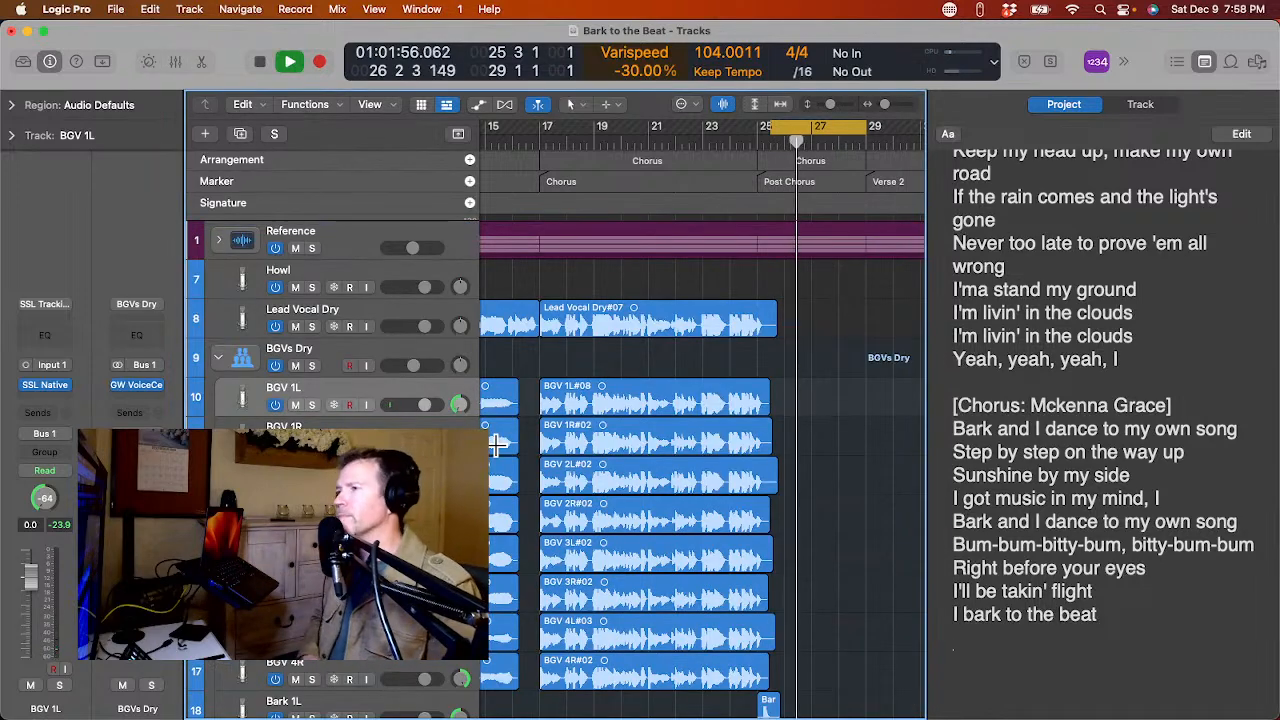
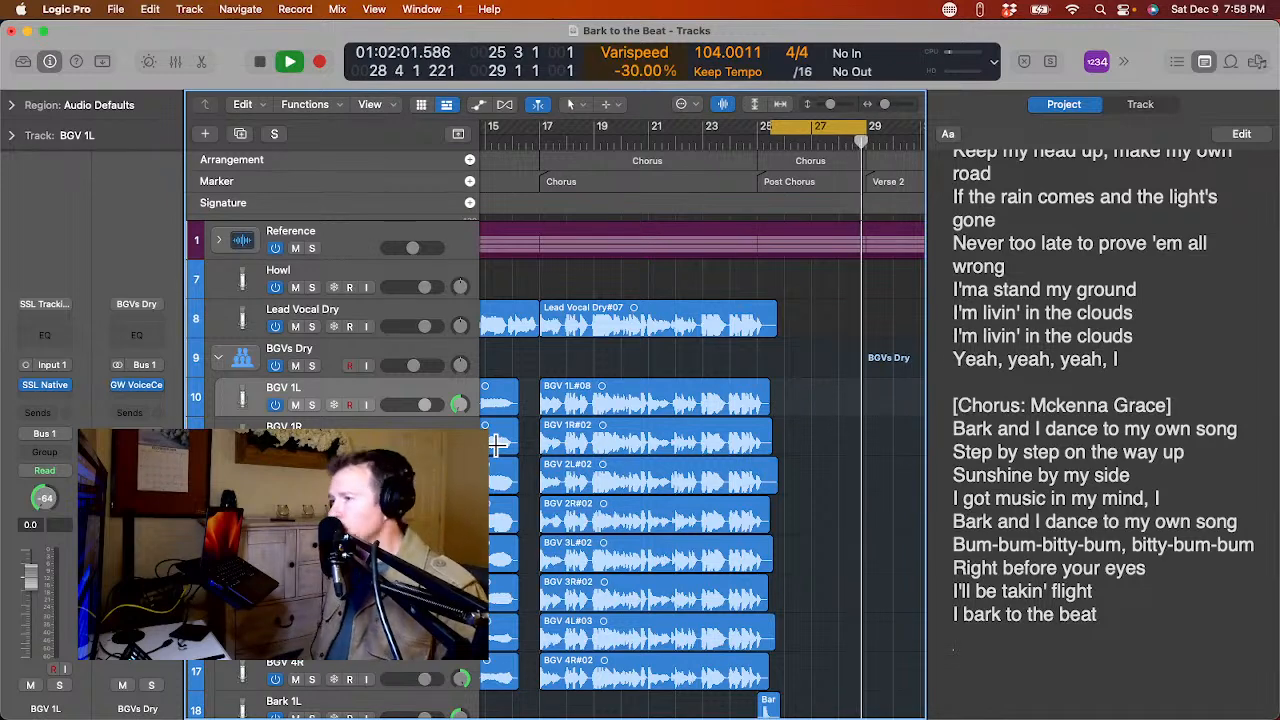
key(space)
key(space)
key(space)
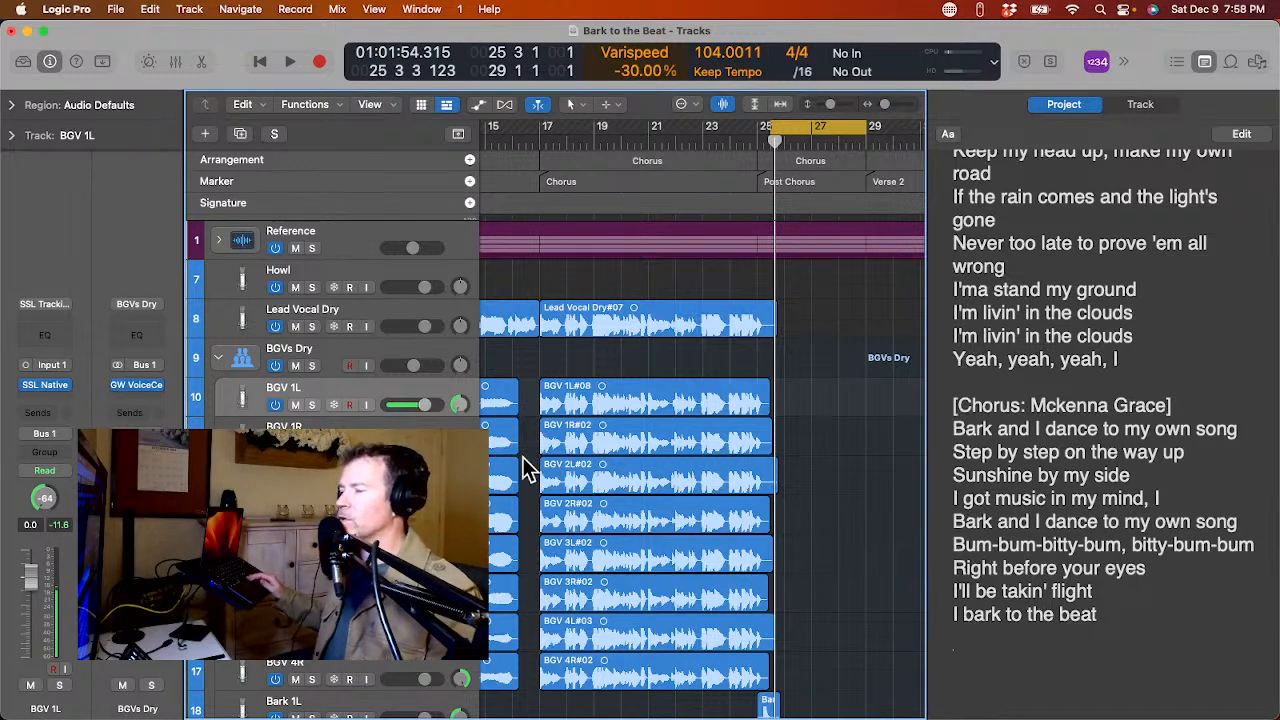
key(space)
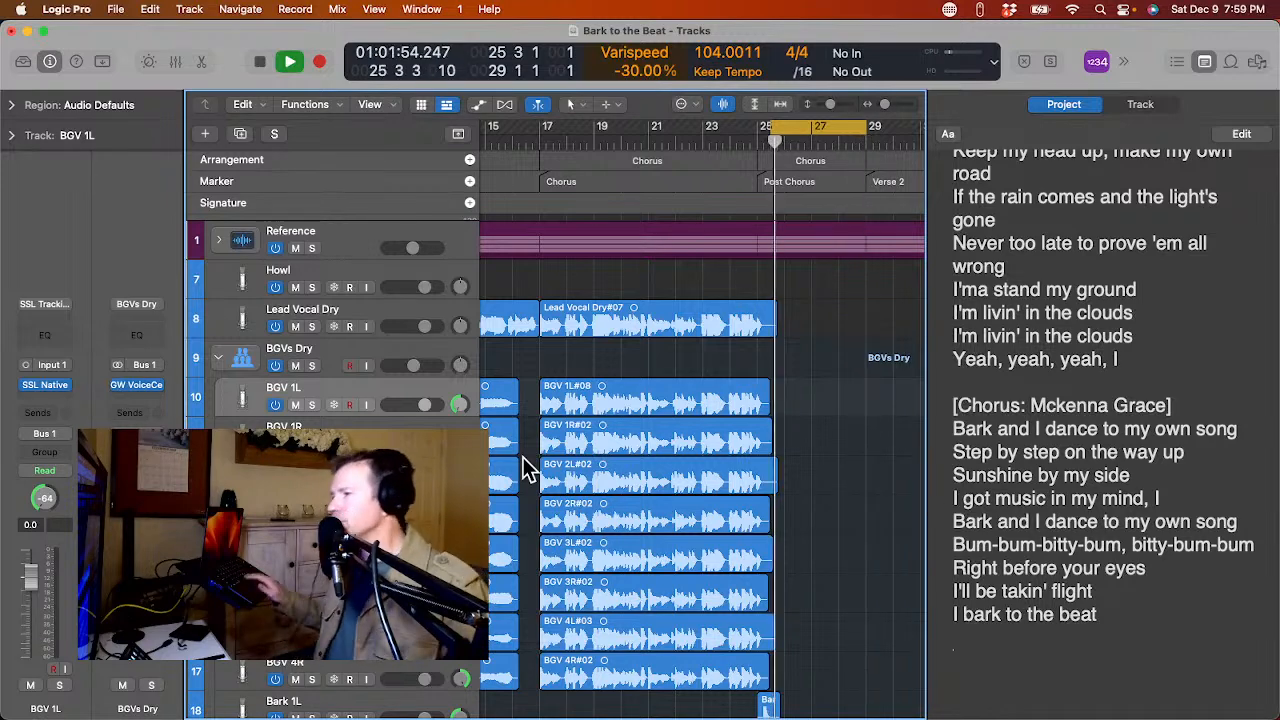
key(space)
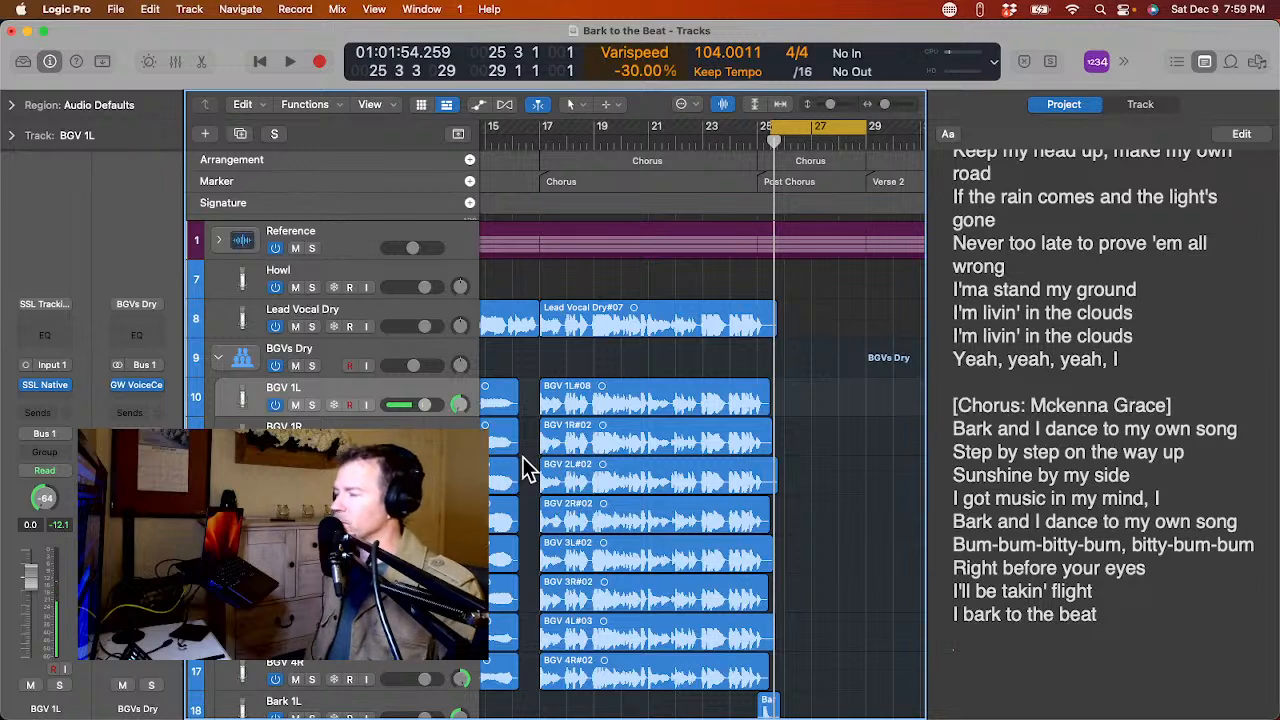
Record a backing vocal take over the Post Chorus cycle range on BGV 1L and another on BGV 1R.
key(r)
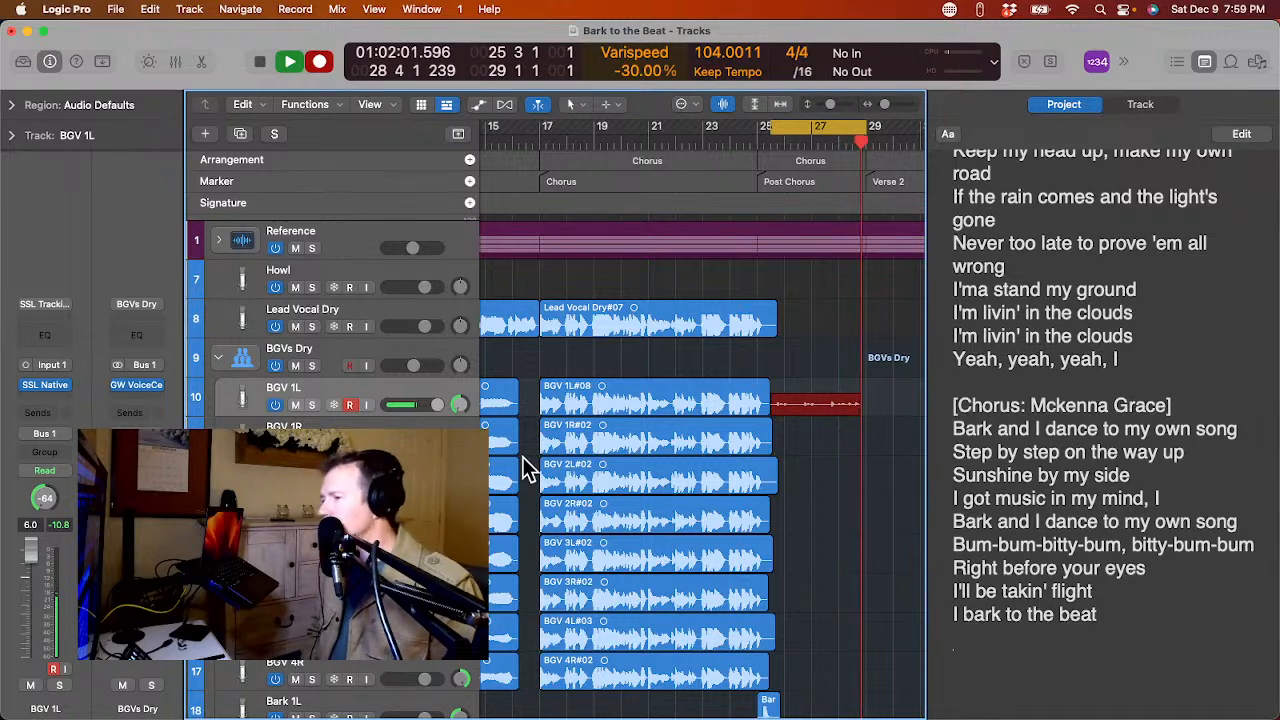
key(space)
key(space)
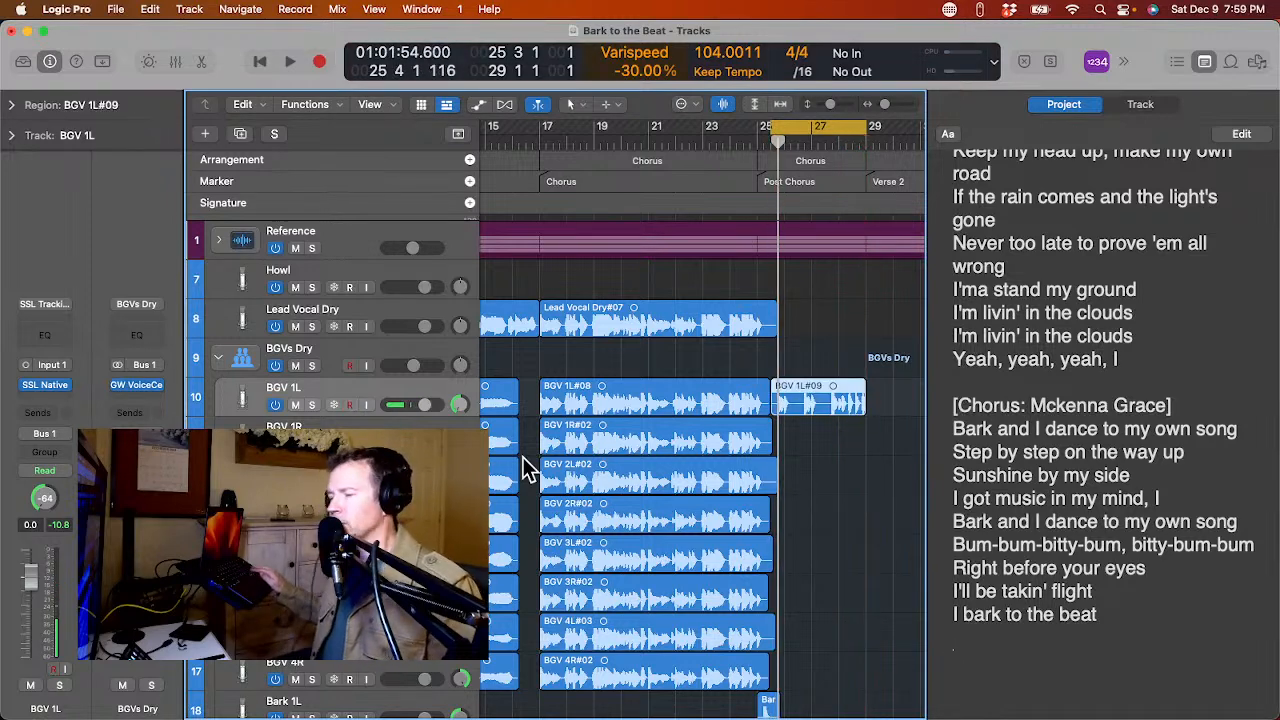
key(Down)
key(r)
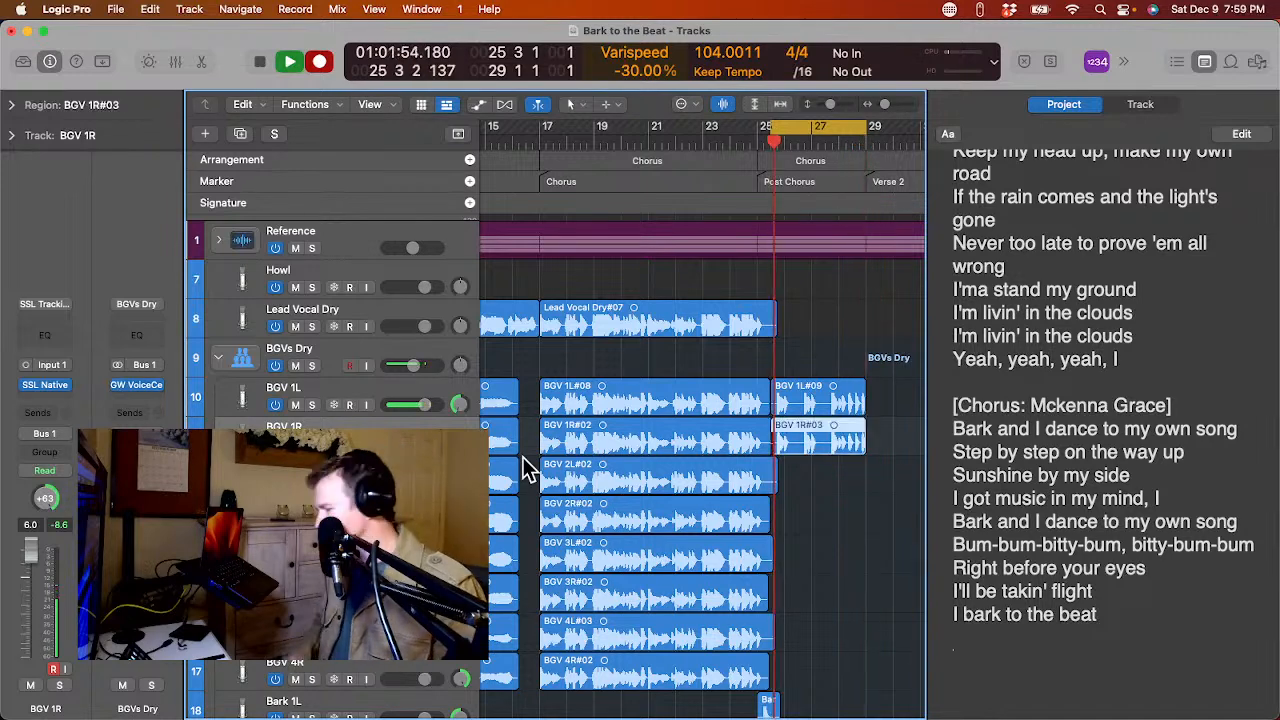
key(space)
Record a backing vocal take over the Post Chorus cycle range on BGV 2L and select the BGV 2R track.
key(Down)
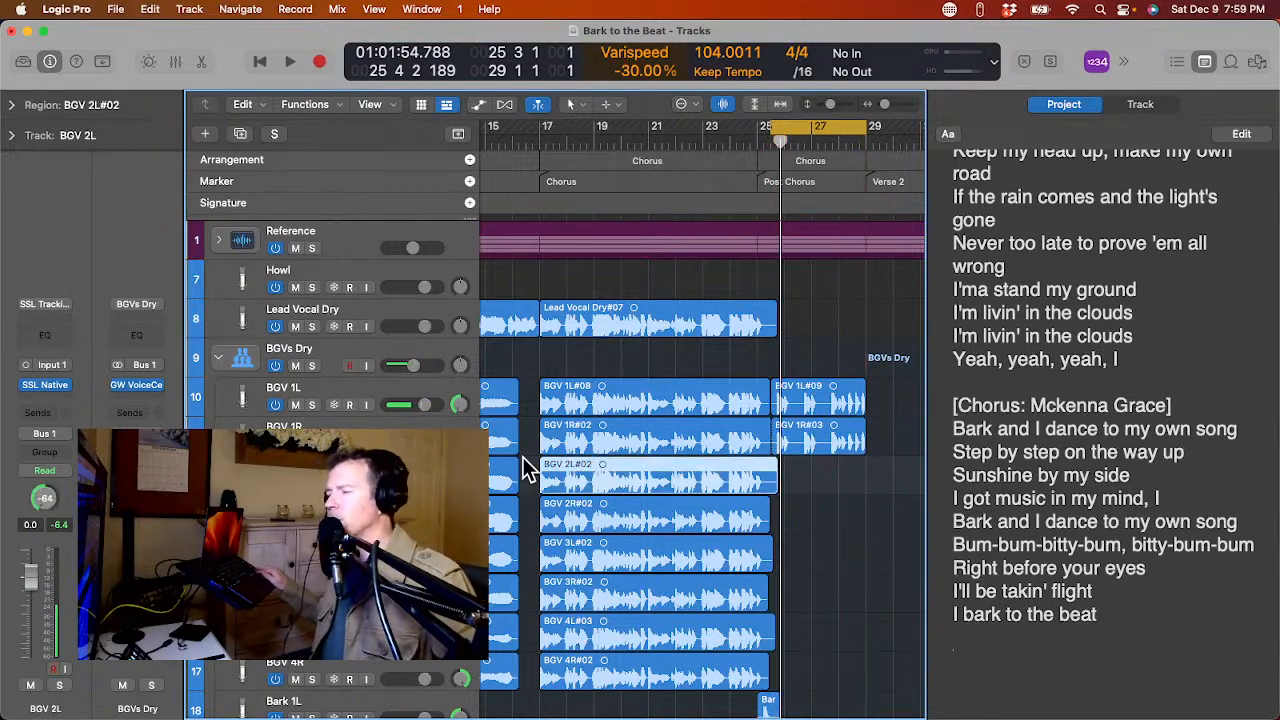
key(r)
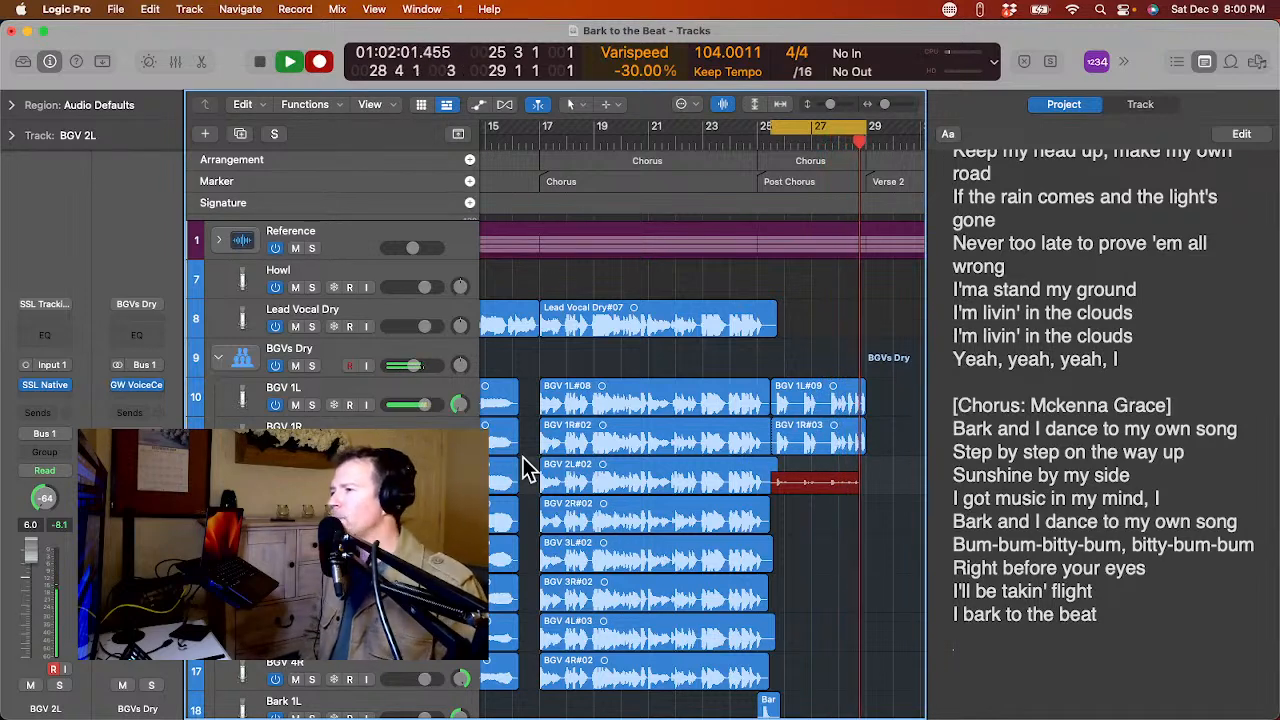
key(space)
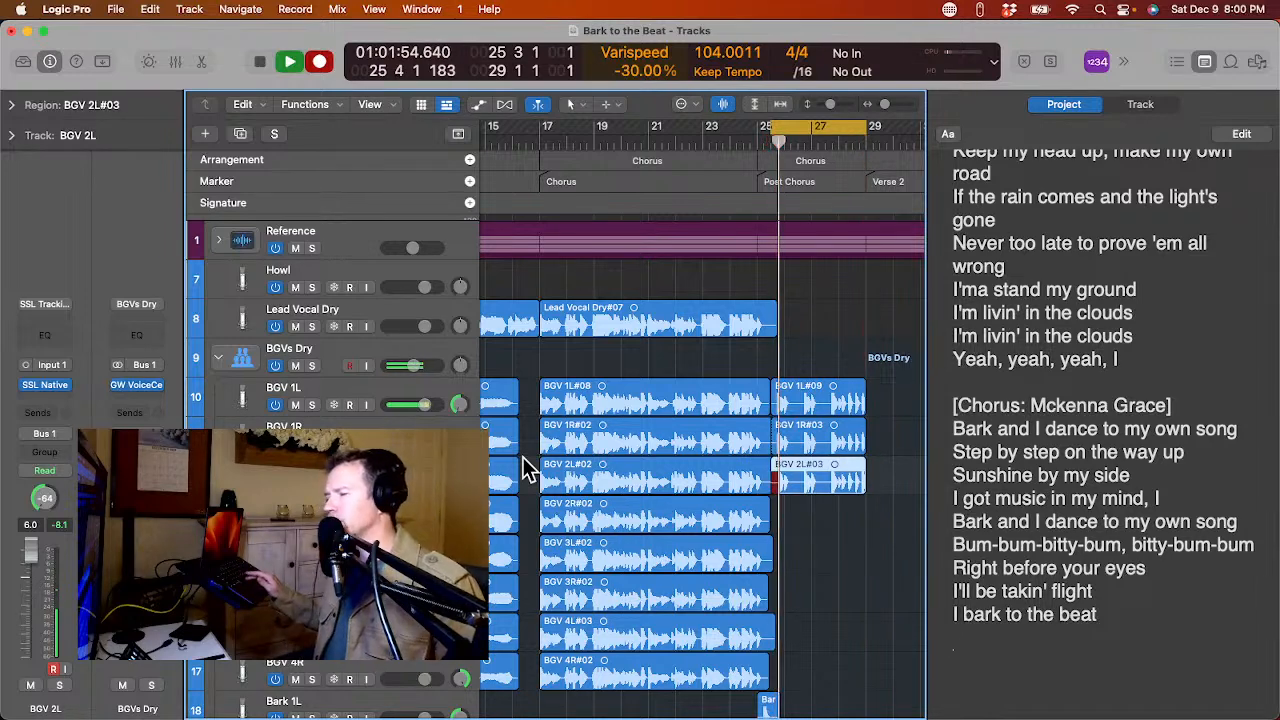
key(space)
key(Down)
Try a backing vocal take over the Post Chorus cycle range on BGV 2R and undo the recording.
key(r)
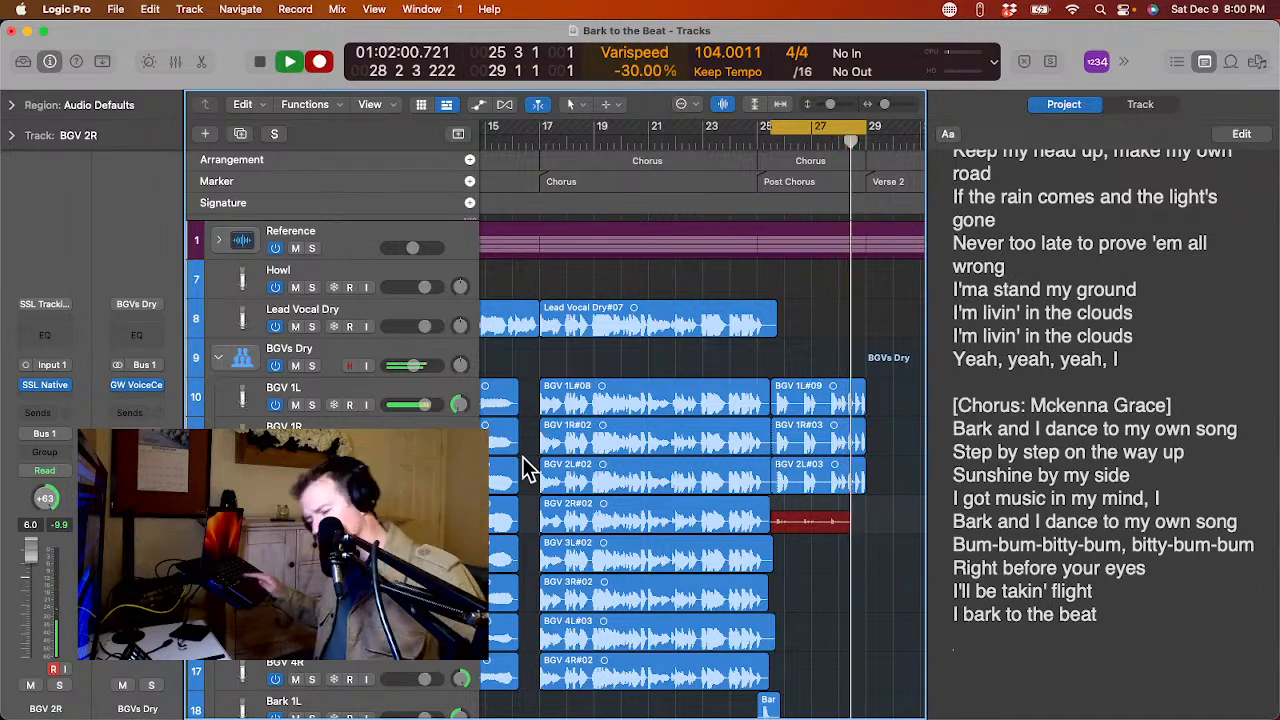
key(space)
key(super+z)
Record a new backing vocal take over the Post Chorus cycle range on BGV 2R and another on BGV 3L.
key(r)
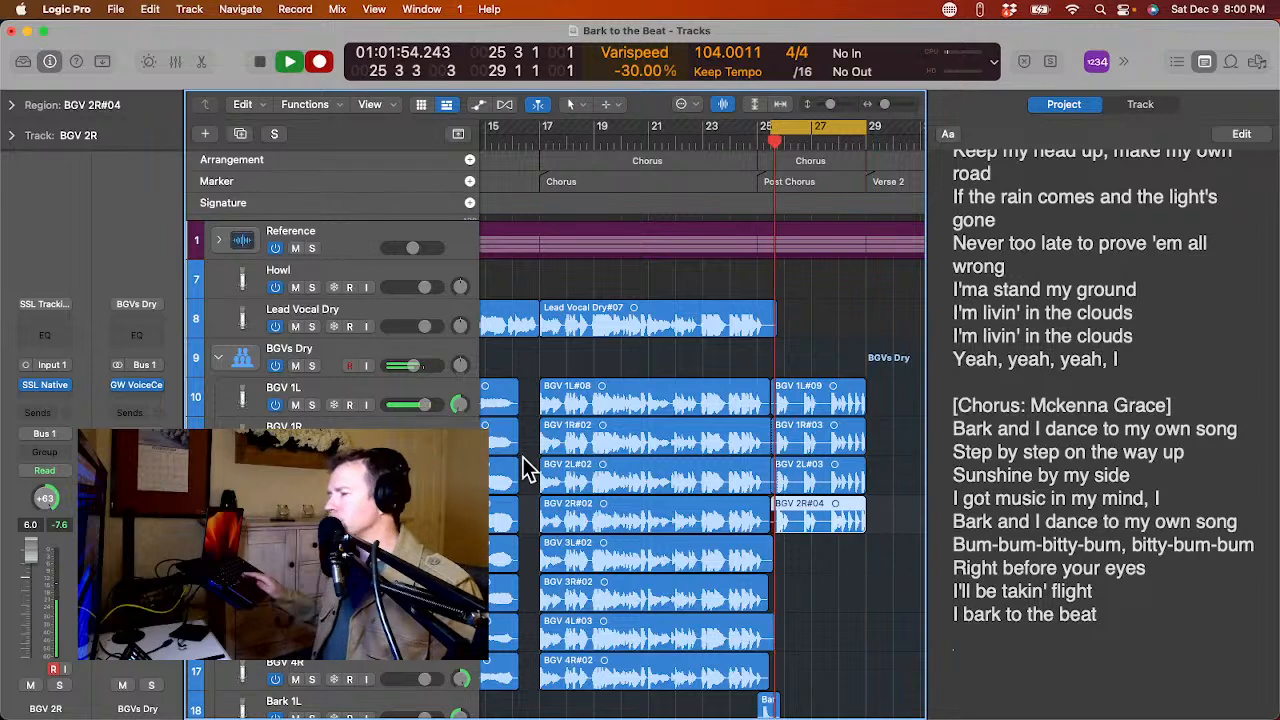
key(space)
key(Down)
key(r)
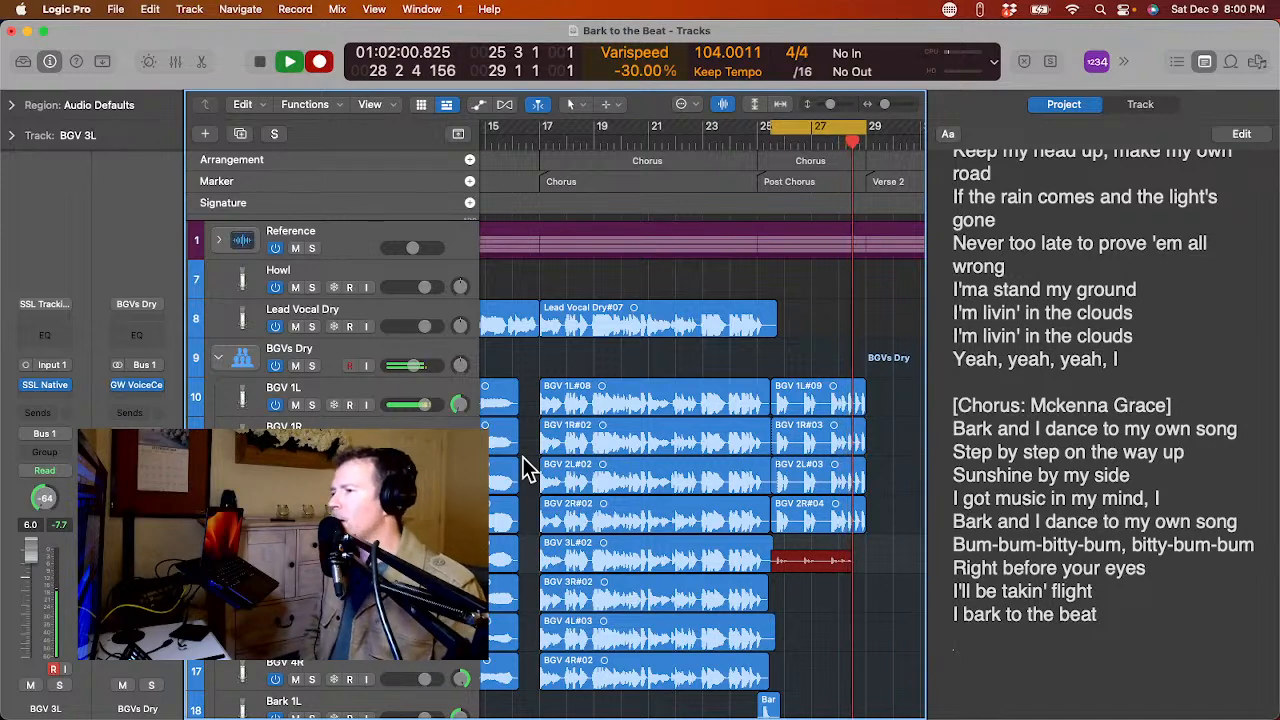
key(space)
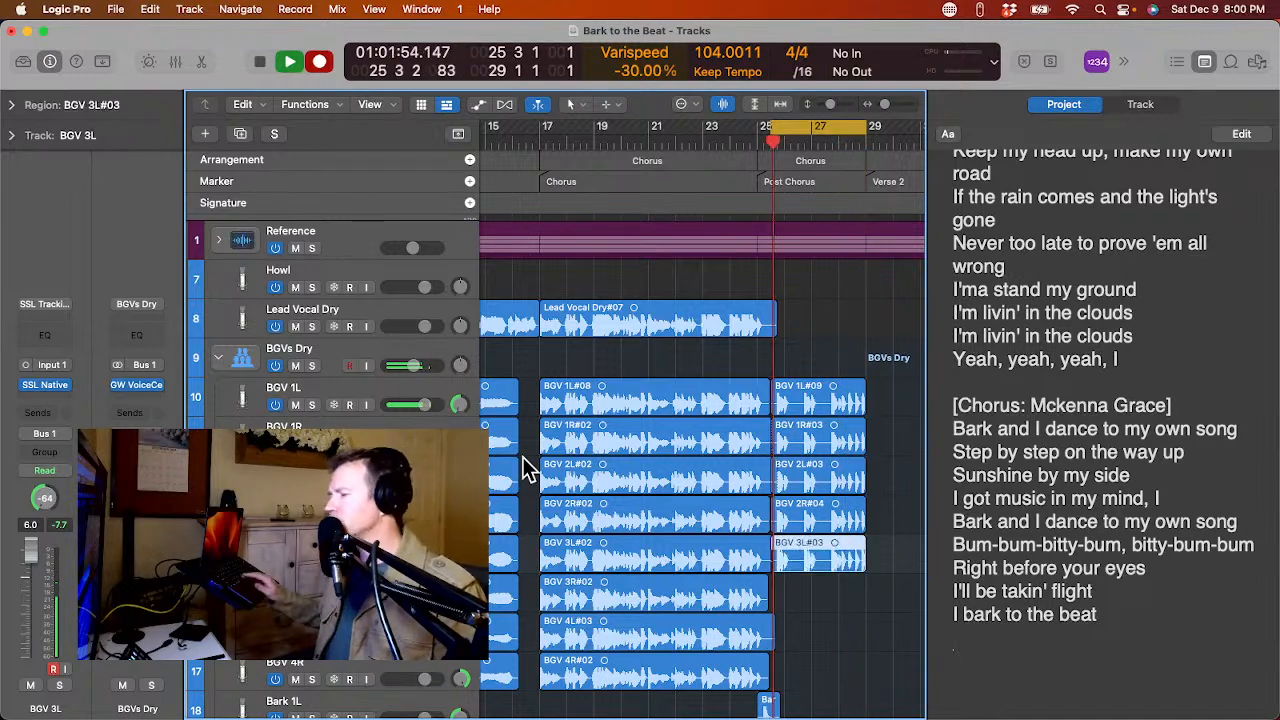
Record a backing vocal take over the Post Chorus cycle range on each of the BGV 3R, BGV 4L and BGV 4R tracks.
key(Down)
key(r)
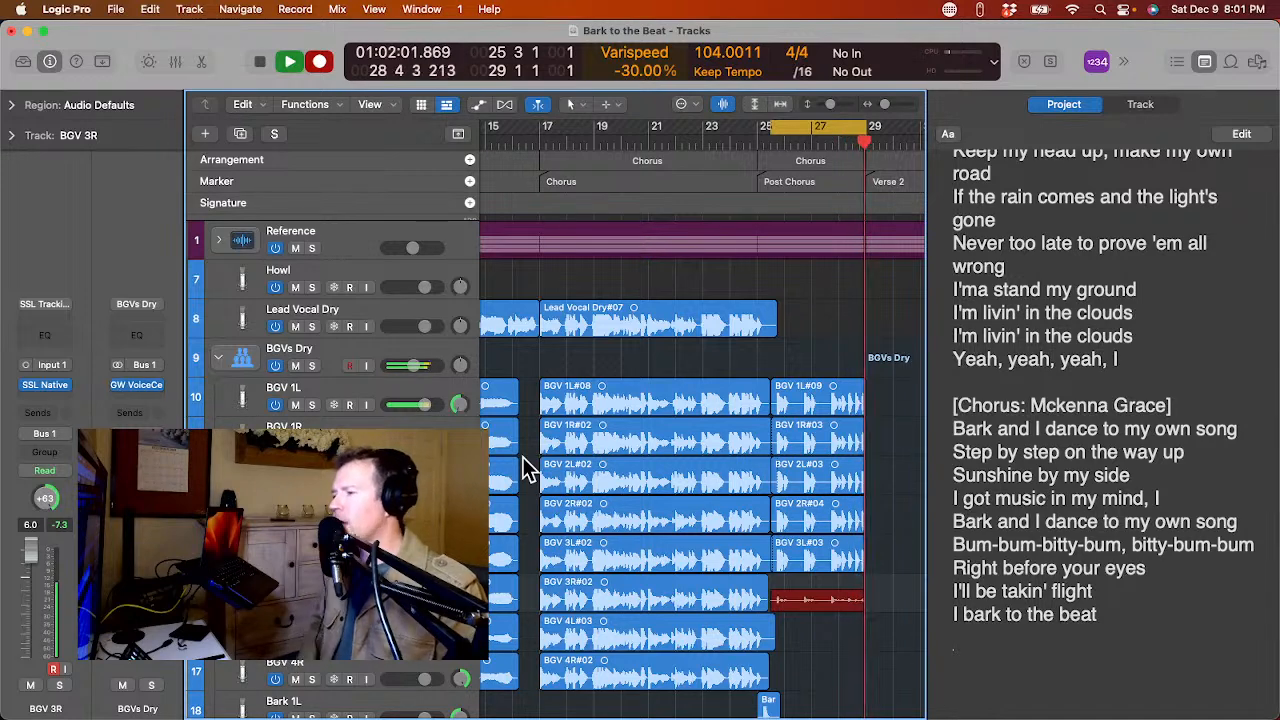
key(space)
key(Down)
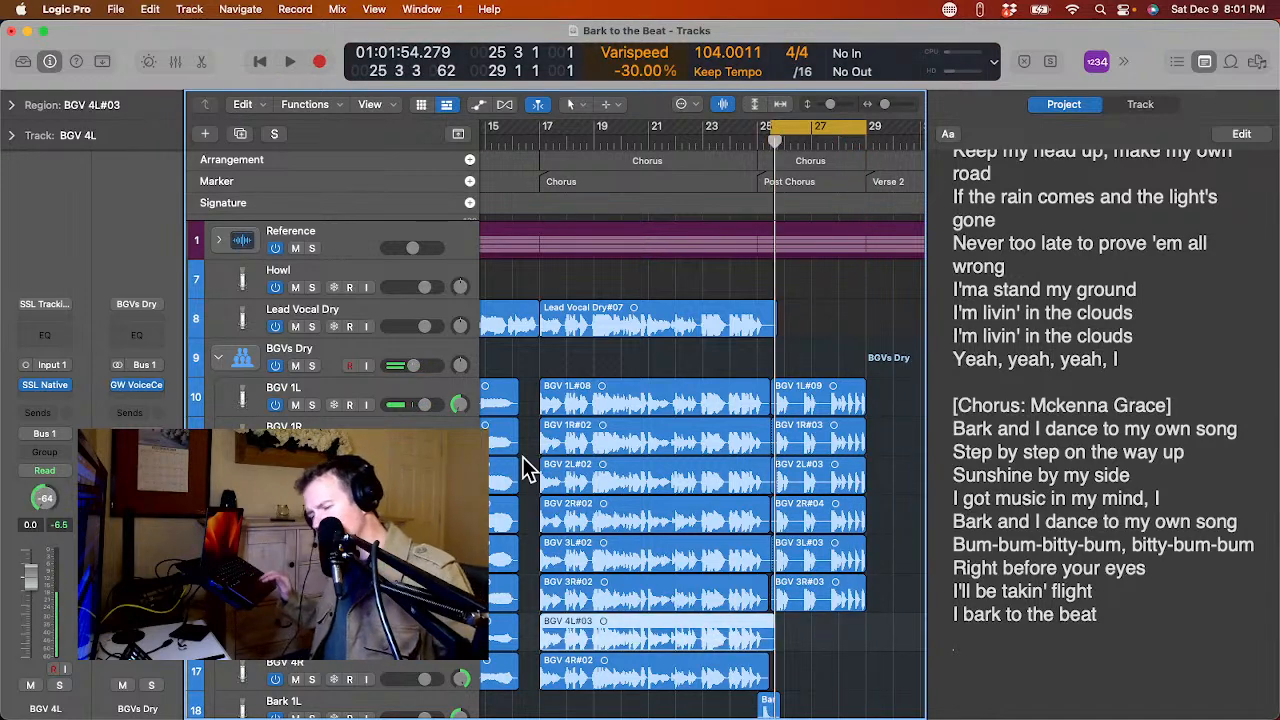
key(r)
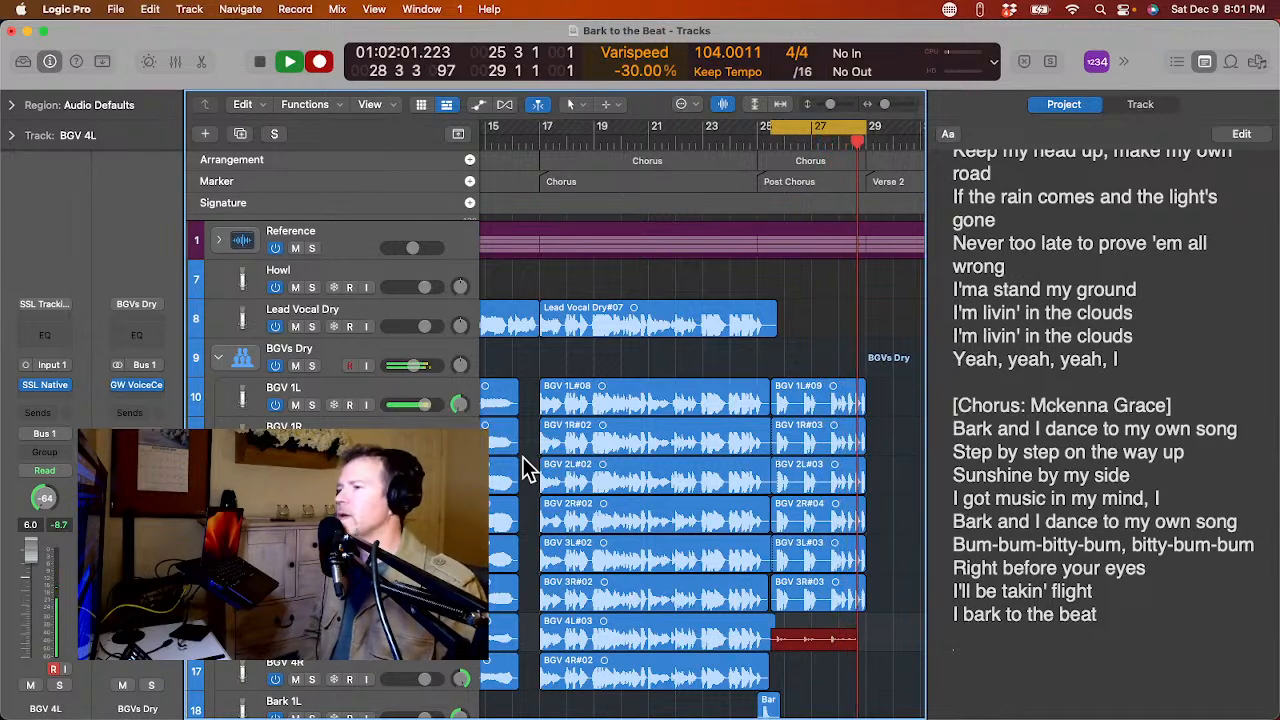
key(space)
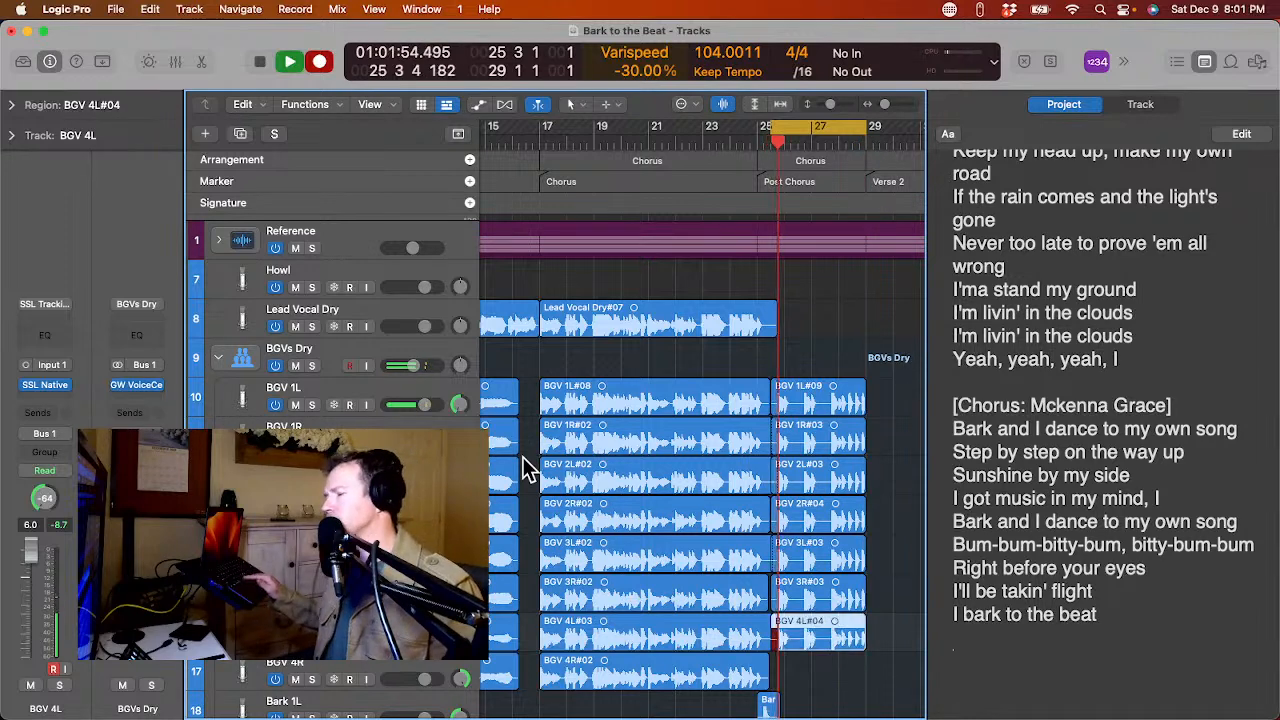
key(space)
key(Down)
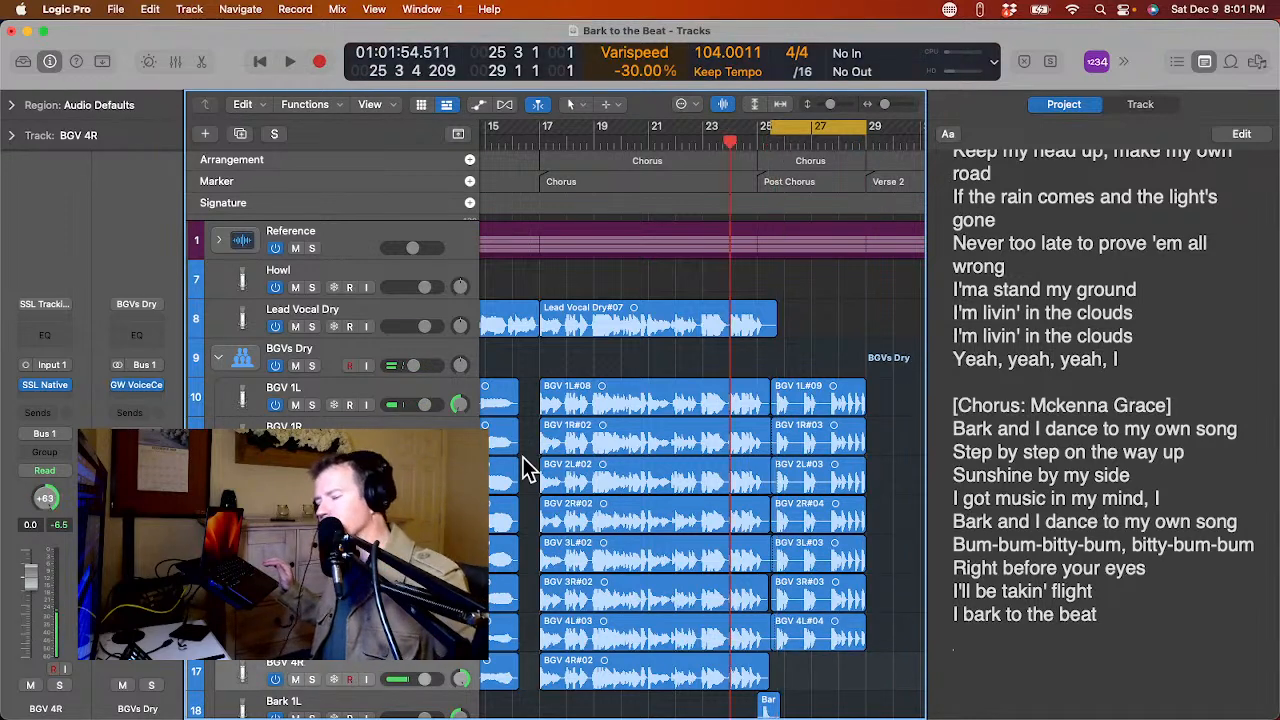
key(r)
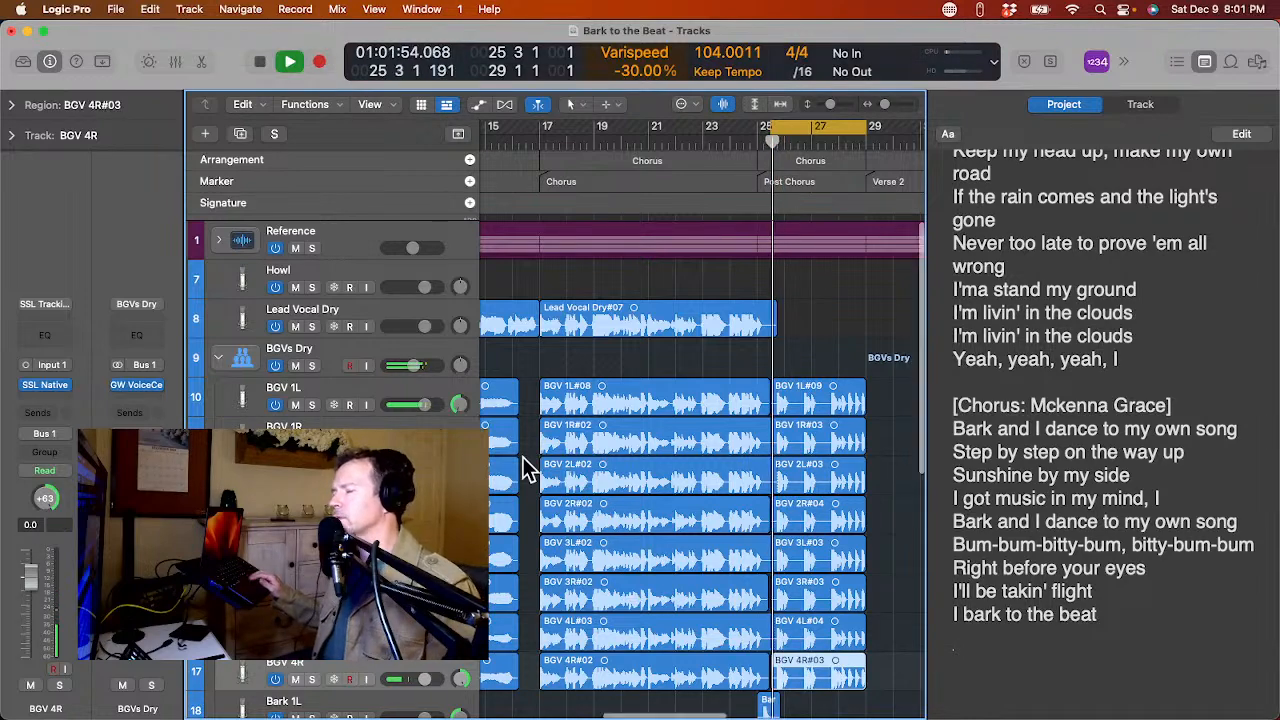
Copy the four Bark regions at bar 25 to about beat 3 of bar 26 on the same Bark tracks.
scroll(523, 457, down, 10)
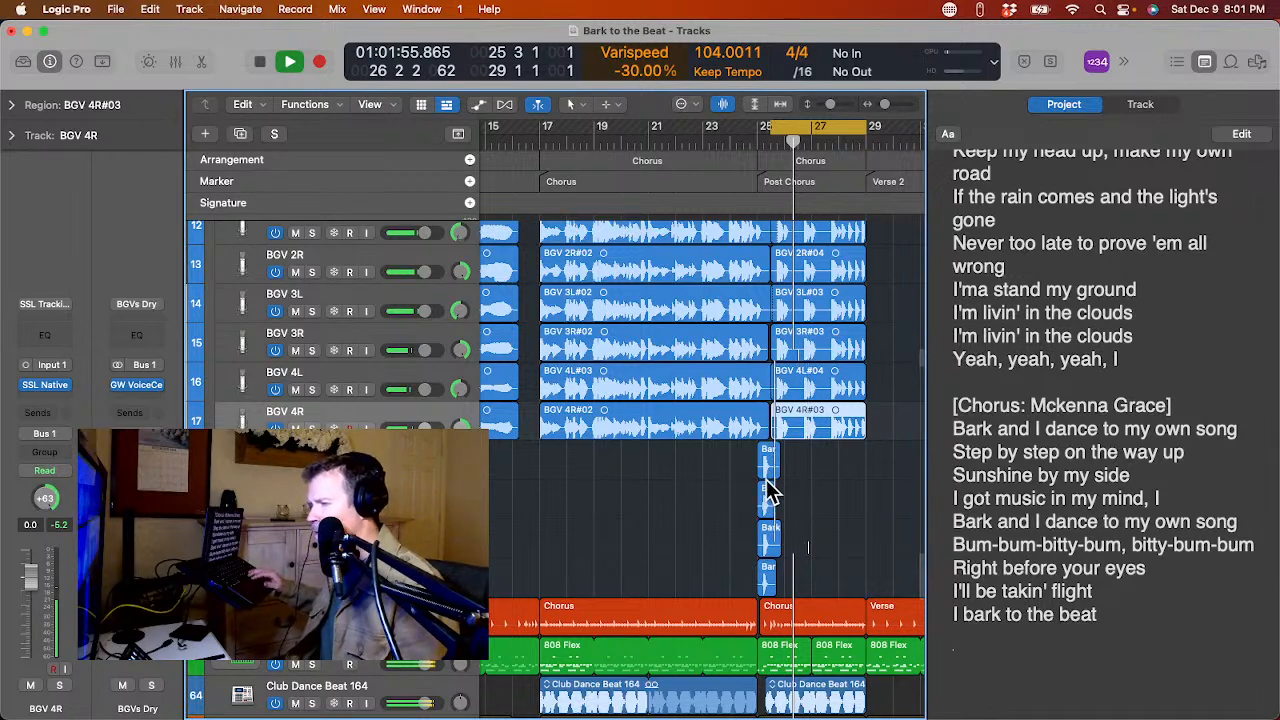
drag(751, 460, 786, 580)
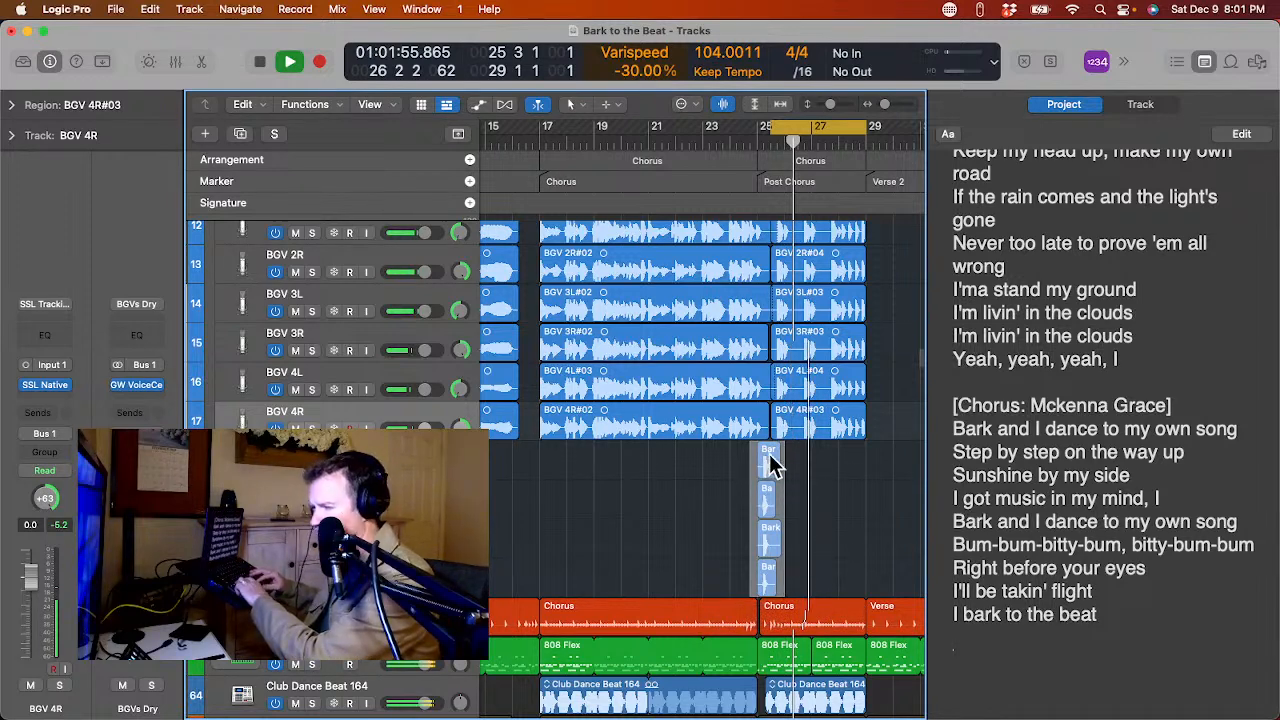
drag(746, 448, 797, 590)
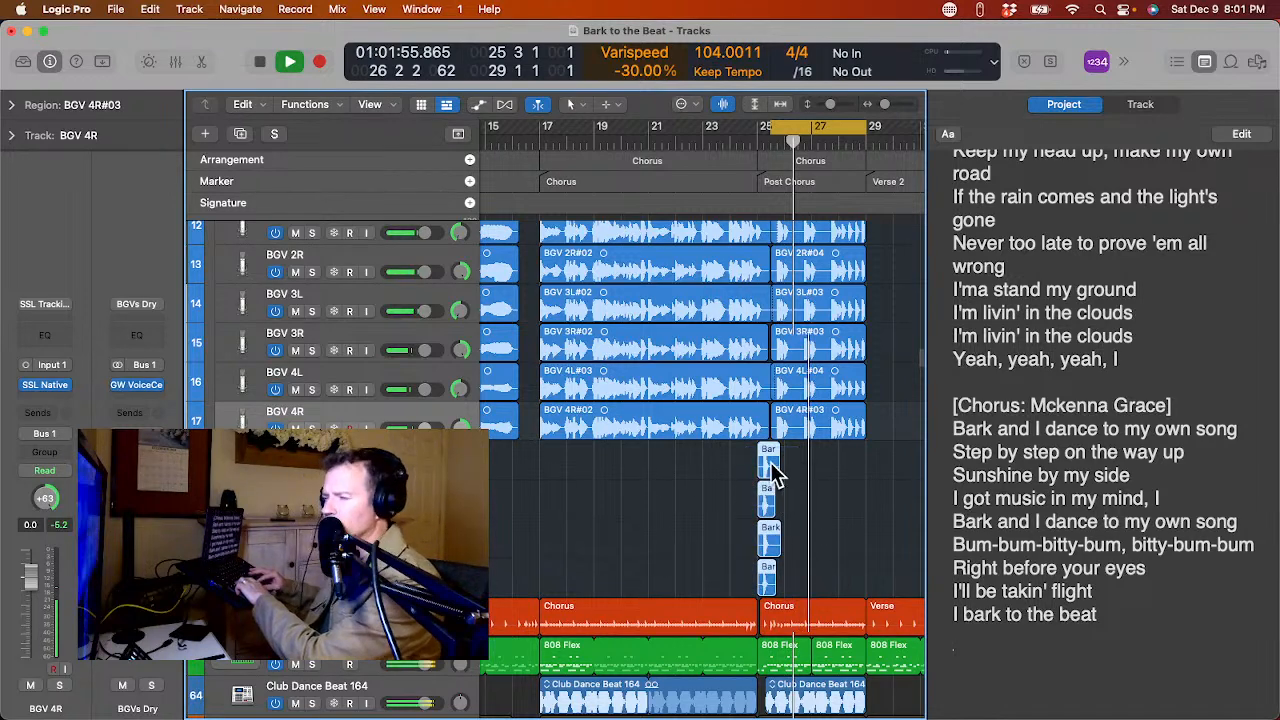
drag(769, 462, 800, 462)
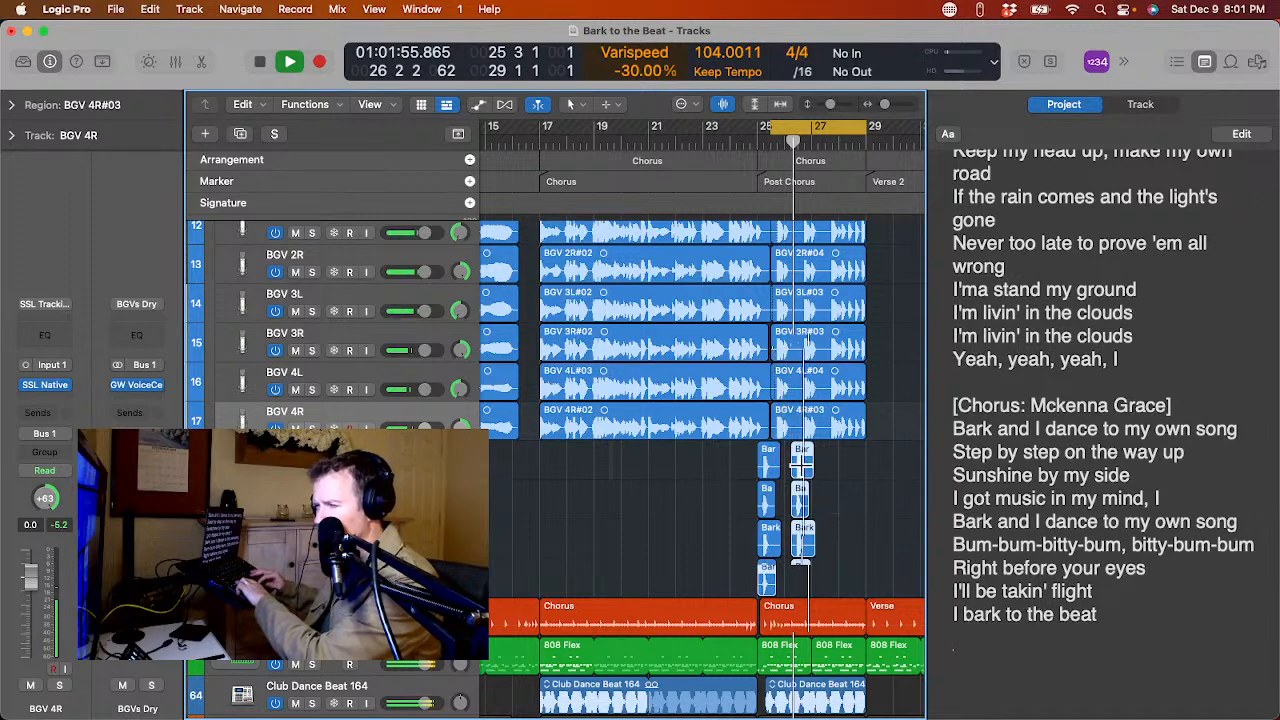
drag(800, 462, 797, 460)
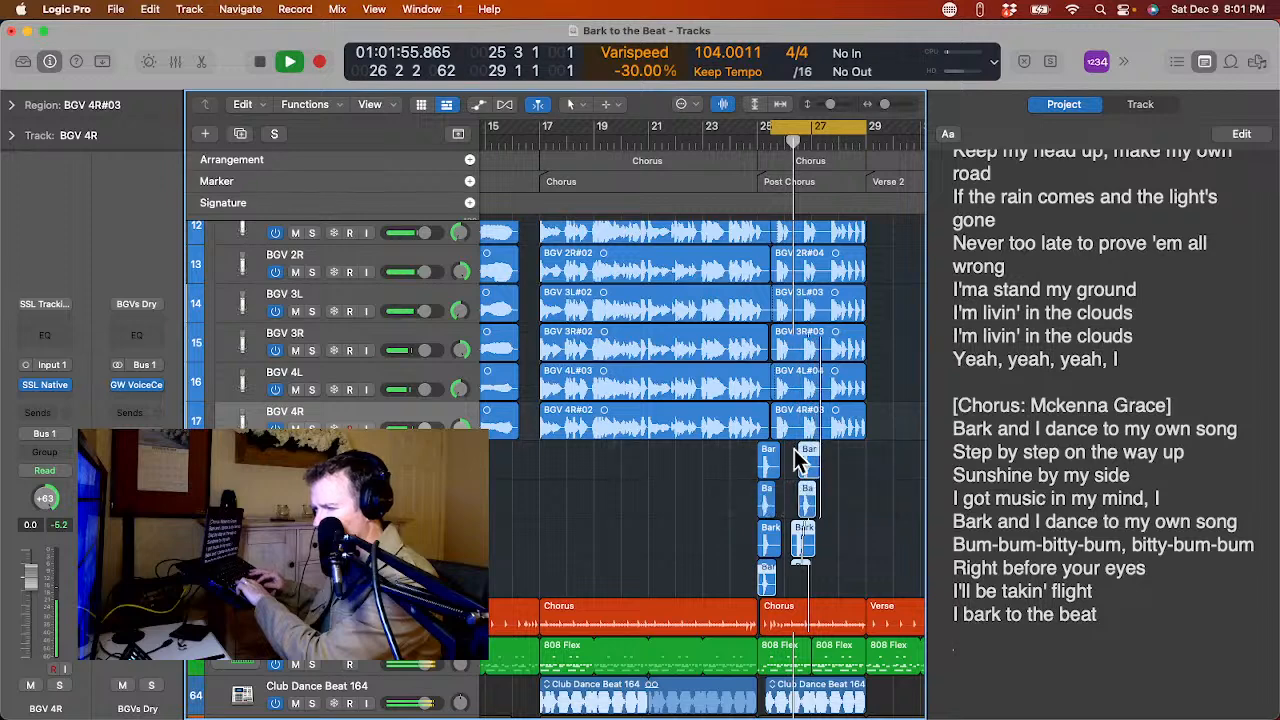
click(793, 147)
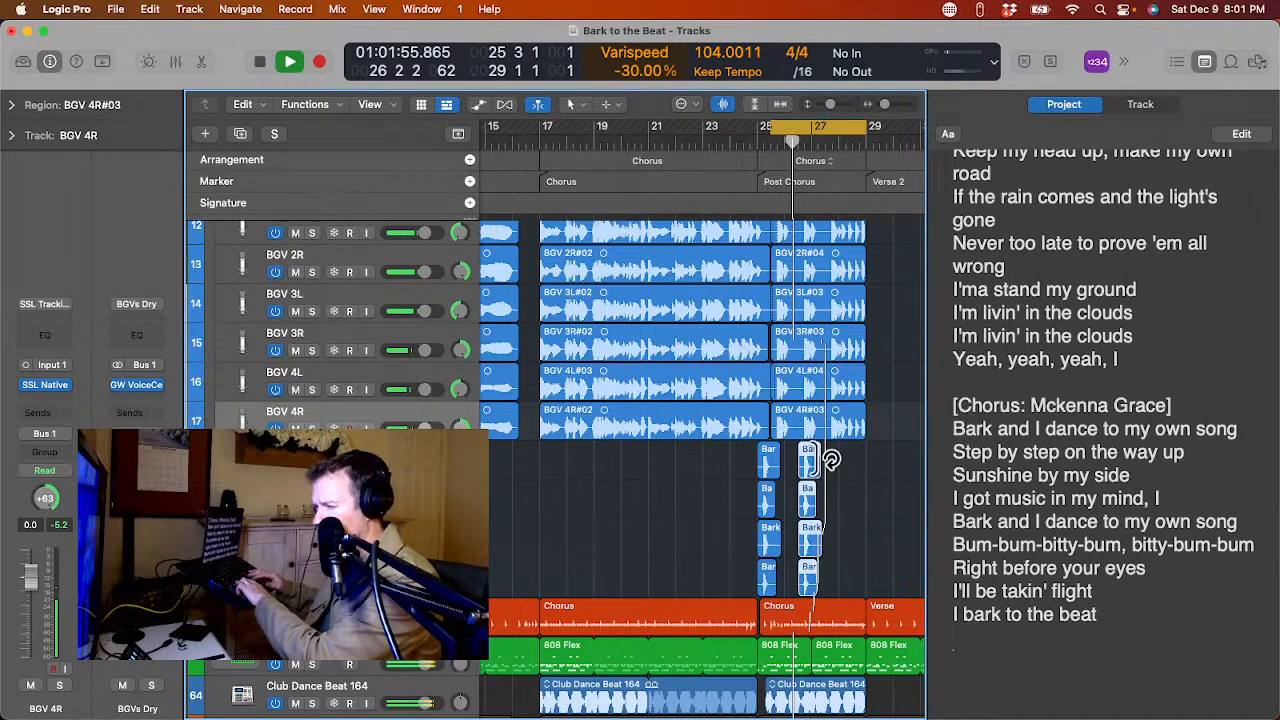
Duplicate the four copied Bark regions again and position the new set at about the start of bar 27.
drag(815, 460, 835, 466)
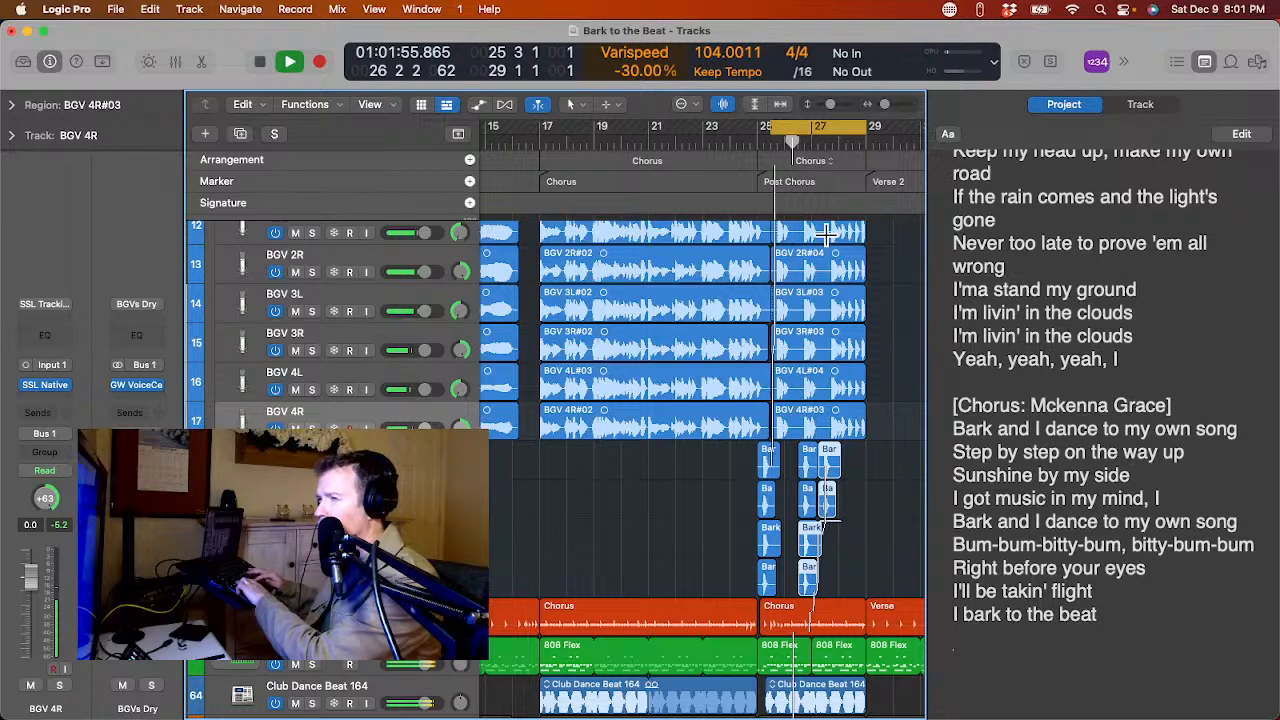
drag(830, 521, 853, 522)
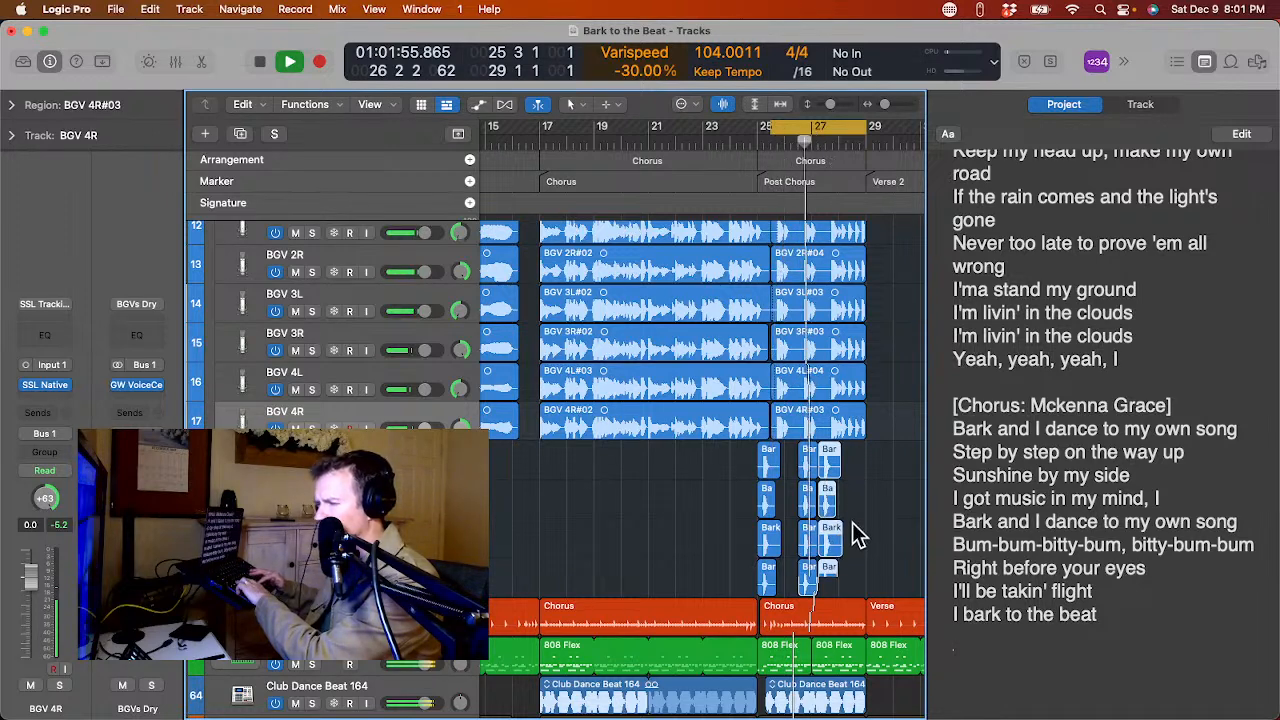
drag(829, 453, 824, 455)
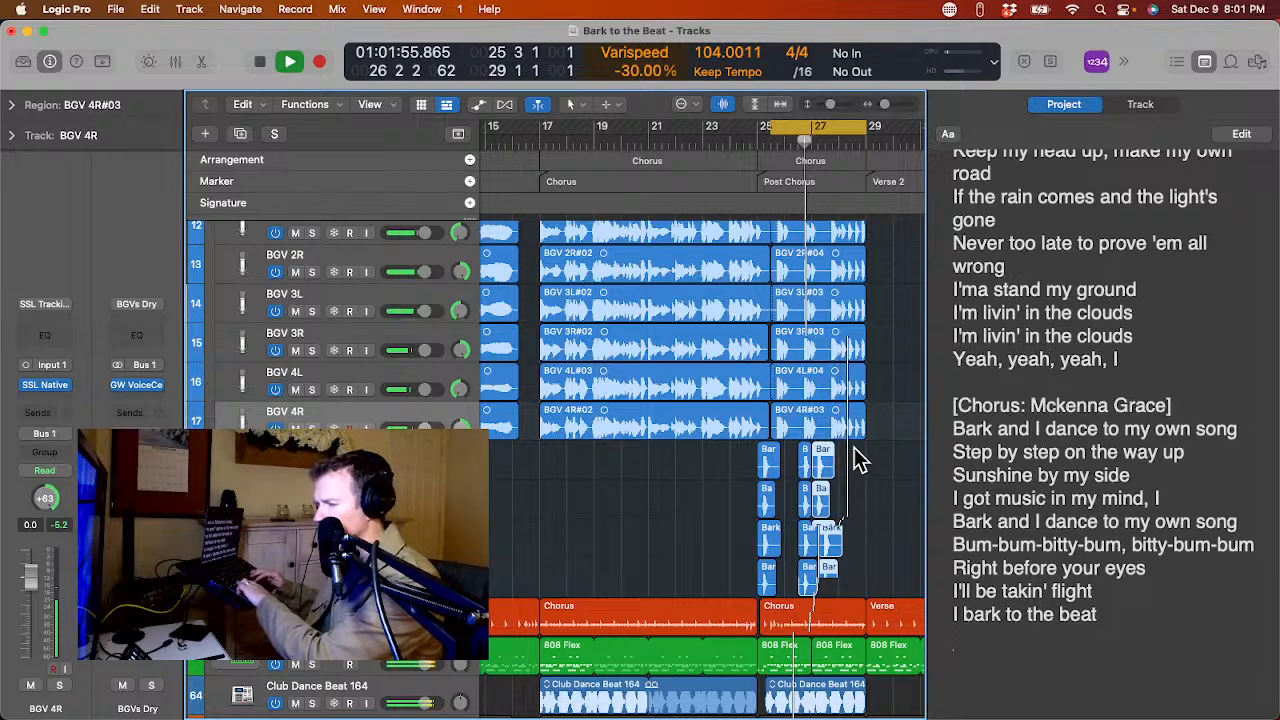
Set region snapping to Division and move the middle set of Bark regions earlier, to position 26 2 4 1.
click(687, 106)
mouse_move(714, 126)
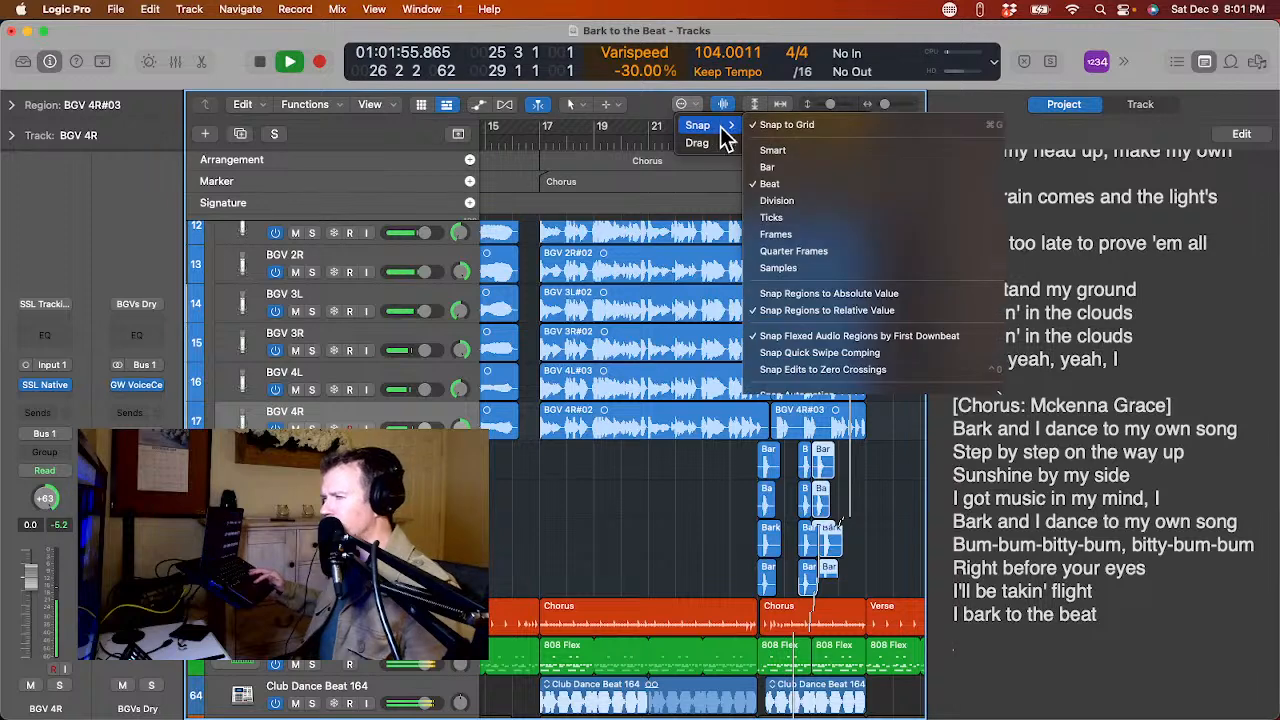
click(770, 200)
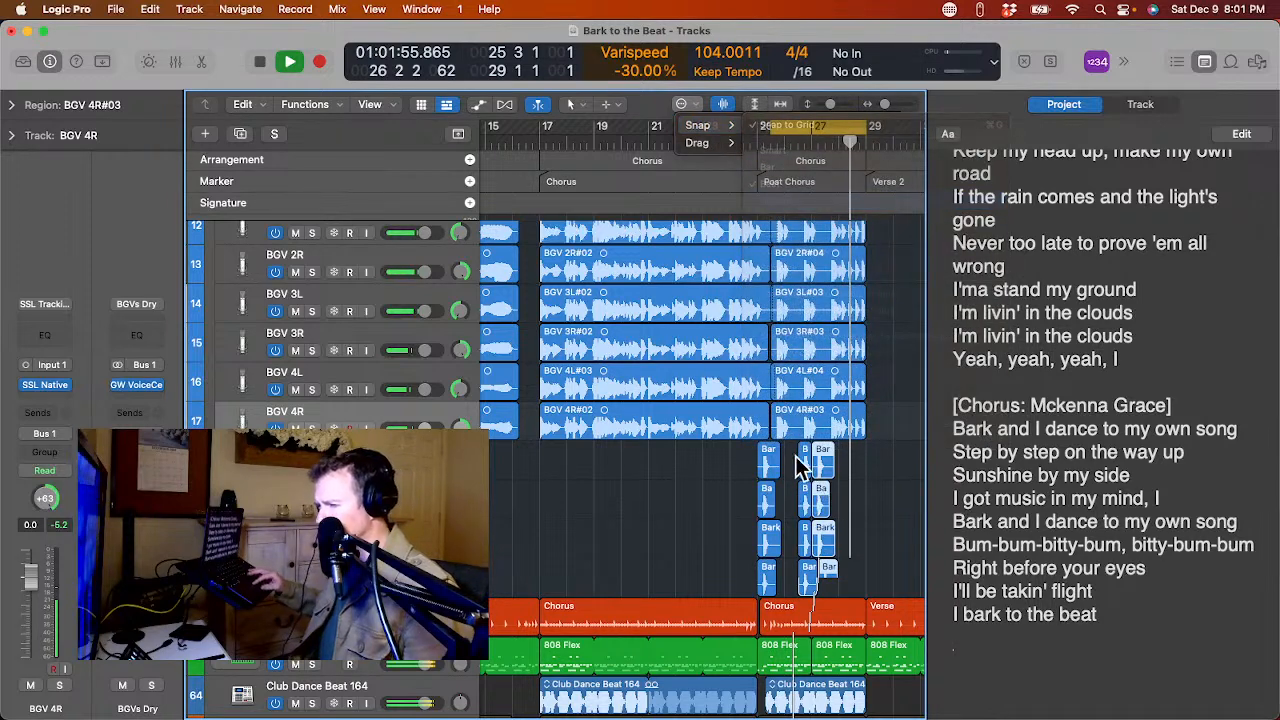
drag(789, 456, 806, 575)
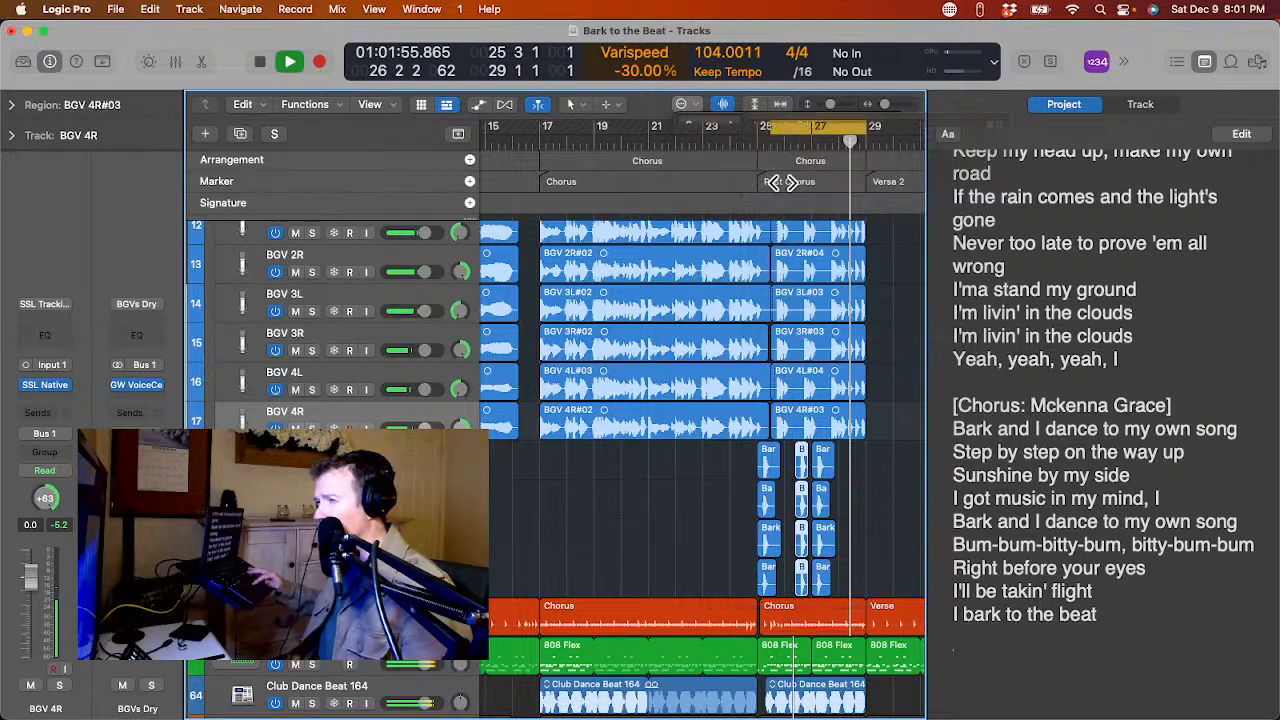
click(784, 143)
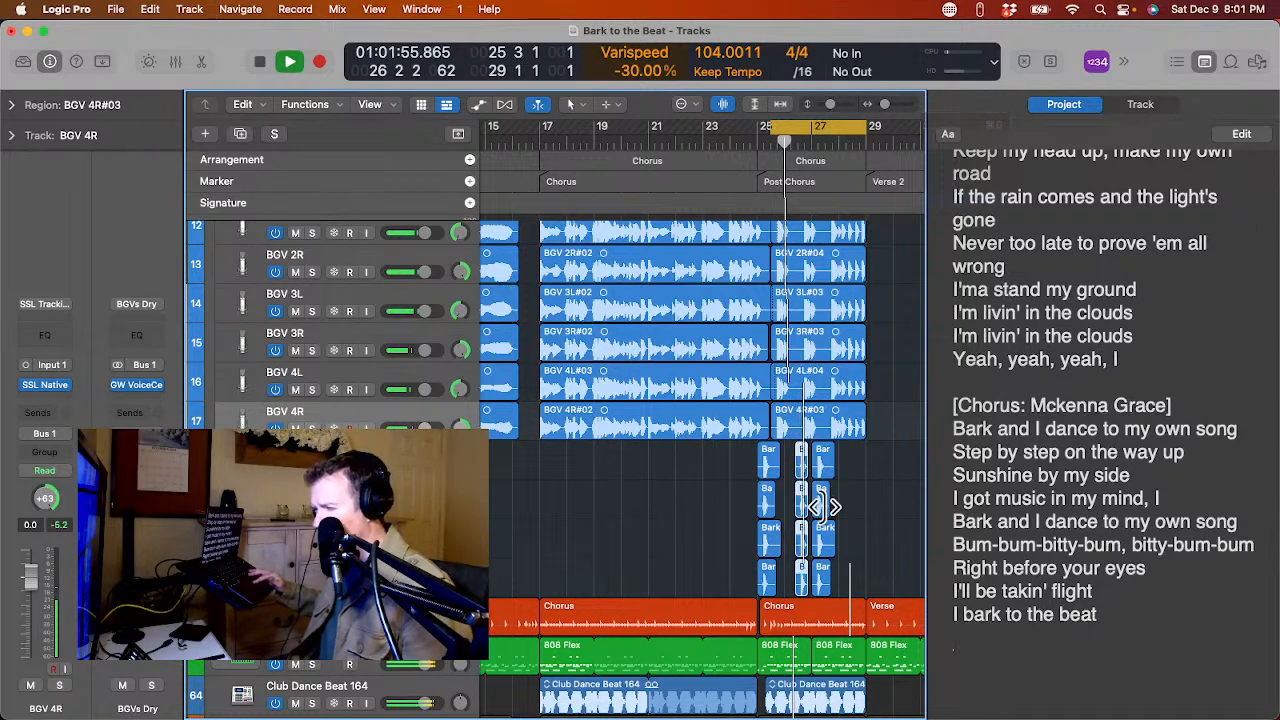
drag(806, 457, 803, 459)
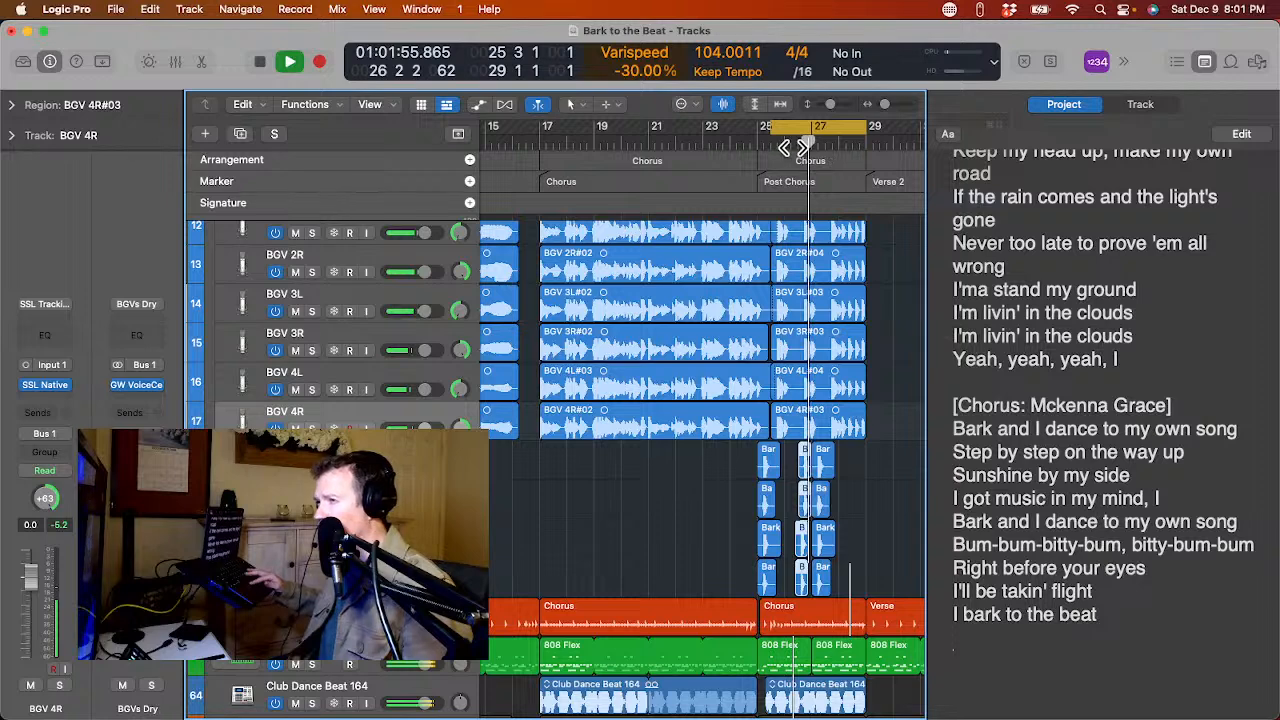
key(space)
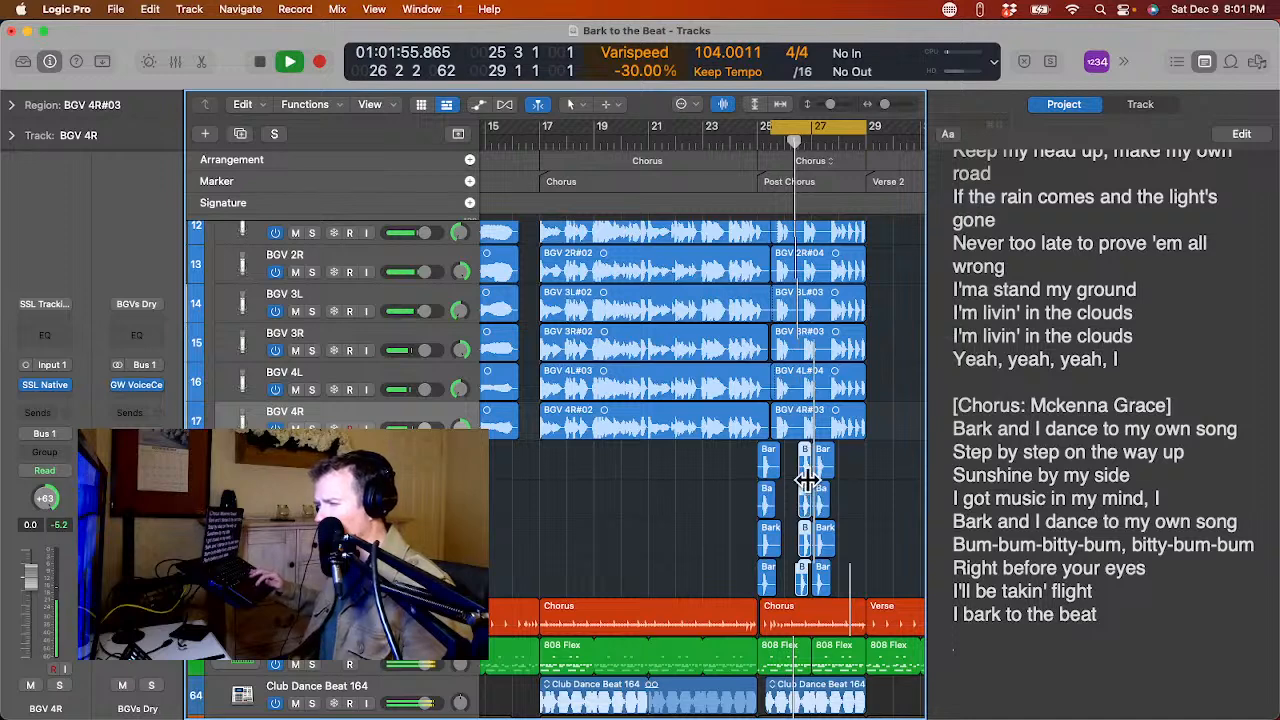
drag(806, 452, 803, 452)
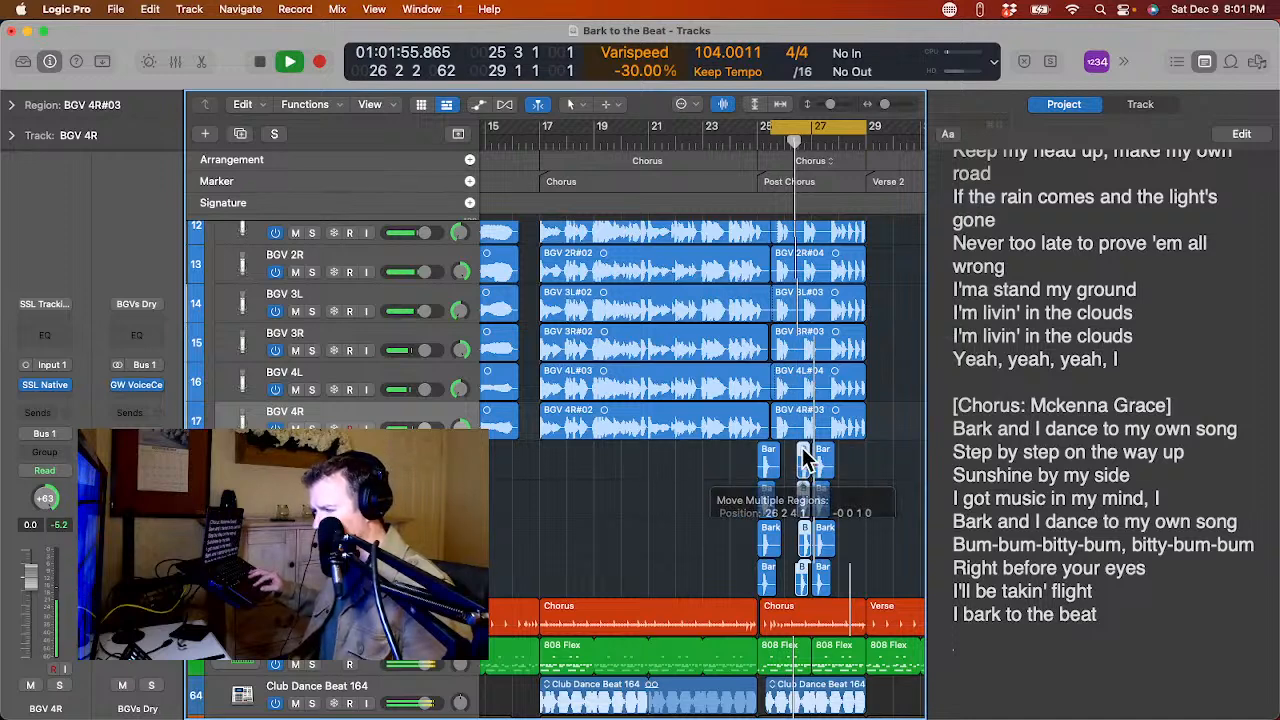
Turn off the cycle range, audition from about bar 26 and nudge the middle set of Bark regions slightly earlier.
click(789, 127)
click(790, 141)
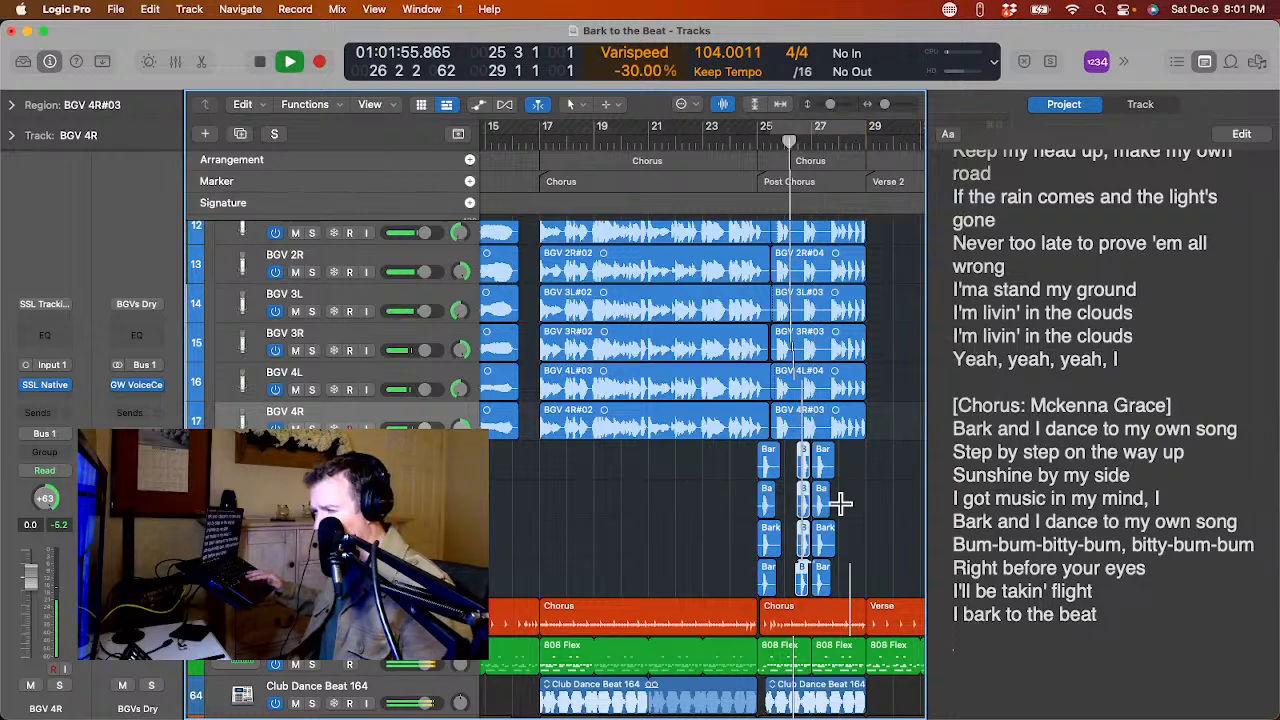
scroll(843, 586, left, 3)
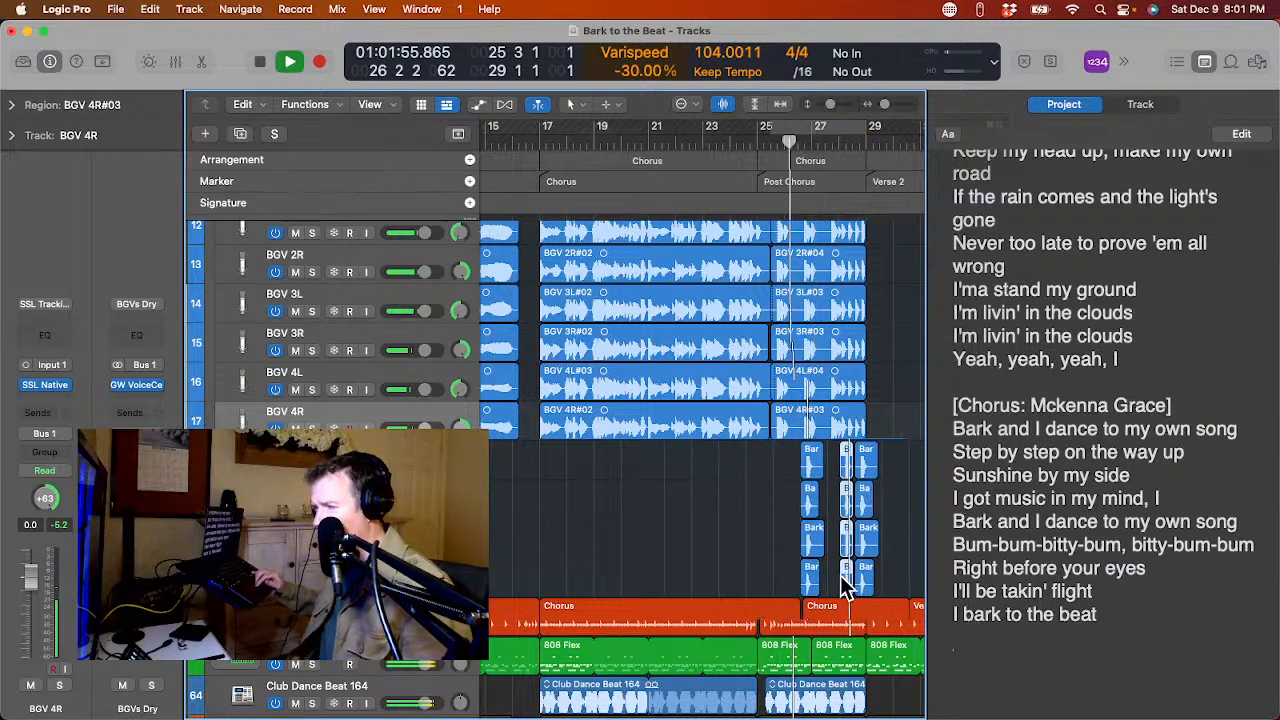
scroll(845, 586, up, 5)
key(super+Right)
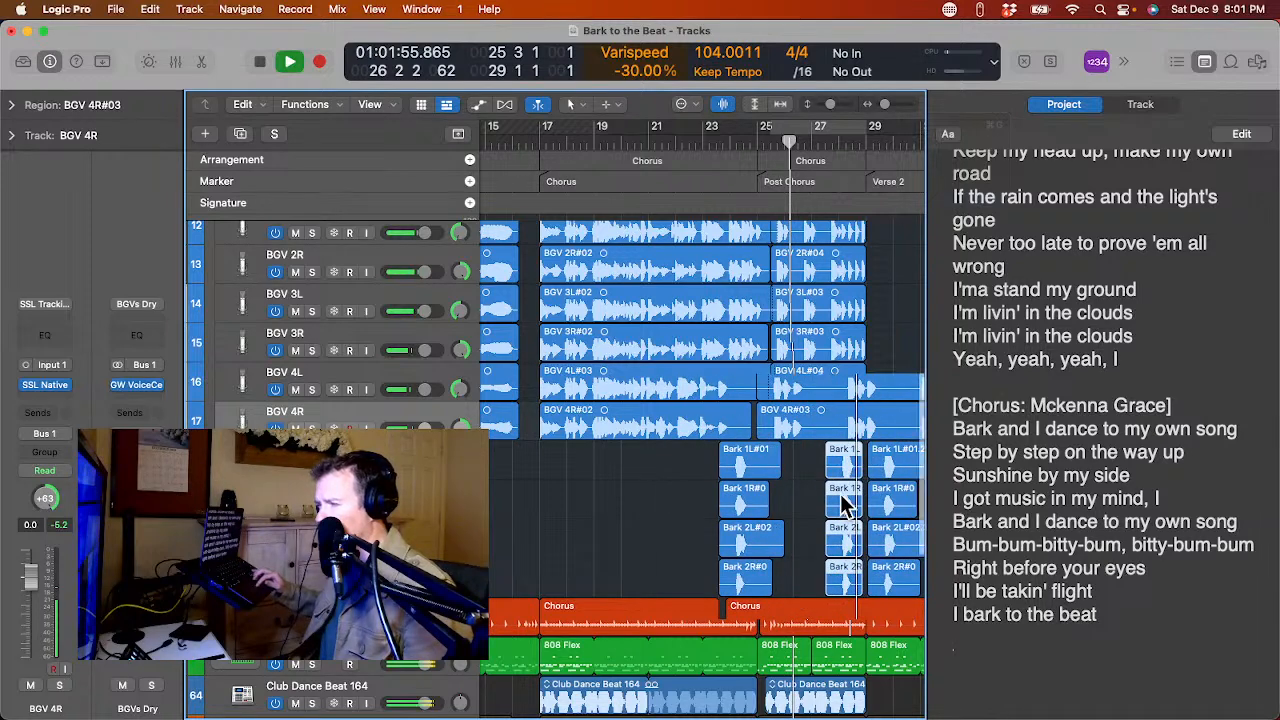
scroll(843, 506, right, 2)
click(768, 134)
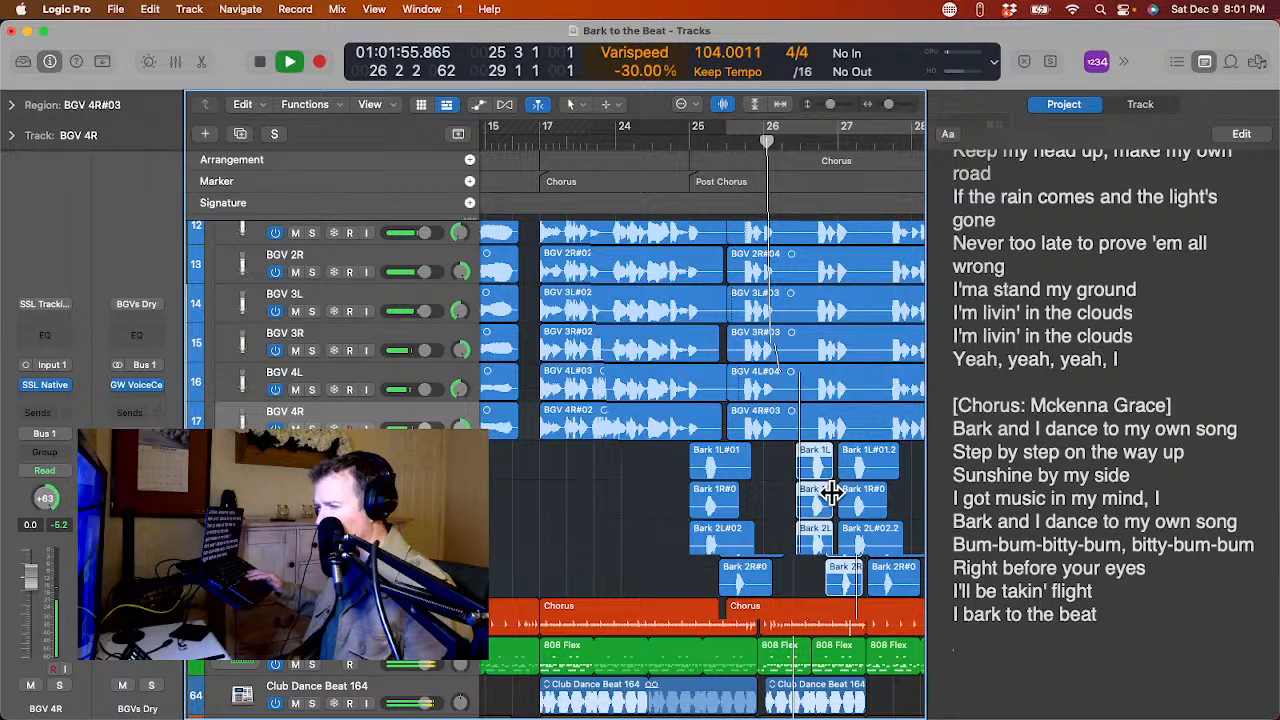
drag(818, 466, 808, 462)
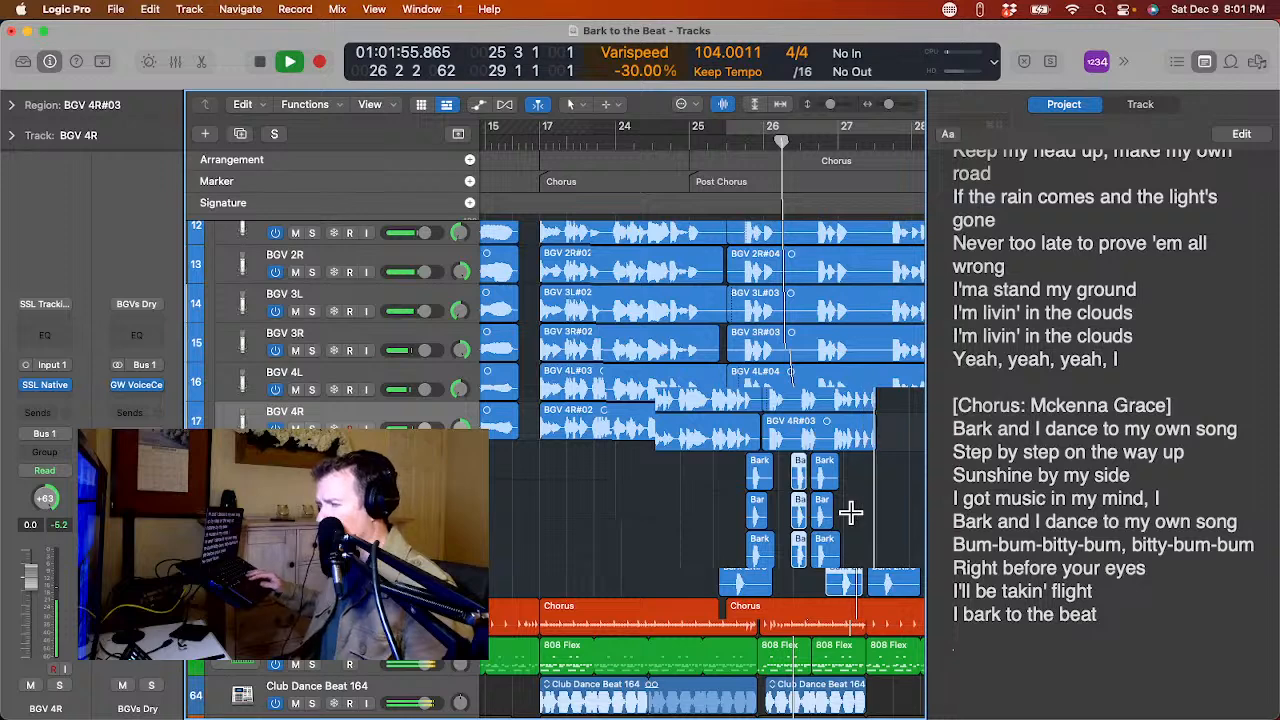
key(super+Left)
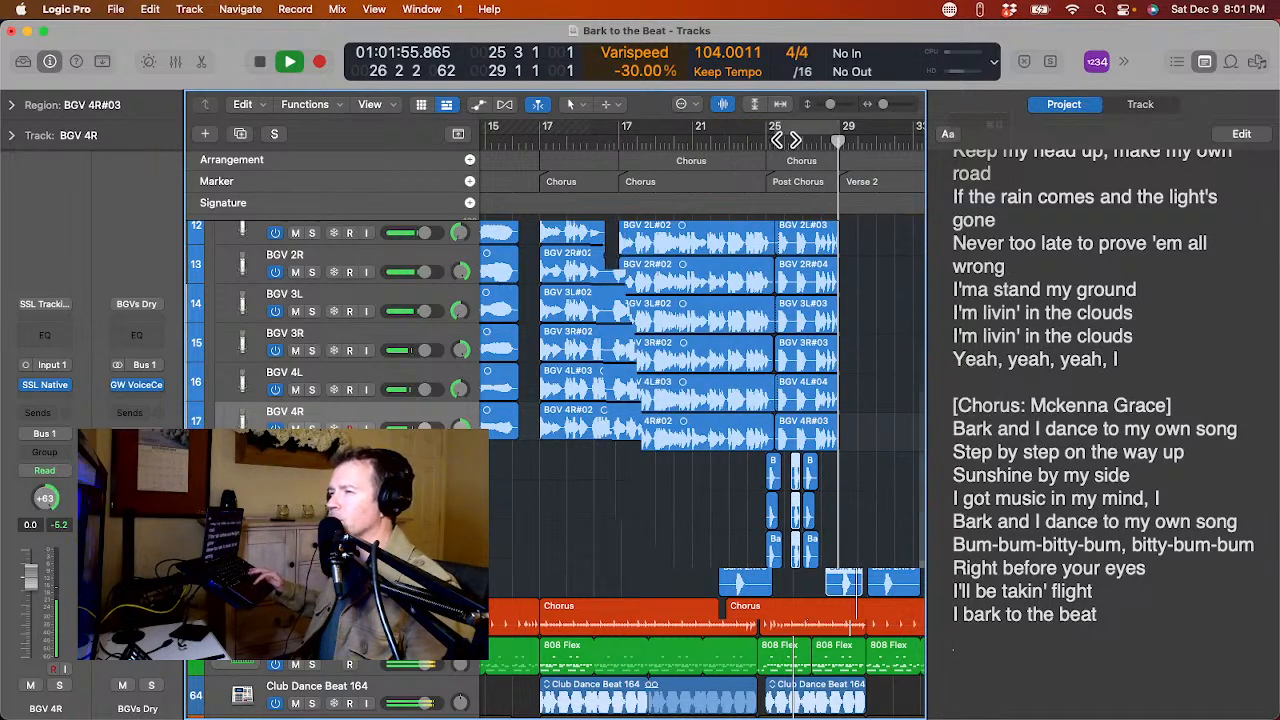
Set the region snap value to Beat.
click(688, 105)
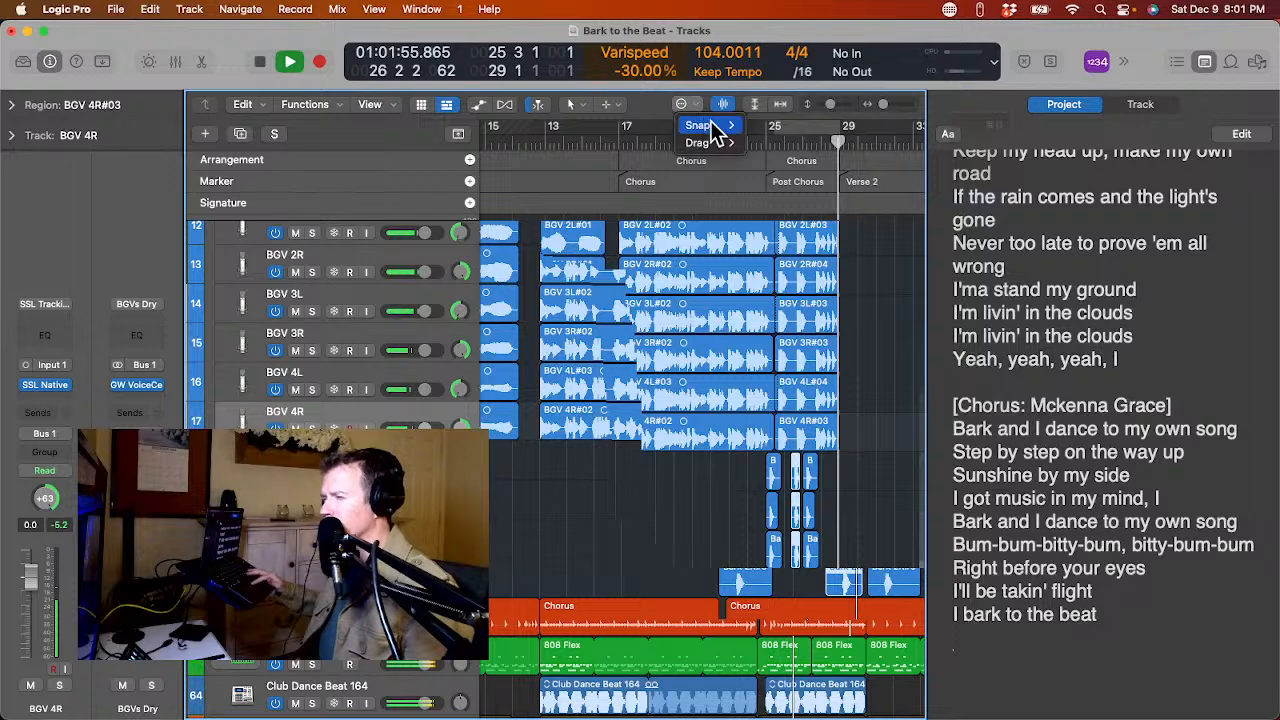
mouse_move(712, 127)
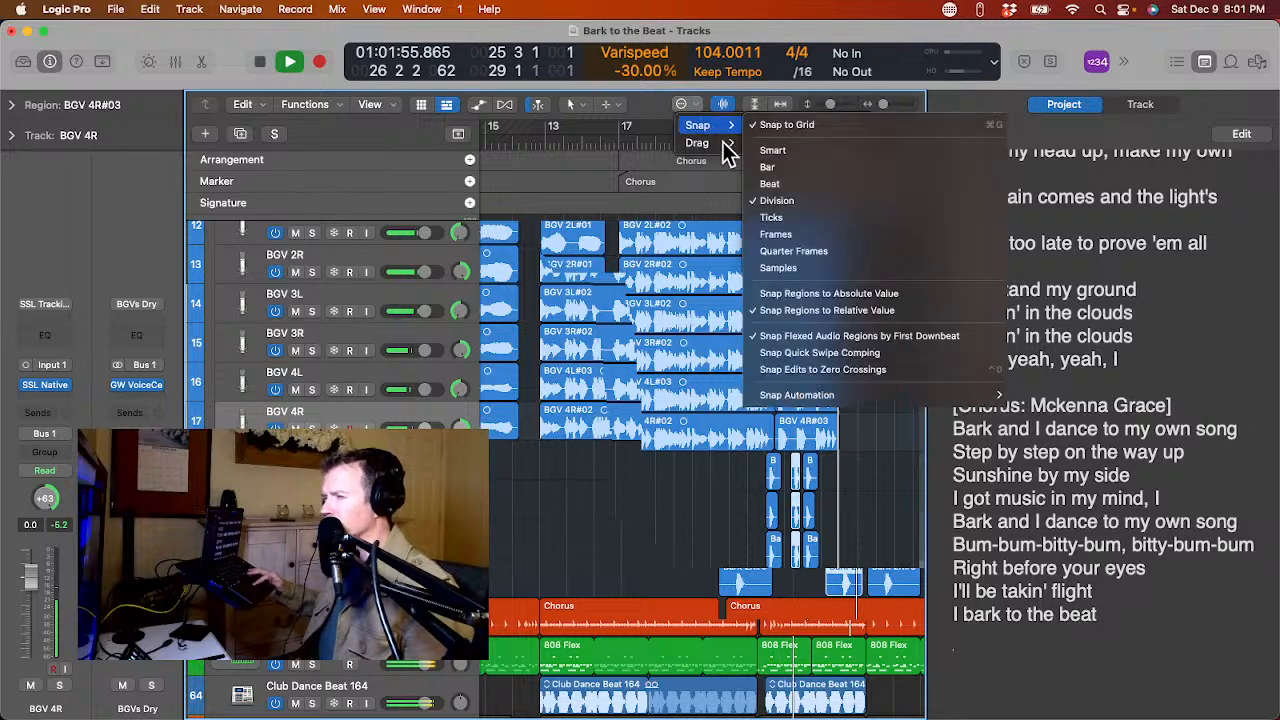
click(785, 188)
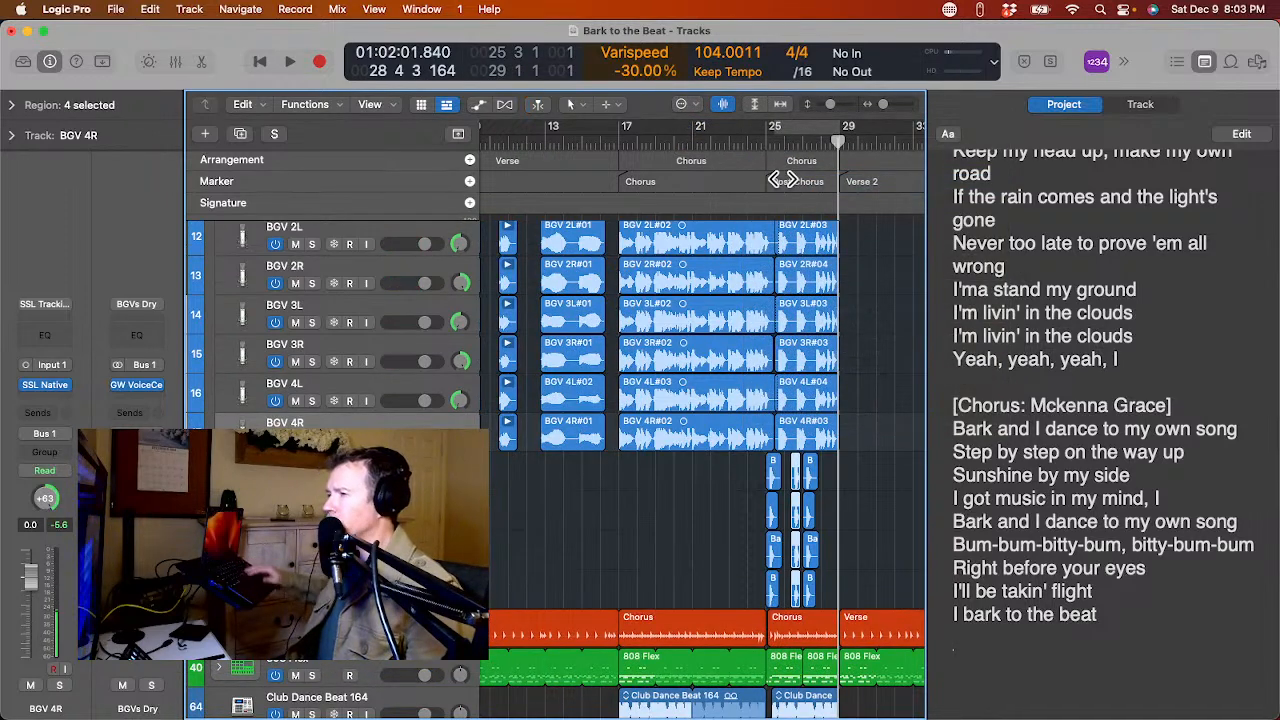
Set the cycle range to the Verse 2 marker, bars 29 to 41, and play its beginning briefly.
click(782, 180)
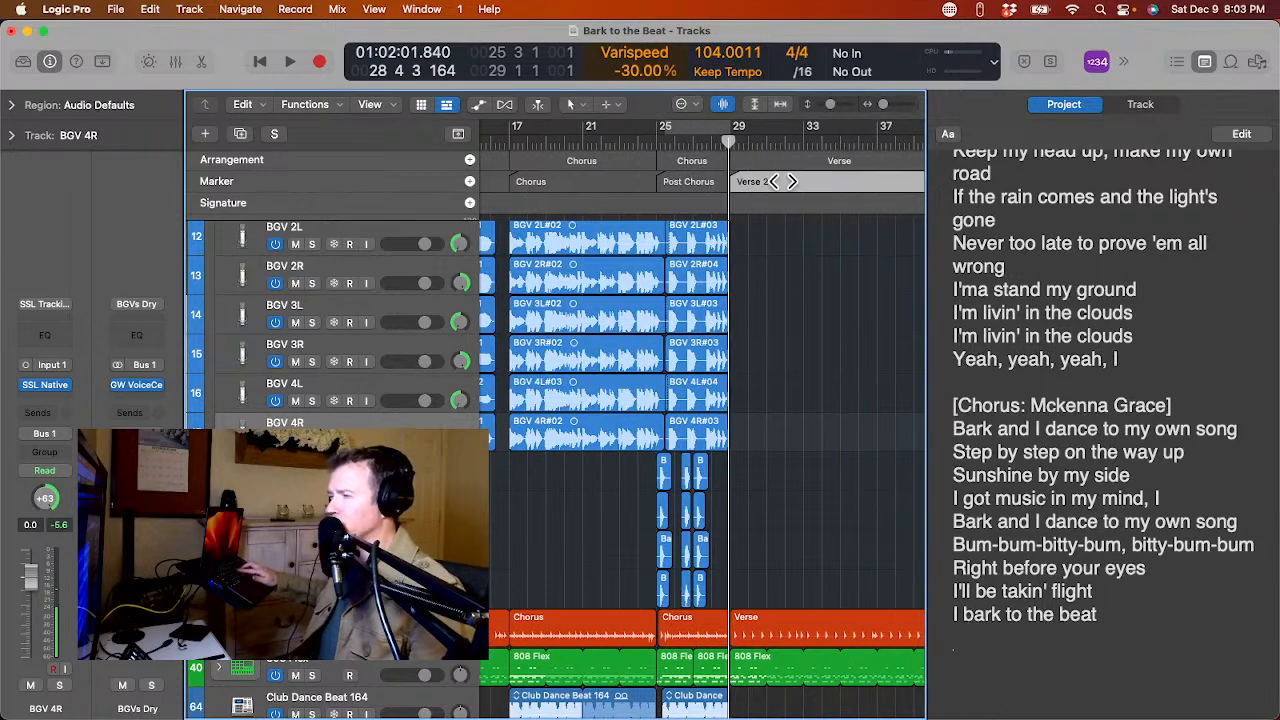
key(space)
key(space)
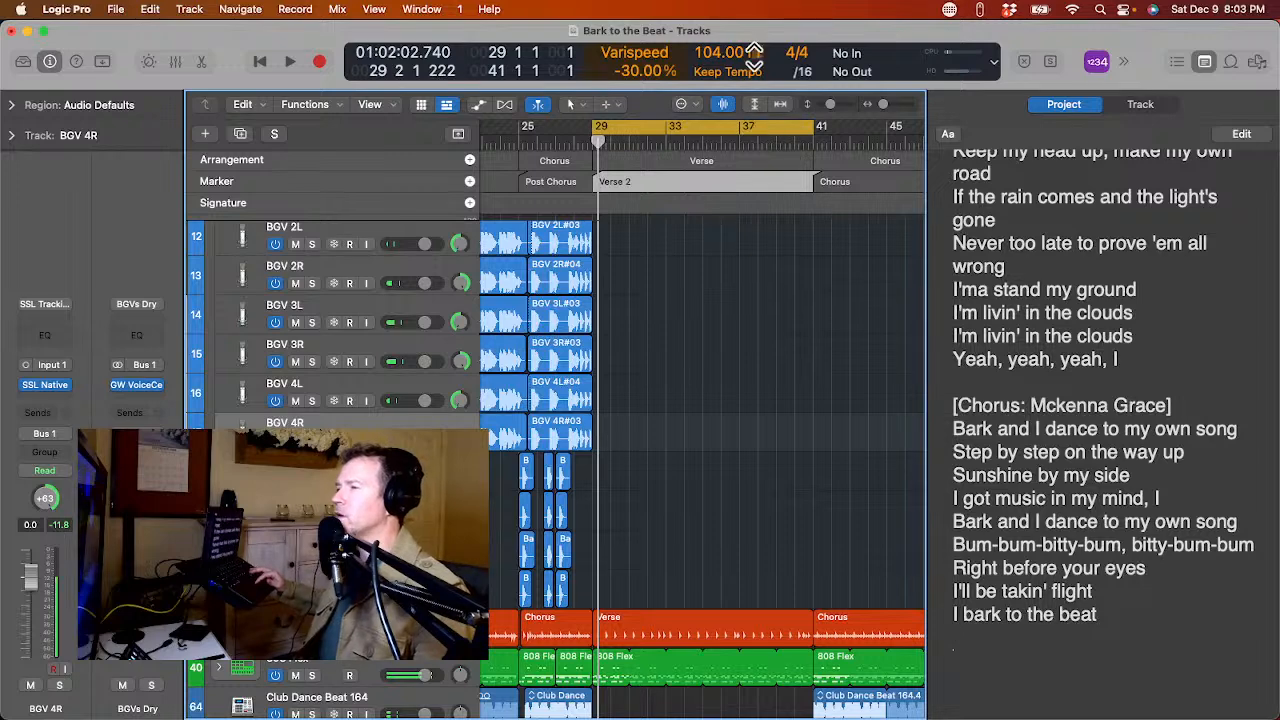
Turn off Varispeed and play the Verse 2 cycle range.
click(1124, 62)
click(1170, 86)
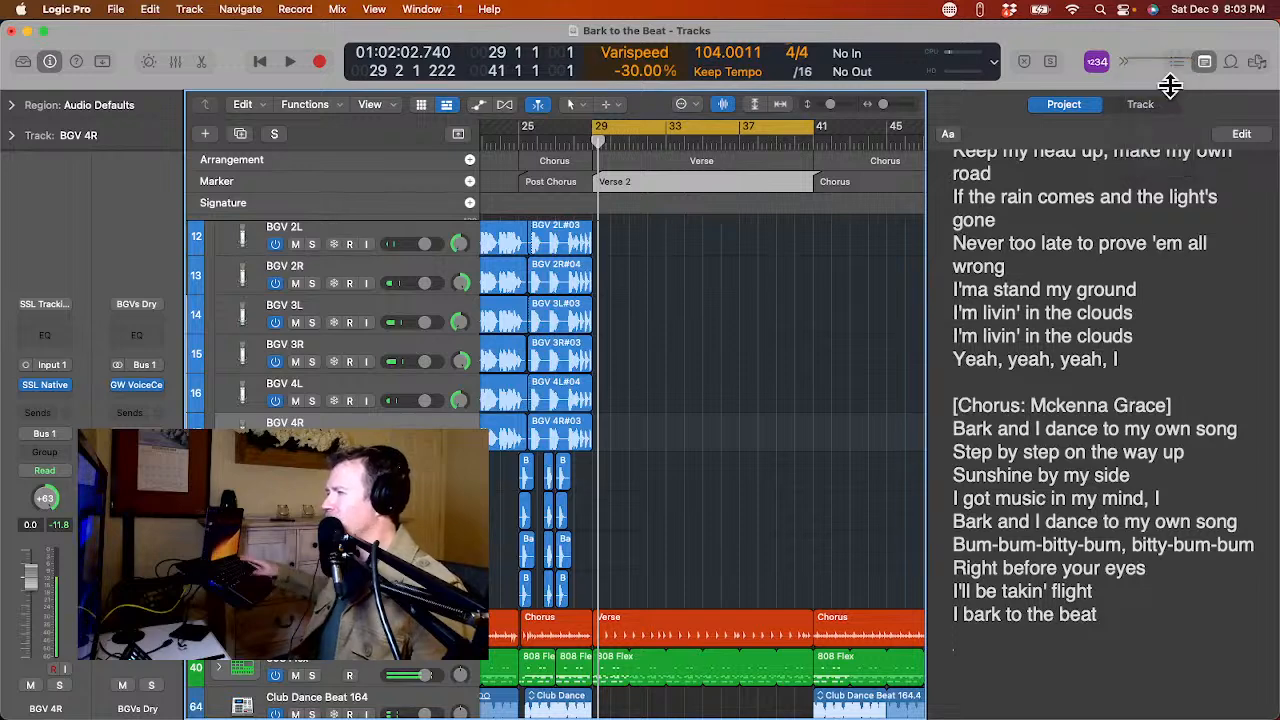
key(space)
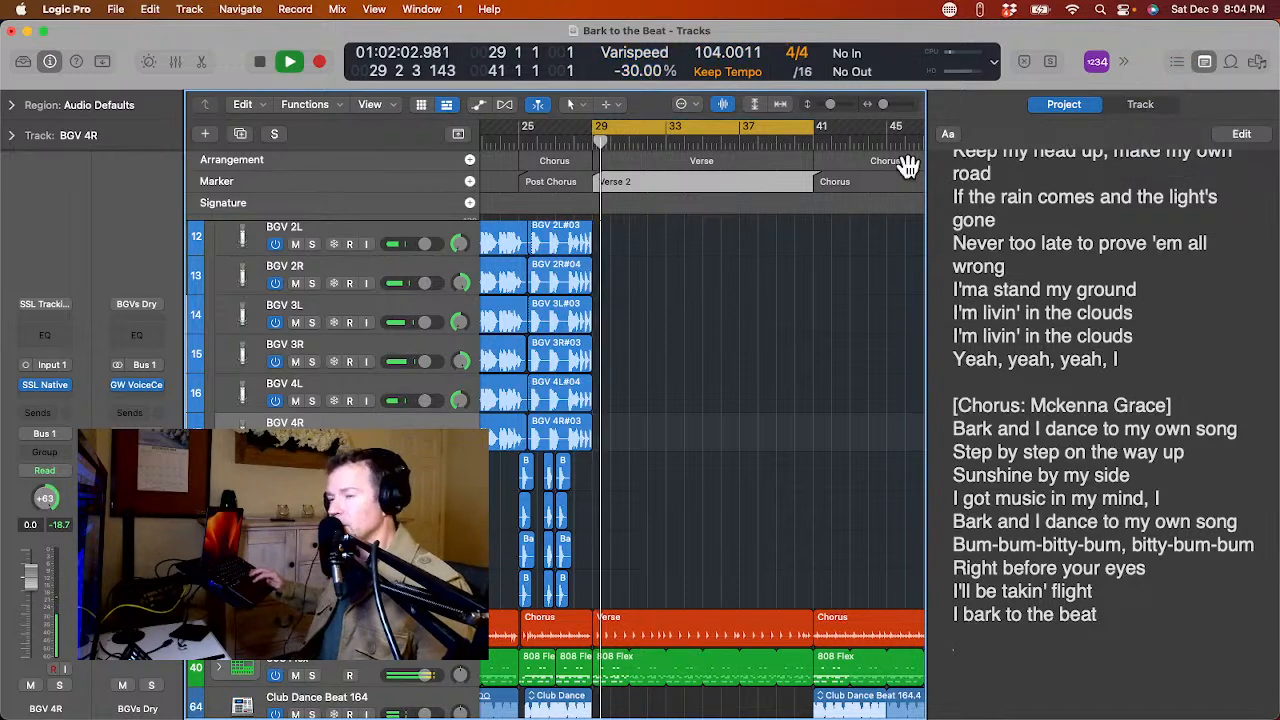
Stop playback, duplicate the Lead Vocal Dry track as a new empty track and rename it Lead Vocal Male.
key(space)
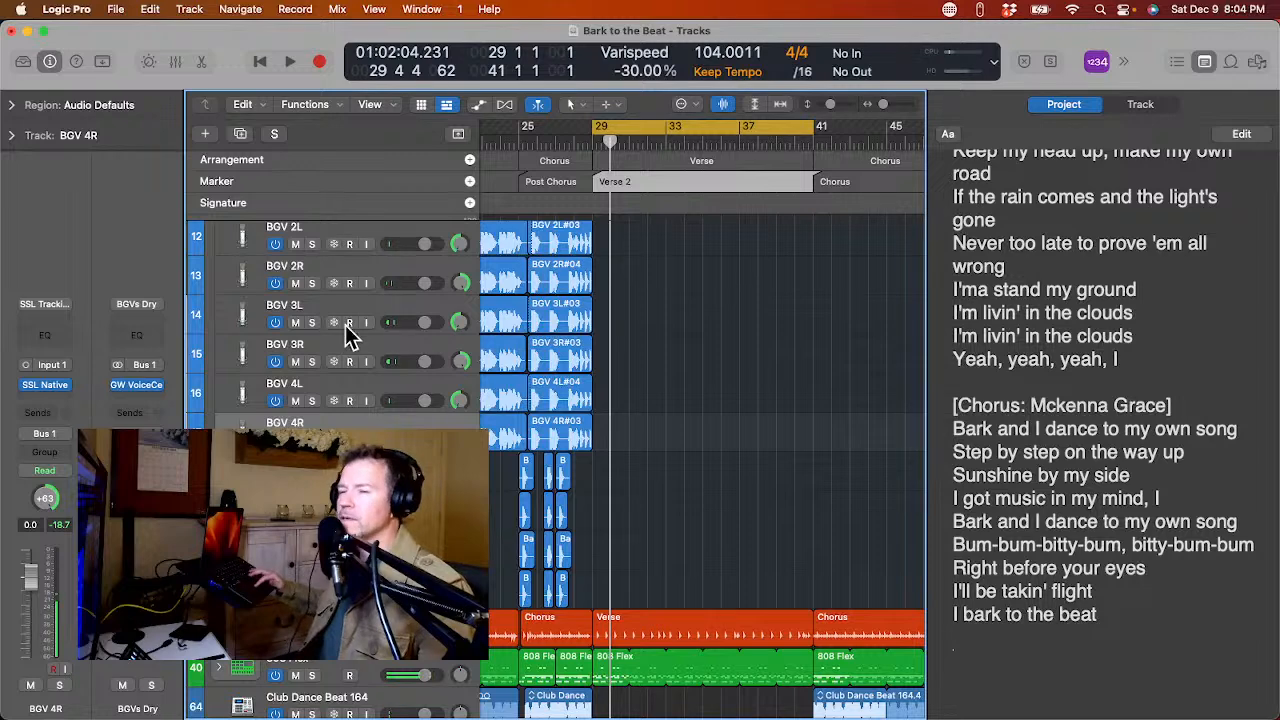
scroll(330, 328, up, 5)
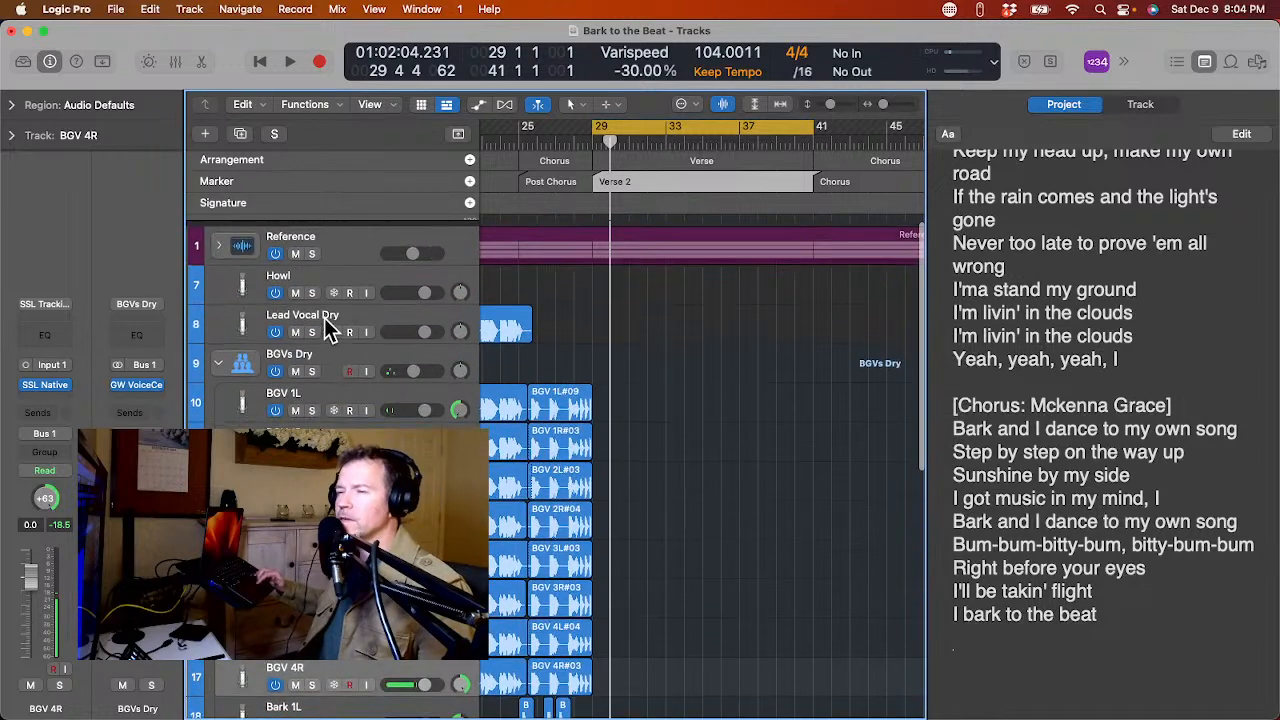
click(235, 318)
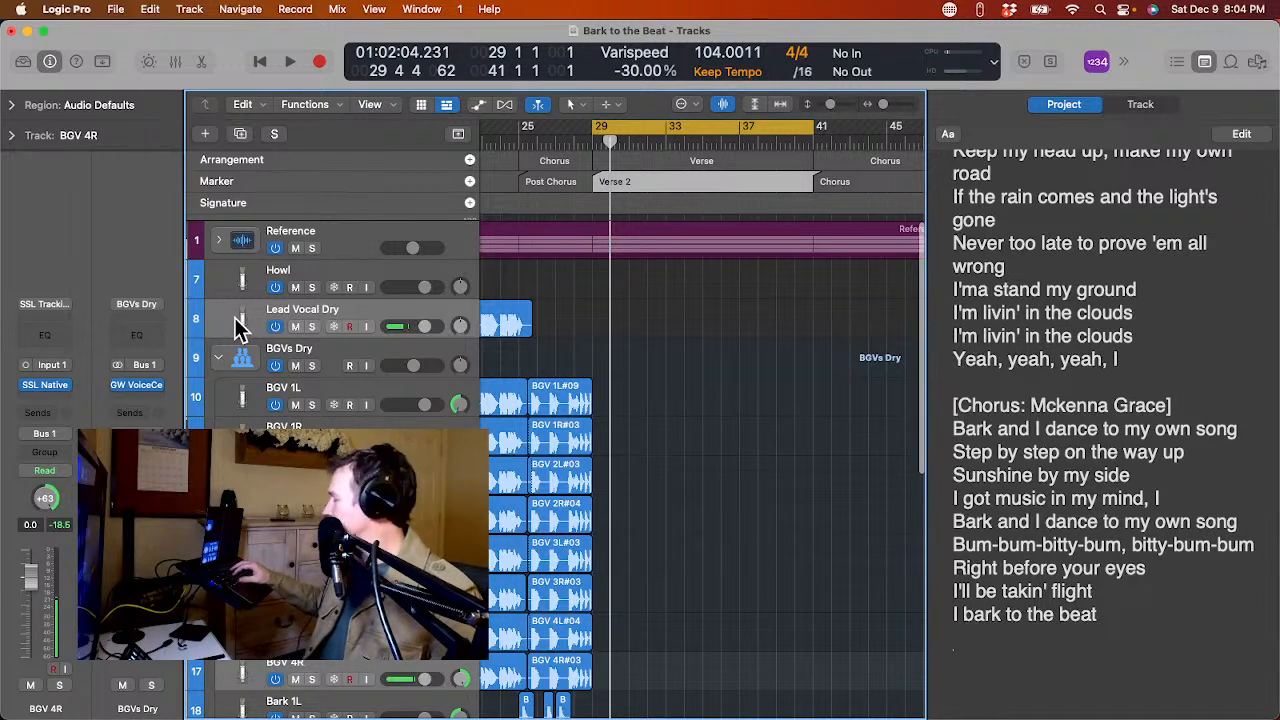
key(super+d)
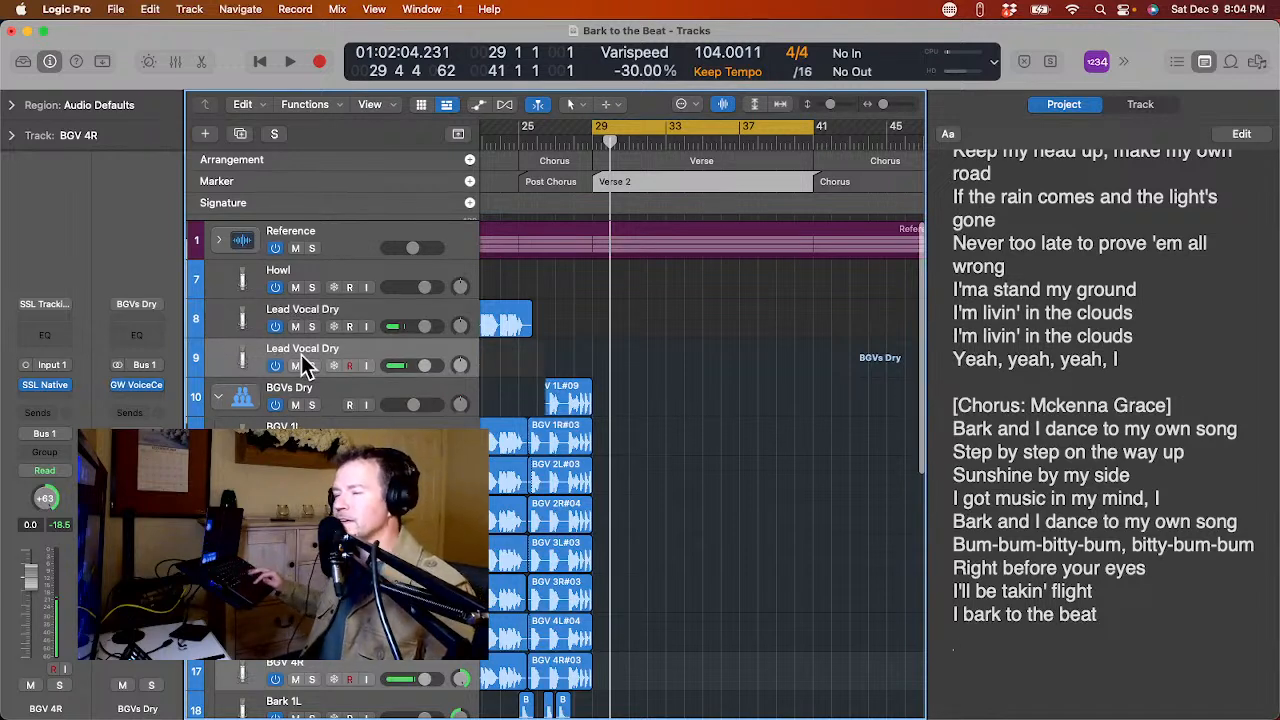
double_click(302, 348)
key(BackSpace)
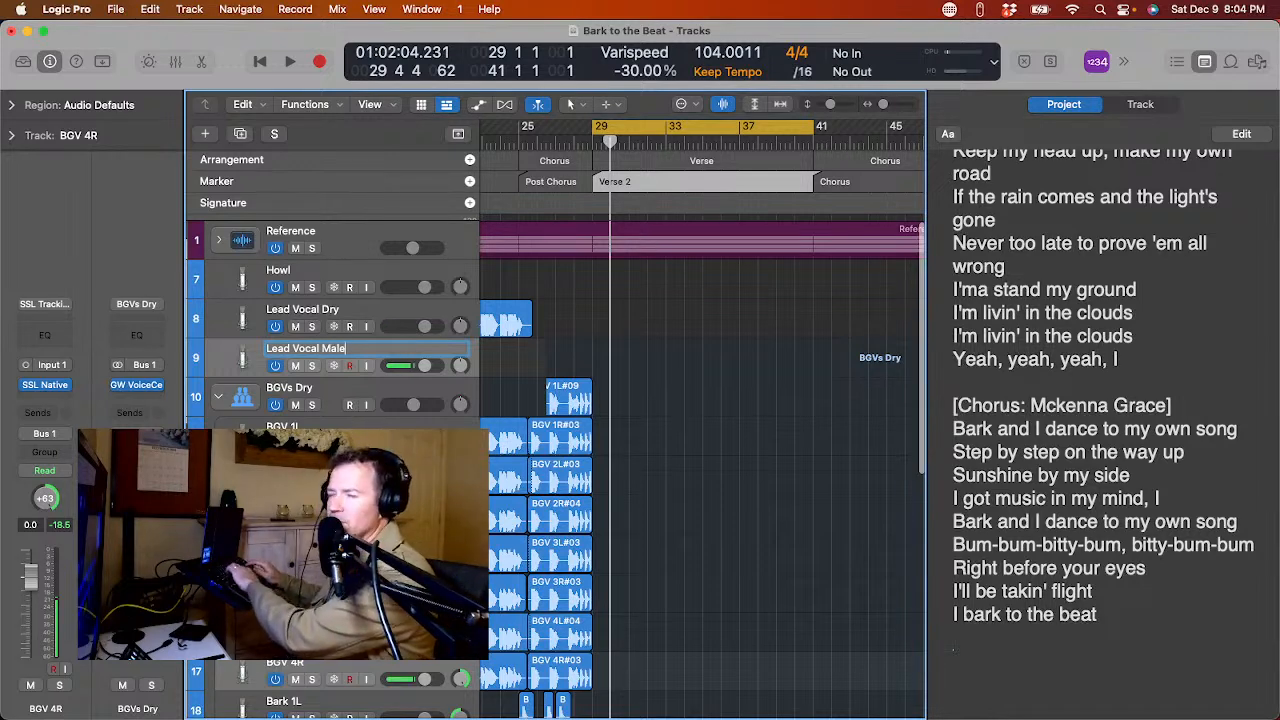
key(Return)
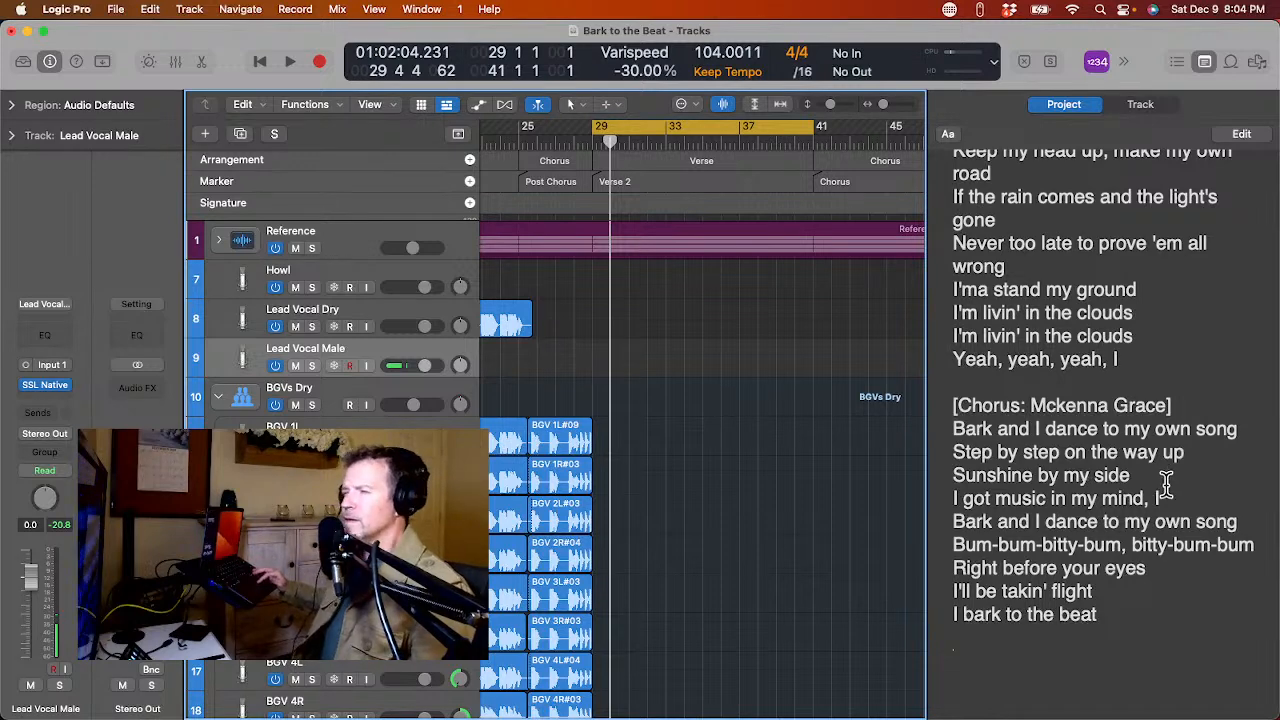
Read through the Verse 2 lyrics in the project notes to rehearse the lines.
scroll(1167, 487, down, 1)
scroll(1167, 487, down, 5)
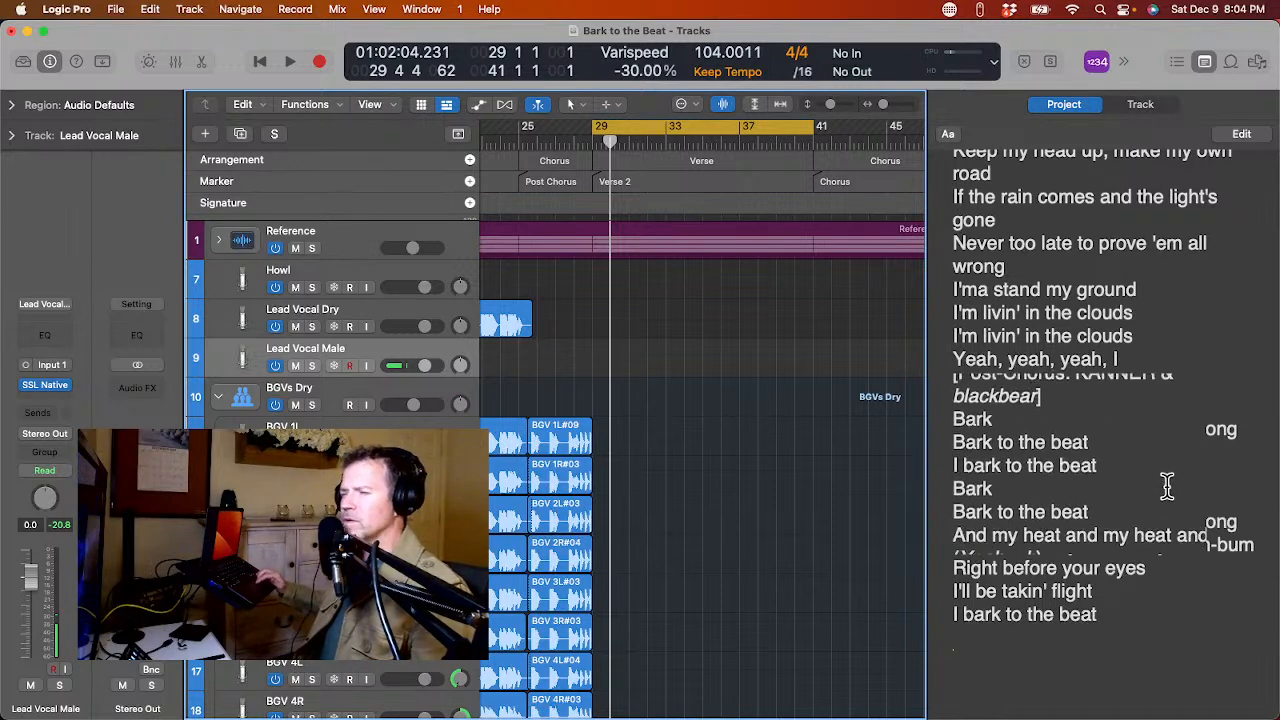
scroll(1167, 487, down, 5)
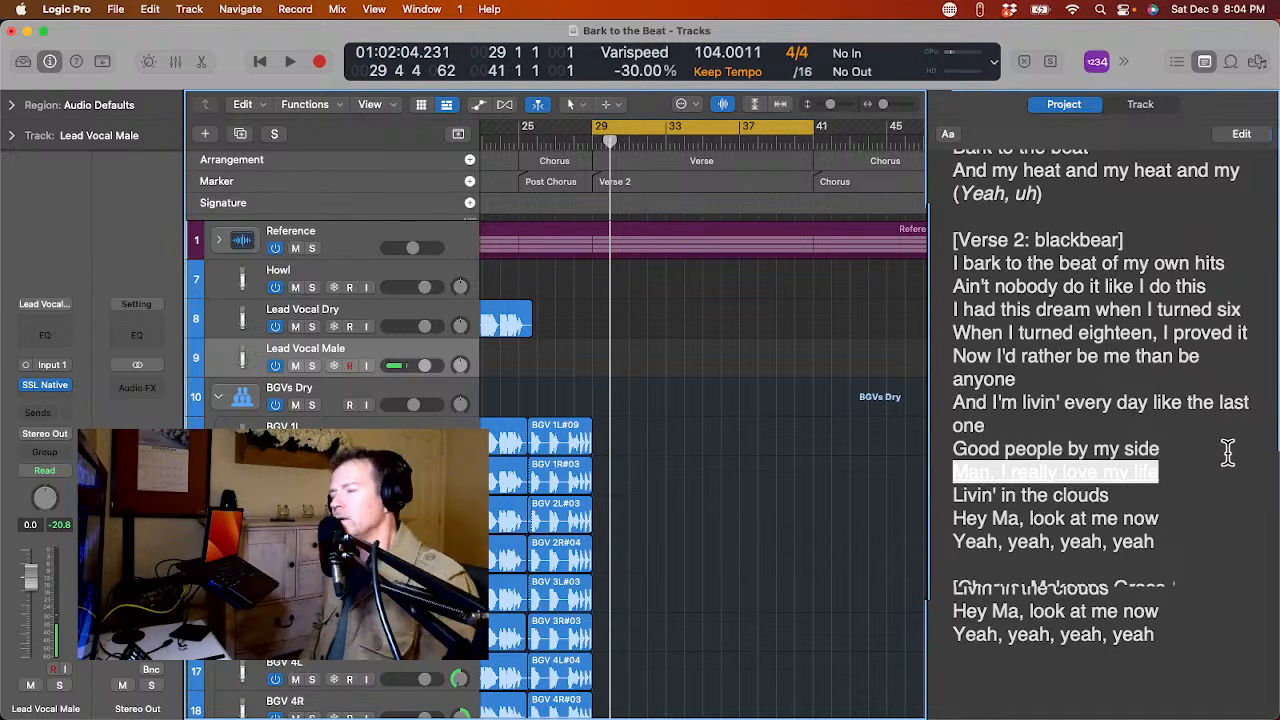
scroll(1228, 452, down, 2)
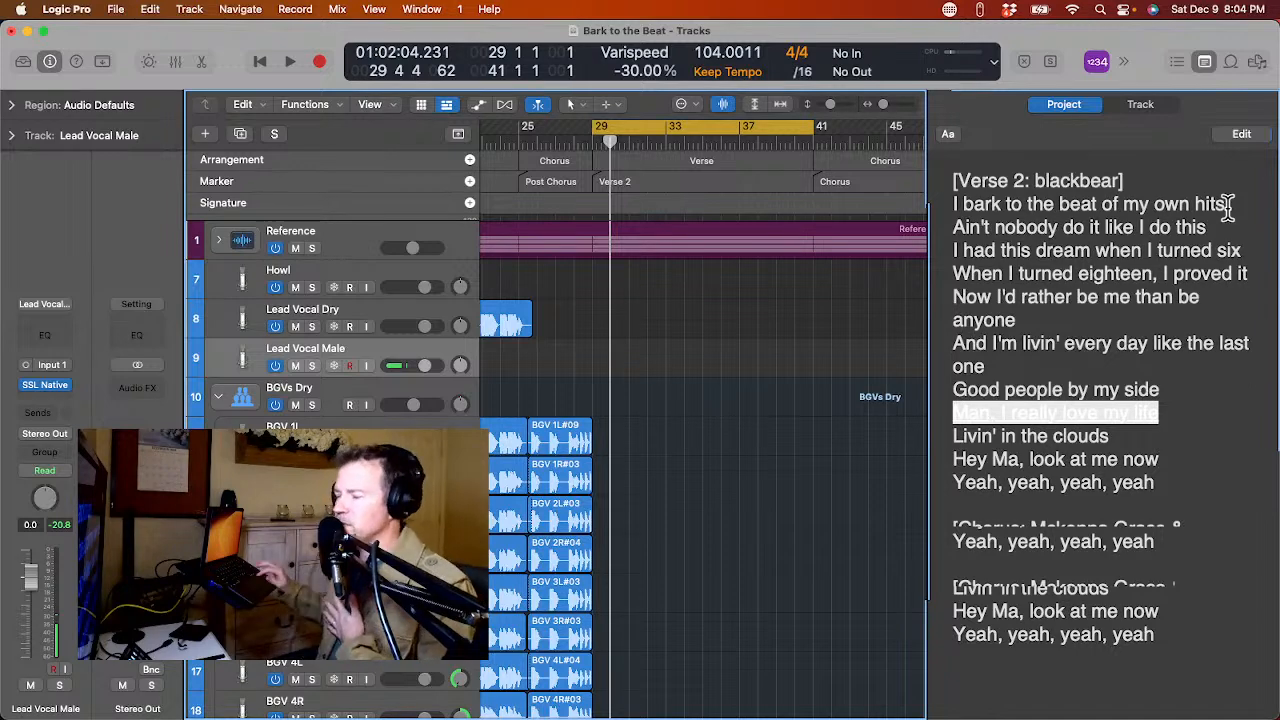
scroll(1228, 257, down, 2)
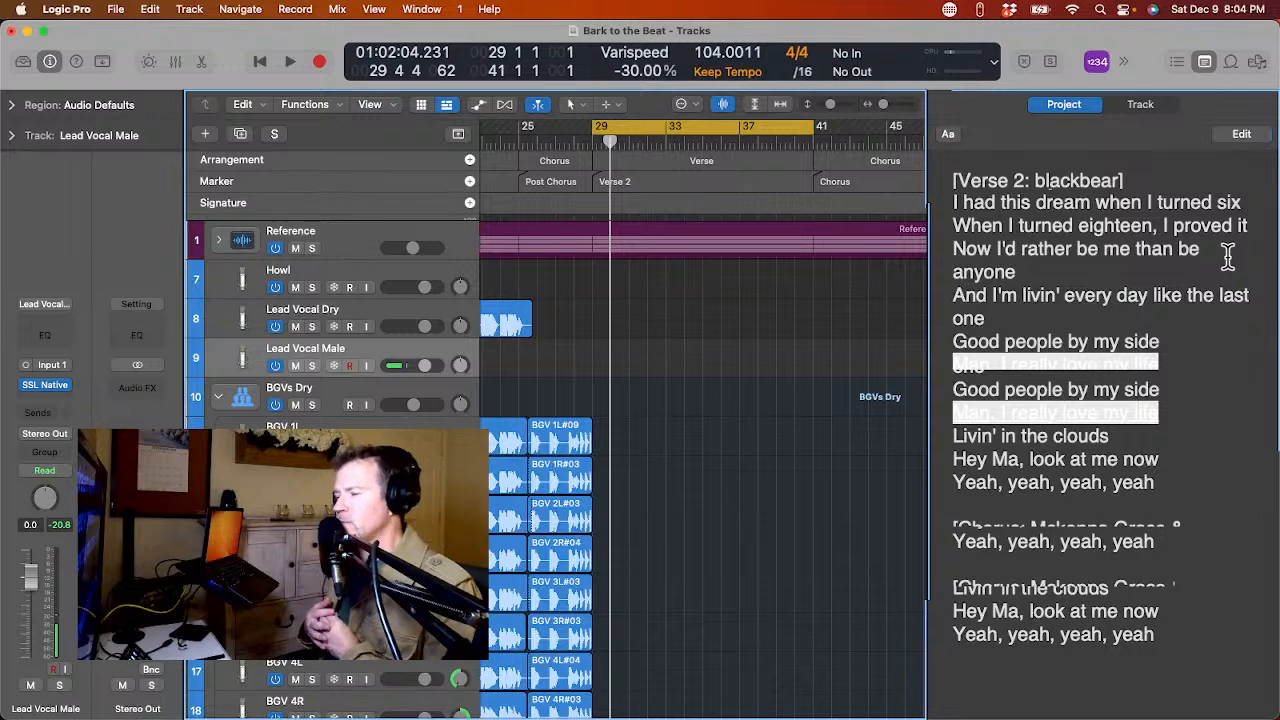
scroll(1228, 257, down, 2)
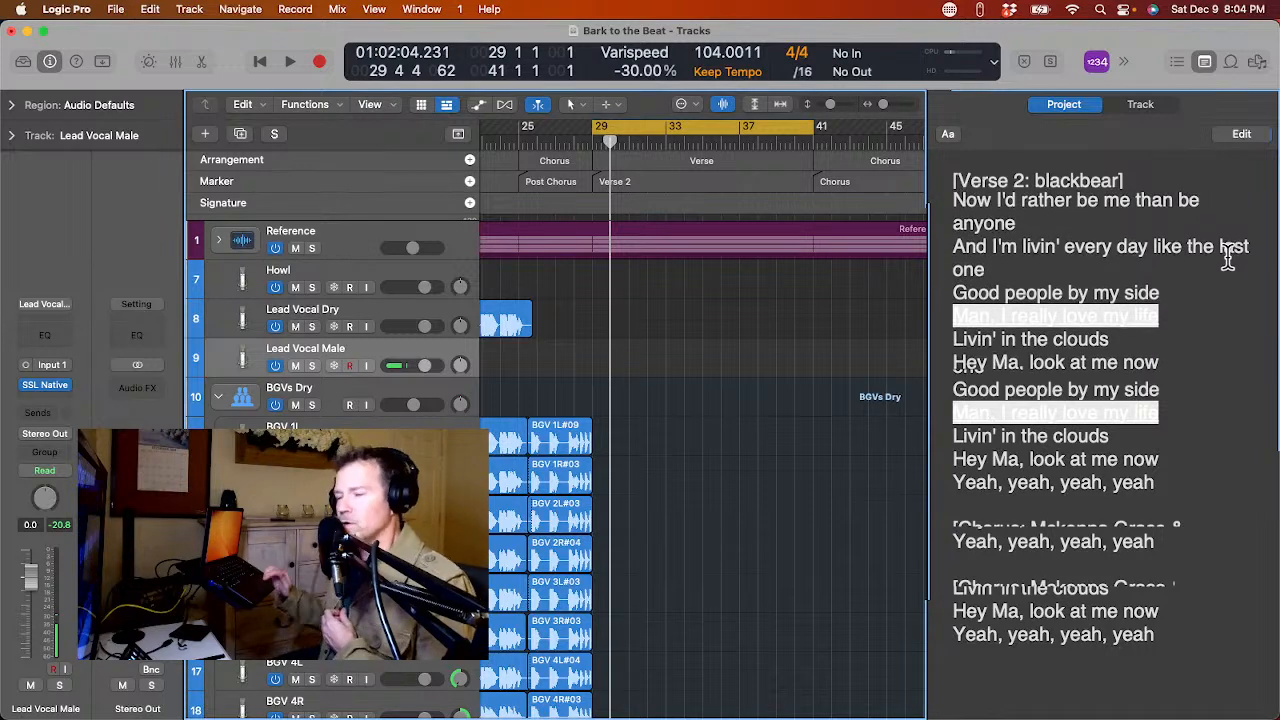
scroll(1228, 257, down, 2)
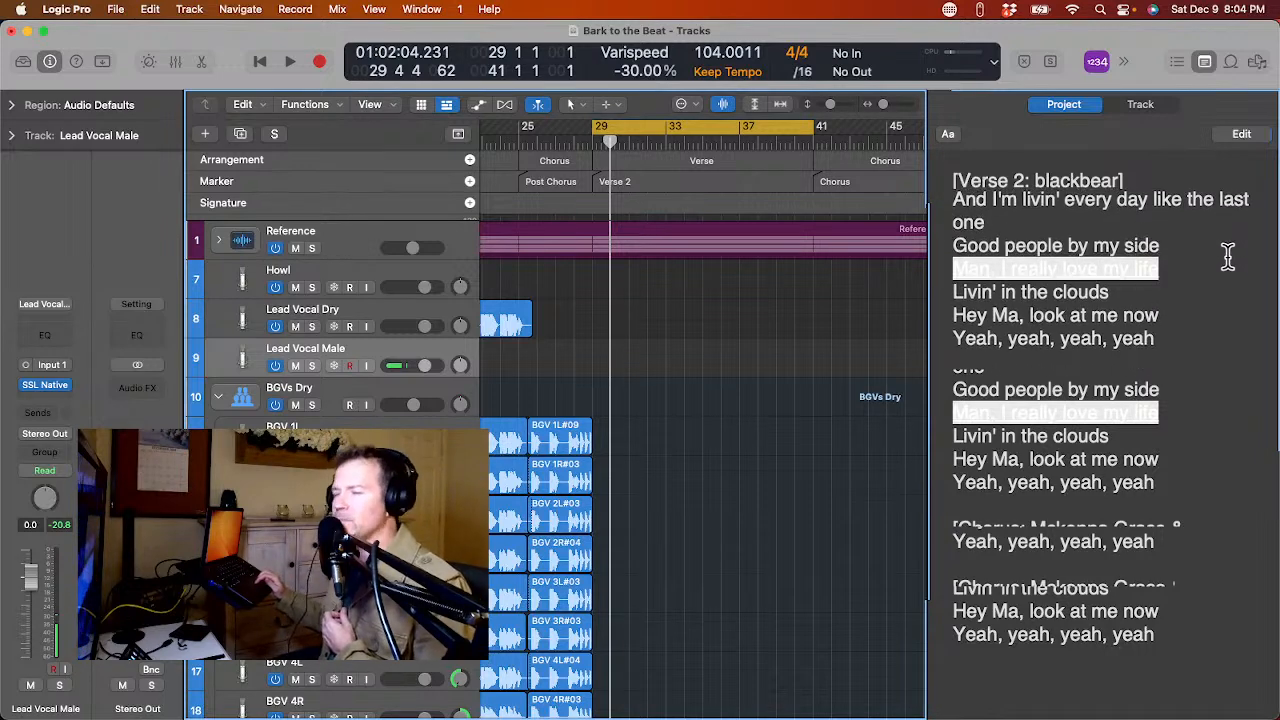
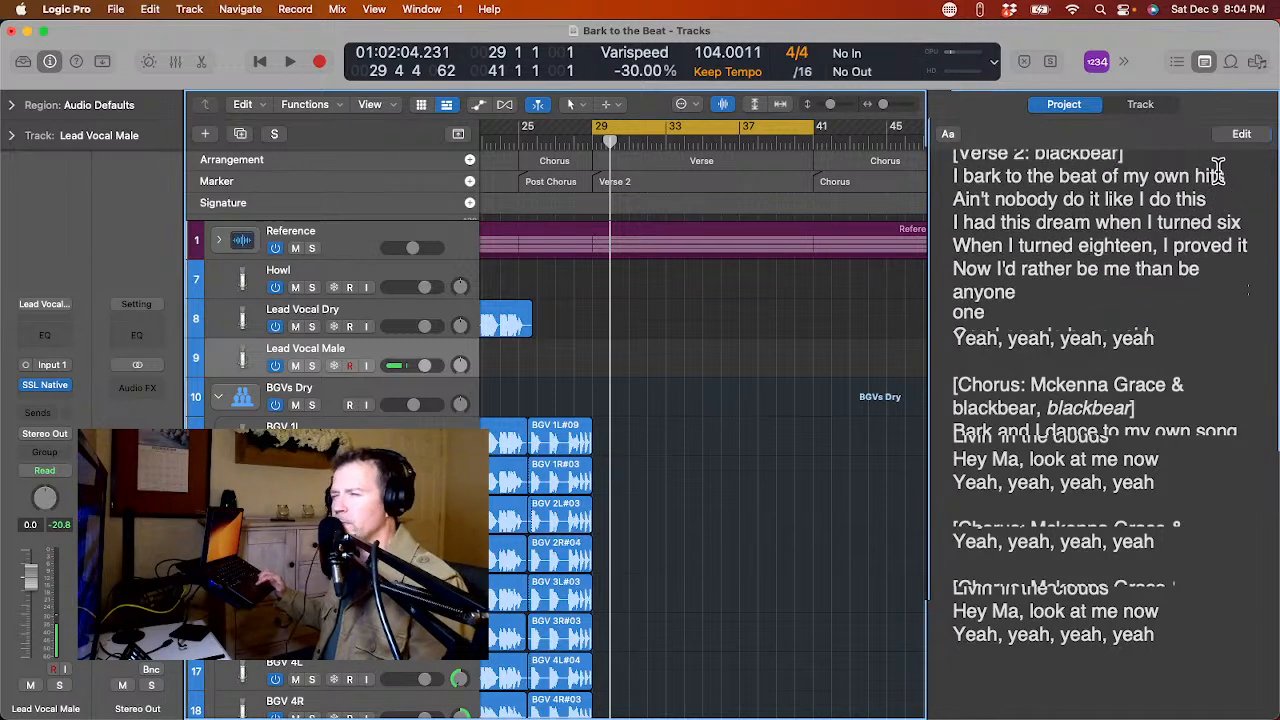
scroll(1218, 202, up, 1)
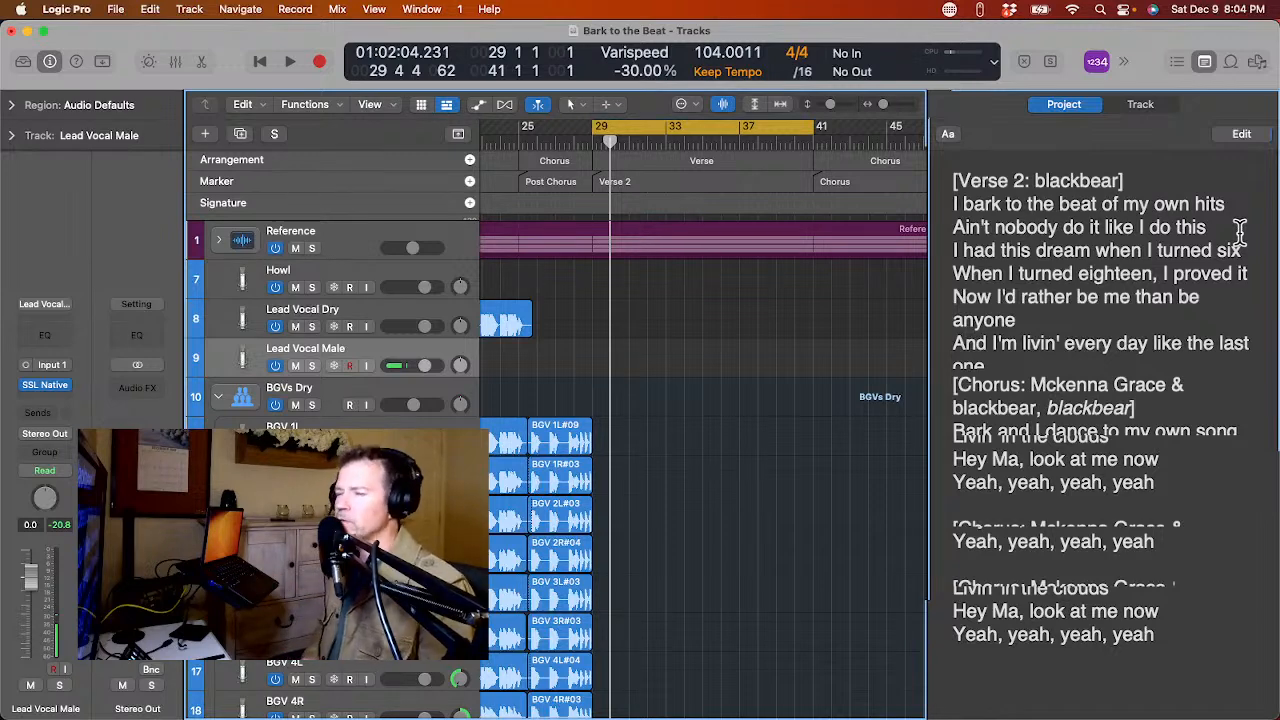
scroll(1246, 180, up, 1)
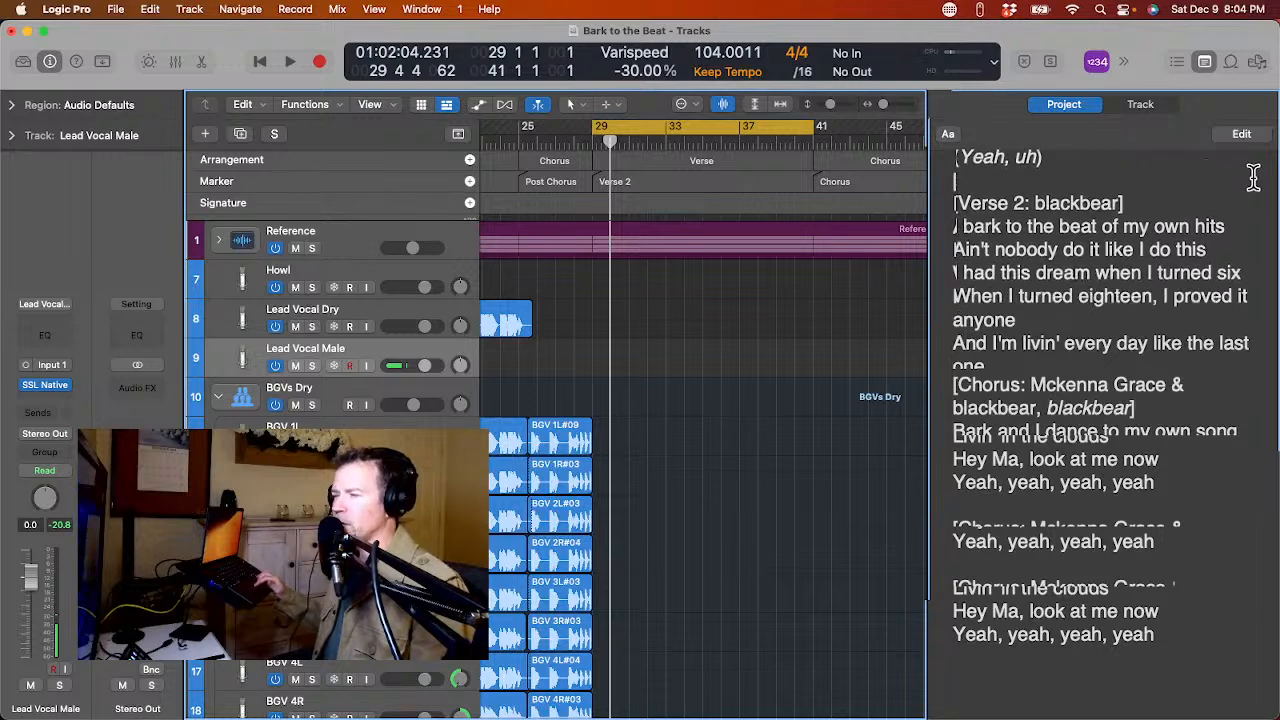
scroll(1235, 290, down, 3)
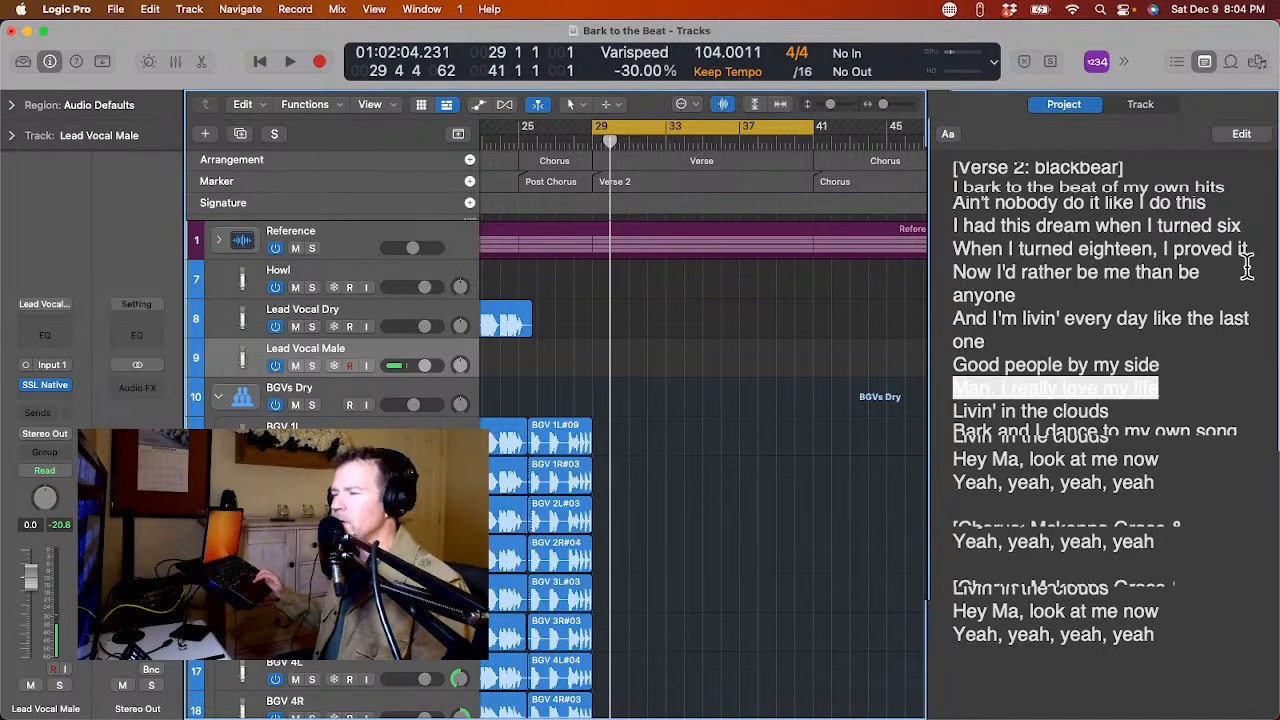
scroll(1246, 265, down, 2)
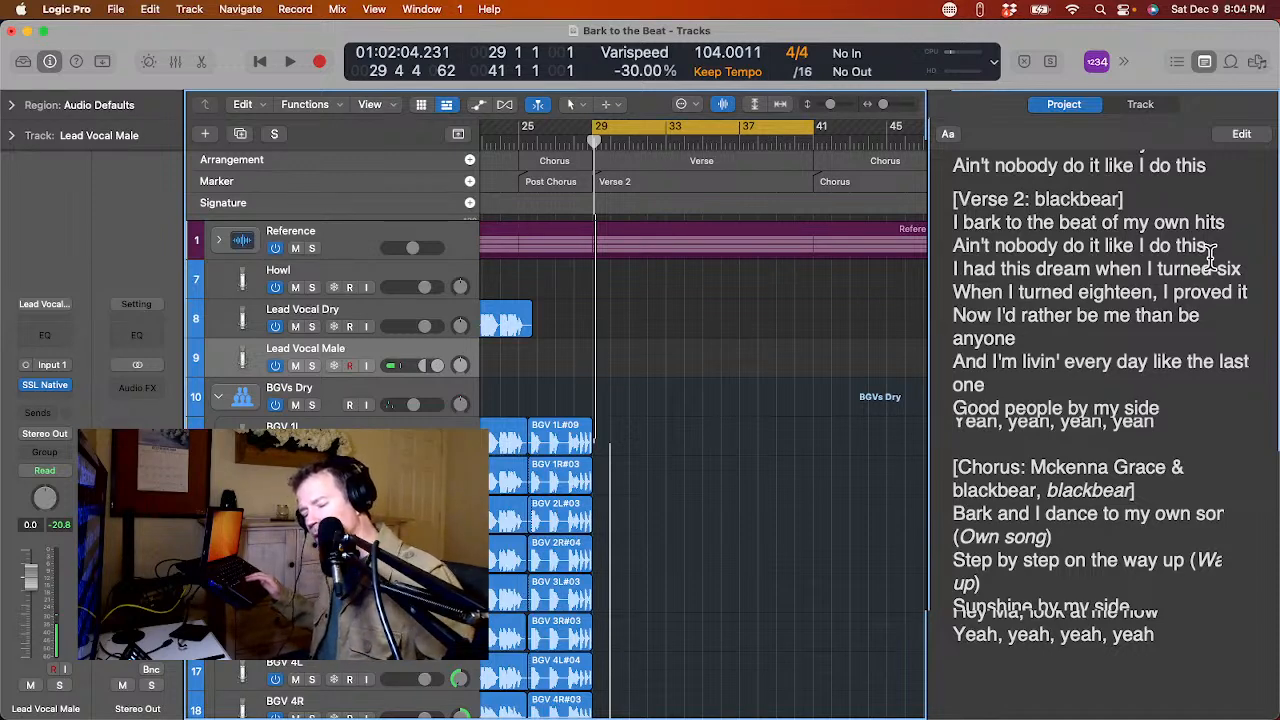
Extend the cycle start back to bar 28 and record the Verse 2 lead on the Lead Vocal Male track while following the lyrics.
key(space)
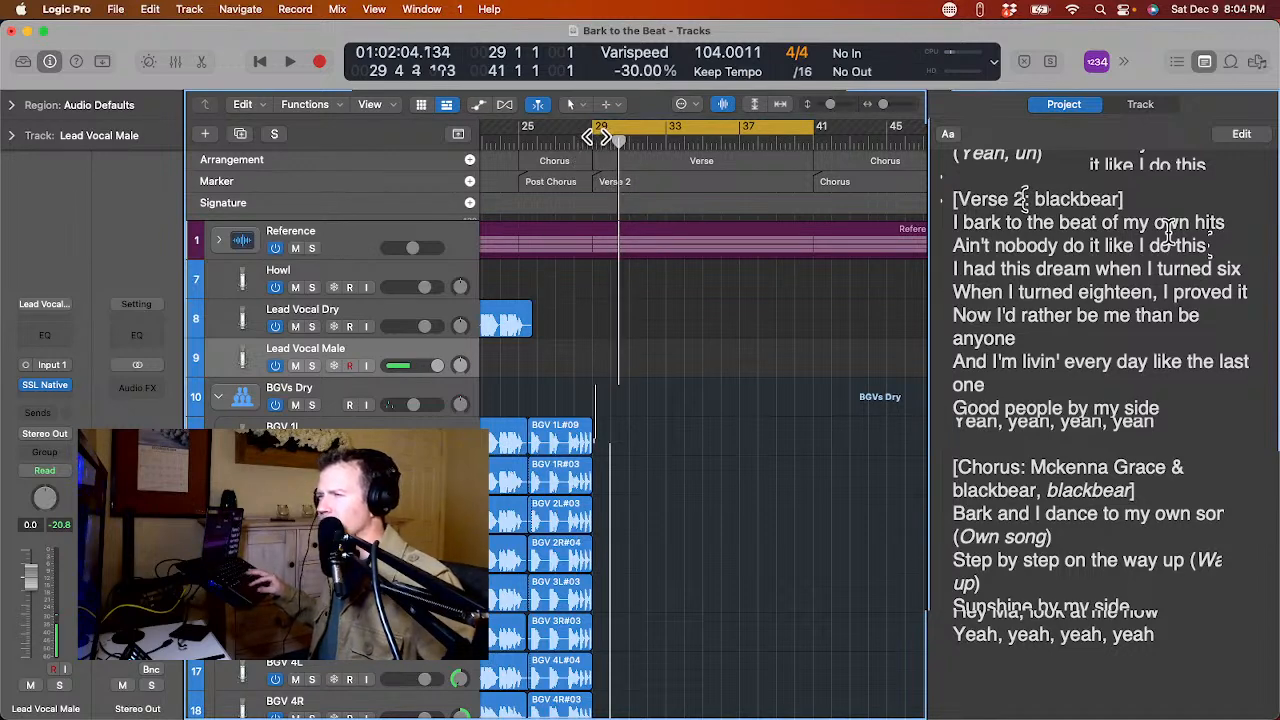
drag(596, 132, 575, 167)
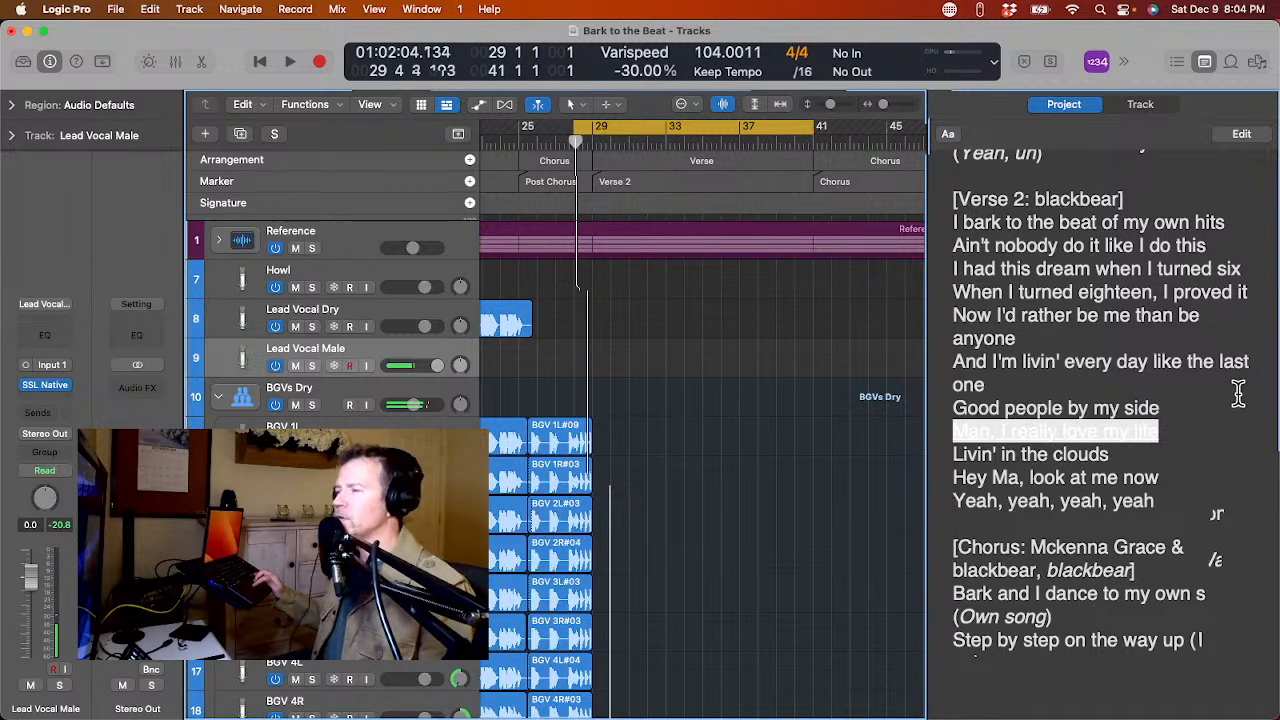
scroll(1238, 391, down, 2)
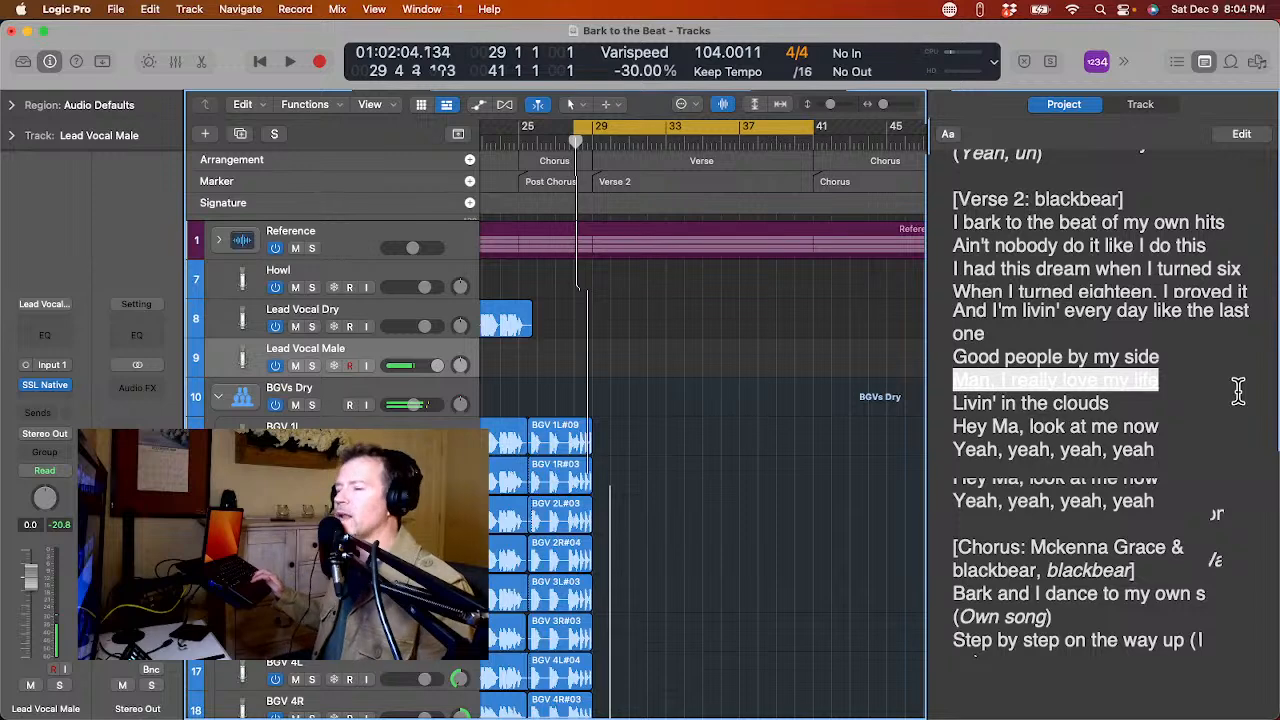
scroll(1234, 240, down, 2)
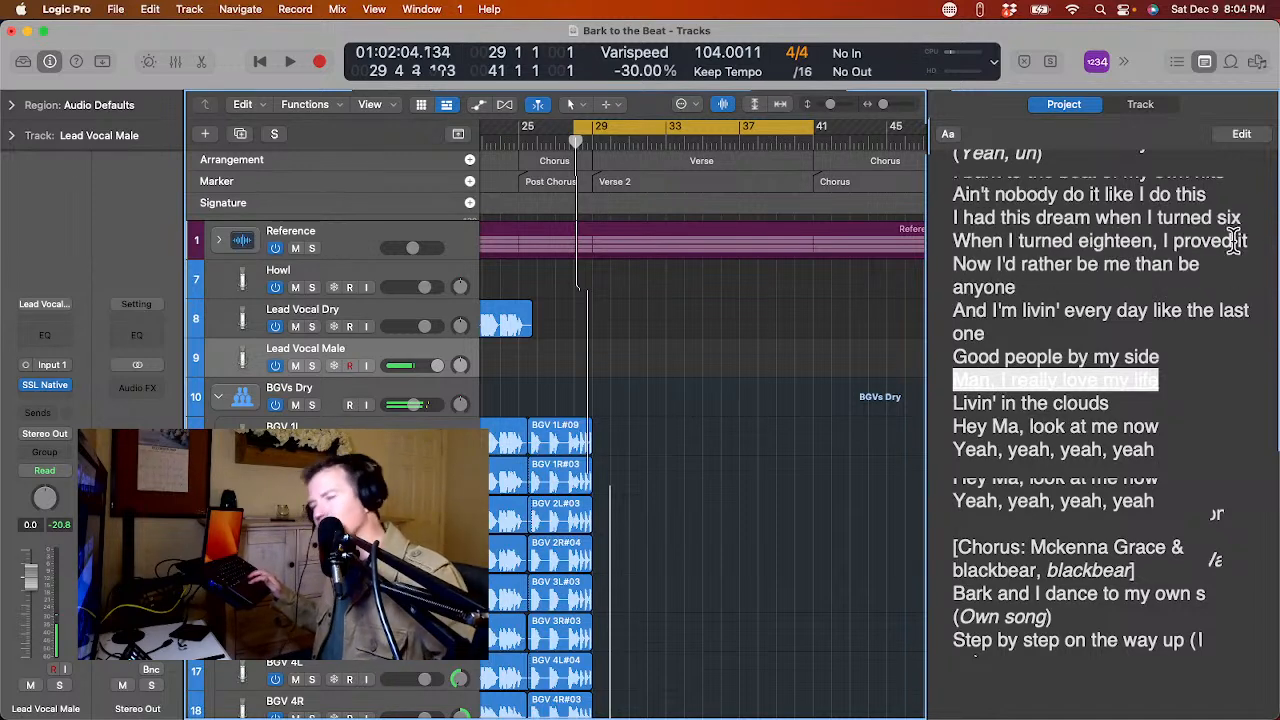
scroll(1233, 240, up, 2)
scroll(1233, 240, down, 1)
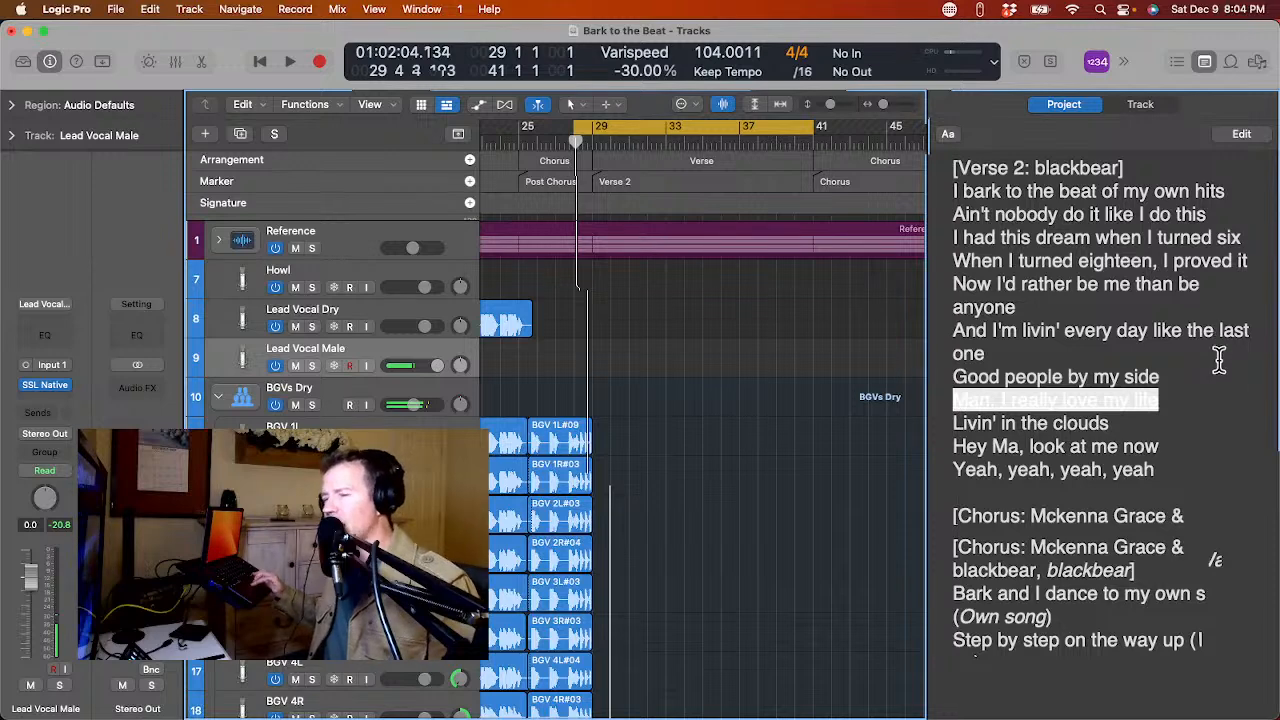
scroll(1219, 361, down, 1)
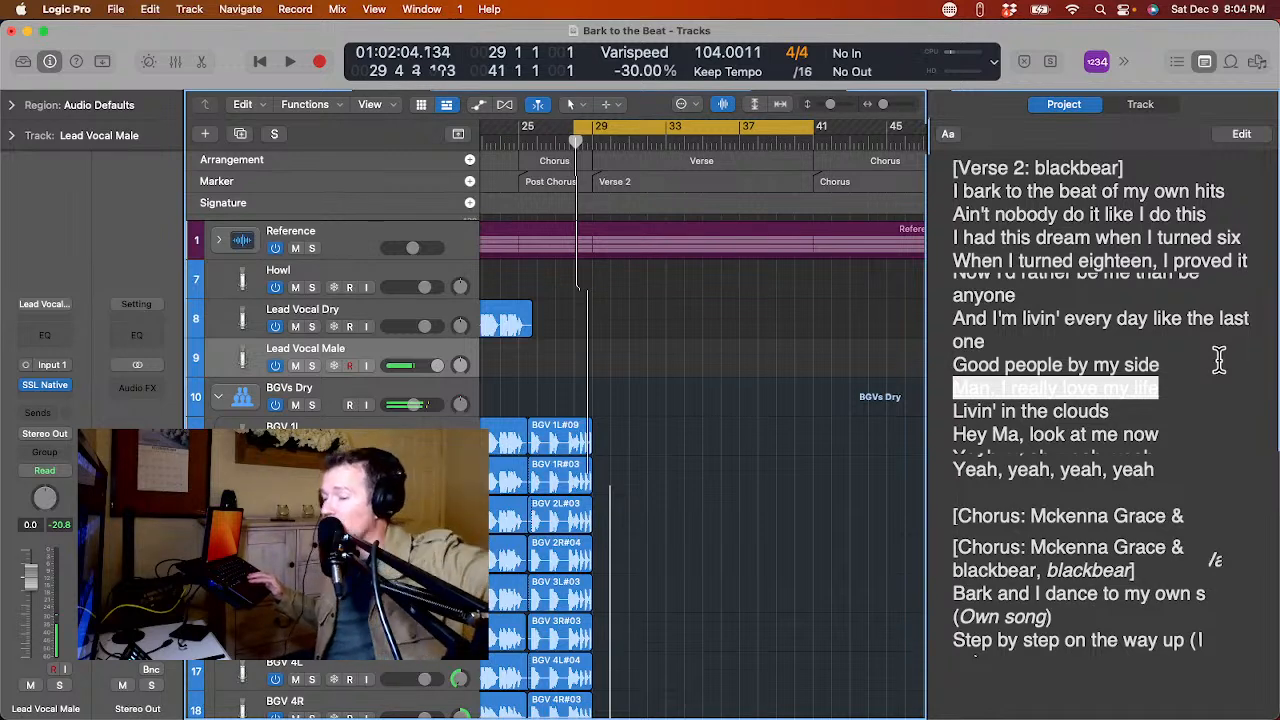
scroll(1219, 361, down, 3)
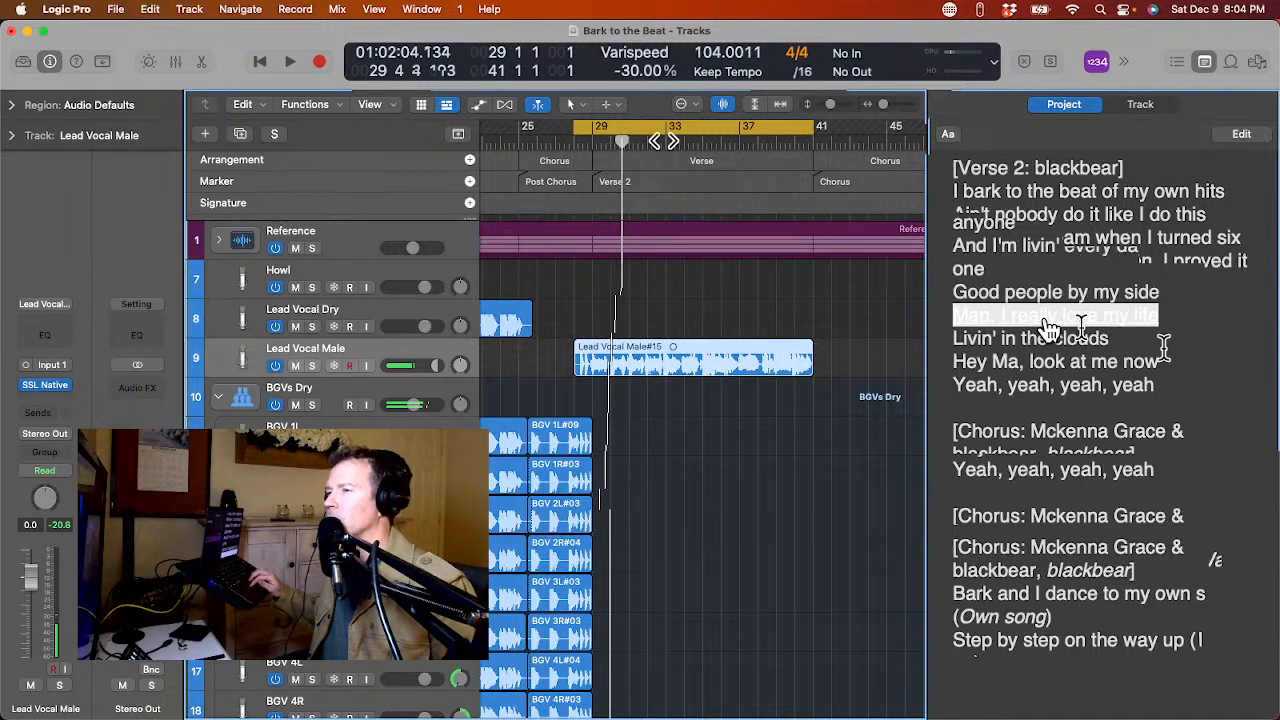
Audition the Lead Vocal Male take from several points and shorten the cycle range to end at bar 37.
key(space)
key(space)
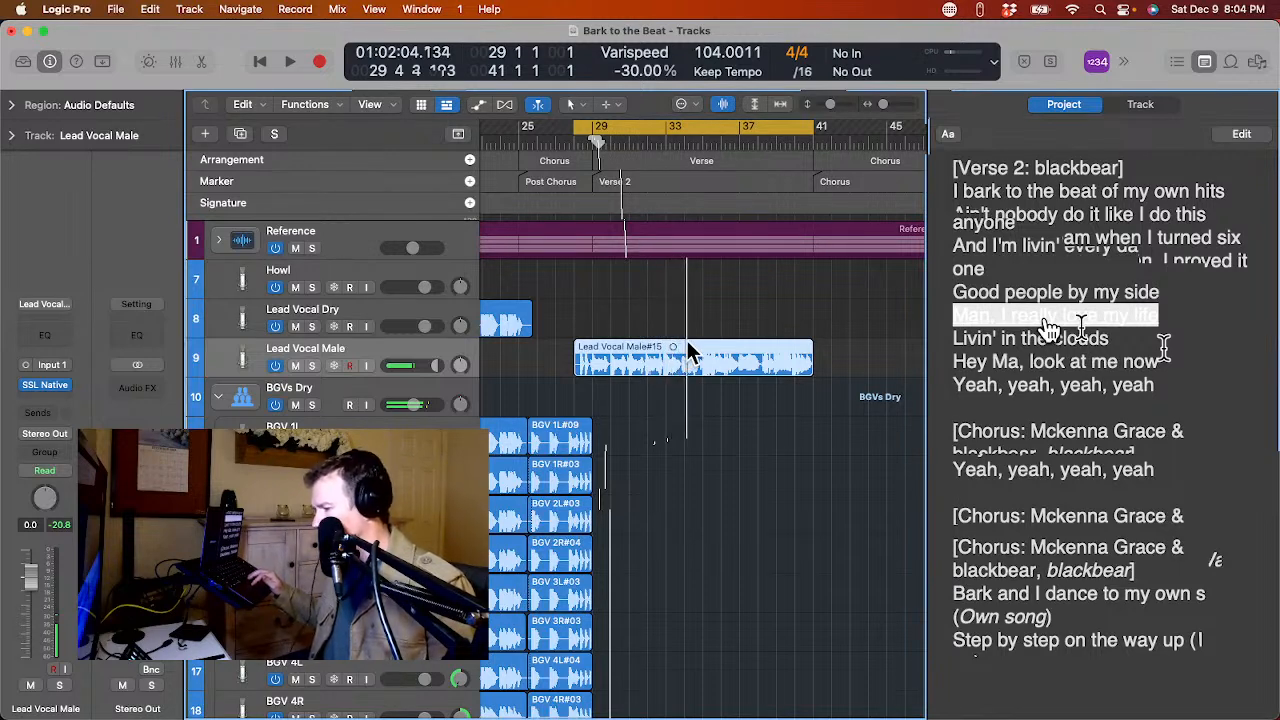
click(668, 144)
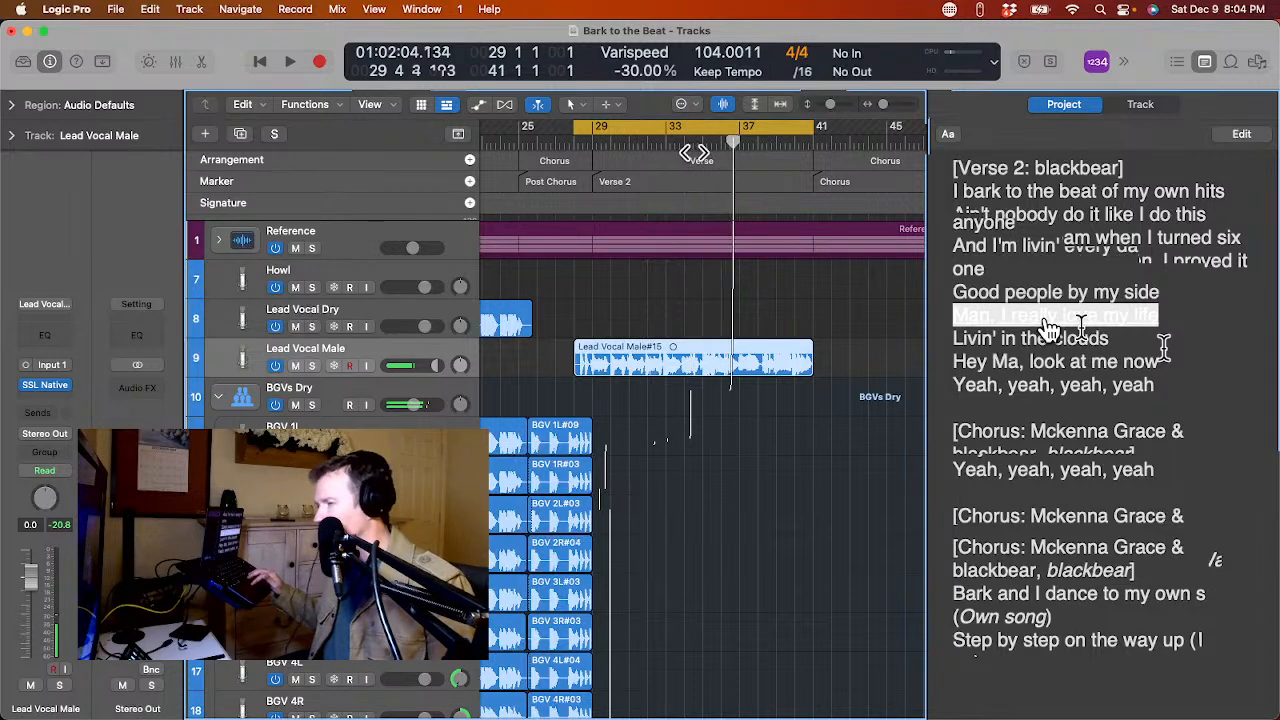
drag(804, 136, 733, 166)
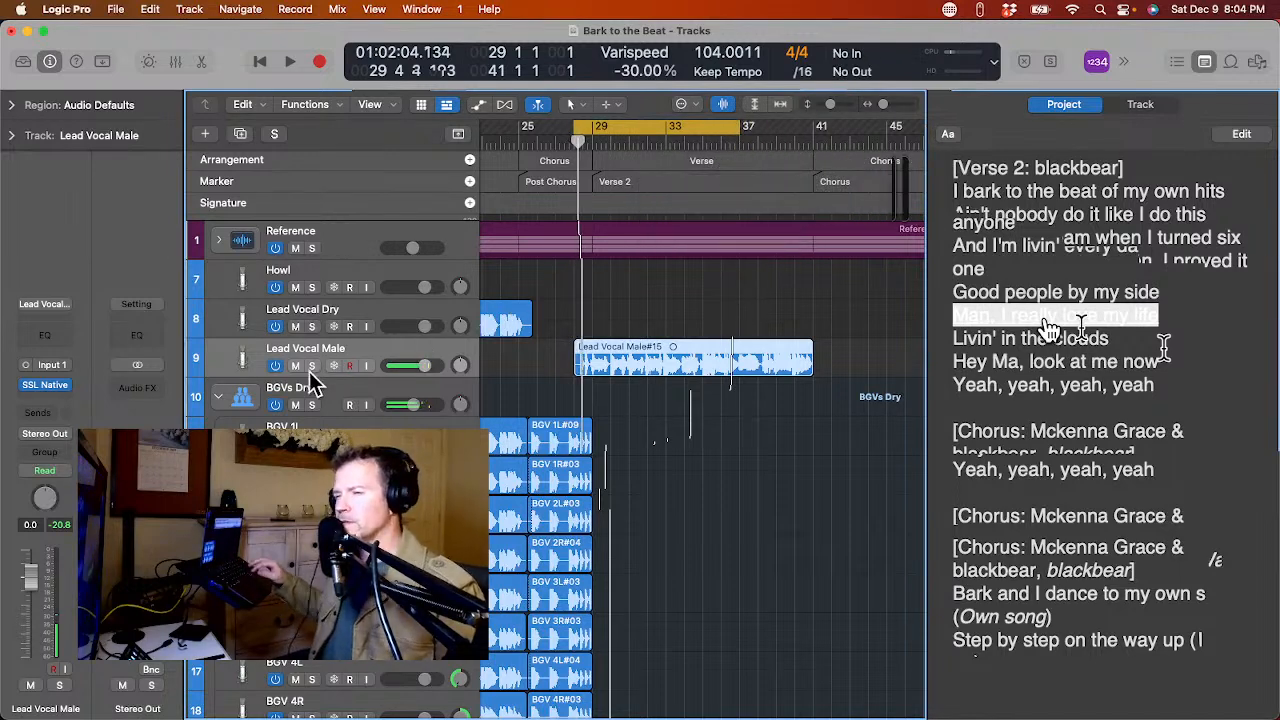
Duplicate the Lead Vocal Male track as a new empty track and rename it Lead Vocal Throws.
key(super+d)
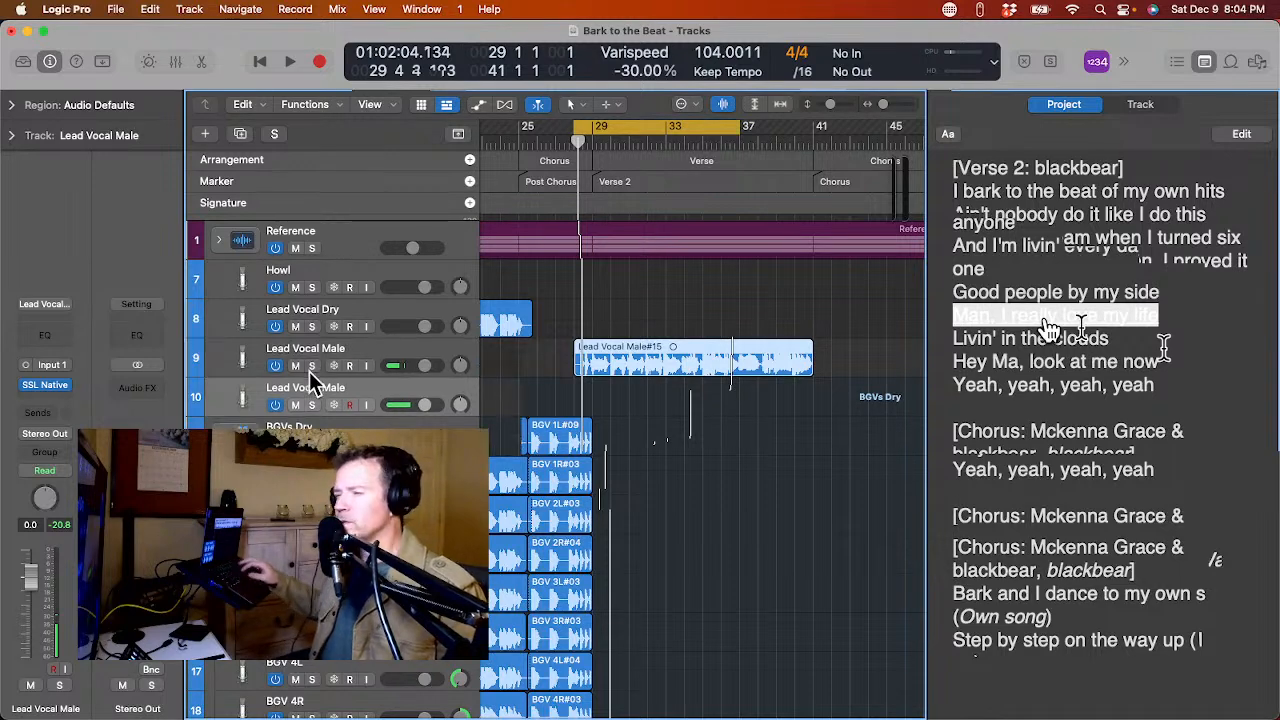
double_click(310, 389)
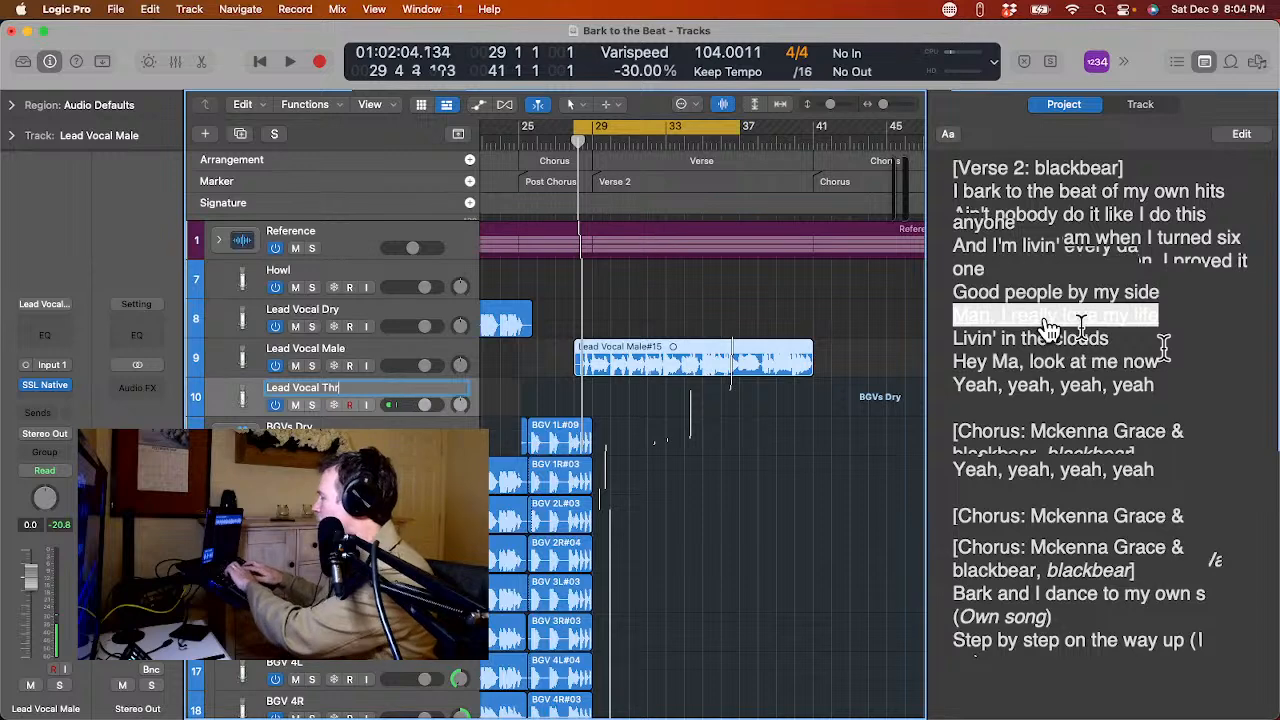
text(Lead Vocal Throws)
key(Return)
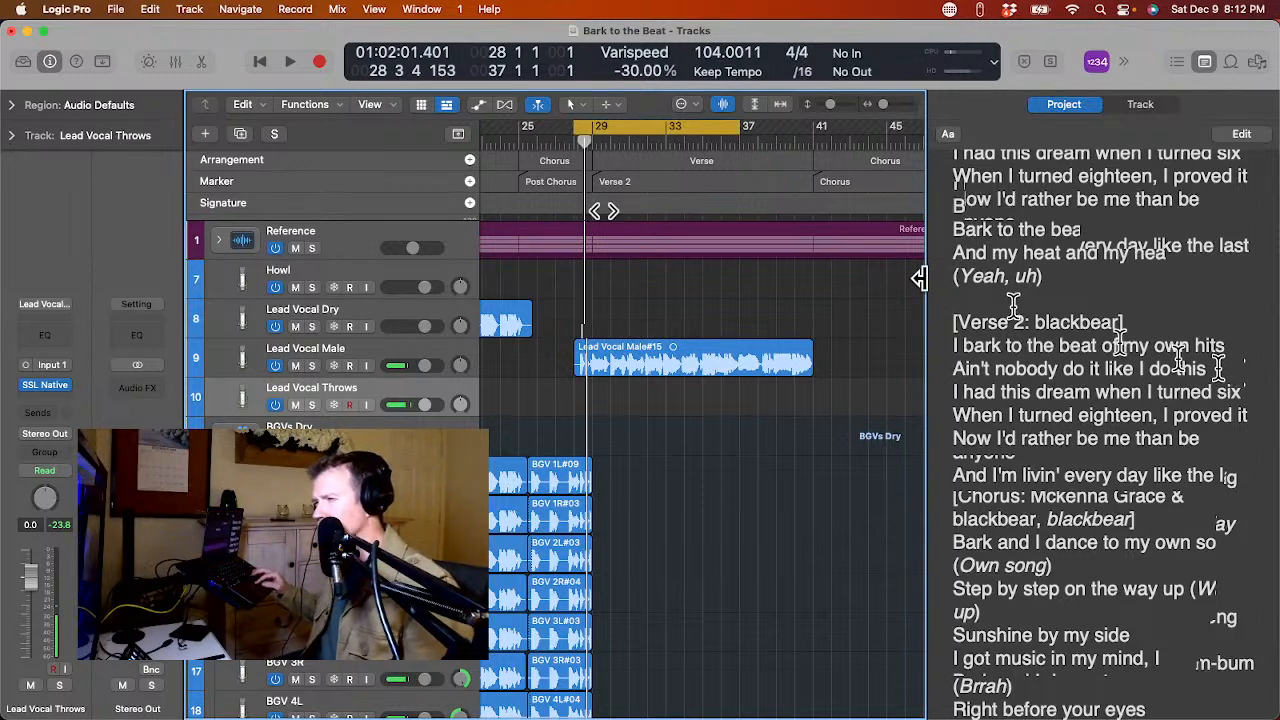
Move the cycle start to bar 29 and play through the first part of Verse 2.
click(647, 293)
click(537, 142)
drag(574, 125, 592, 177)
key(space)
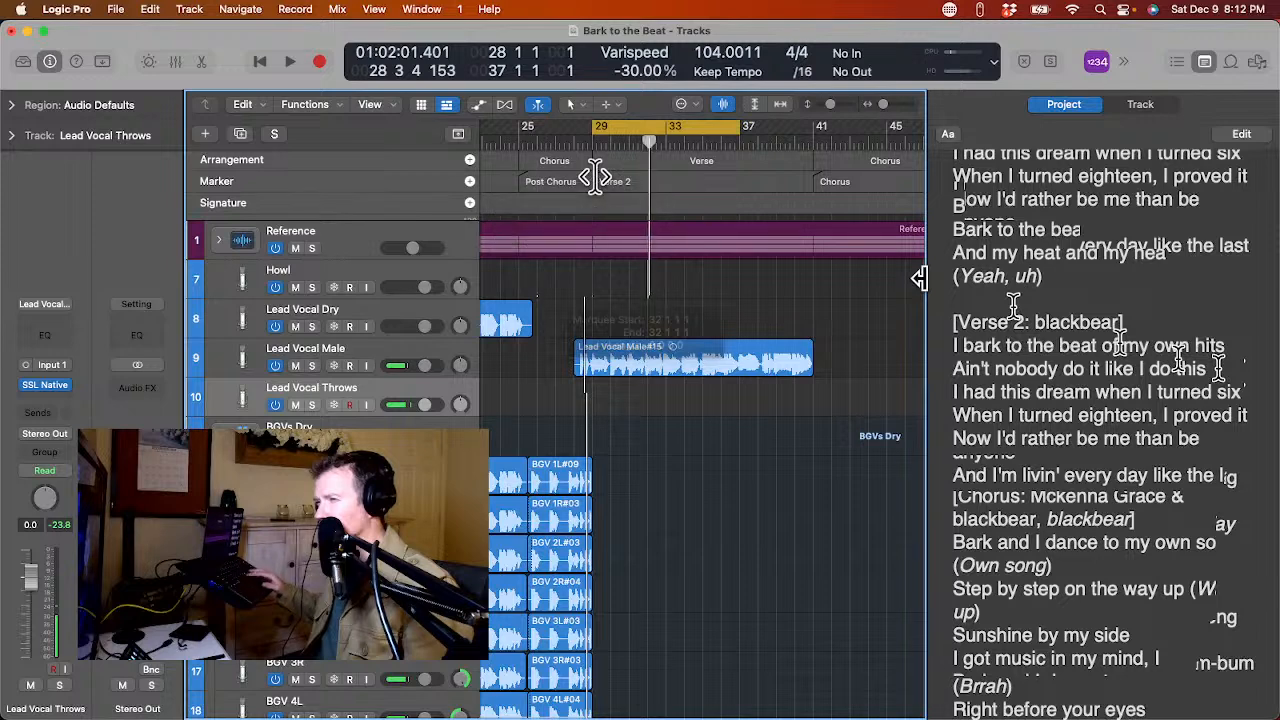
key(space)
click(597, 269)
key(space)
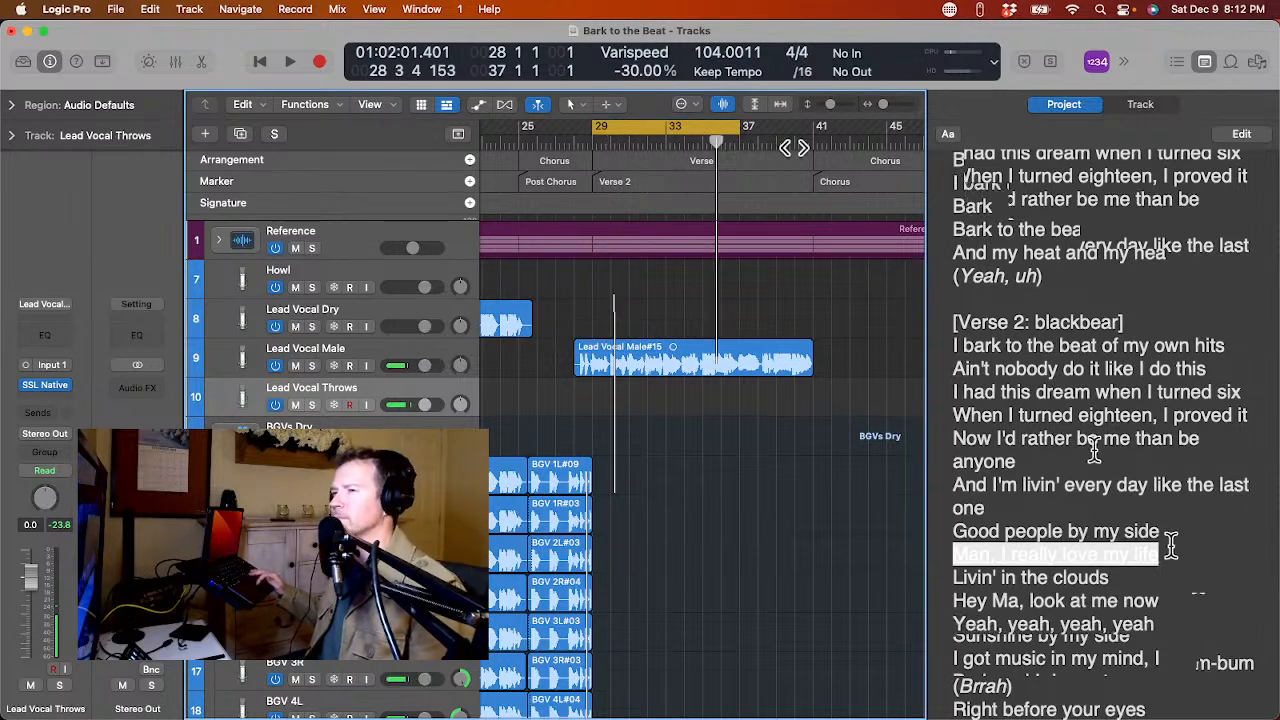
Record a take on the Lead Vocal Throws track with the cycle range ending at bar 36, and play it back.
drag(740, 131, 716, 138)
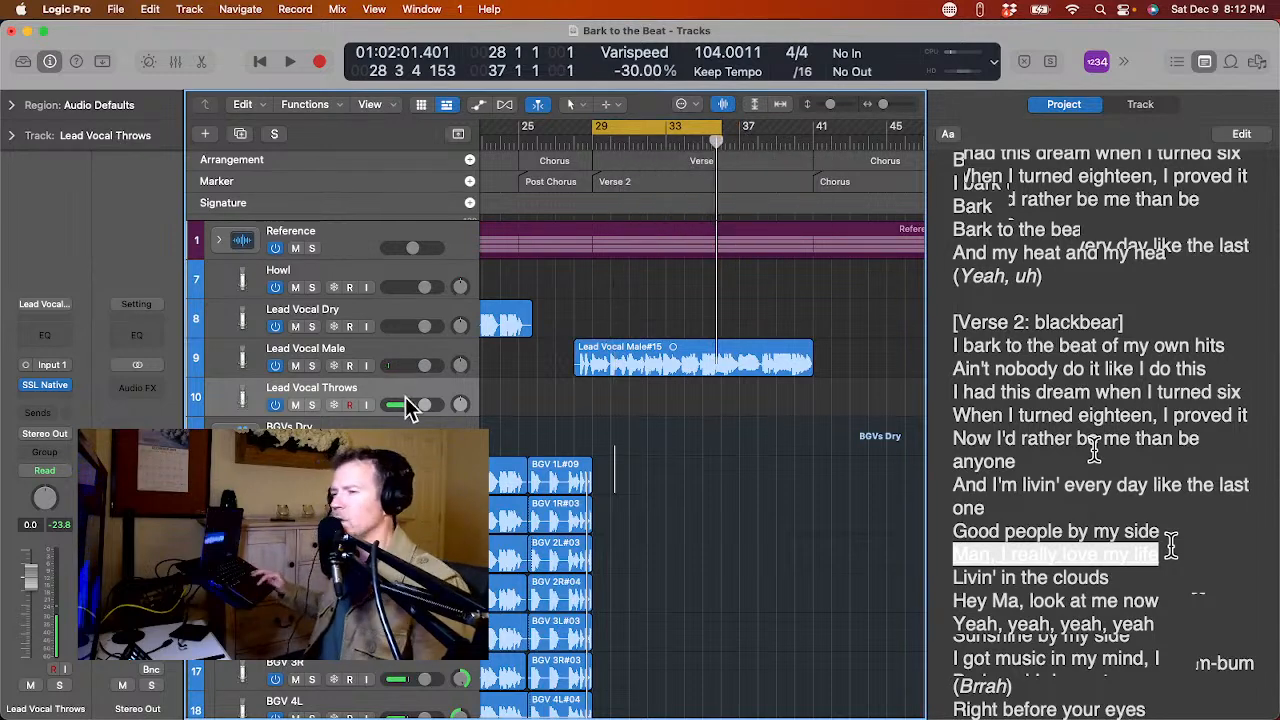
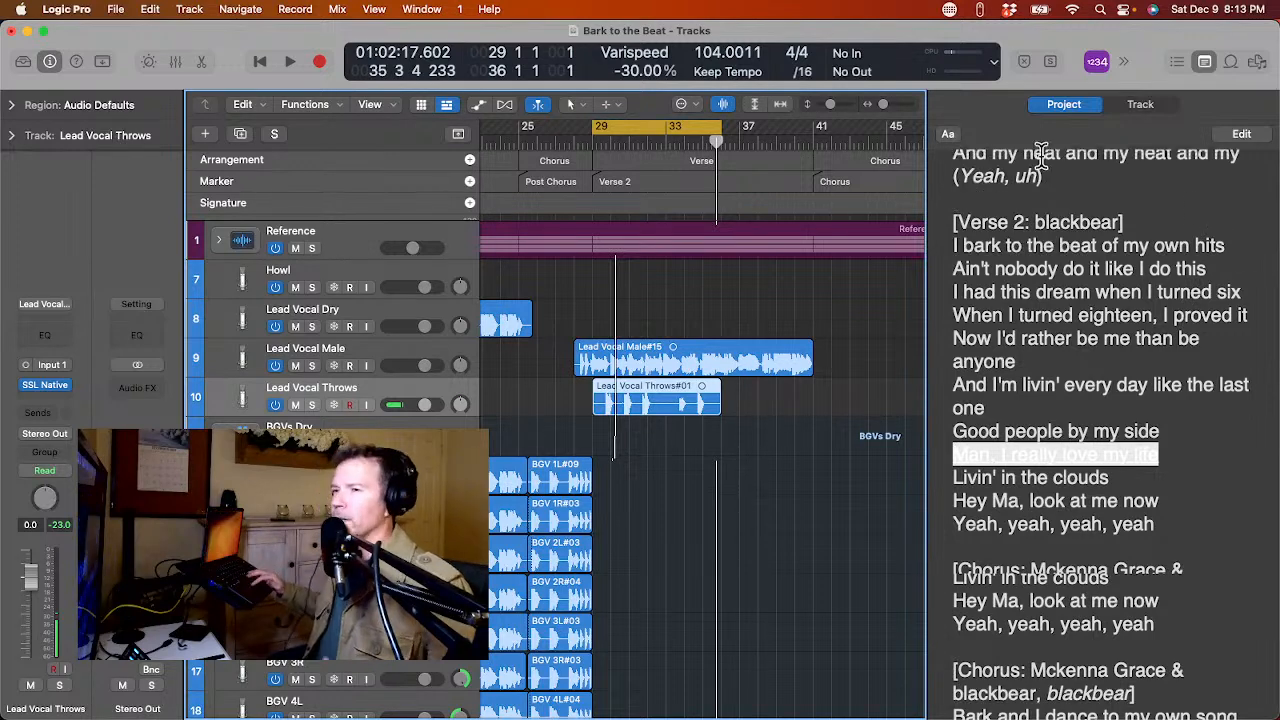
key(space)
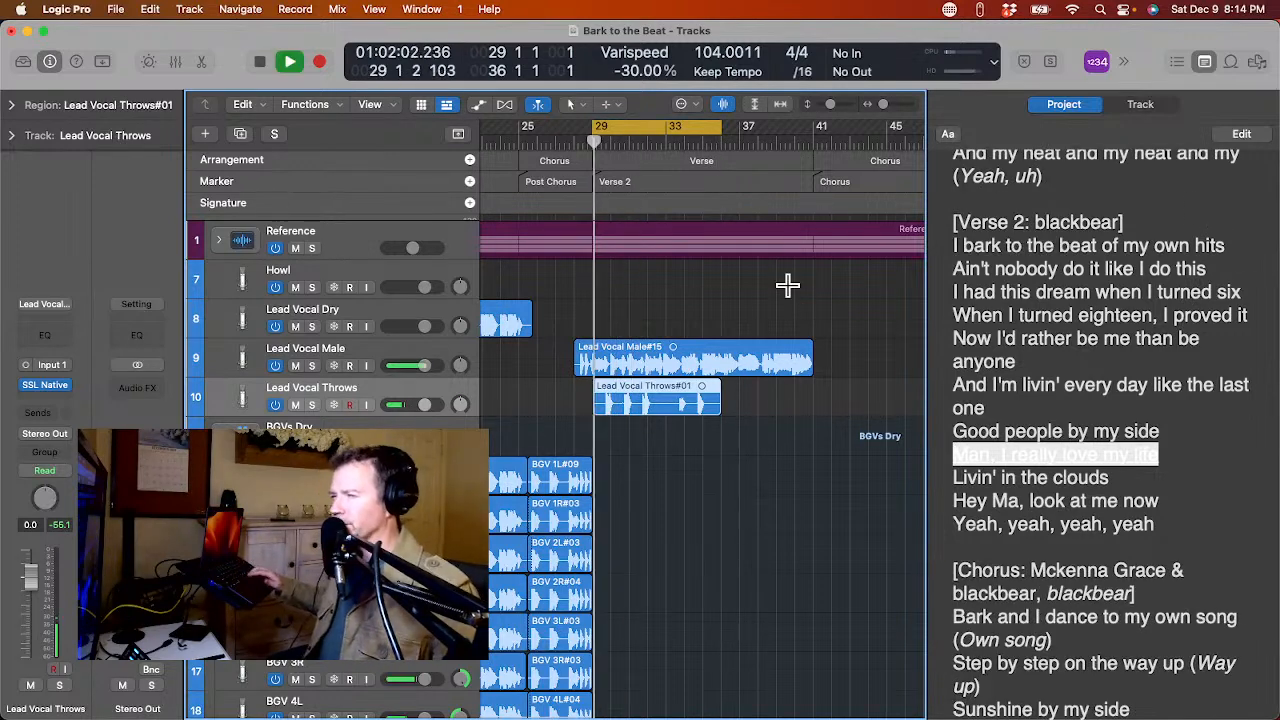
Stop playback and move the cycle range to the end of Verse 2, from bar 36 beat 4 to bar 41.
key(space)
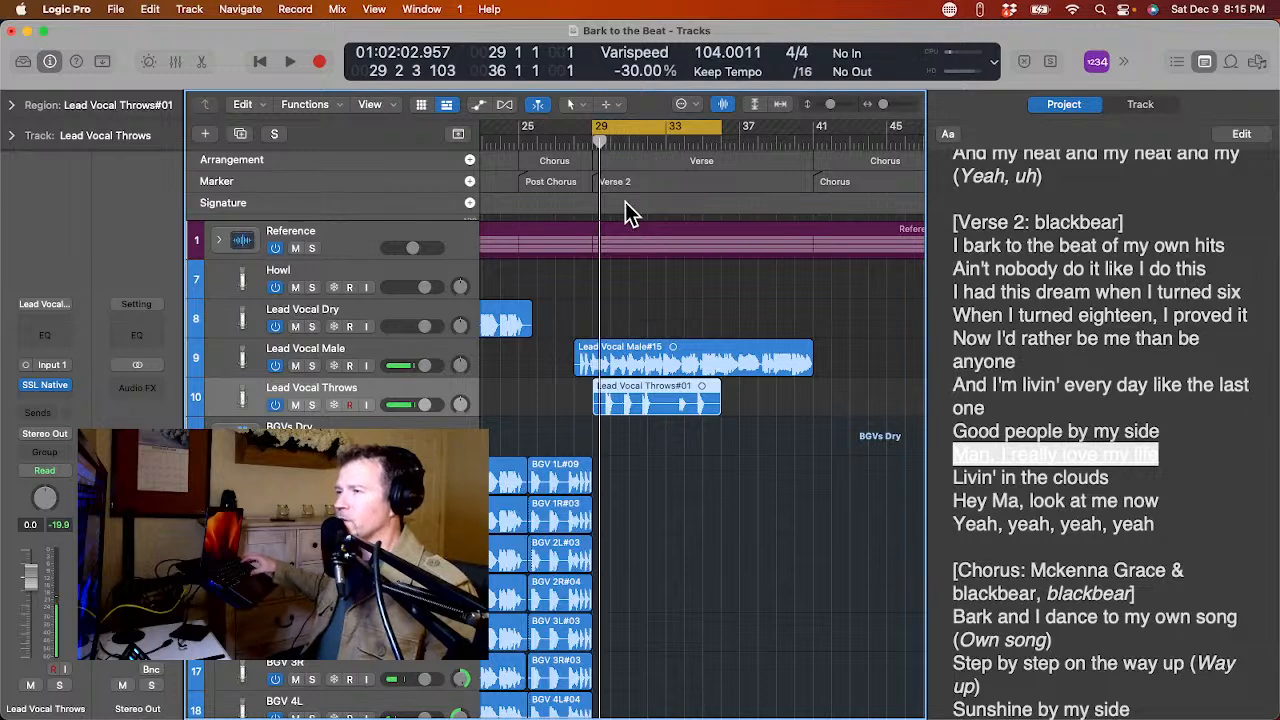
drag(654, 128, 729, 166)
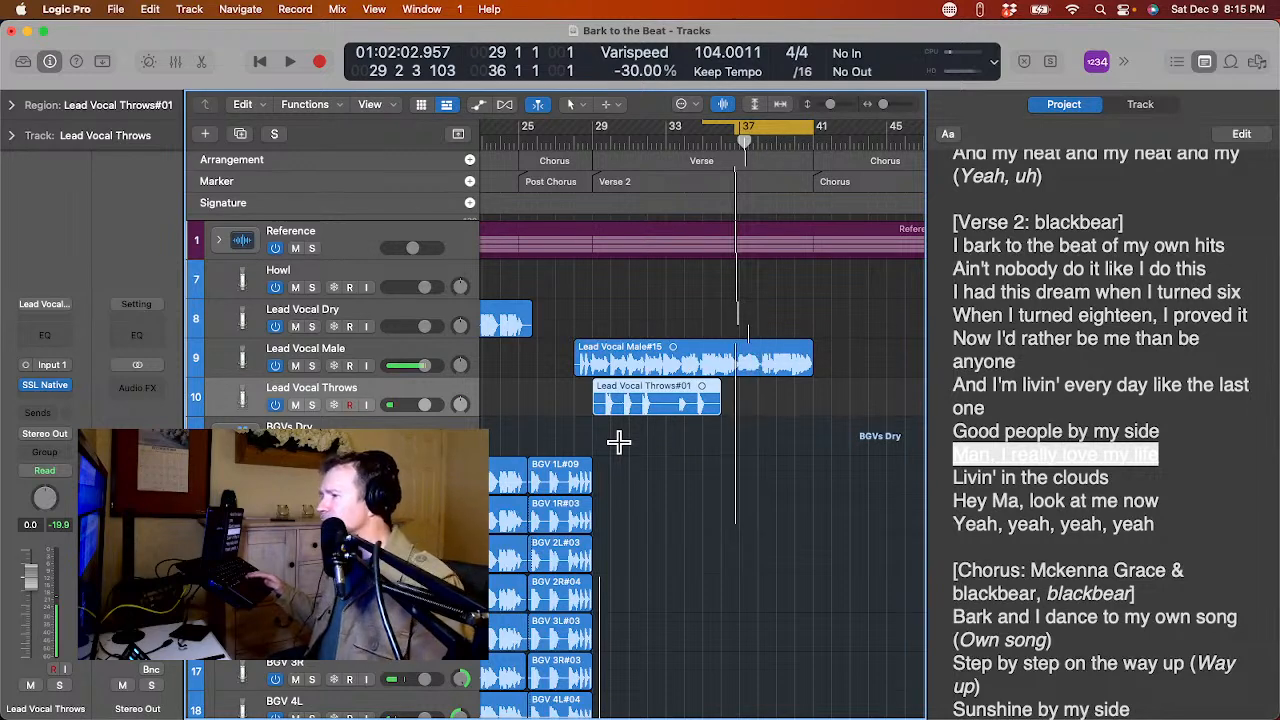
Select the eight BGV regions starting around bar 13 in the first verse and audition them.
scroll(662, 518, left, 5)
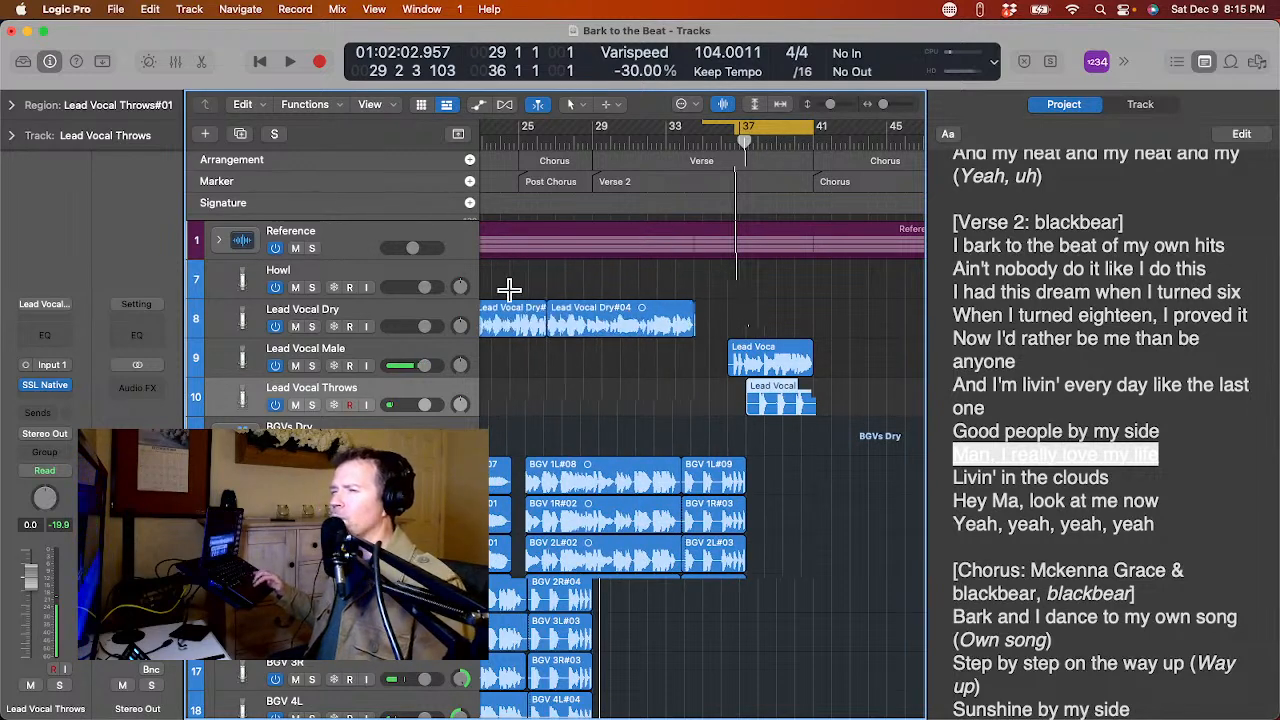
scroll(509, 289, left, 4)
scroll(854, 123, right, 4)
scroll(798, 136, left, 6)
click(645, 143)
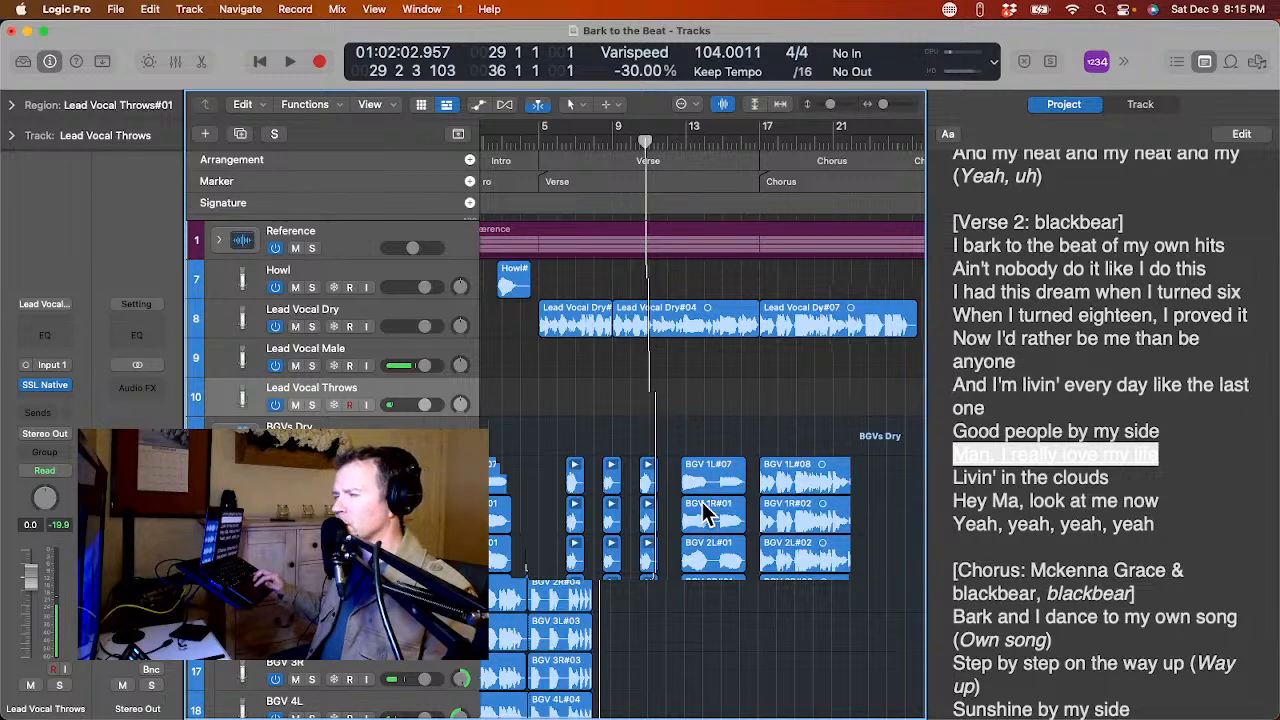
drag(675, 461, 735, 702)
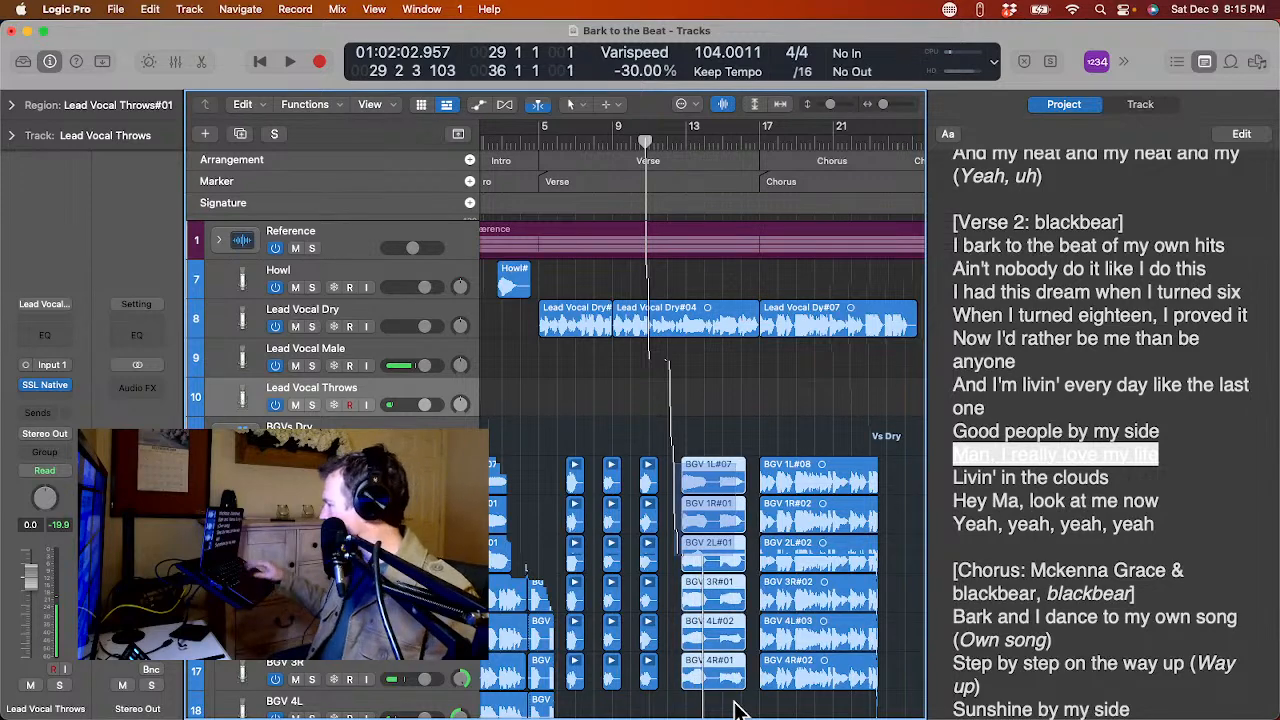
key(space)
scroll(750, 620, down, 2)
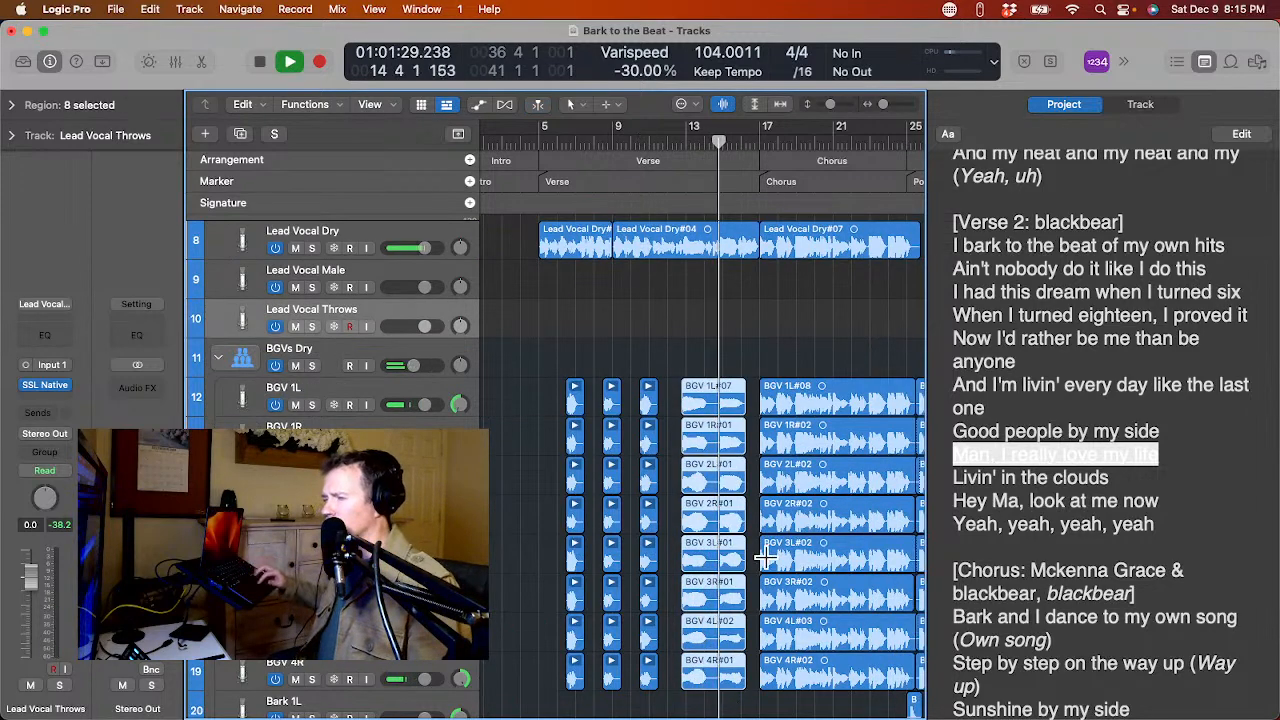
scroll(766, 555, right, 10)
key(space)
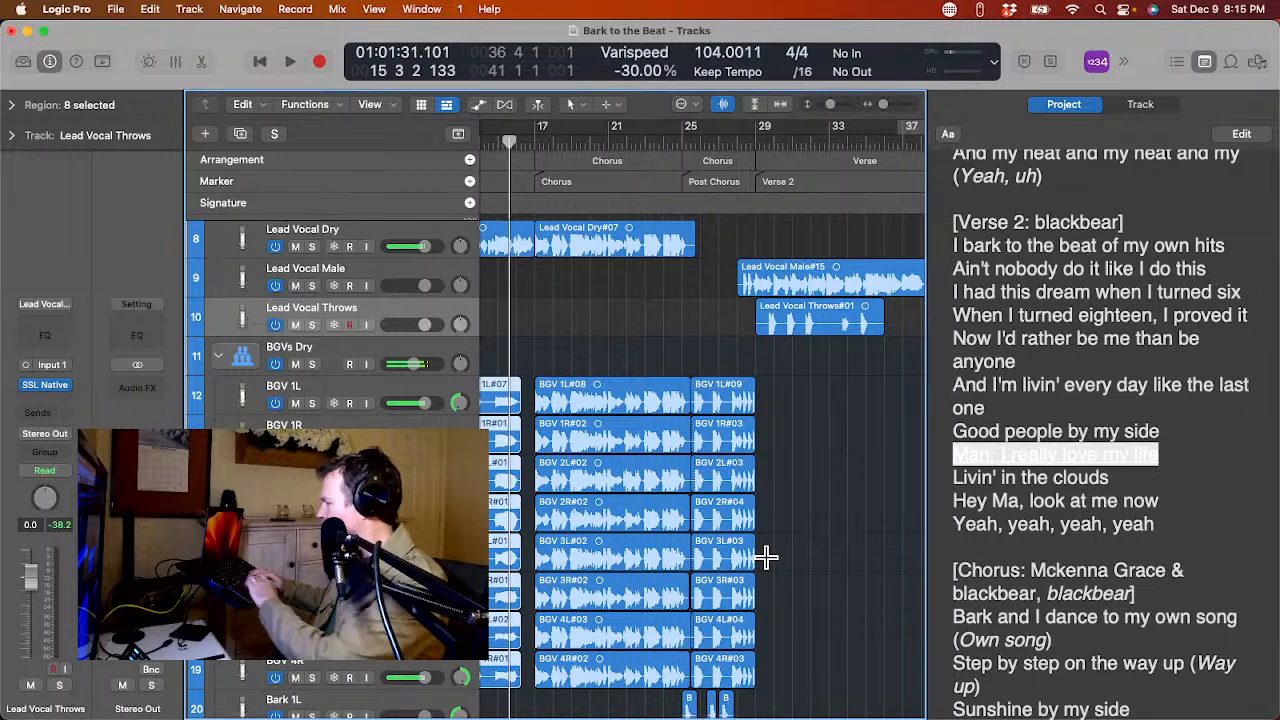
scroll(757, 545, left, 3)
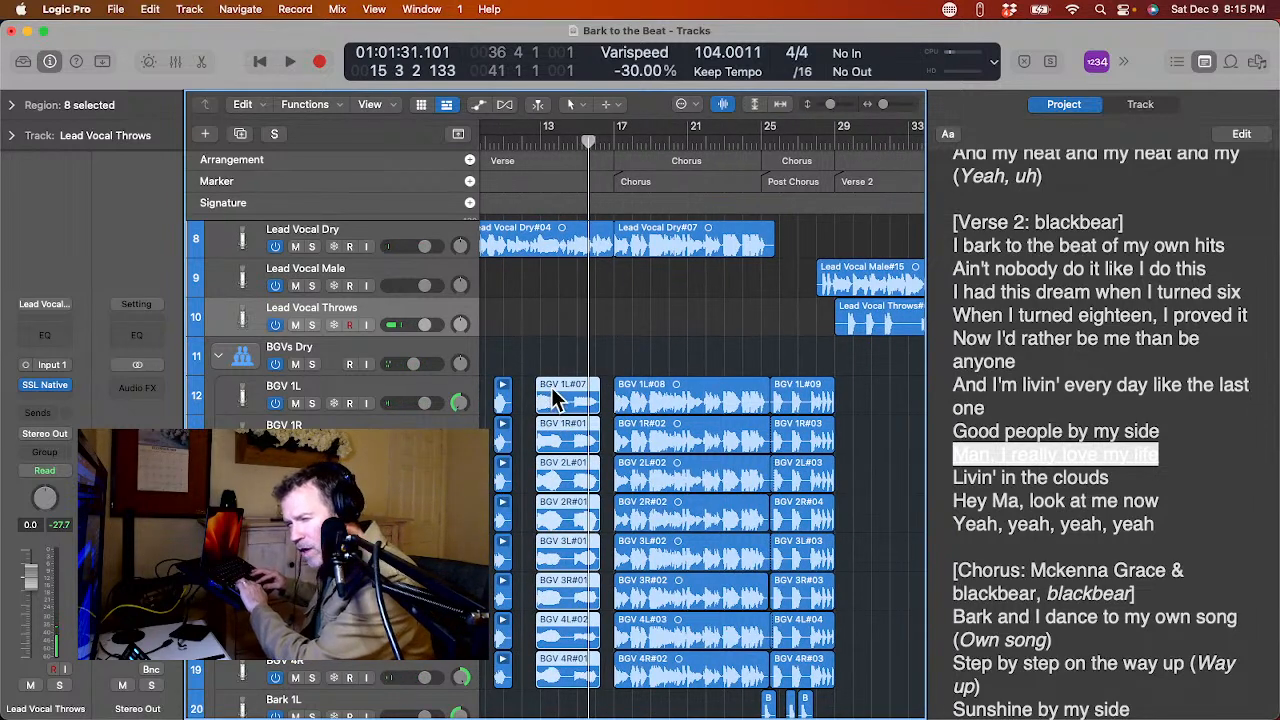
Copy the eight selected first-verse BGV regions into the later part of Verse 2.
drag(551, 390, 888, 402)
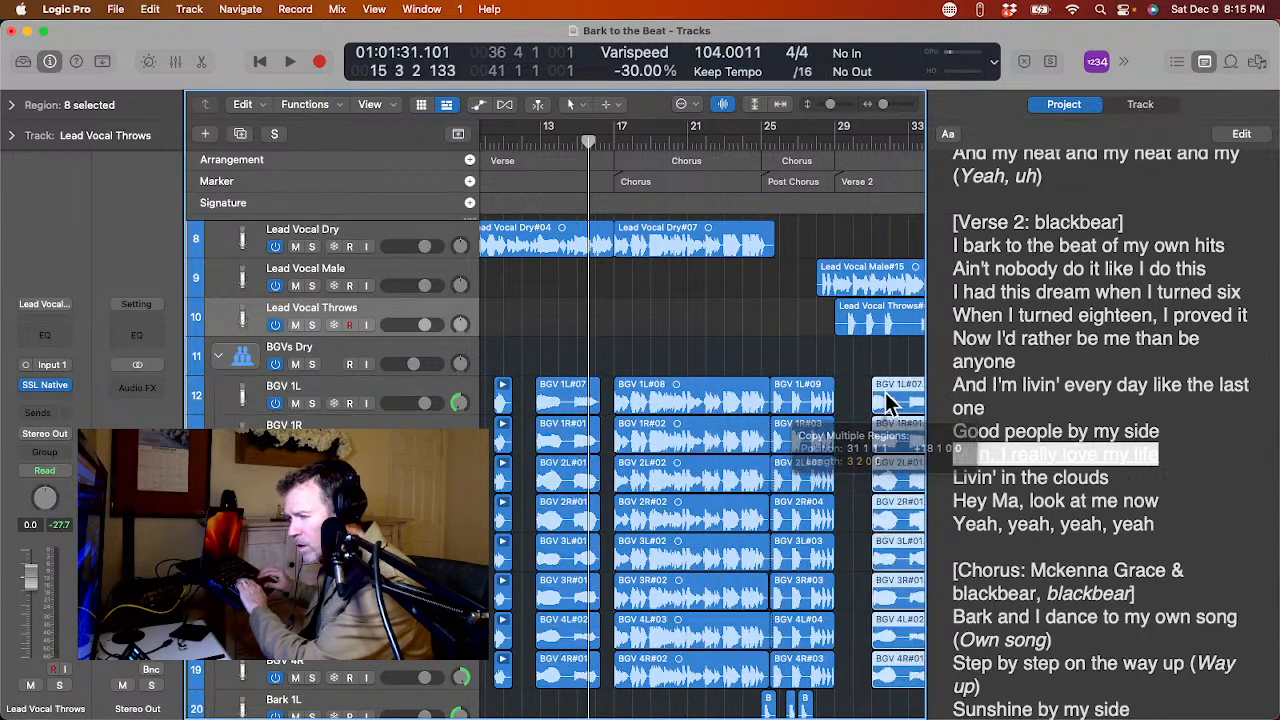
scroll(888, 402, right, 3)
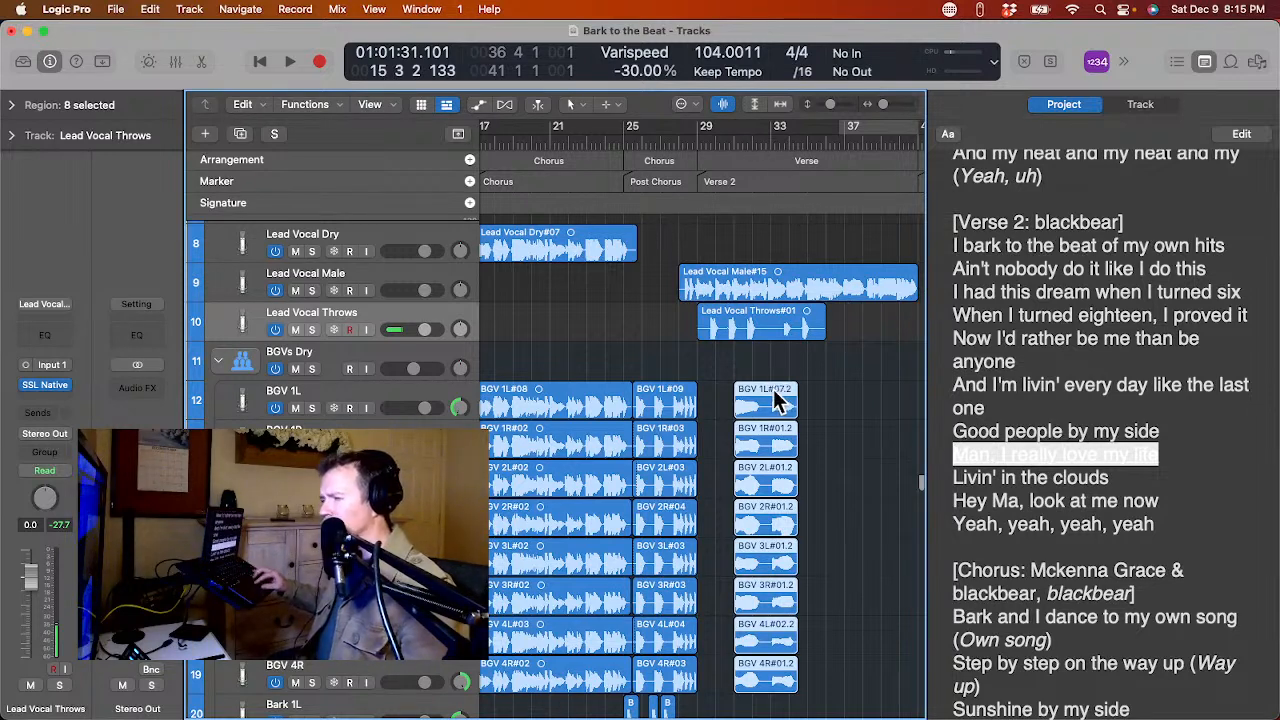
drag(766, 390, 904, 392)
scroll(854, 343, right, 3)
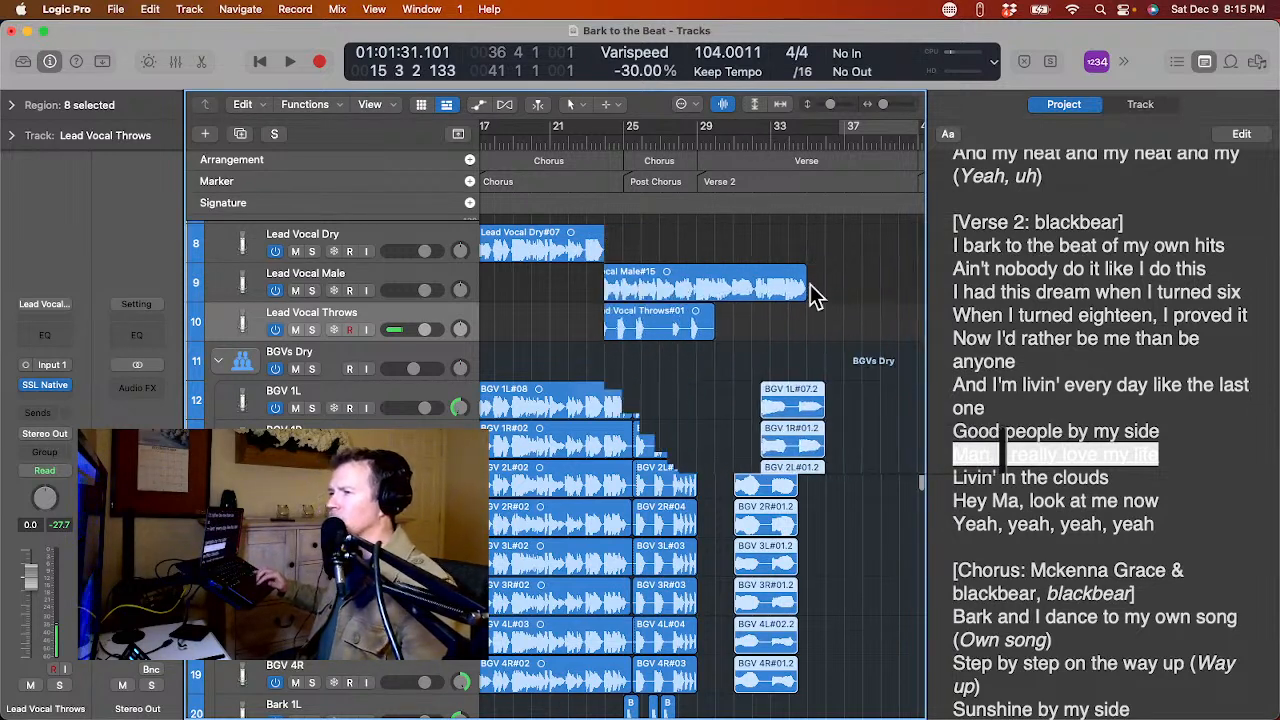
click(720, 148)
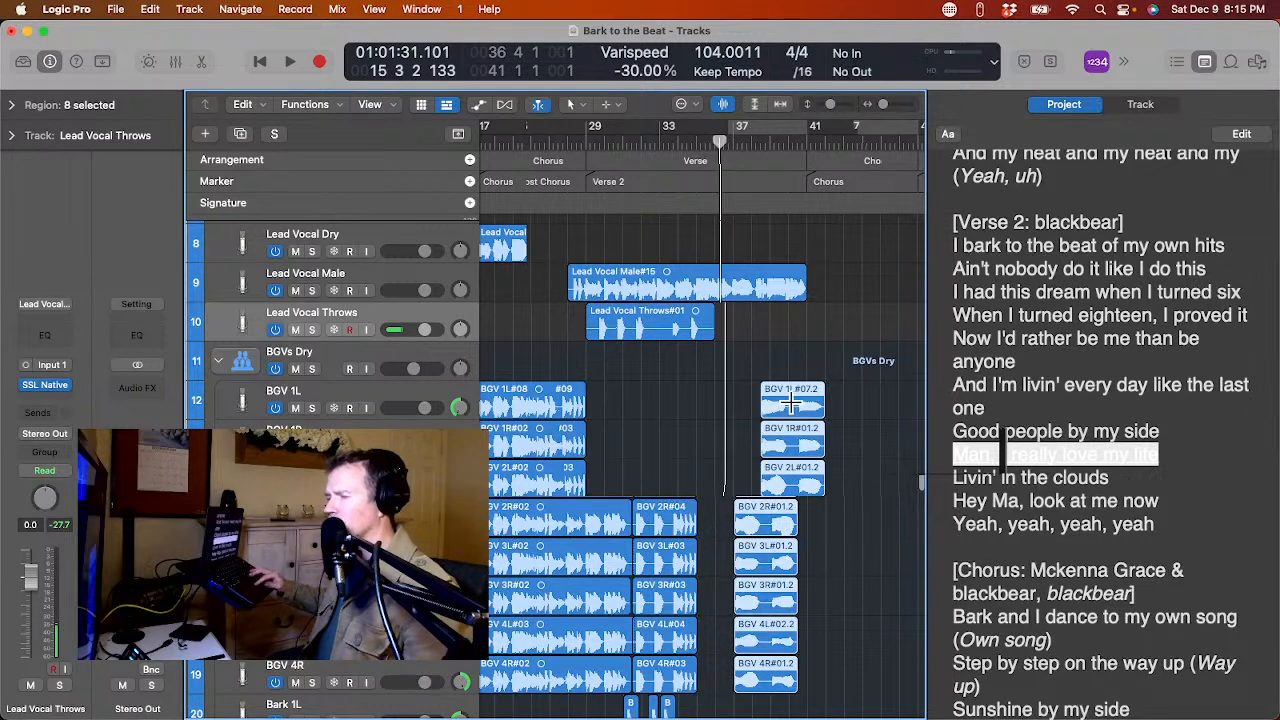
Shift the copied BGV regions earlier to start at about bar 37 and audition the placement against the lead vocal.
drag(797, 400, 768, 407)
mouse_move(720, 146)
mouse_down()
mouse_move(746, 148)
mouse_move(733, 148)
mouse_up()
drag(770, 400, 763, 392)
drag(754, 148, 725, 148)
key(space)
key(space)
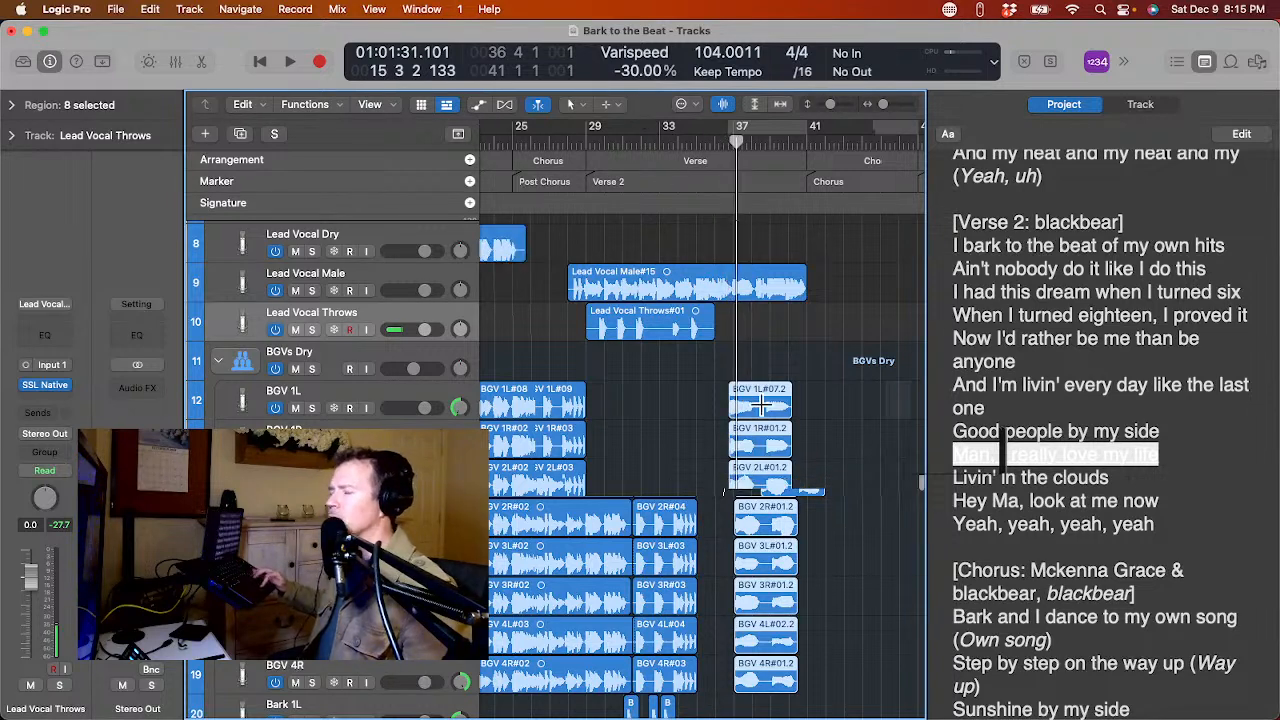
drag(760, 397, 762, 398)
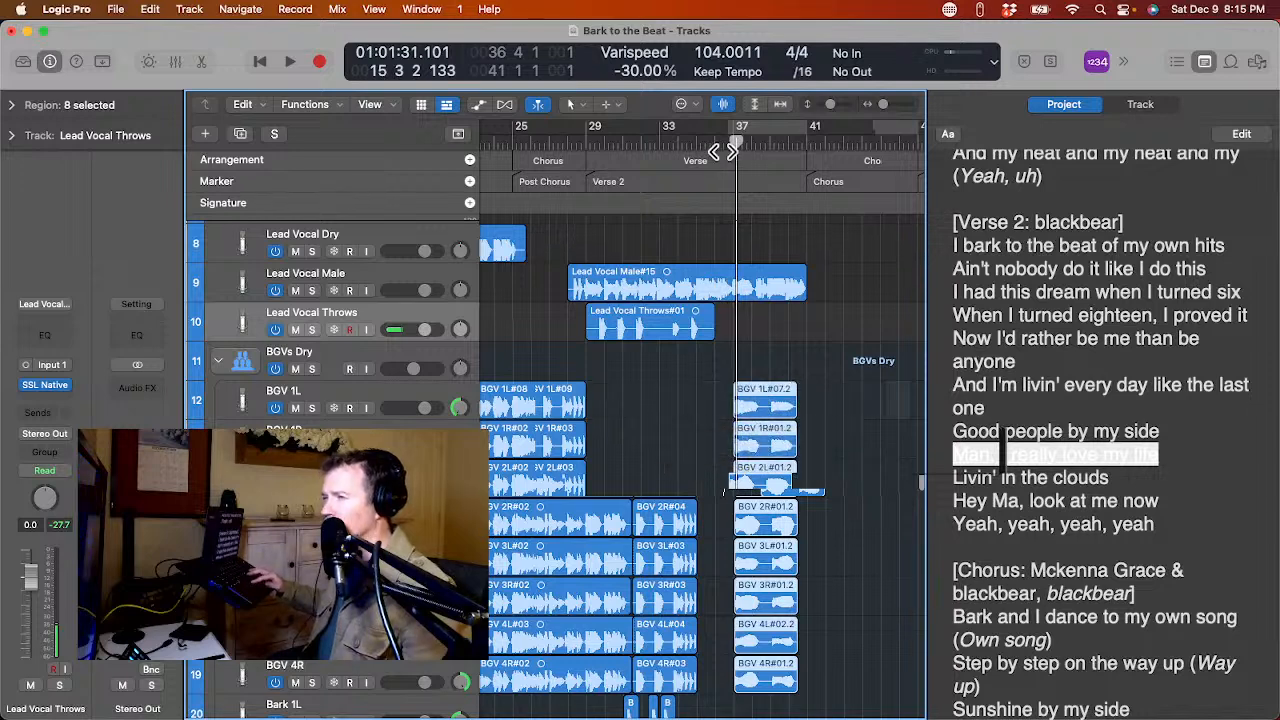
Set the snap mode to Division for finer placement of the copied BGV regions.
key(super+Right)
key(super+Right)
key(super+Right)
key(super+Right)
key(super+Right)
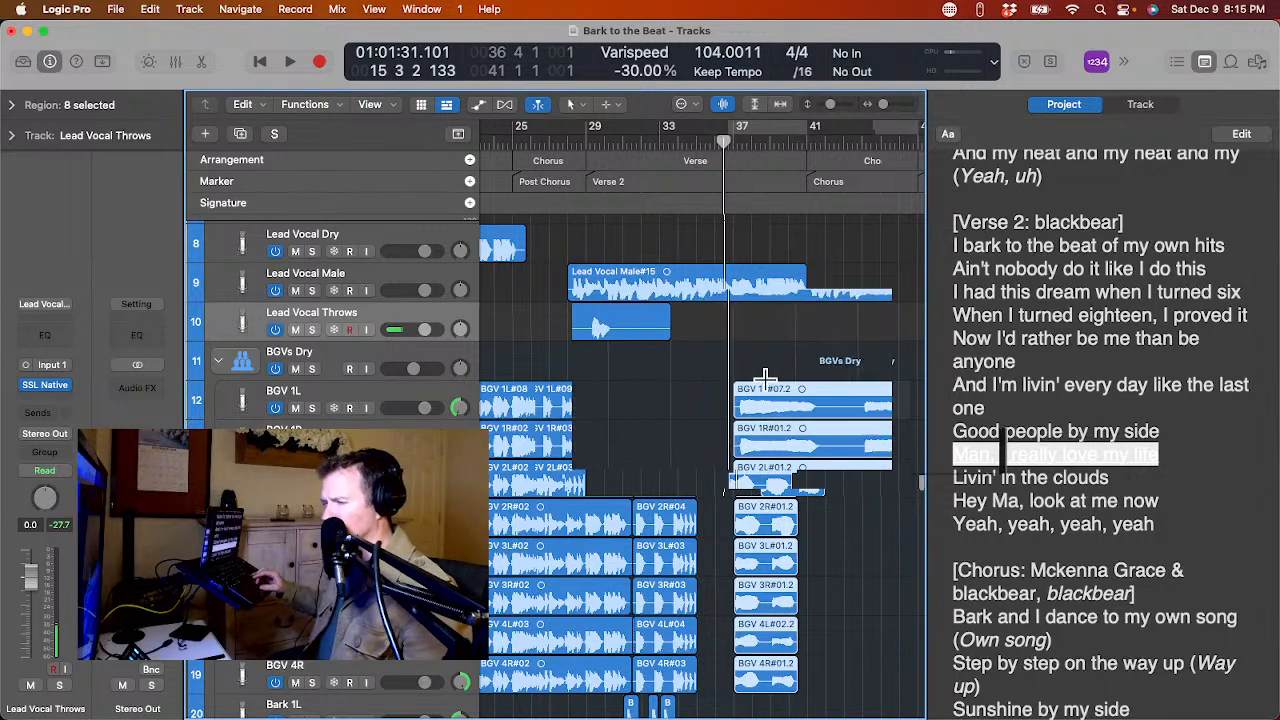
key(super+Right)
key(super+Right)
key(super+Right)
key(super+Right)
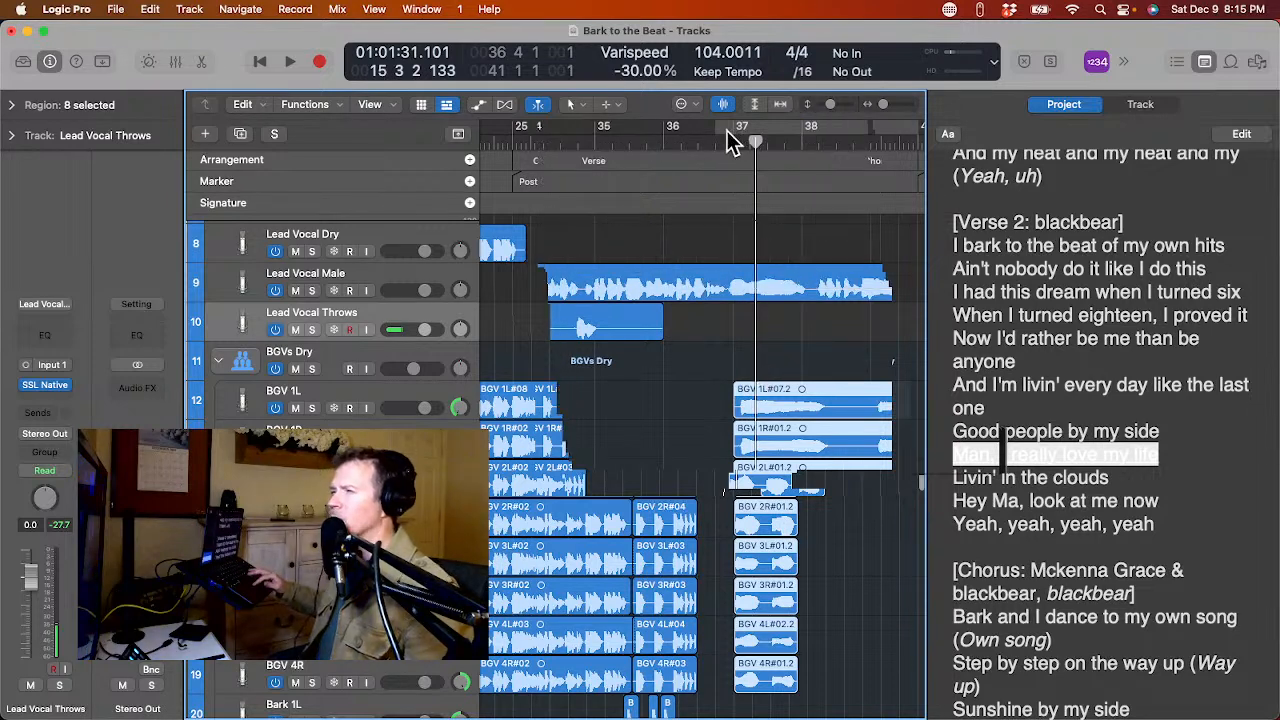
click(680, 104)
mouse_move(727, 133)
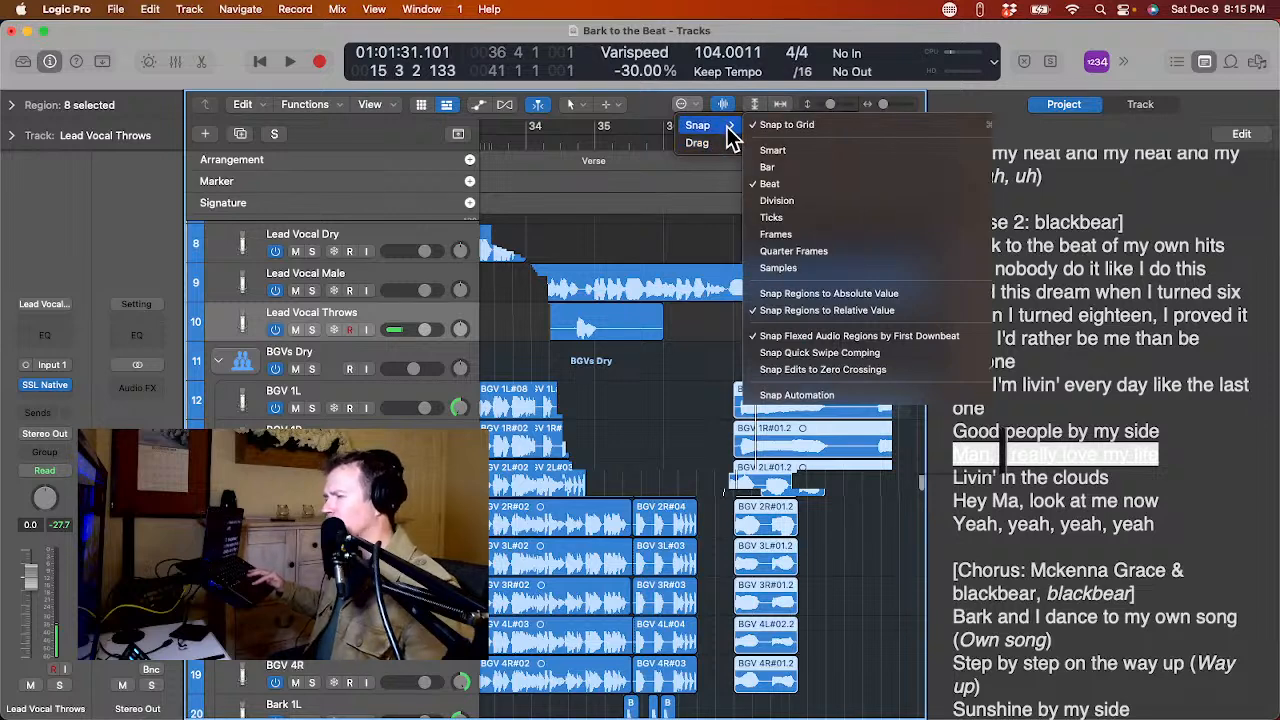
click(704, 360)
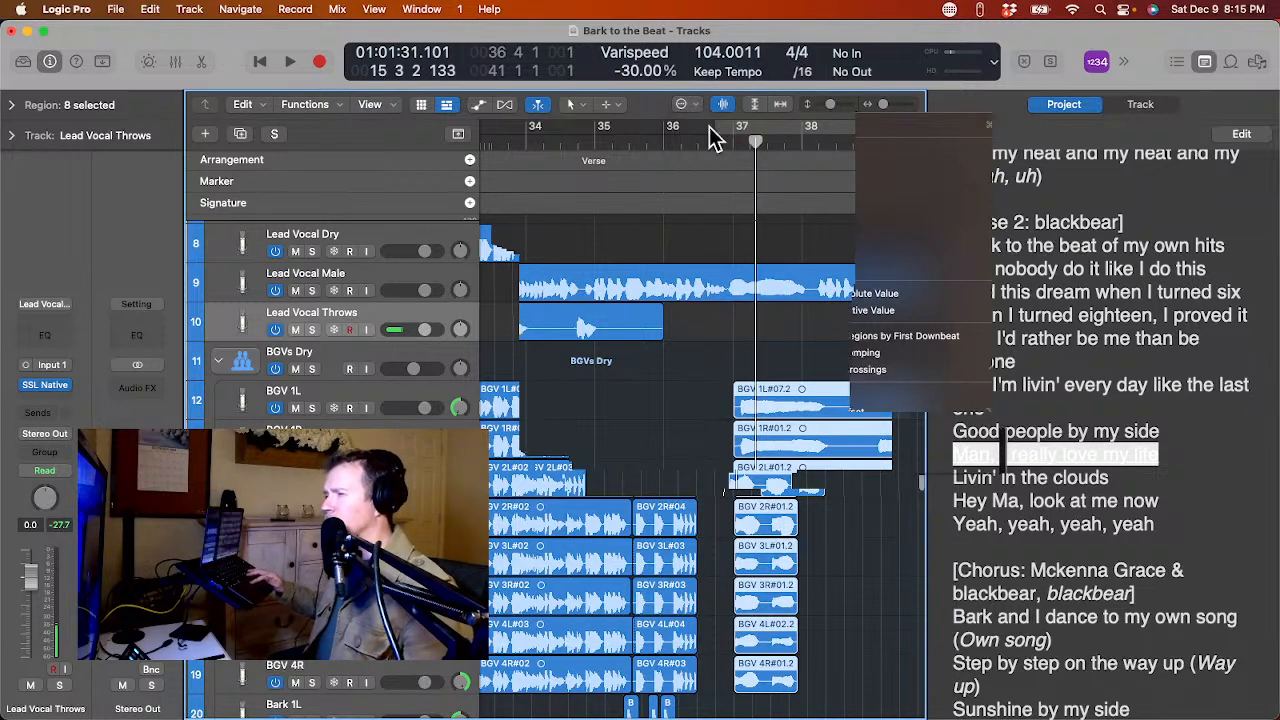
click(688, 104)
mouse_move(710, 128)
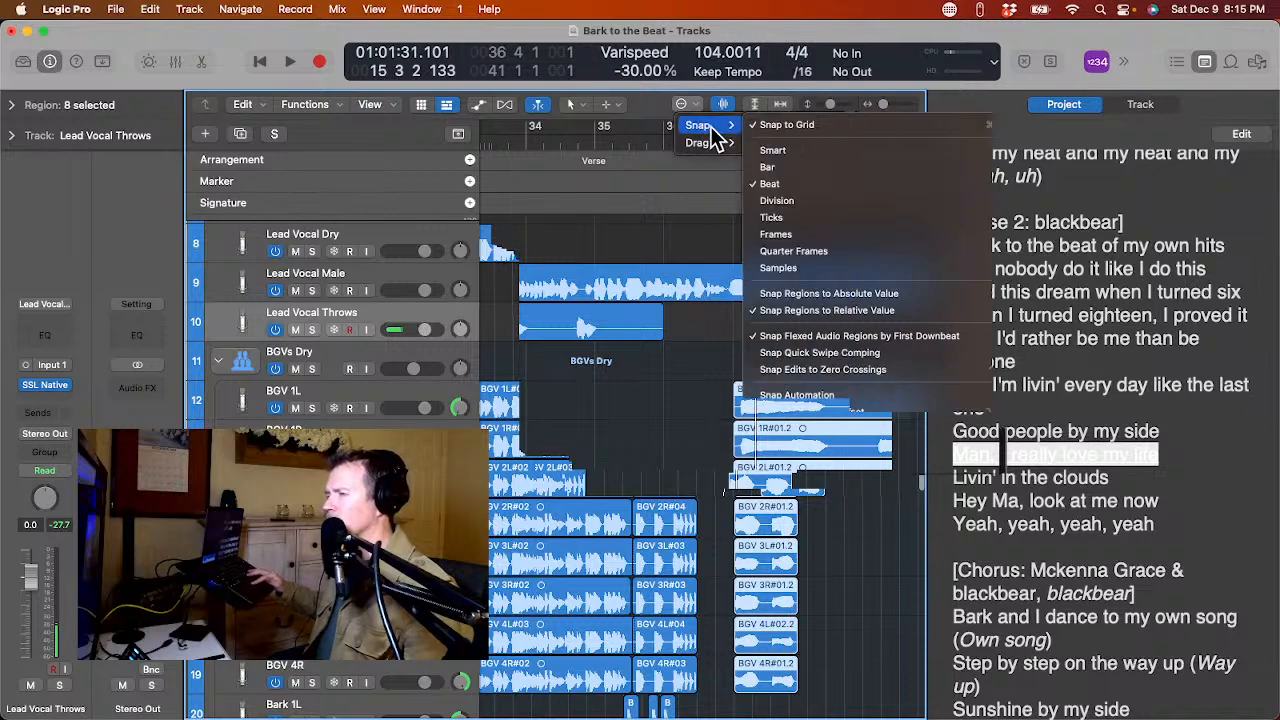
click(783, 201)
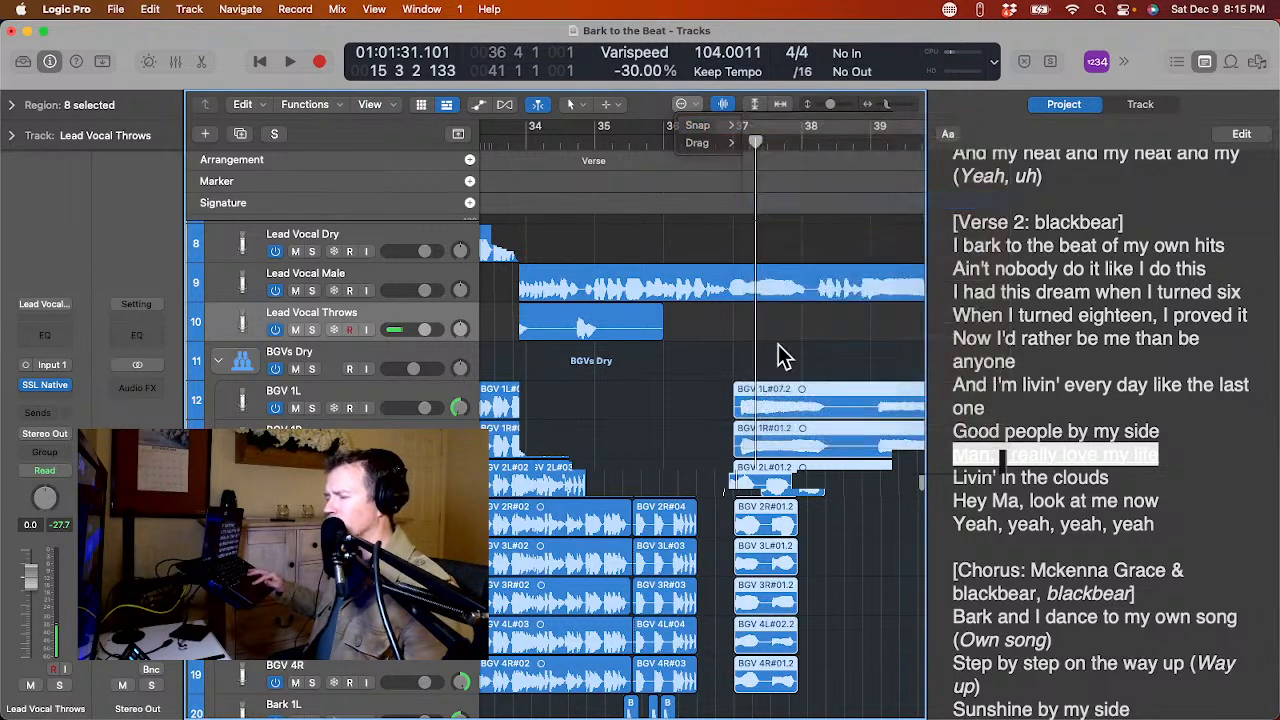
Fine-tune the start of the copied BGV regions around bar 37 and play them back.
drag(775, 392, 771, 392)
click(726, 134)
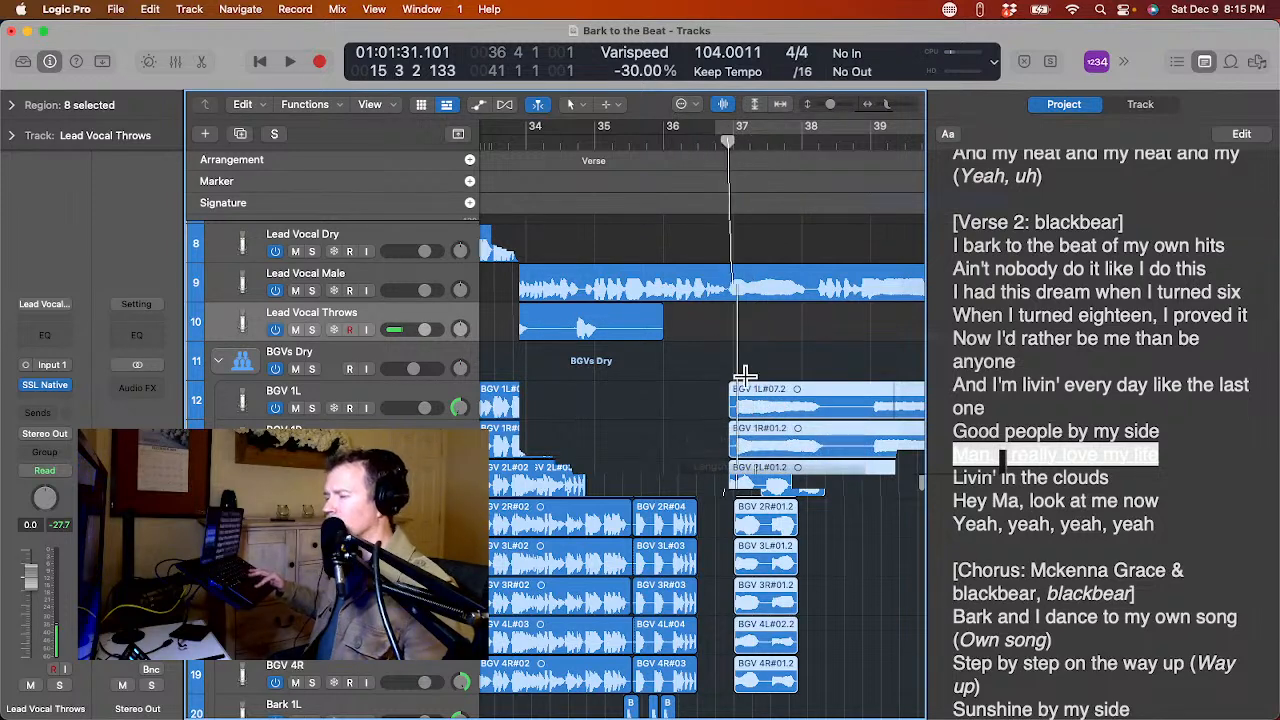
drag(766, 400, 764, 392)
click(714, 143)
key(space)
drag(776, 414, 790, 440)
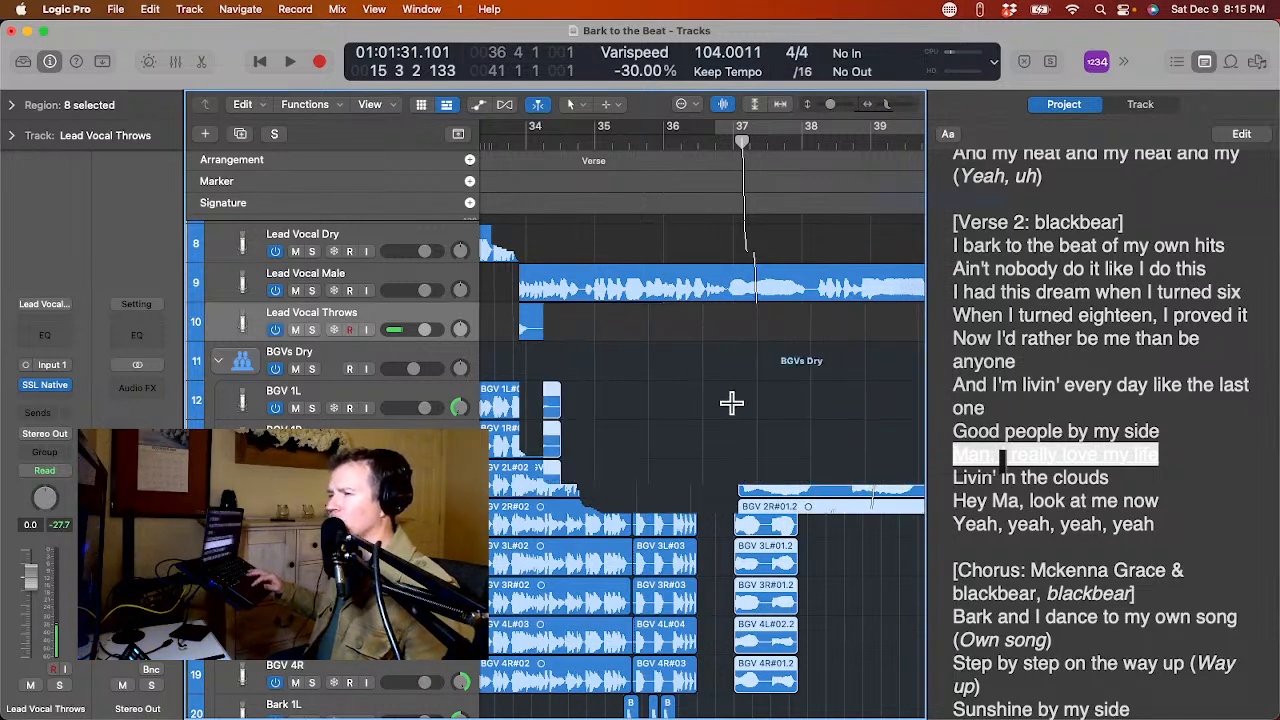
Delete the eight copied BGV regions from the end of Verse 2.
scroll(728, 403, left, 4)
scroll(690, 404, down, 2)
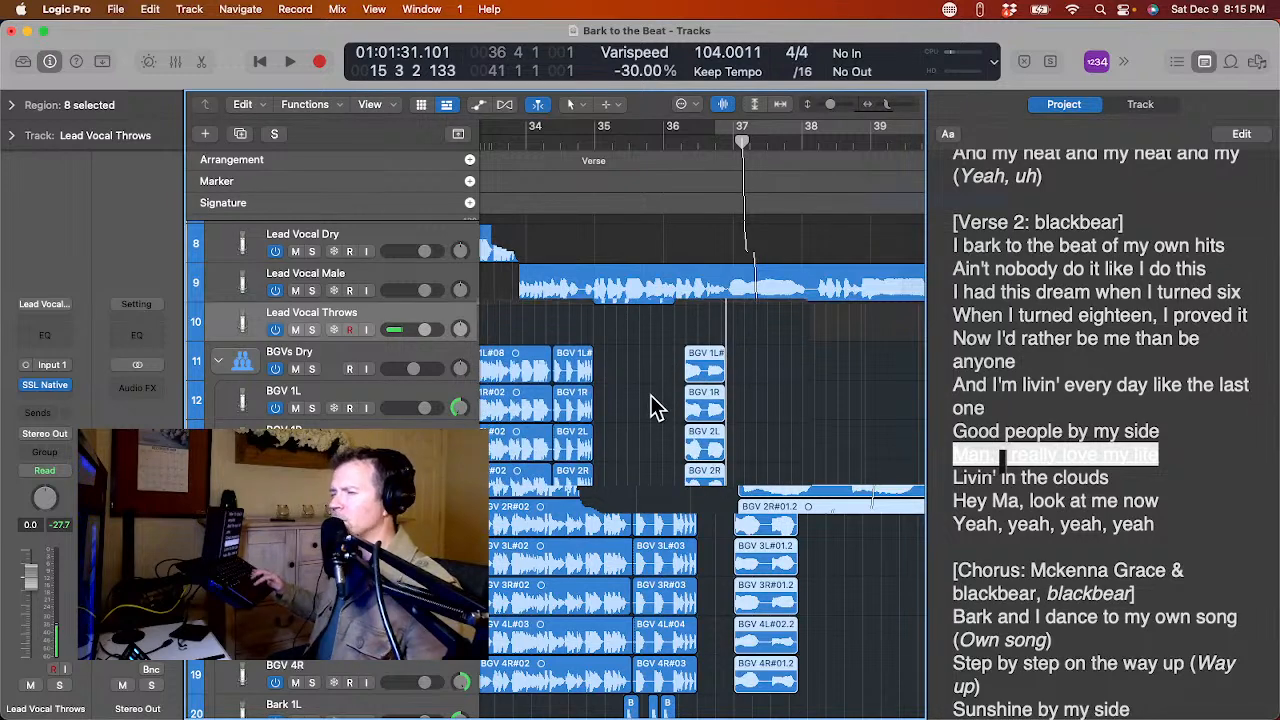
drag(672, 349, 716, 675)
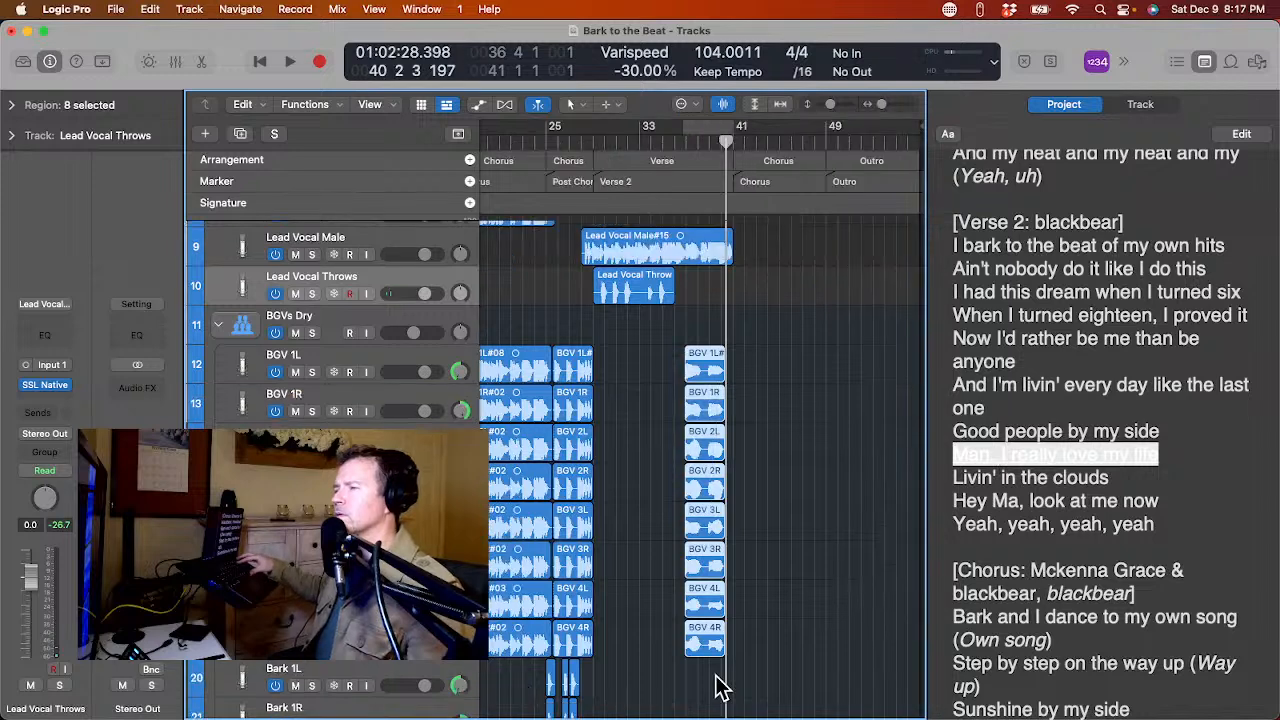
key(Delete)
key(space)
key(space)
Set the snap mode to Bar.
scroll(628, 443, left, 5)
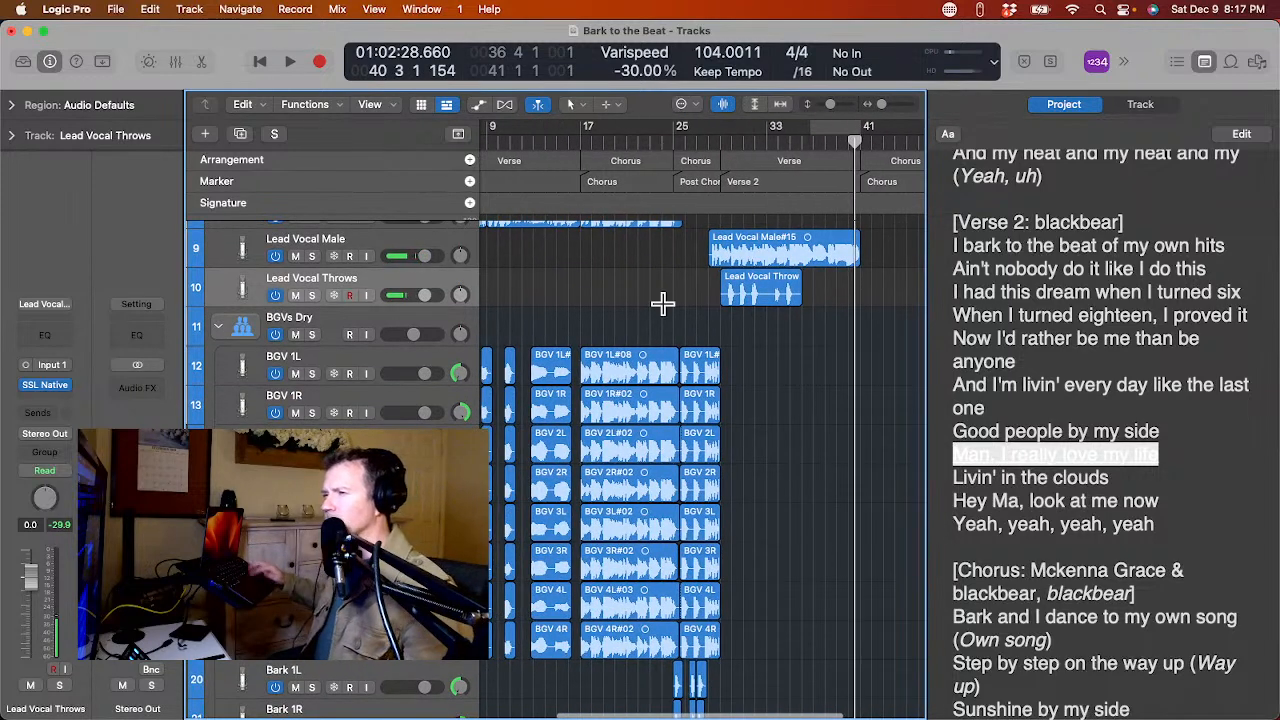
click(689, 104)
mouse_move(716, 143)
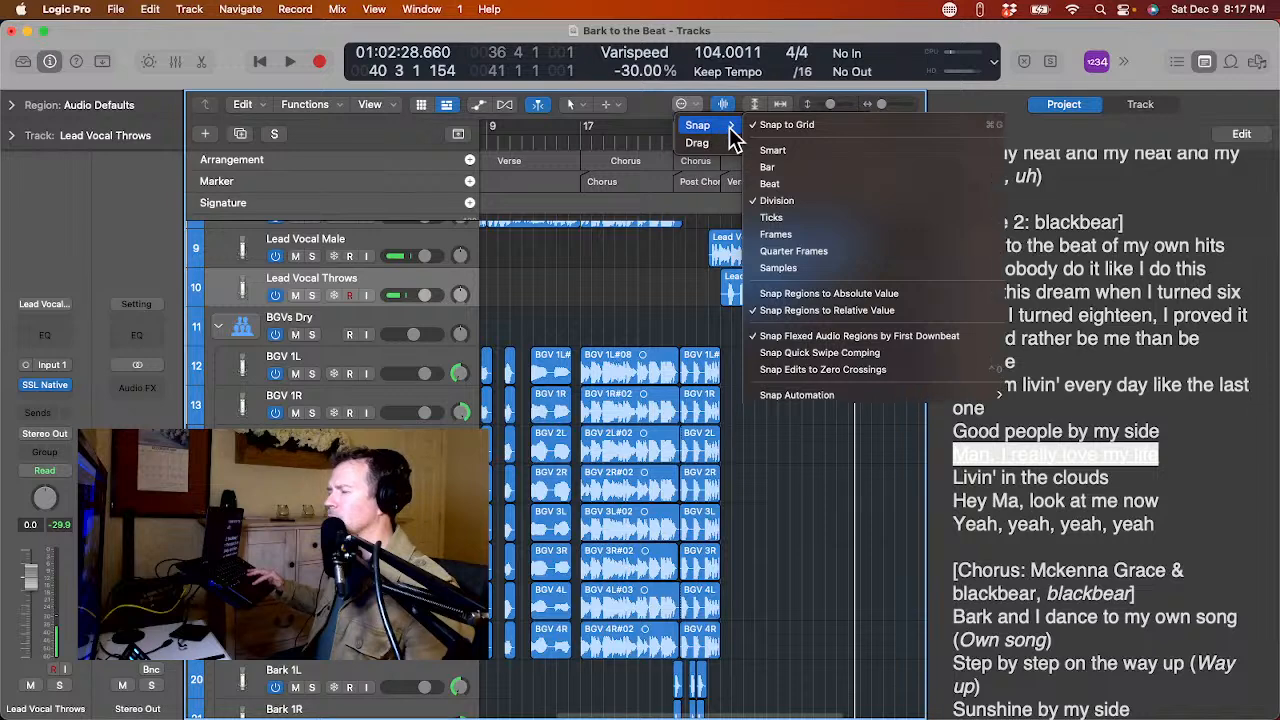
click(760, 168)
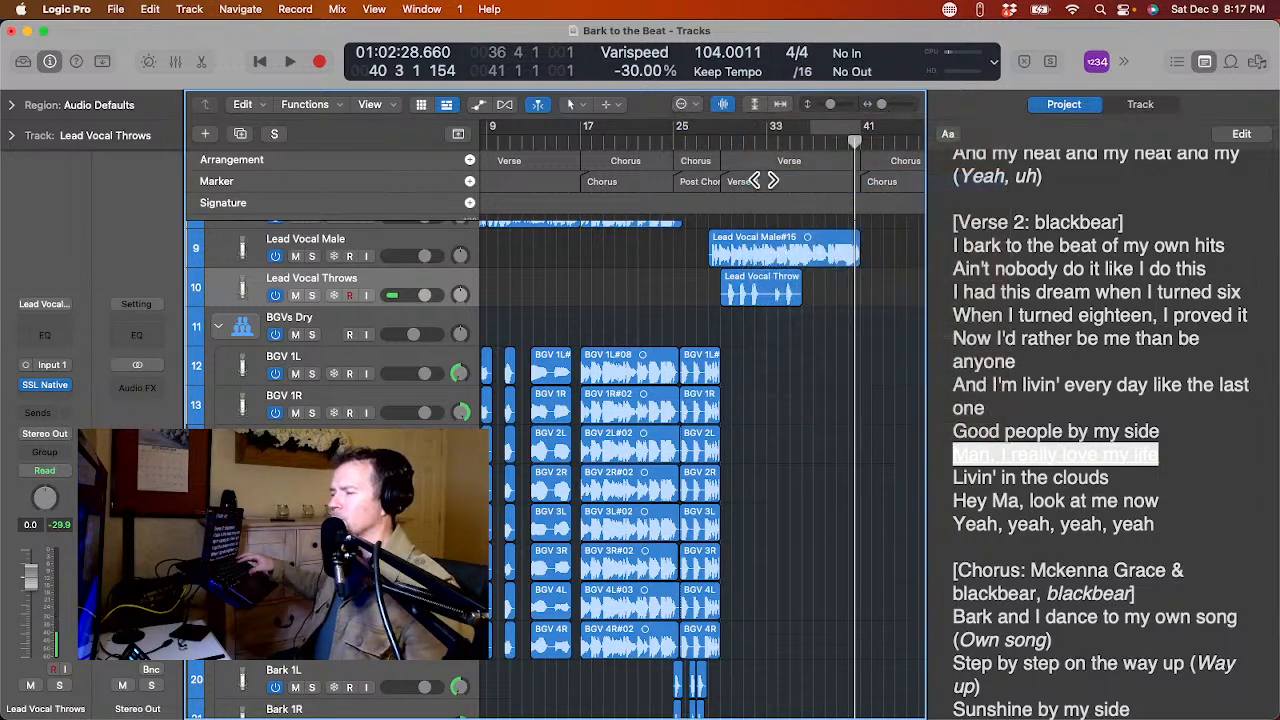
Play the first verse's BGV part around bar 13, and compare it with the lead vocal near the end of Verse 2.
scroll(709, 296, left, 3)
click(628, 143)
key(space)
key(space)
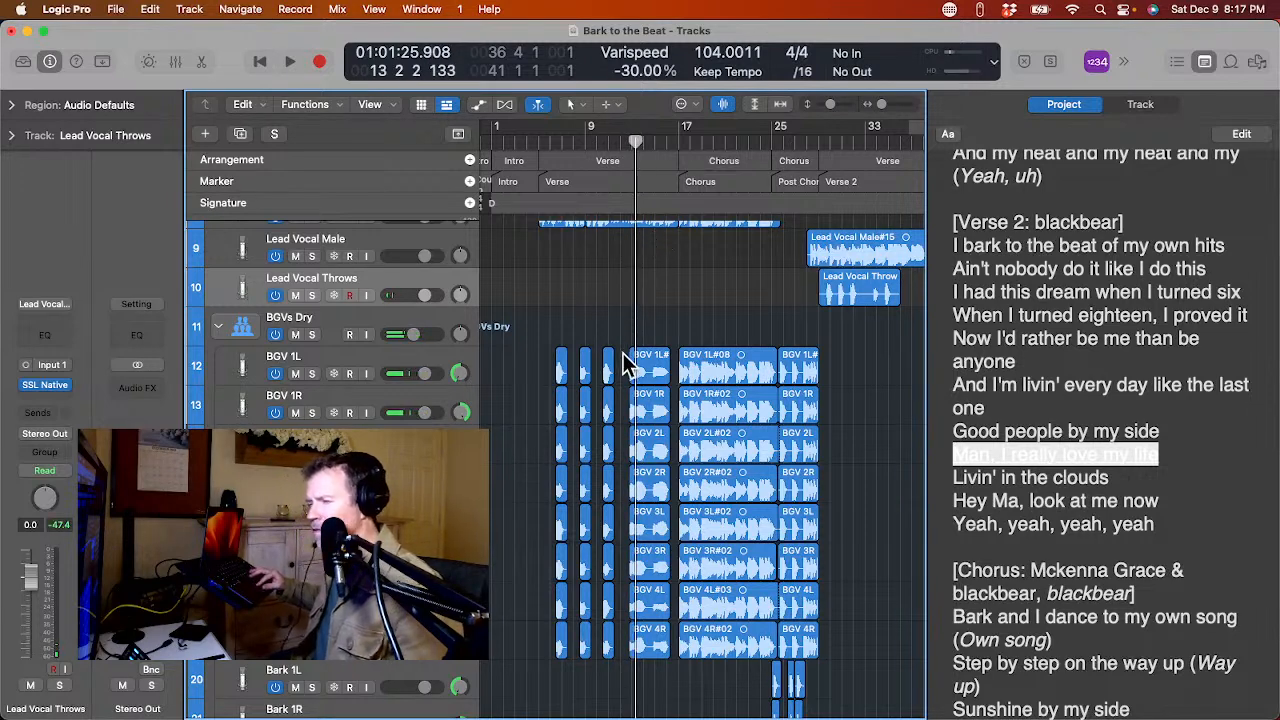
scroll(700, 260, right, 2)
key(space)
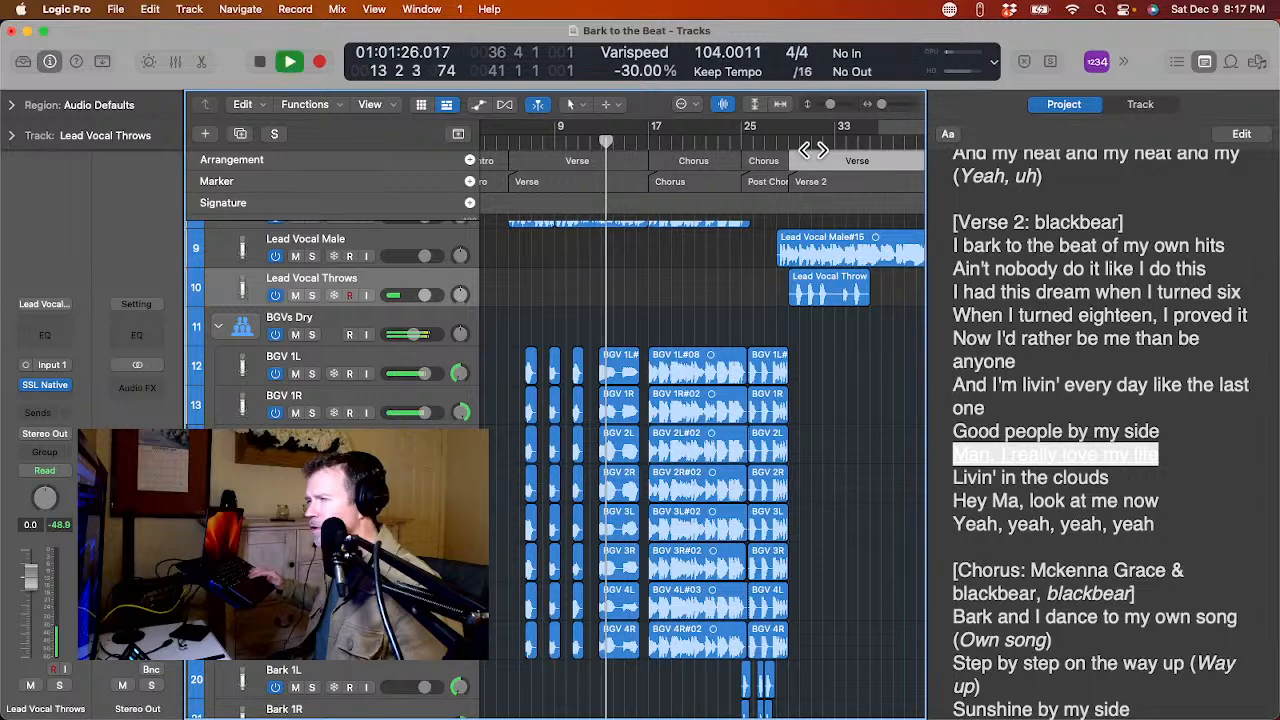
scroll(810, 150, right, 5)
click(735, 142)
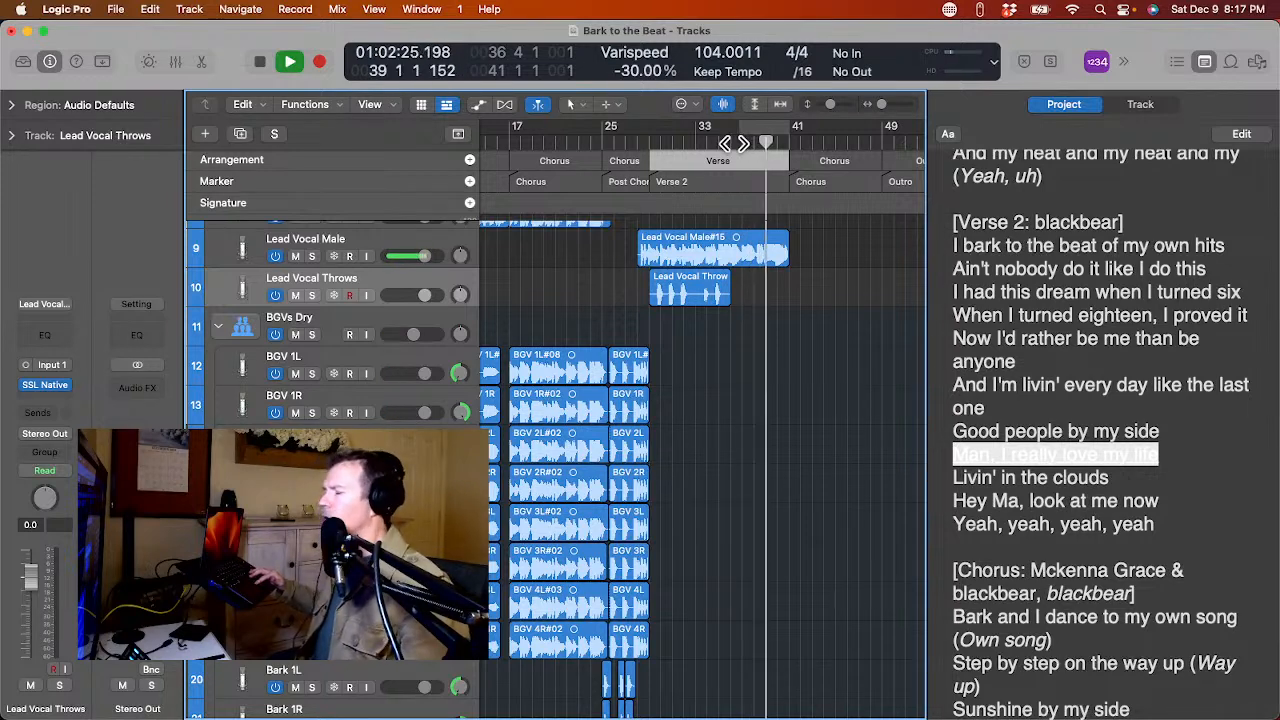
key(space)
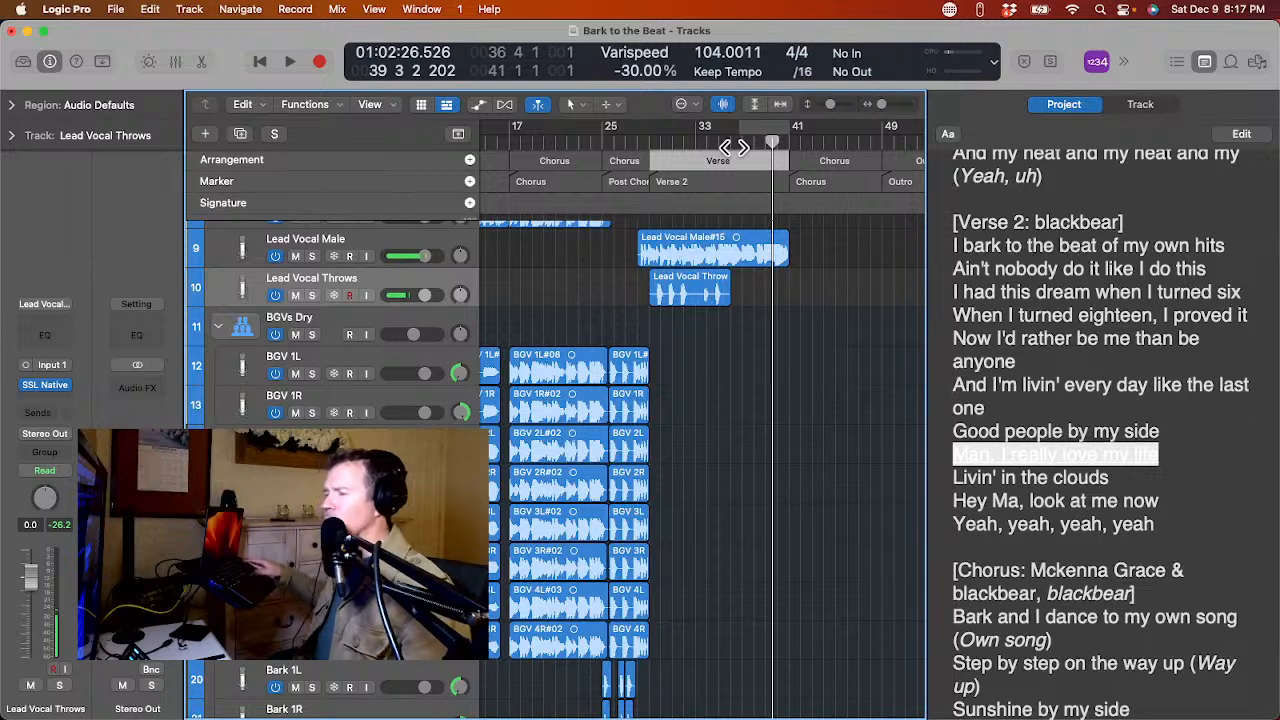
Turn on the cycle range at the end of Verse 2, check its playback, and arm the BGV 1L track for recording.
click(752, 131)
key(space)
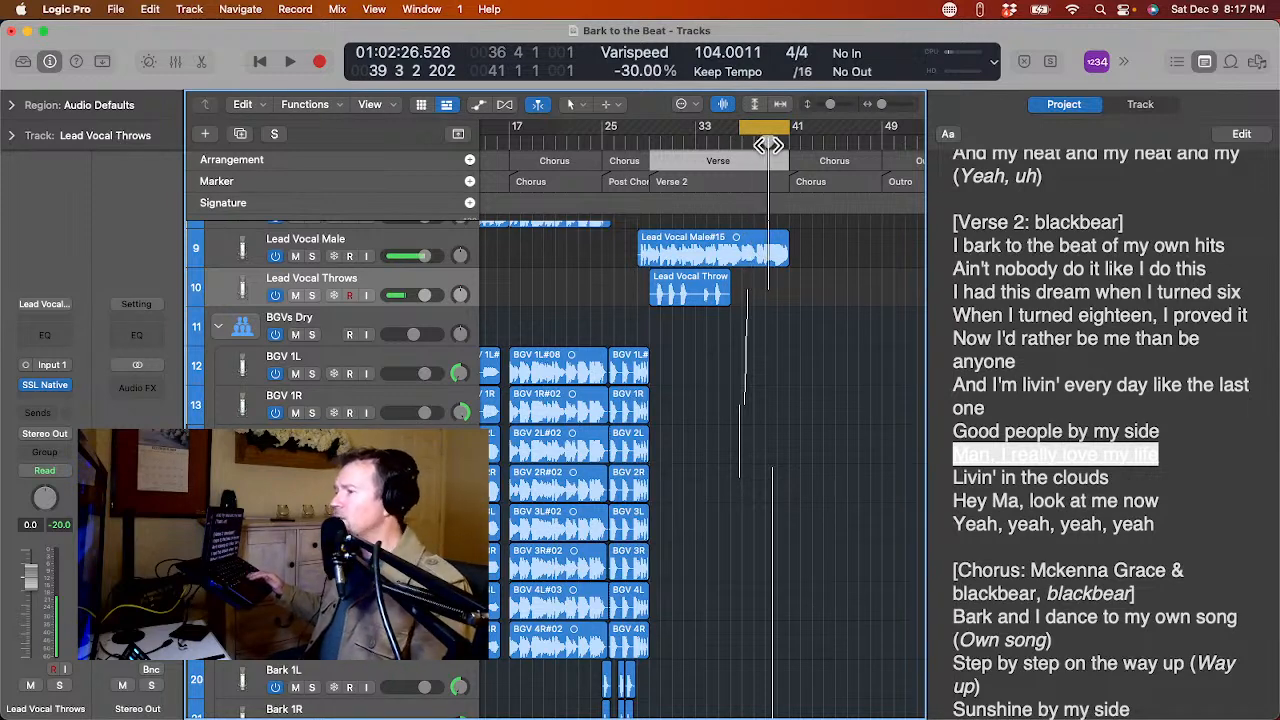
key(Return)
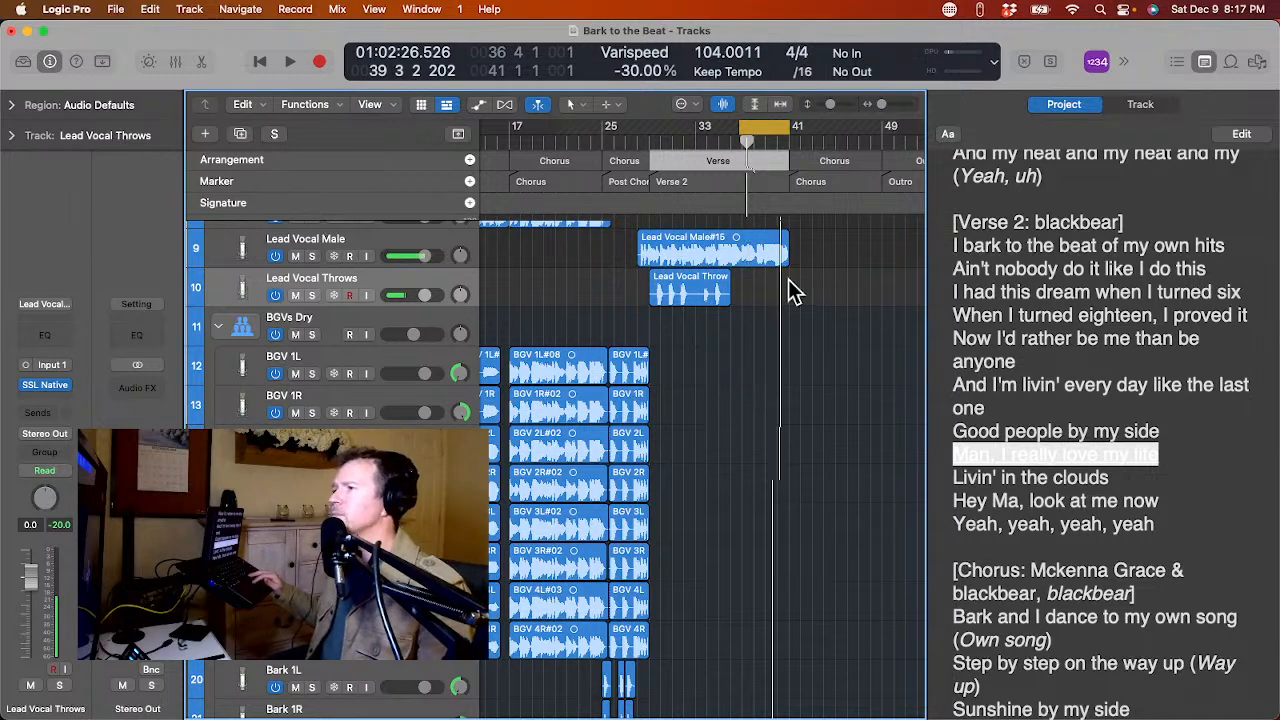
click(746, 130)
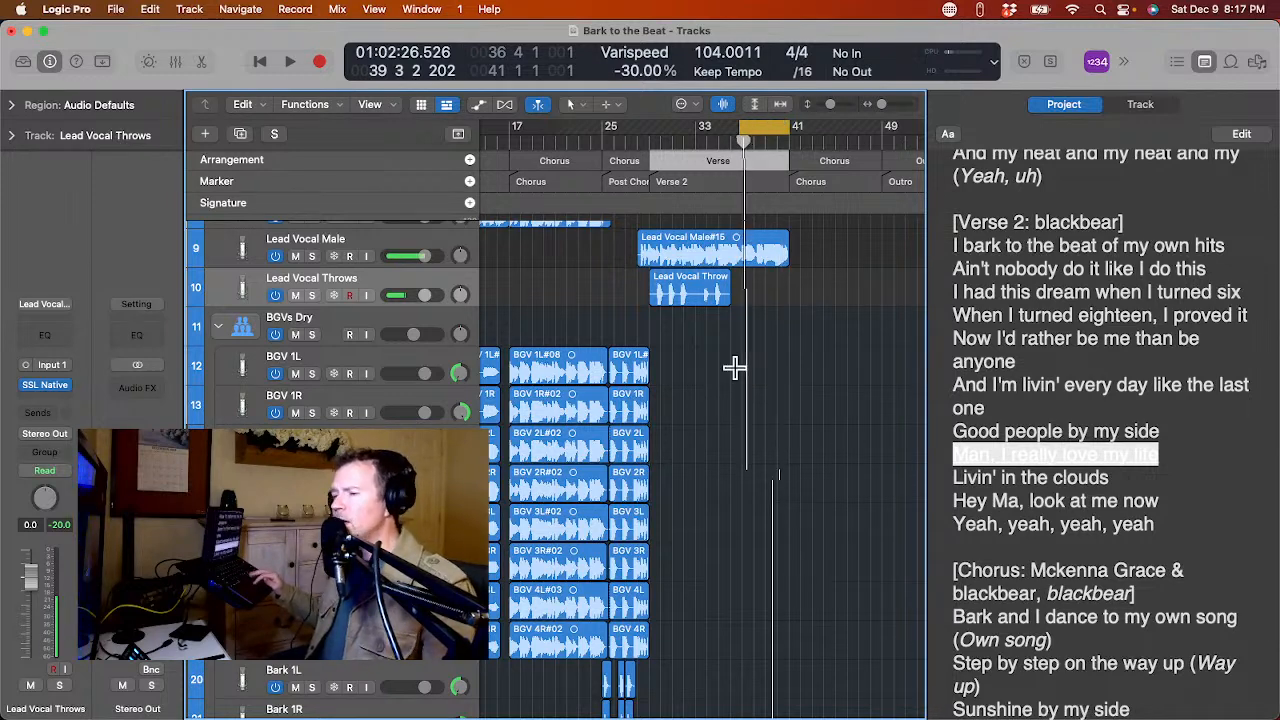
click(413, 347)
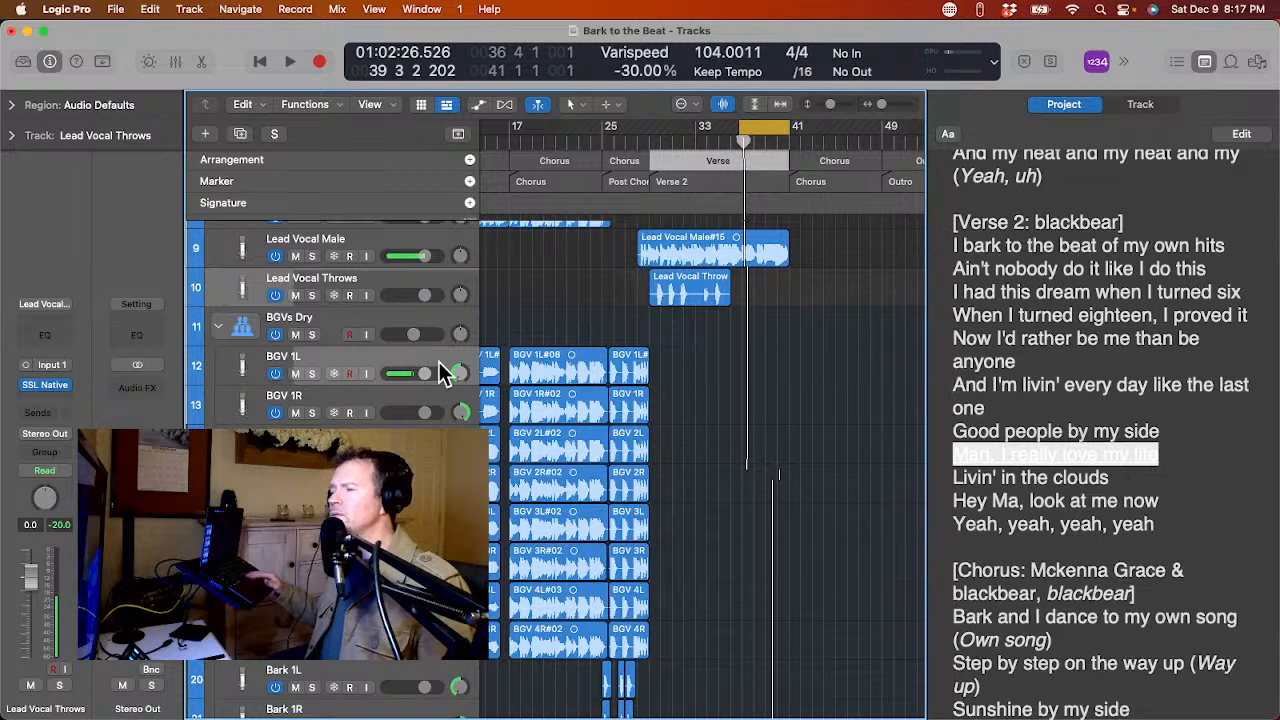
Record the end-of-Verse-2 background vocal on the BGV 1L track, plus a matching double on BGV 1R.
click(441, 365)
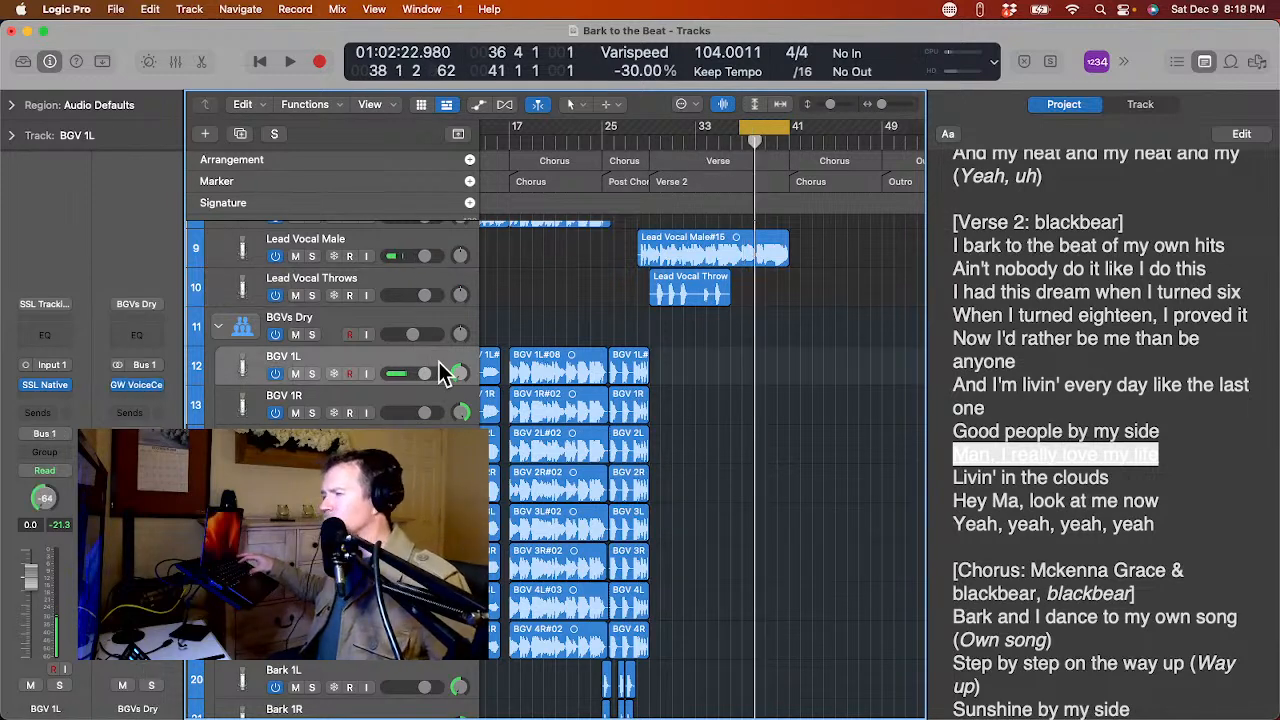
key(r)
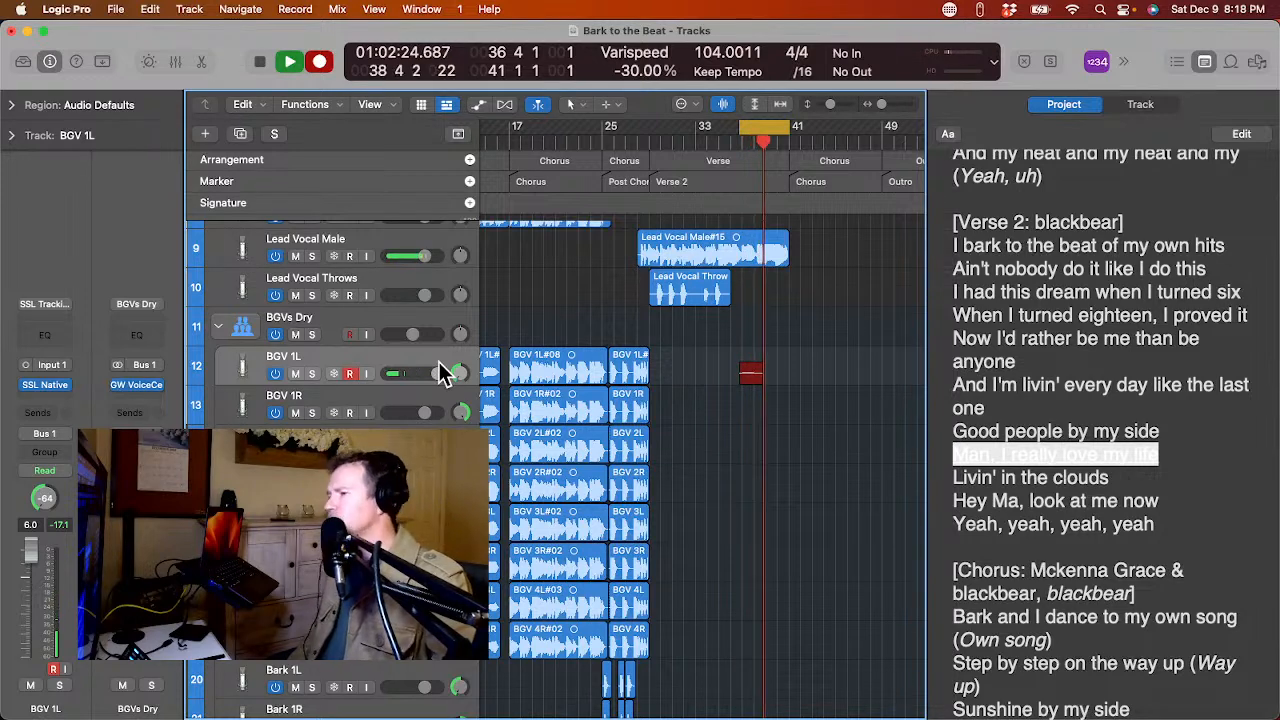
key(r)
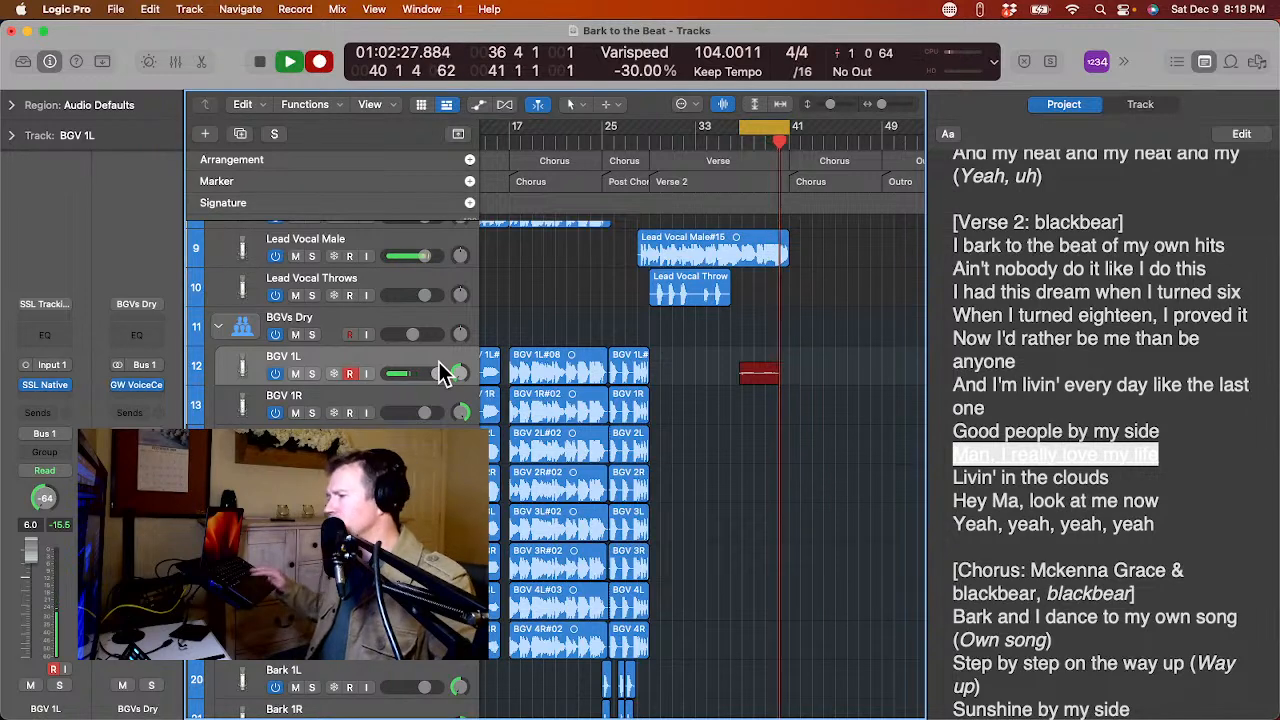
key(space)
key(Down)
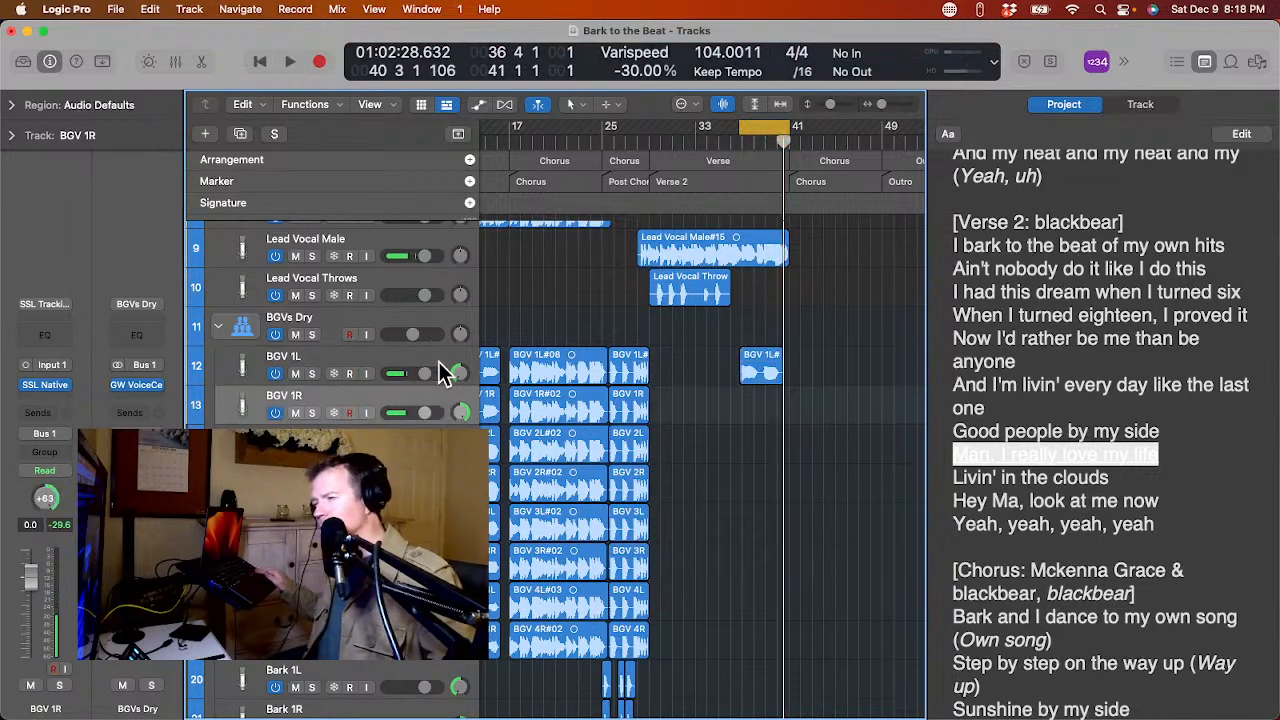
key(r)
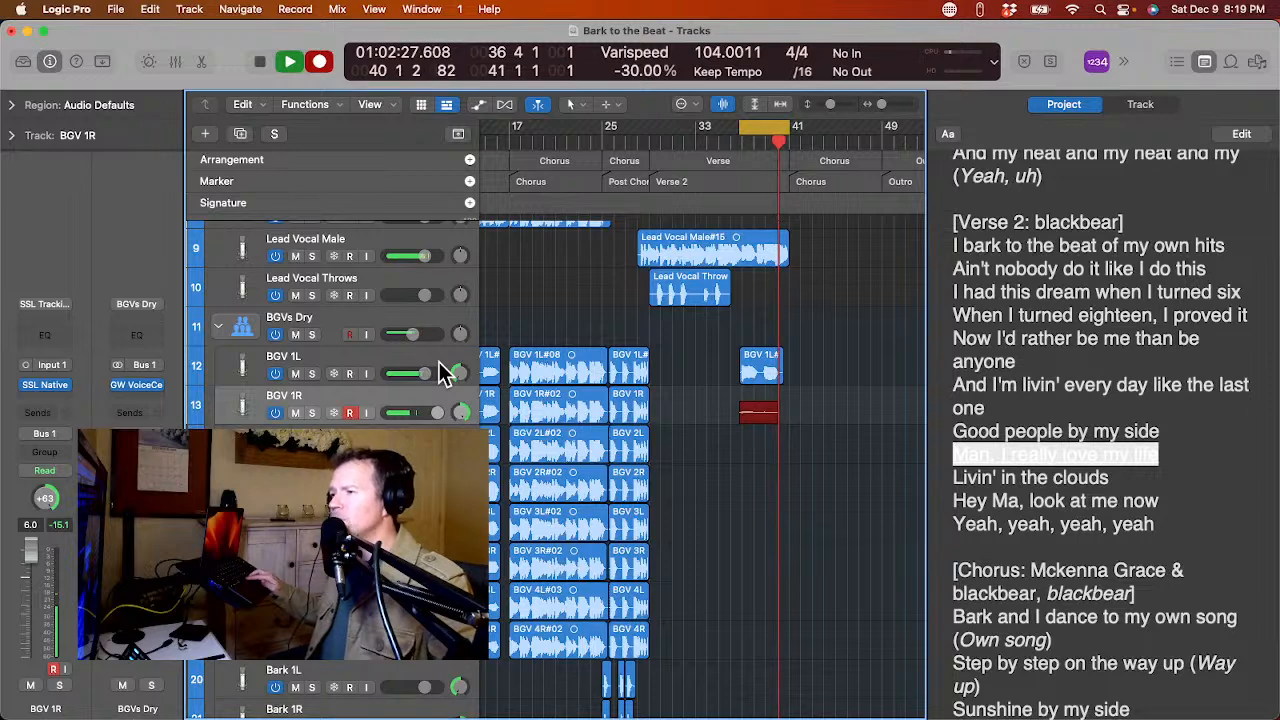
key(space)
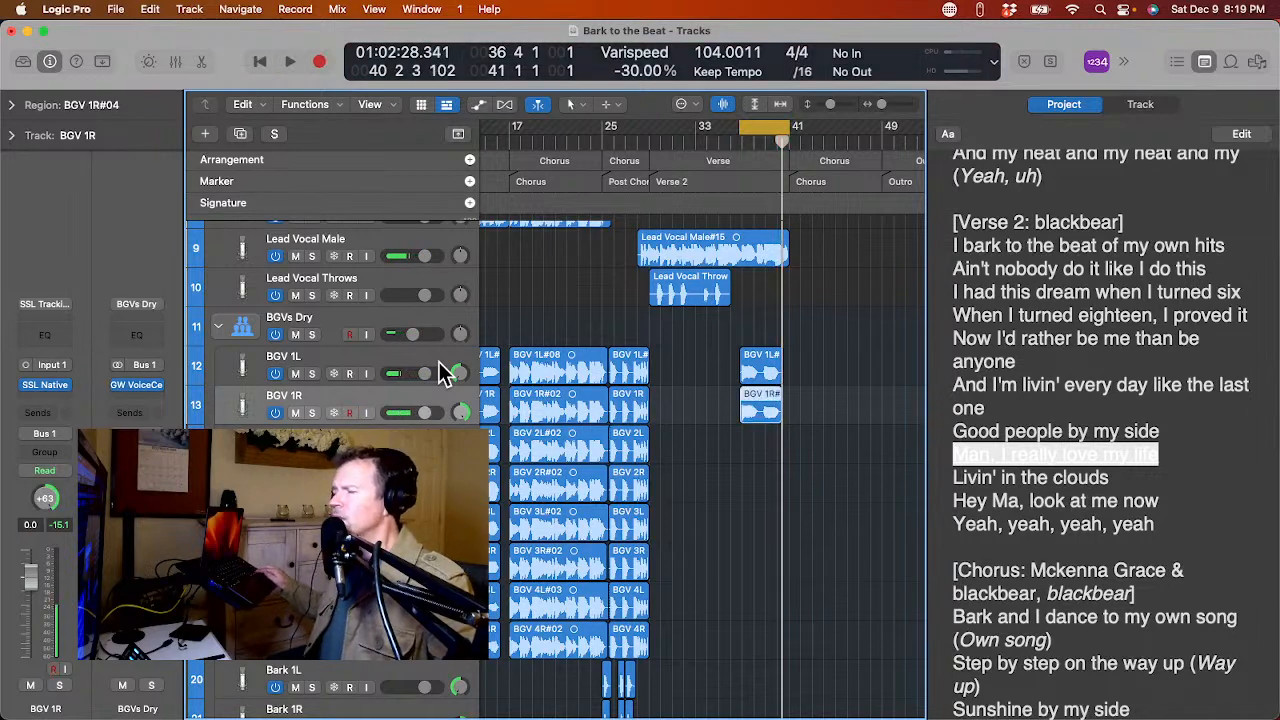
Listen to the first BGV pair, and record the next harmony on the BGV 2L and BGV 2R tracks.
key(space)
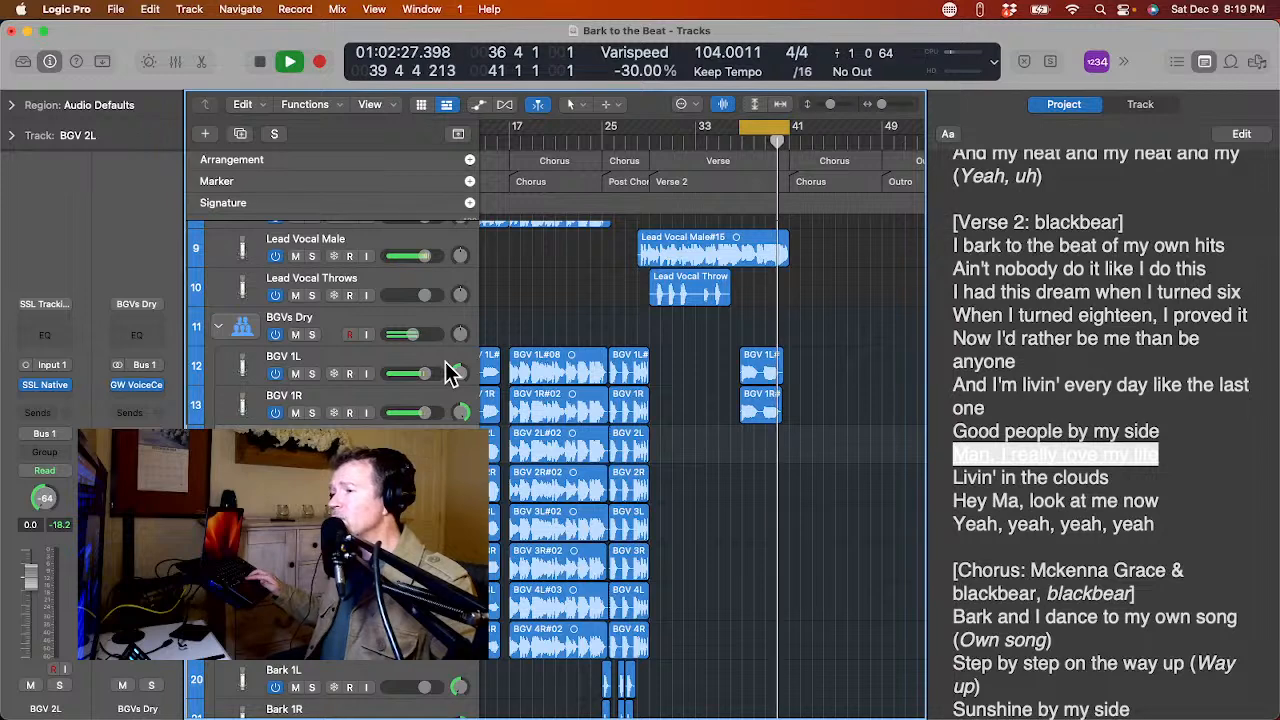
key(space)
key(space)
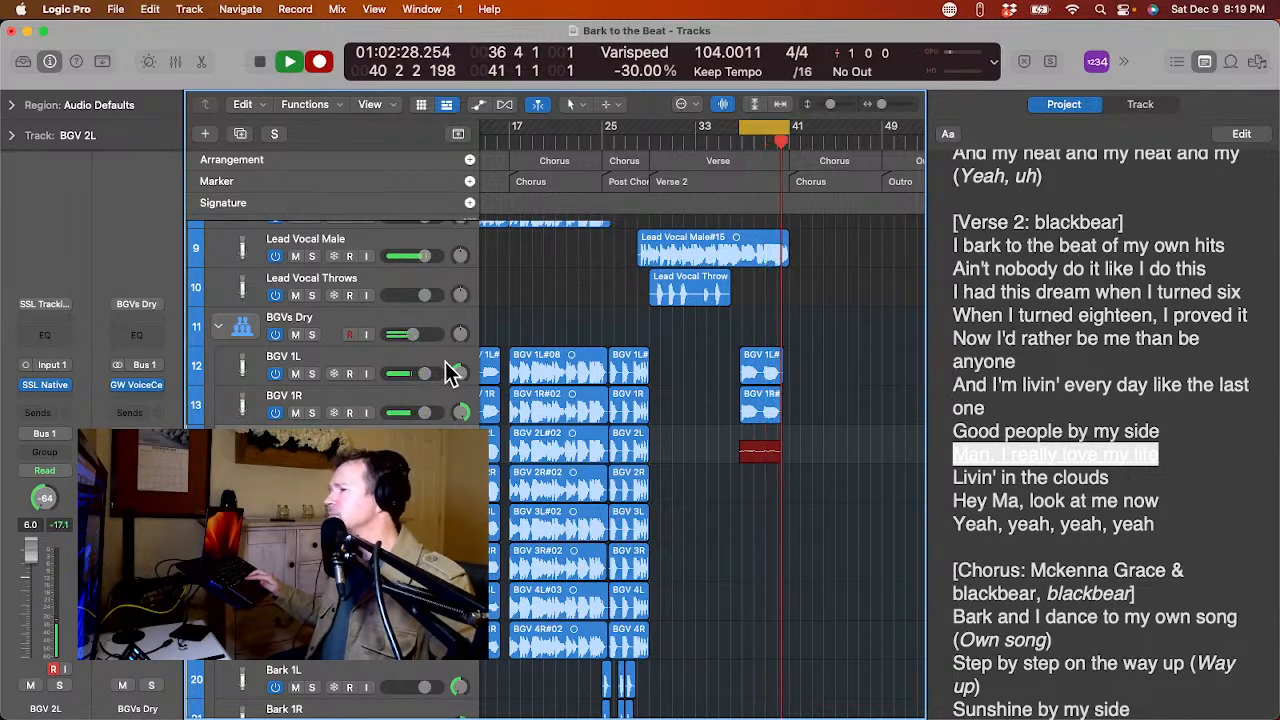
key(space)
key(Down)
key(r)
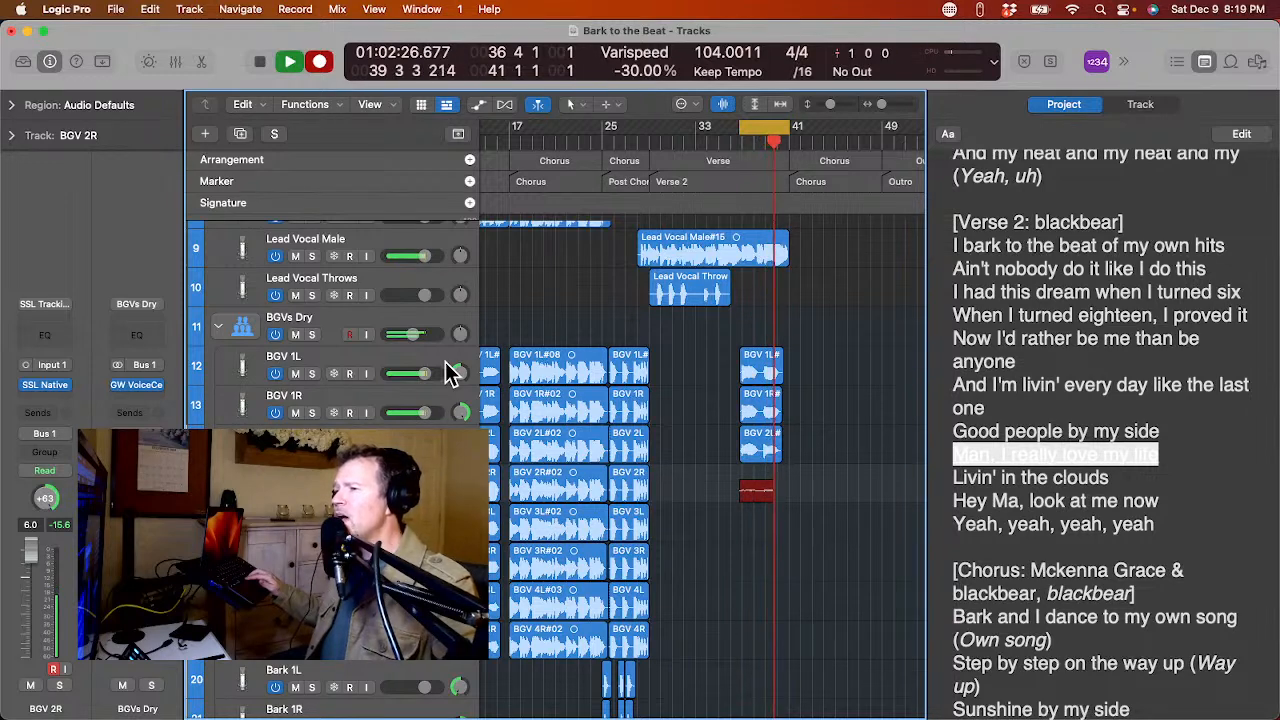
key(space)
Select the BGV 3L track and play back the stacked background vocals at the end of Verse 2.
key(Down)
key(space)
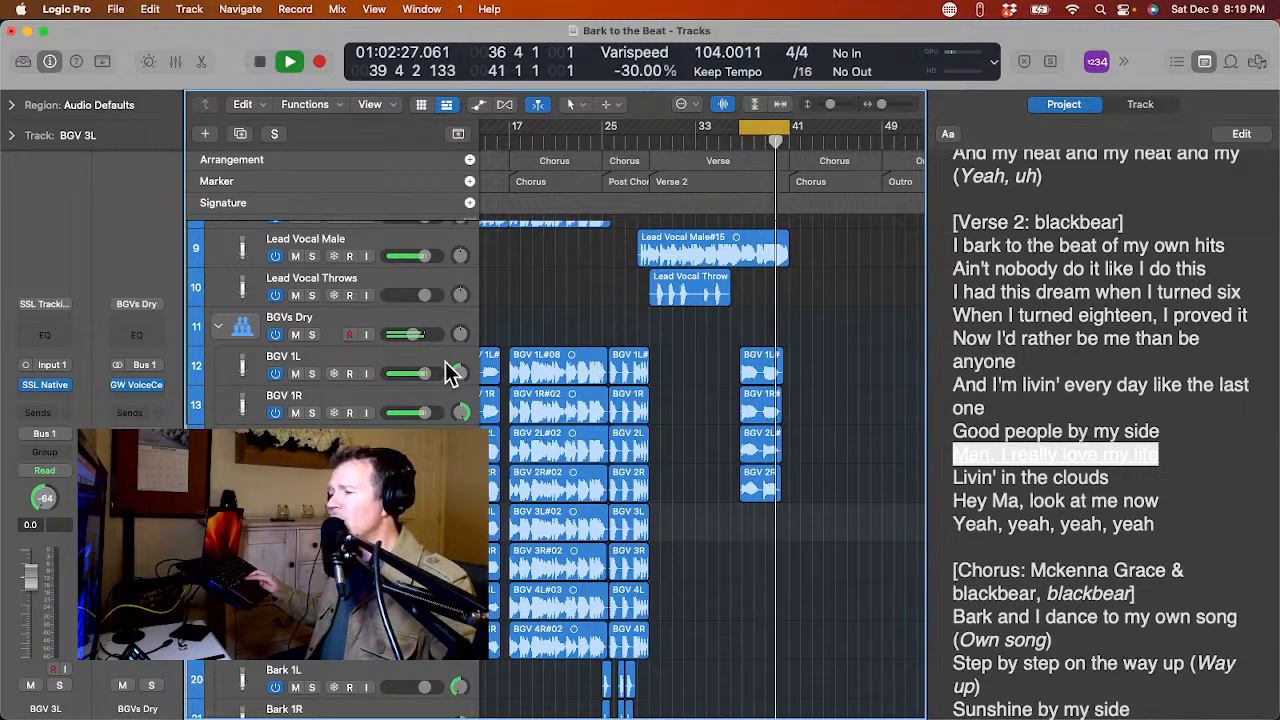
key(space)
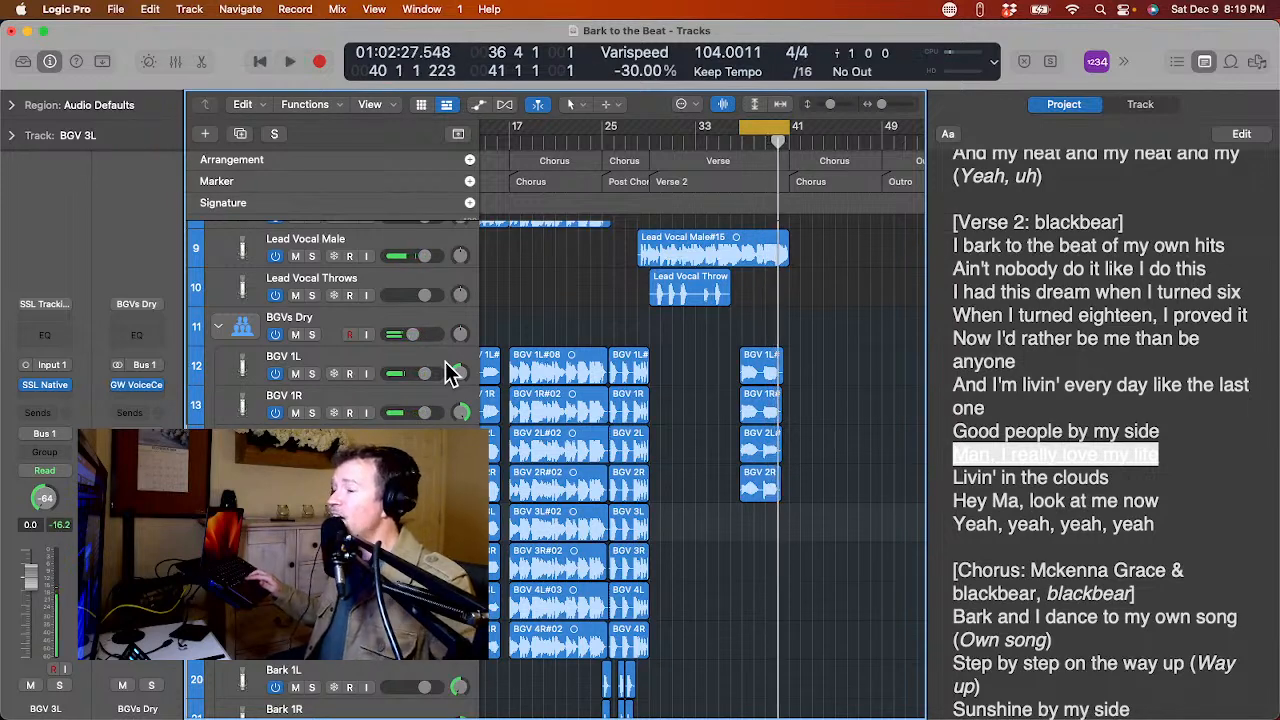
key(space)
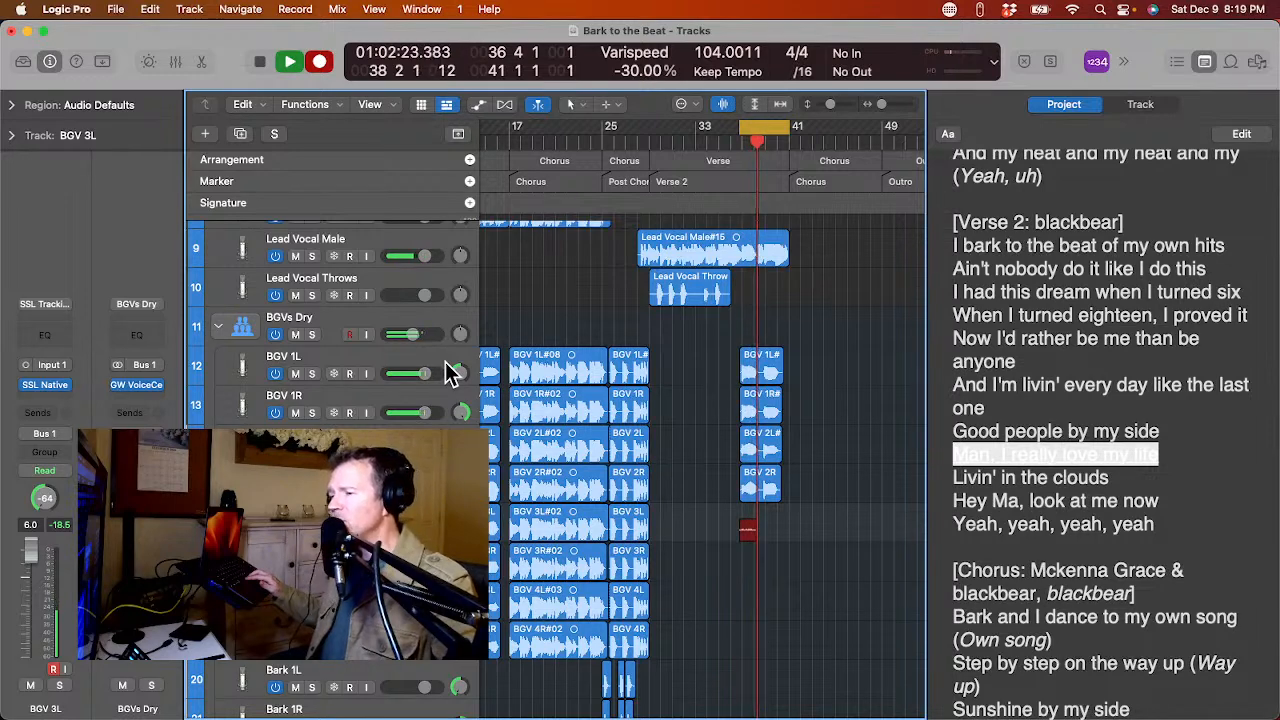
key(space)
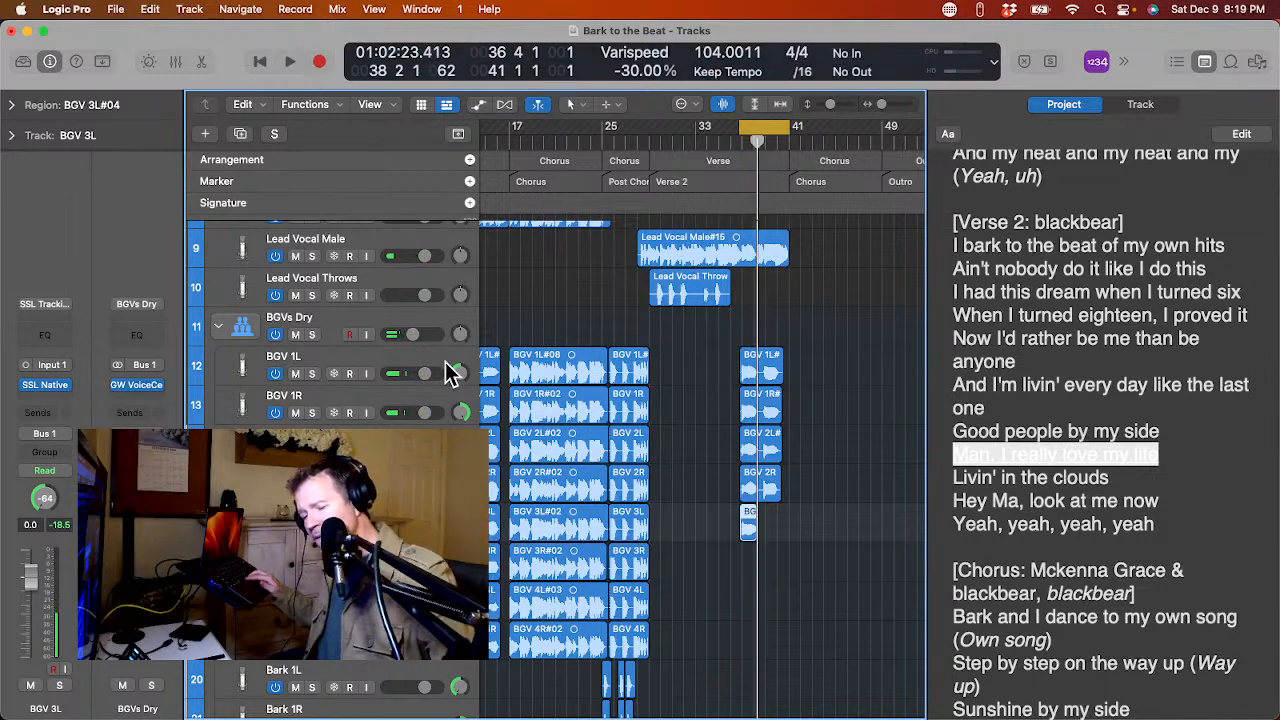
key(super+z)
key(r)
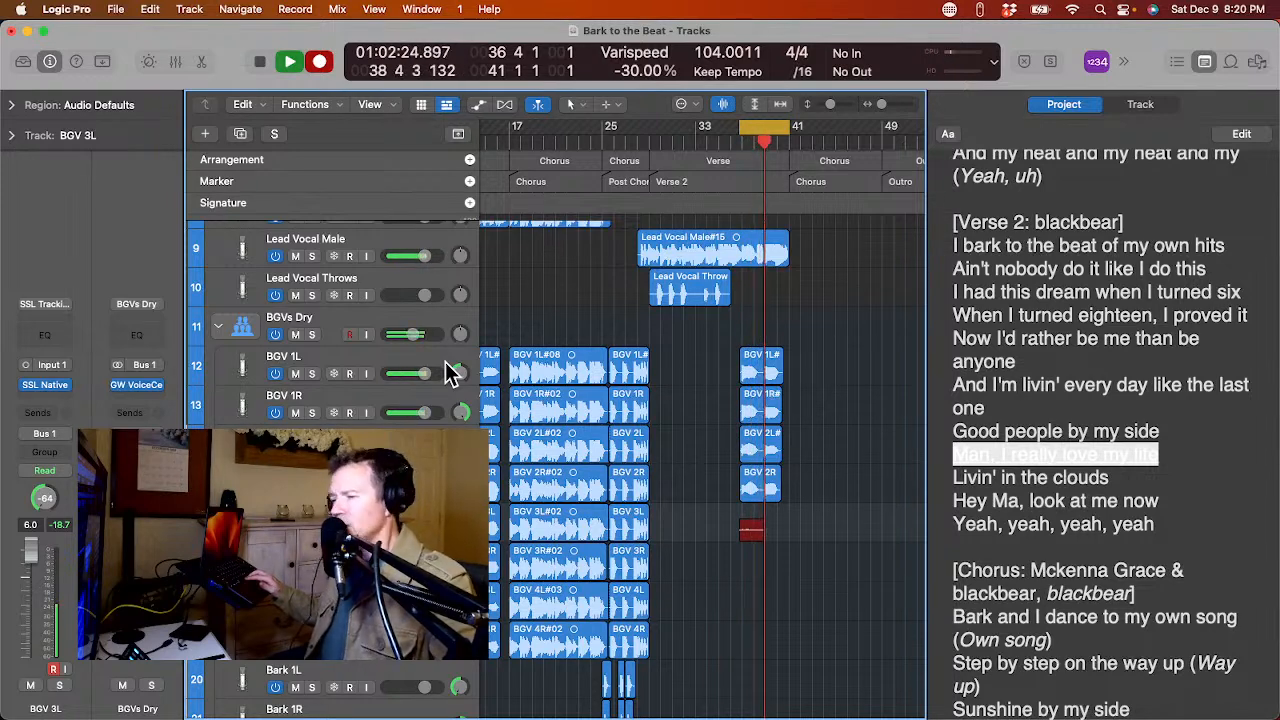
key(space)
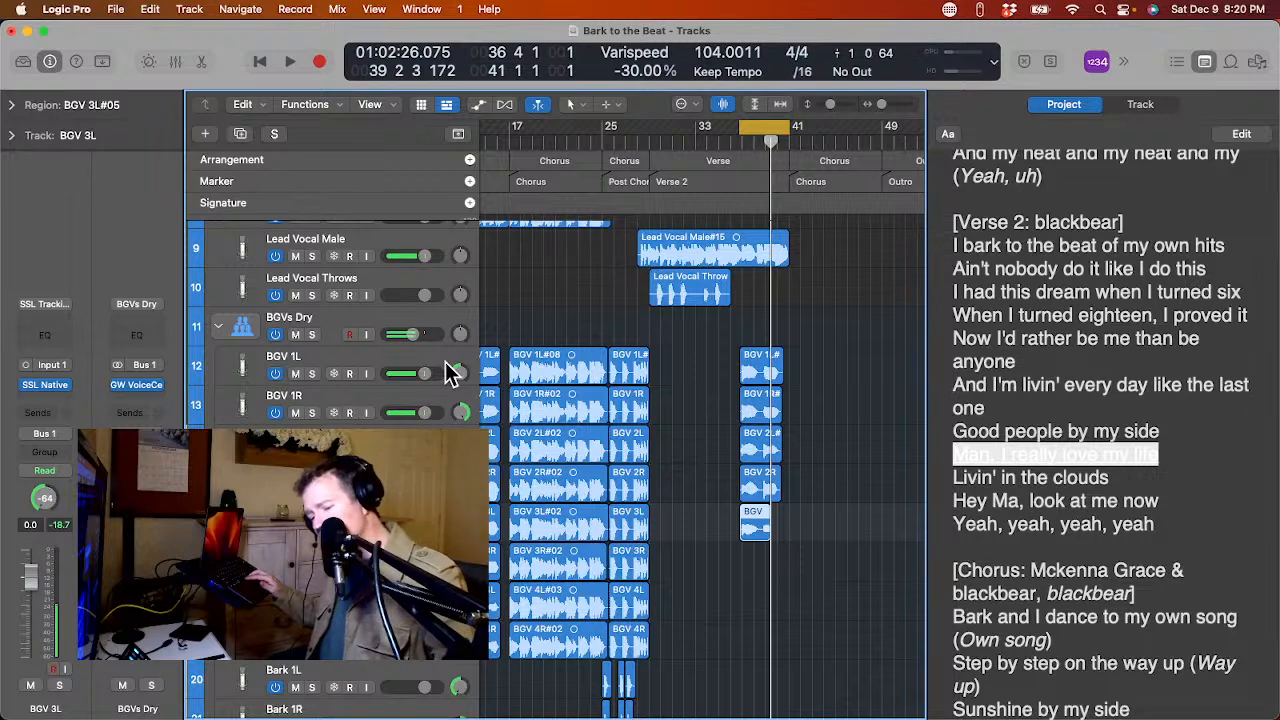
key(super+z)
Record the third background harmony on the BGV 3L track and its double on BGV 3R.
key(r)
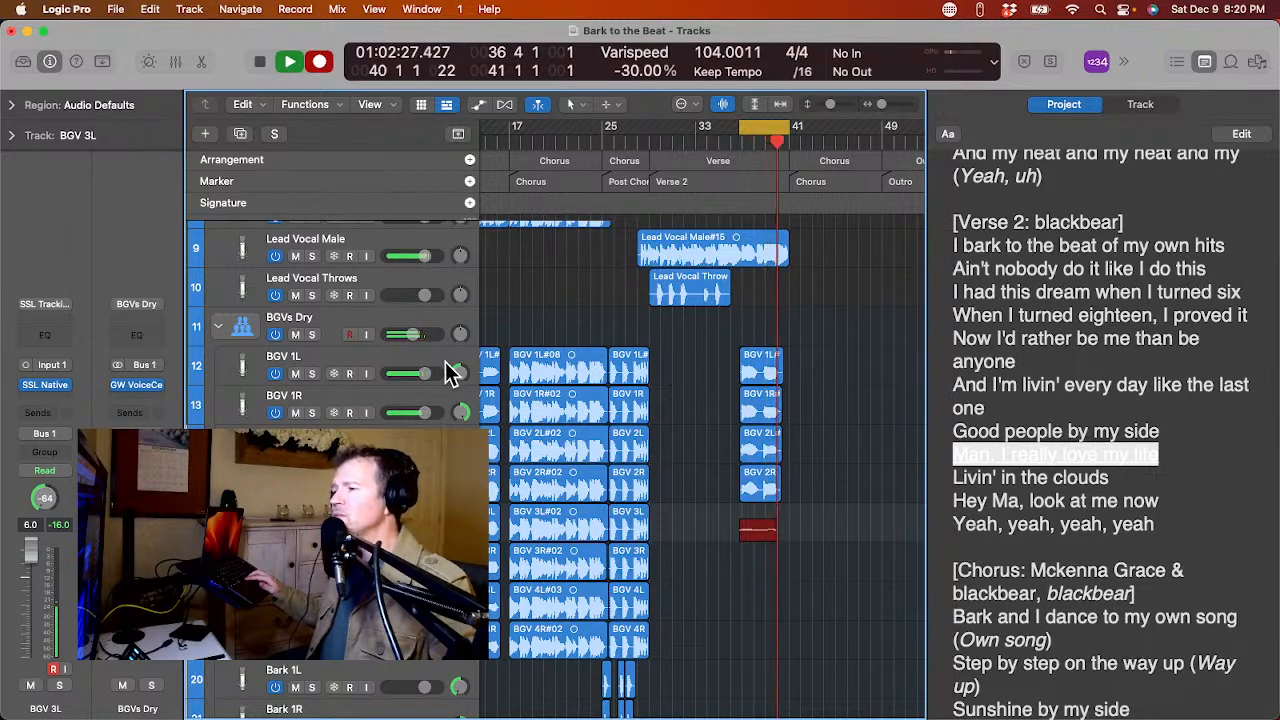
key(space)
key(Down)
key(r)
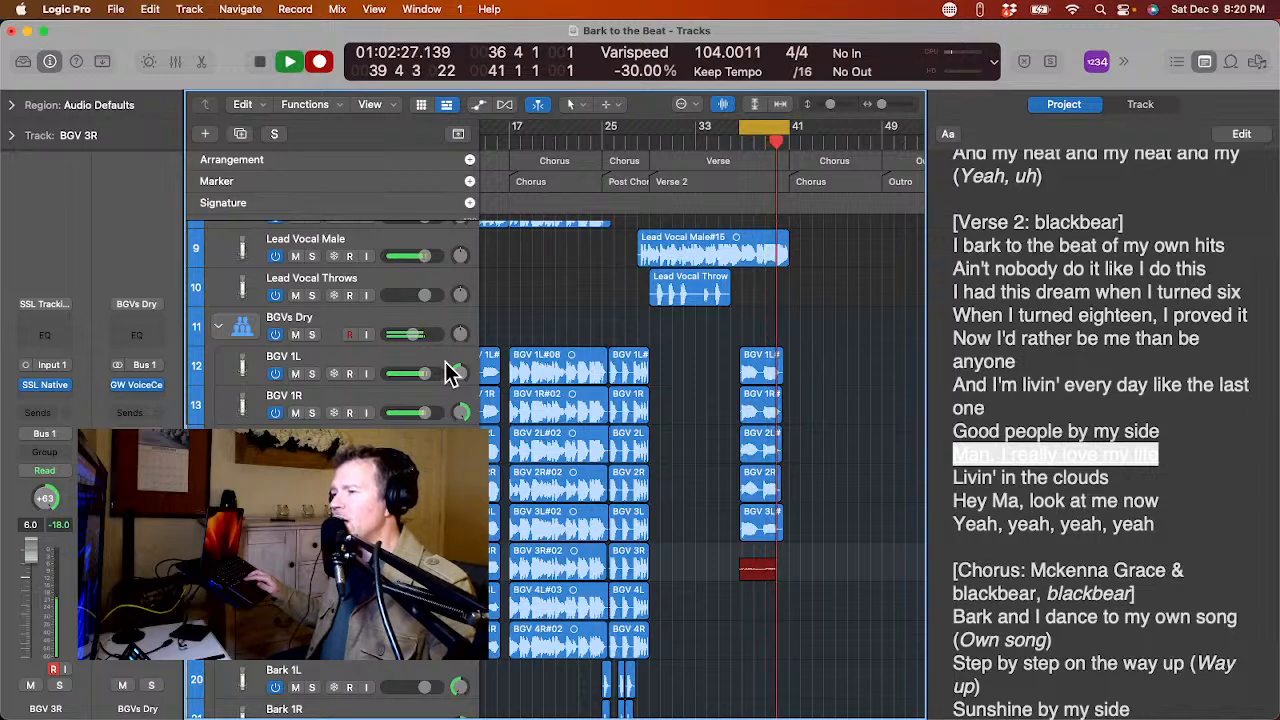
key(space)
Select the BGV 4L track and play the three recorded BGV pairs at the end of Verse 2.
key(Down)
key(space)
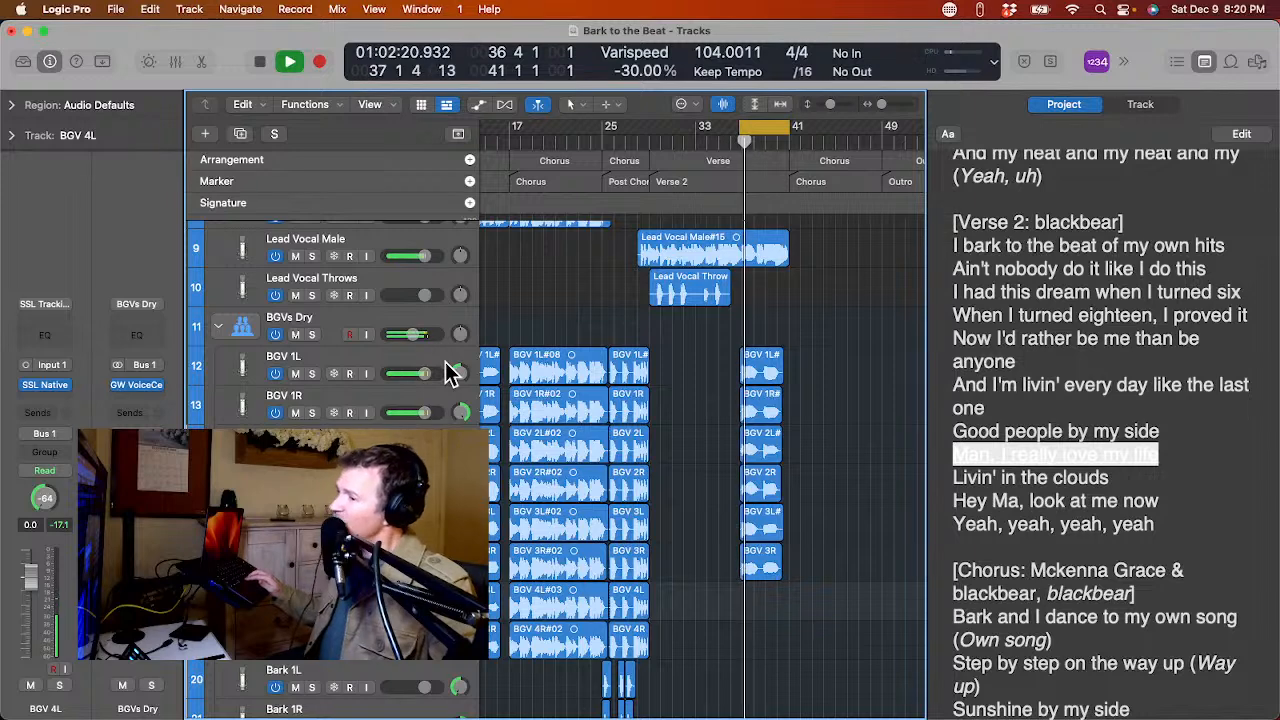
key(space)
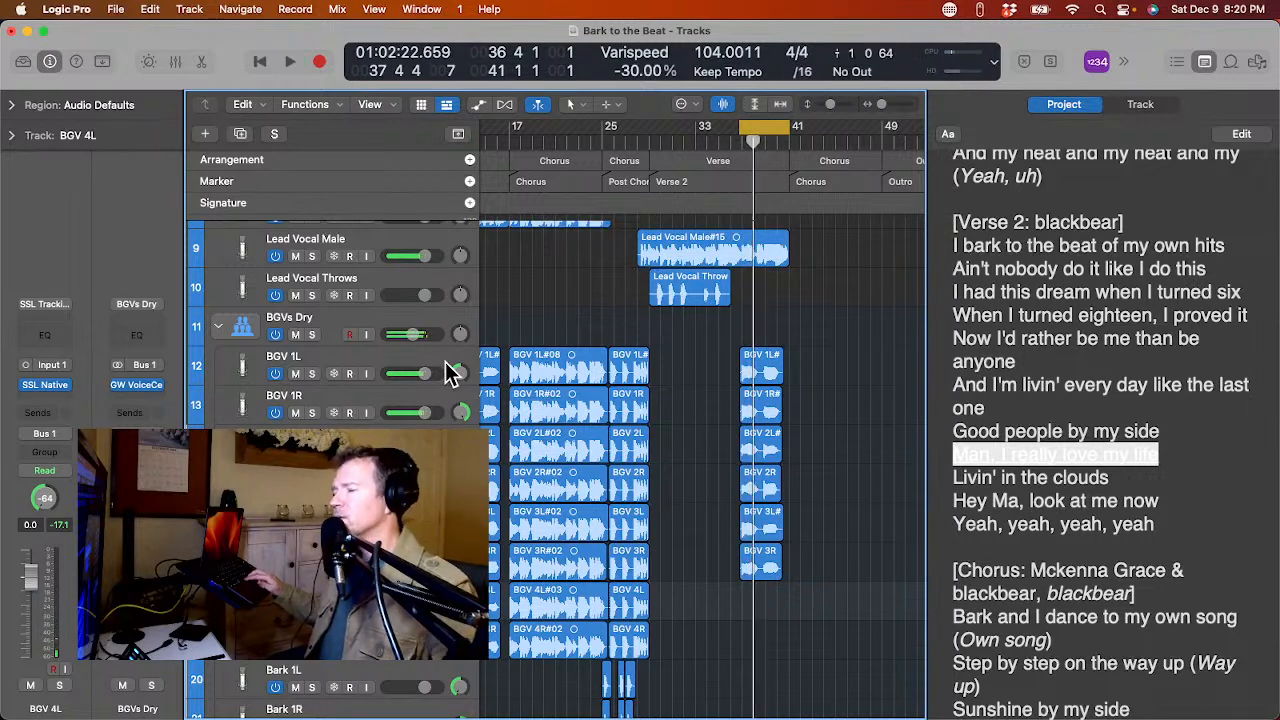
key(space)
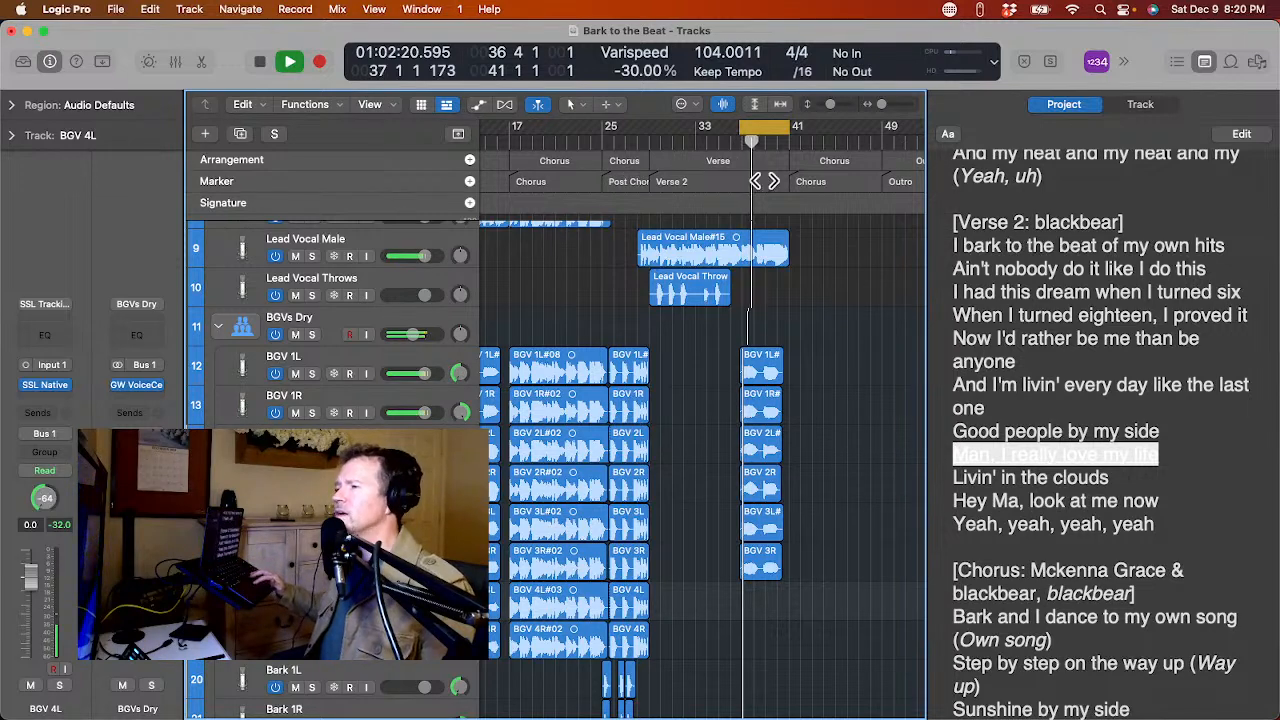
Set the cycle range to the Chorus marker at bar 41, and play that section while checking the Chorus lyrics.
alt+click(808, 181)
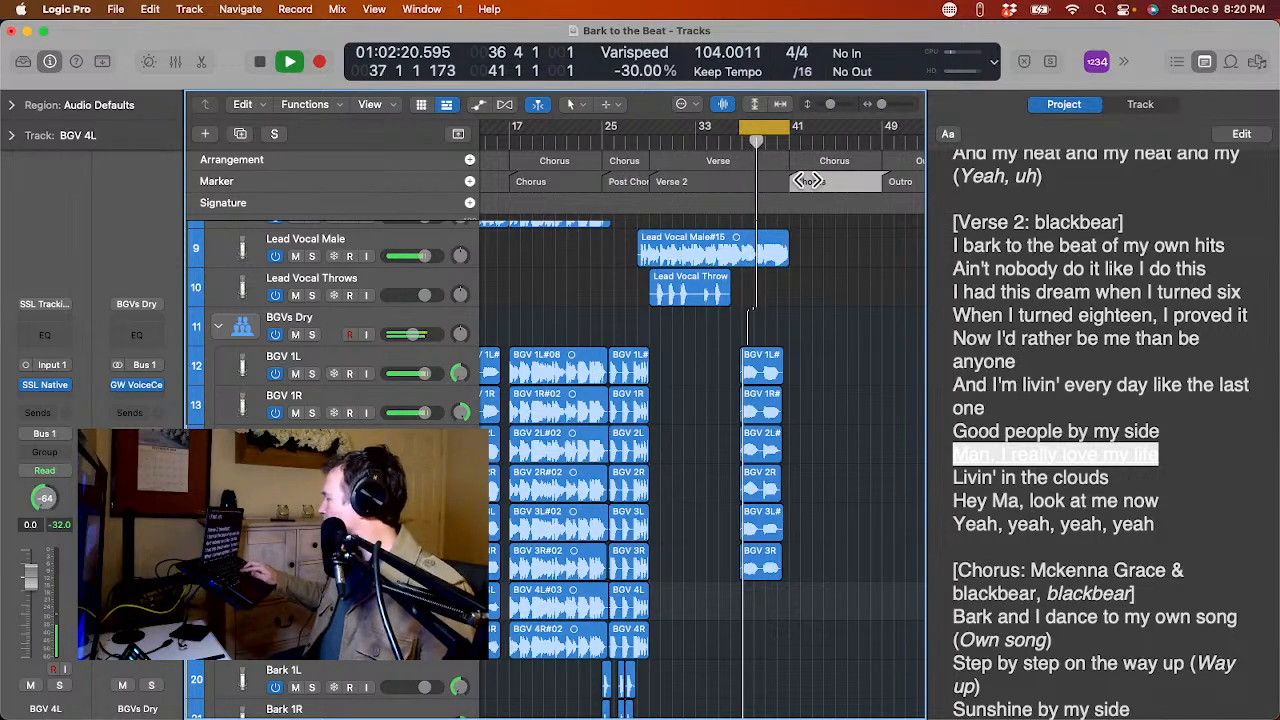
key(u)
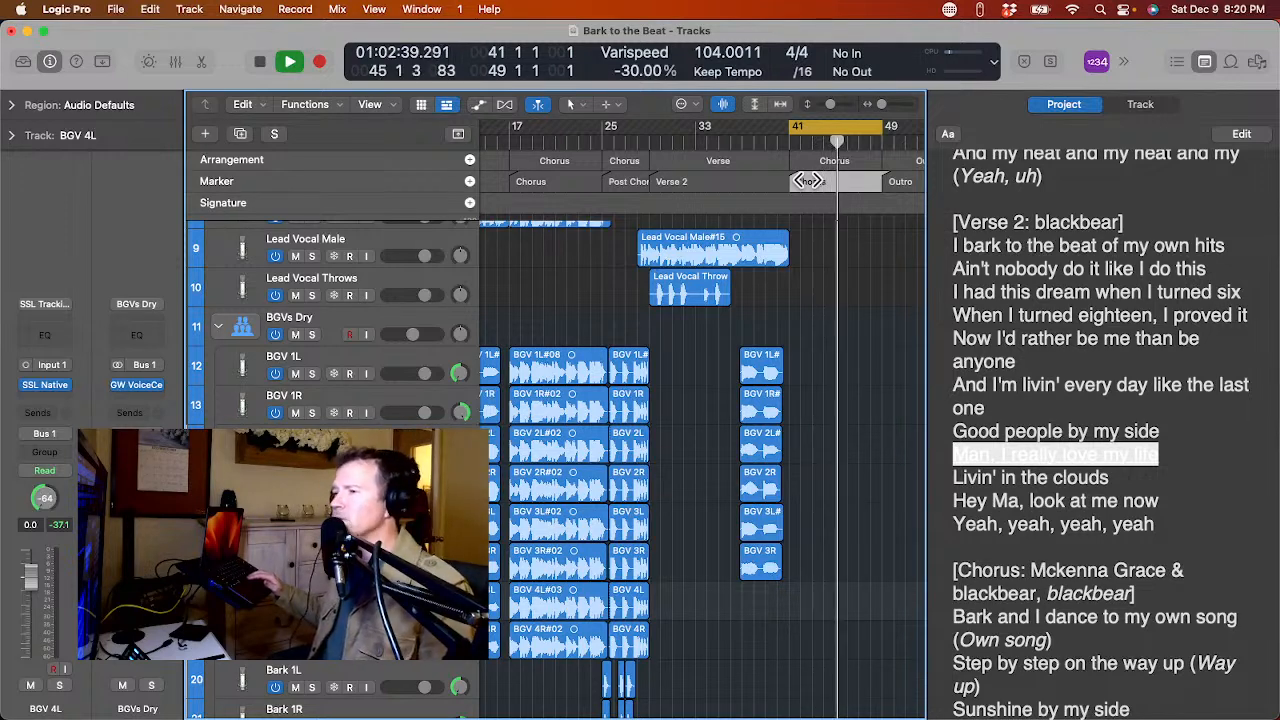
key(space)
key(space)
scroll(808, 180, left, 5)
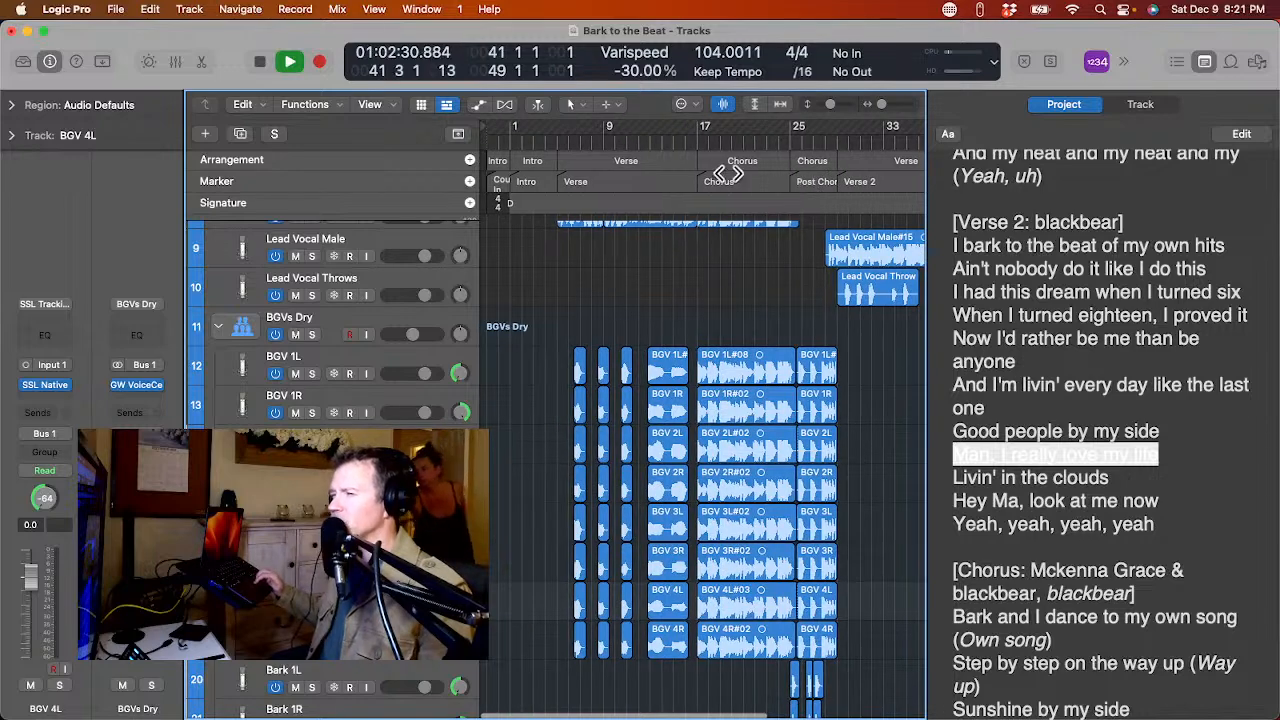
scroll(700, 143, right, 5)
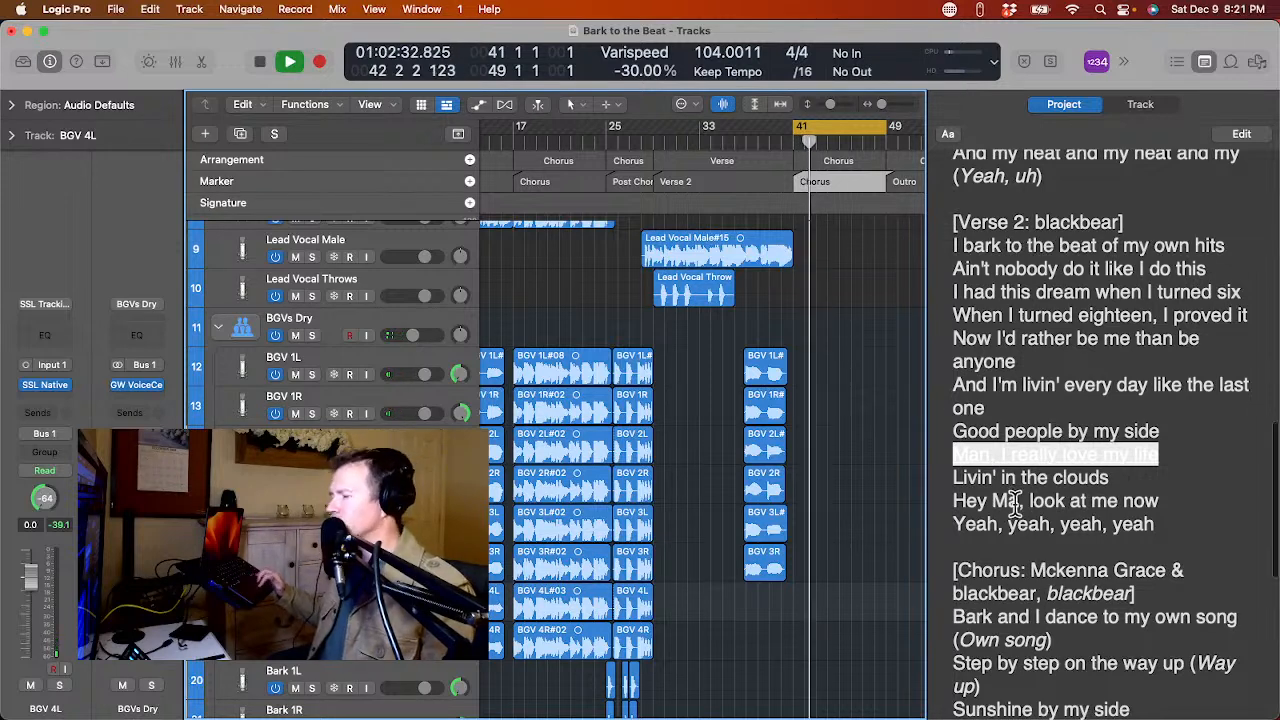
scroll(975, 500, down, 4)
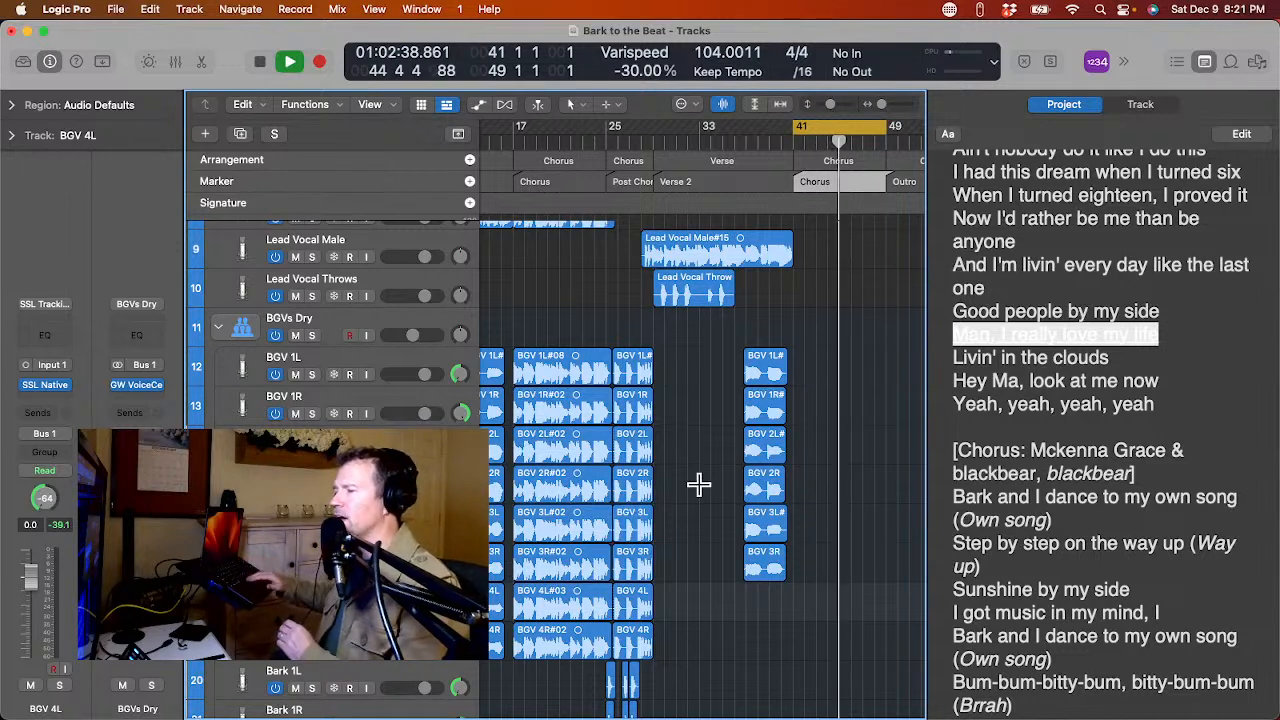
key(space)
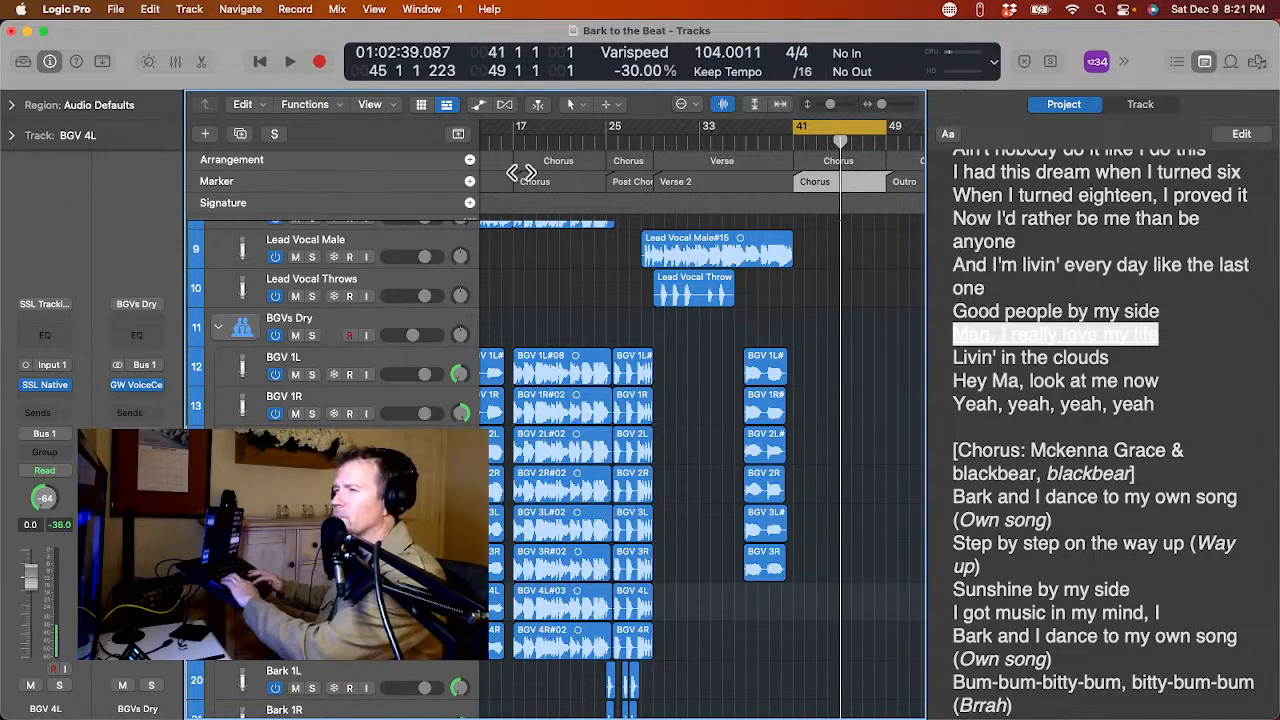
Copy the BGV and Bark regions from the bar 17 Chorus and the Post Chorus, and paste them at bar 41.
scroll(545, 304, left, 2)
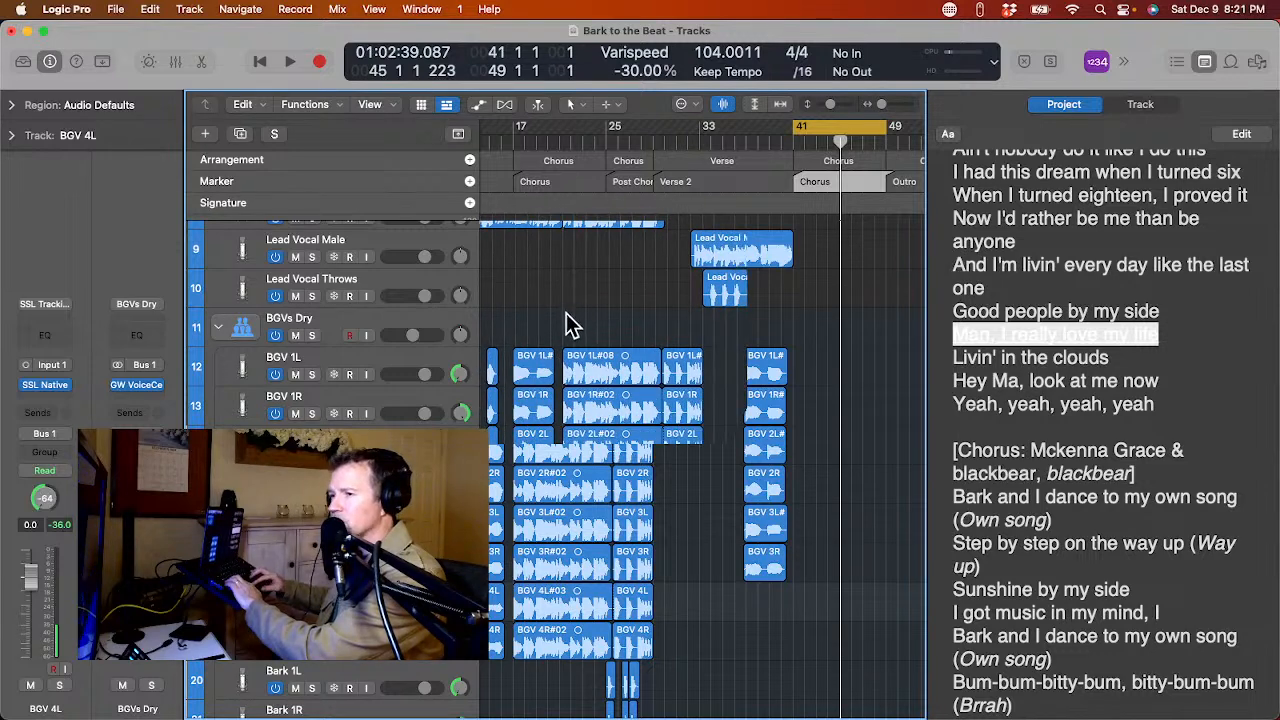
drag(570, 317, 684, 566)
drag(567, 322, 570, 212)
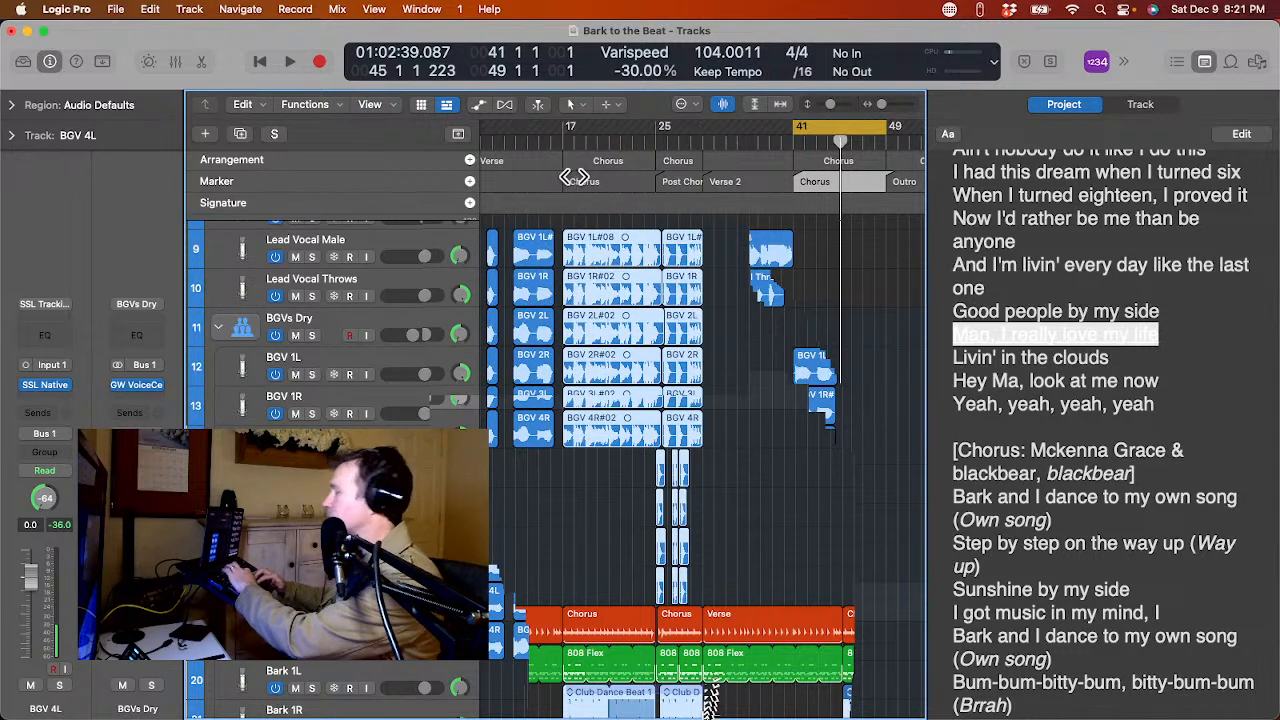
scroll(574, 177, right, 3)
drag(711, 144, 735, 157)
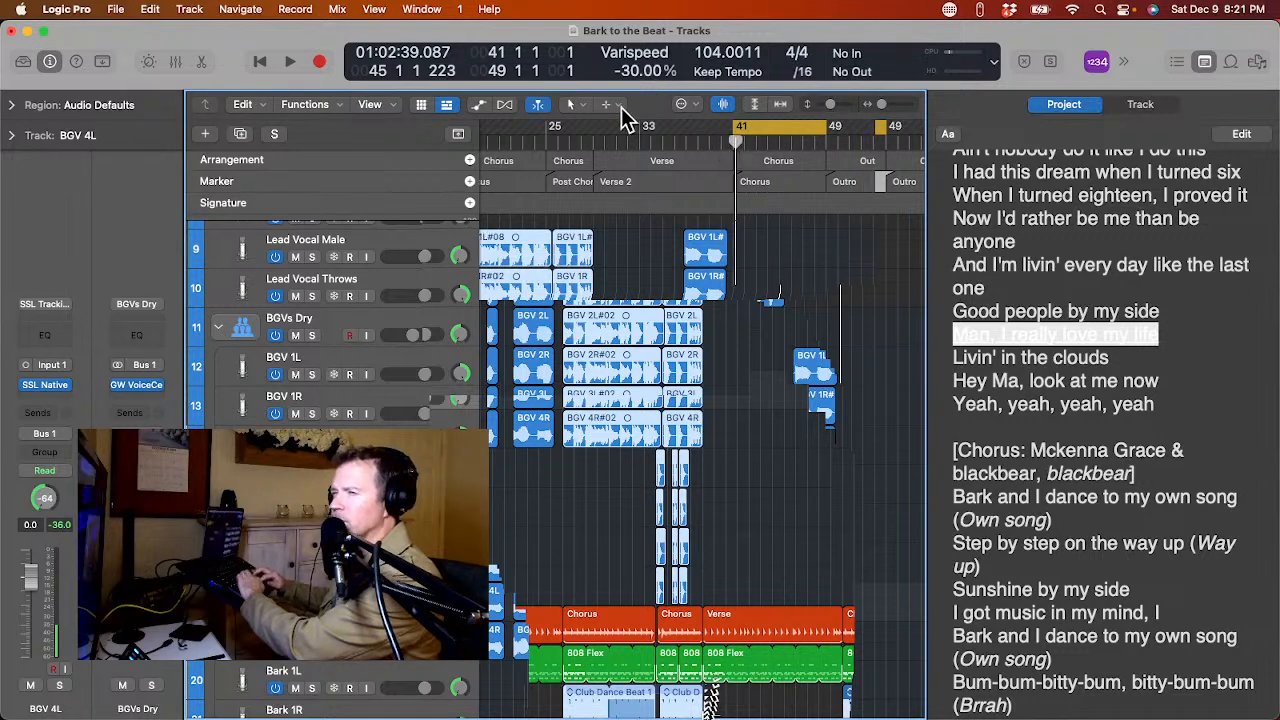
key(t)
key(g)
click(684, 103)
mouse_move(727, 134)
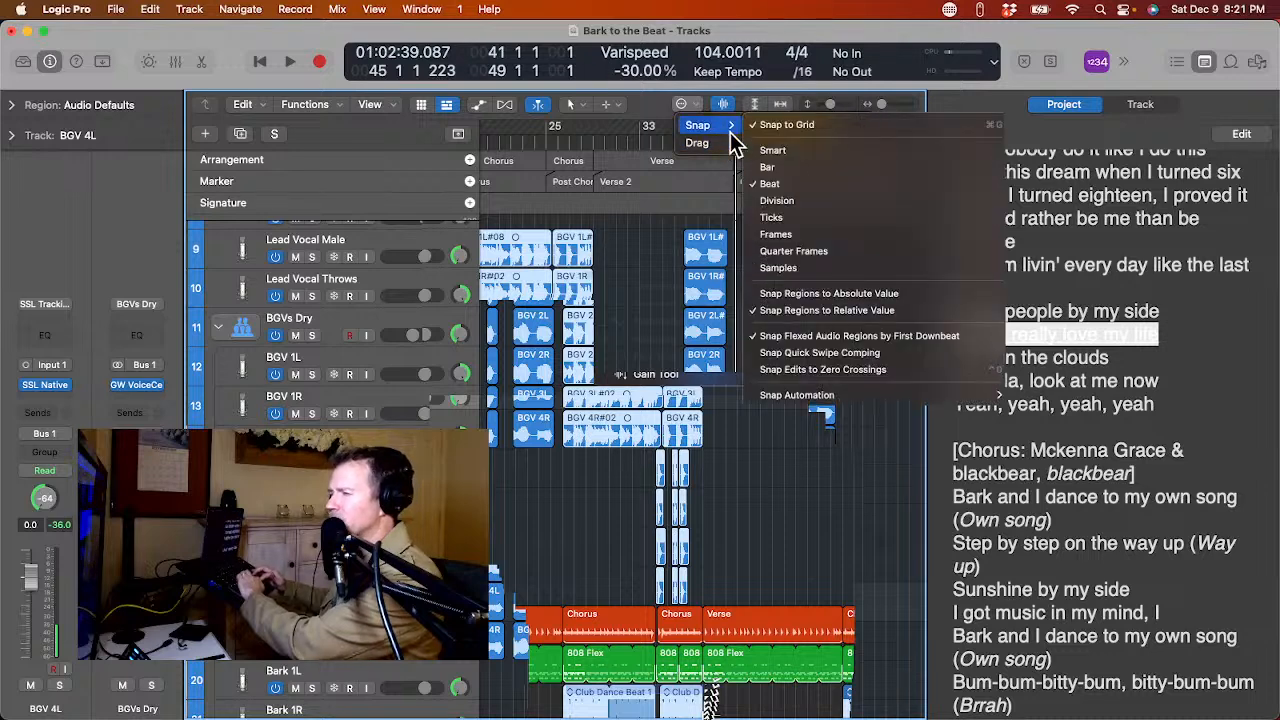
click(646, 122)
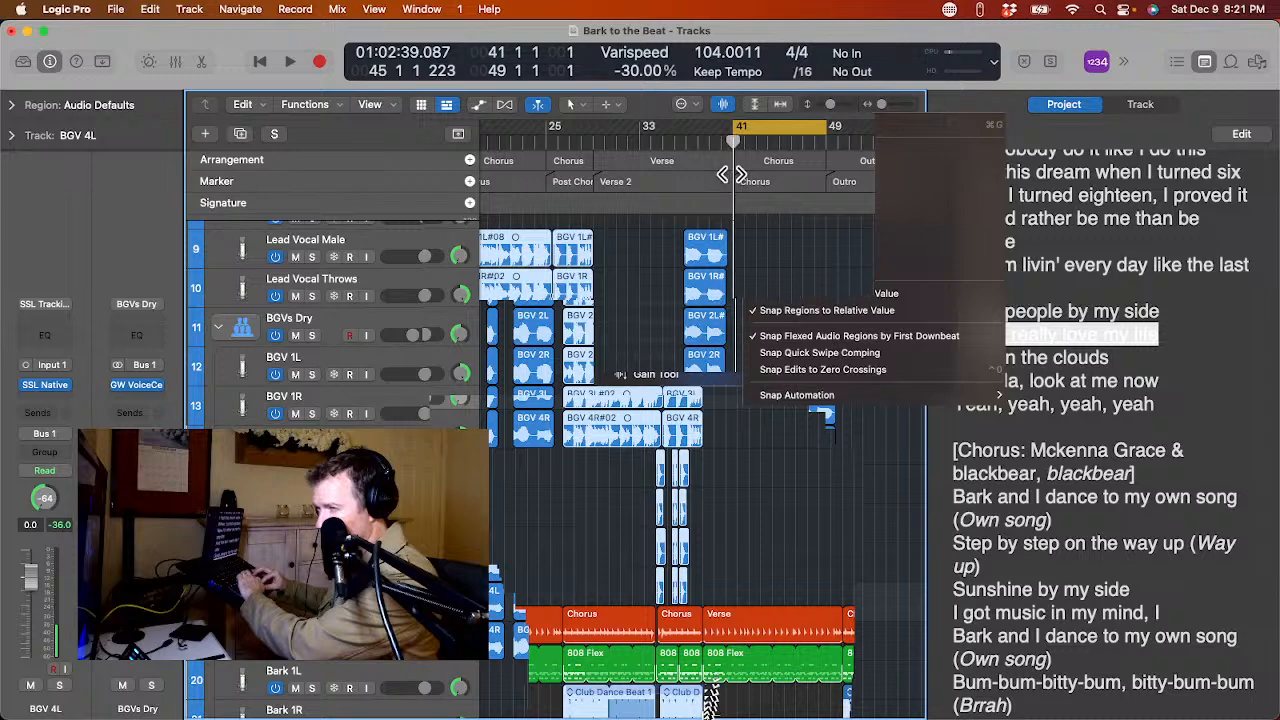
key(super+v)
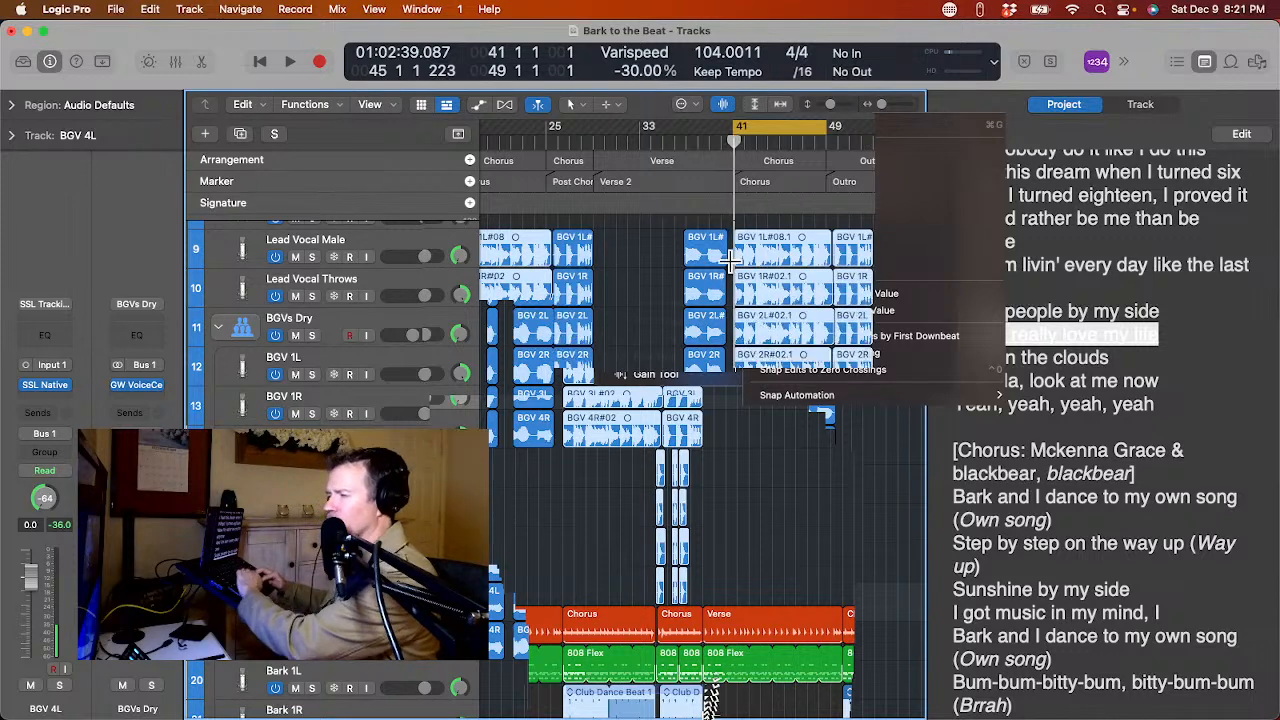
Copy the Lead Vocal Dry region from the bar 17 Chorus to the start of the Chorus at bar 41.
scroll(733, 262, up, 5)
scroll(730, 258, left, 3)
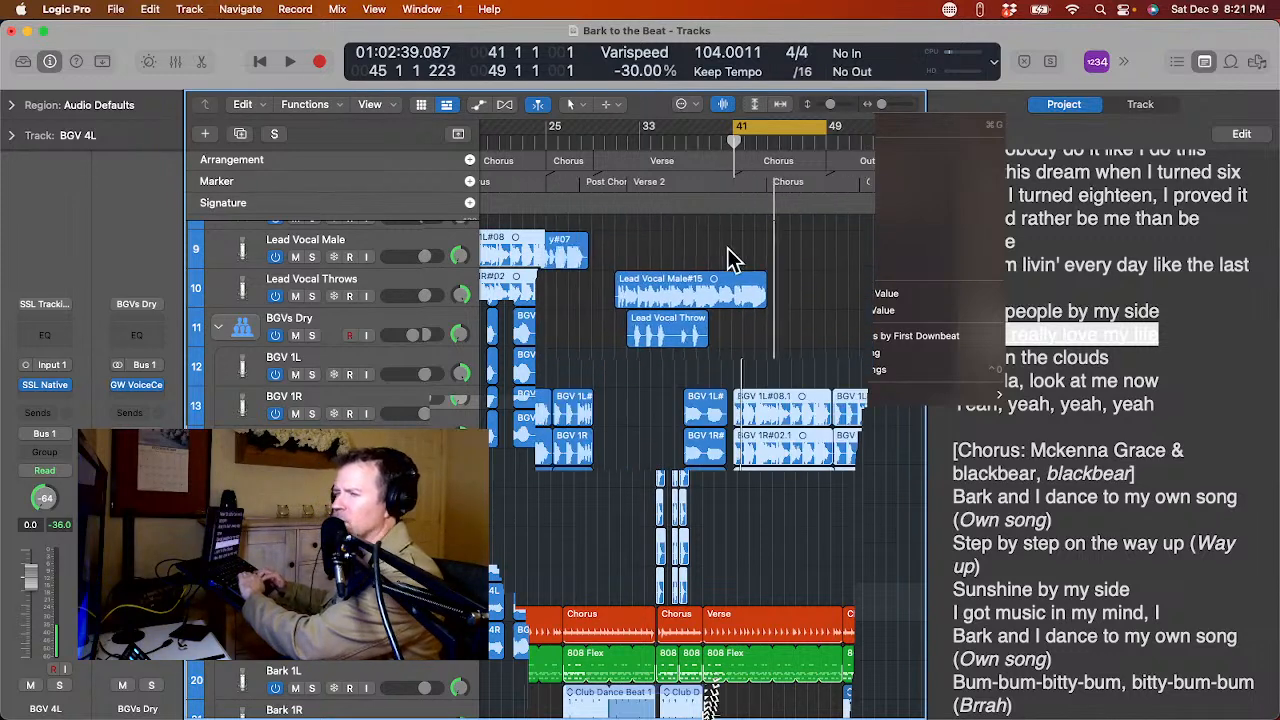
scroll(515, 282, right, 2)
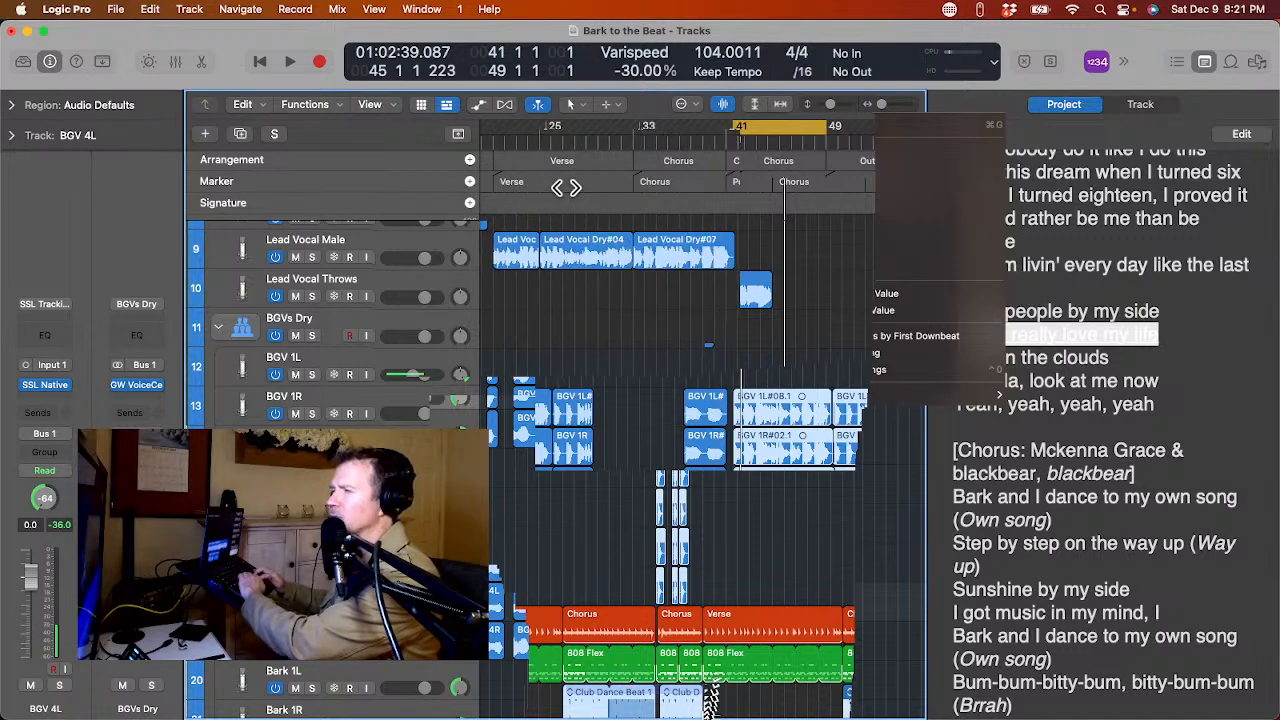
scroll(611, 209, right, 3)
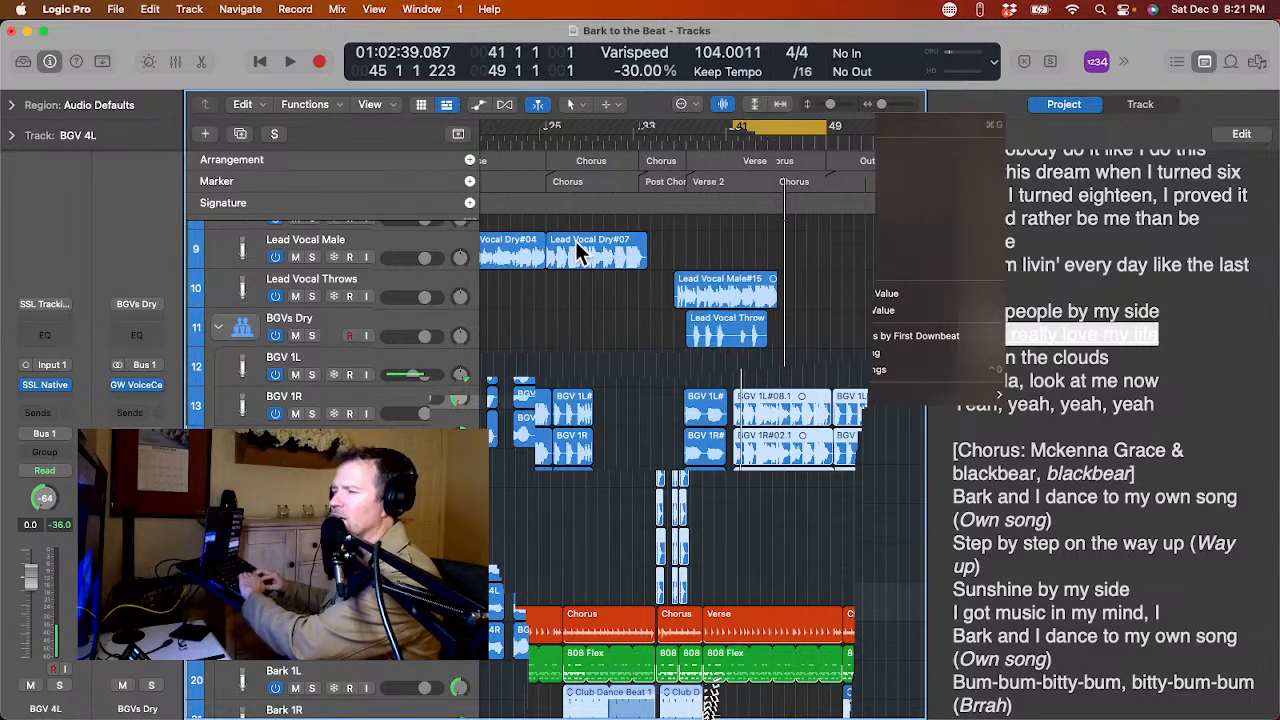
drag(575, 247, 831, 258)
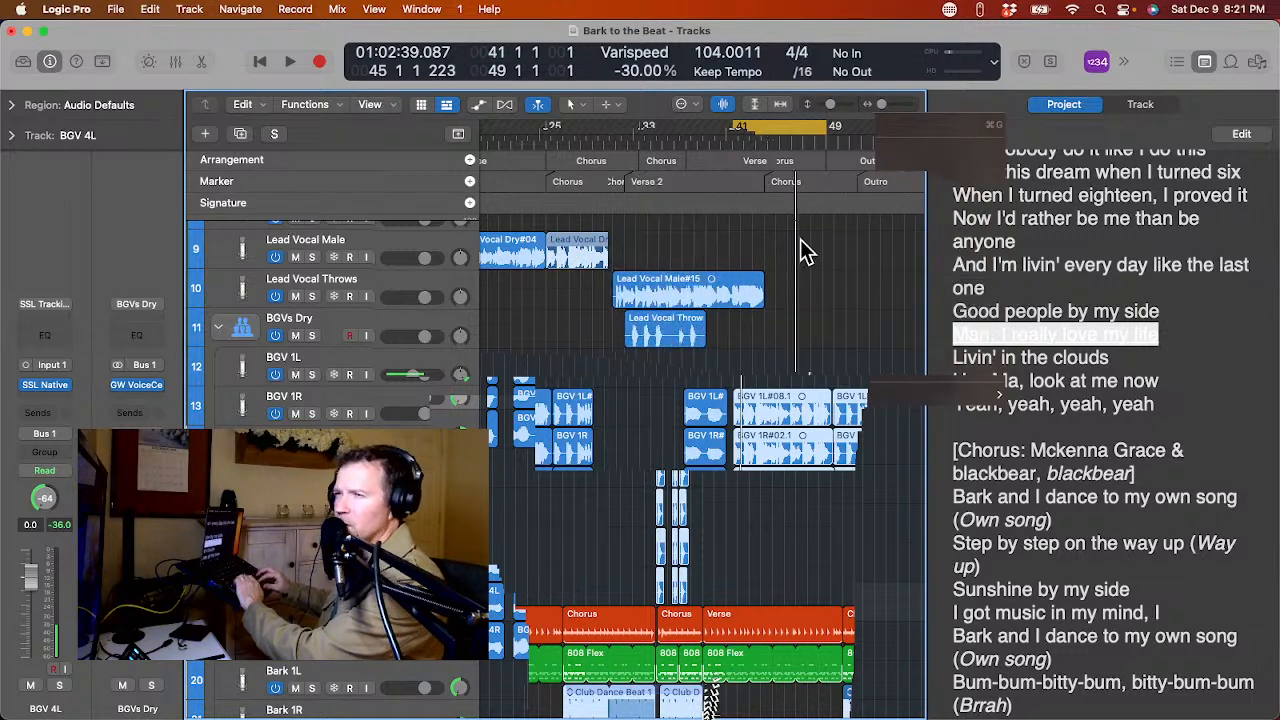
scroll(748, 236, down, 3)
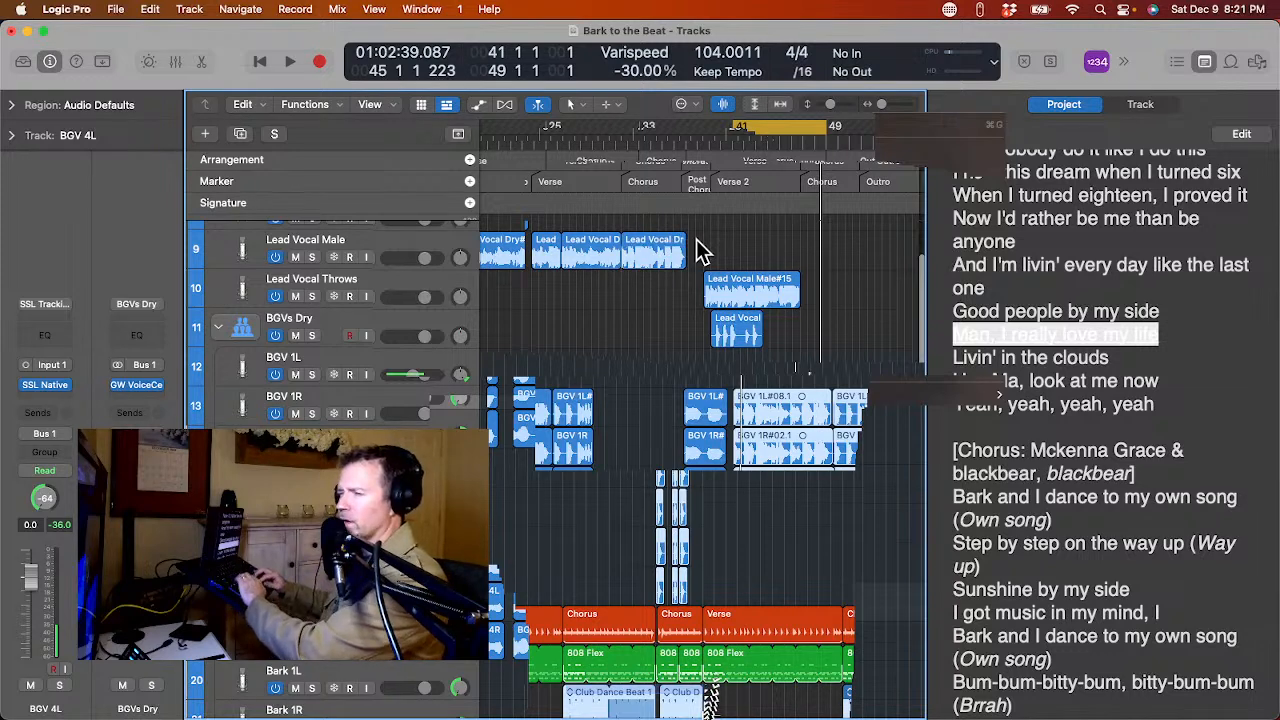
click(636, 240)
drag(636, 237, 818, 244)
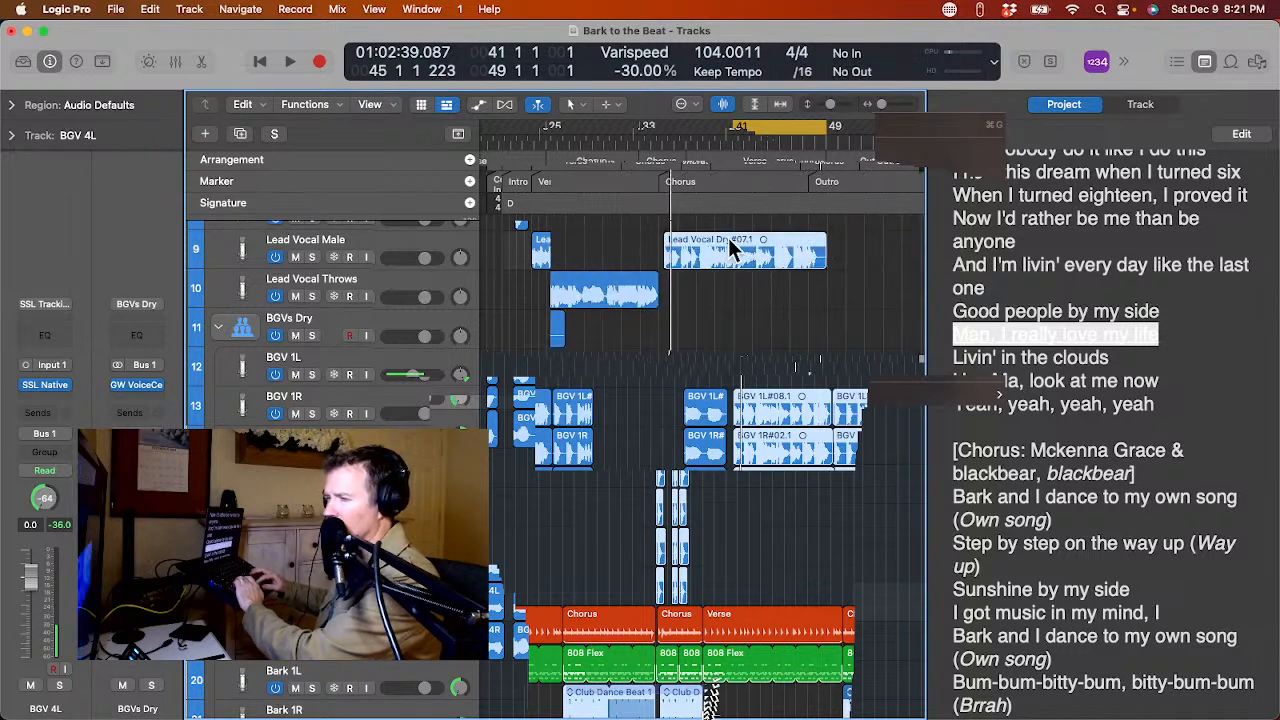
drag(725, 235, 719, 235)
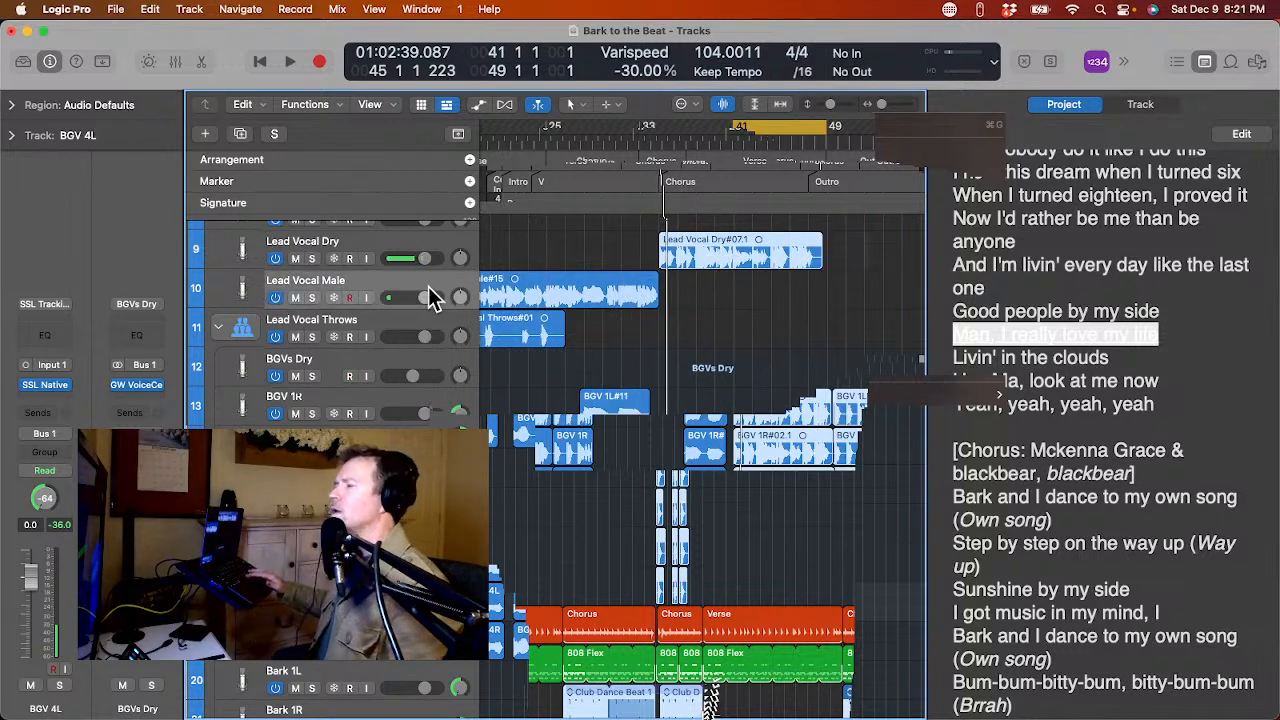
Select the Lead Vocal Male track and play the start of the bar 41 Chorus with the copied lead vocal.
click(384, 290)
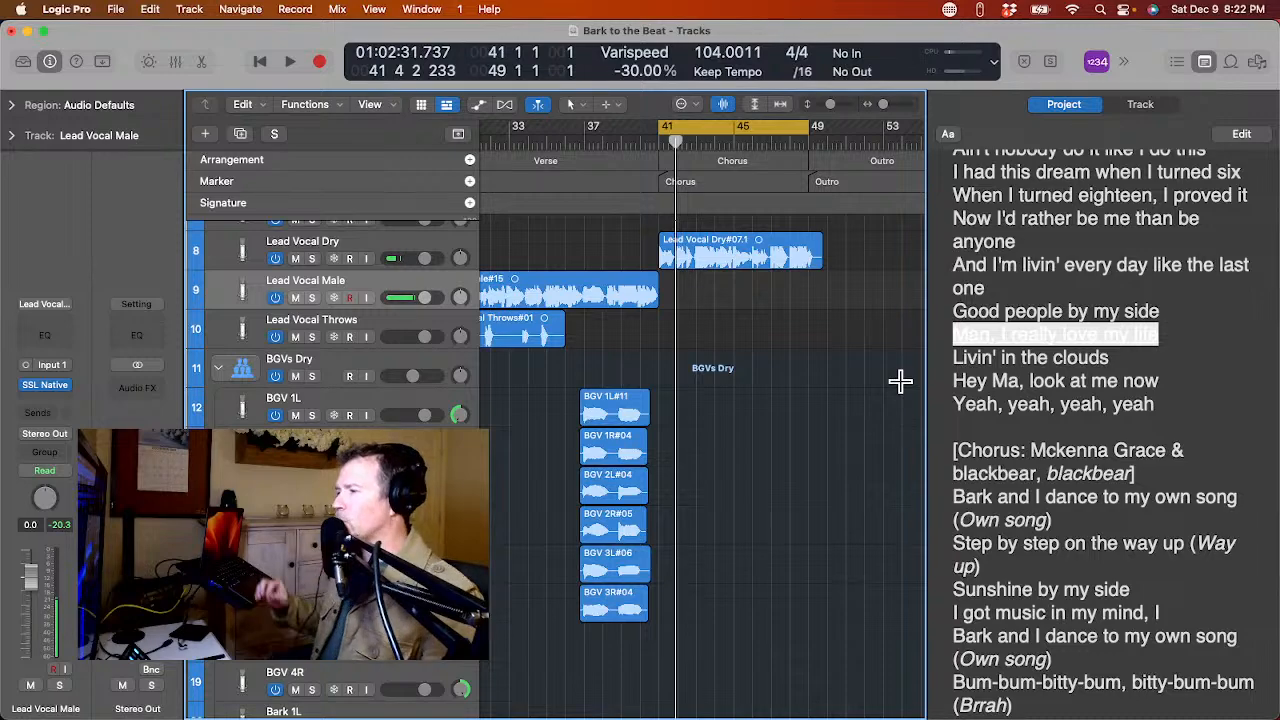
scroll(770, 435, down, 10)
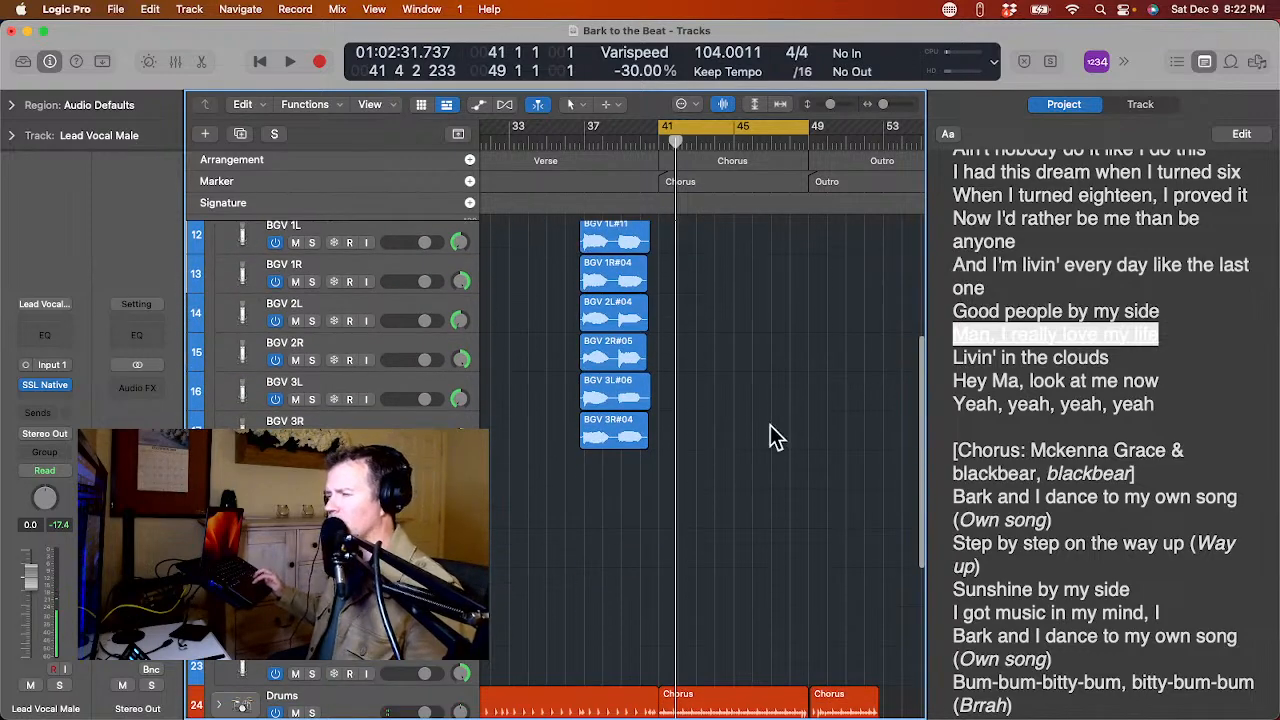
scroll(770, 437, up, 10)
key(space)
scroll(776, 437, left, 2)
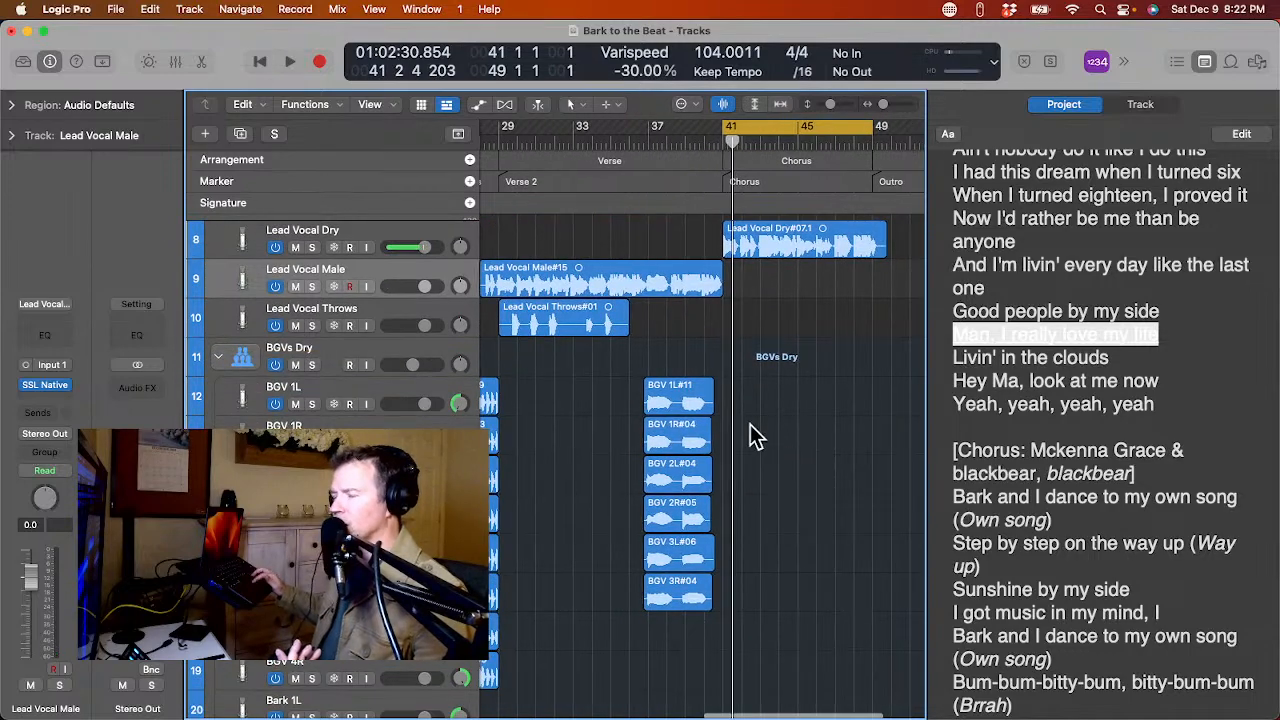
Copy the eight BGV 1L to 4R regions from the bar 17 Chorus, paste them at bar 41, and play the result.
scroll(755, 437, left, 5)
scroll(749, 424, left, 7)
key(space)
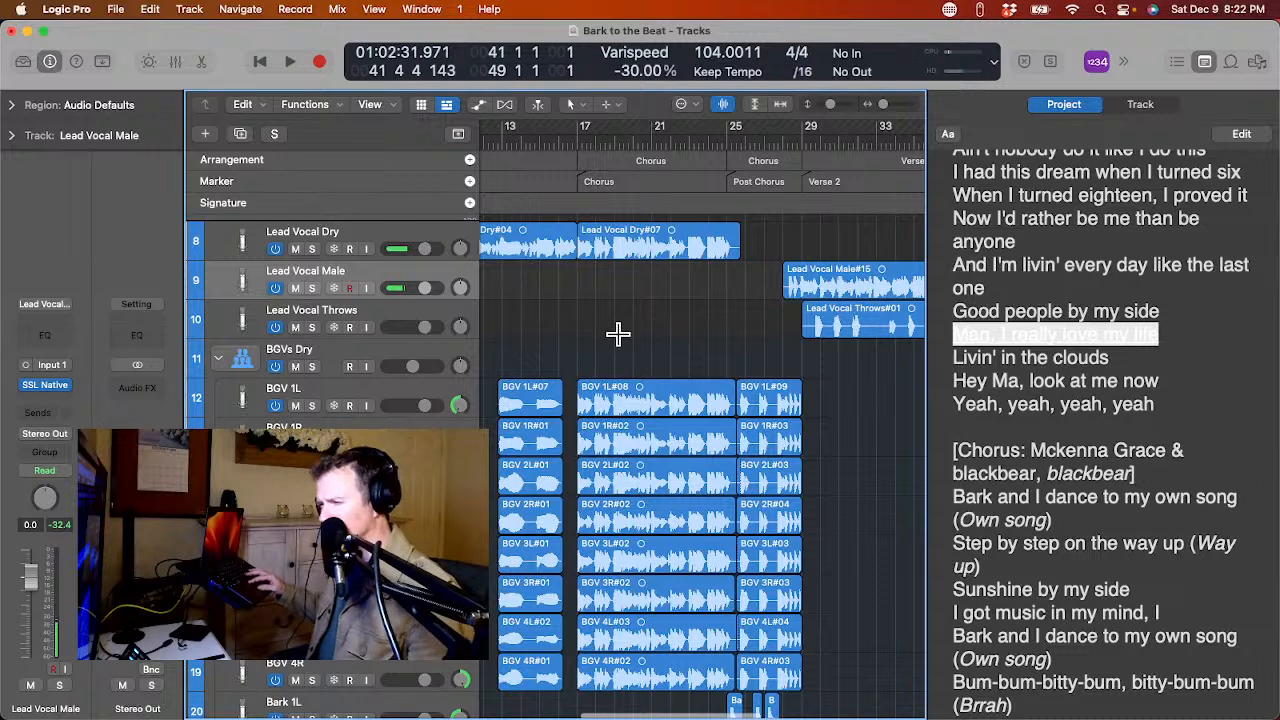
drag(623, 398, 614, 703)
key(space)
key(space)
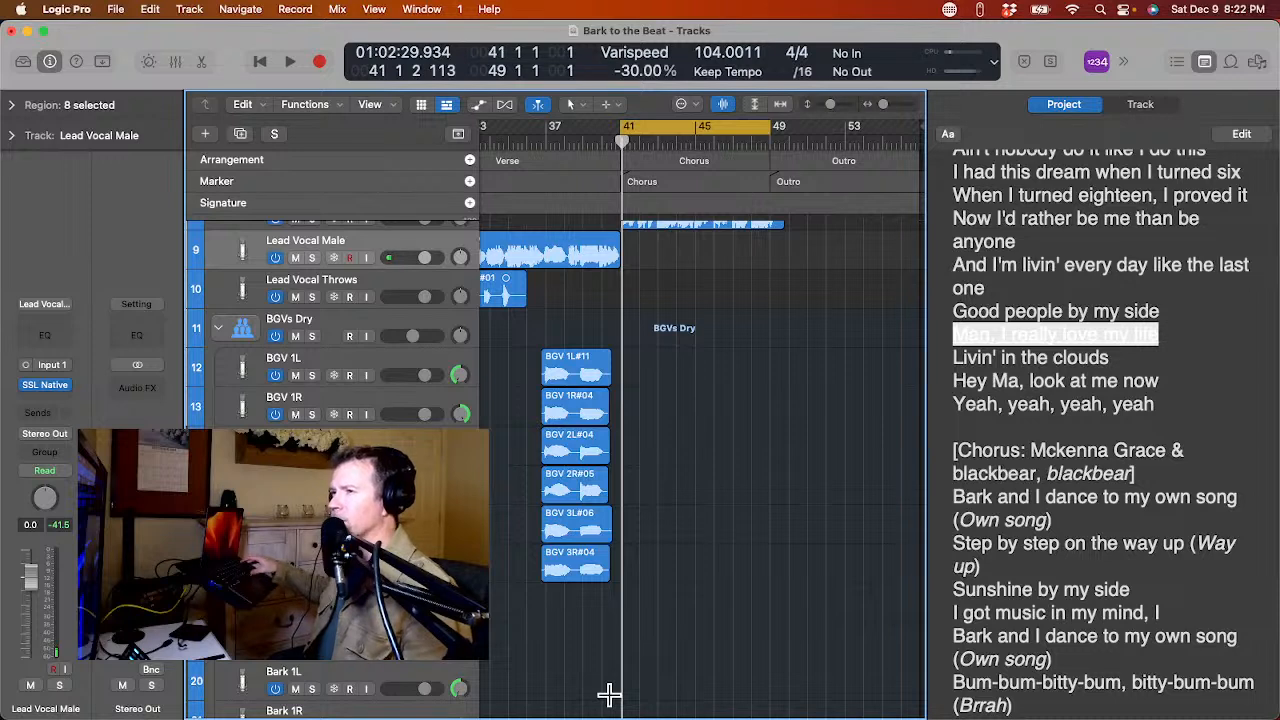
click(598, 150)
drag(598, 153, 621, 175)
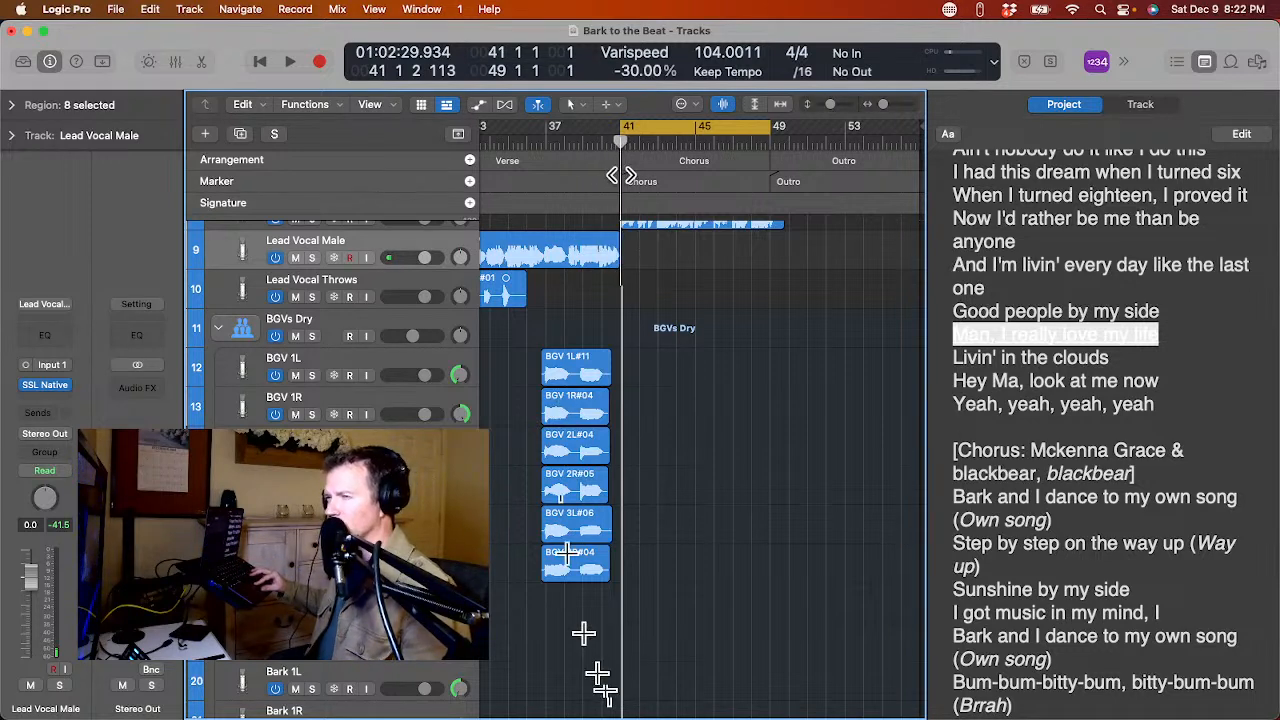
key(space)
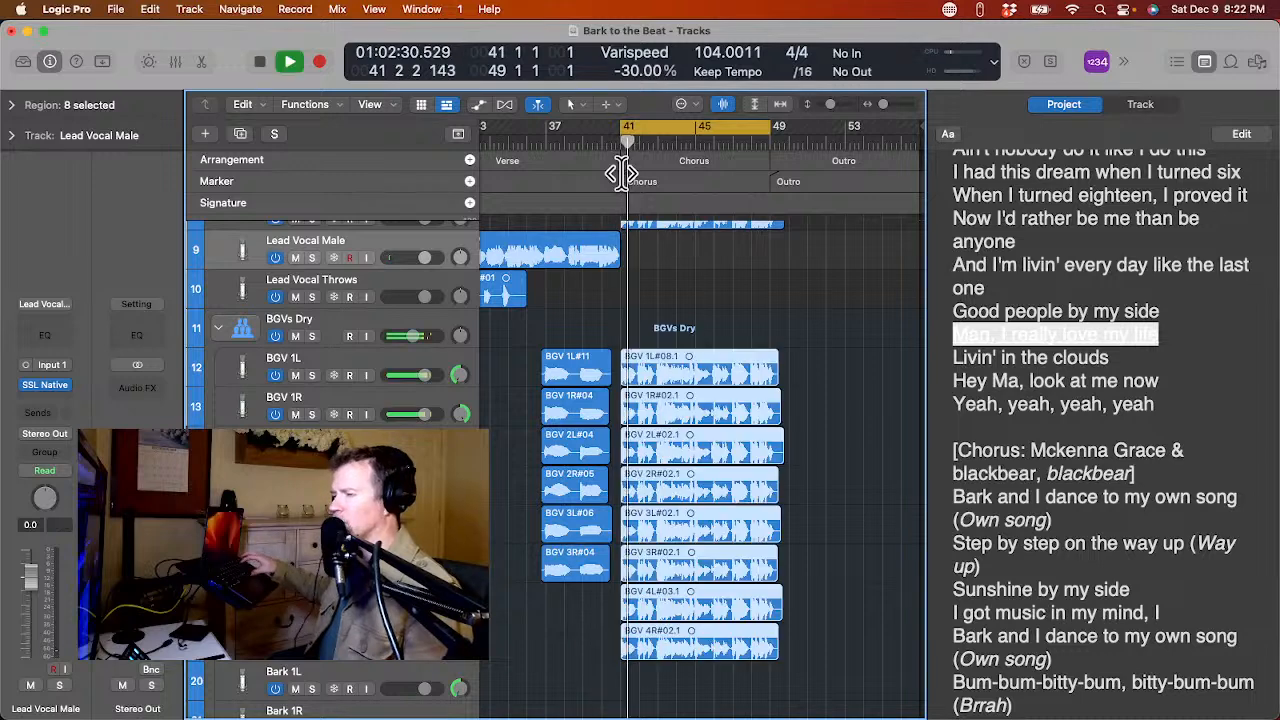
key(space)
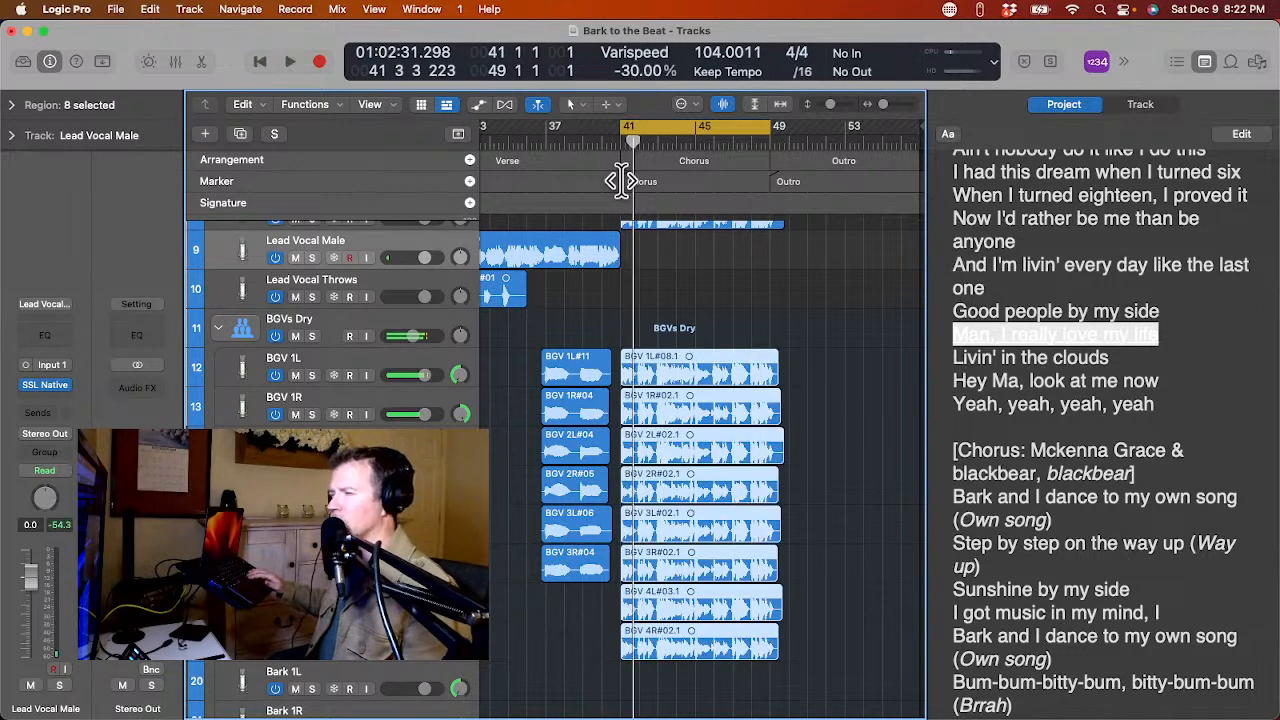
Select the Lead Vocal Throws track and play the opening of the Chorus at bar 41.
click(375, 287)
key(space)
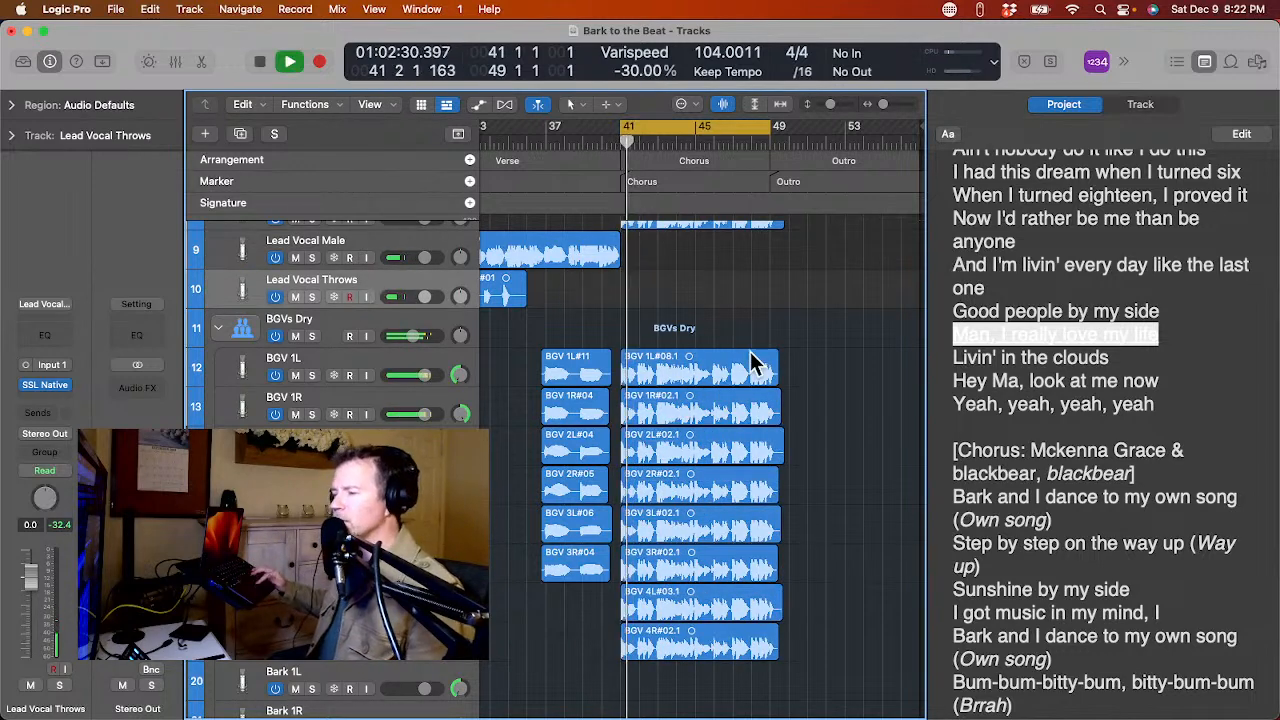
key(space)
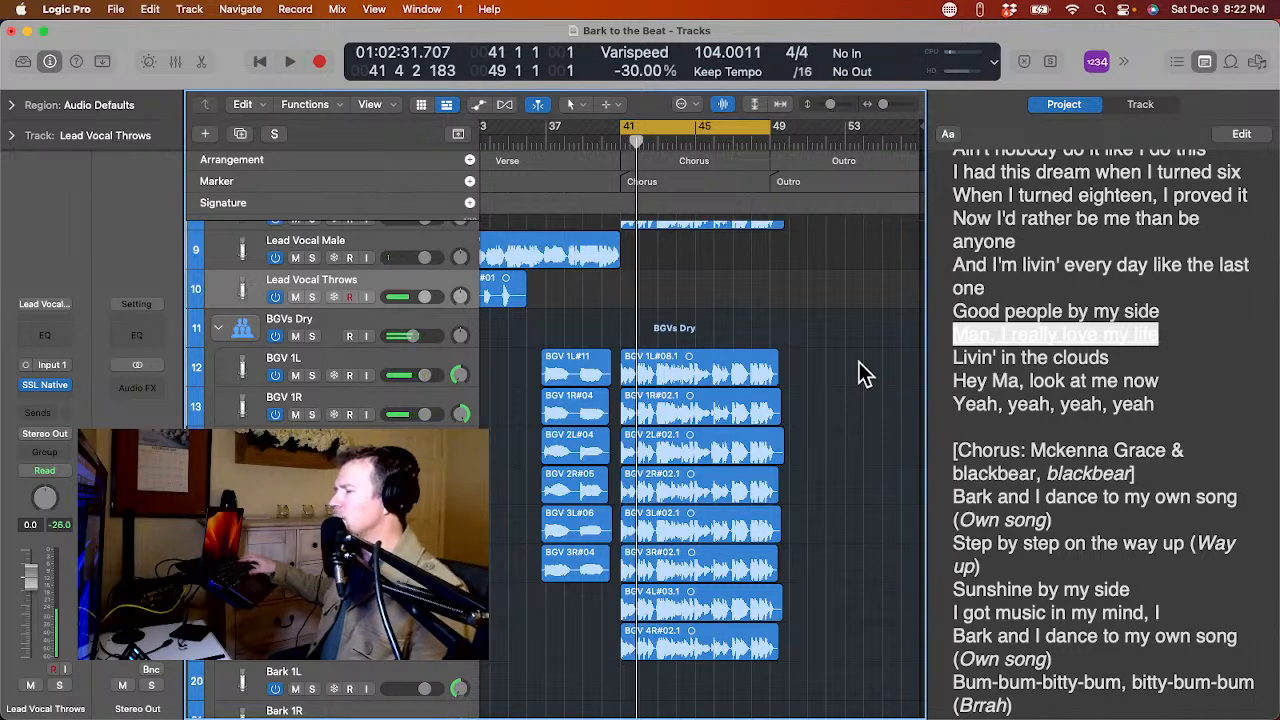
Read through the Chorus and Post-Chorus lyrics in the project notes to plan the throw lines.
scroll(1170, 470, down, 8)
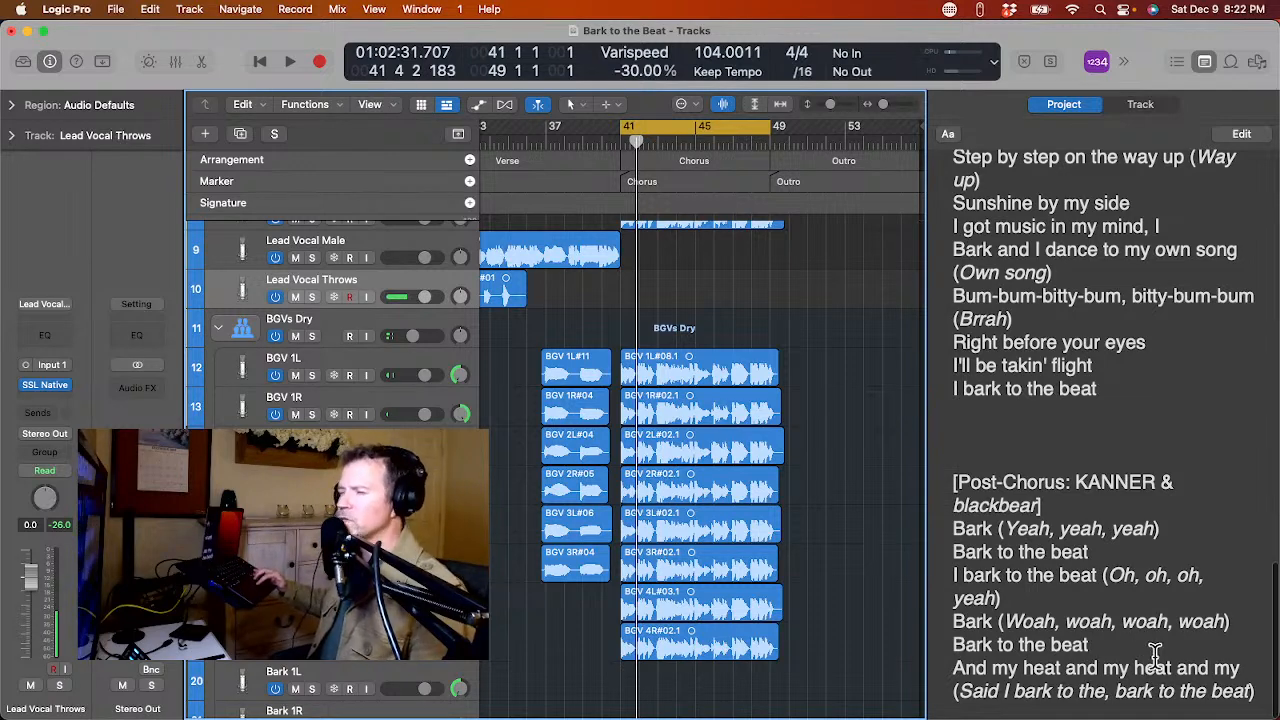
scroll(1160, 450, up, 5)
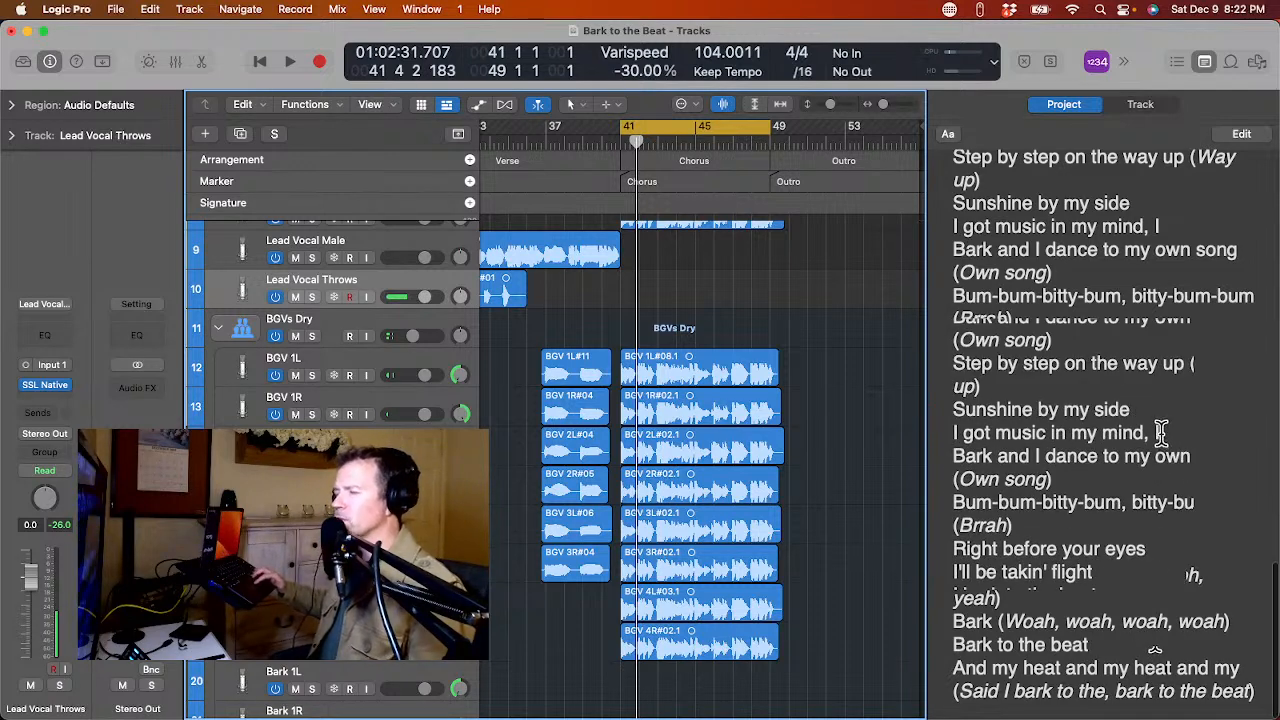
scroll(1176, 280, up, 2)
scroll(1178, 278, down, 3)
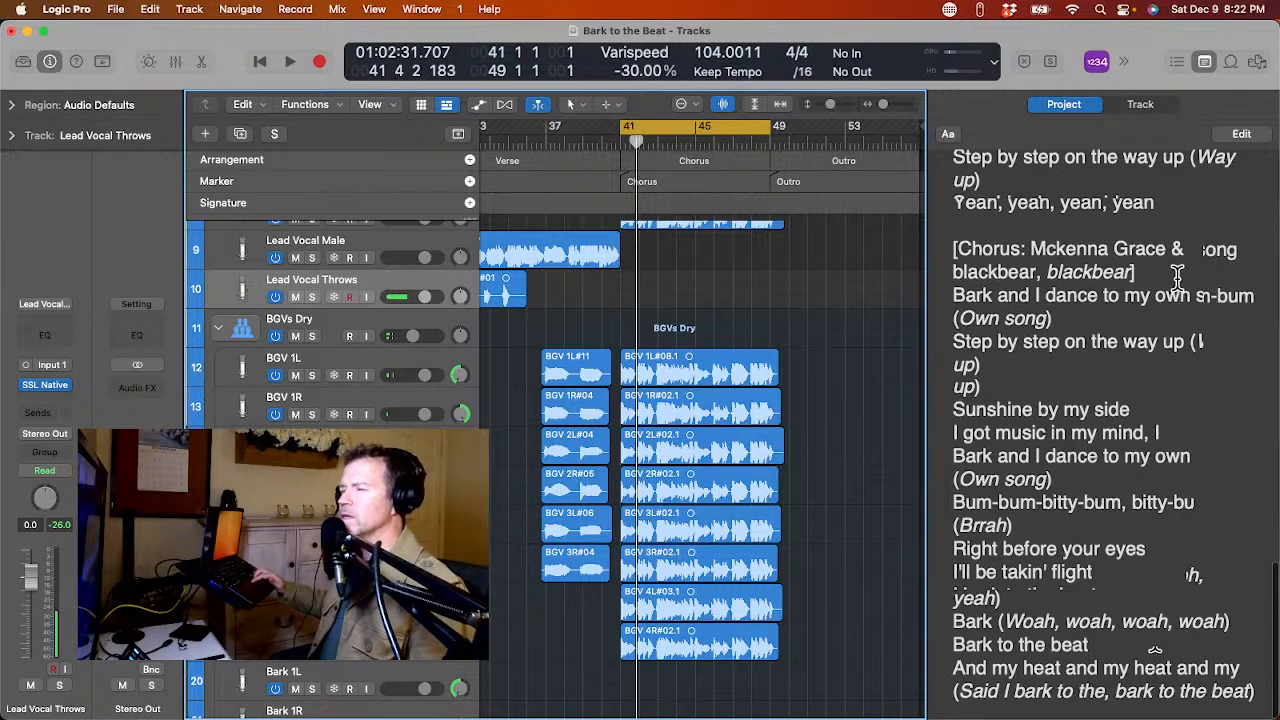
scroll(1178, 279, up, 1)
scroll(1178, 279, down, 1)
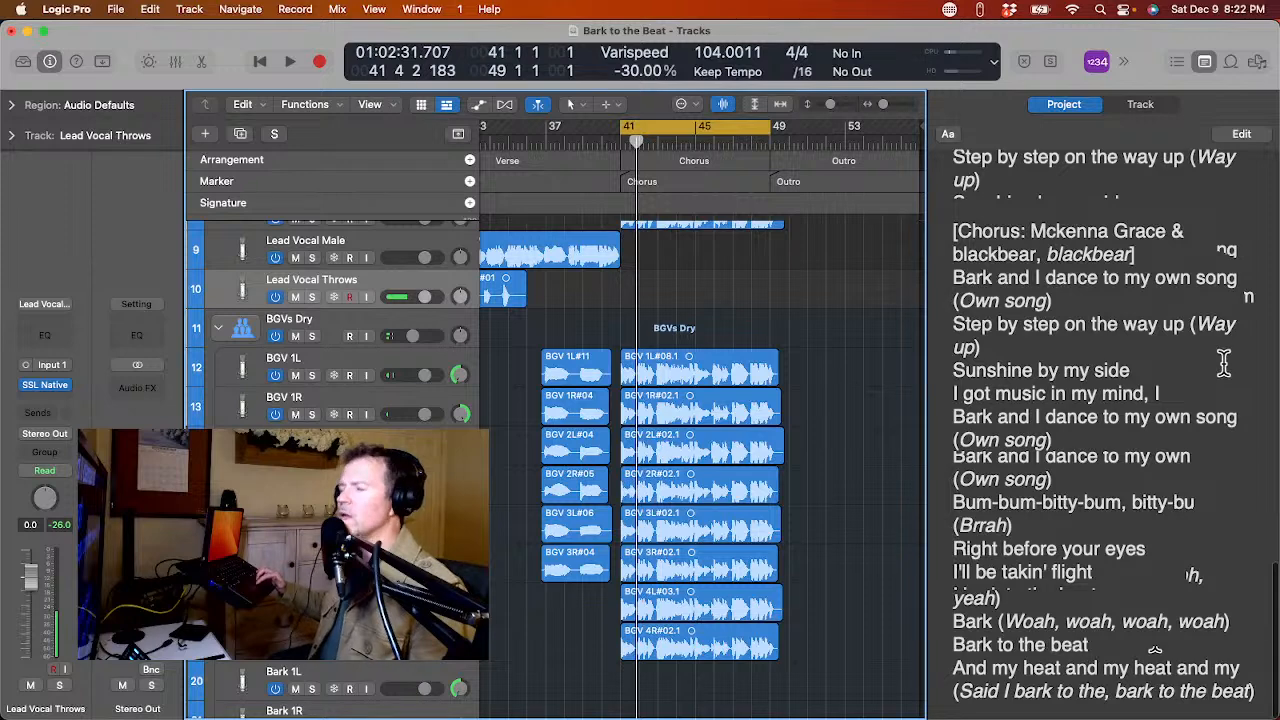
scroll(1224, 362, down, 2)
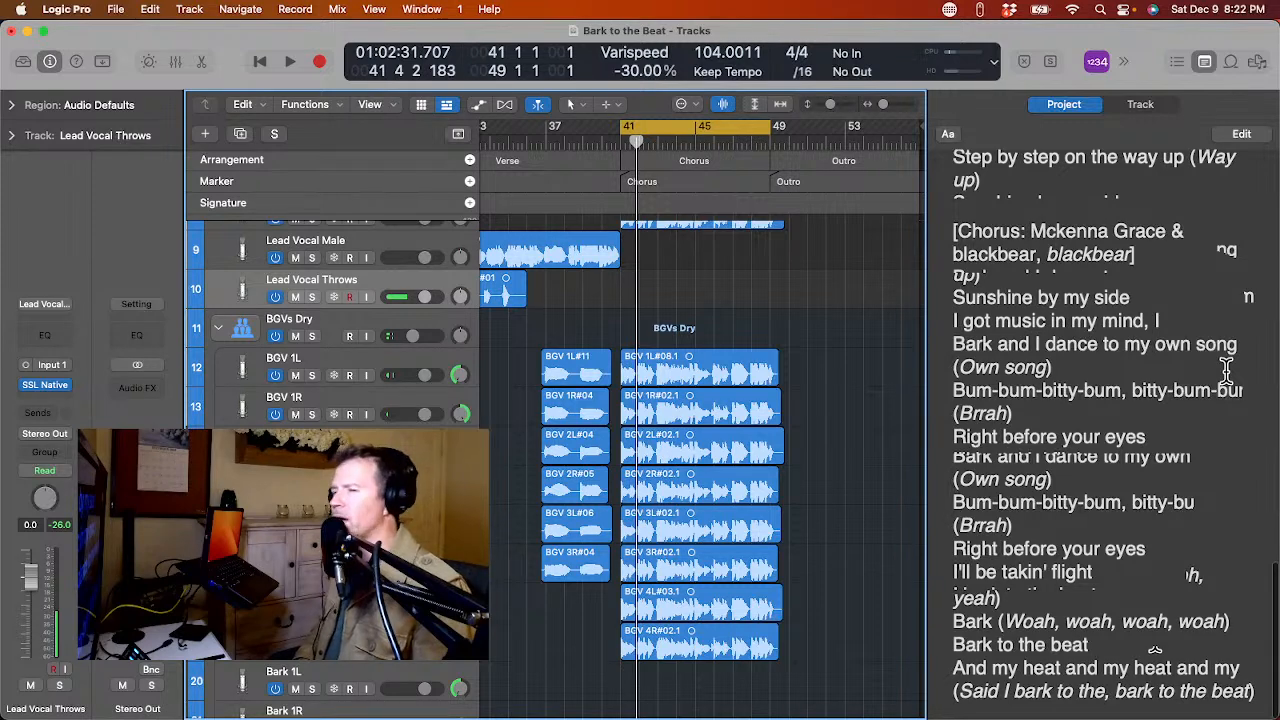
scroll(1226, 370, down, 2)
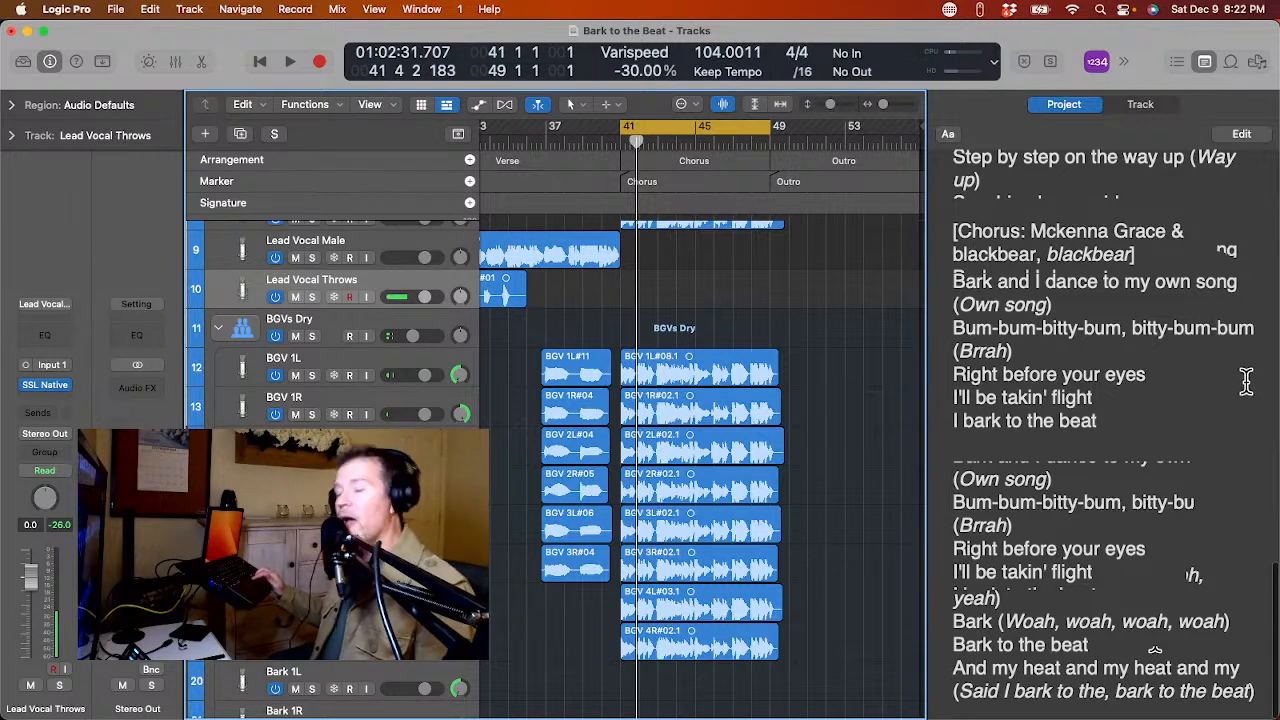
scroll(1200, 345, up, 2)
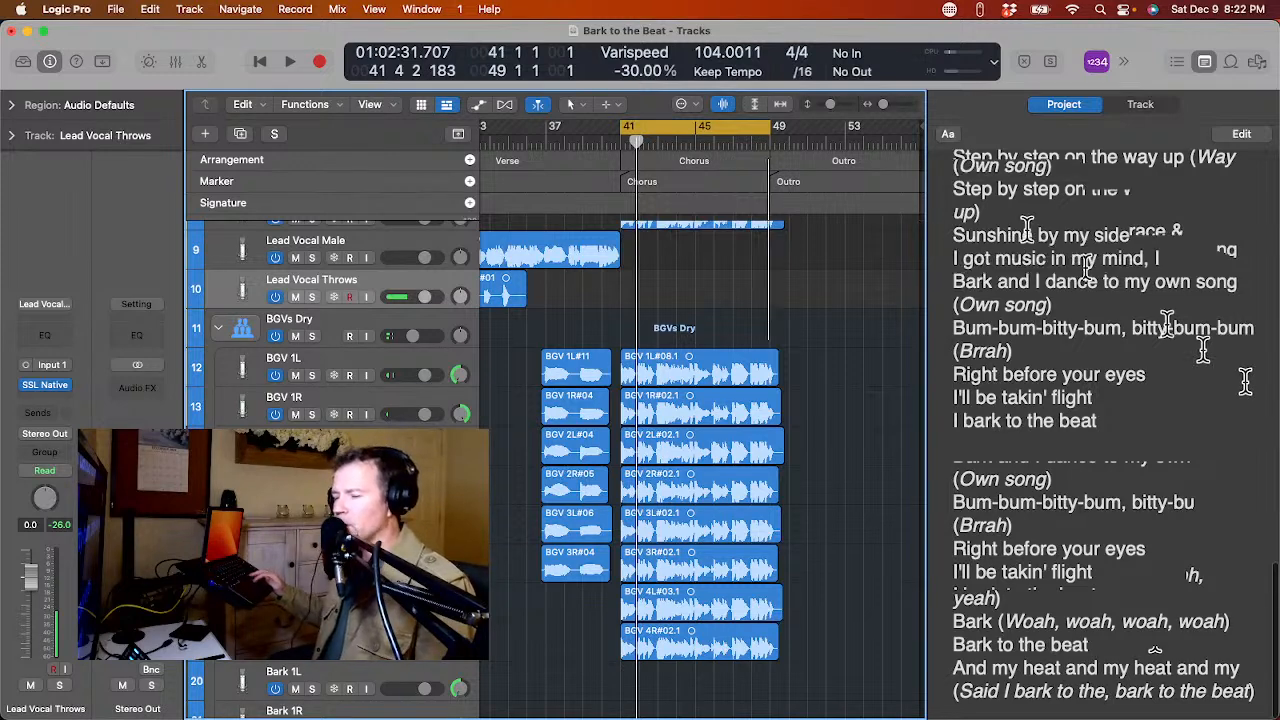
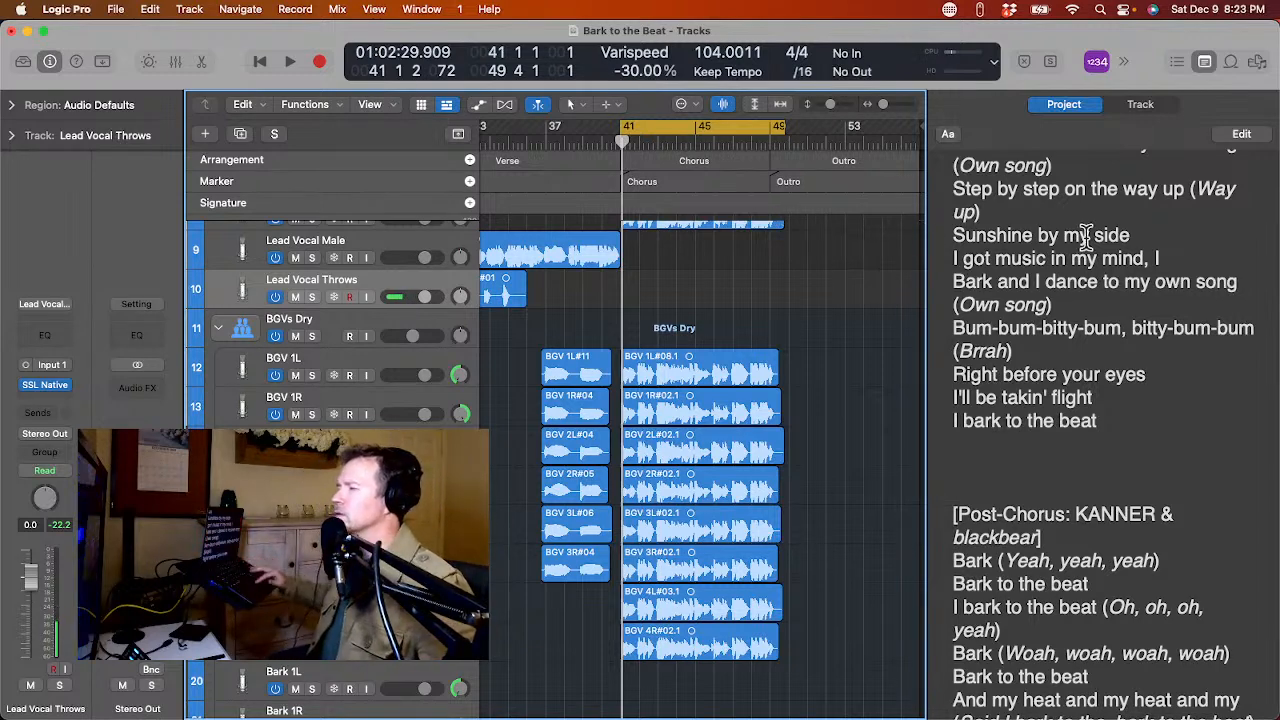
Bring the Chorus lyrics into view and record a Lead Vocal Throws take over the Chorus at bar 41.
scroll(1120, 182, up, 1)
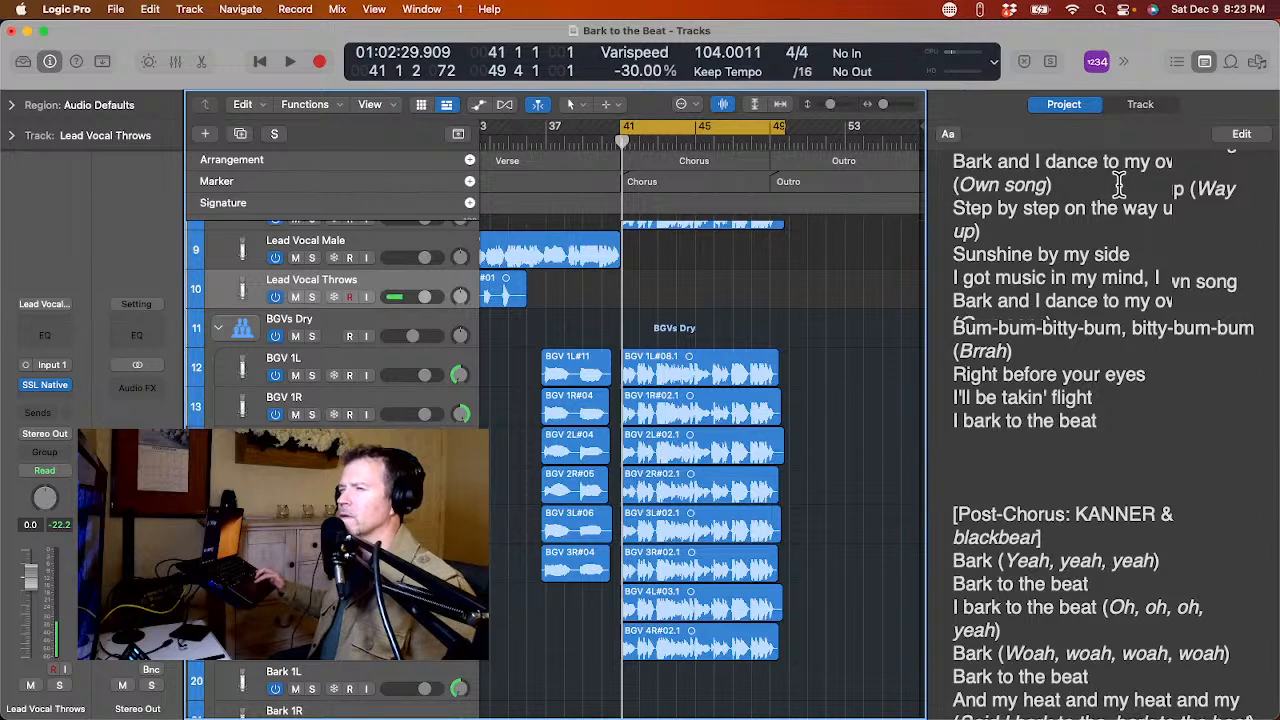
scroll(1120, 195, up, 2)
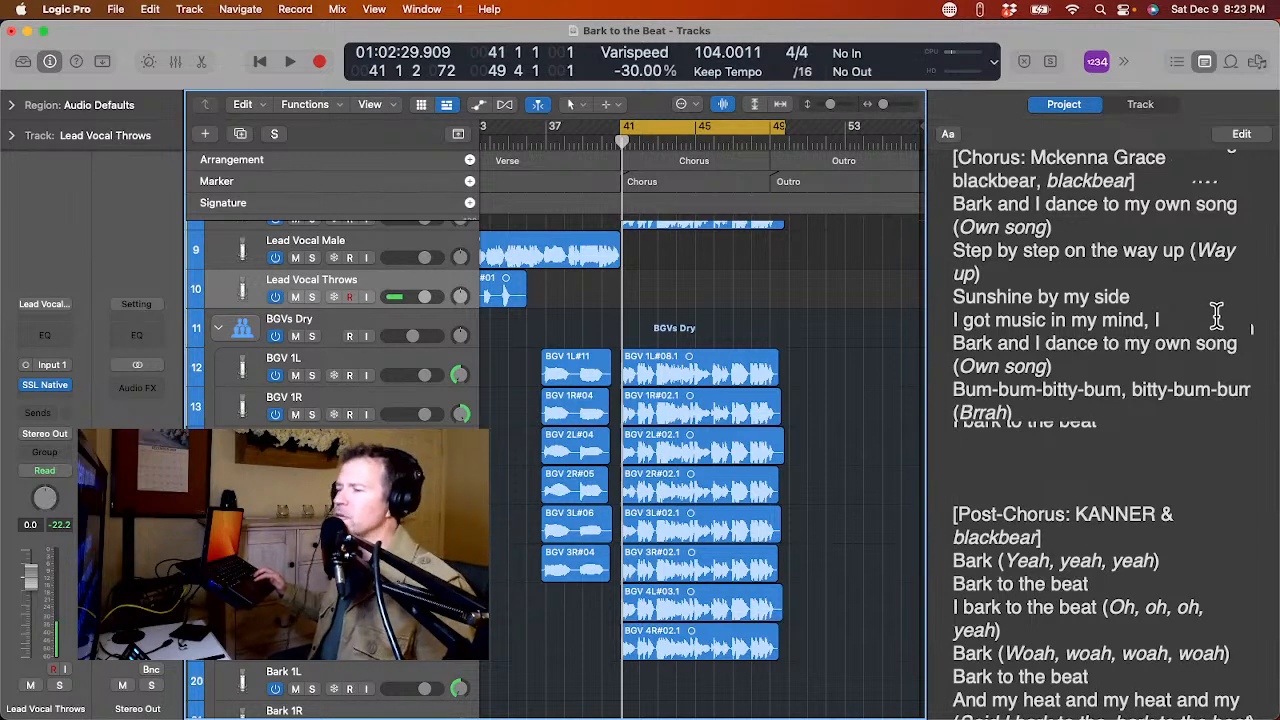
scroll(1216, 315, down, 1)
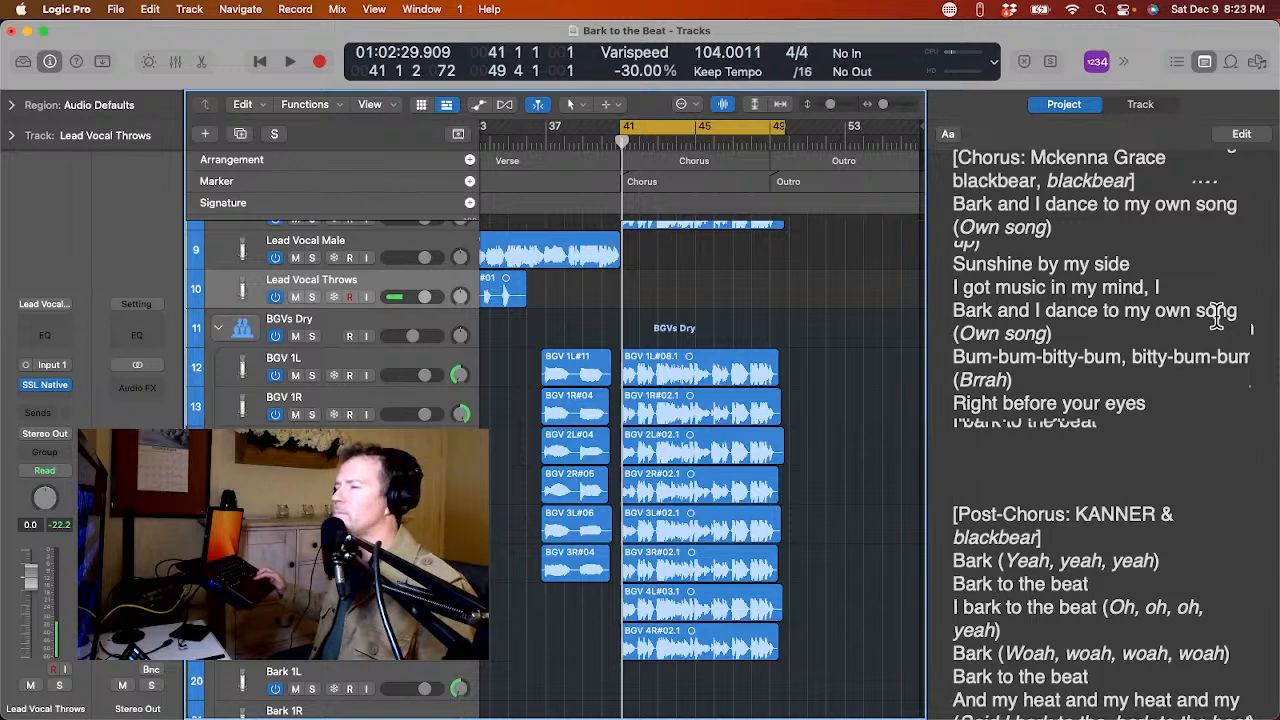
scroll(1216, 318, down, 2)
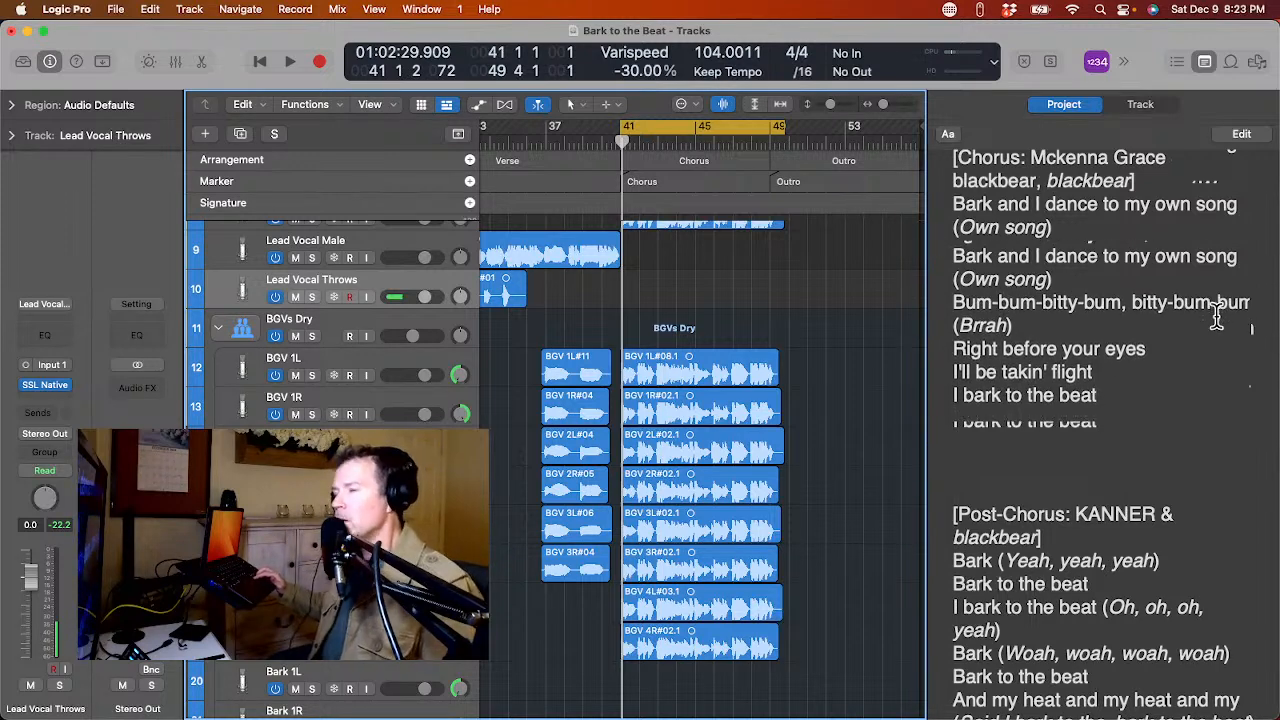
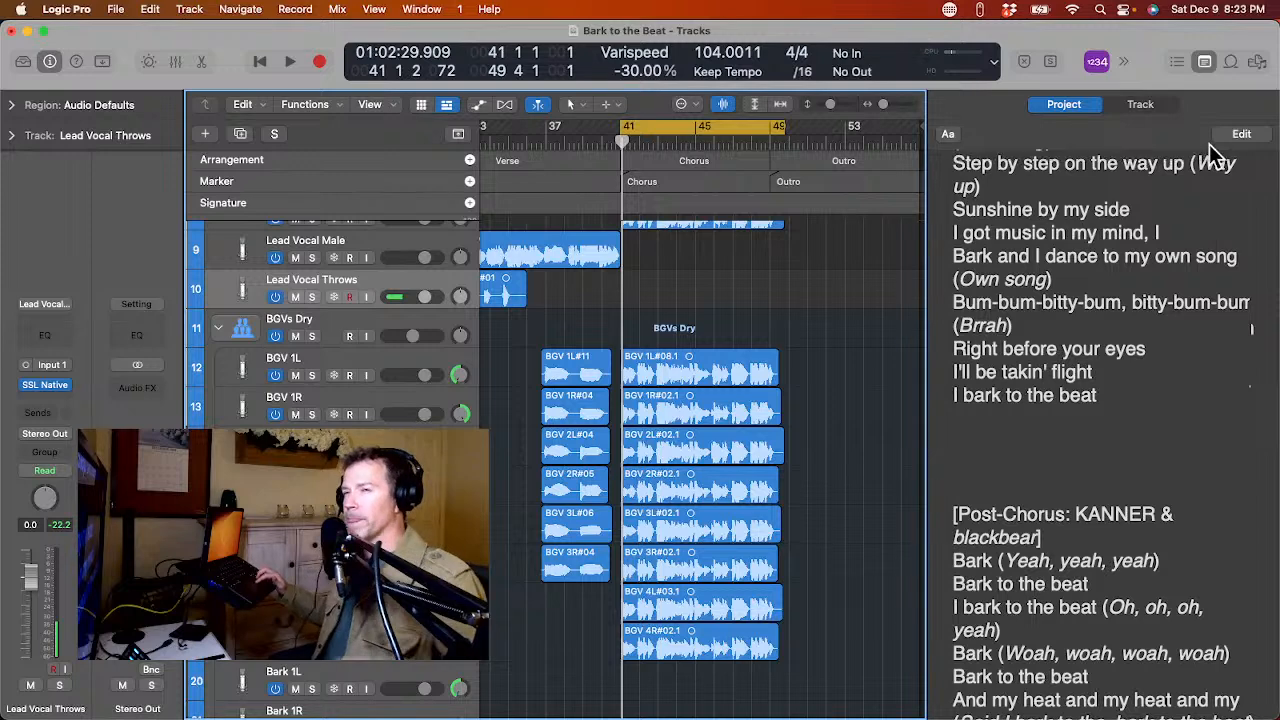
scroll(1206, 150, up, 2)
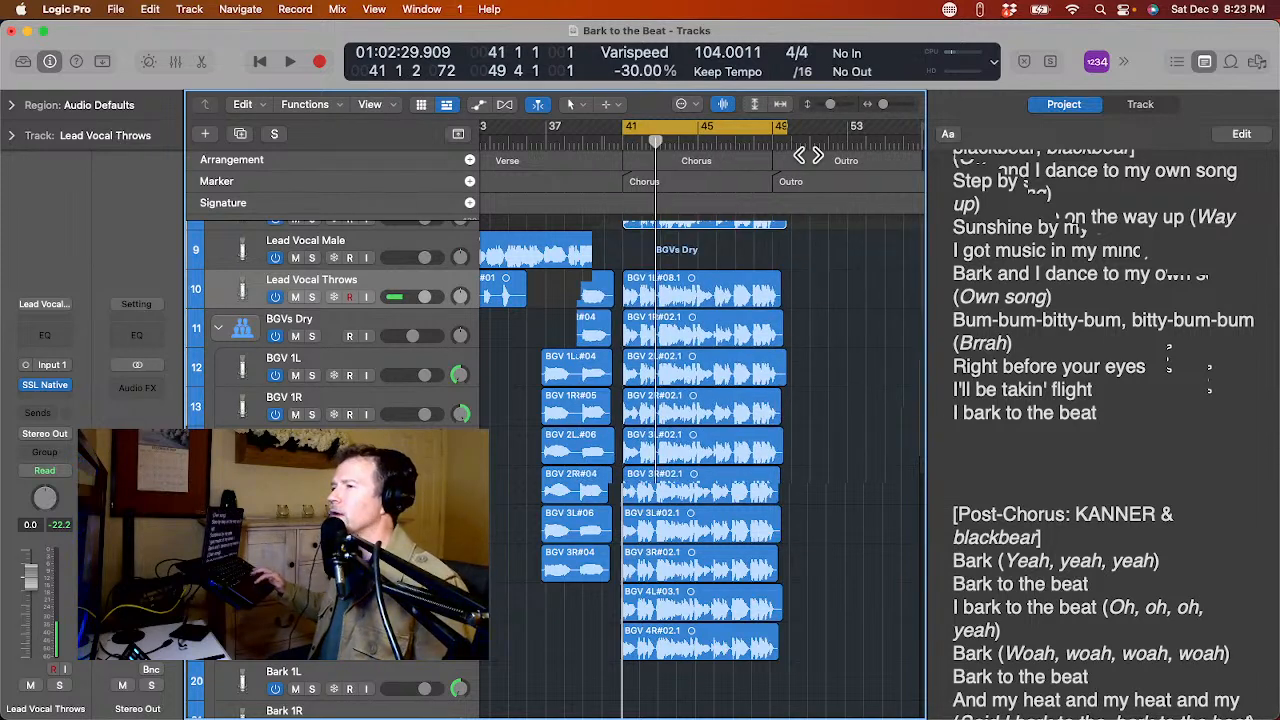
Turn off the cycle range, place the playhead at the Outro marker at bar 49, and play the Outro.
click(773, 128)
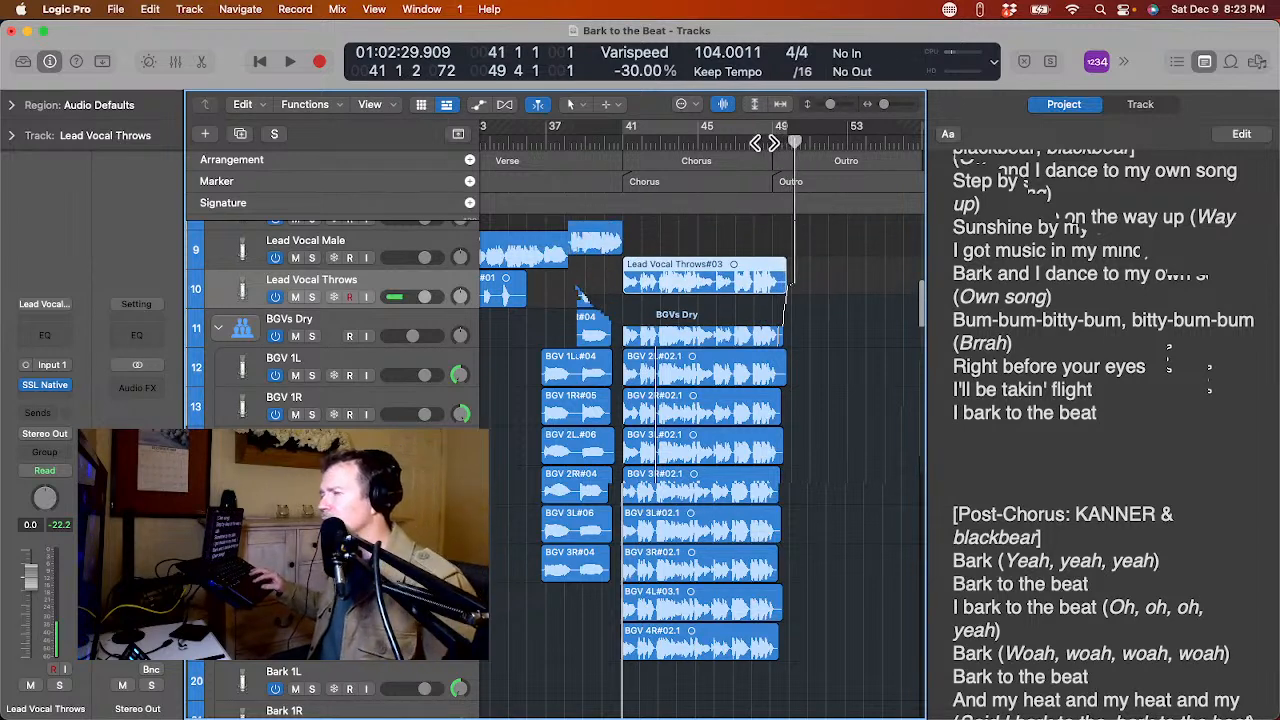
click(773, 145)
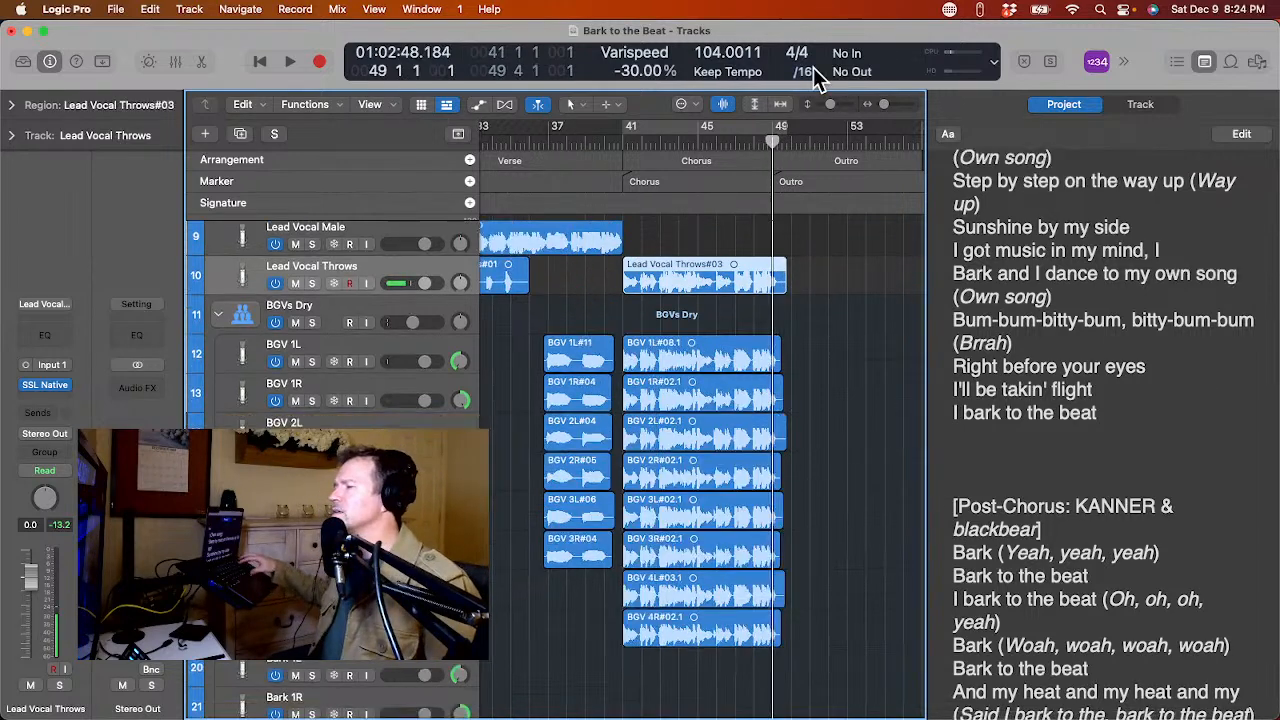
key(space)
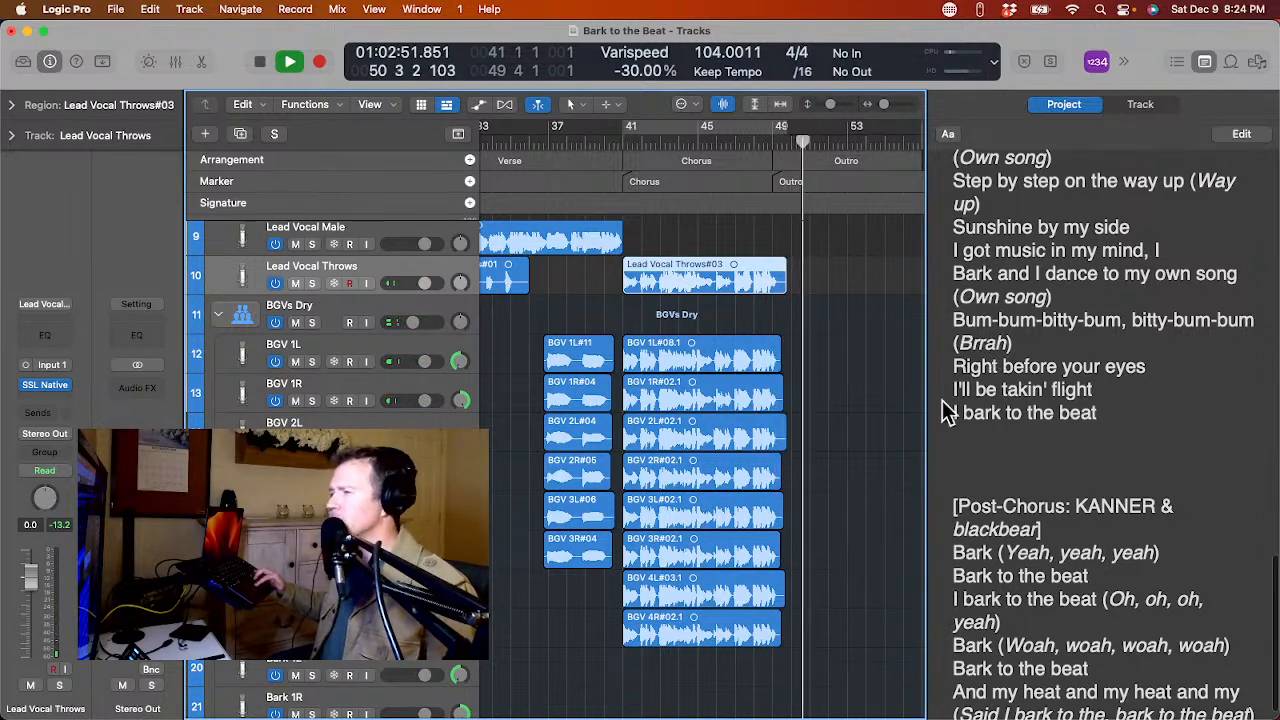
scroll(826, 311, right, 3)
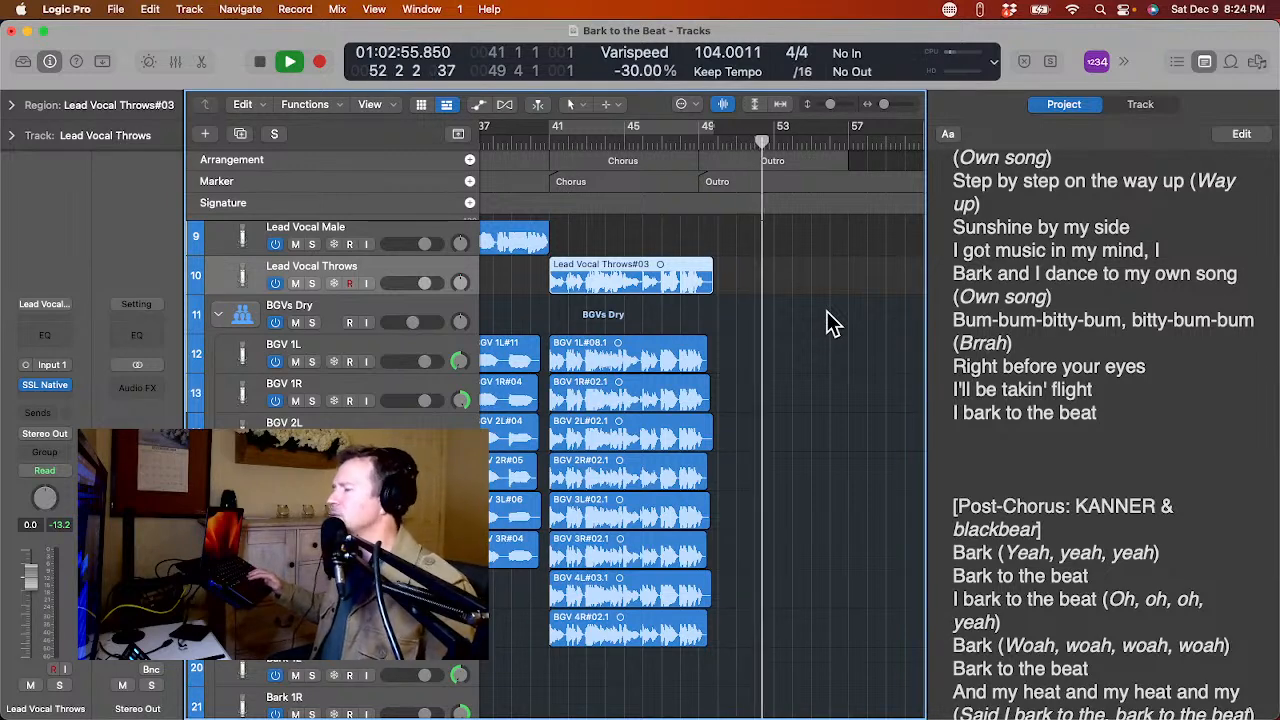
Stop playback and replay the opening of the Outro from several points around bars 49 to 51, returning the playhead to bar 49.
key(space)
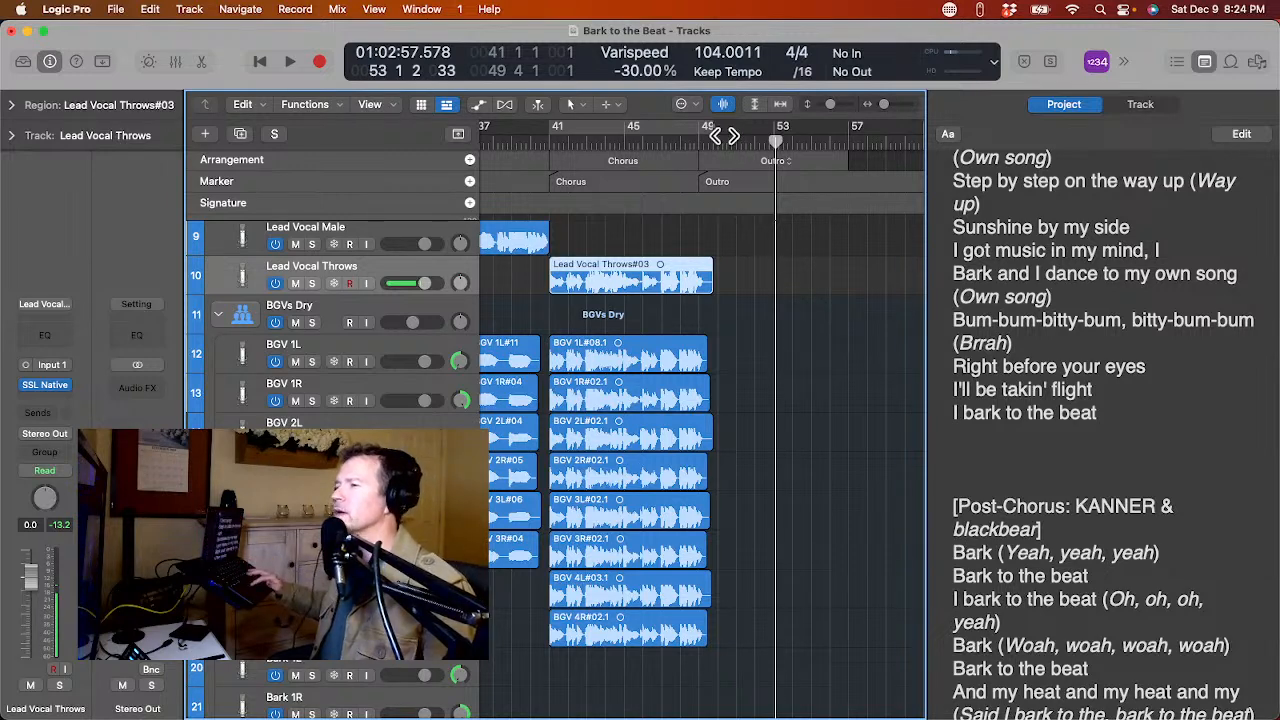
click(702, 137)
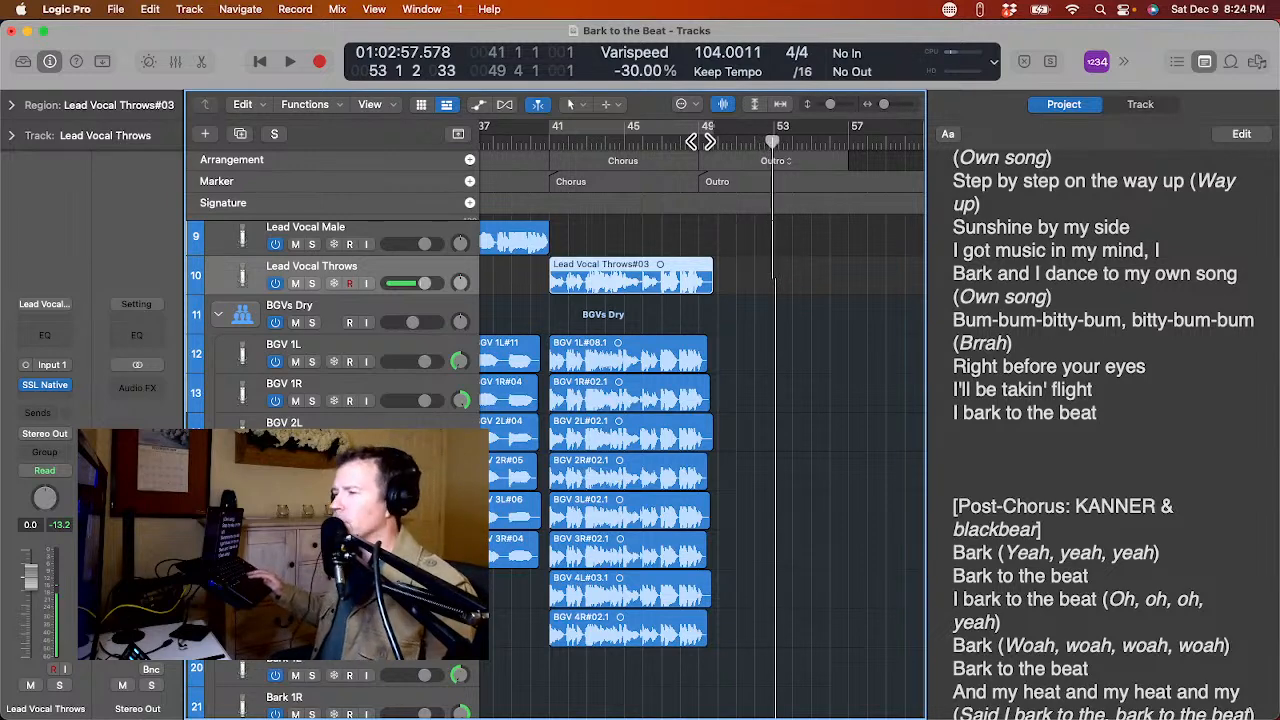
click(735, 141)
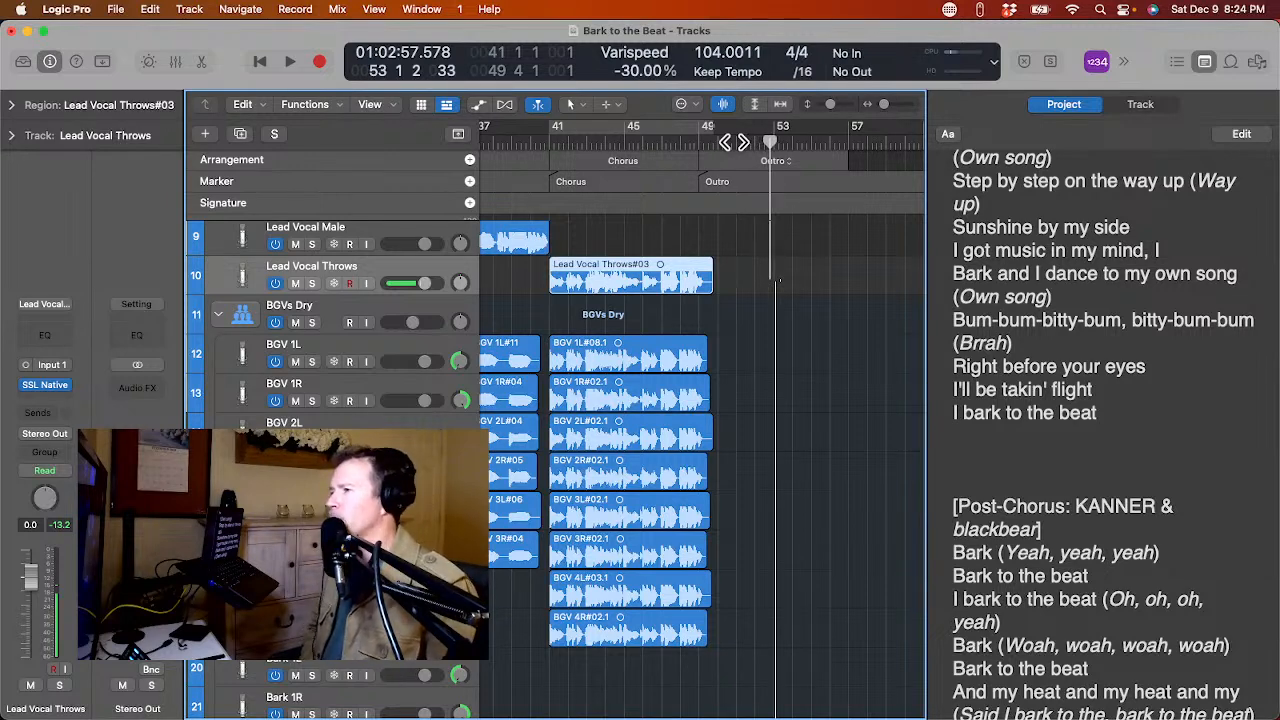
click(745, 142)
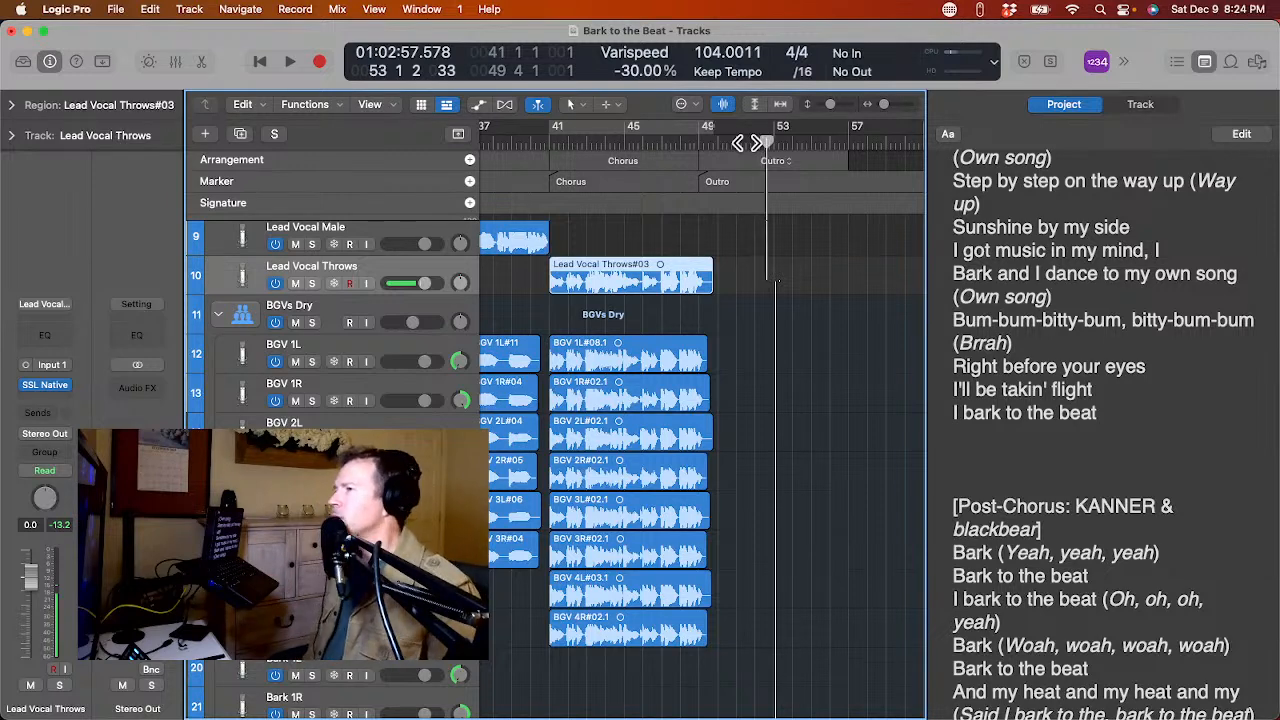
click(700, 142)
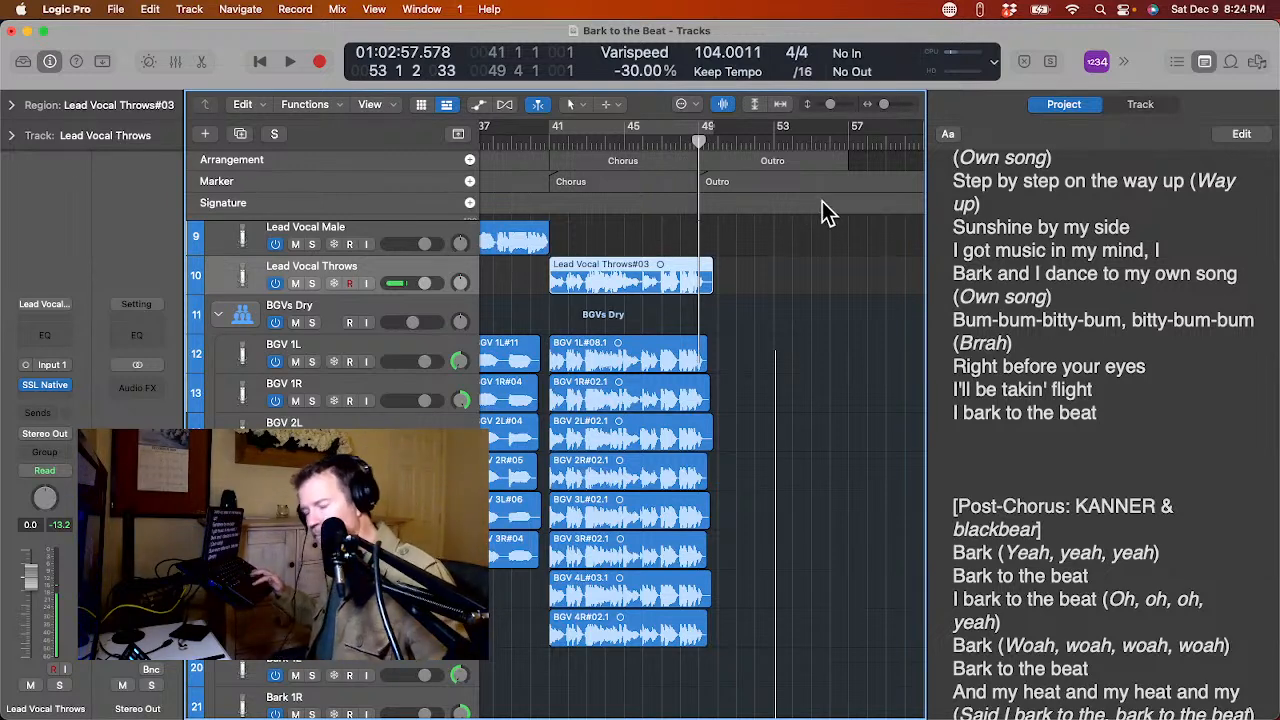
key(r)
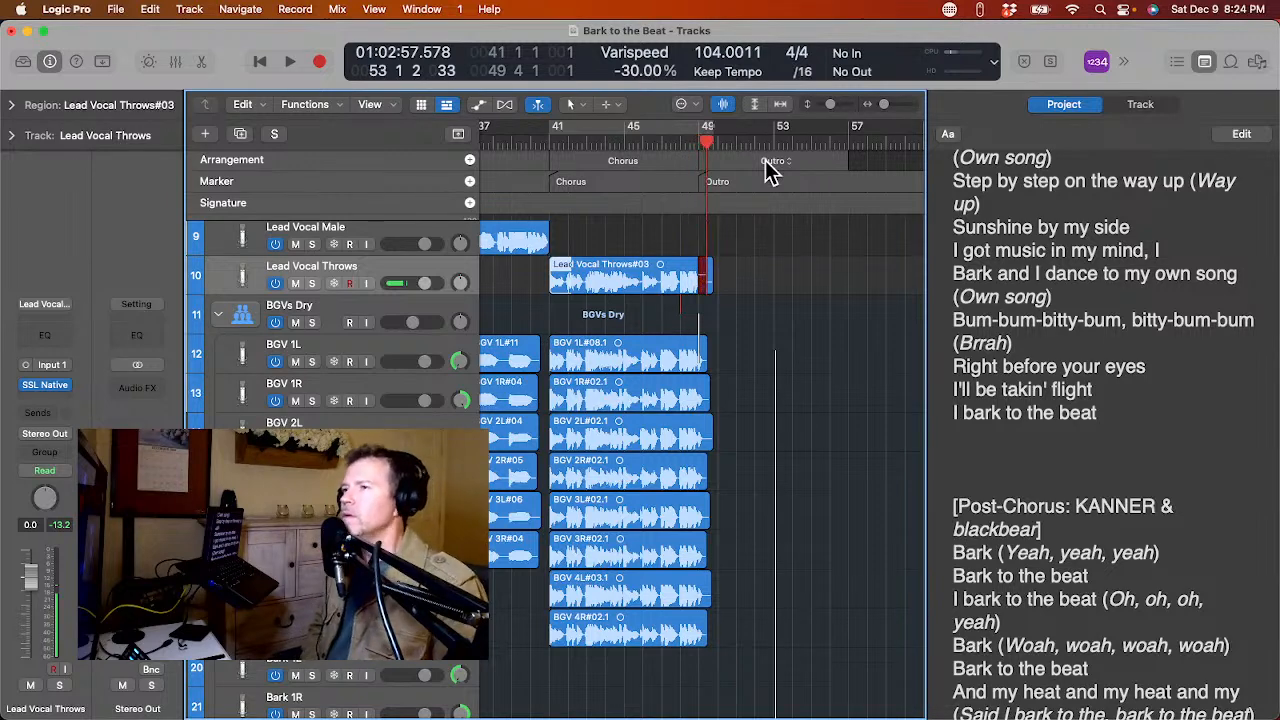
key(space)
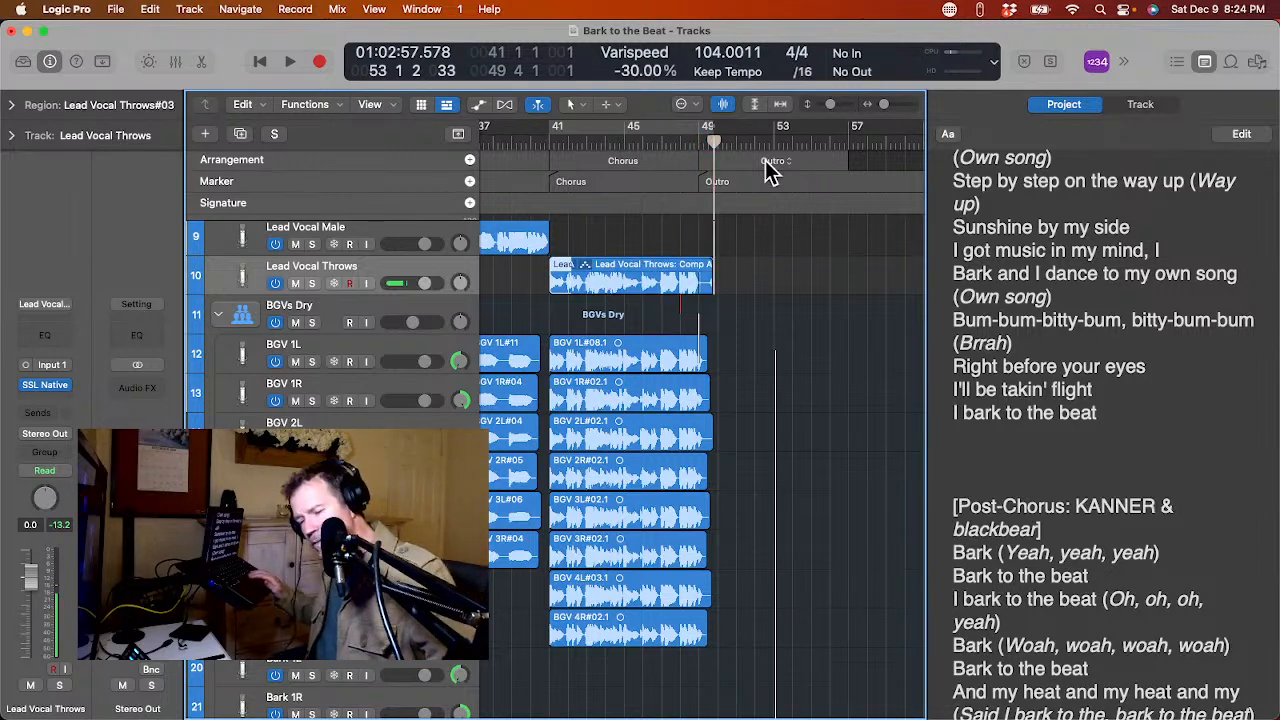
key(super+z)
click(695, 146)
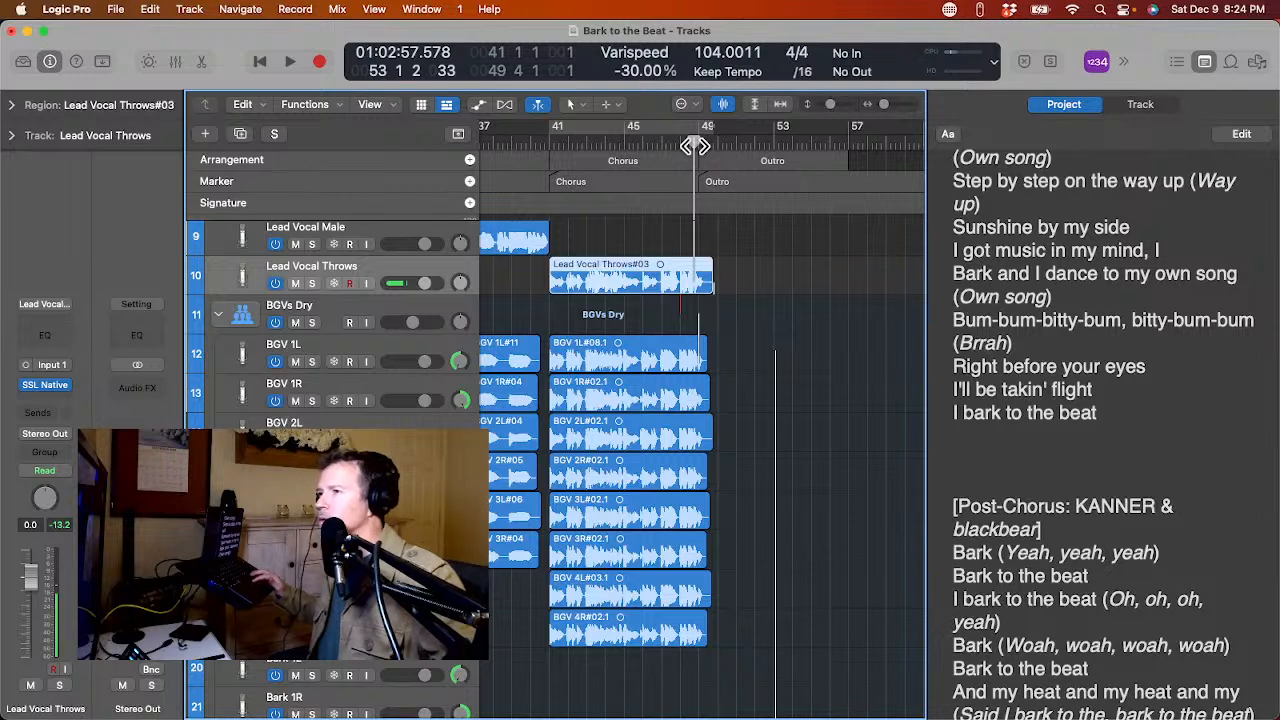
key(r)
key(space)
click(702, 146)
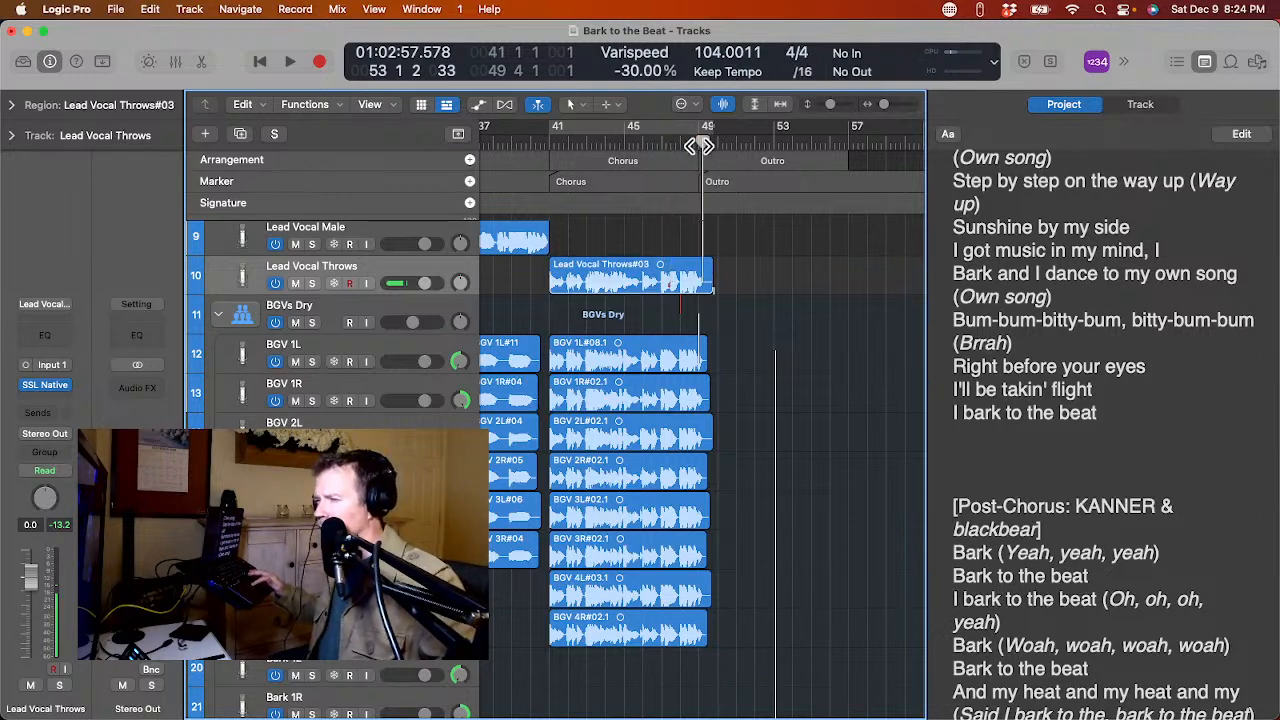
key(r)
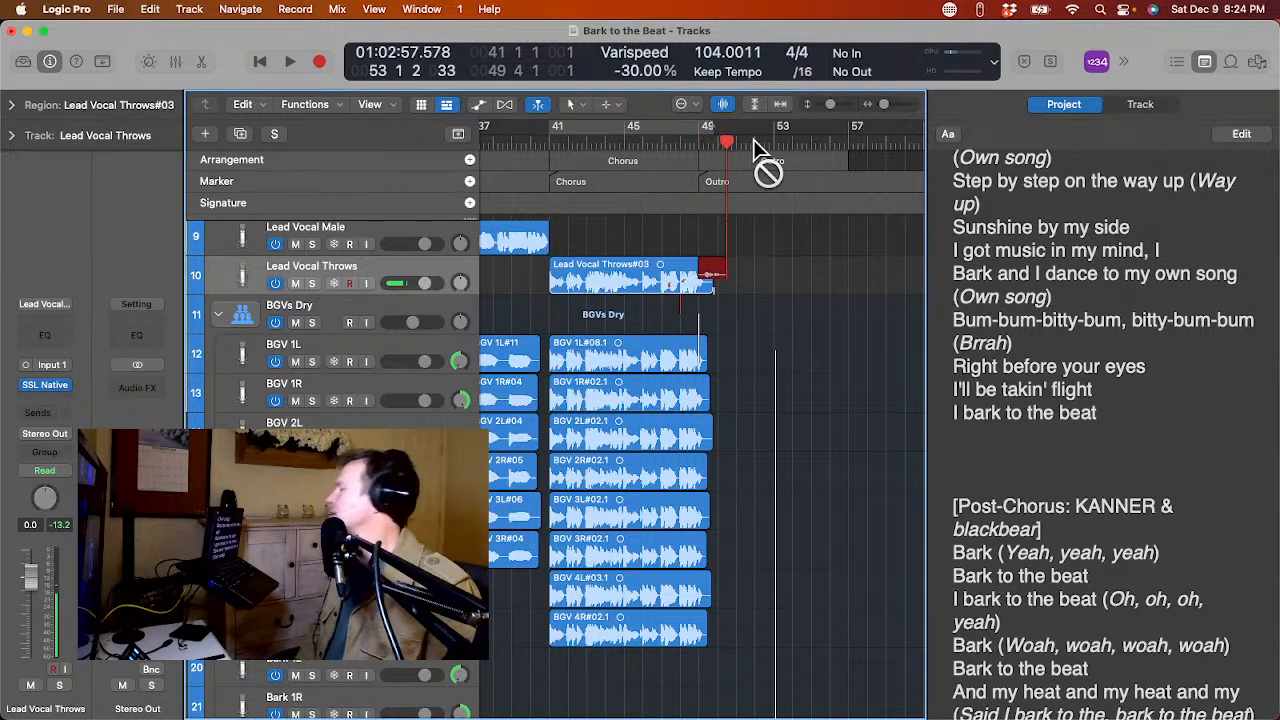
key(space)
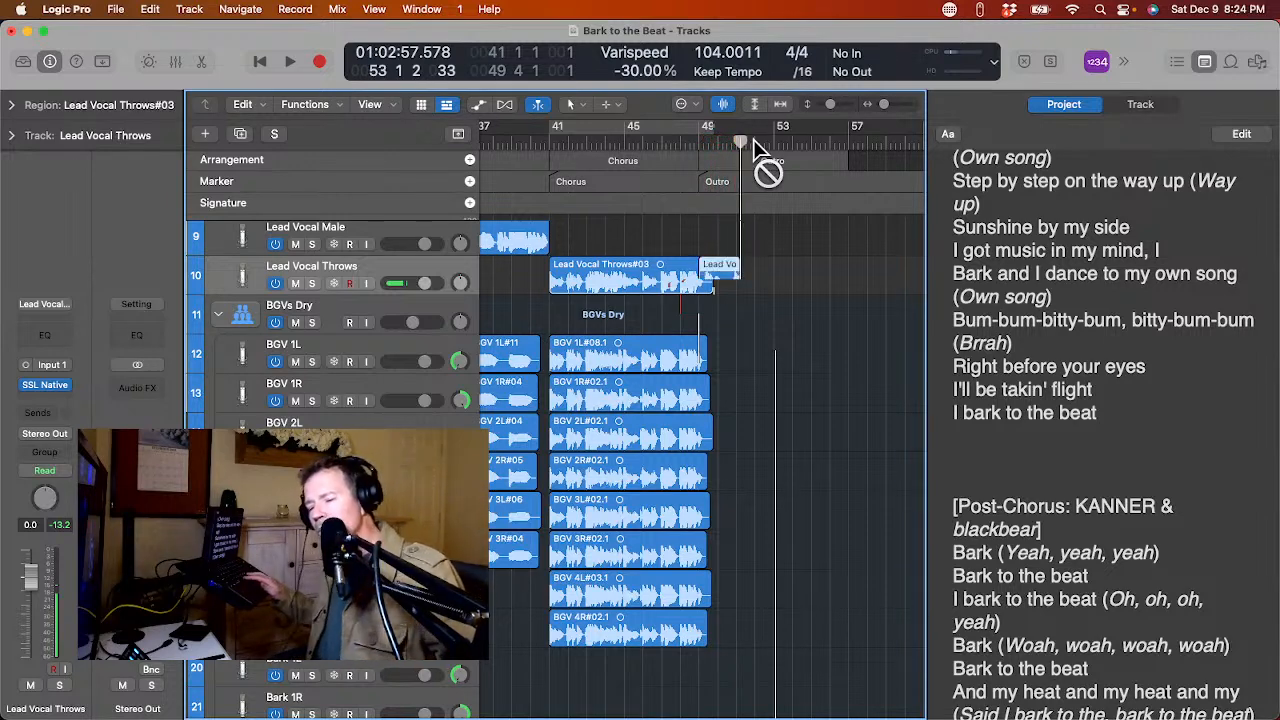
Record a Lead Vocal Throws take over the Outro from bar 49 to about bar 53.
click(697, 139)
key(r)
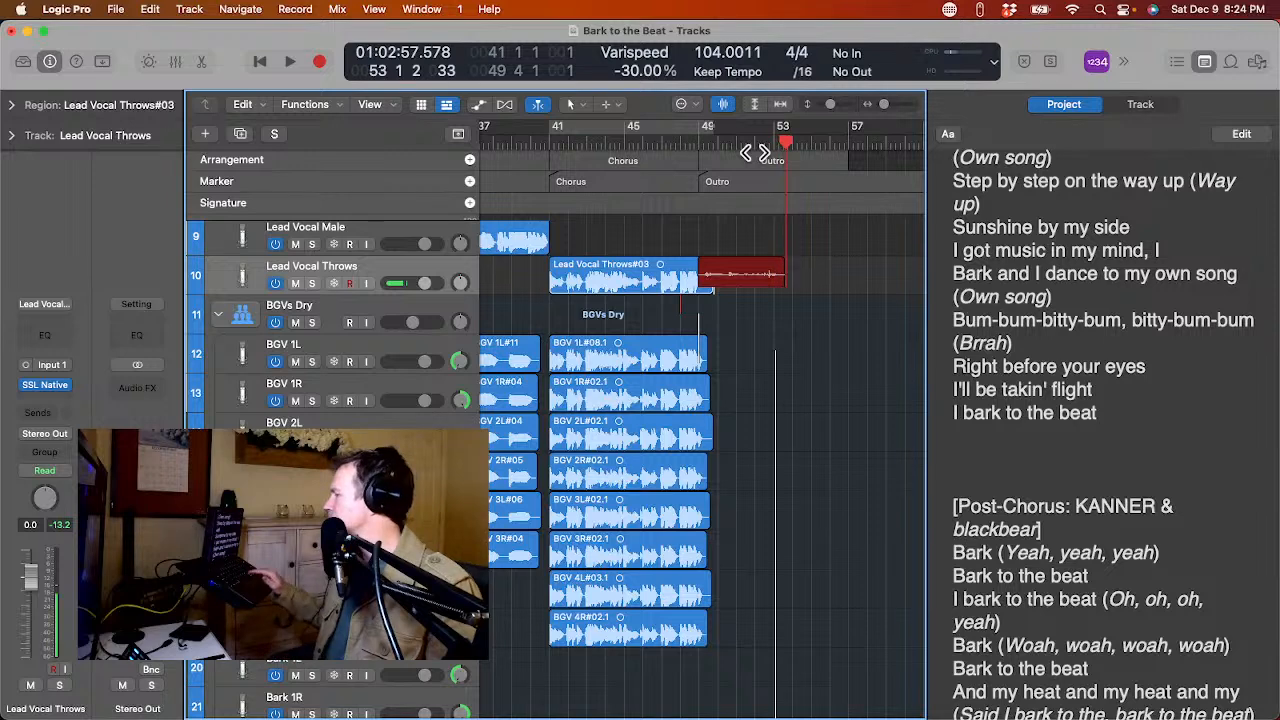
key(space)
Mute the Reference track and play from about bar 45 of the Chorus into the Outro.
double_click(695, 138)
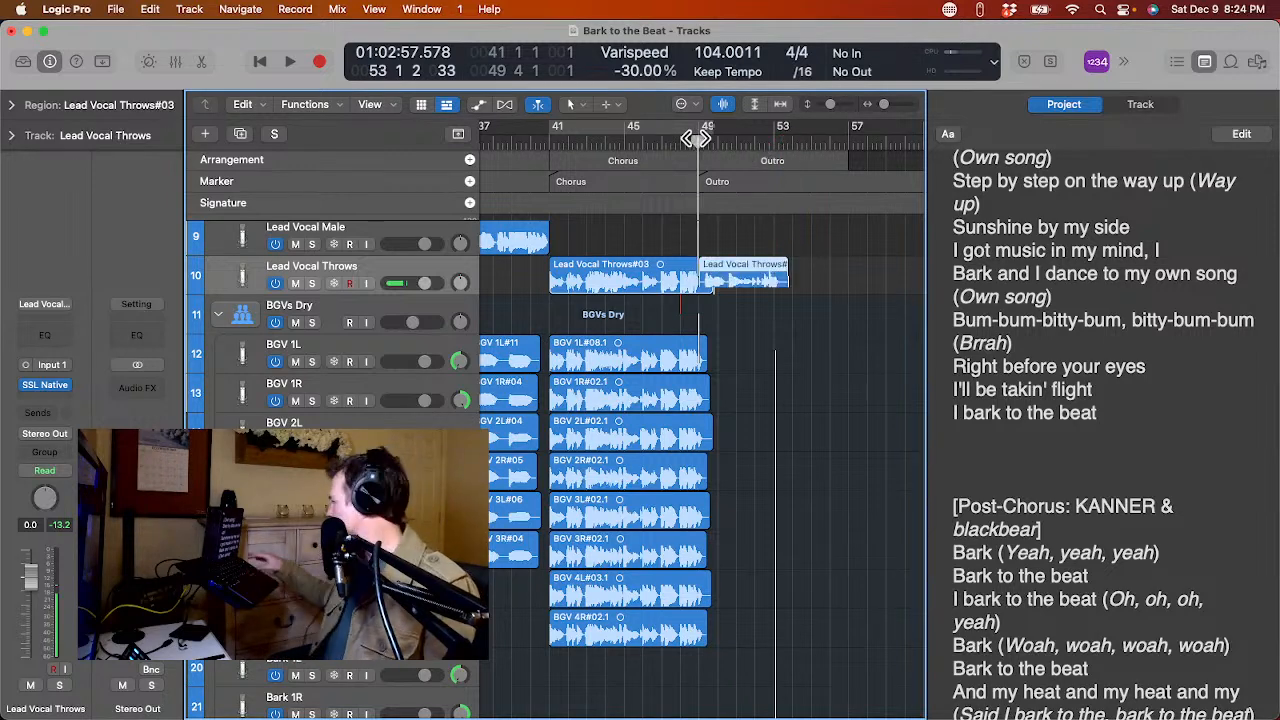
scroll(470, 286, up, 3)
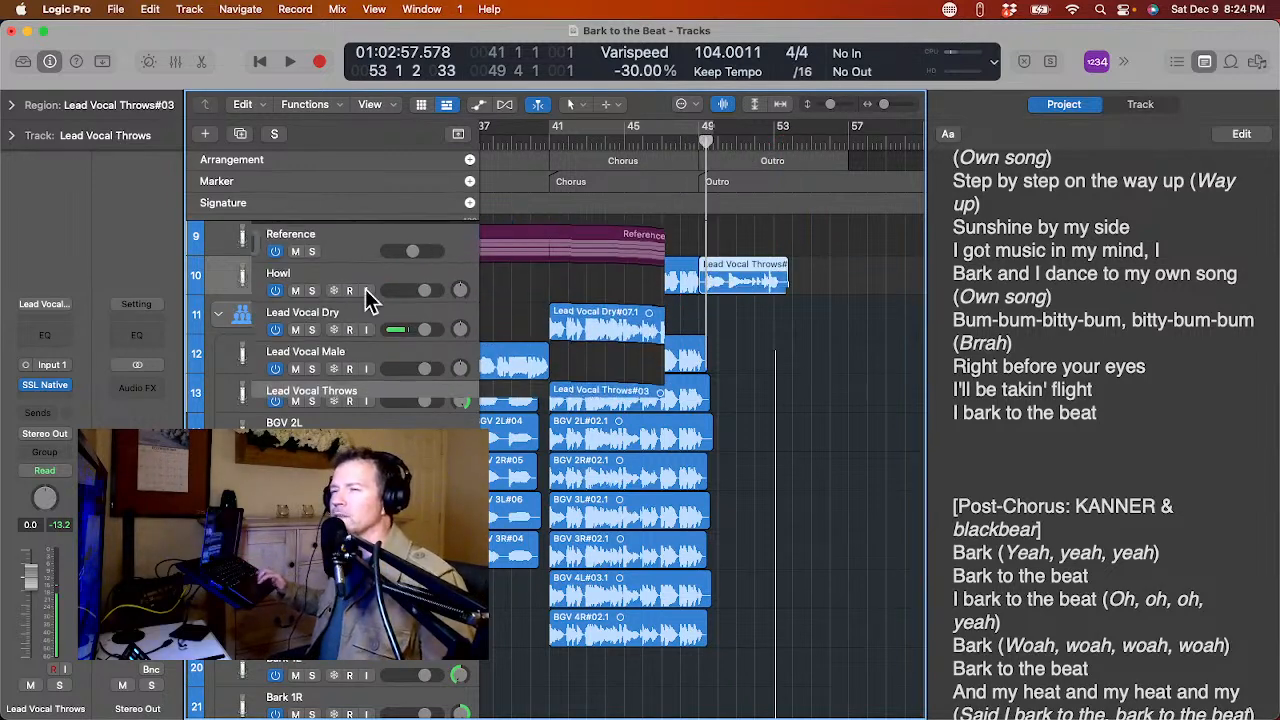
click(295, 248)
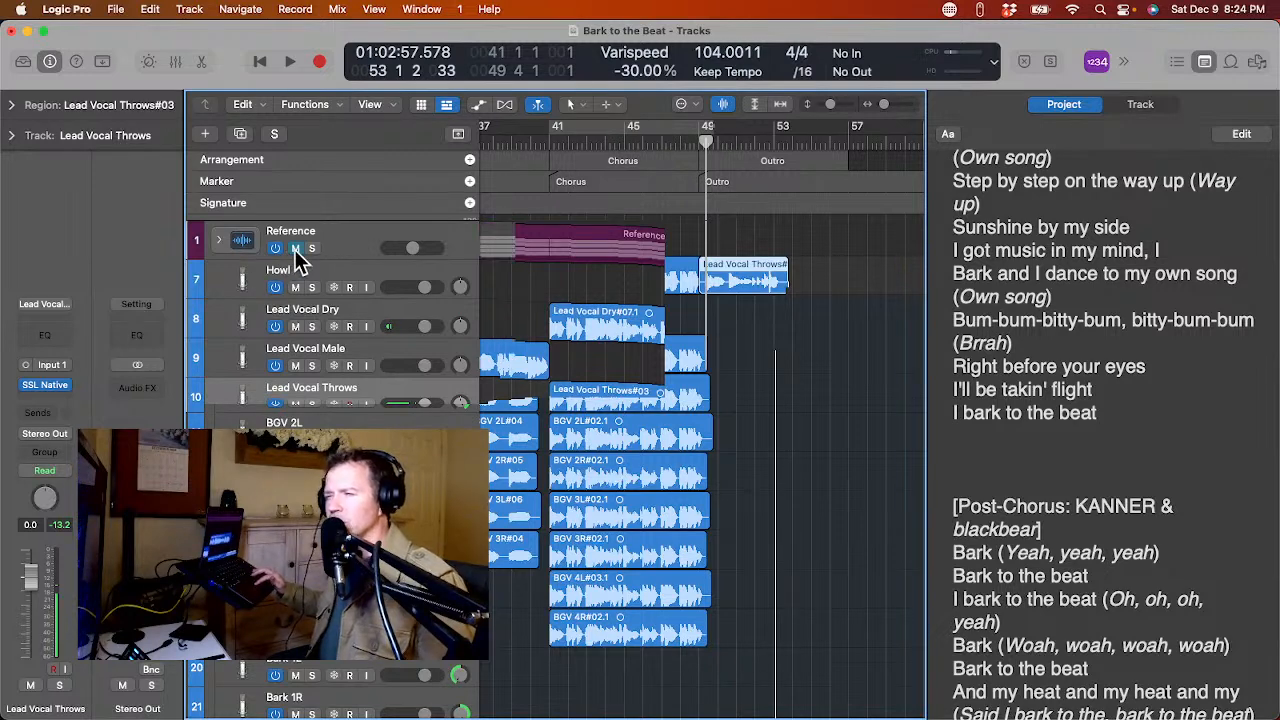
click(622, 140)
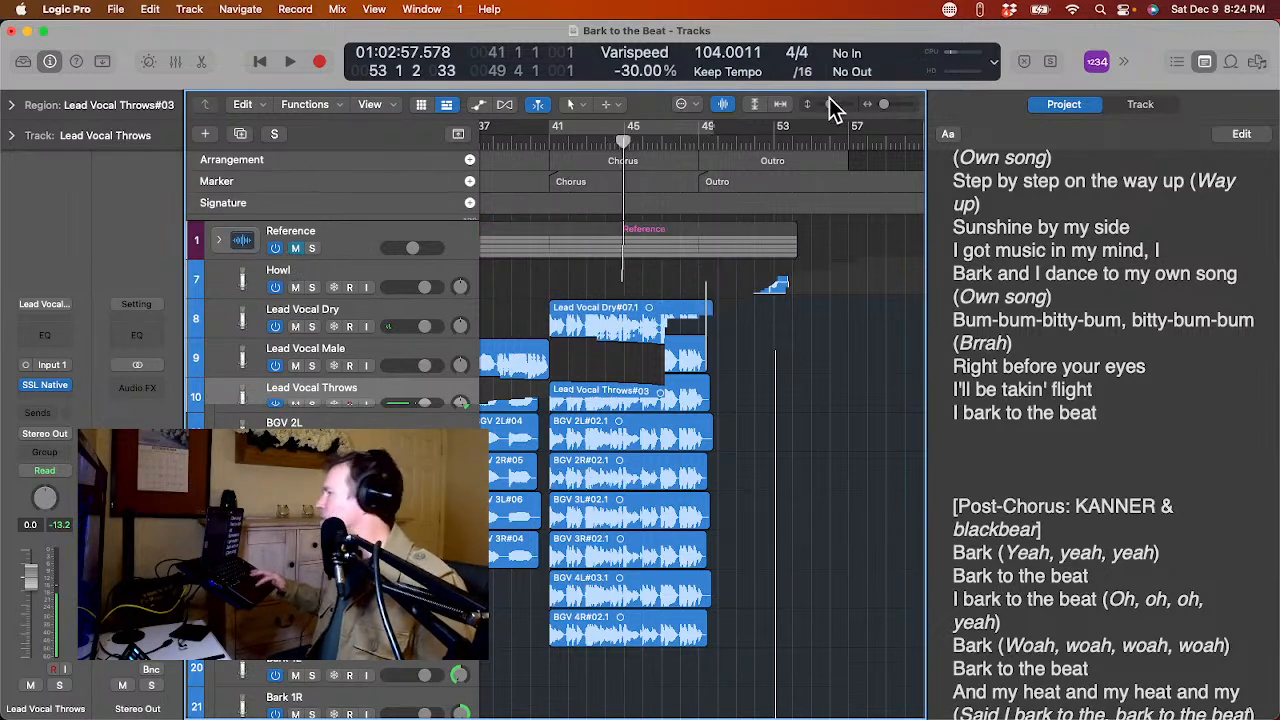
key(space)
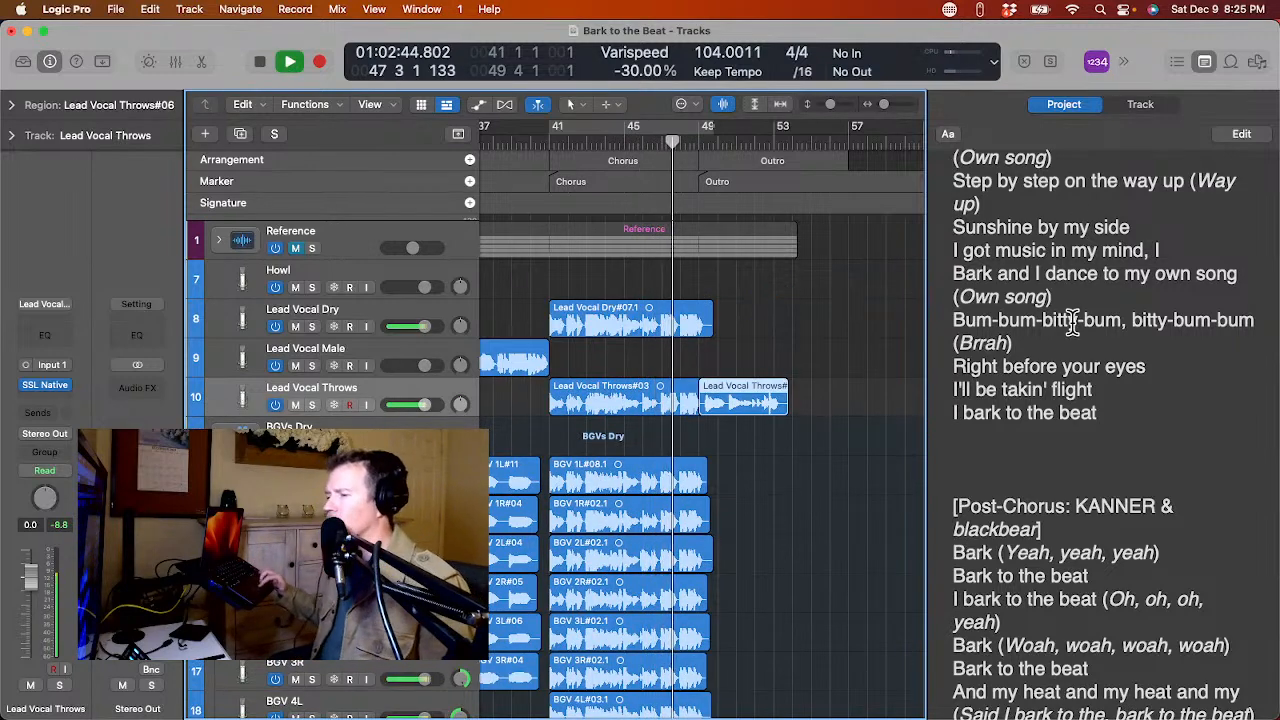
scroll(838, 430, down, 10)
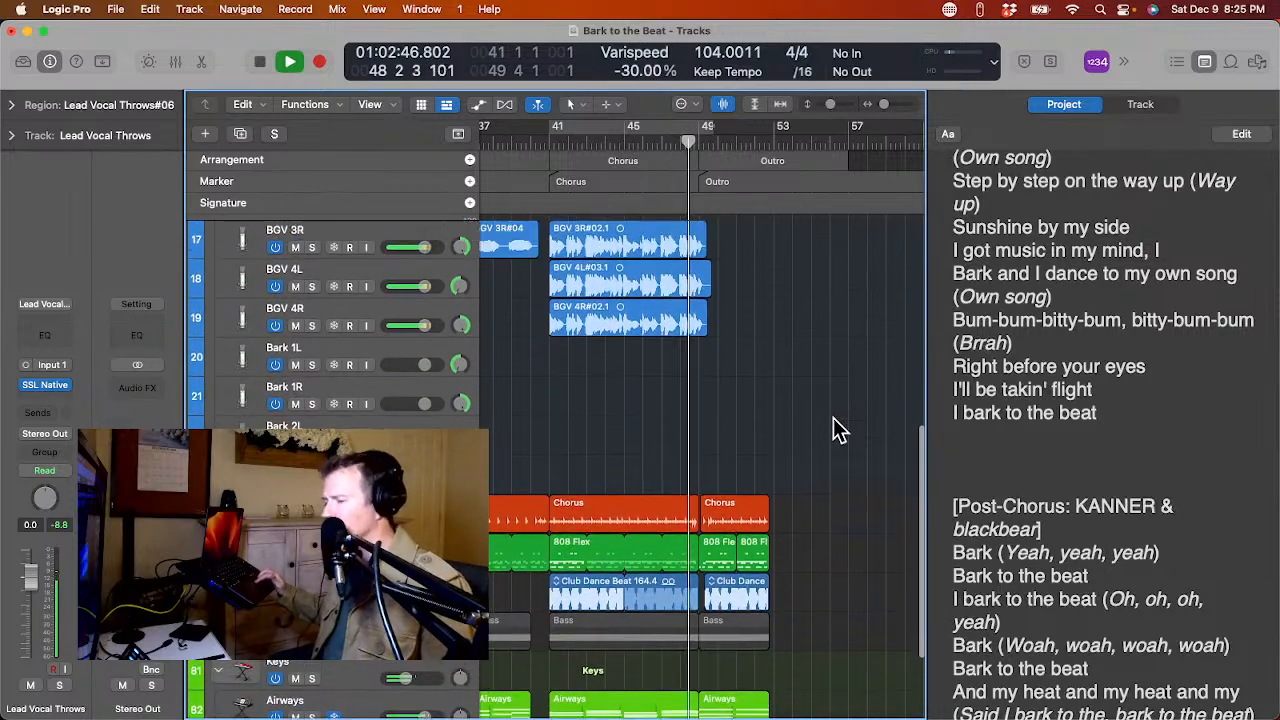
scroll(833, 418, up, 5)
scroll(833, 420, down, 2)
scroll(833, 420, left, 1)
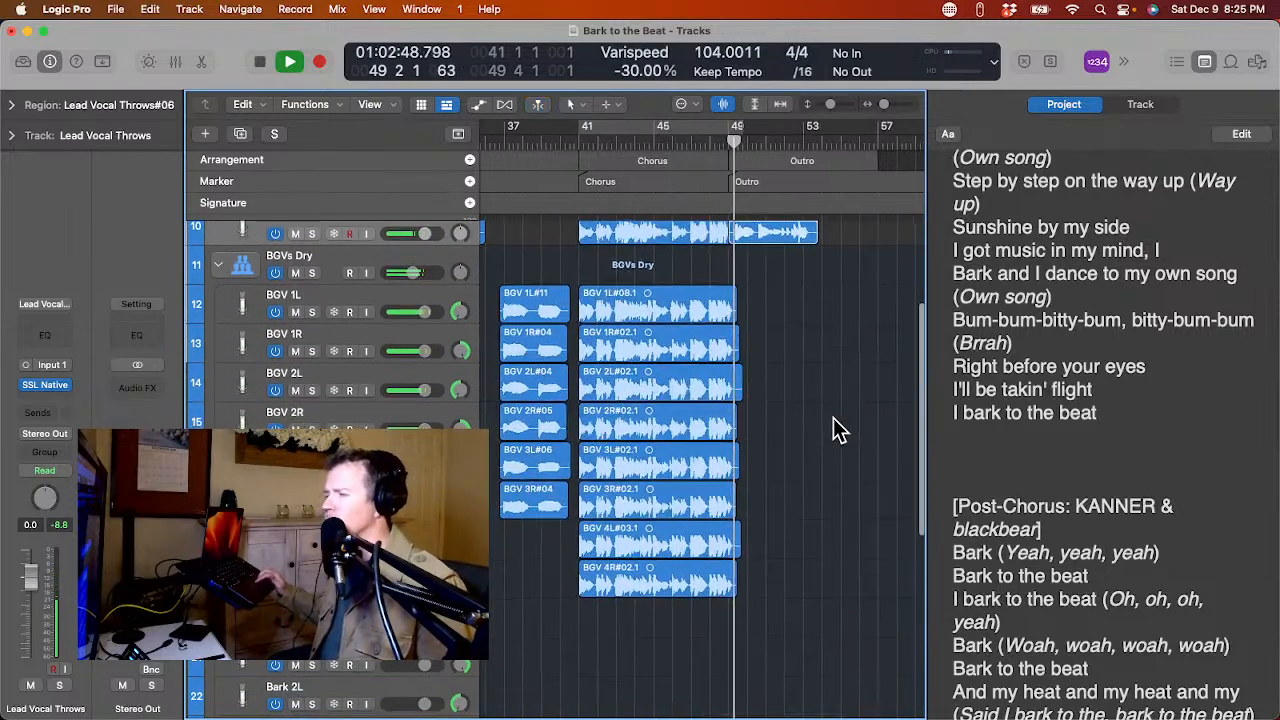
key(space)
Copy all the Post Chorus BGV and Bark regions at bar 25 to the start of the Outro at bar 49.
scroll(776, 420, left, 5)
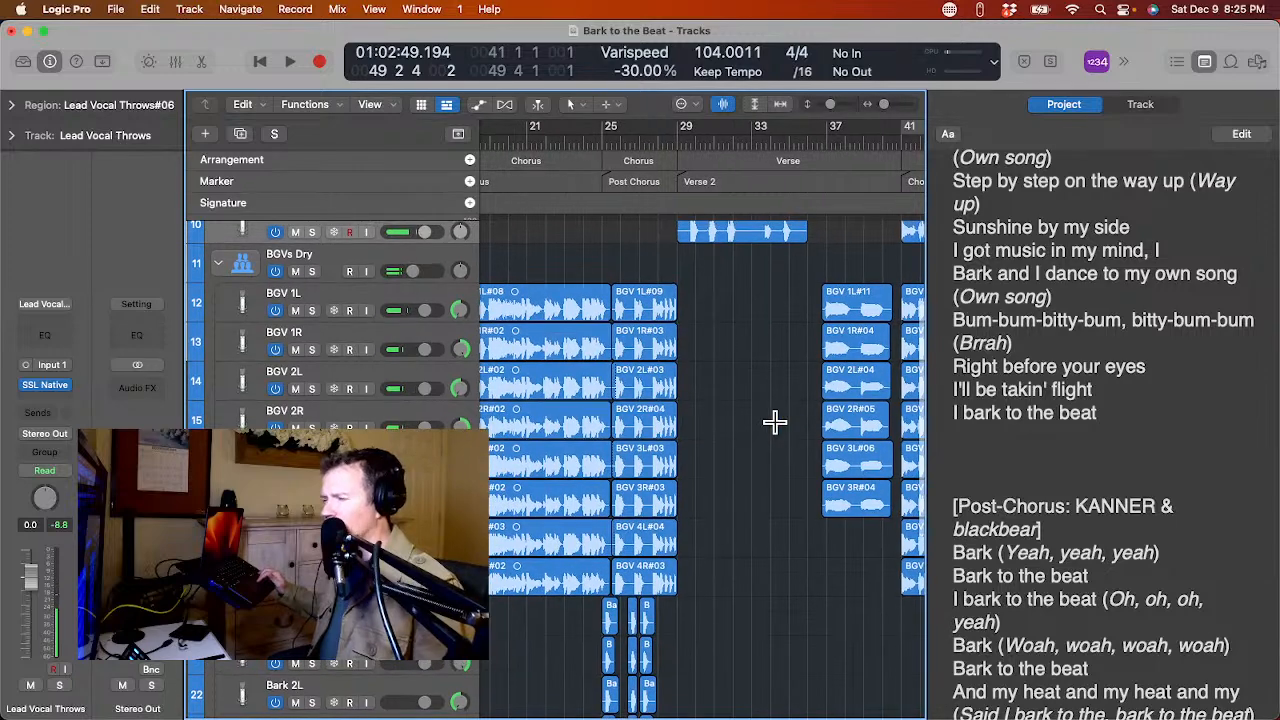
drag(690, 288, 625, 660)
drag(625, 705, 640, 553)
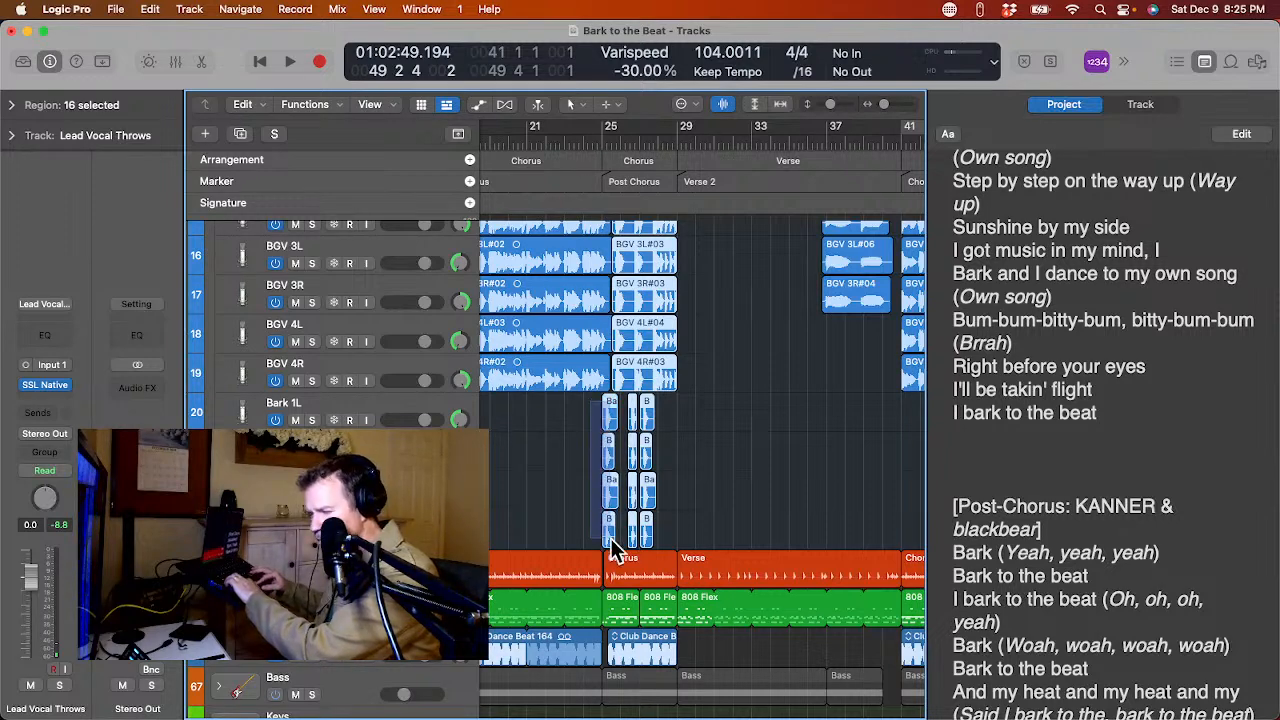
key(super+z)
key(super+z)
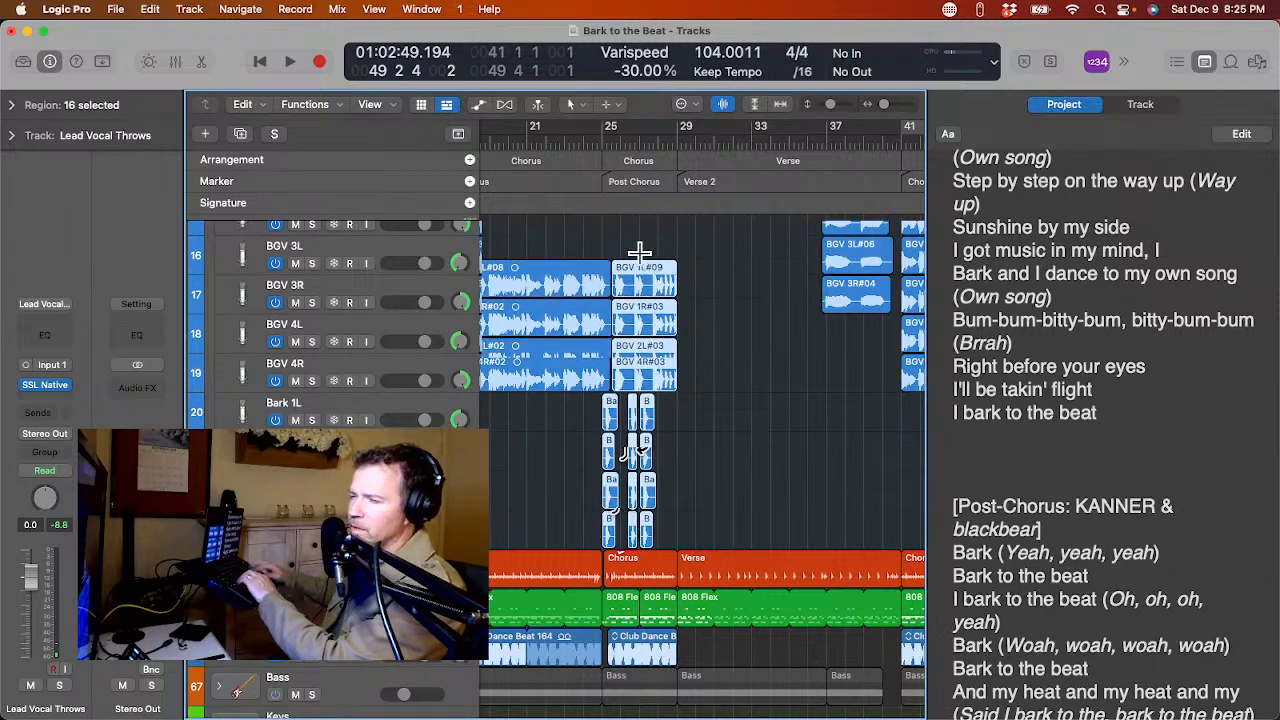
scroll(634, 251, up, 5)
scroll(625, 258, right, 3)
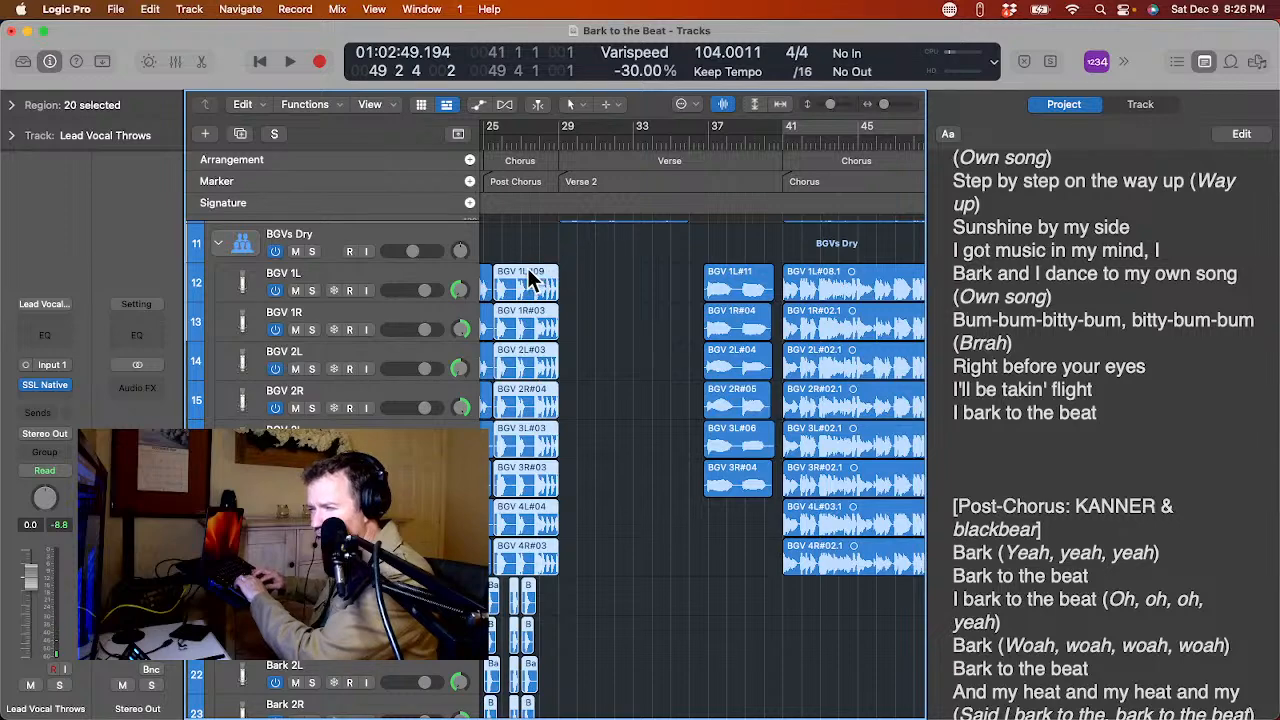
drag(530, 278, 835, 286)
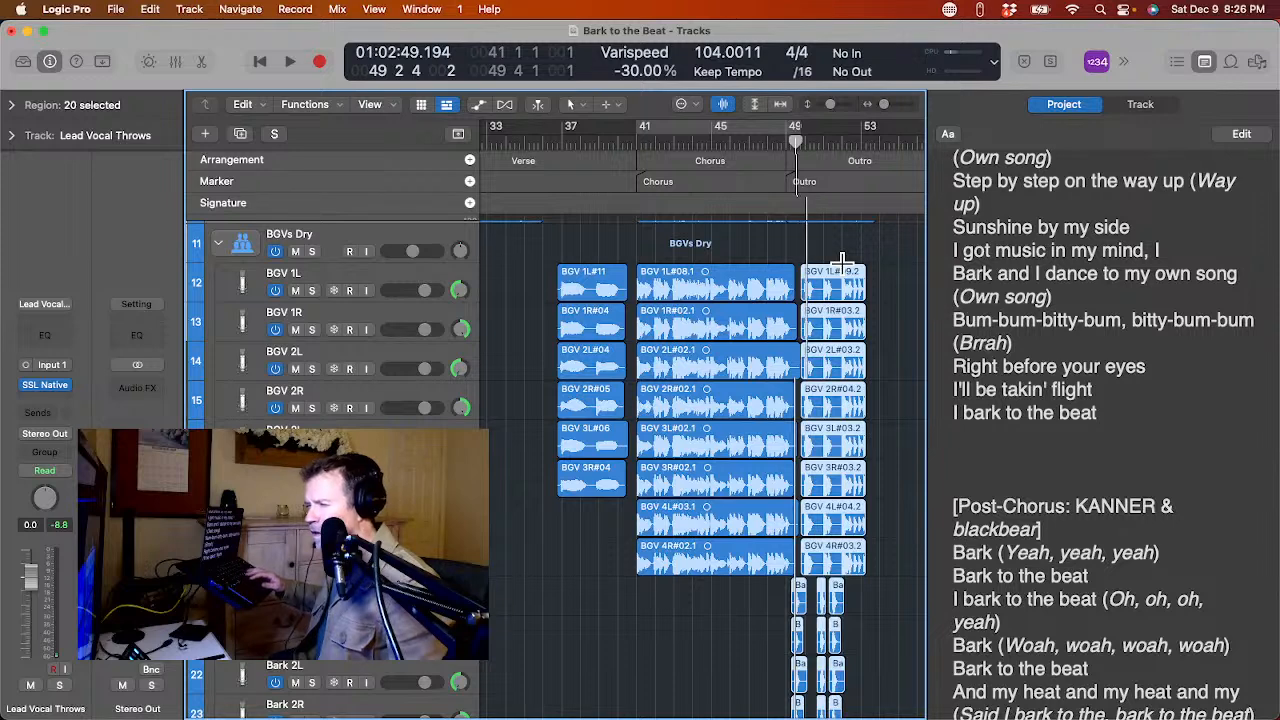
drag(838, 283, 832, 283)
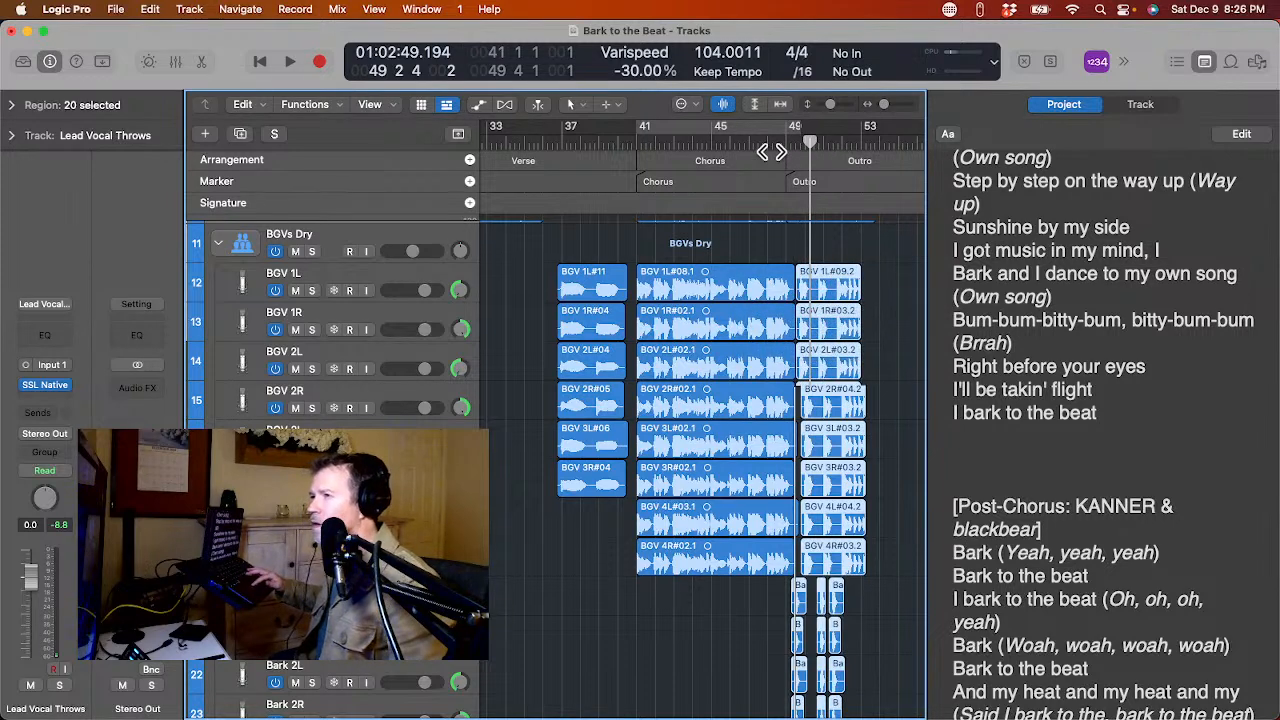
Play the transition from the end of the Chorus into the Outro to check the copied BGV and Bark regions.
click(776, 146)
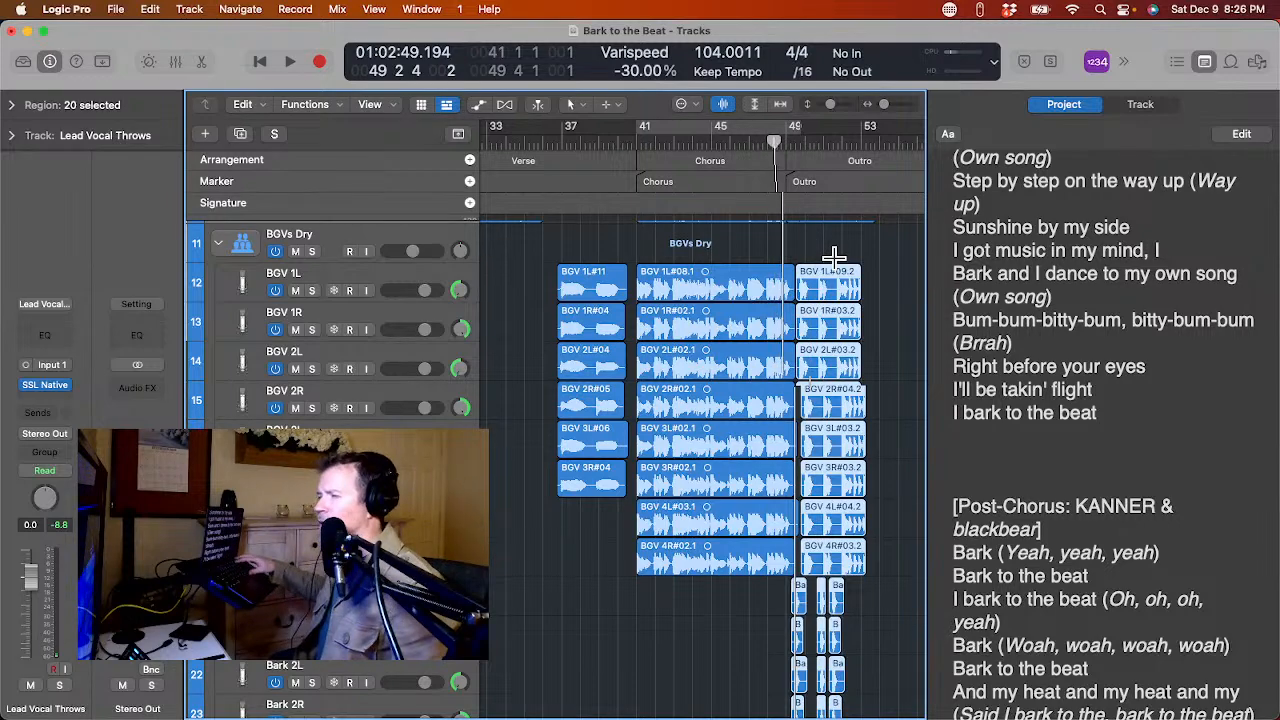
key(space)
scroll(834, 258, right, 3)
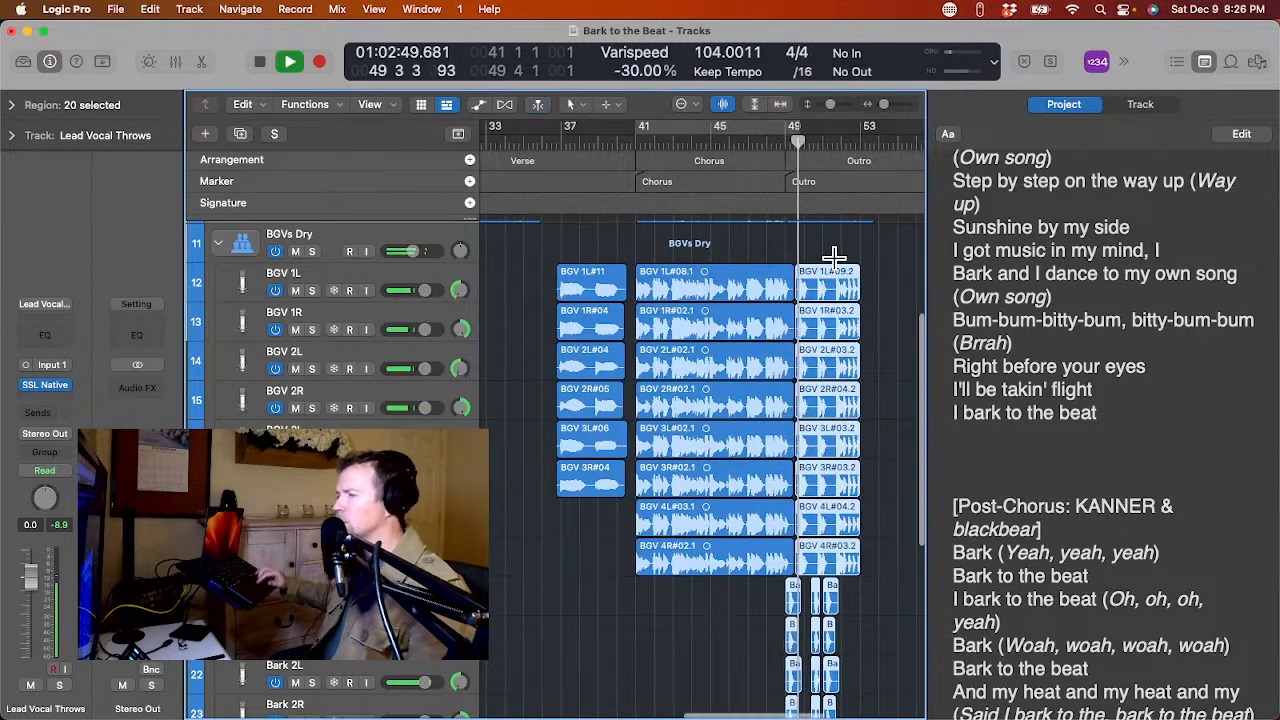
scroll(834, 258, right, 1)
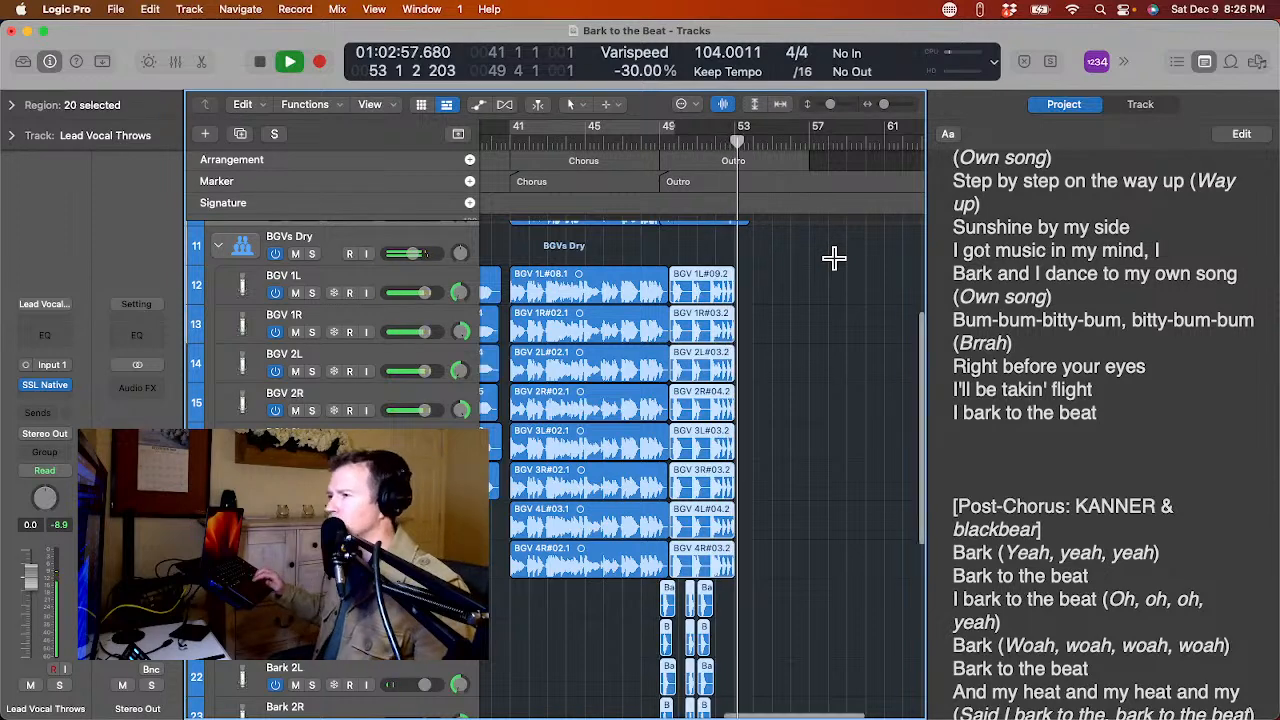
Play the end of Verse 2 into the Chorus, then replay it from about bar 37.
scroll(832, 258, up, 3)
scroll(830, 258, left, 5)
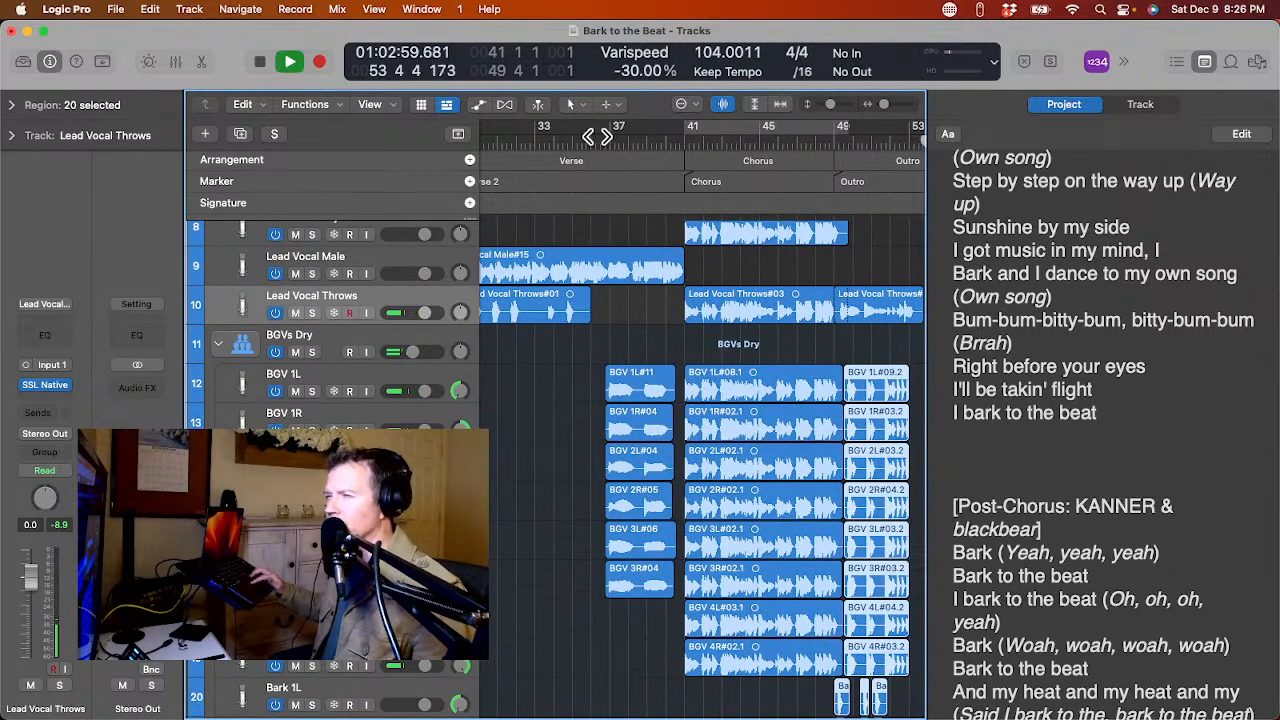
click(595, 134)
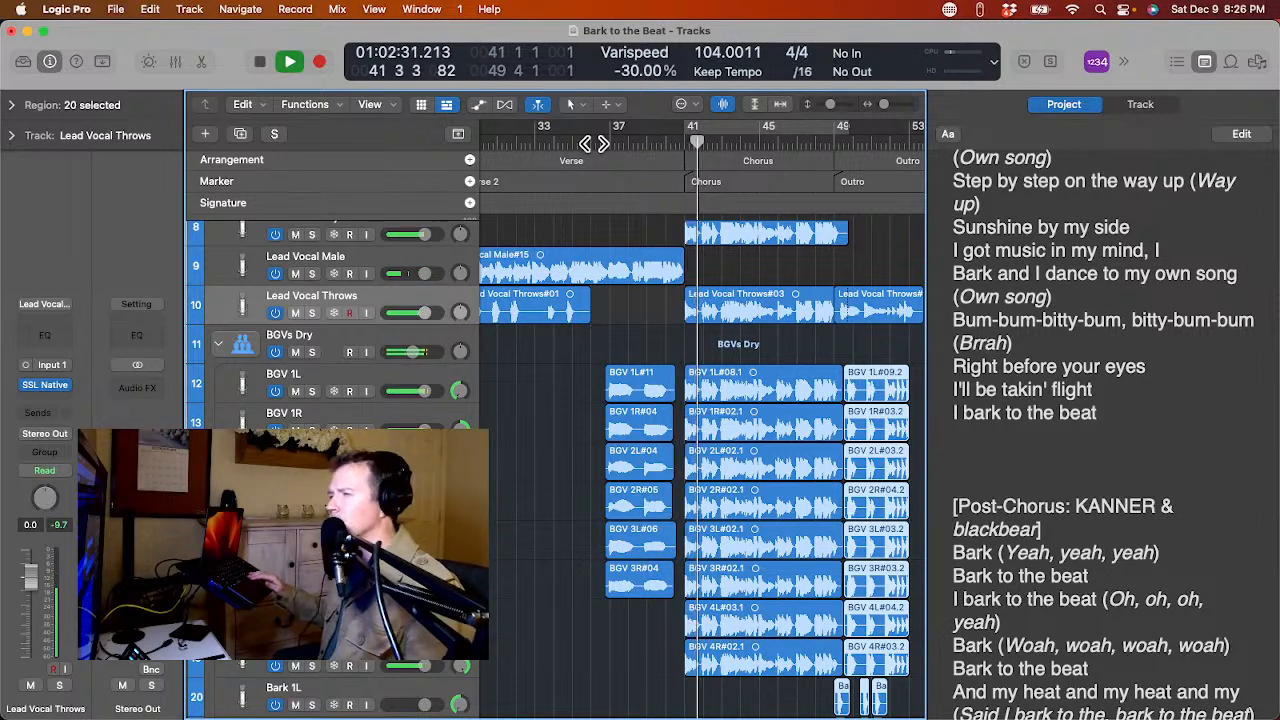
key(space)
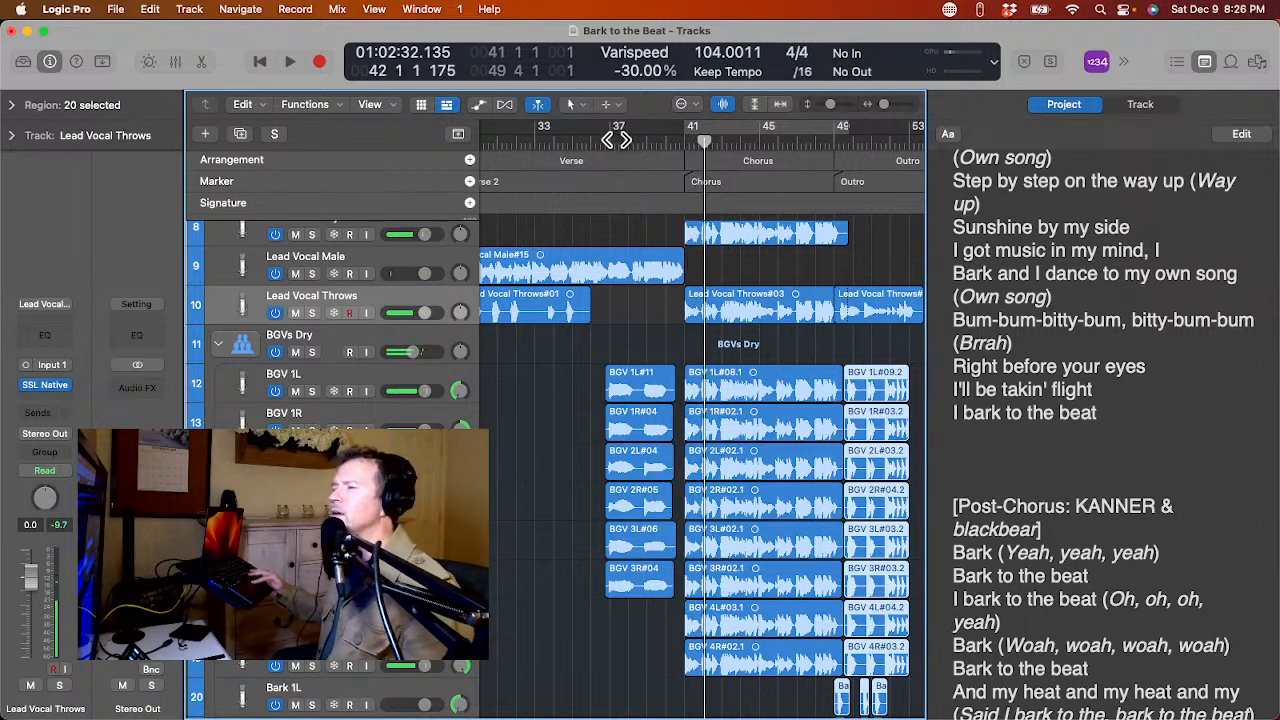
click(615, 140)
key(space)
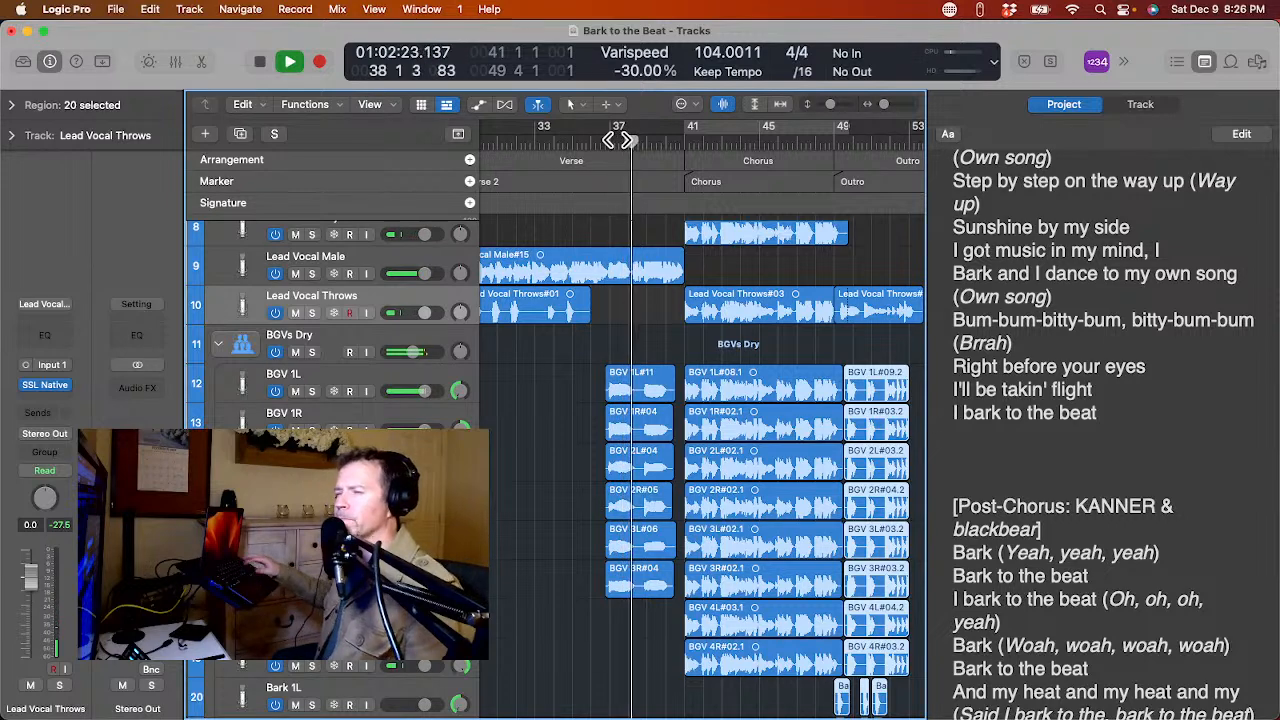
Arm the Lead Vocal Male track and record a take over the end of Verse 2 from about bar 37.
click(235, 275)
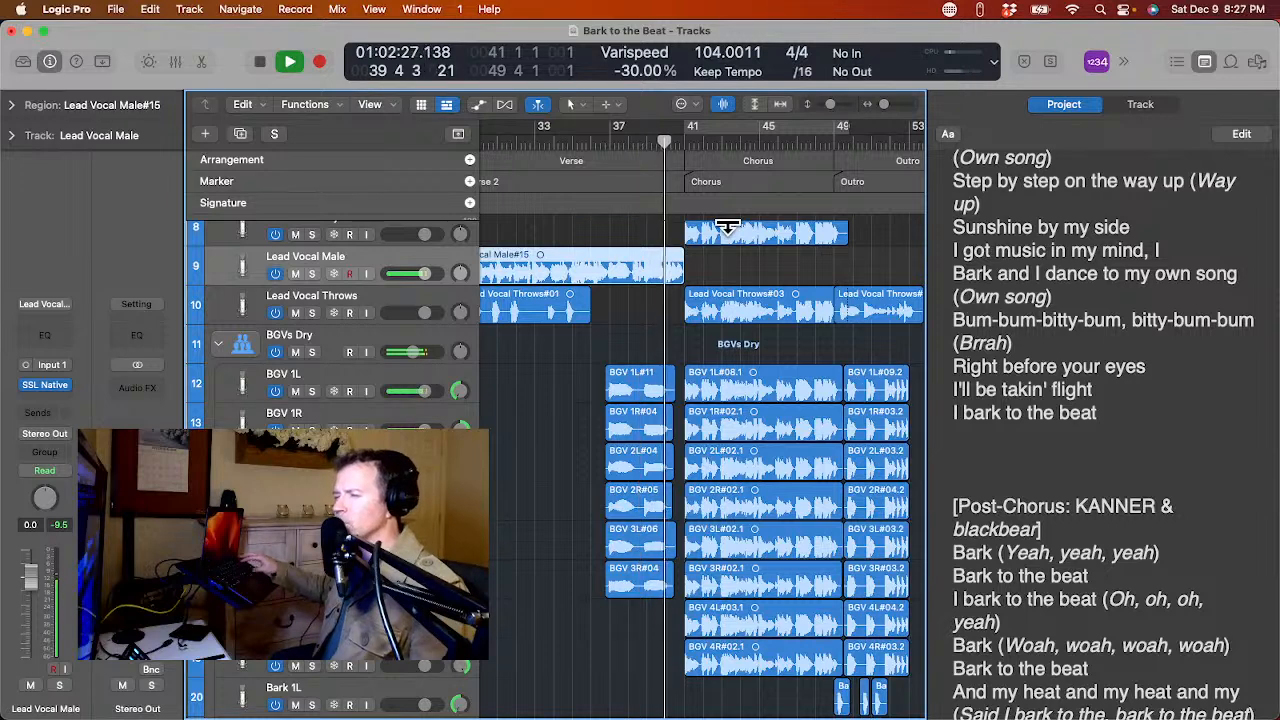
key(space)
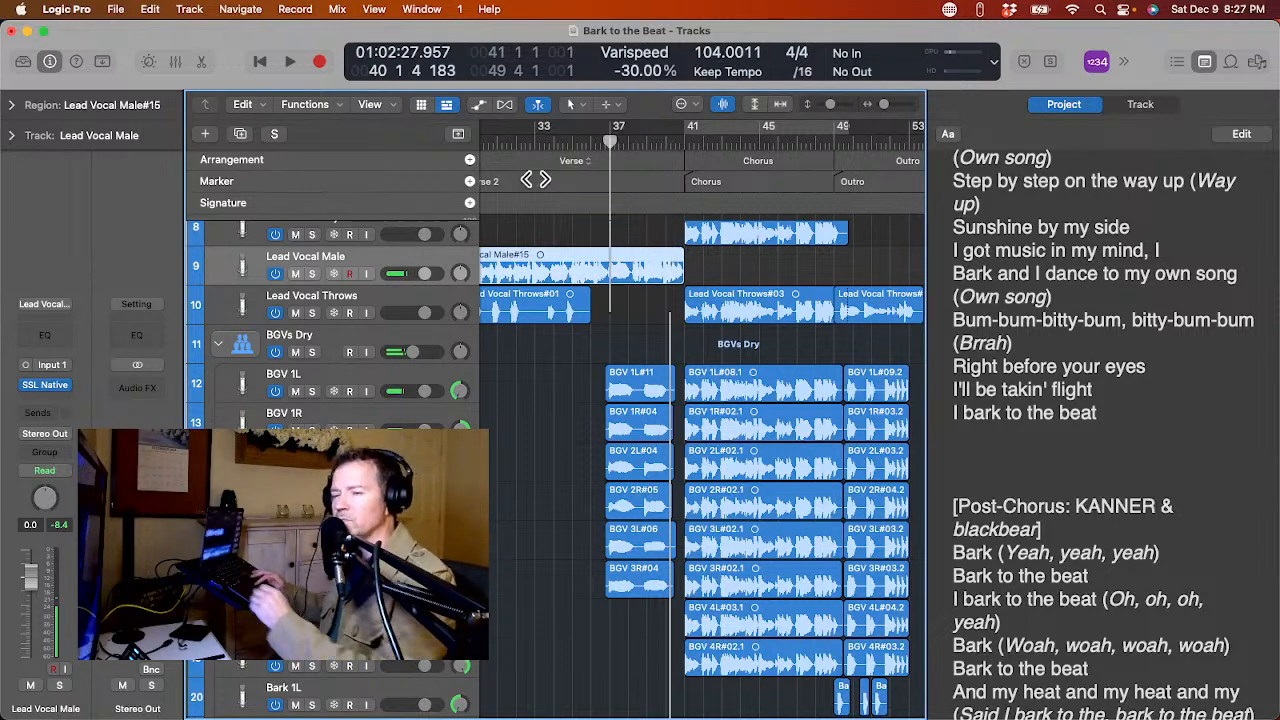
key(r)
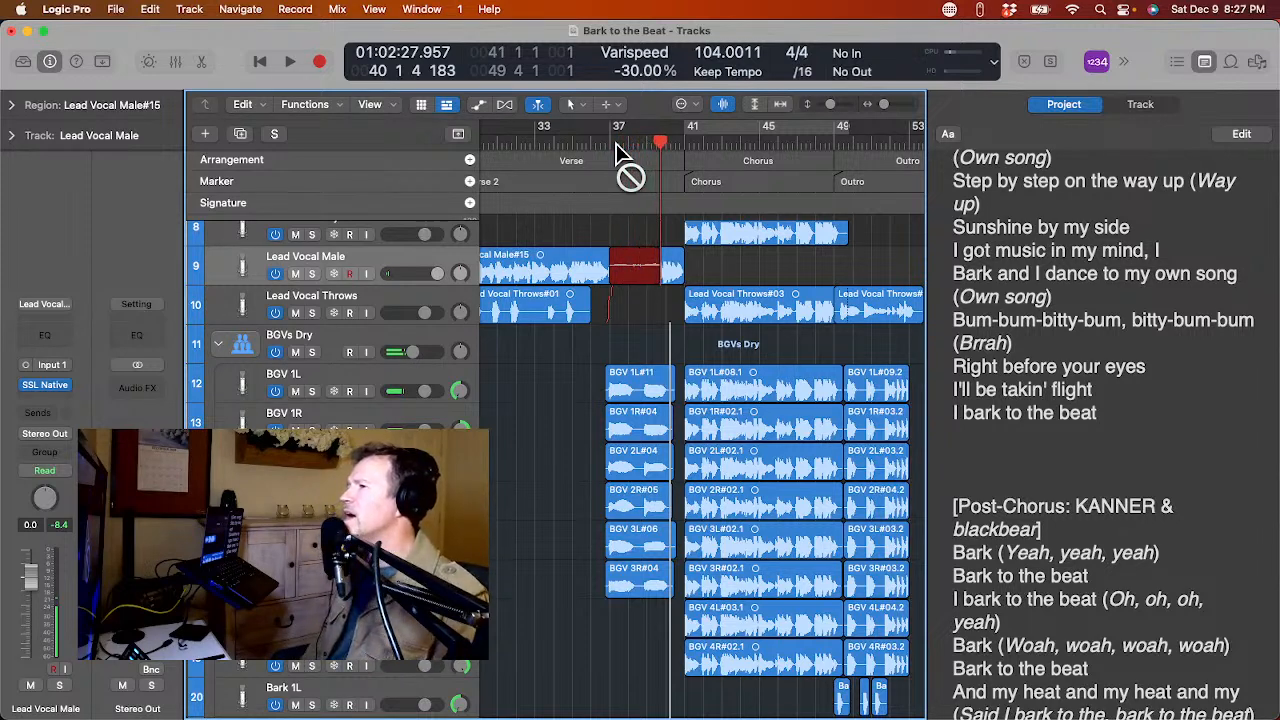
key(space)
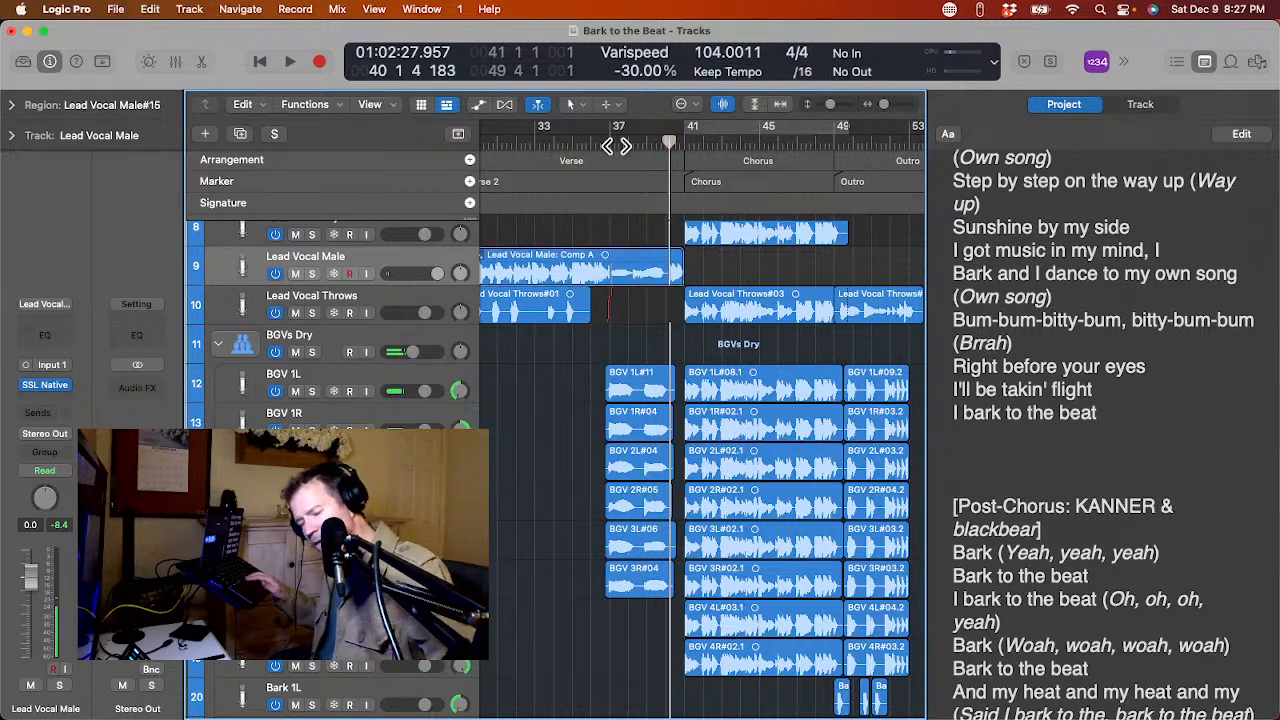
Try two more Lead Vocal Male punch-ins at the end of Verse 2, one from bar 37 and one from before bar 36.
click(610, 143)
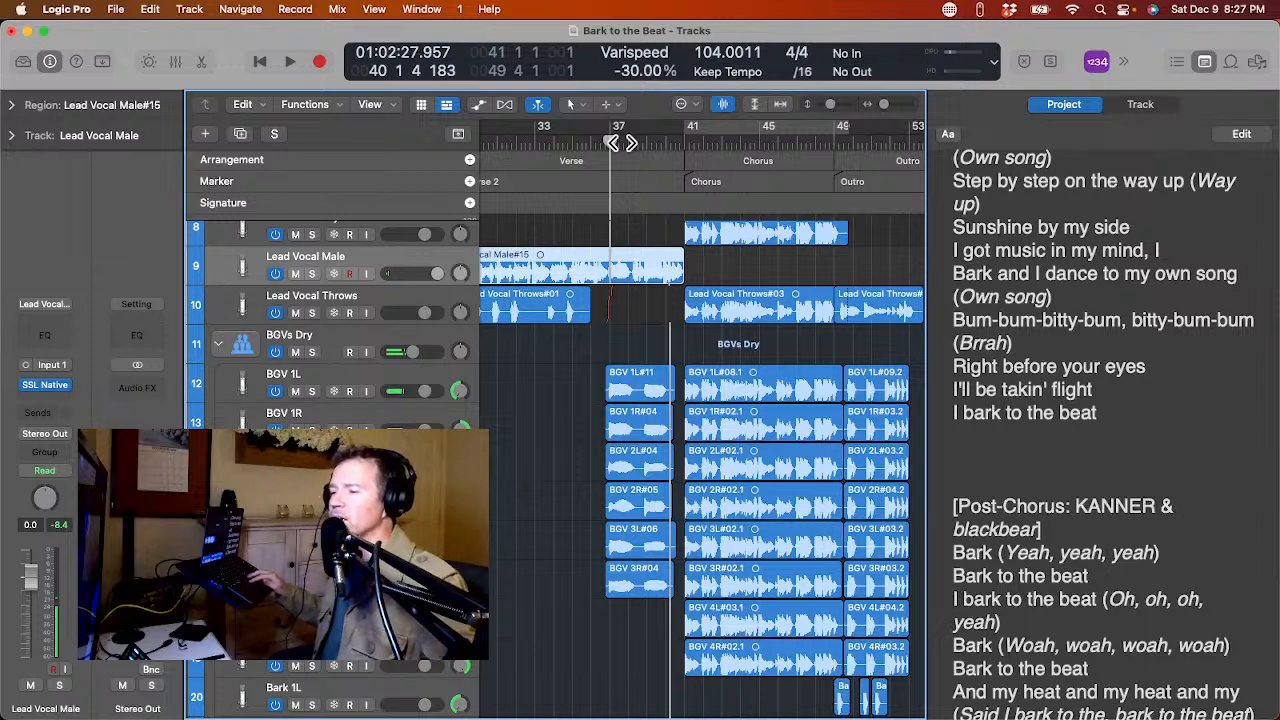
key(r)
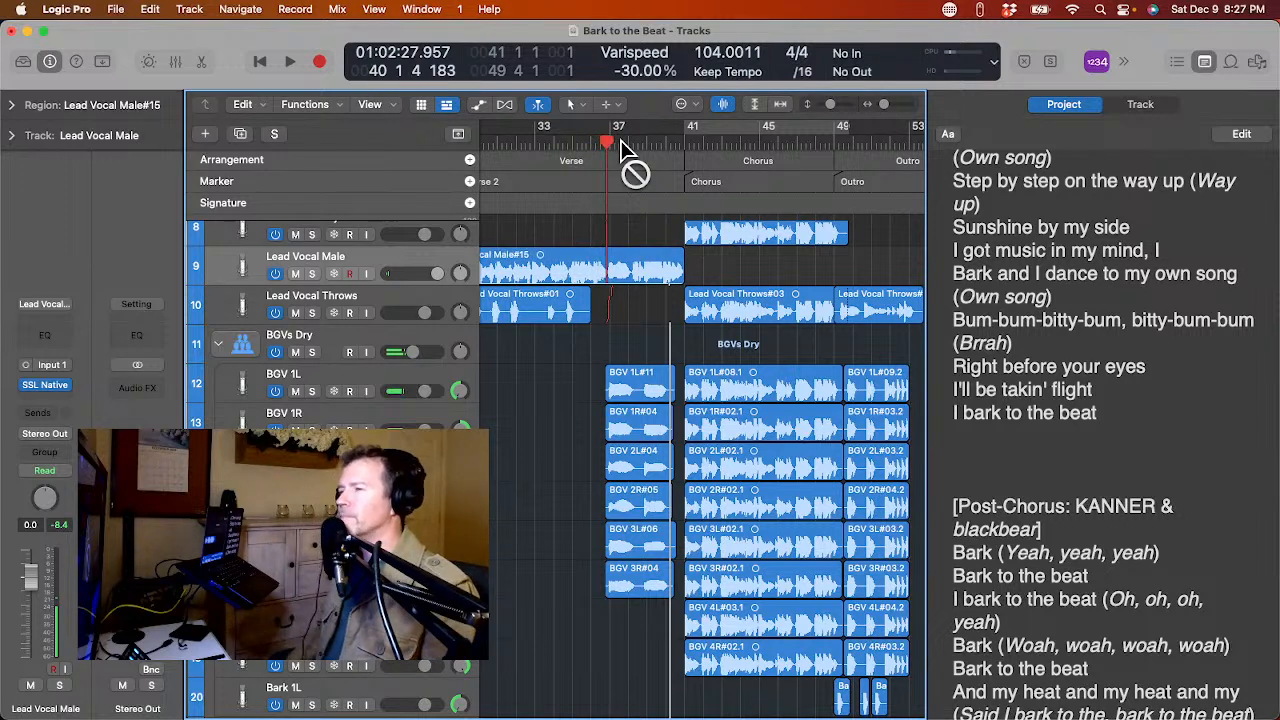
key(space)
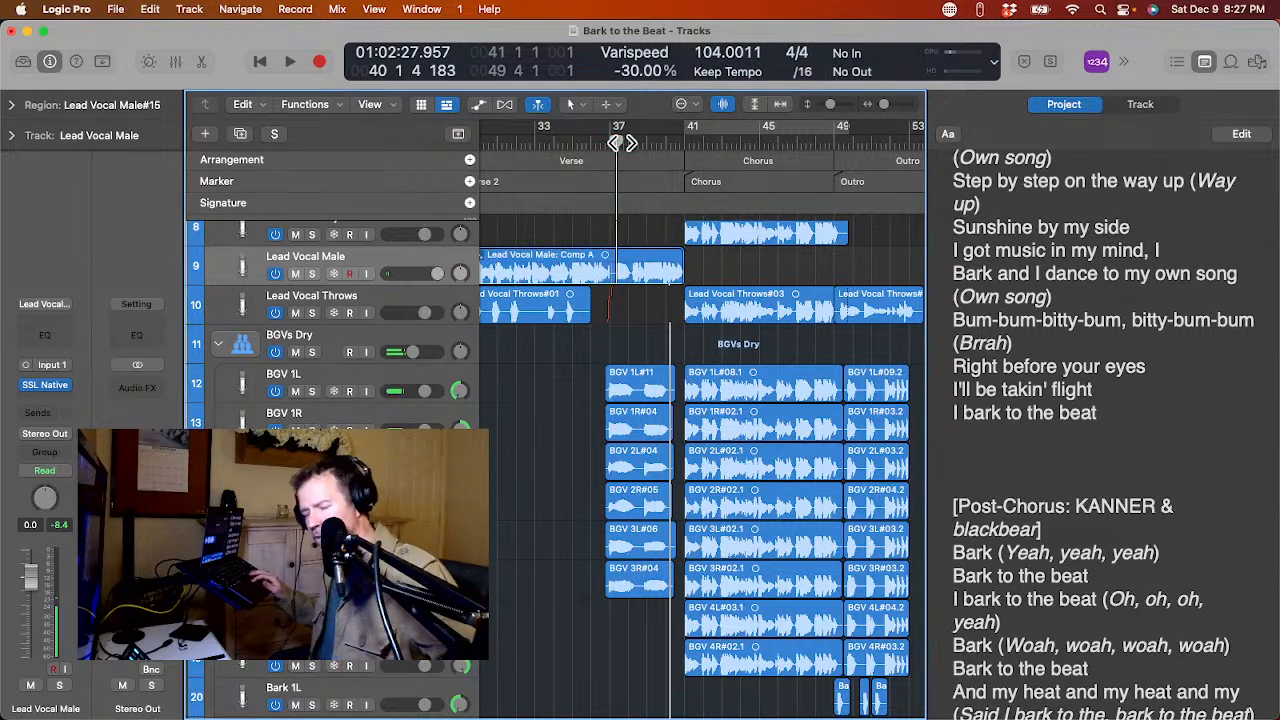
drag(622, 142, 586, 146)
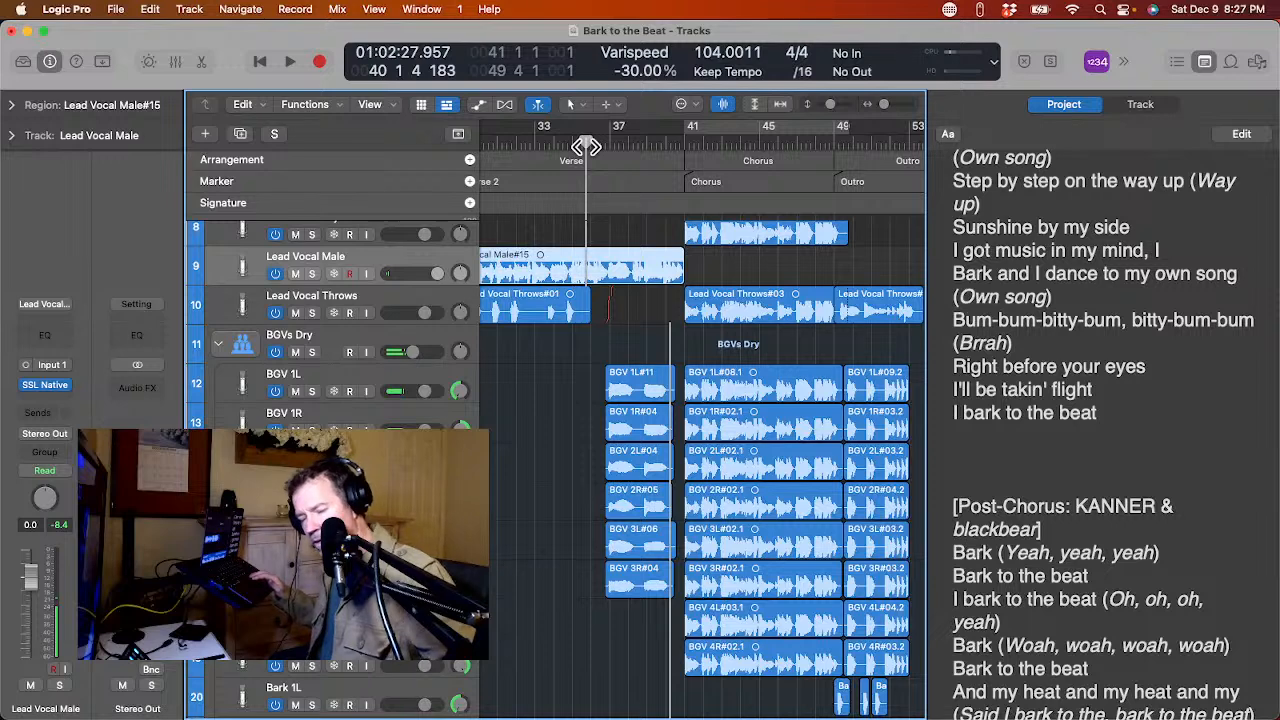
key(r)
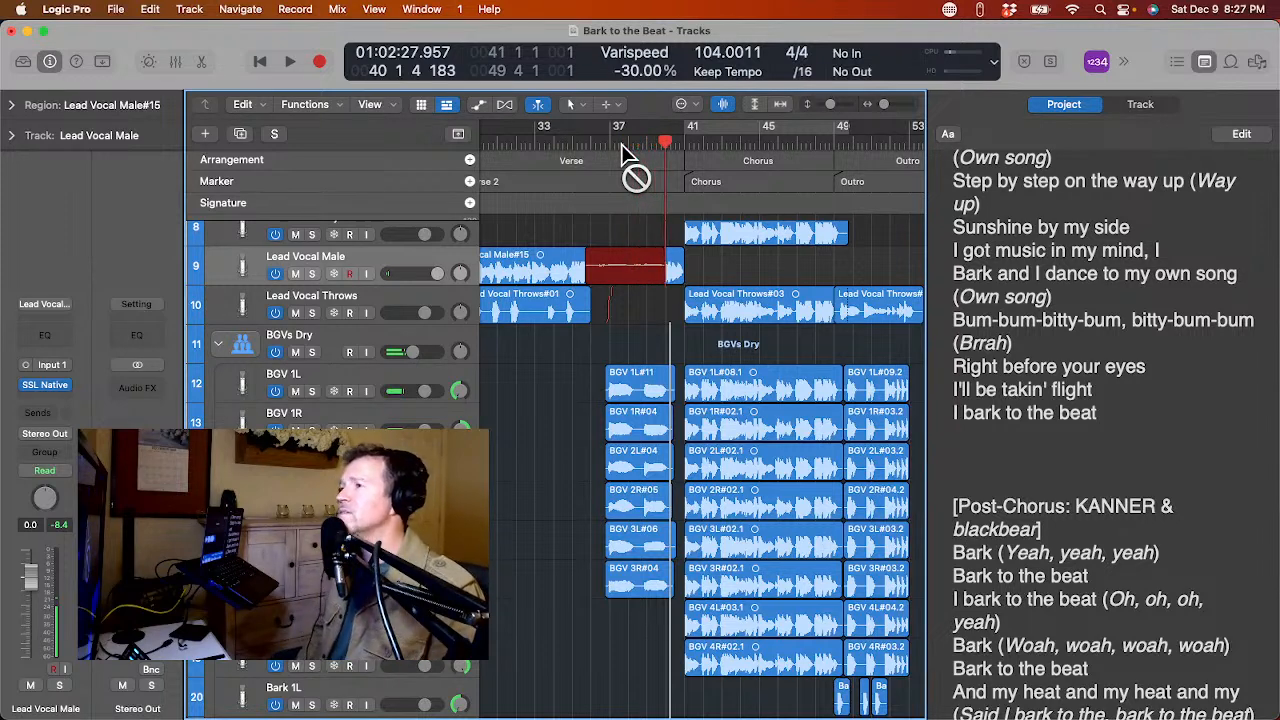
key(space)
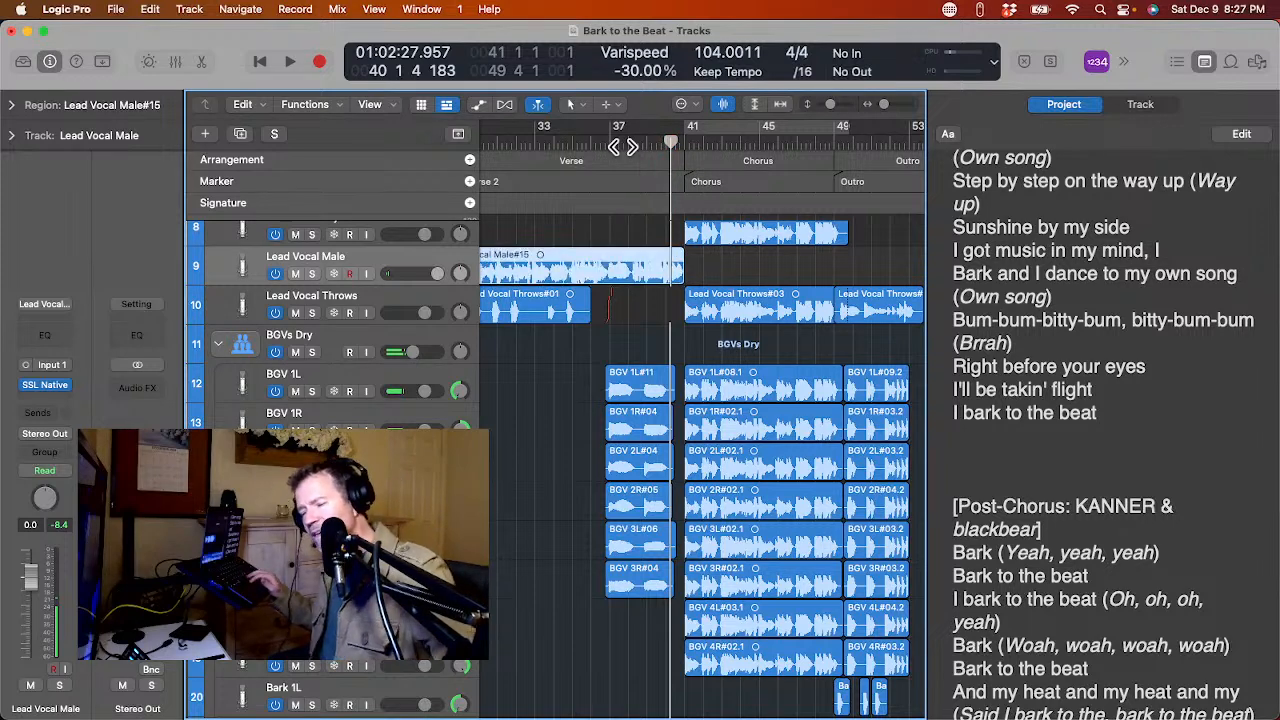
Try three more Lead Vocal Male takes of the last Verse 2 line, two from about bar 37 and one from just after bar 36.
click(607, 144)
key(r)
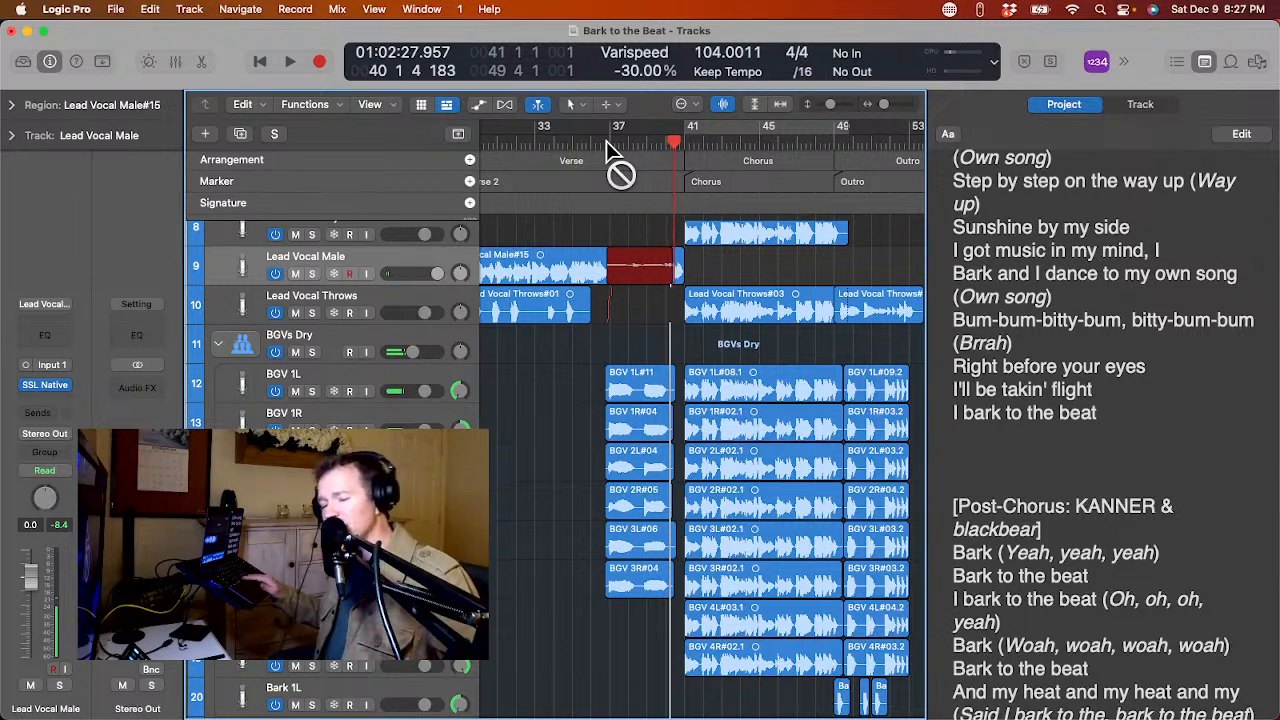
key(space)
click(608, 144)
key(r)
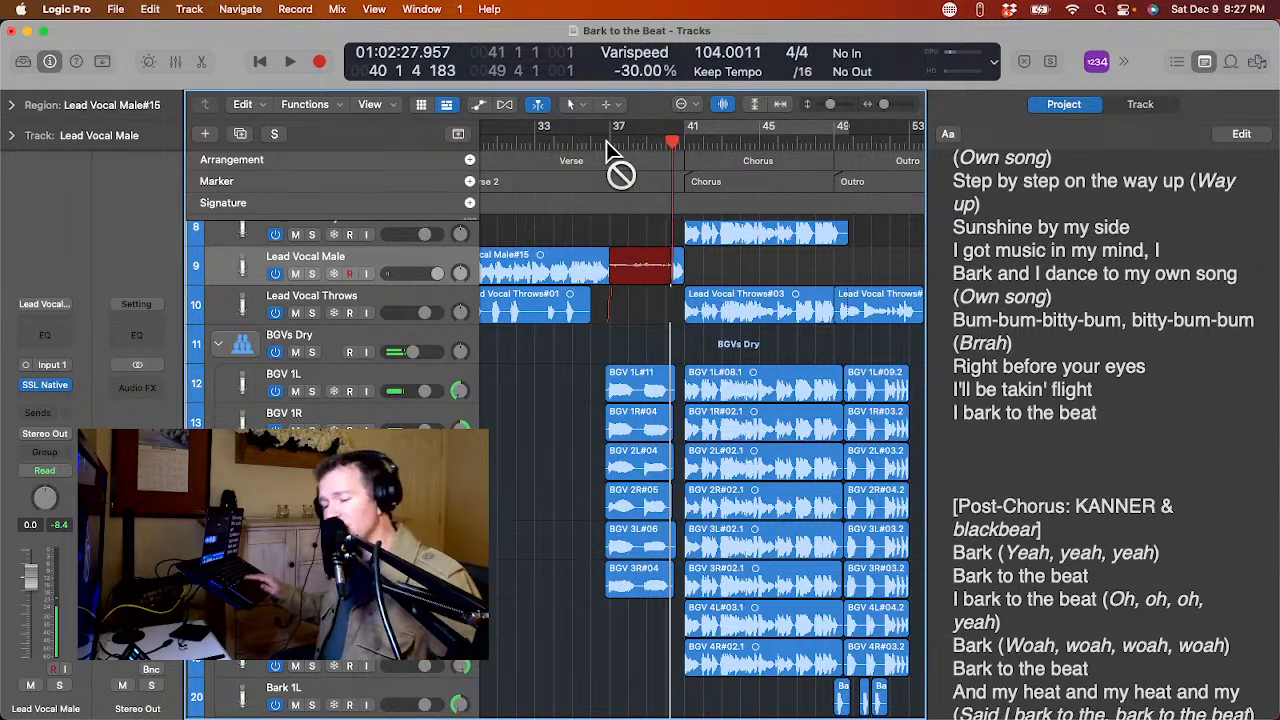
key(space)
click(598, 144)
key(r)
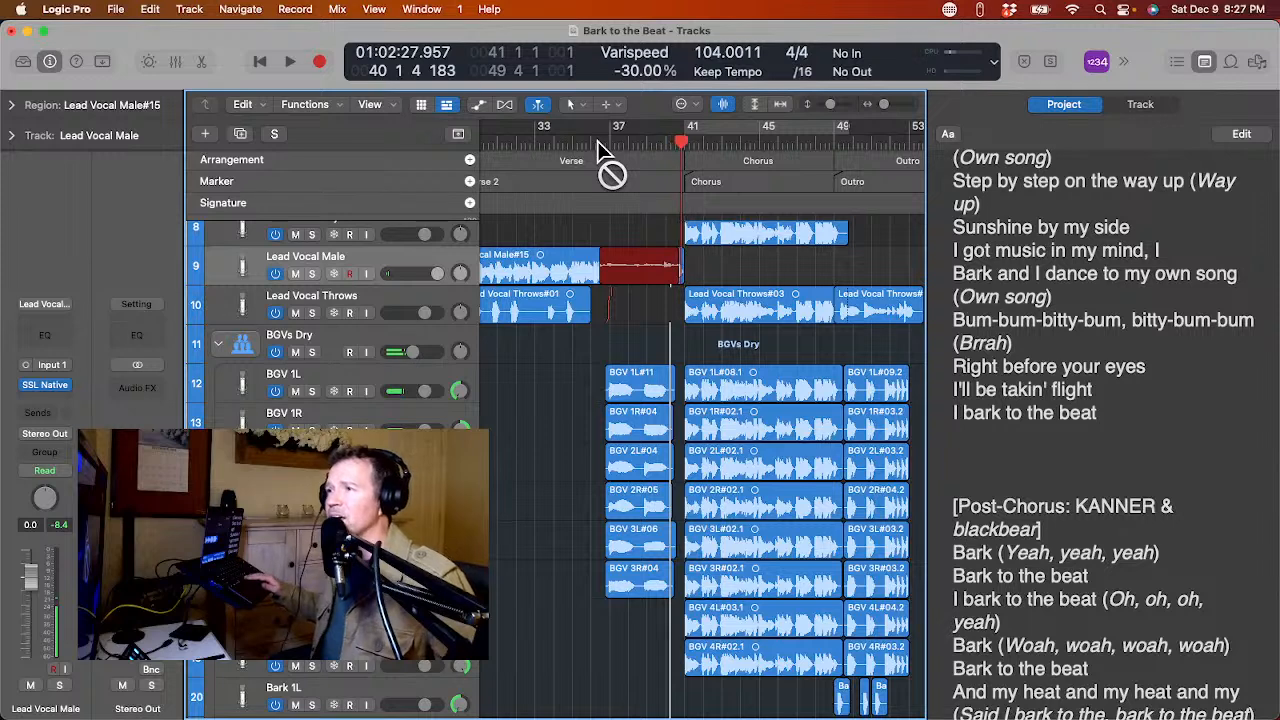
key(space)
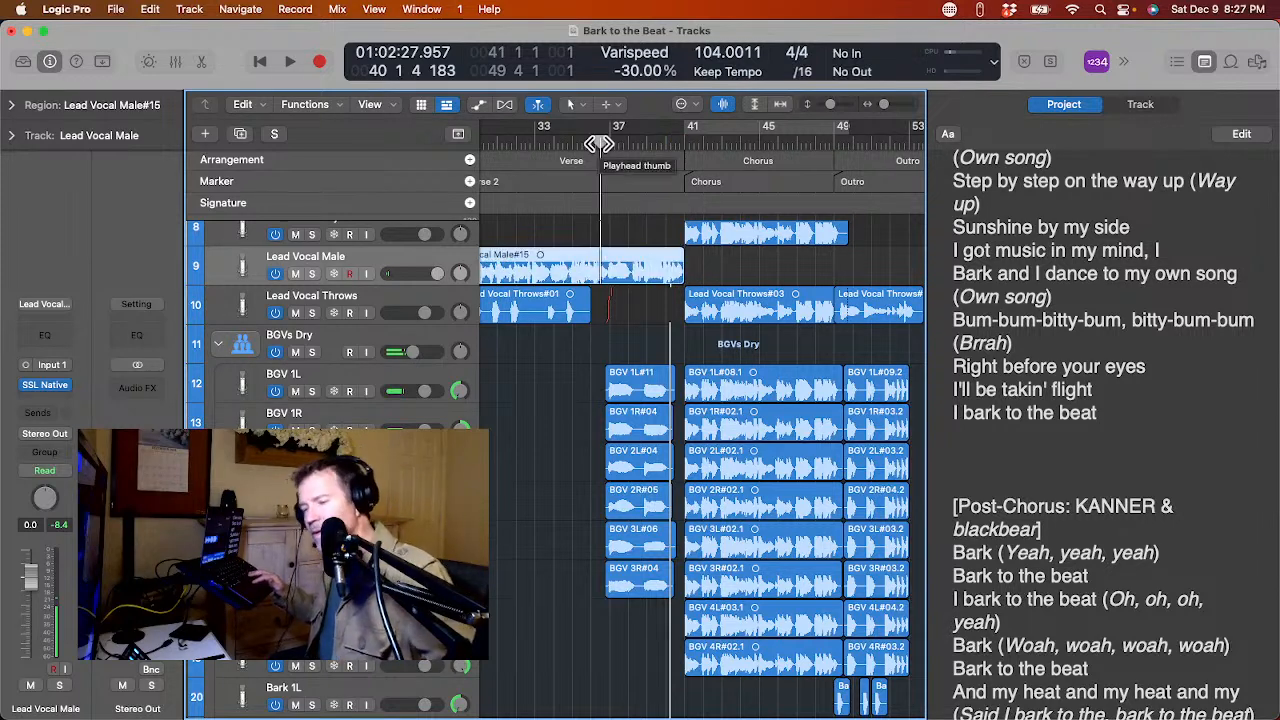
Record a Lead Vocal Male take from about bar 36.5 up to the Chorus and return the playhead to its start.
key(r)
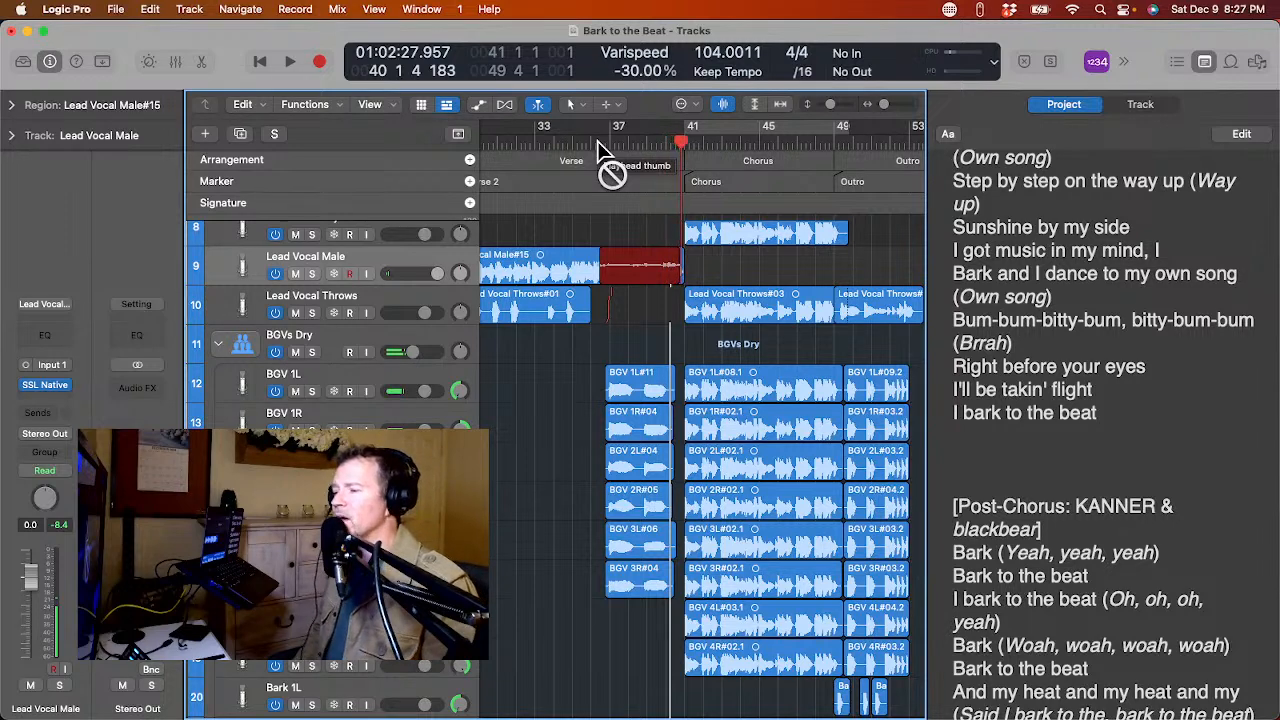
key(space)
click(598, 142)
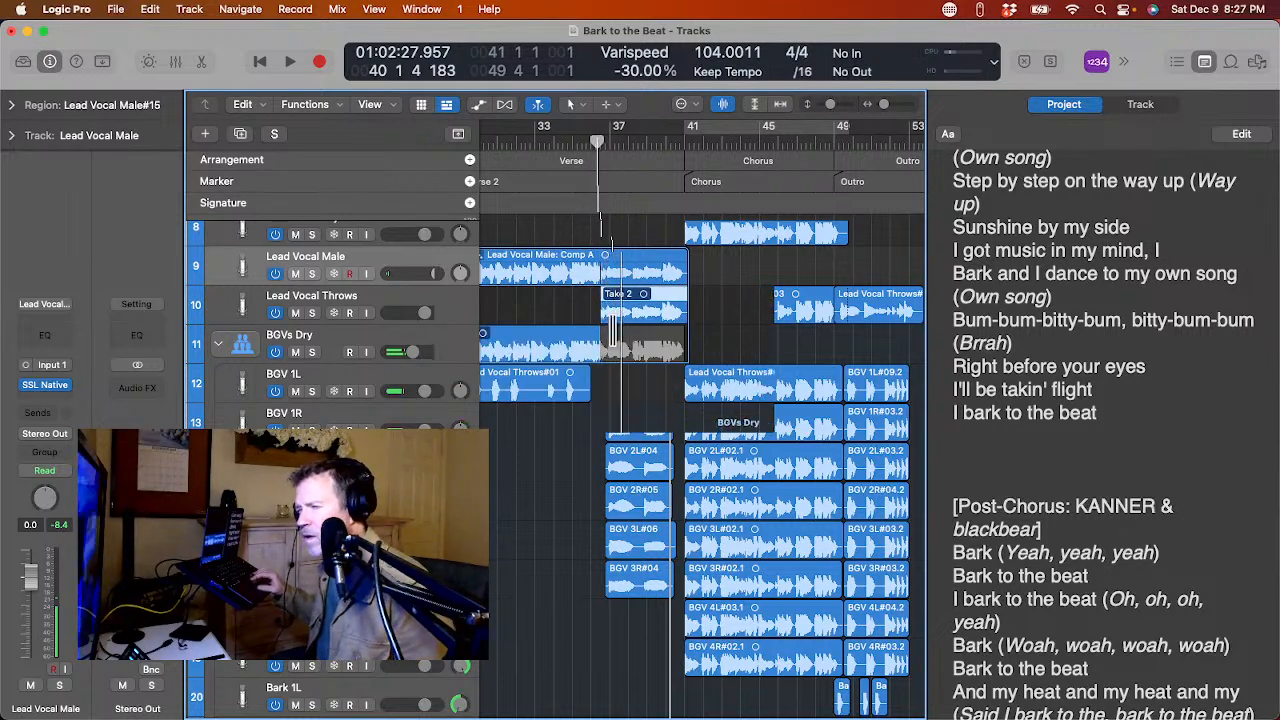
Comp the Lead Vocal Male takes so Take 1 runs to about bar 38 and Take 2 covers the rest of Verse 2.
drag(604, 342, 623, 343)
drag(645, 136, 619, 136)
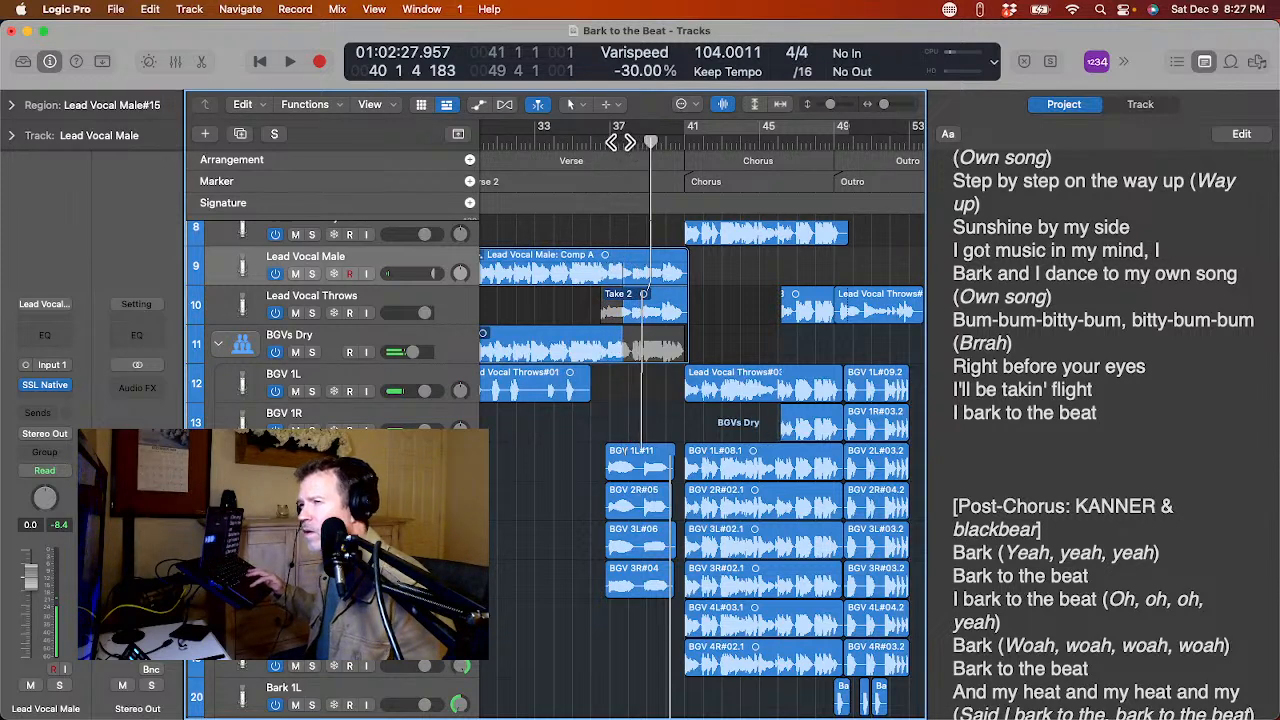
key(super+Right)
key(super+Right)
key(super+Right)
key(super+Right)
key(space)
drag(606, 342, 645, 350)
double_click(611, 143)
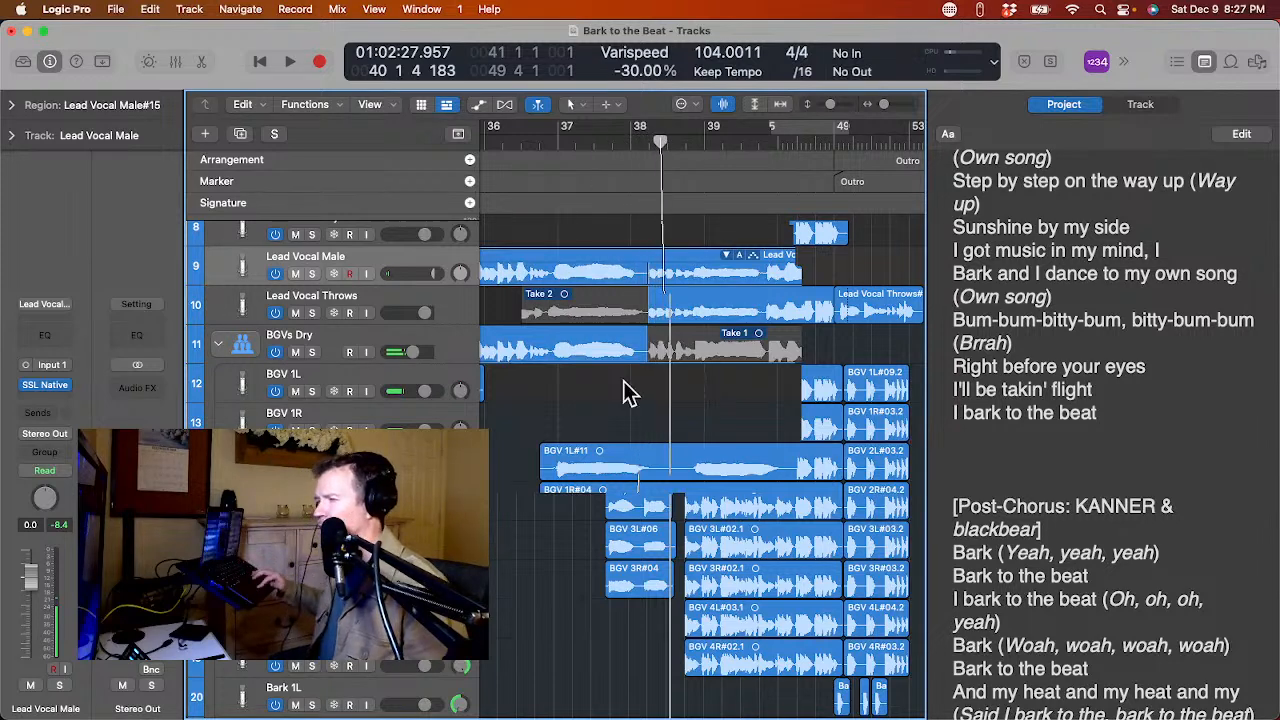
Play the comped end of Verse 2 into the Chorus to check the take transition.
key(super+Left)
key(super+Left)
scroll(693, 363, right, 2)
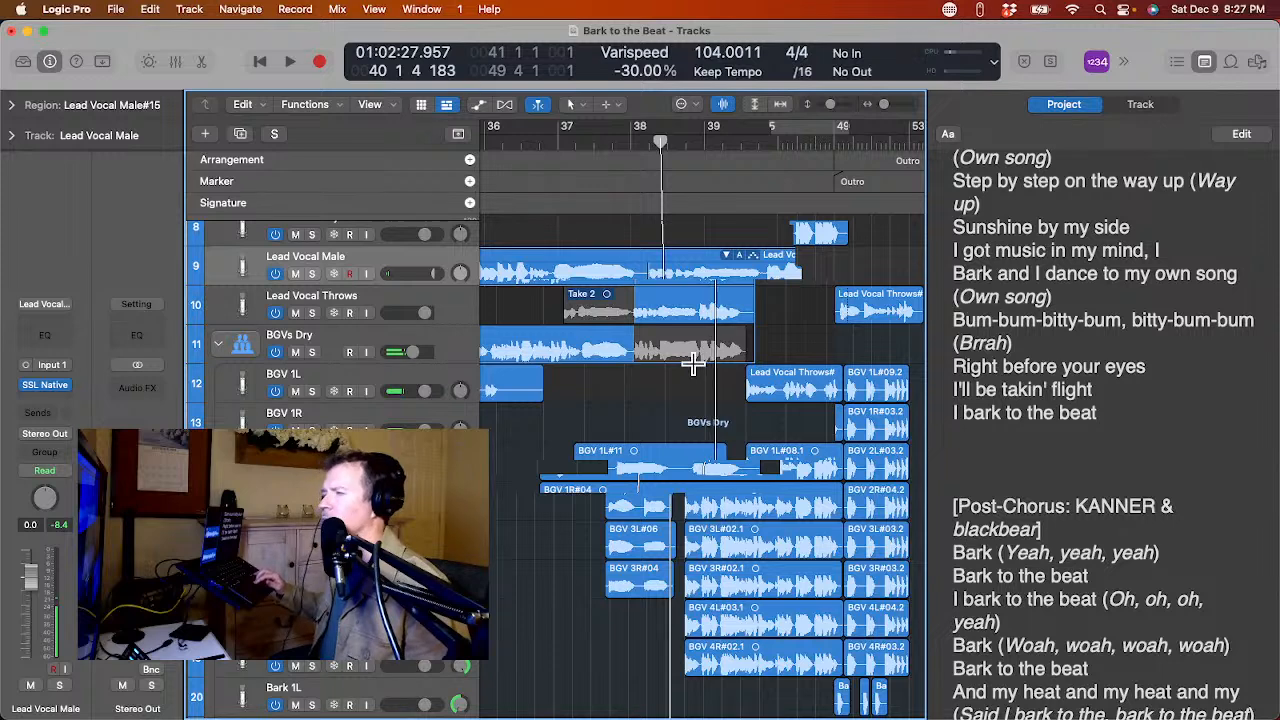
scroll(693, 364, right, 2)
scroll(693, 364, right, 3)
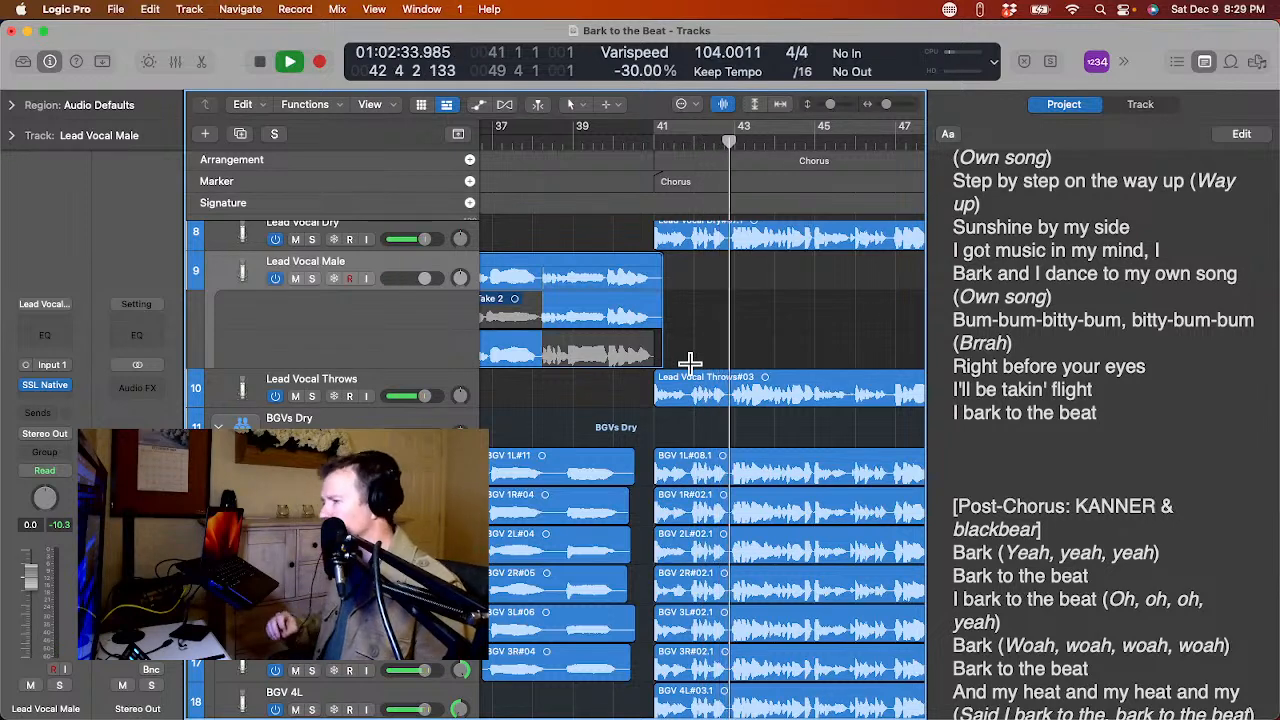
scroll(690, 364, left, 10)
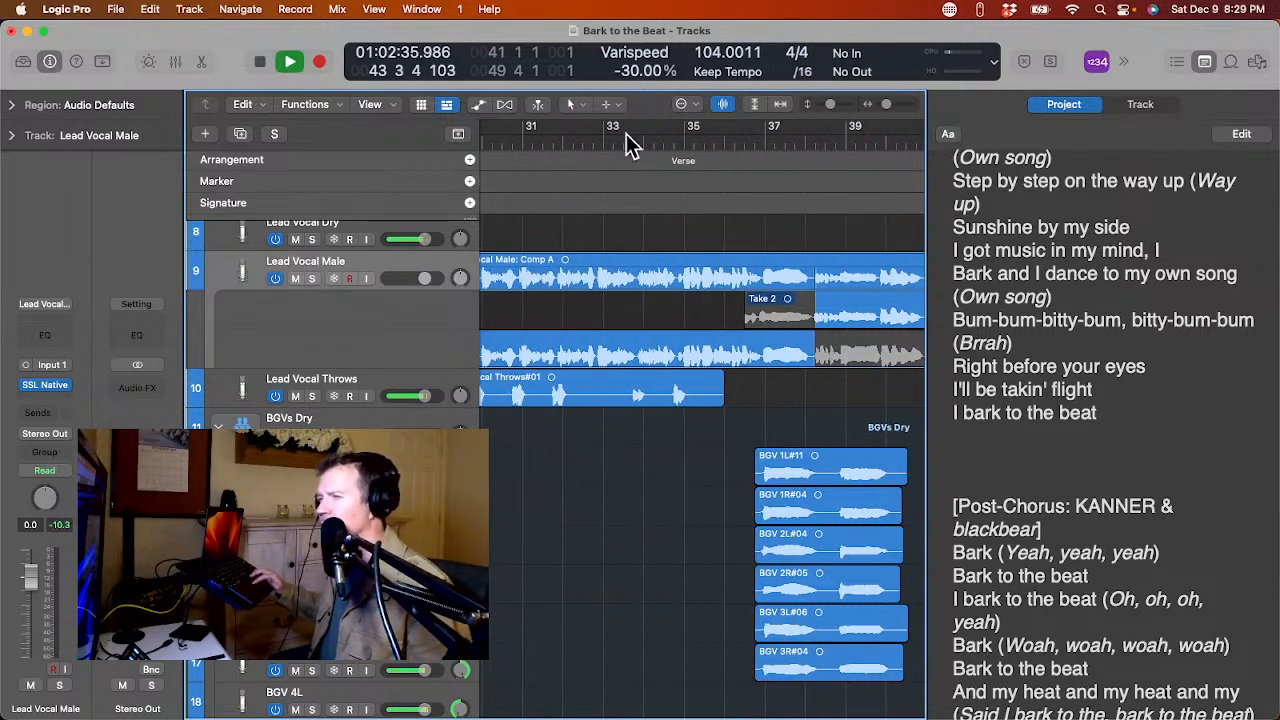
Play the song from about bar 33 of Verse 2 through the Chorus to the end of the Outro at bar 53.
click(621, 134)
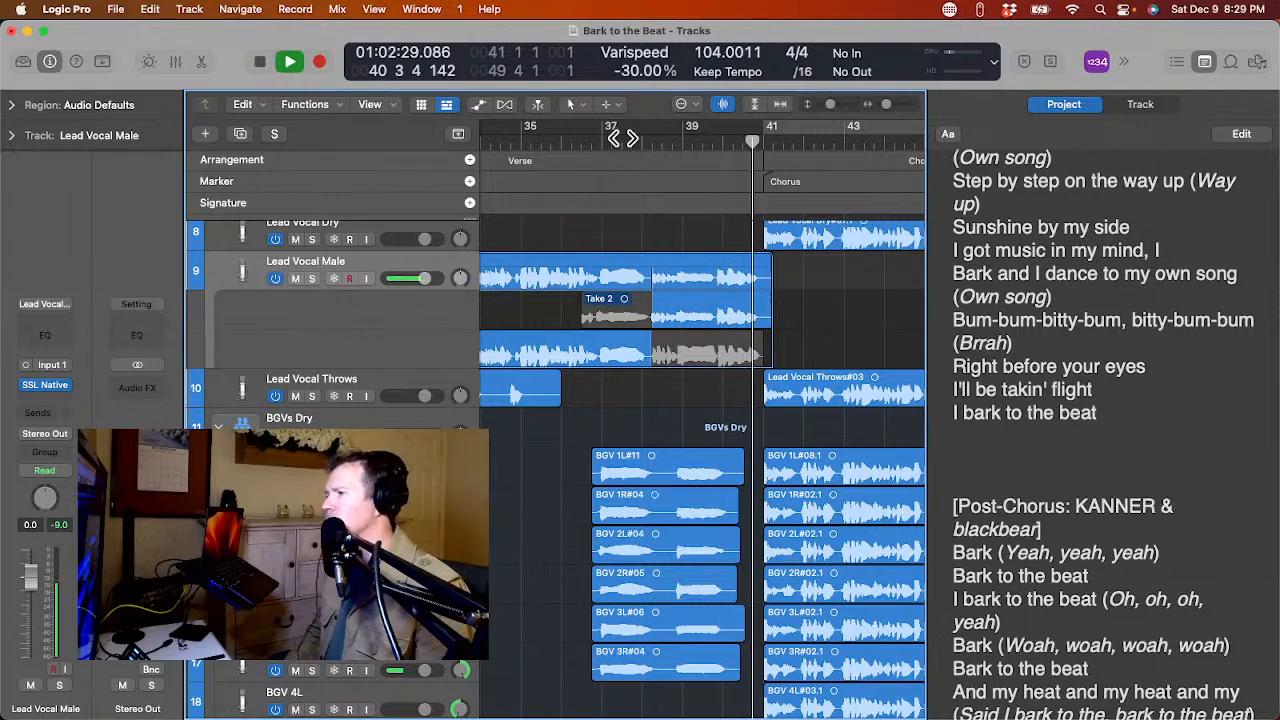
scroll(633, 236, right, 5)
scroll(633, 236, right, 3)
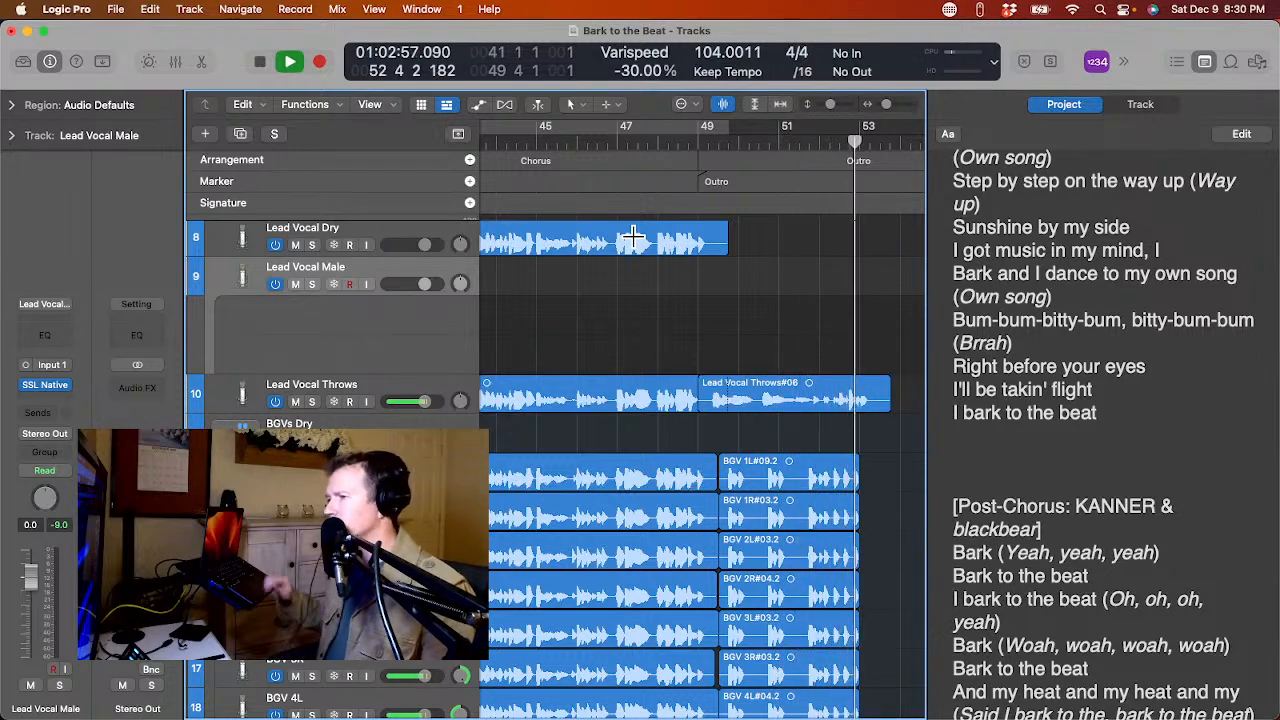
key(space)
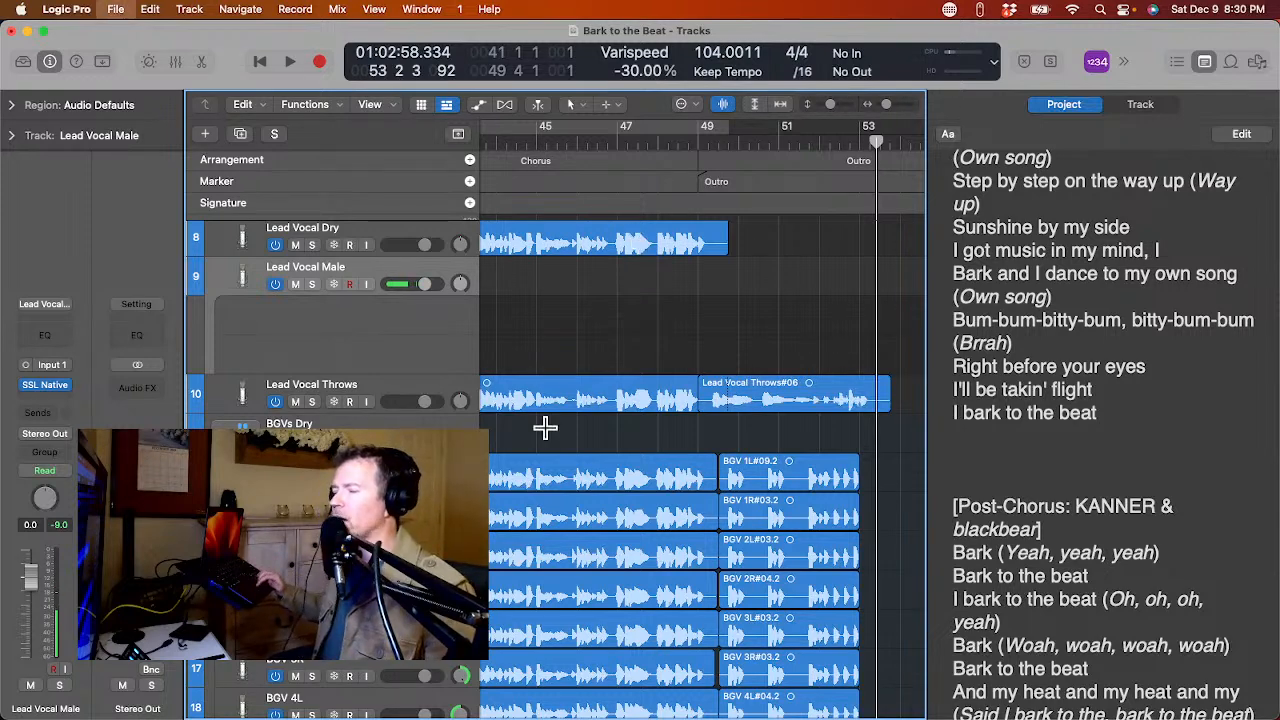
scroll(550, 435, down, 3)
scroll(565, 445, up, 5)
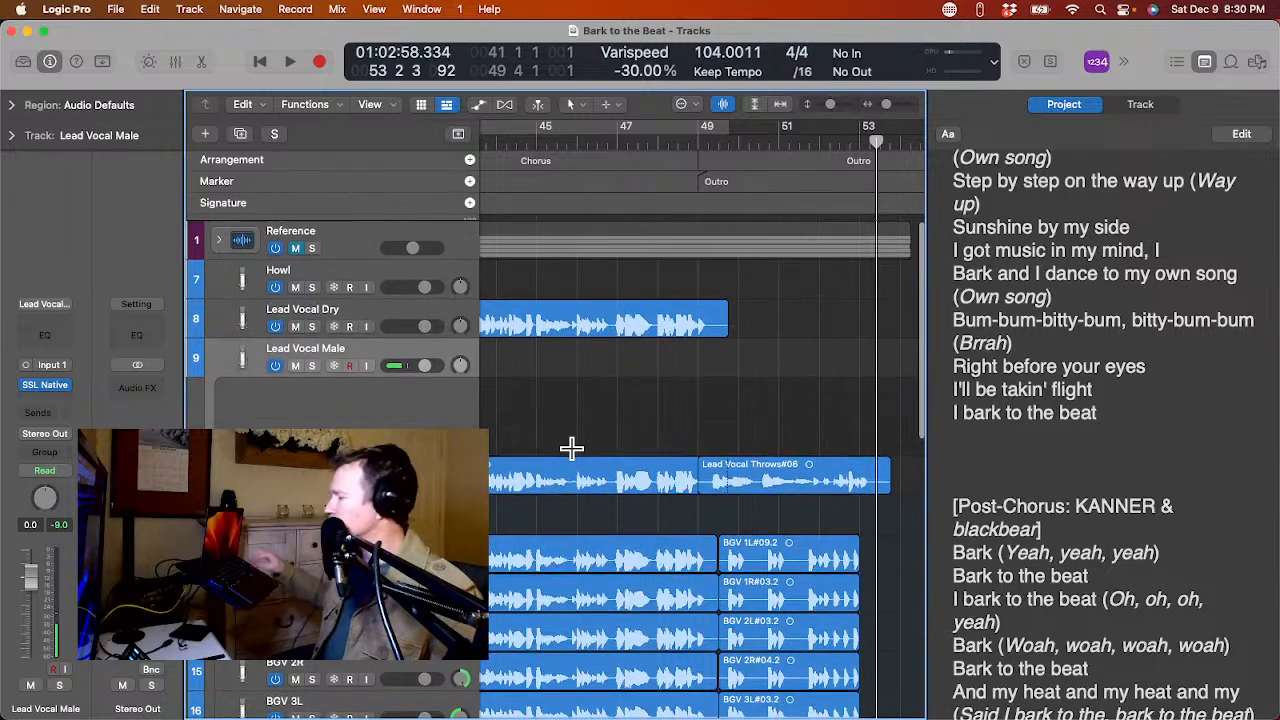